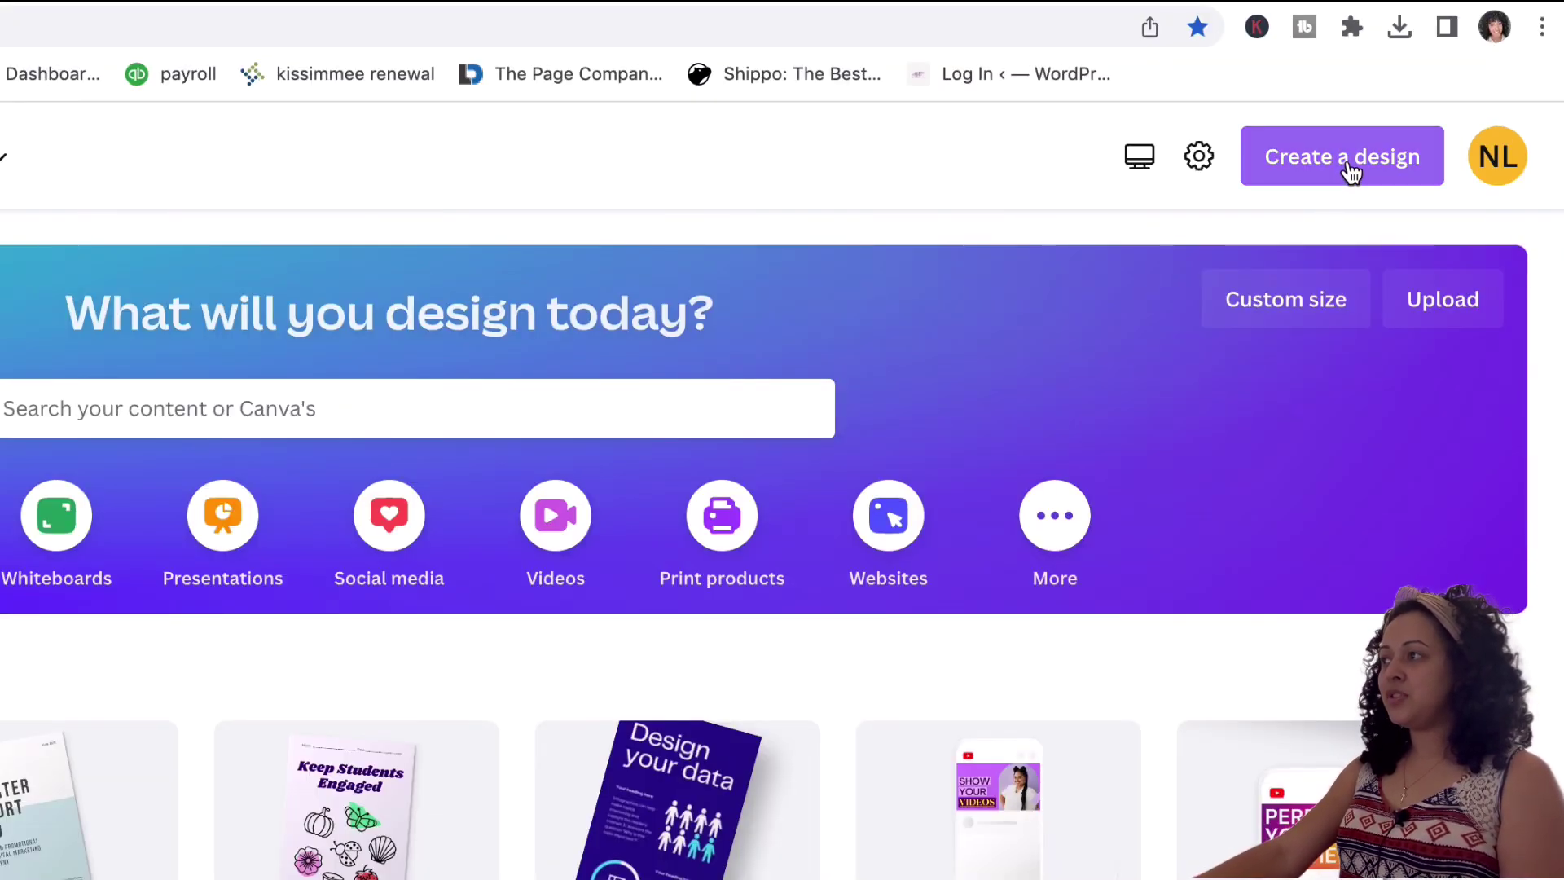
Step: Create a blank custom-size design measuring 4.5 in wide by 6.5 in high
click(1349, 171)
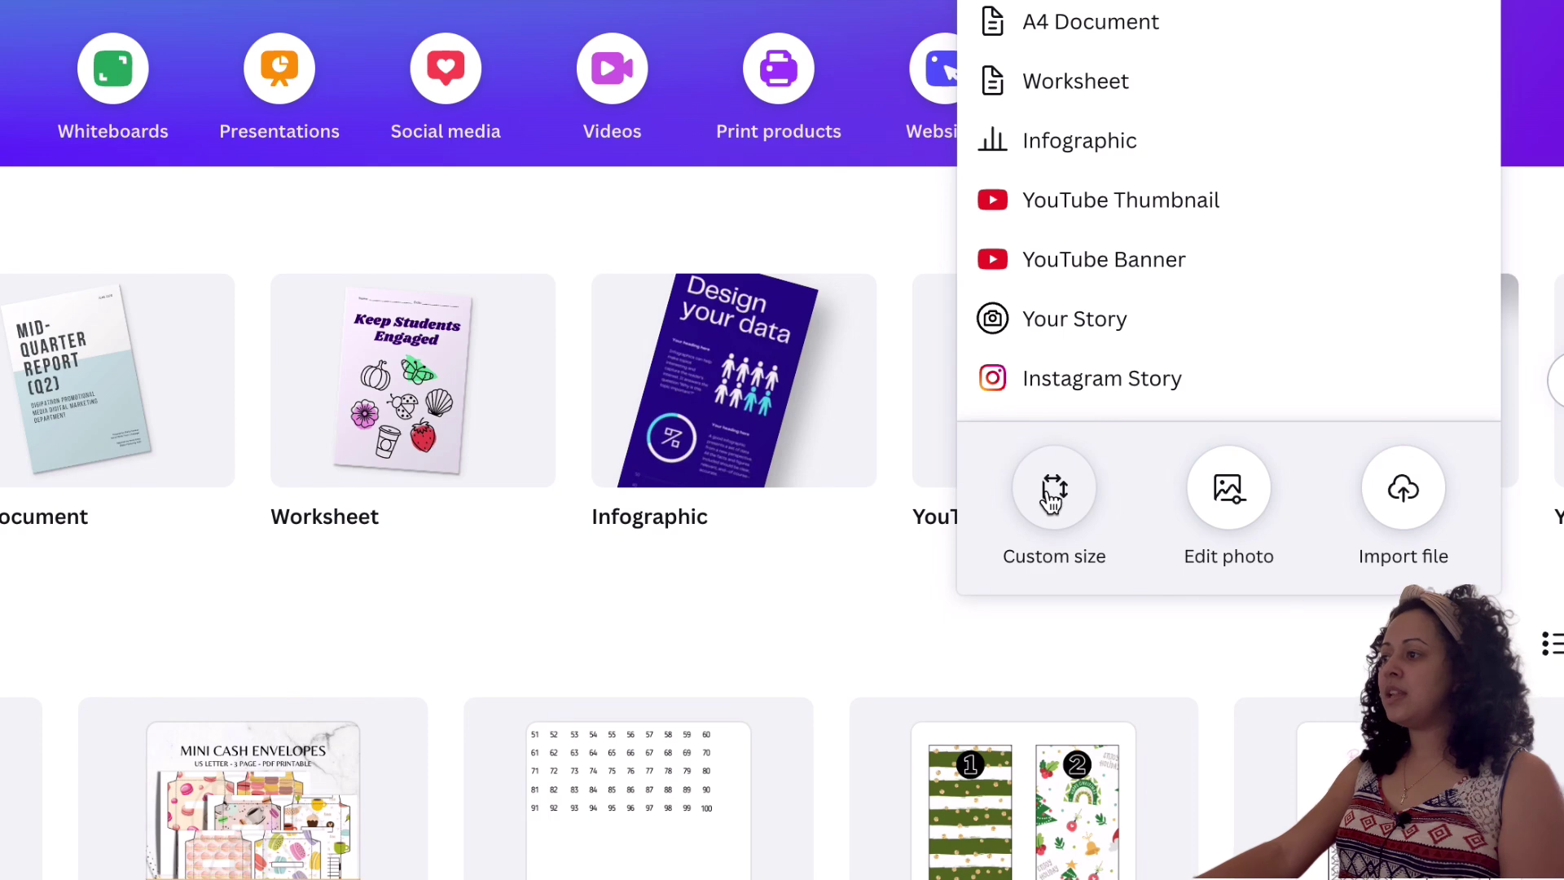
click(1051, 493)
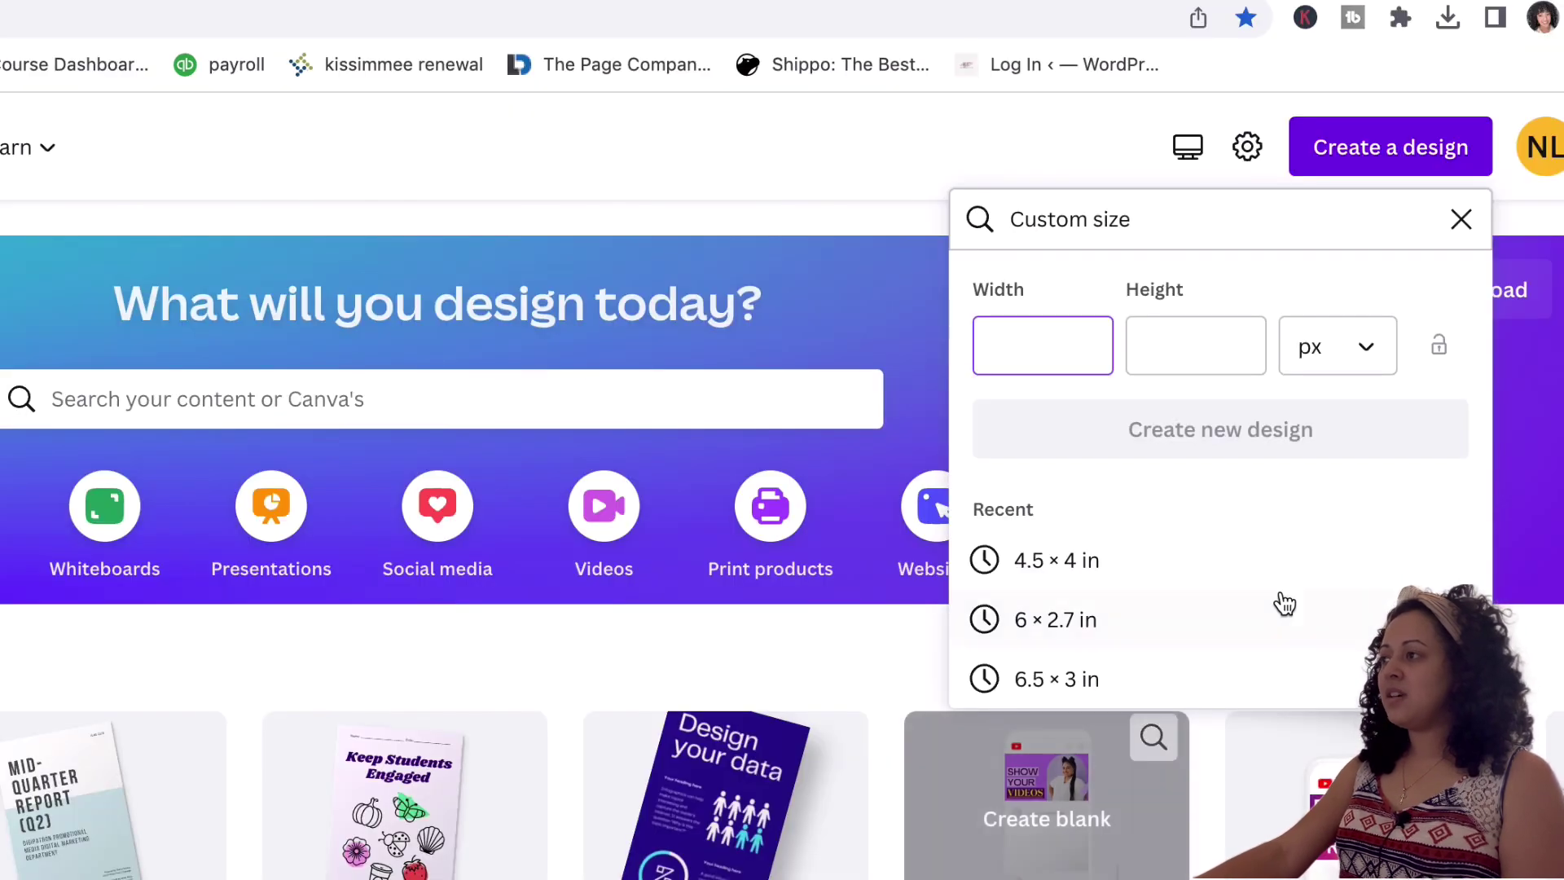
click(1372, 358)
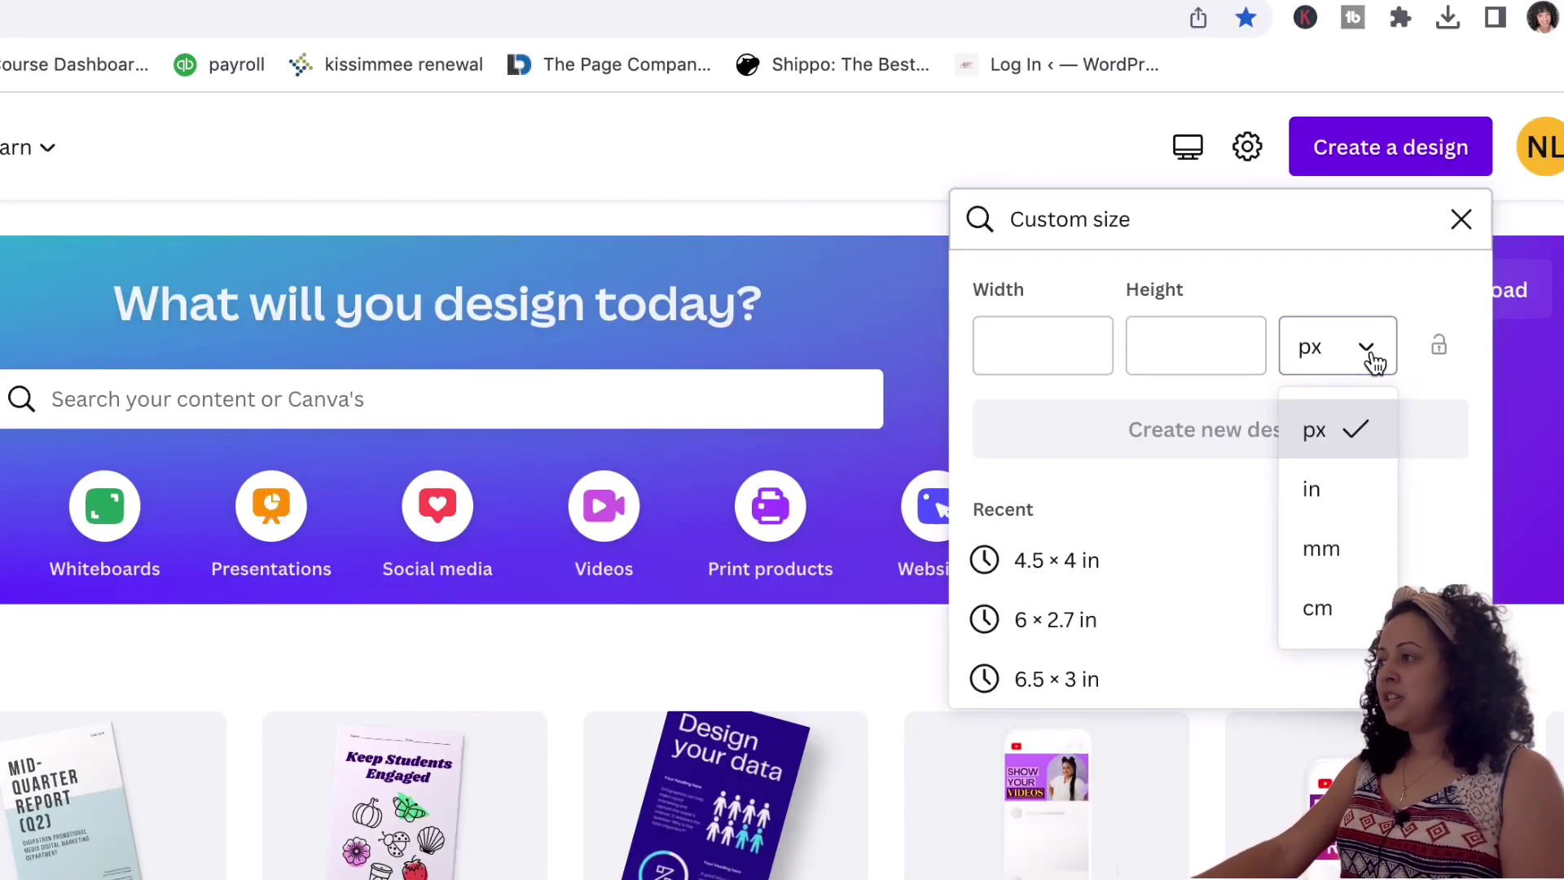
click(1348, 490)
click(1061, 342)
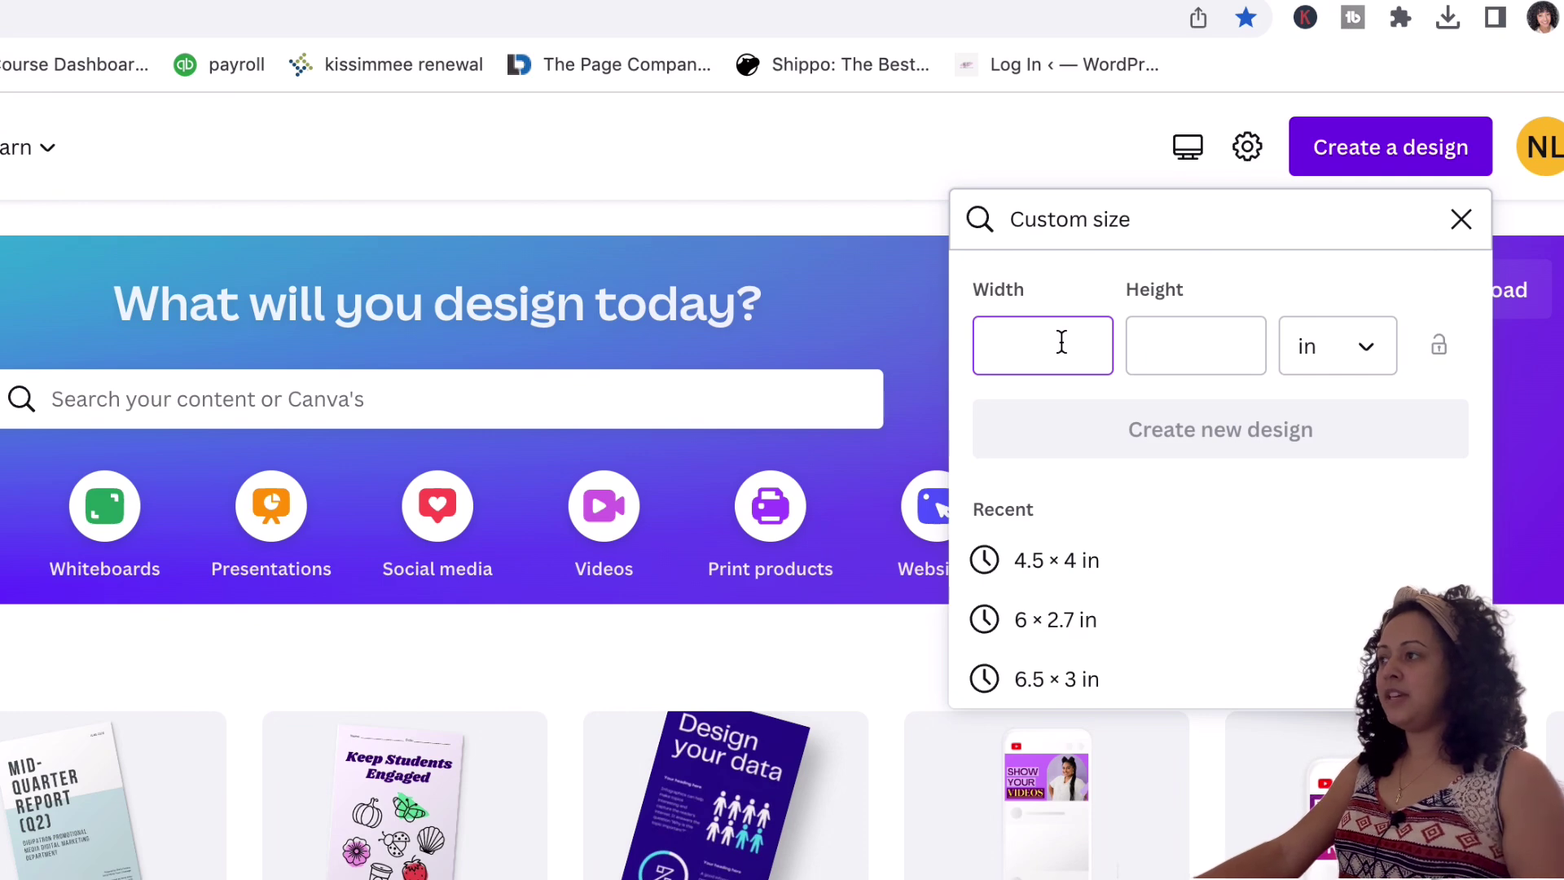
text(5)
click(1195, 346)
text(6)
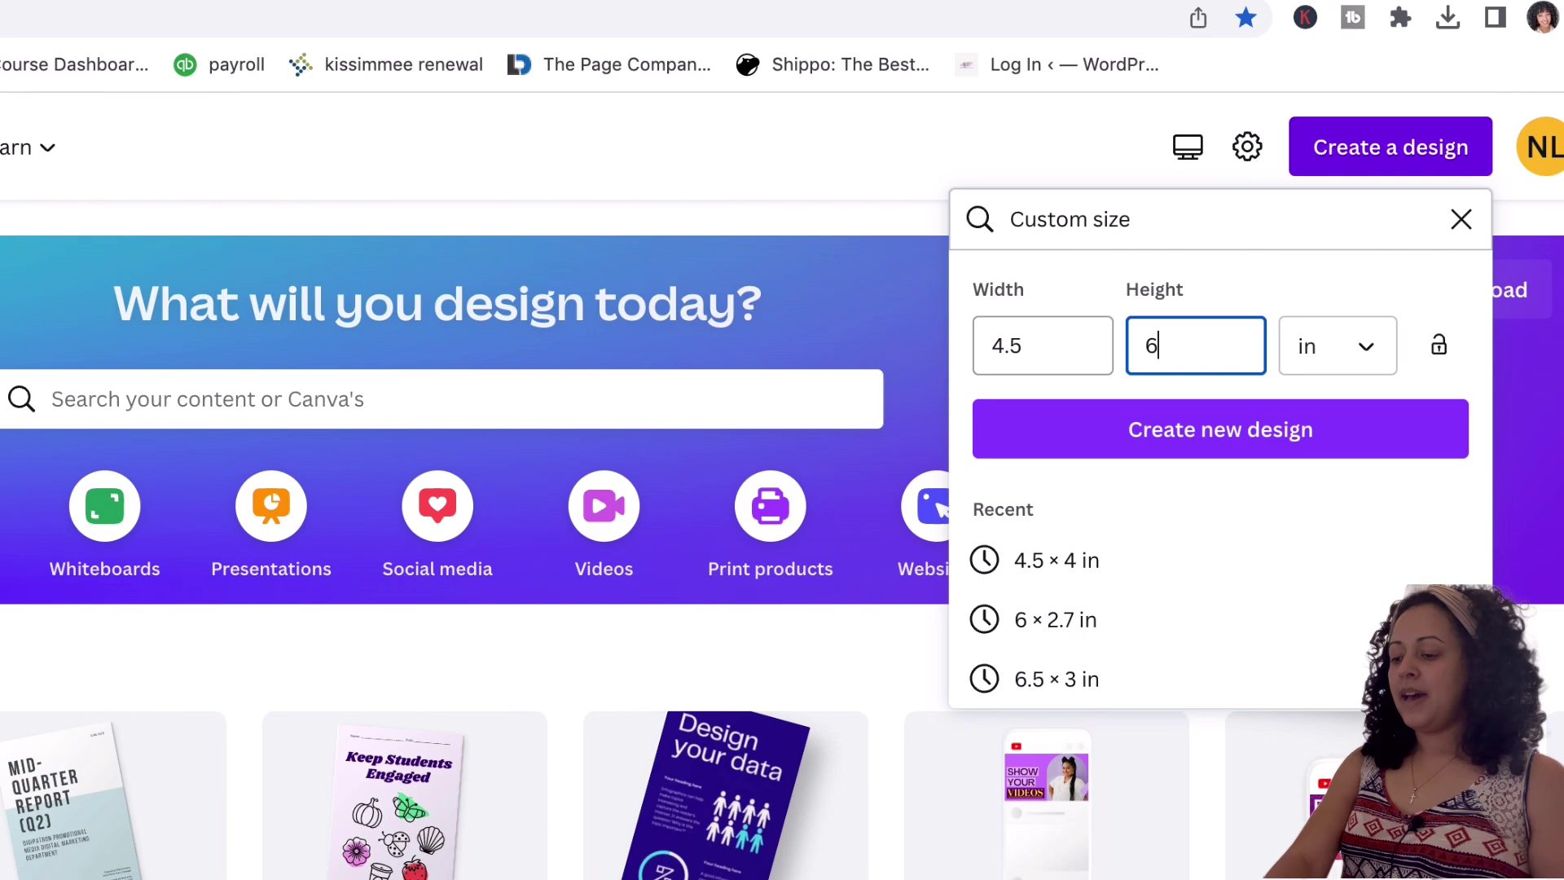
text(.5)
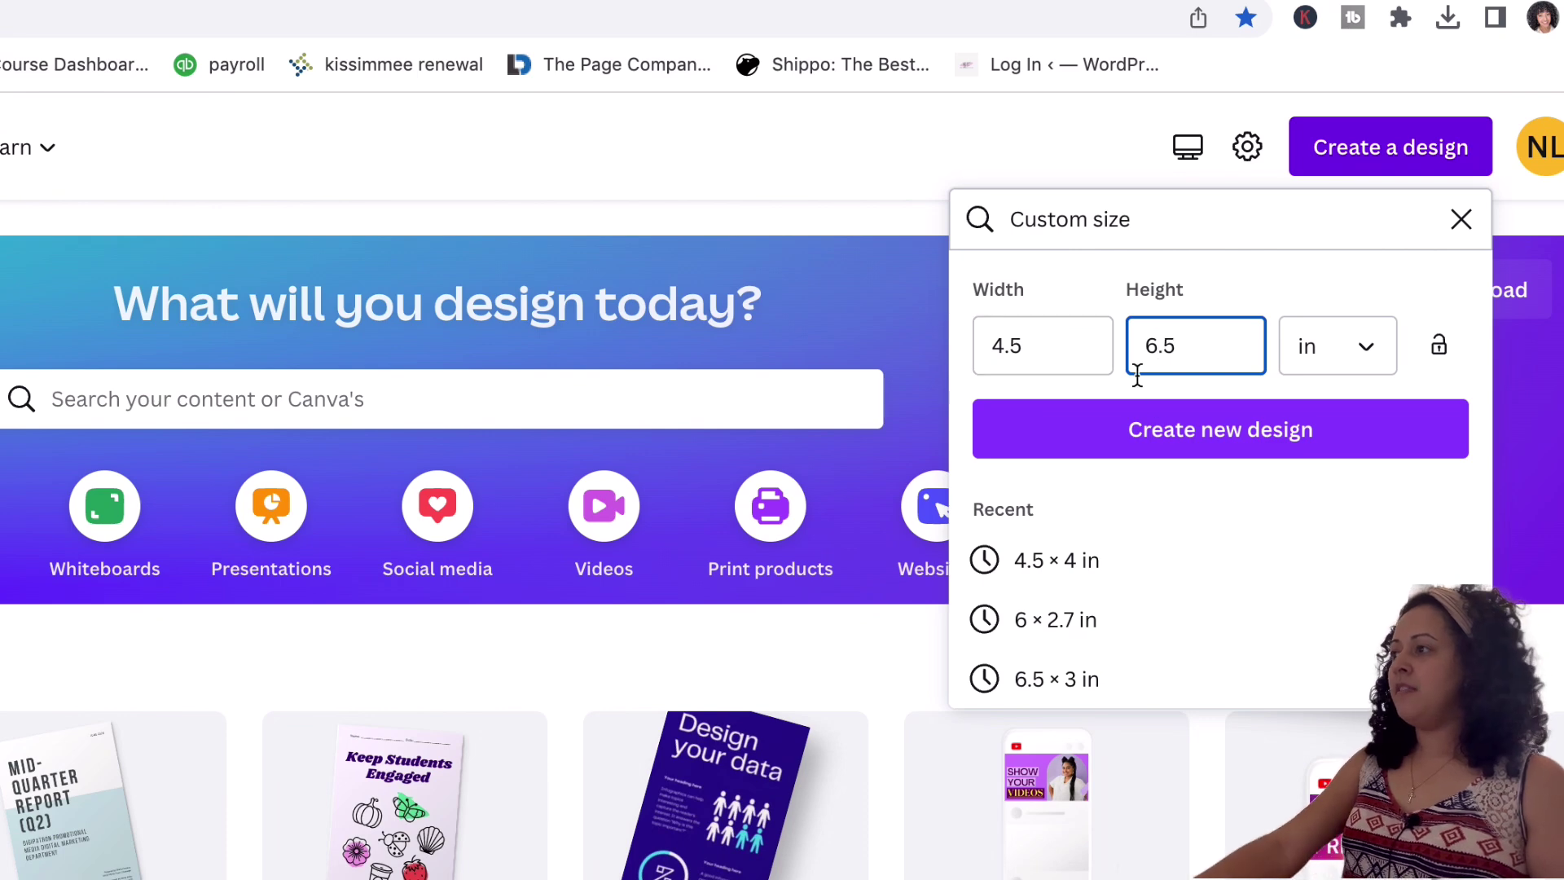
click(1213, 456)
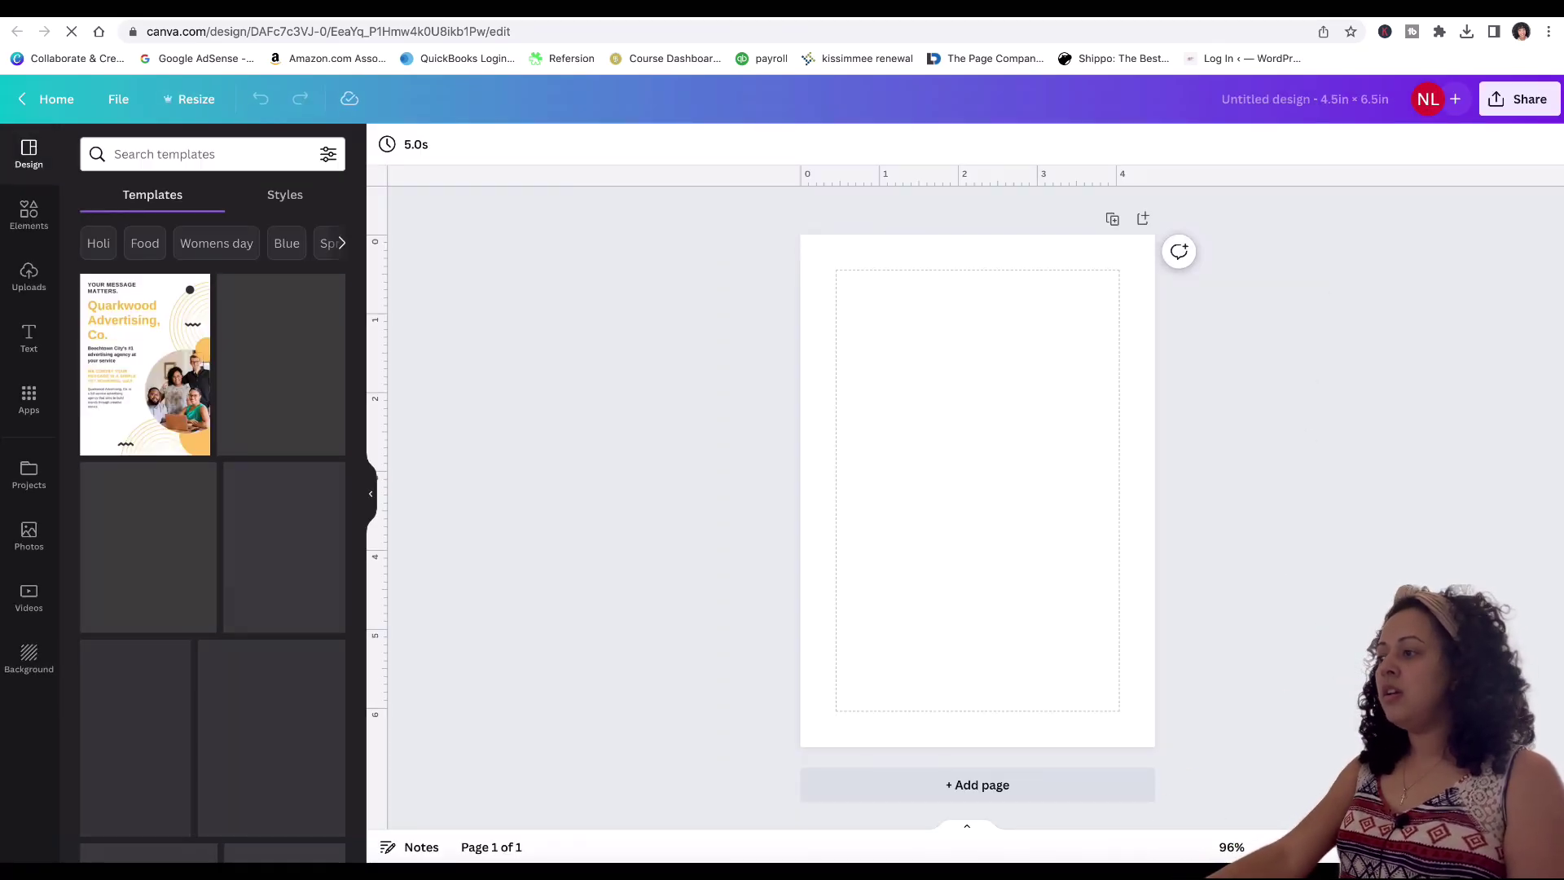
Step: Add a plain straight line to the page and set its line weight to 2
drag(1356, 847, 1375, 847)
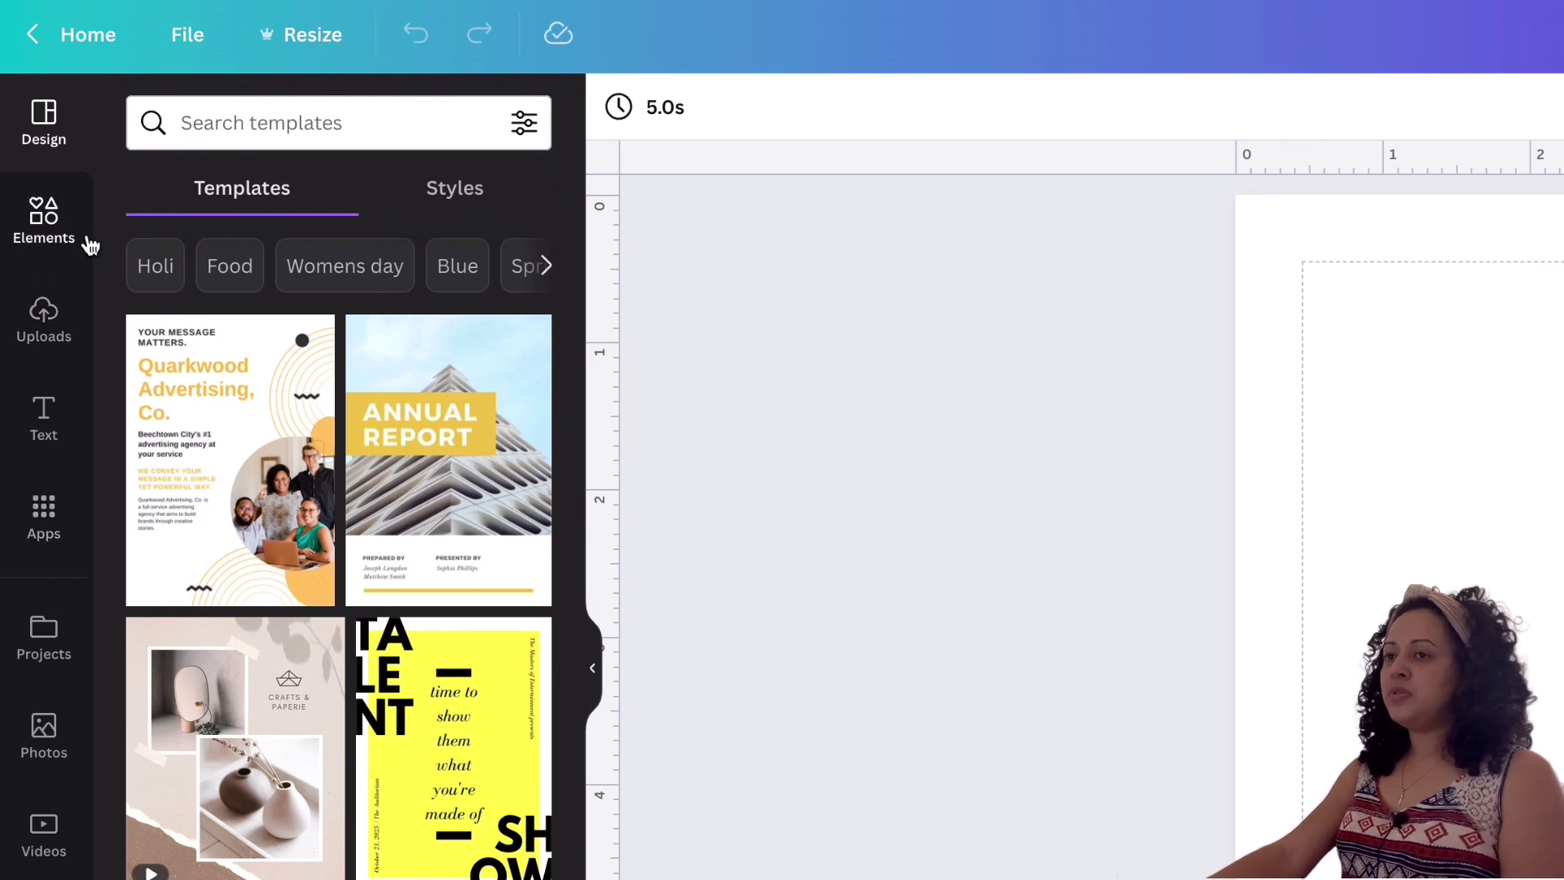
click(51, 234)
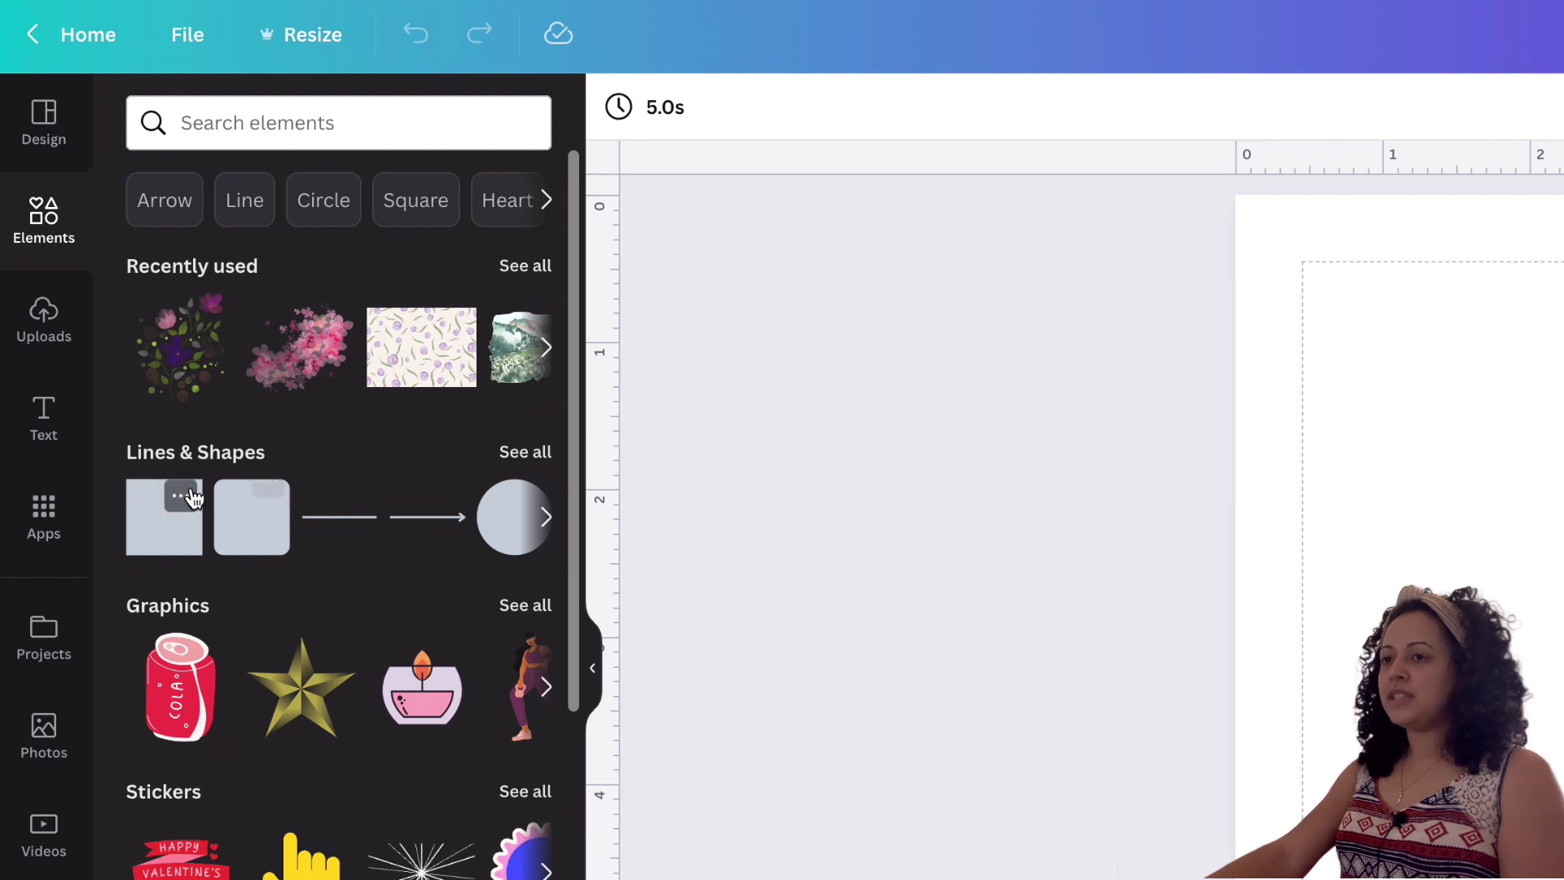
click(348, 520)
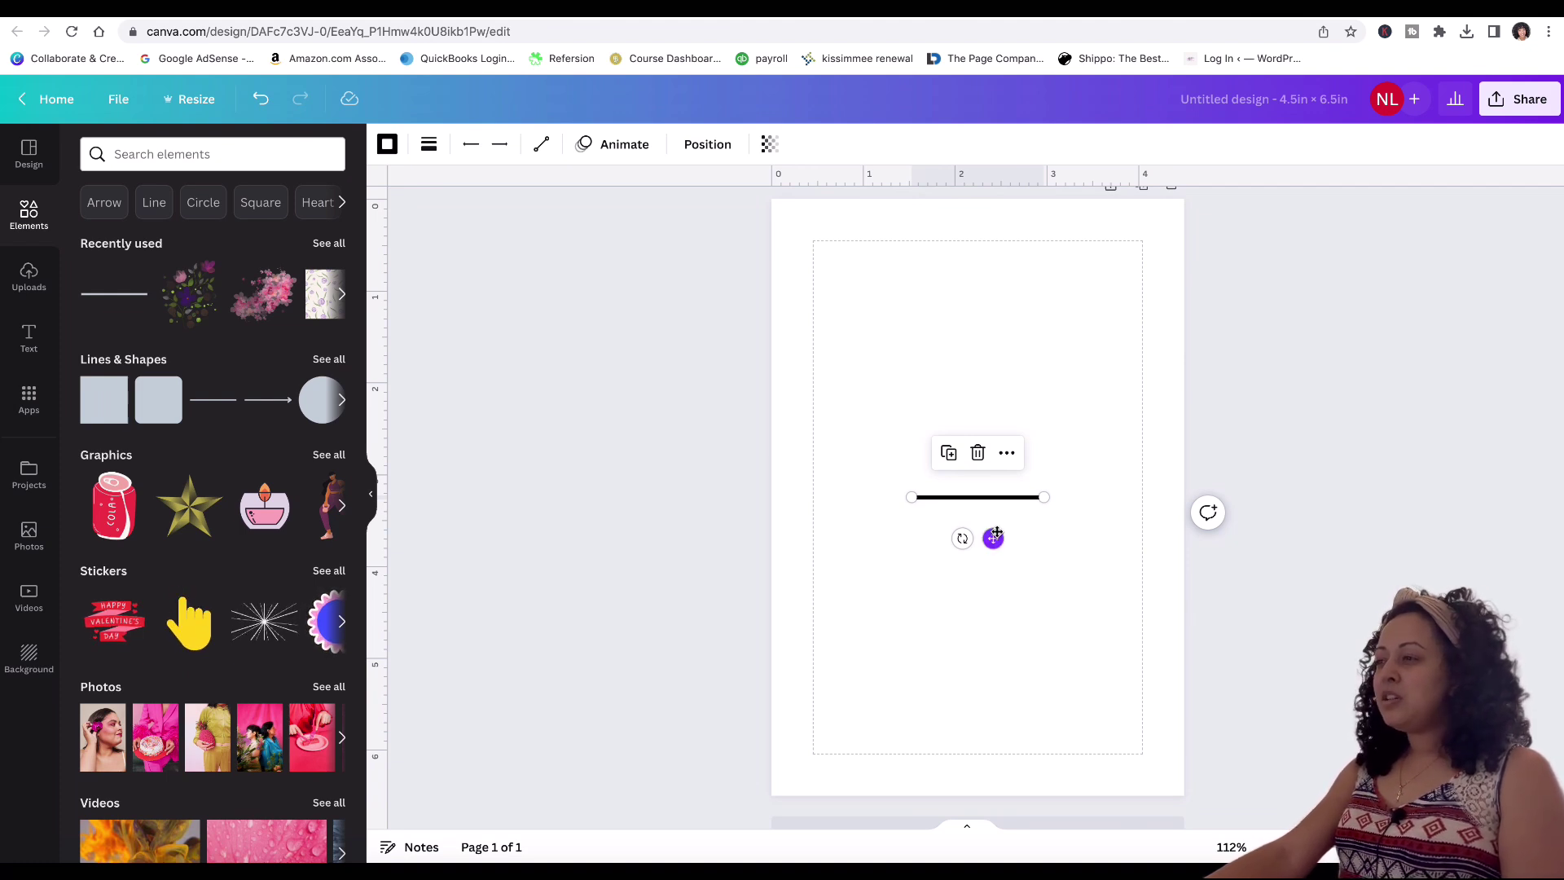
click(429, 146)
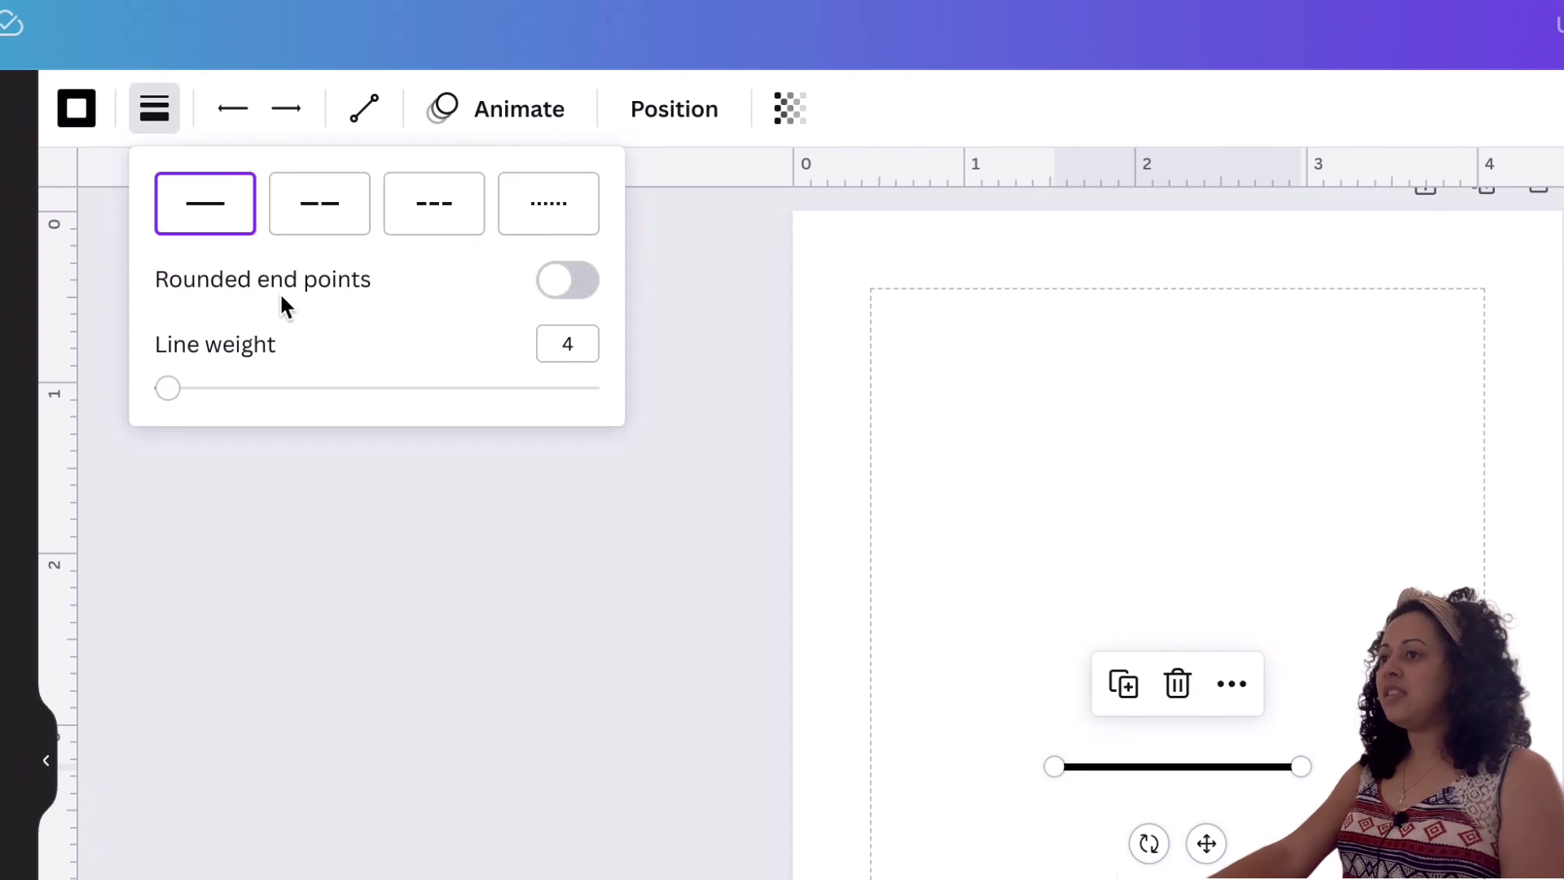
click(574, 348)
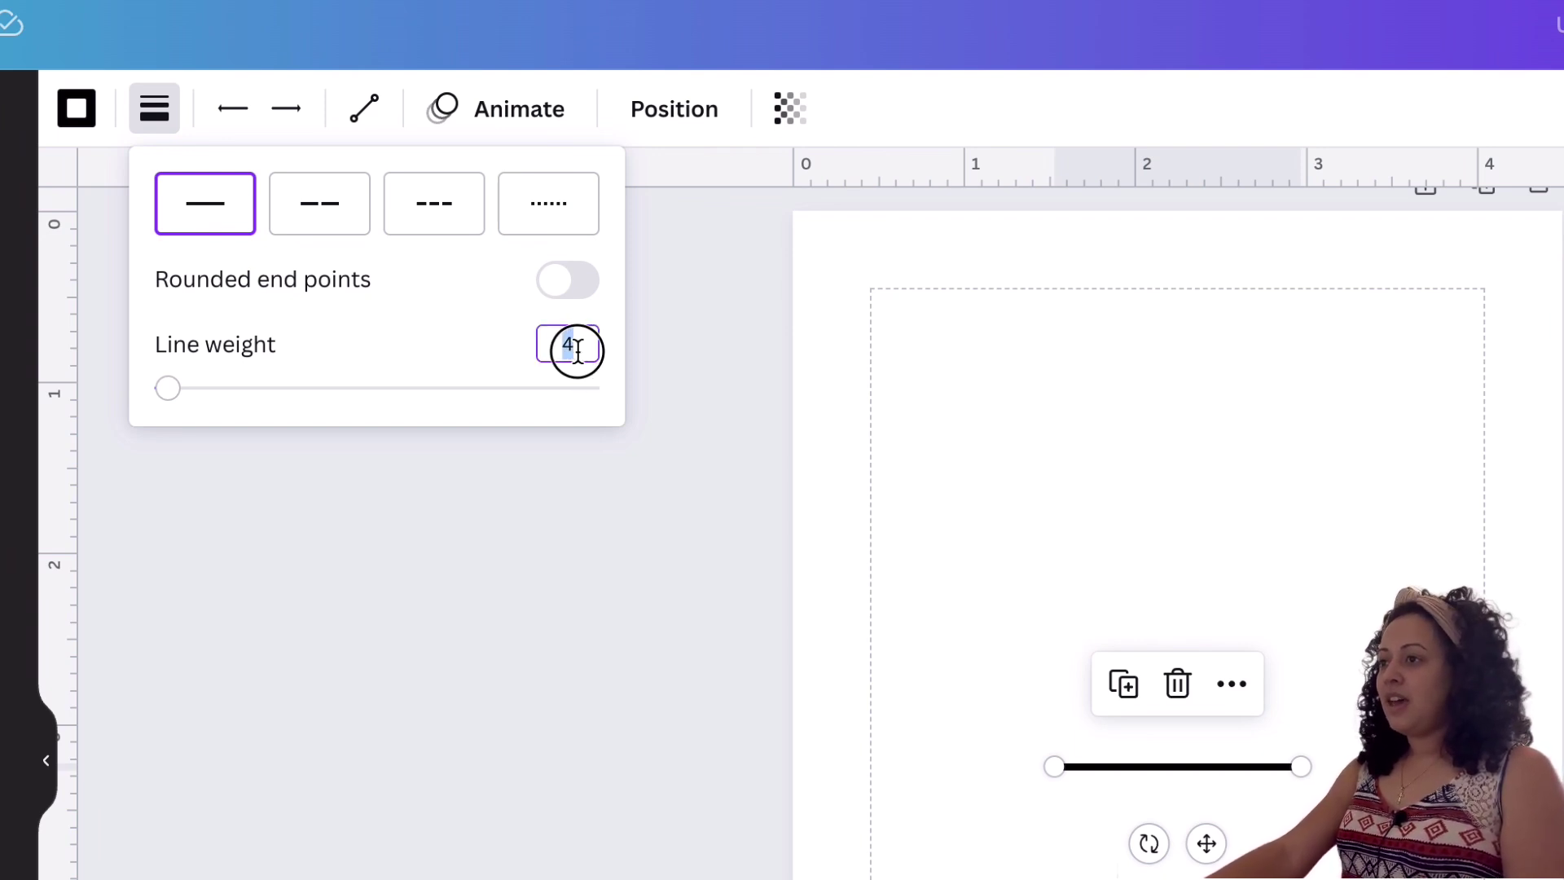
drag(584, 349, 557, 346)
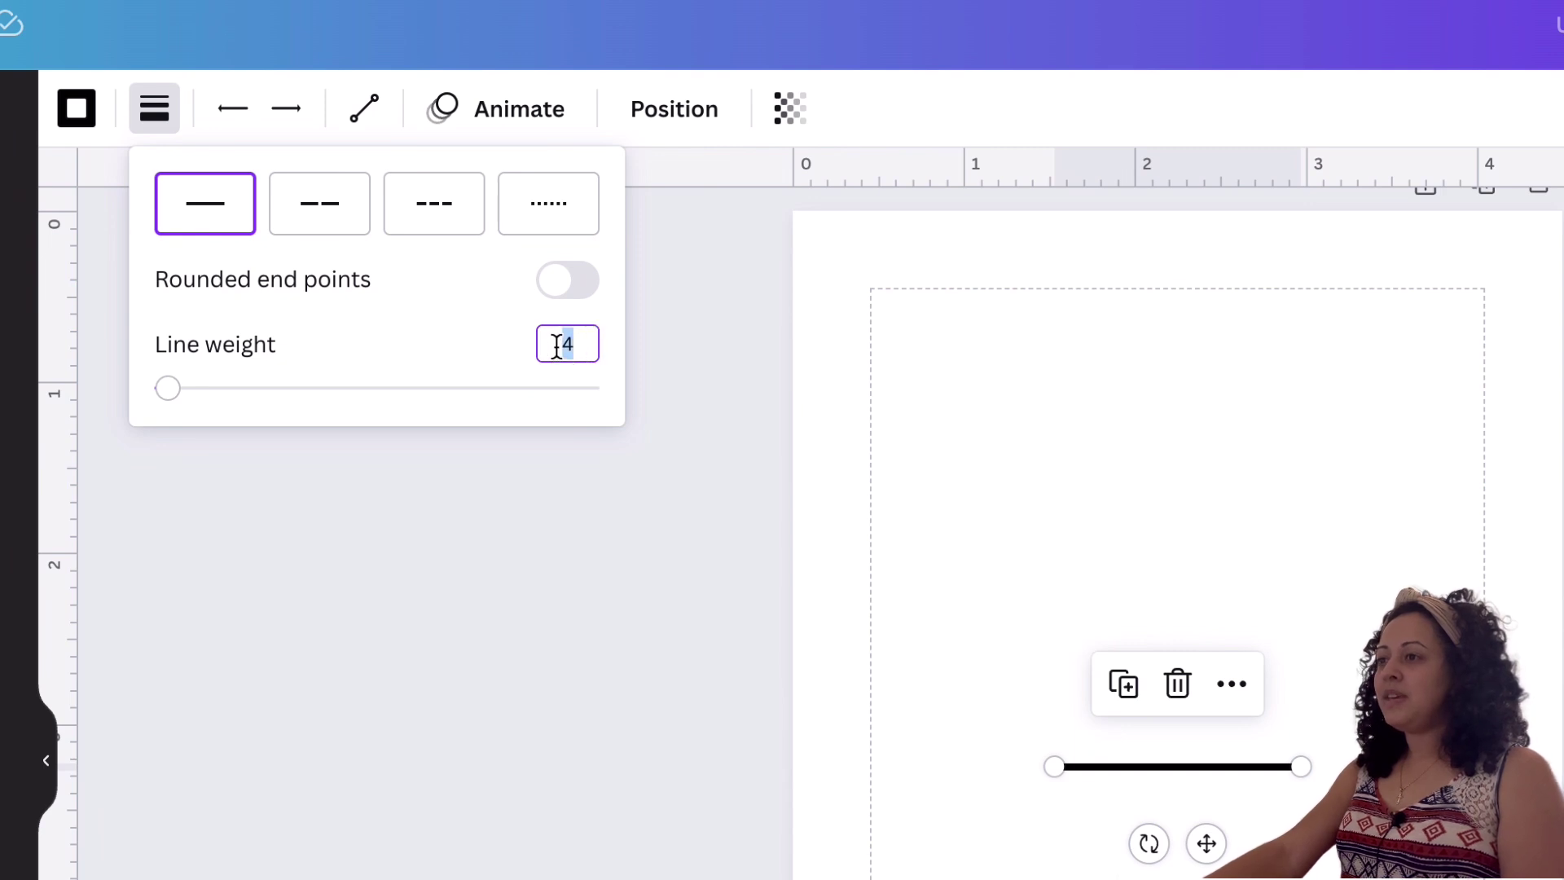
text(2)
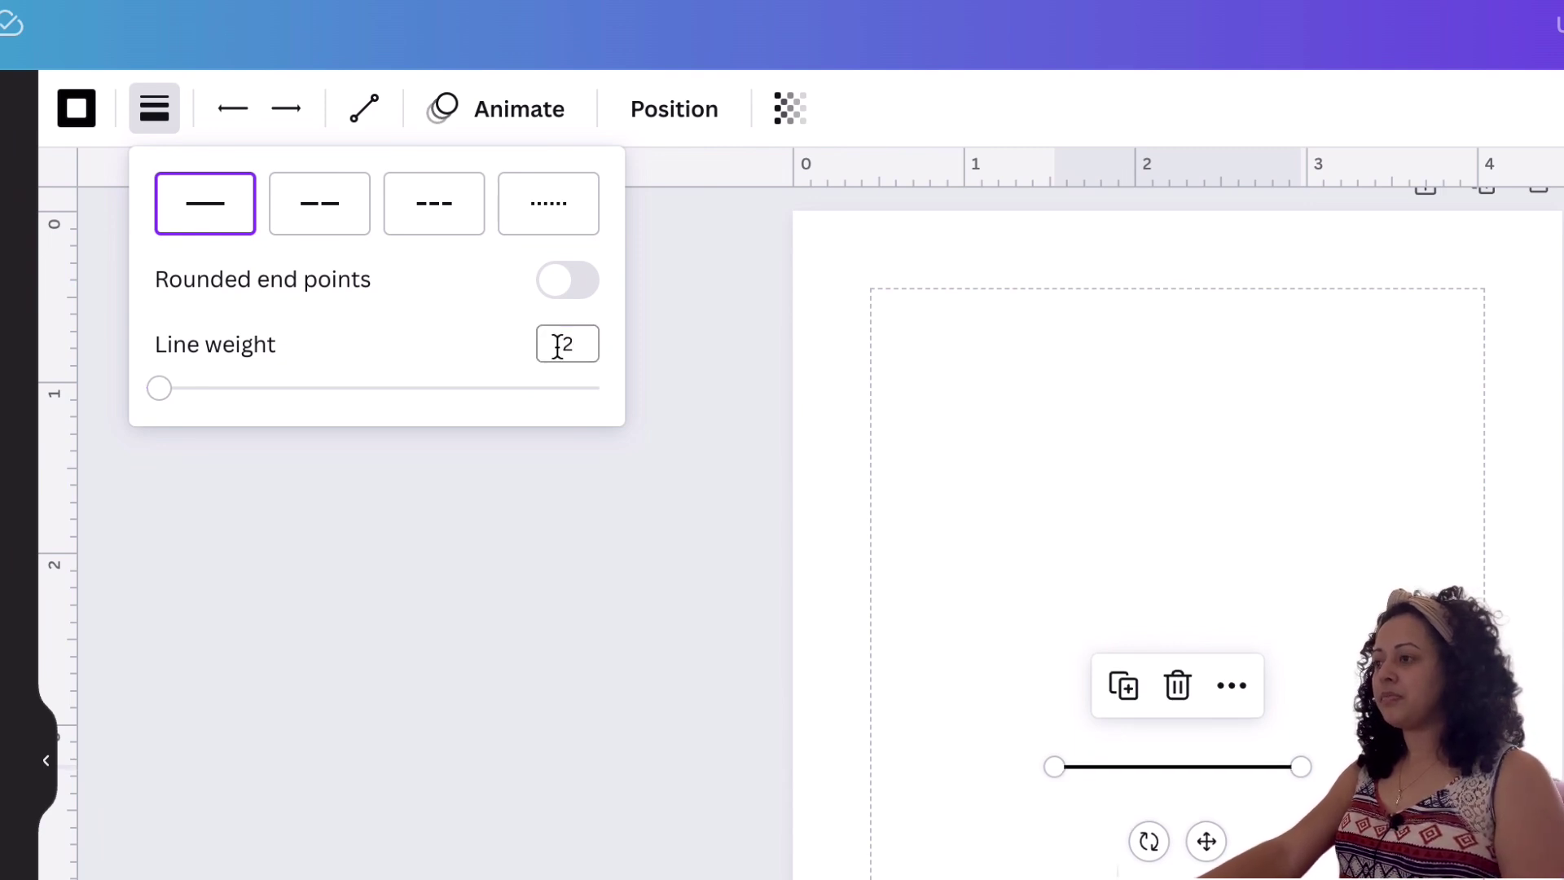
click(1158, 491)
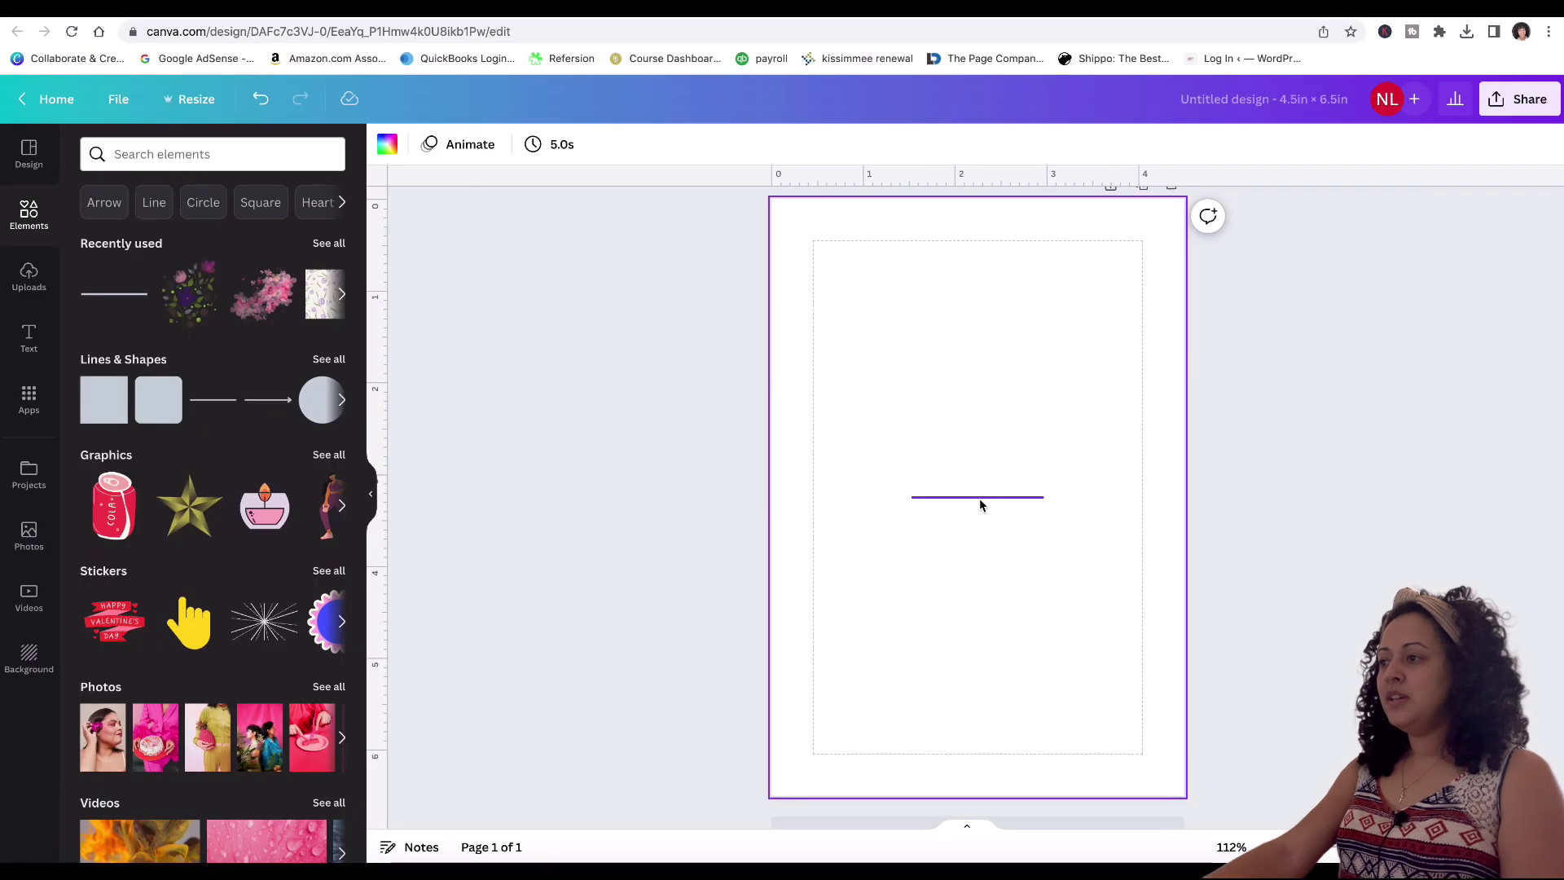
Step: Rotate the line to vertical and move it onto the page's right margin
click(1178, 767)
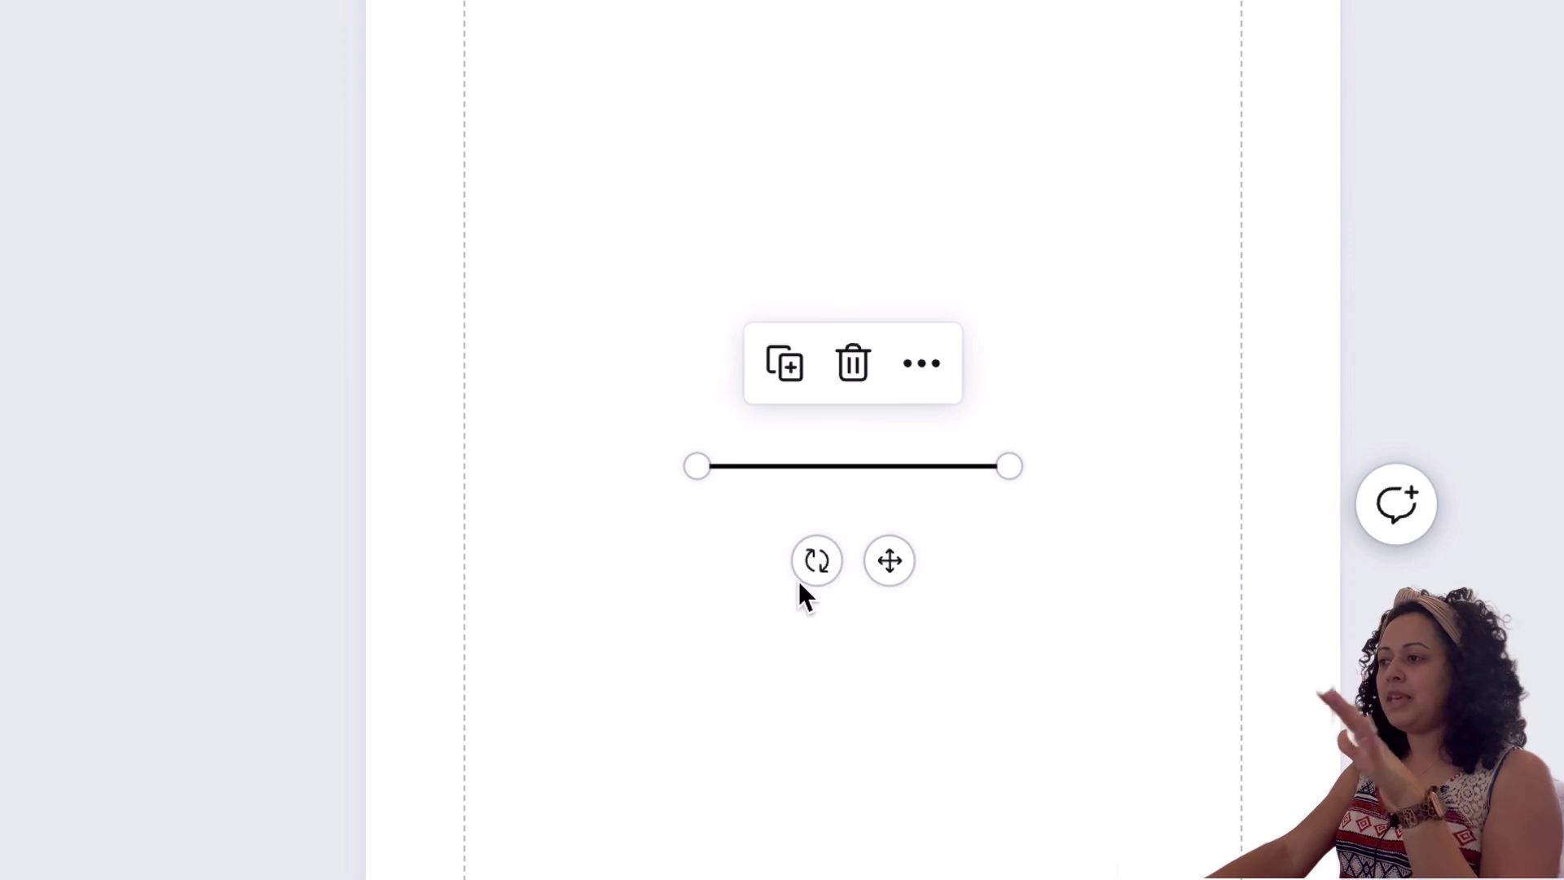
drag(814, 561, 798, 629)
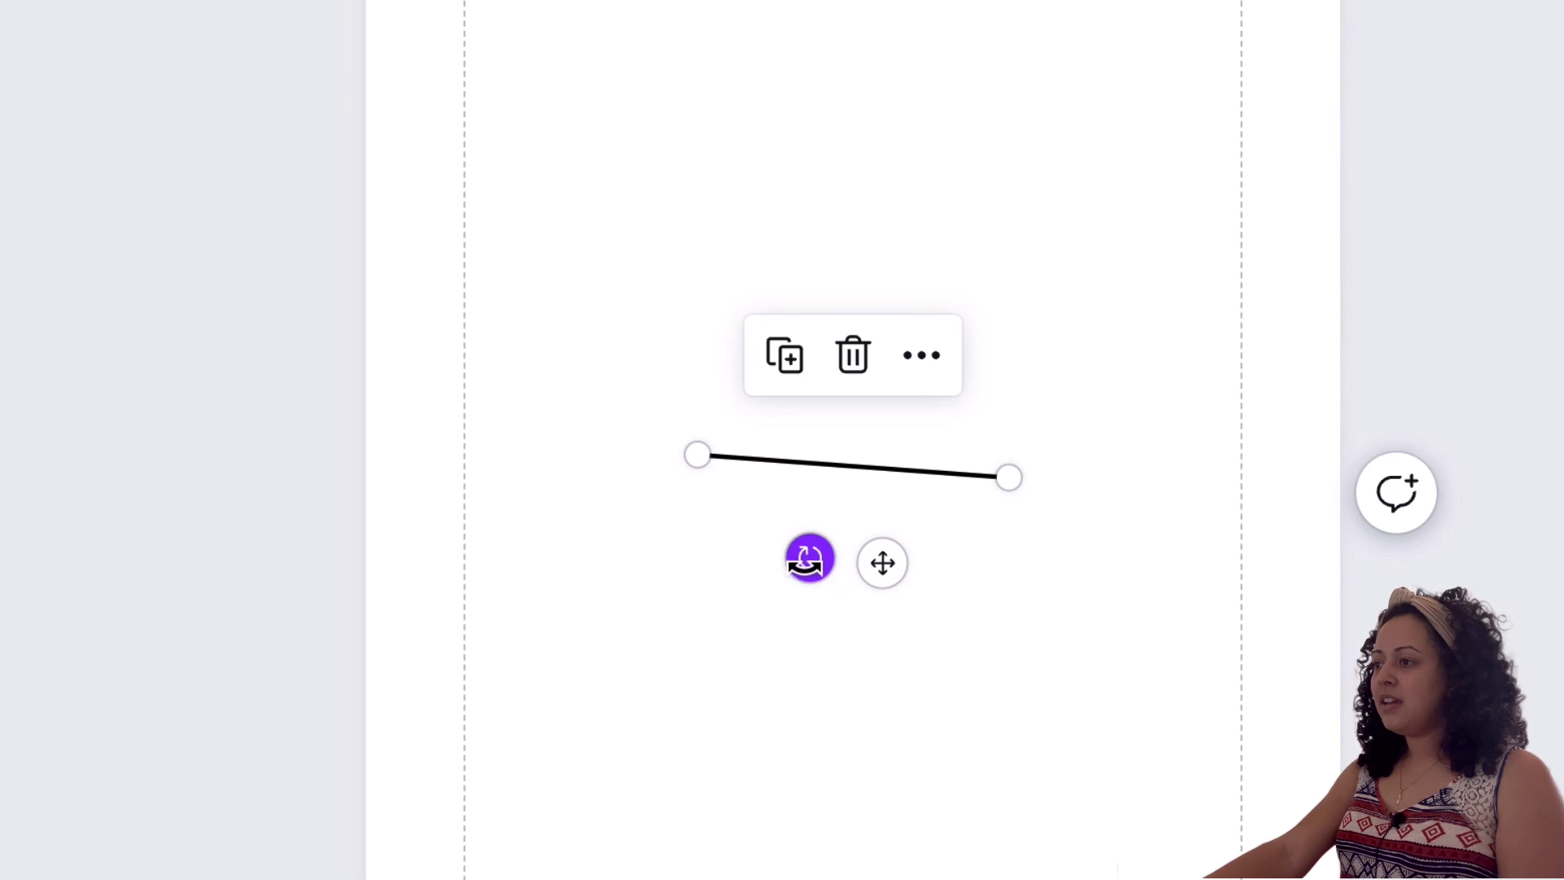
drag(808, 561, 1141, 389)
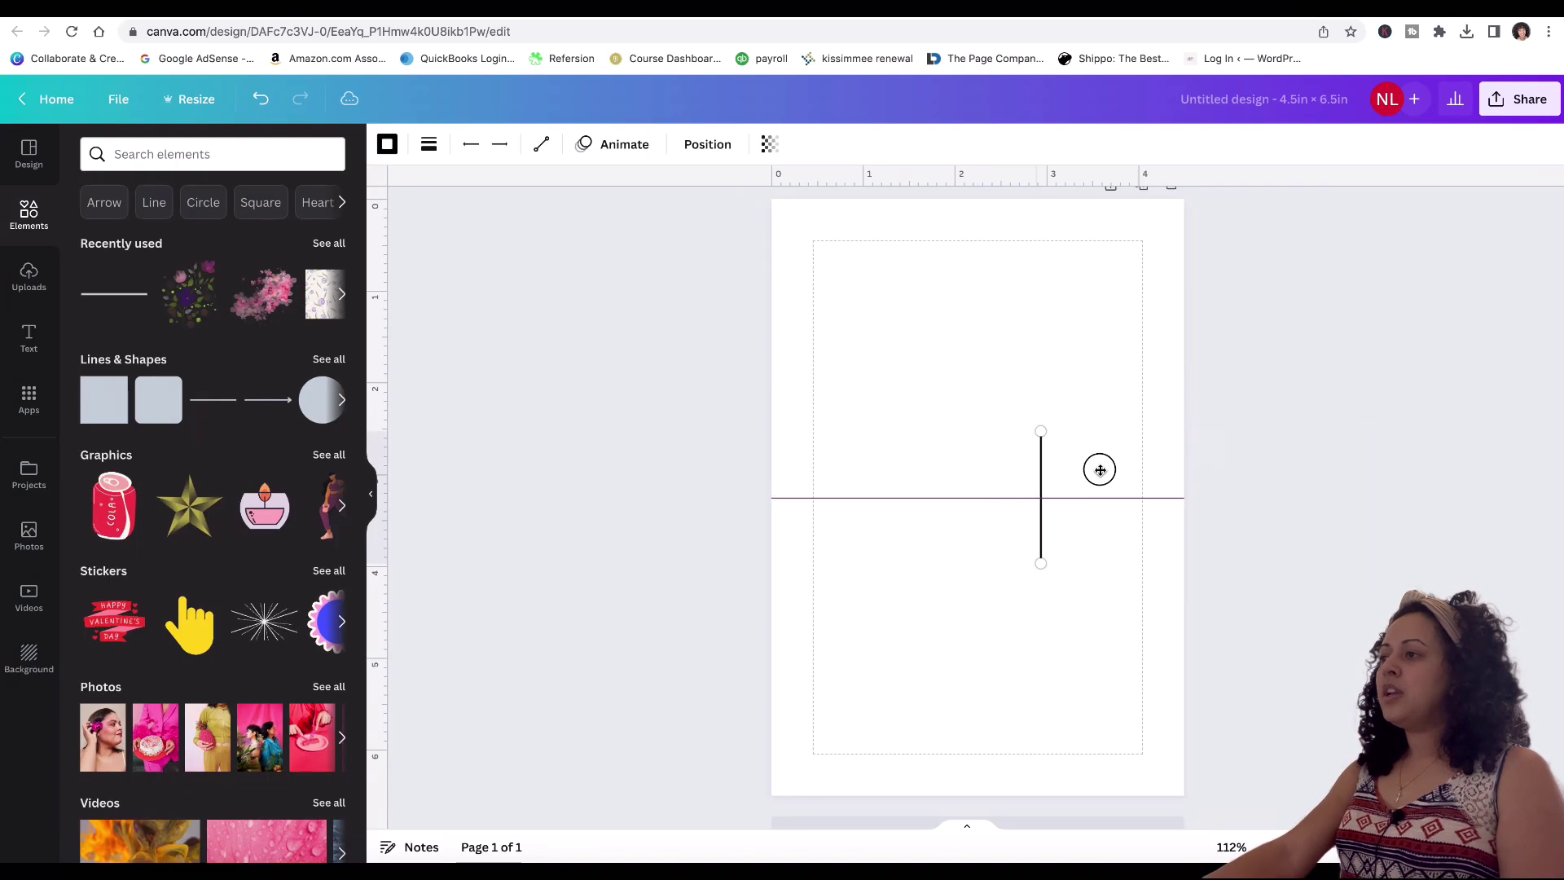
drag(1099, 470, 1177, 480)
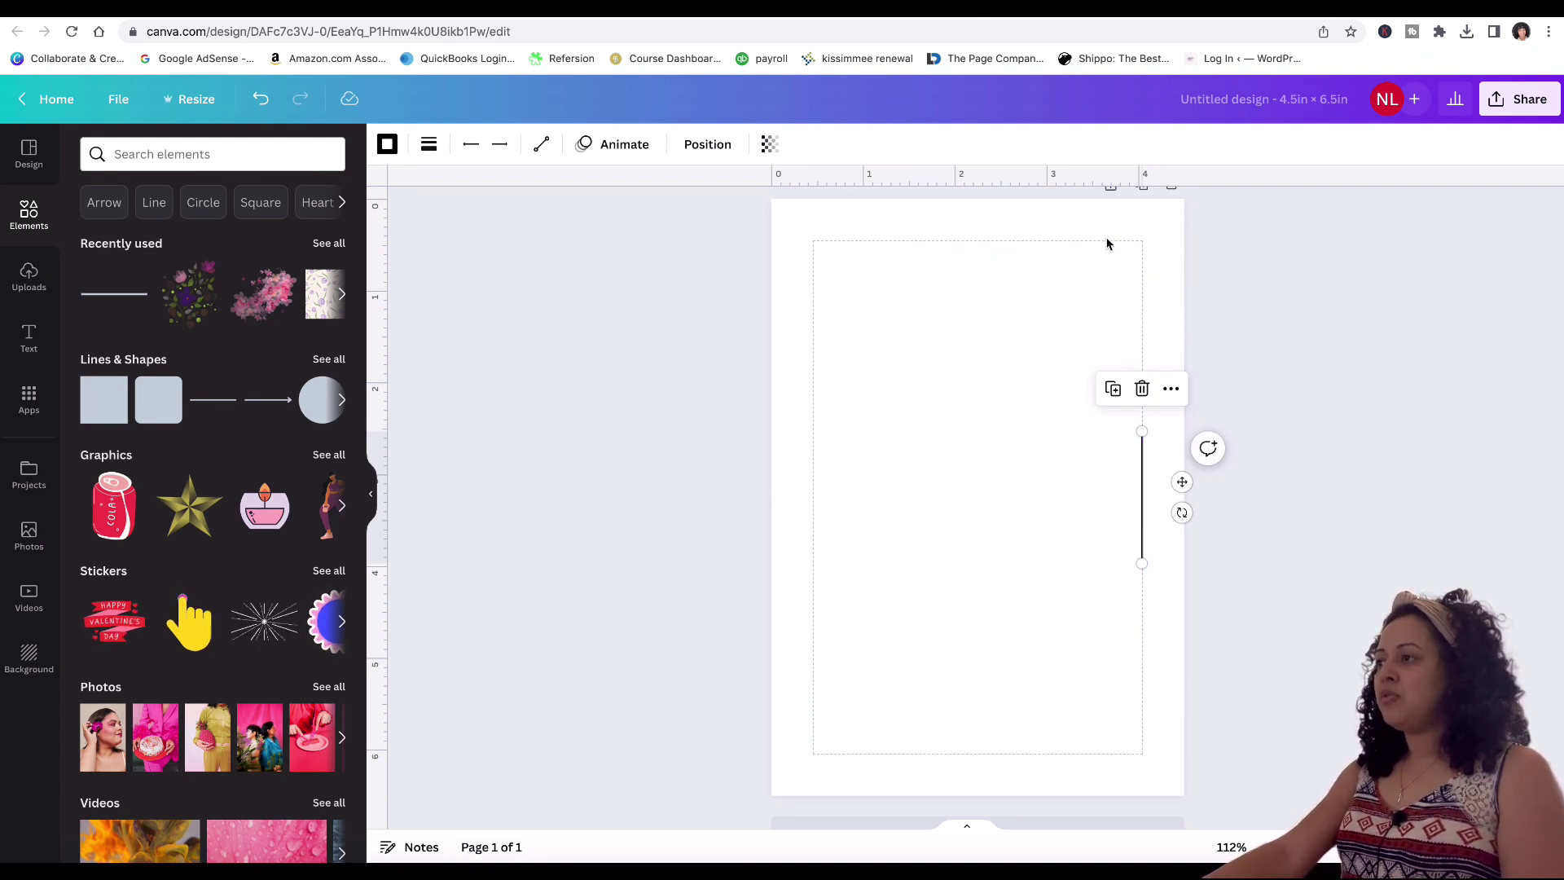
click(590, 302)
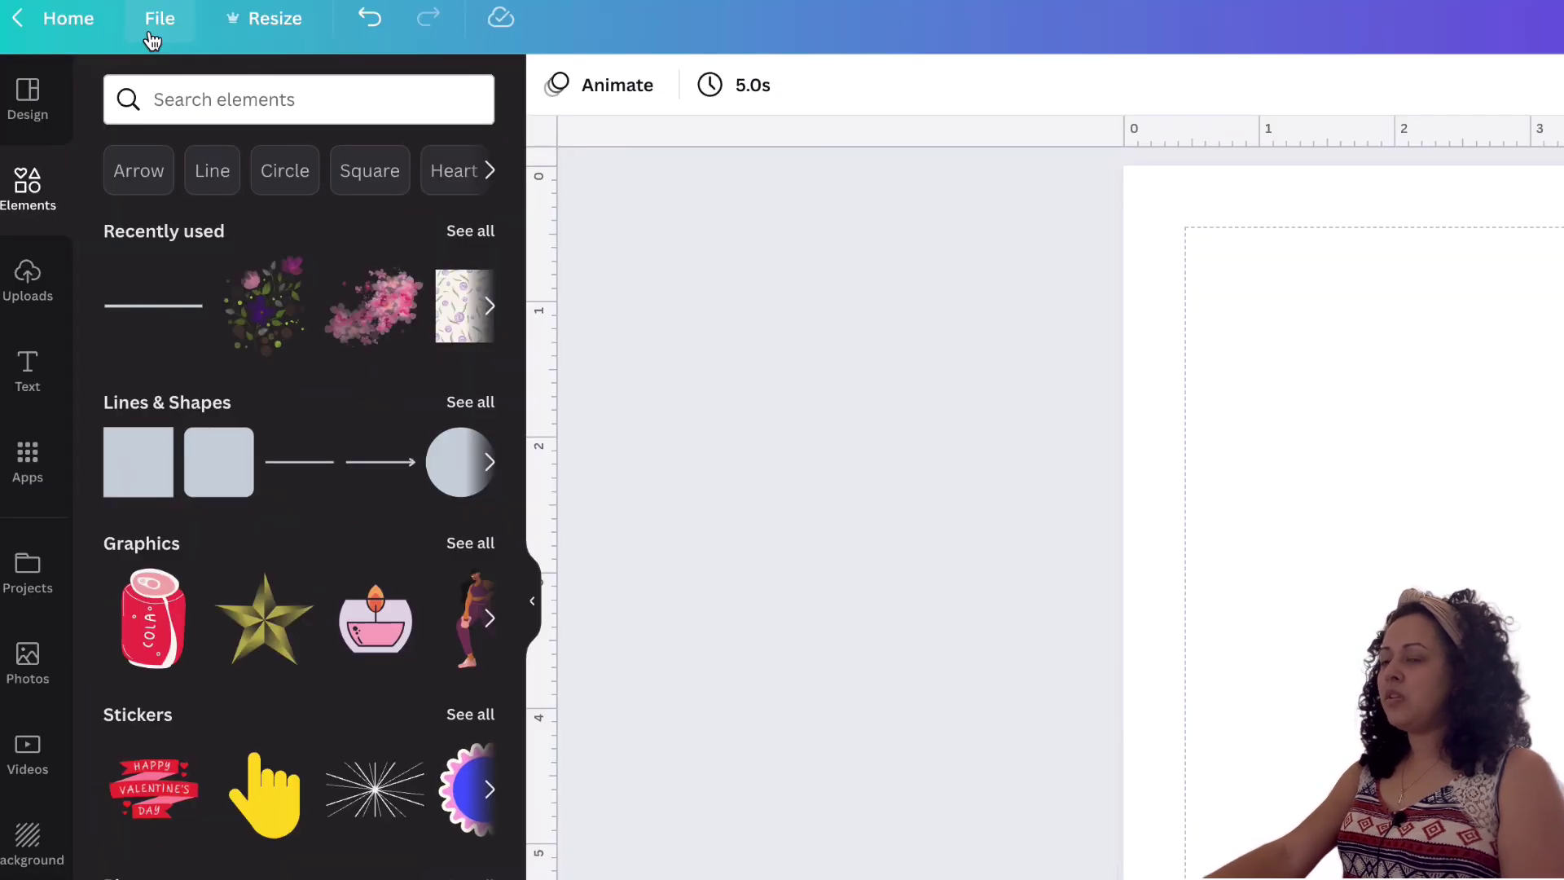
Step: Hide the rulers and guides, and show them again
click(152, 41)
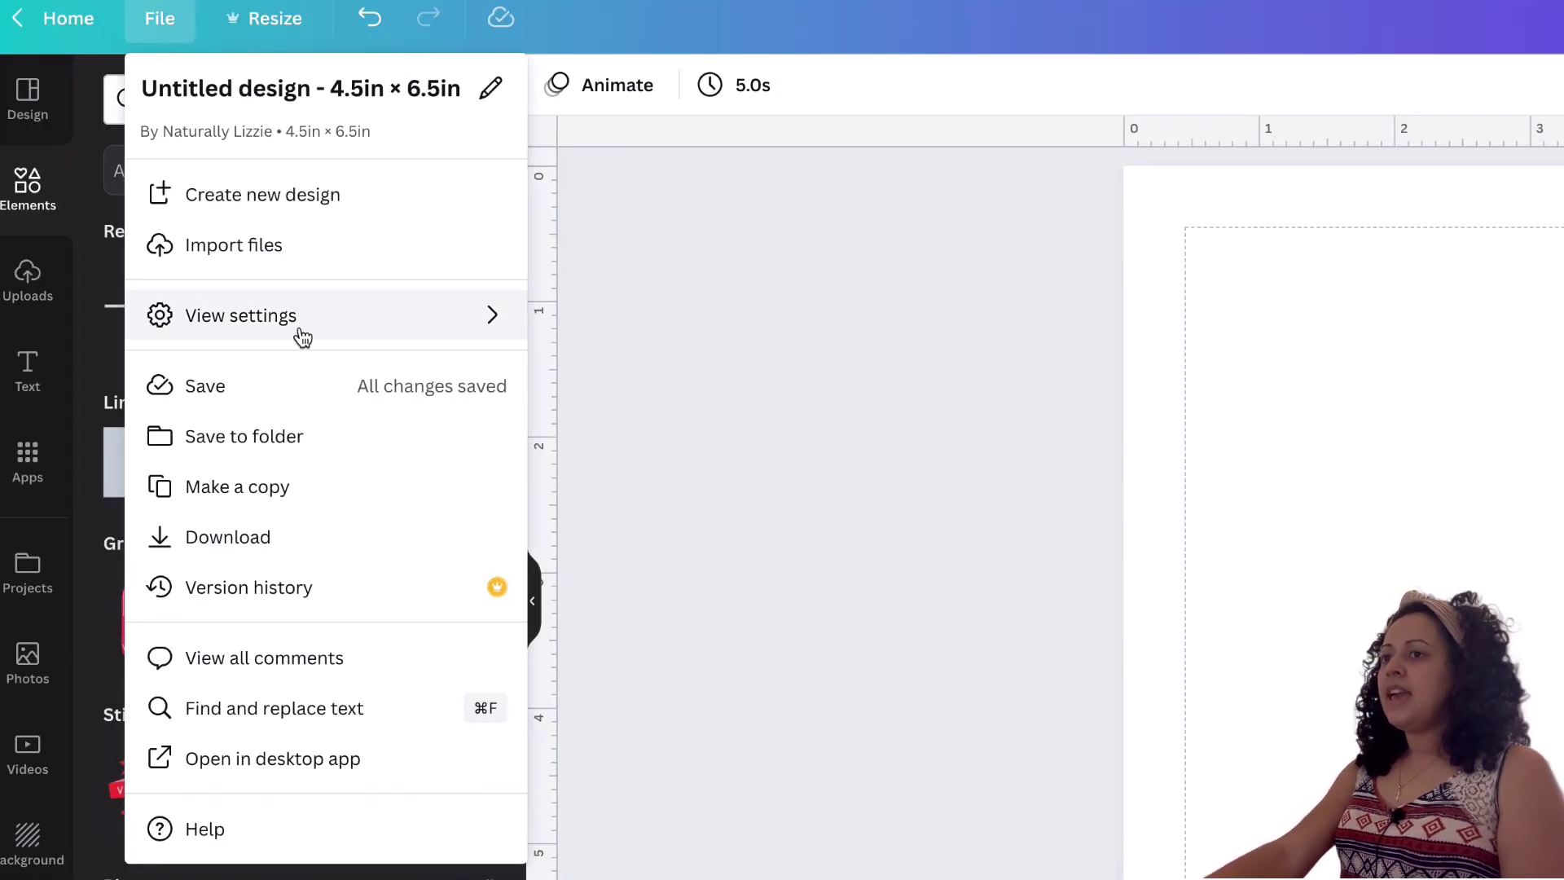
mouse_move(301, 338)
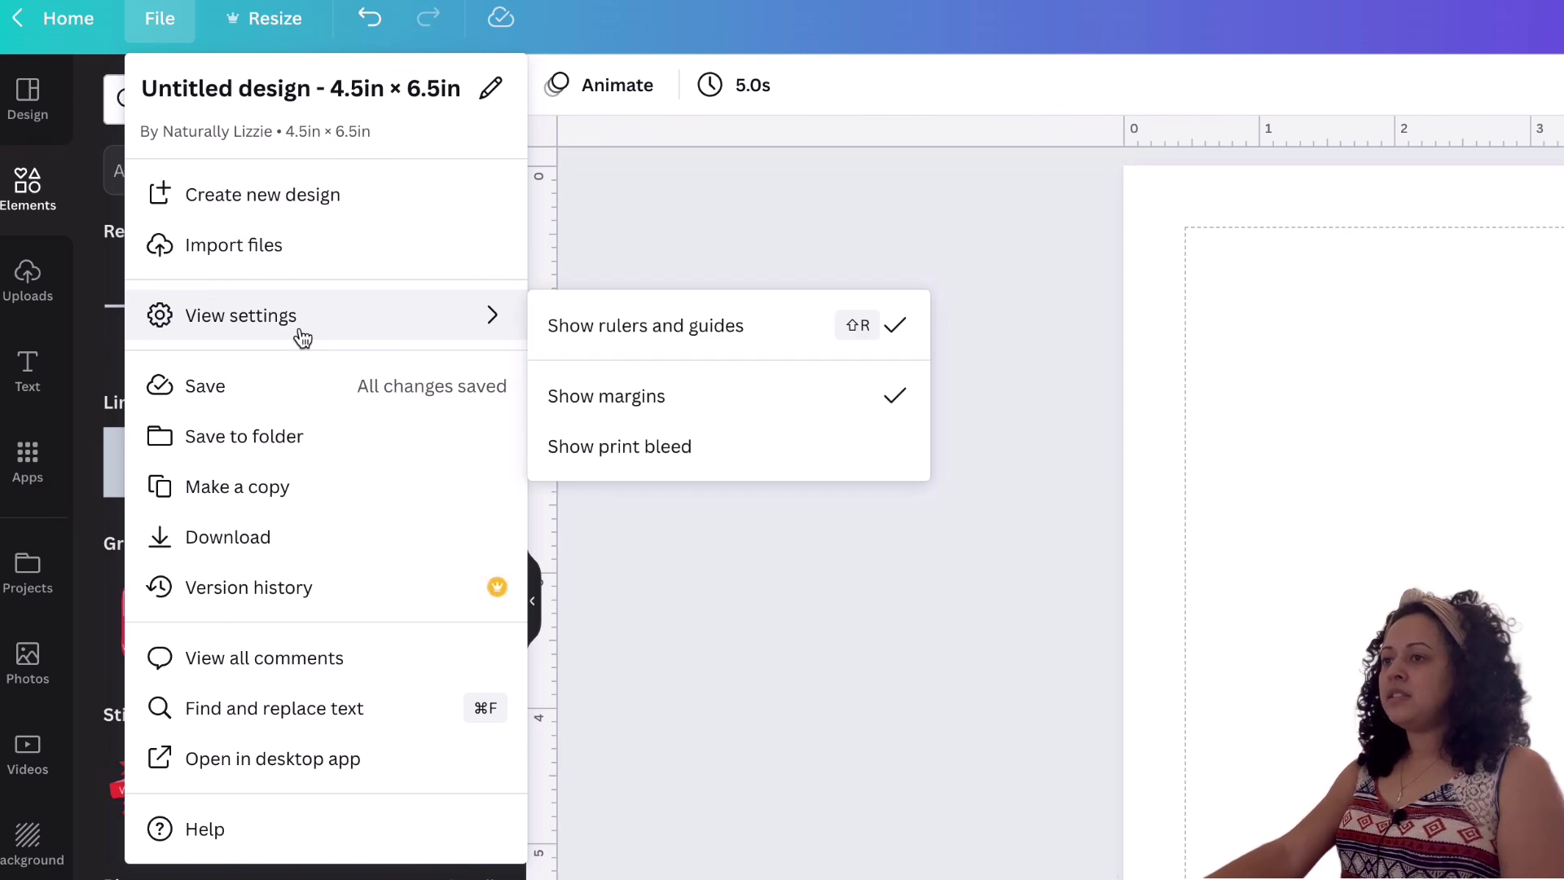
click(688, 329)
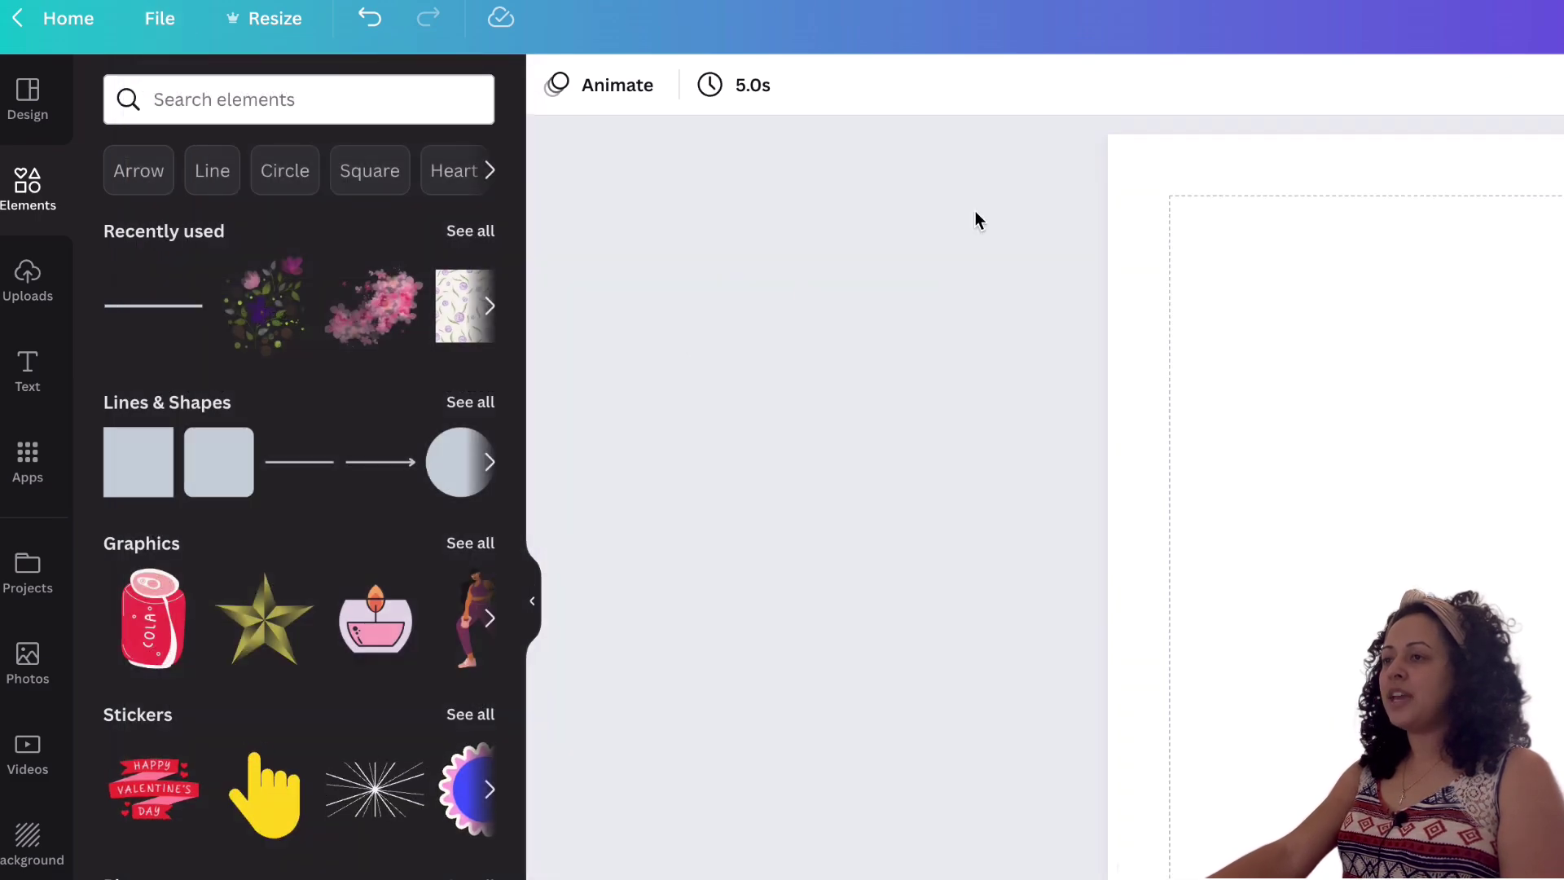
click(162, 20)
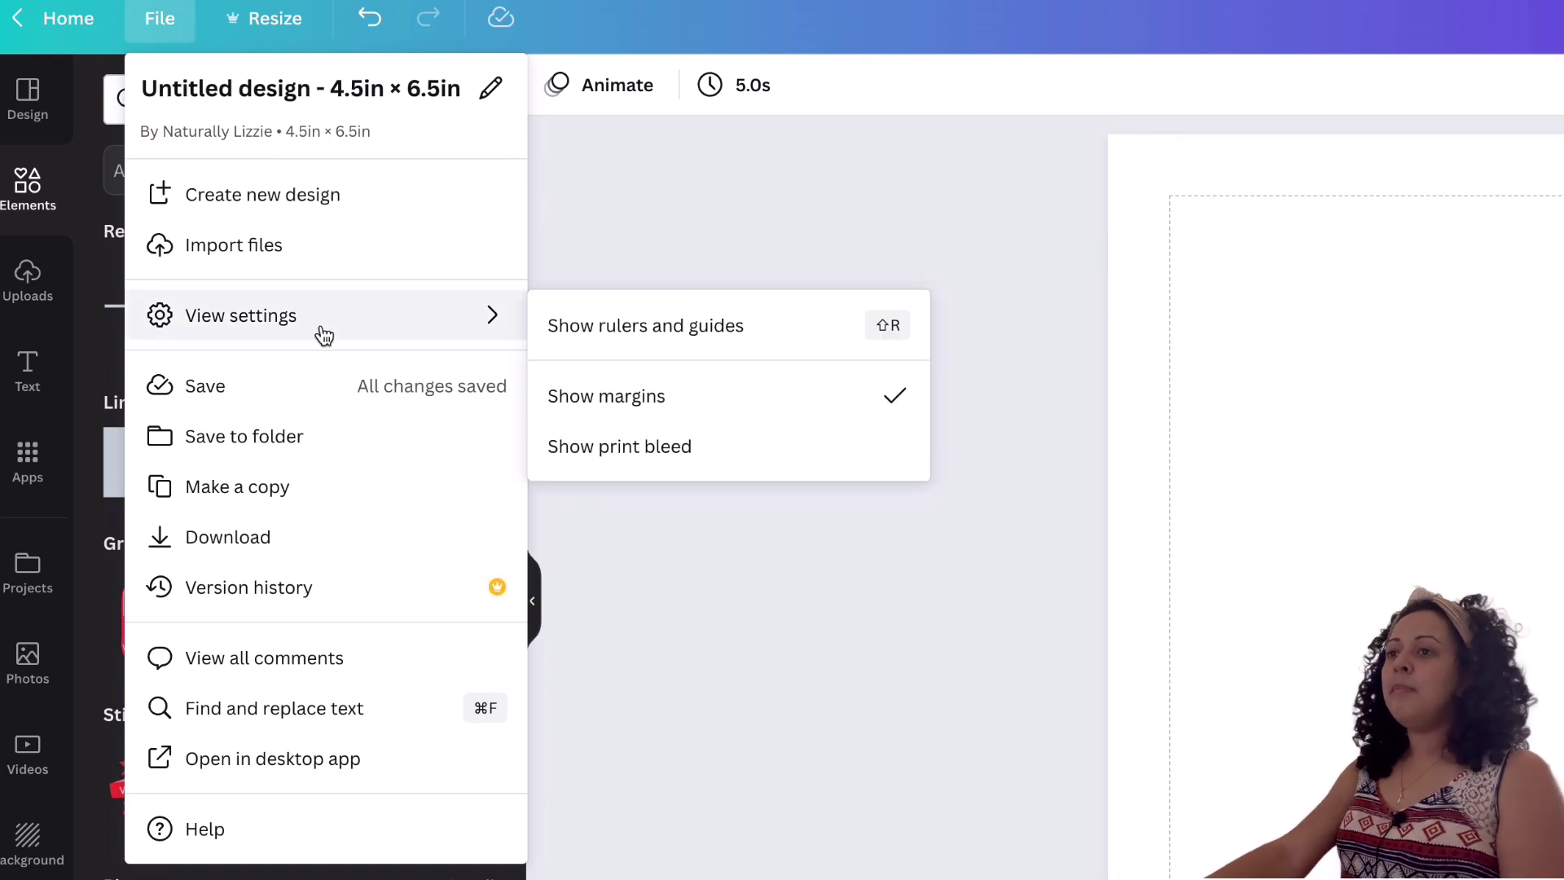
click(715, 339)
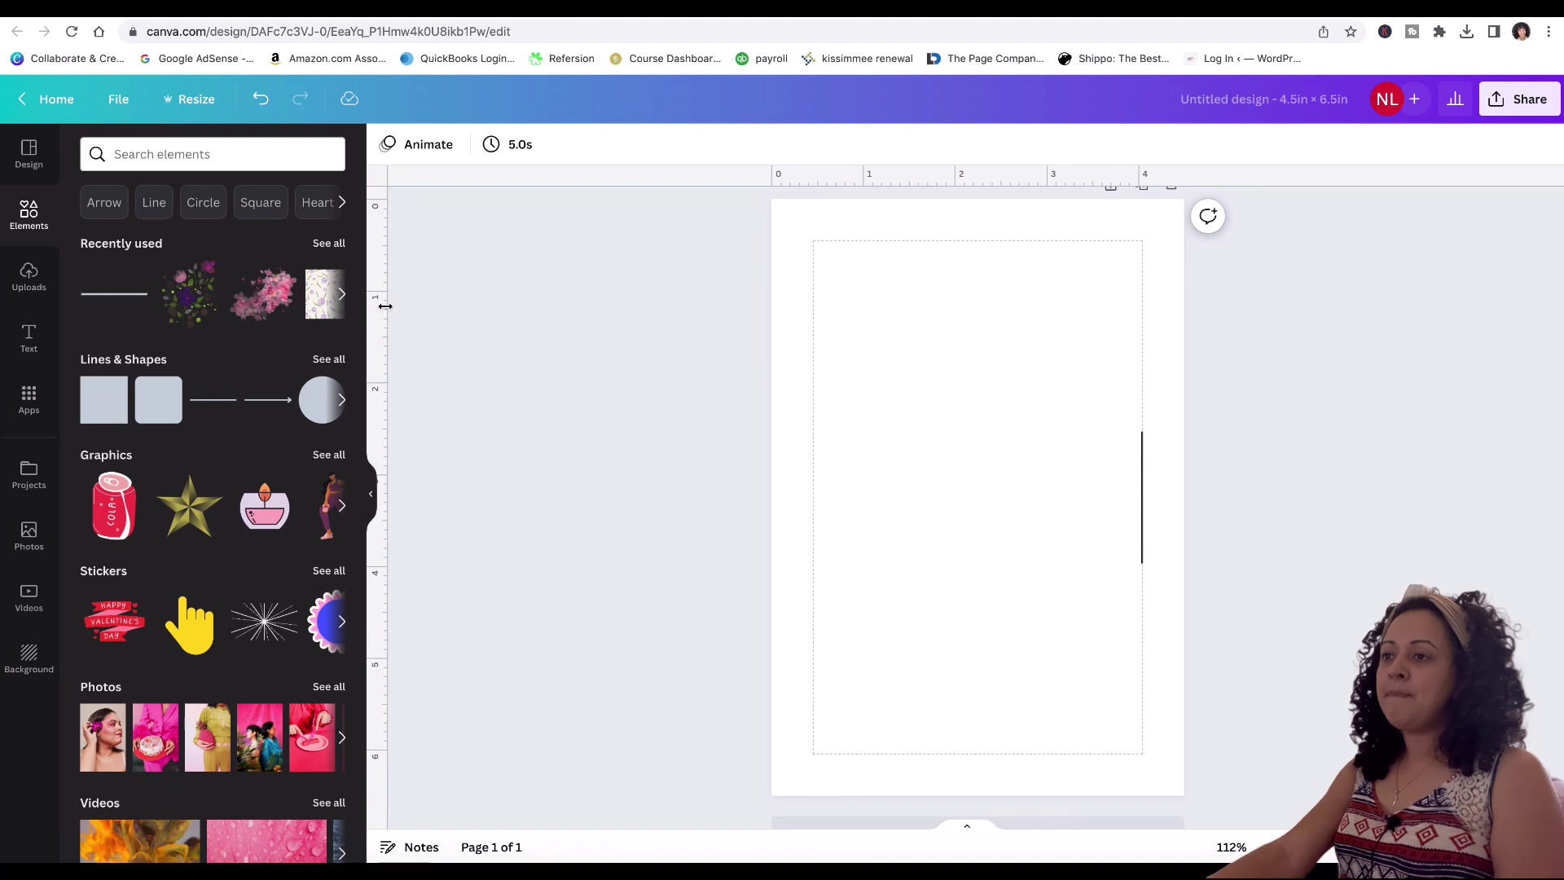
Step: Place a vertical guide about 0.5 in from the page's left edge
drag(386, 306, 820, 312)
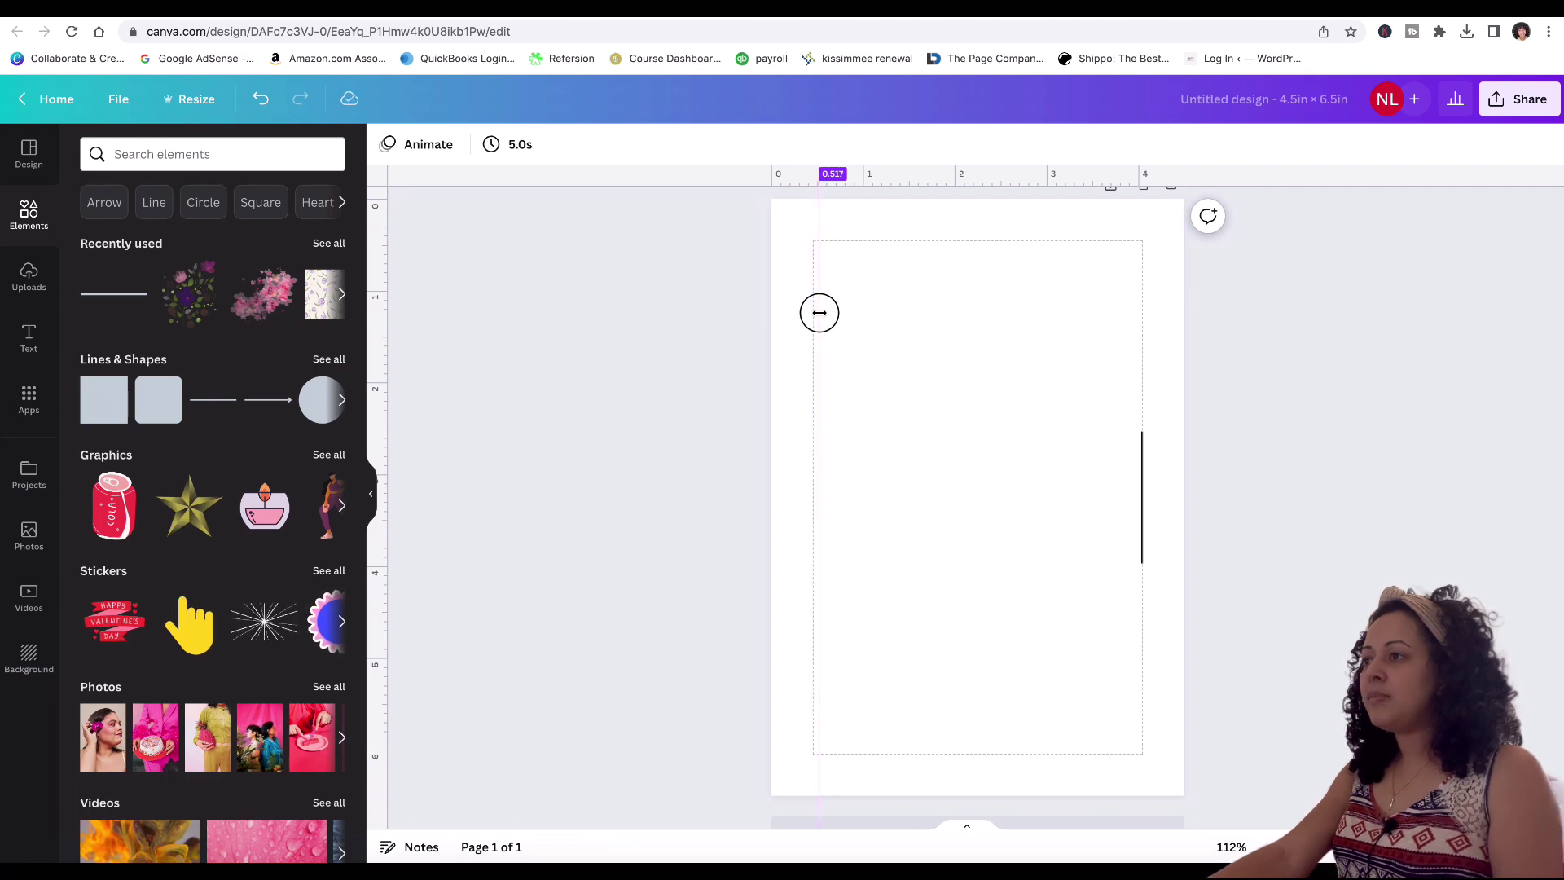
drag(820, 312, 818, 313)
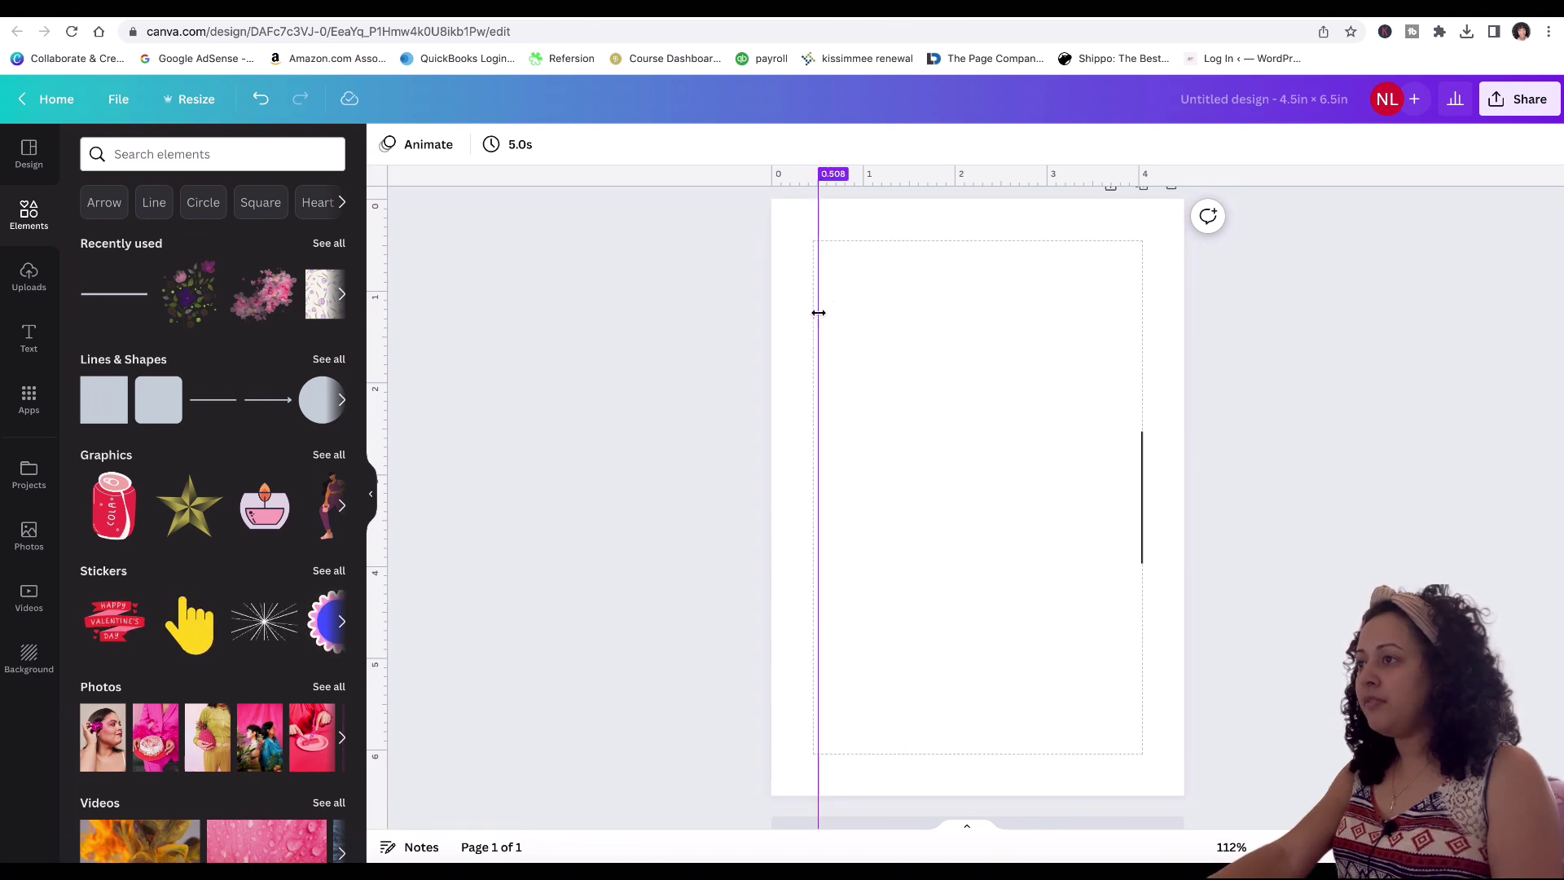
scroll(988, 487, up, 2)
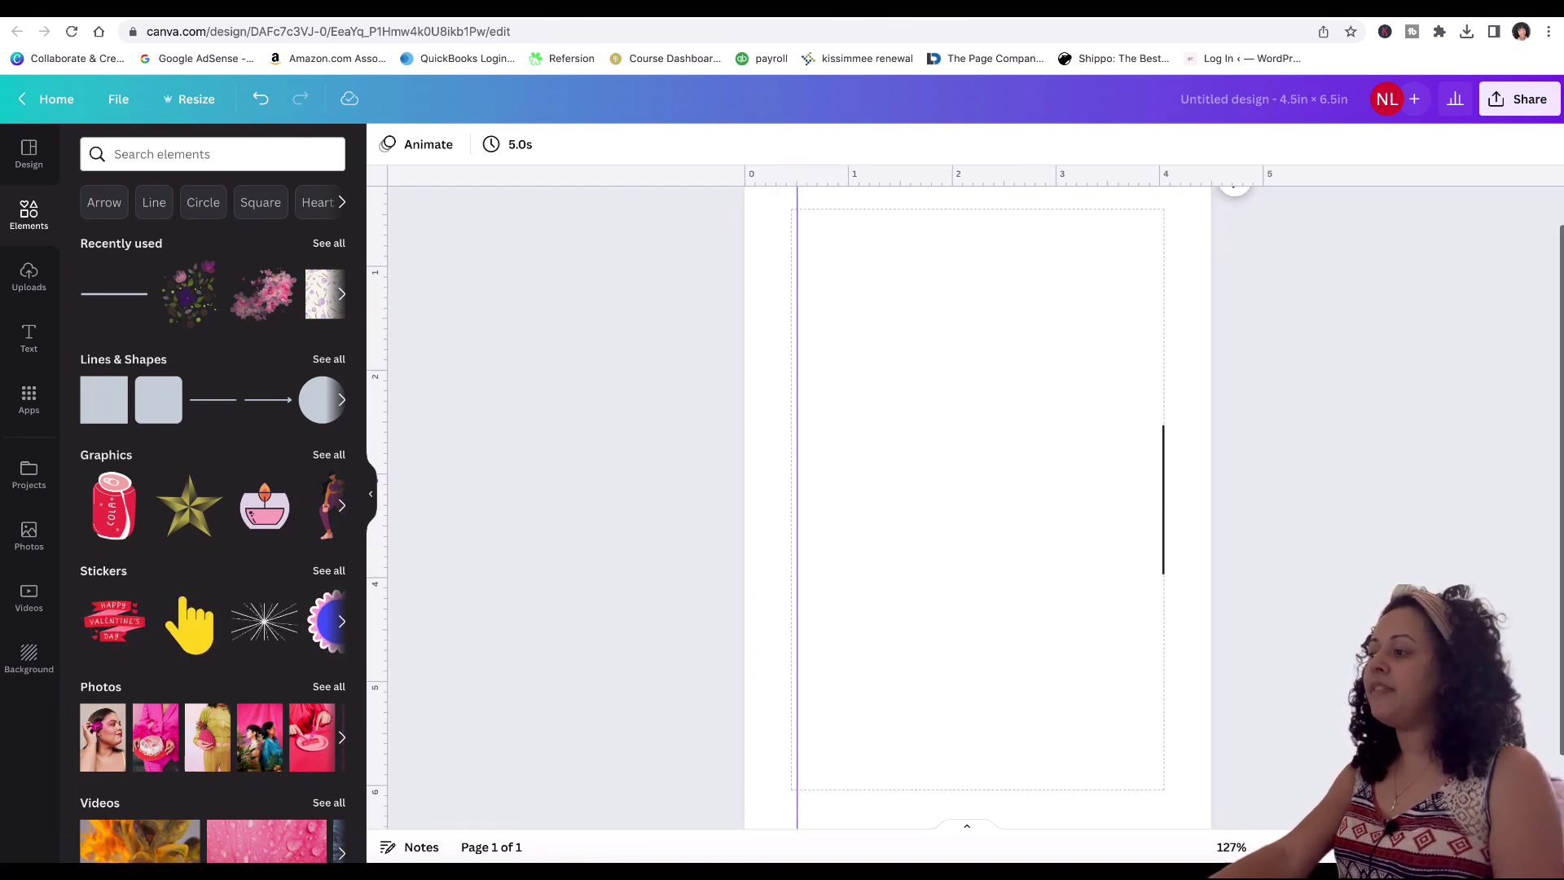
scroll(988, 487, up, 1)
click(980, 678)
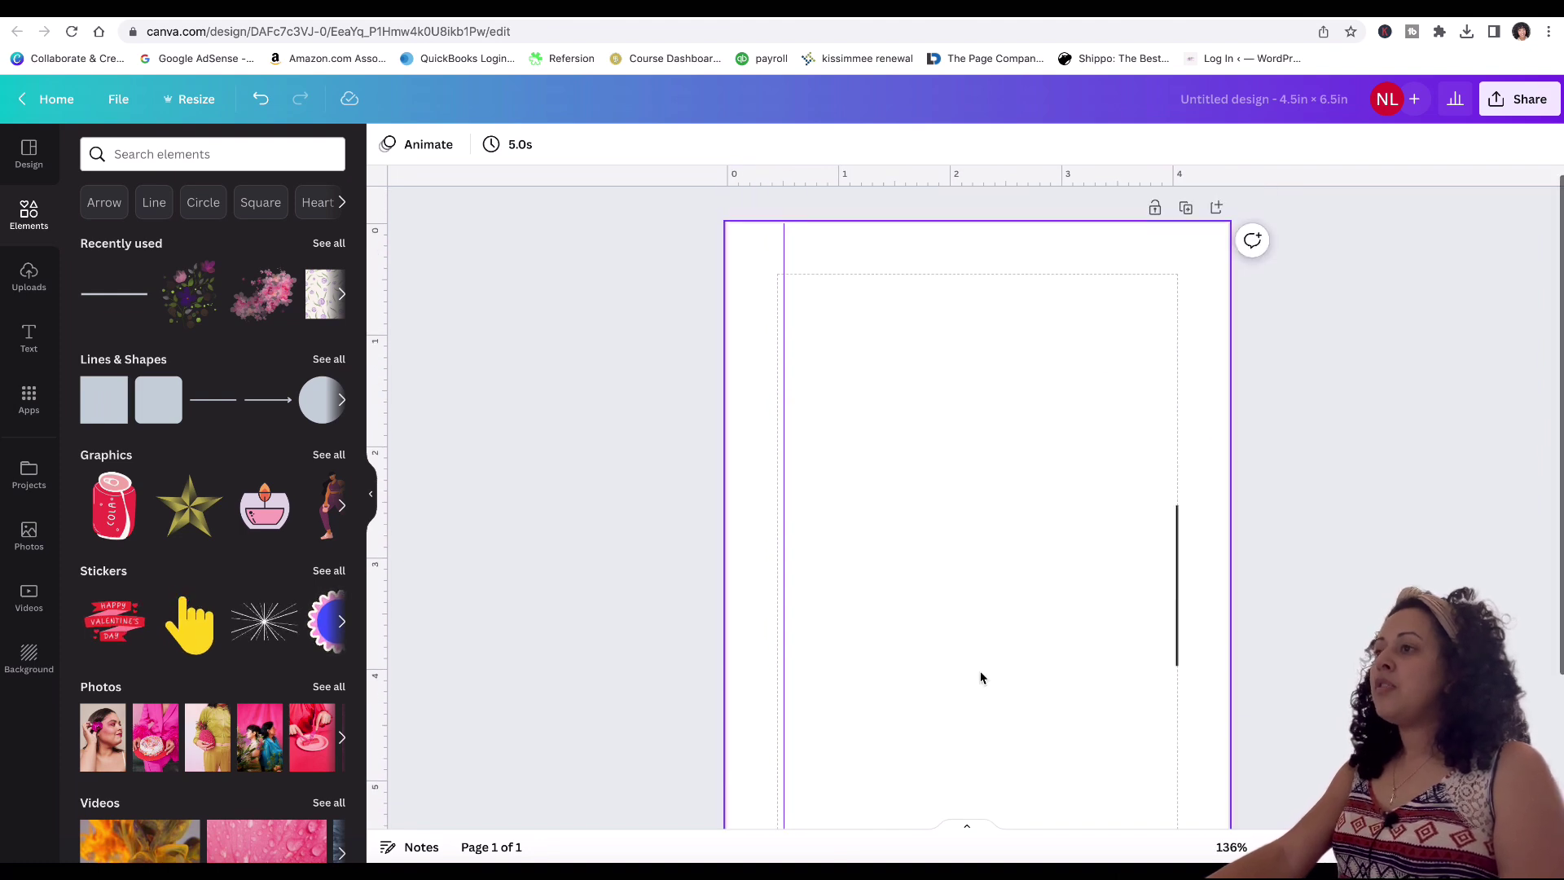
click(780, 541)
drag(780, 541, 782, 541)
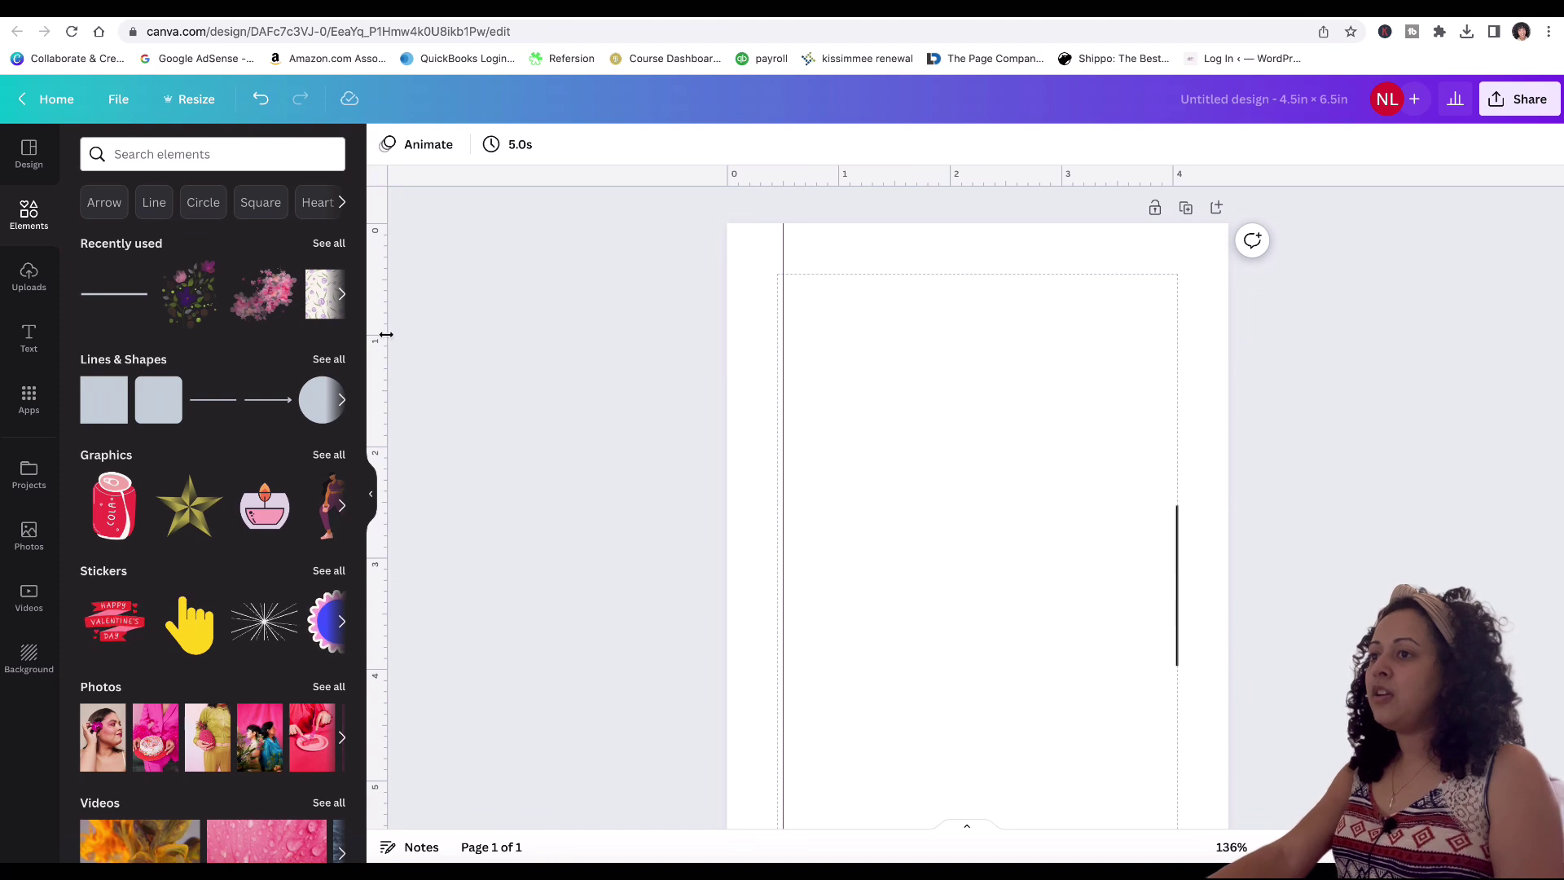
Step: Place a second vertical guide at about 4 in across the page and align the short vertical line with it
drag(386, 334, 1170, 320)
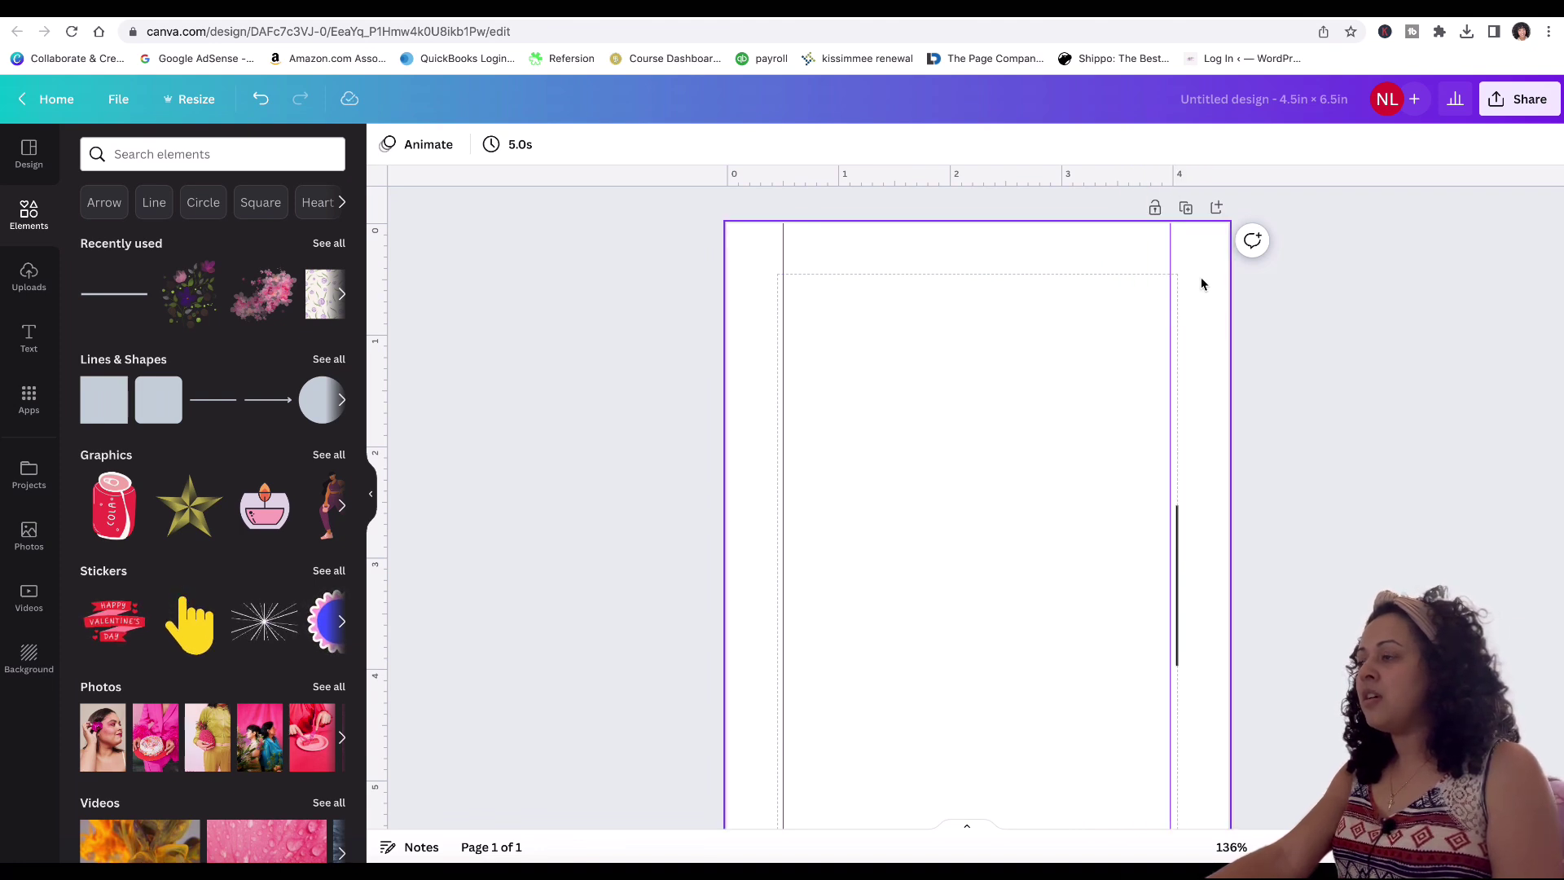
drag(1170, 237, 1170, 237)
click(1177, 567)
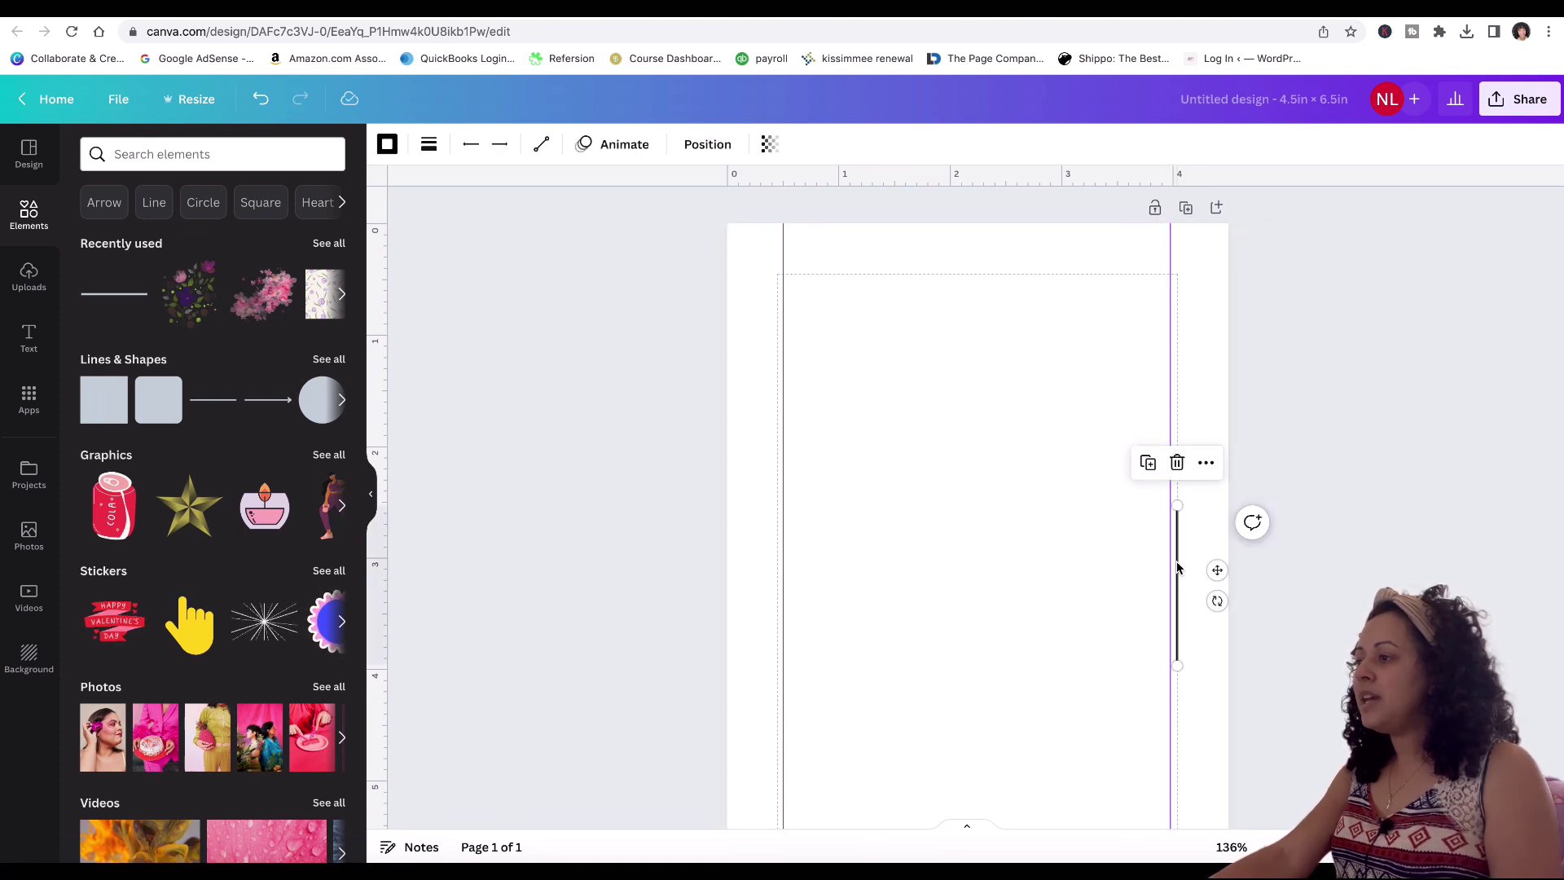
drag(1179, 567, 957, 562)
mouse_move(1167, 499)
mouse_down()
mouse_move(1184, 500)
mouse_move(1169, 500)
mouse_up()
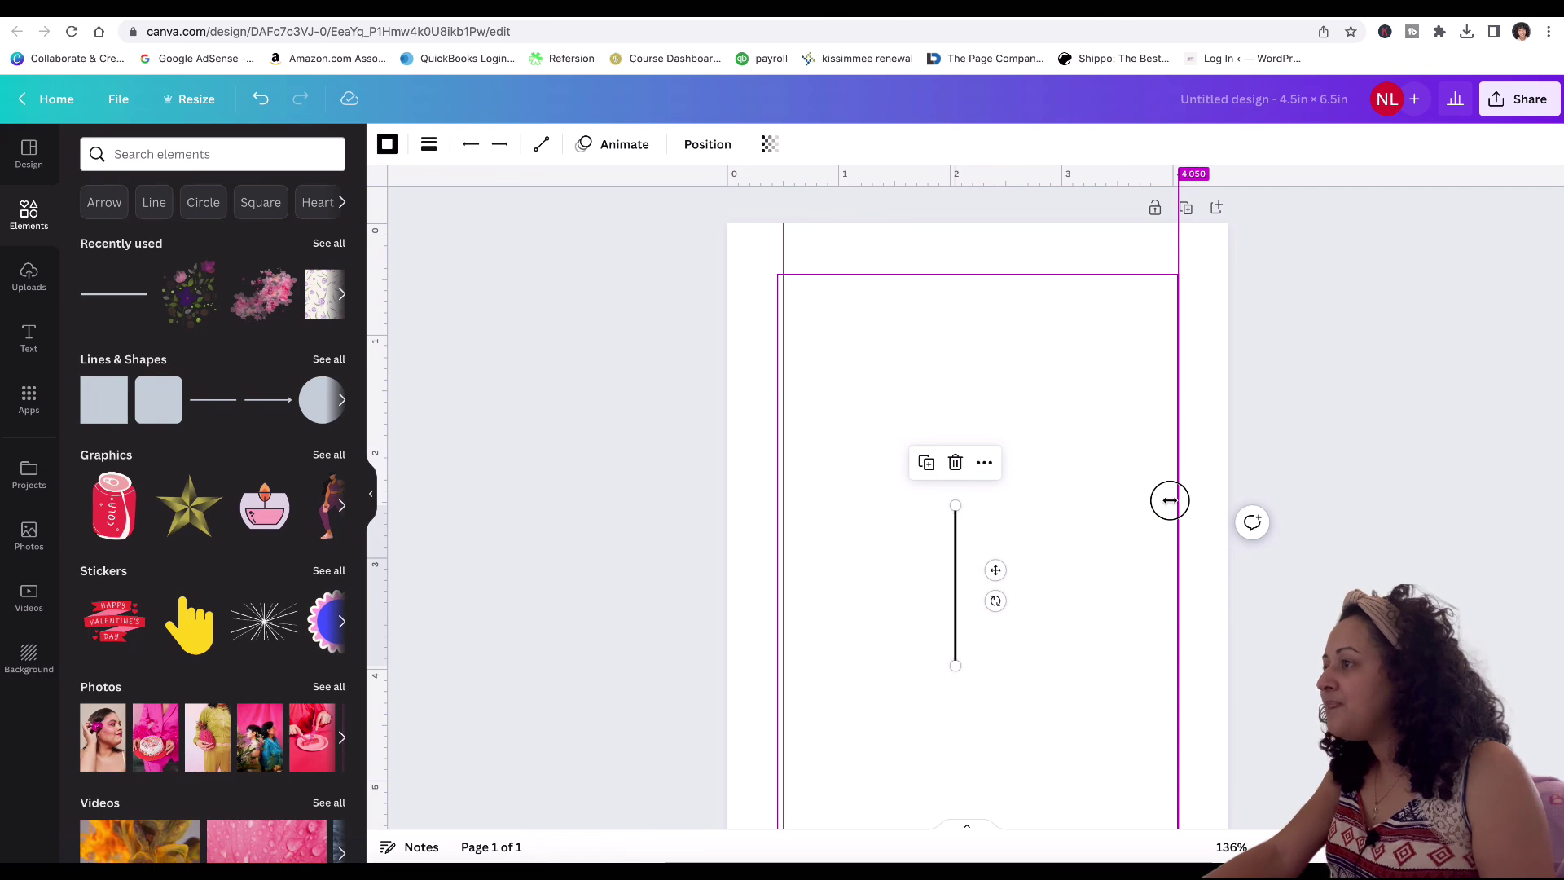
click(1212, 443)
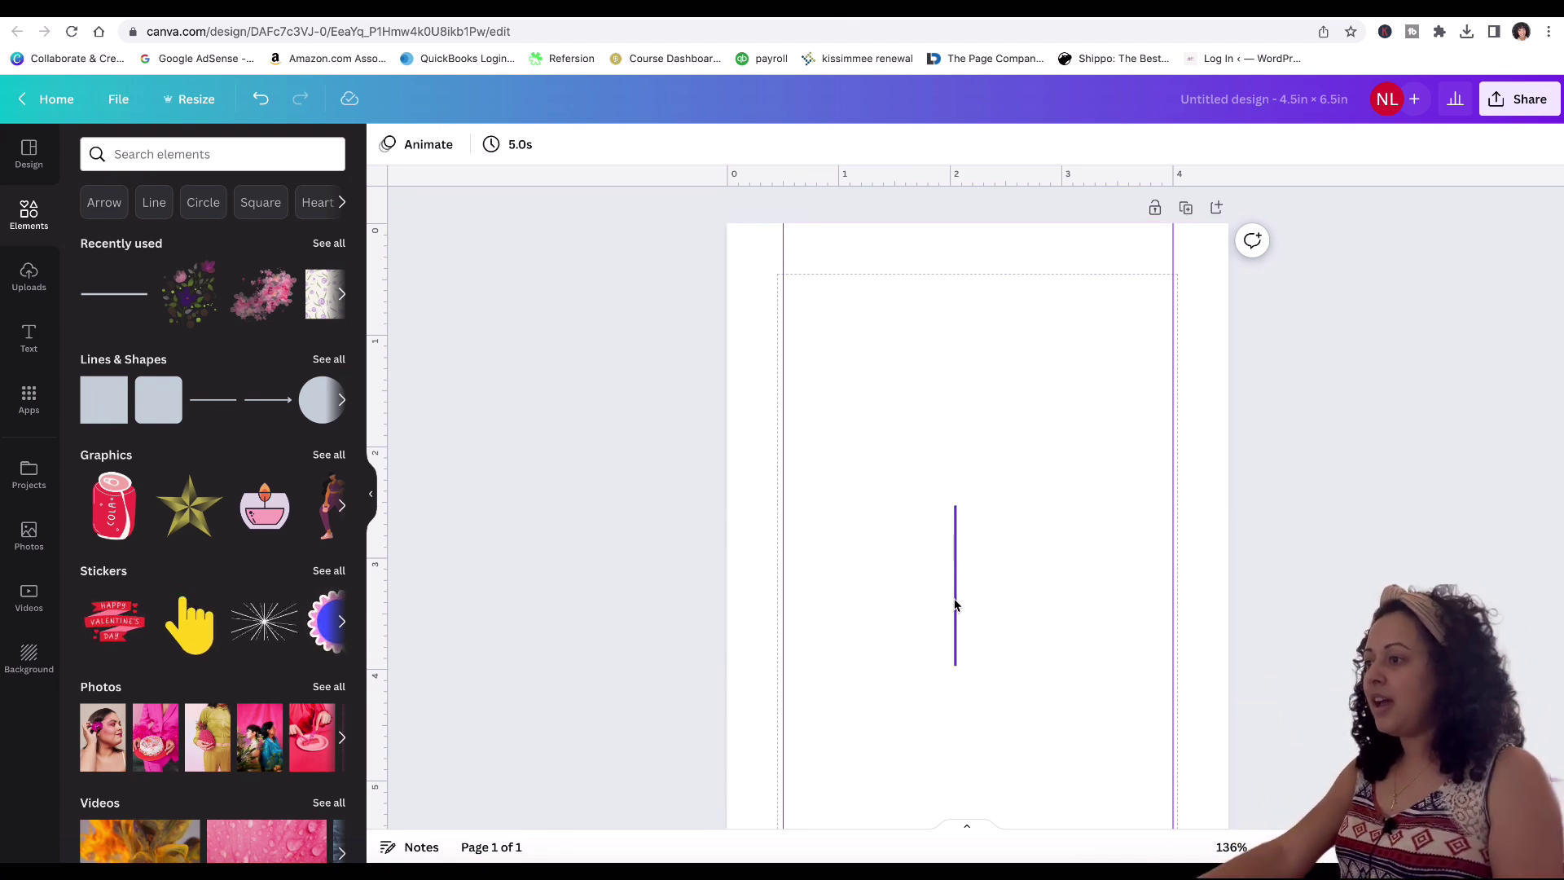
drag(956, 605, 1171, 597)
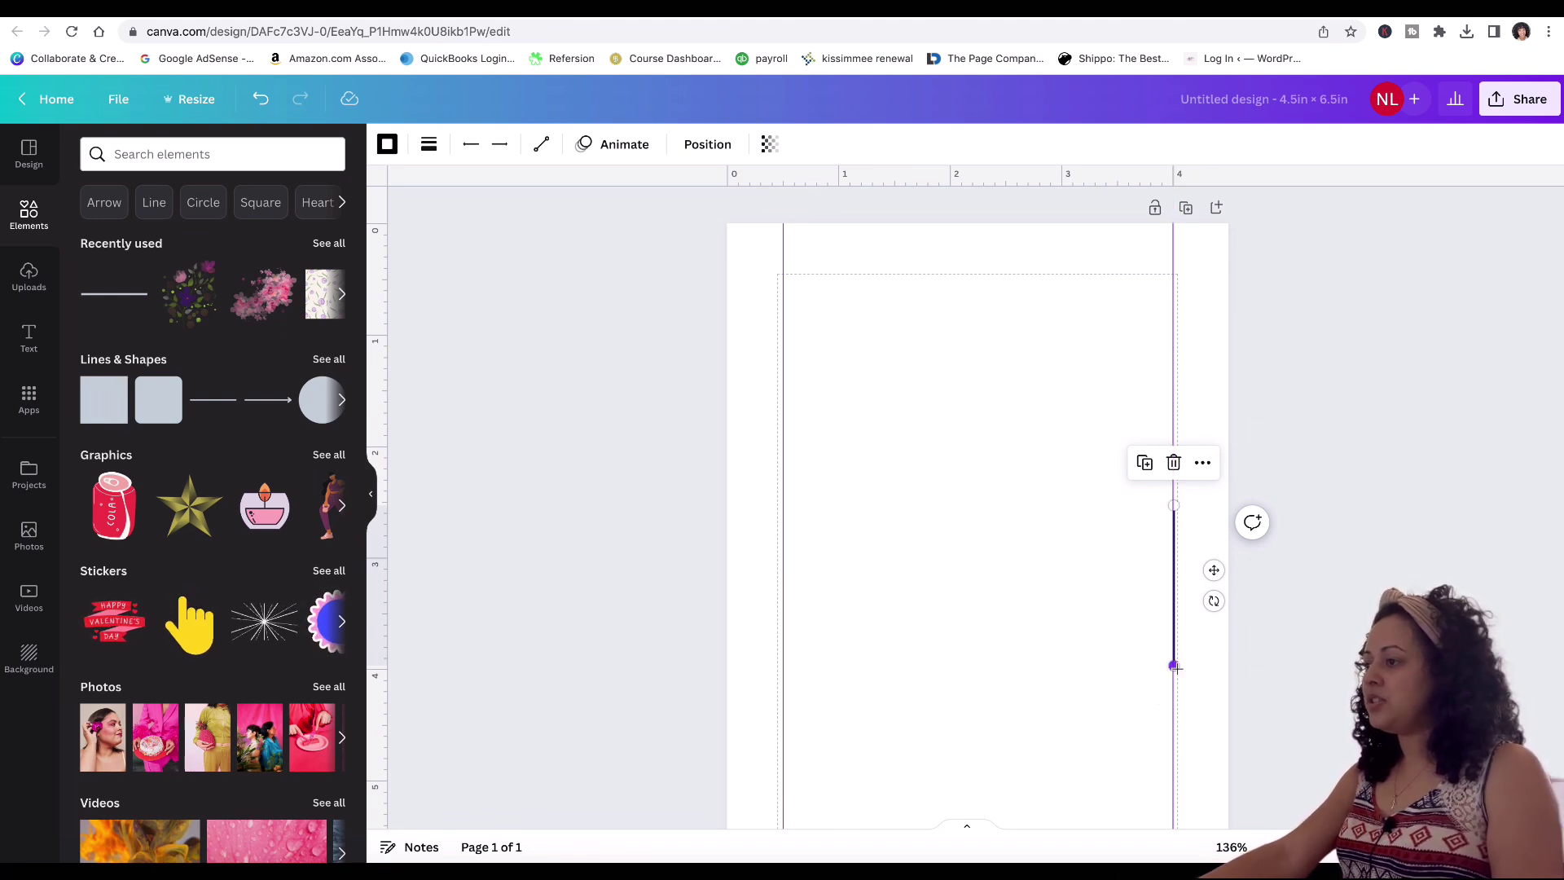
Step: Extend the line on the 4 in guide to span from the top margin to the bottom margin, and remove that guide
drag(1174, 666, 1176, 815)
click(1173, 254)
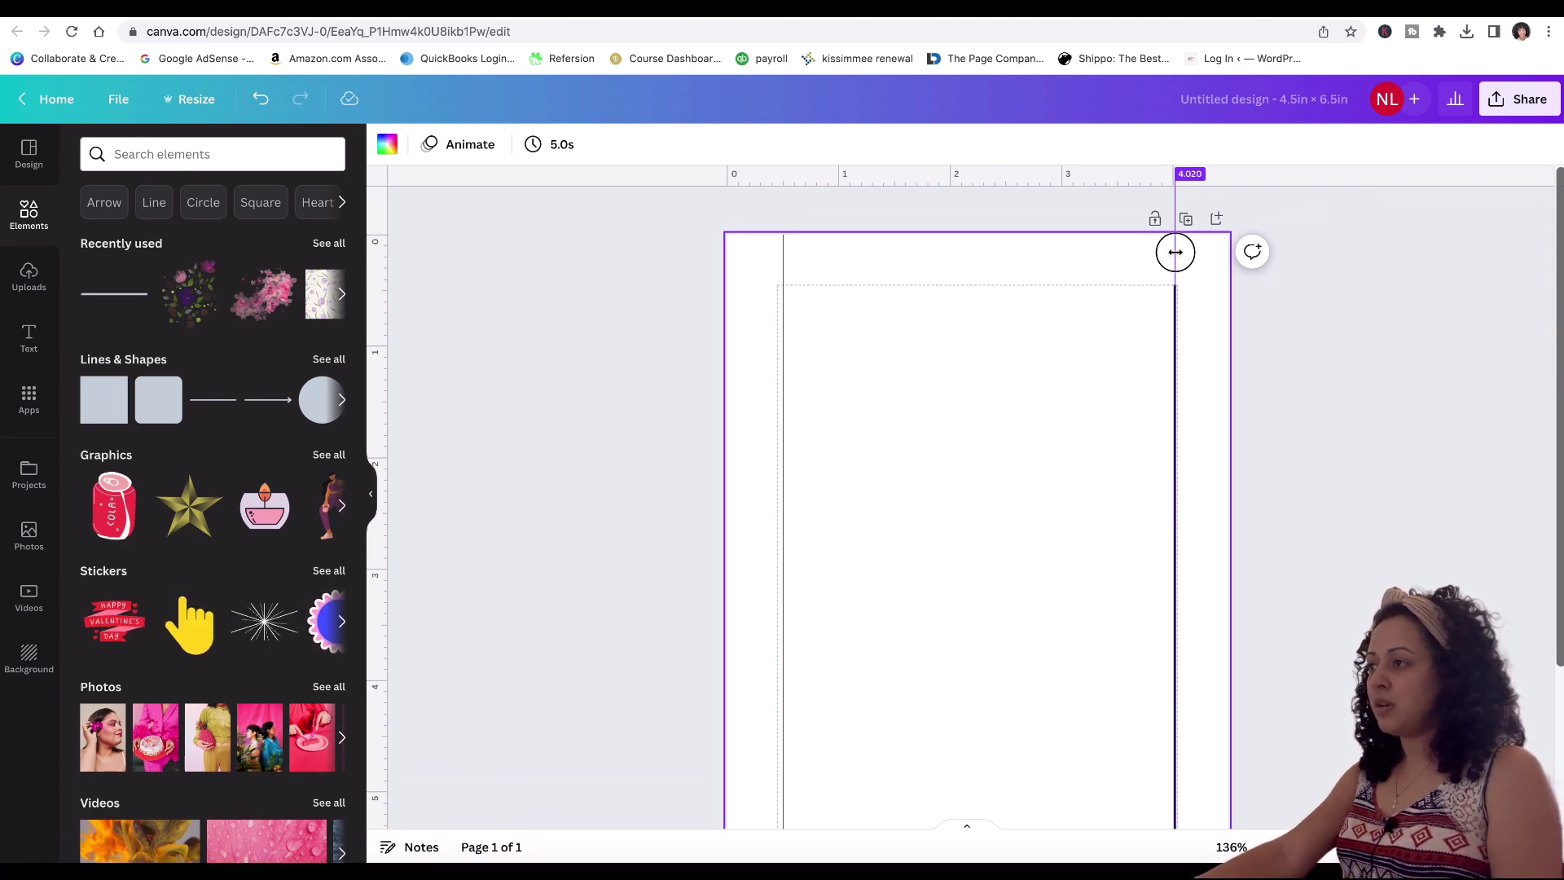
drag(1177, 252, 1418, 270)
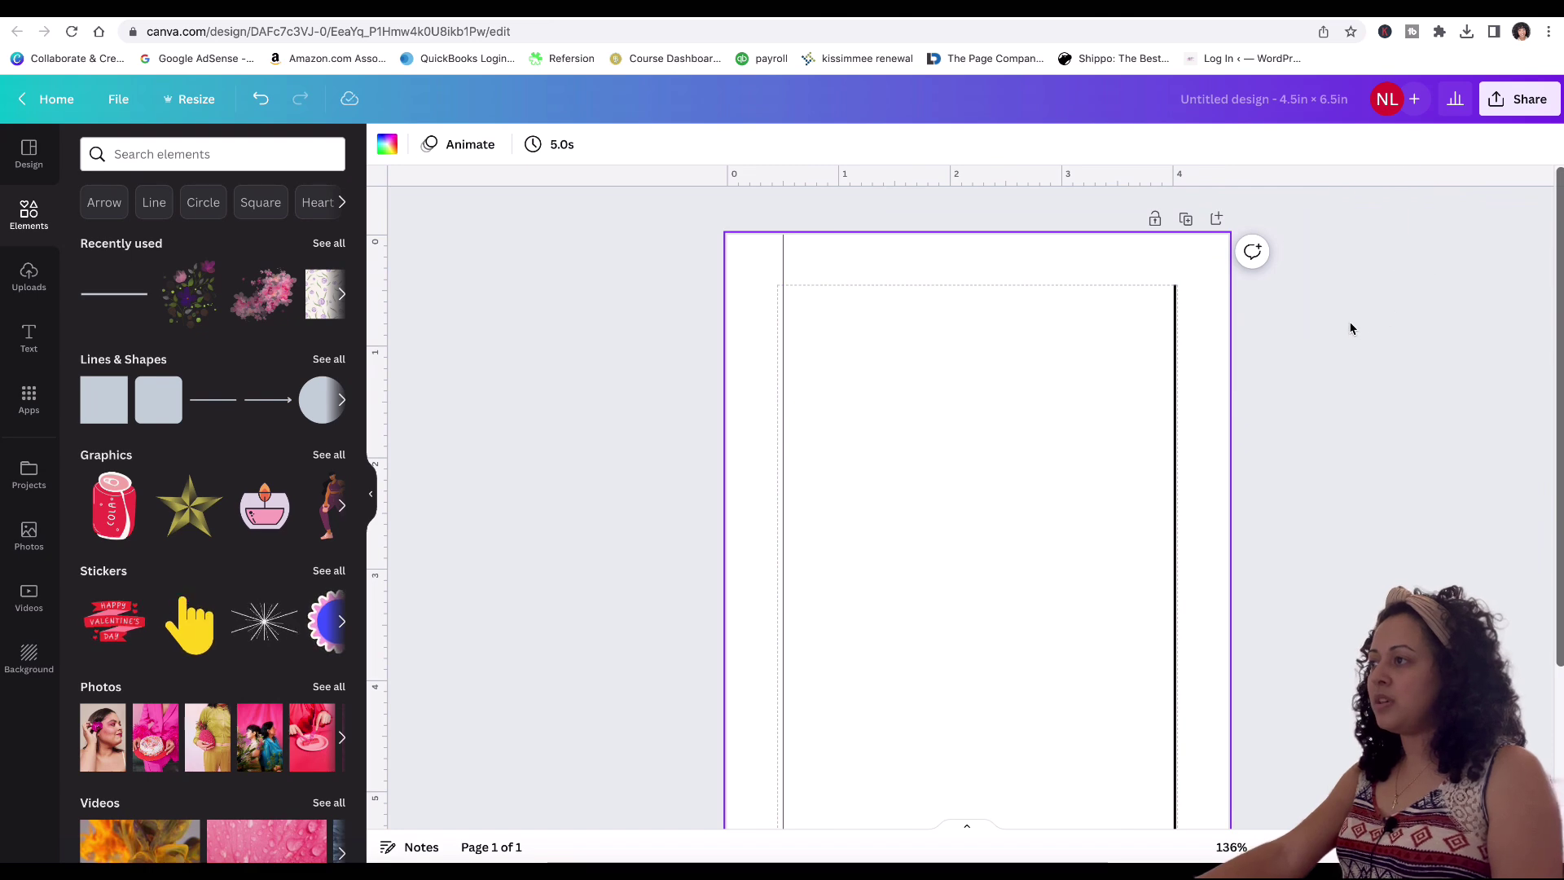
Step: Duplicate the full-height vertical line onto the 0.5 in guide and remove that guide
click(1174, 419)
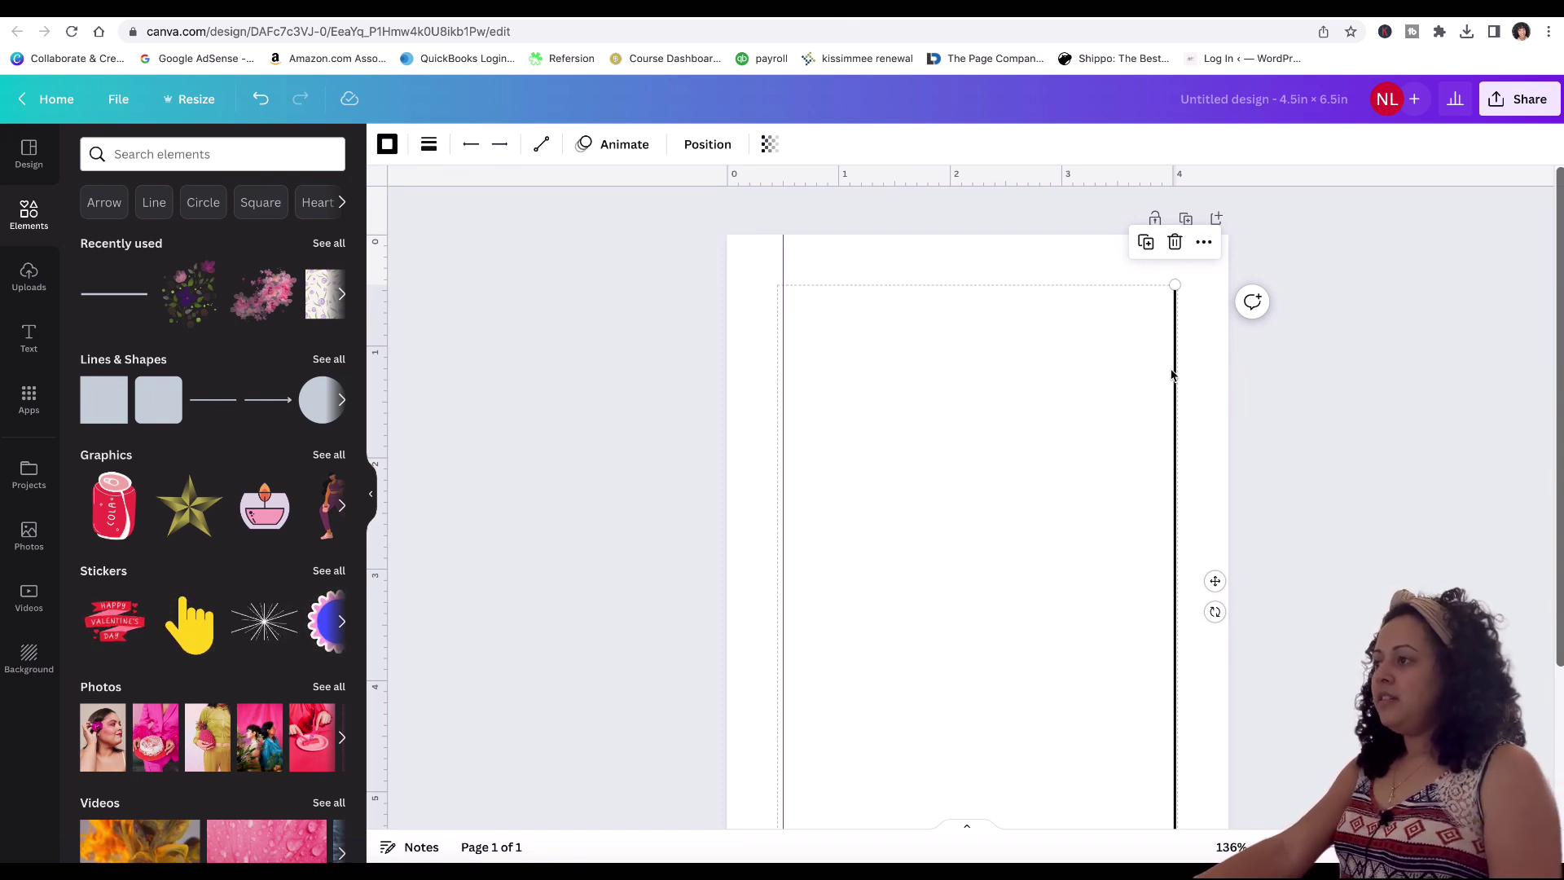
click(1146, 244)
mouse_move(1235, 599)
mouse_down()
mouse_move(946, 534)
mouse_move(825, 589)
mouse_up()
click(845, 356)
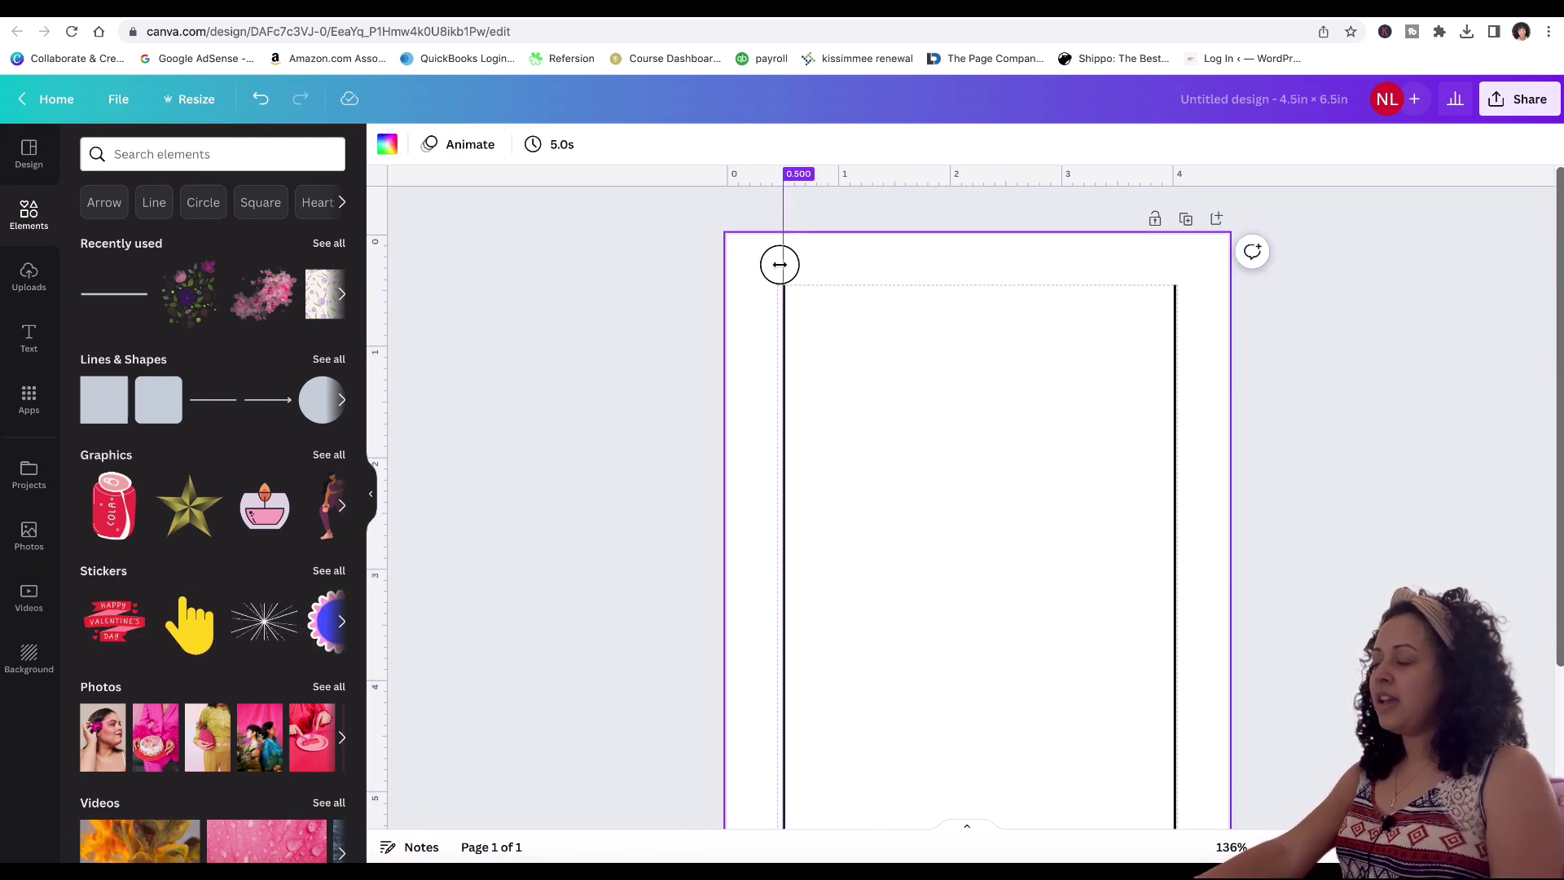
drag(780, 269, 531, 268)
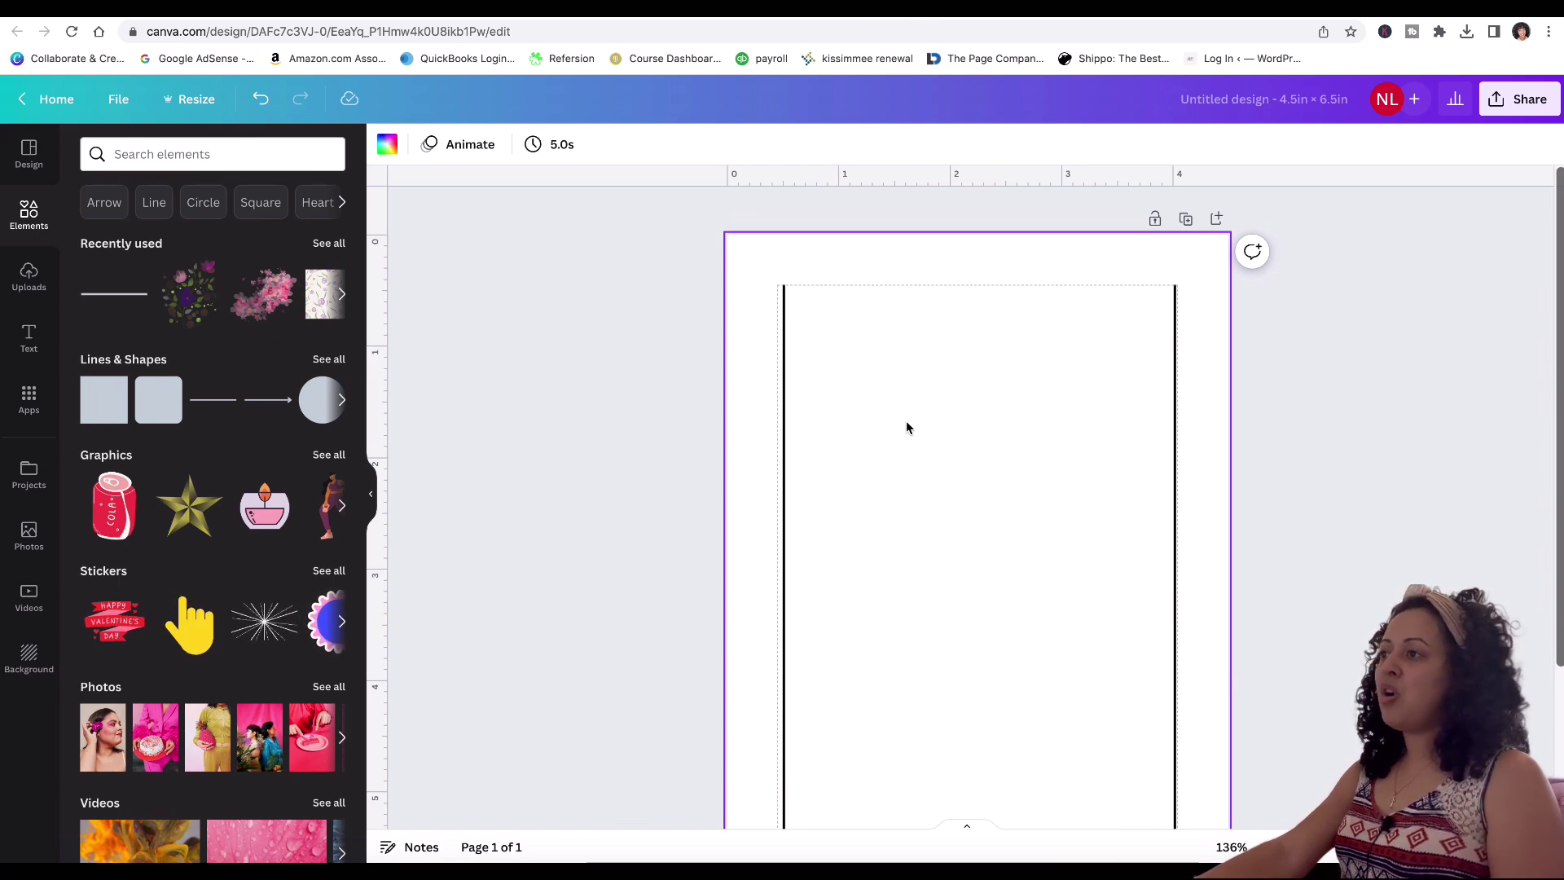
Step: Add a straight horizontal line to the page and set its line weight to 2
scroll(907, 422, down, 1)
scroll(906, 427, down, 1)
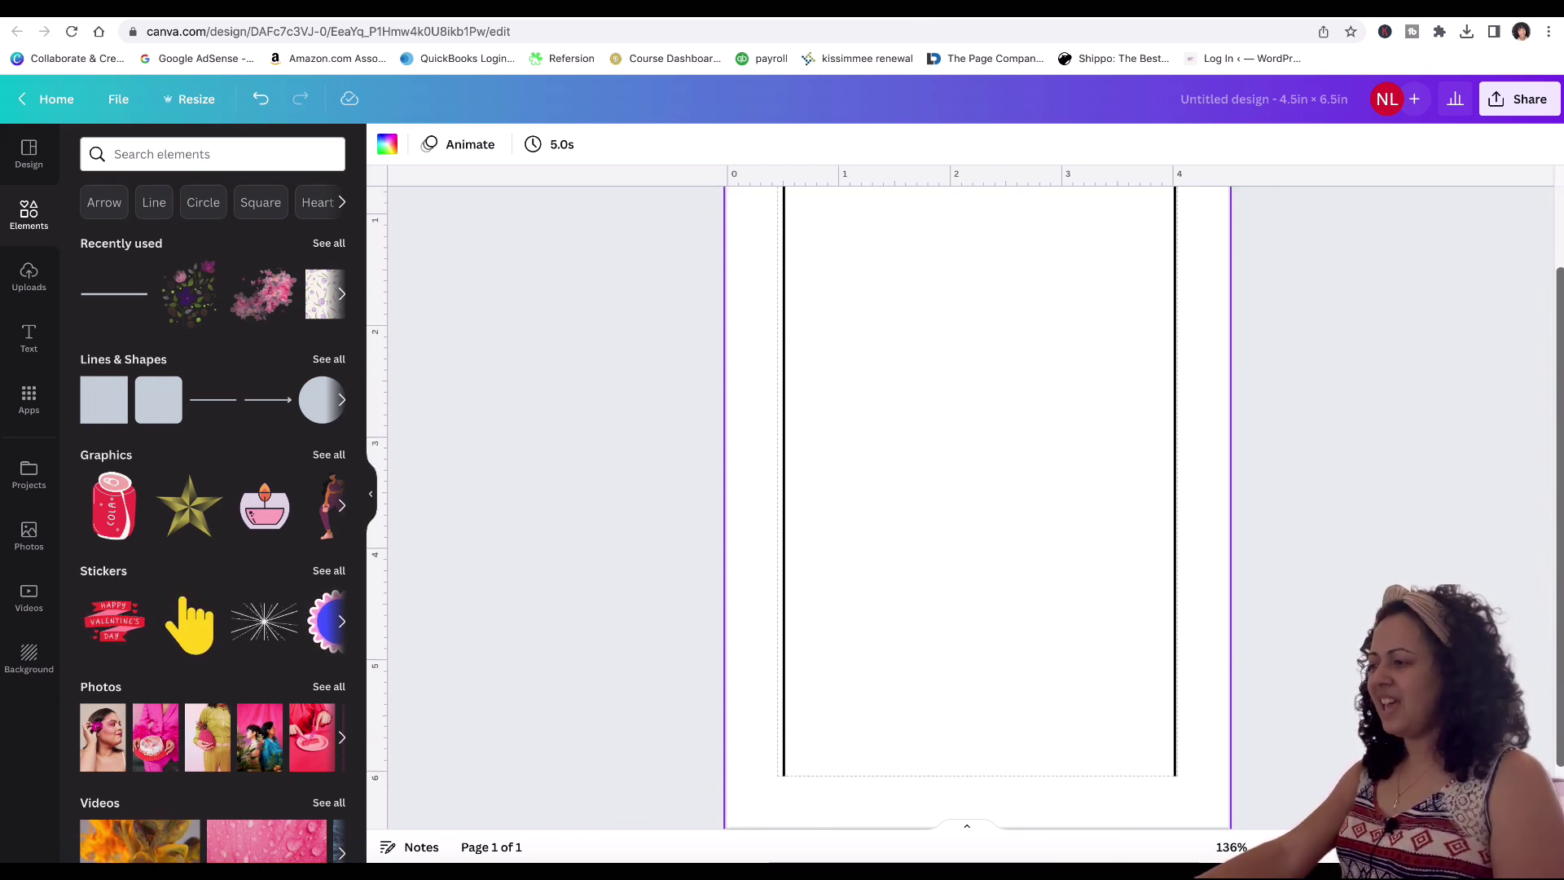
scroll(977, 488, down, 3)
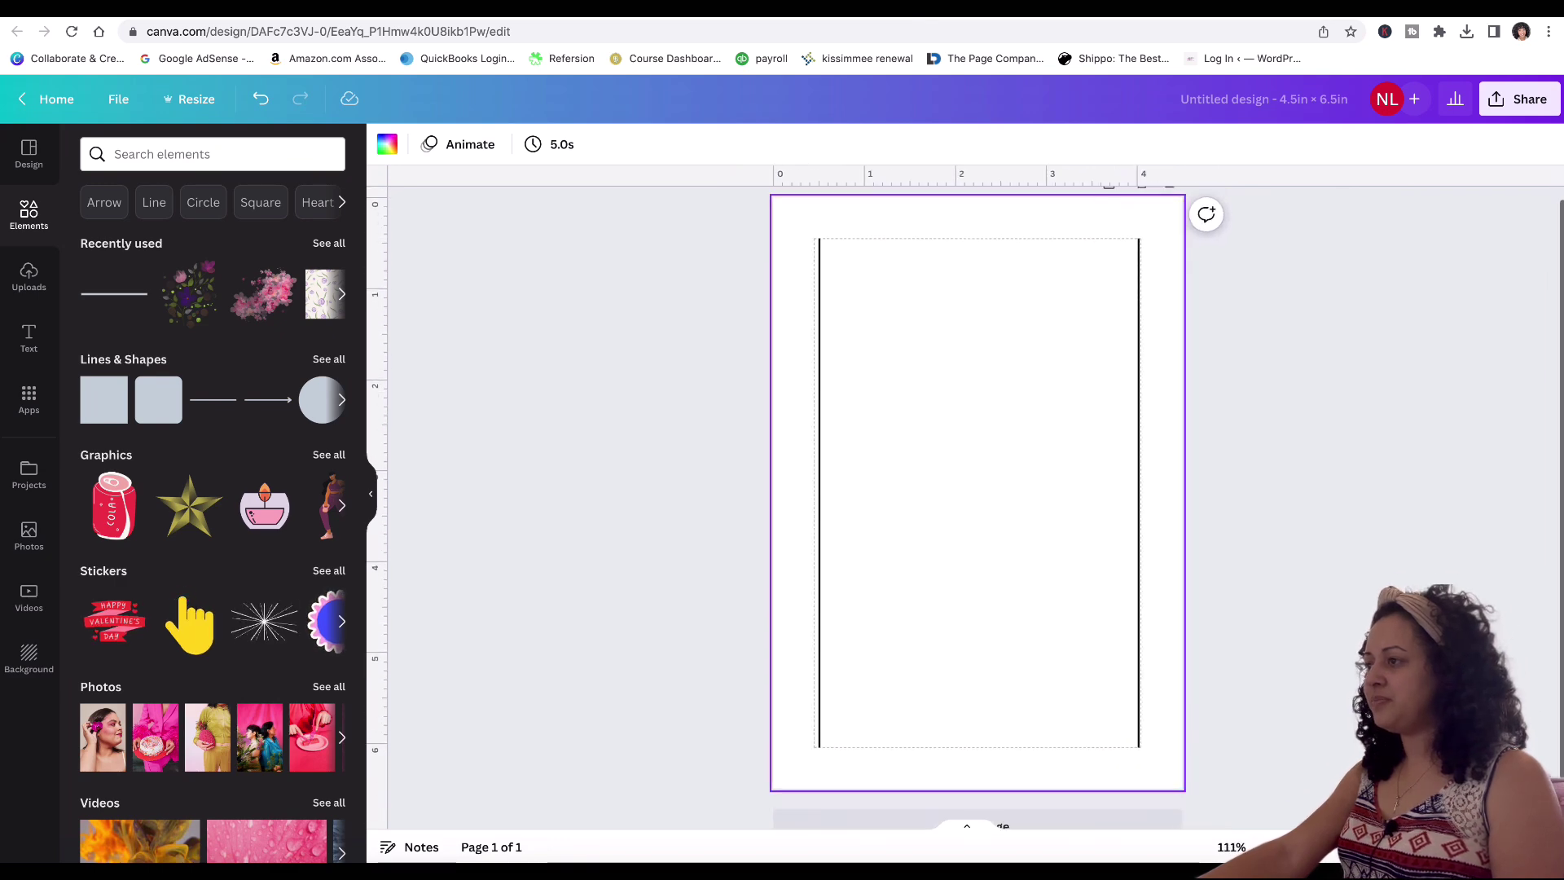
scroll(1313, 683, up, 1)
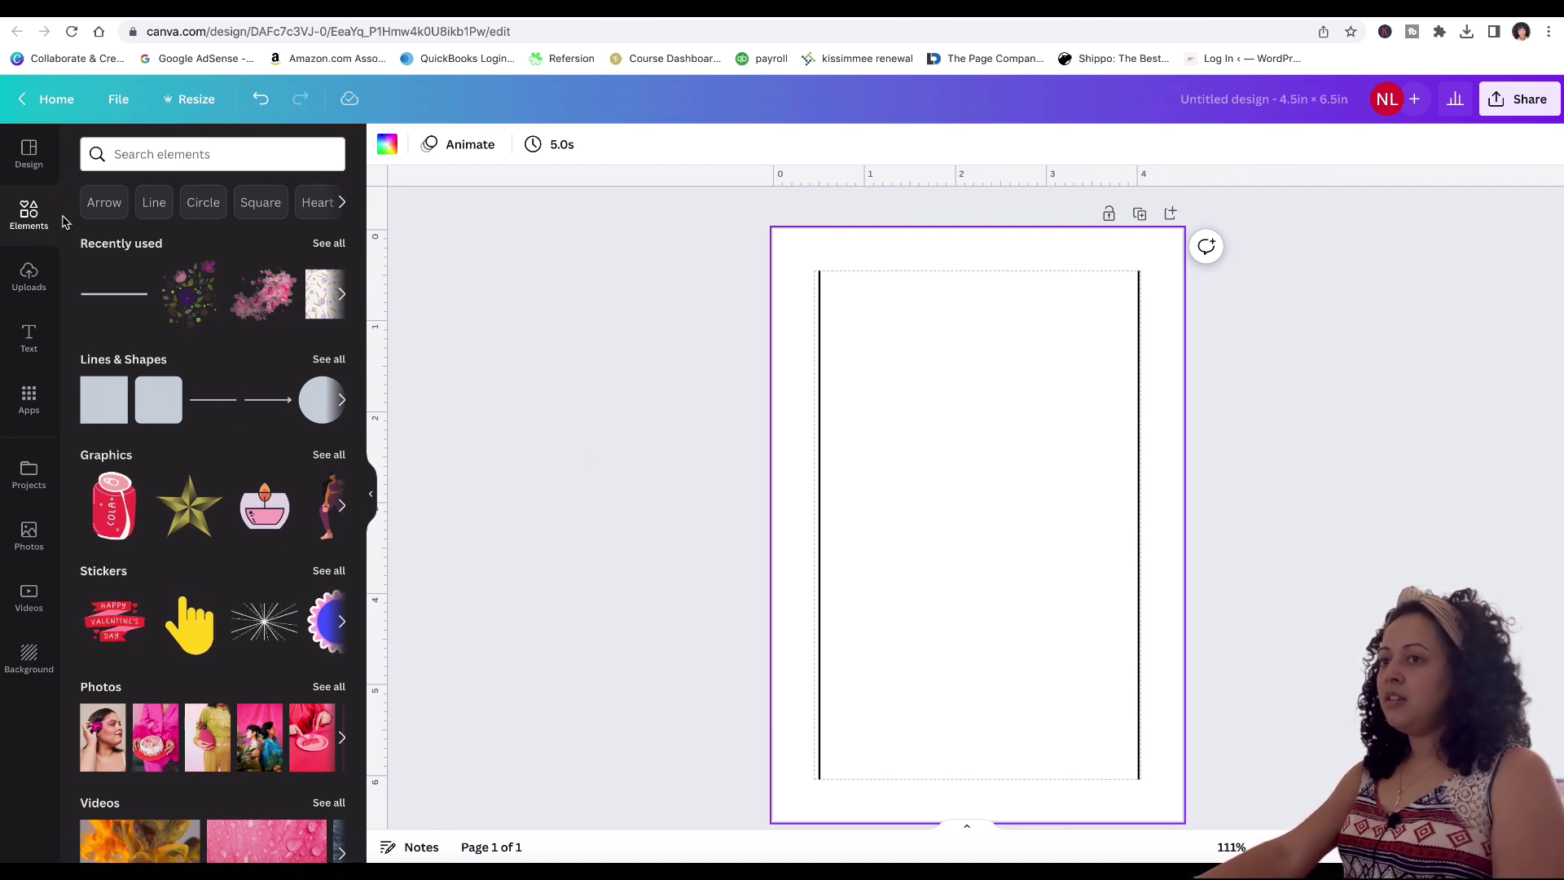
click(215, 402)
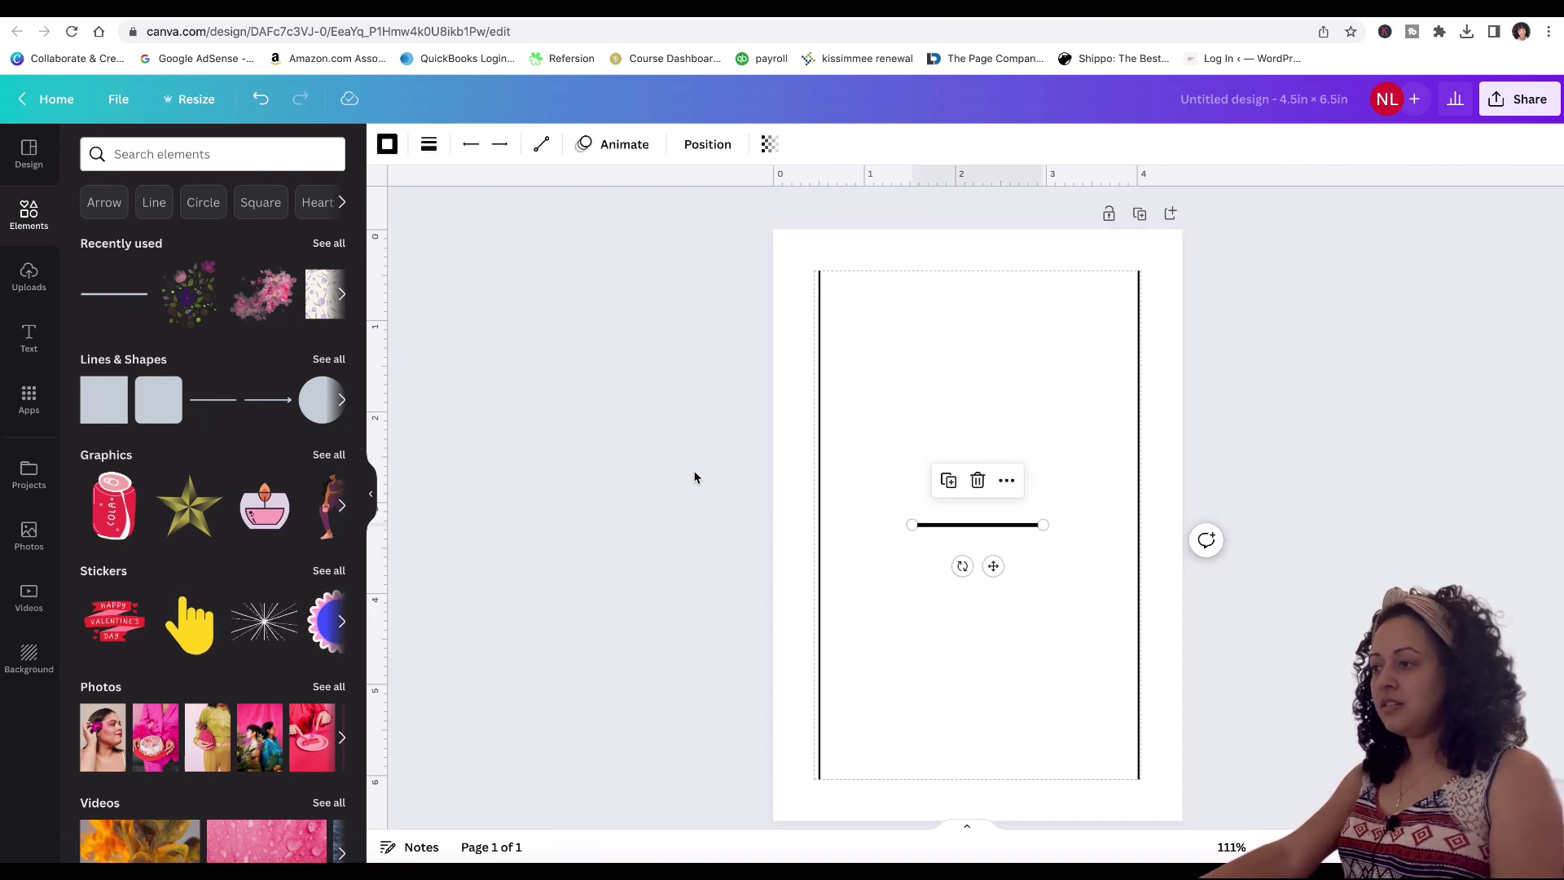
click(429, 147)
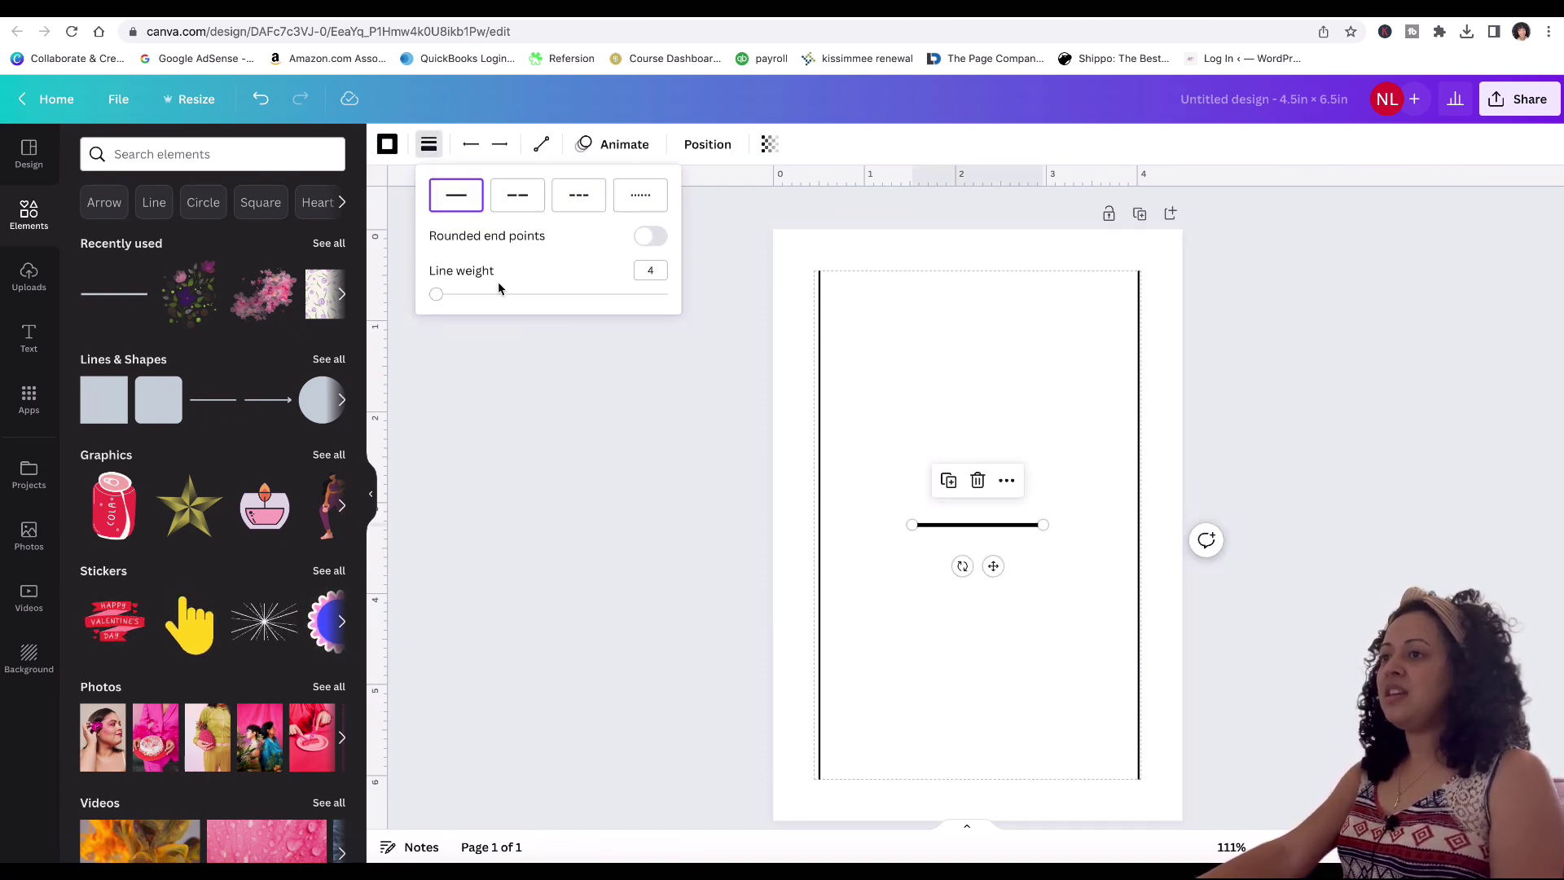
click(640, 271)
double_click(637, 271)
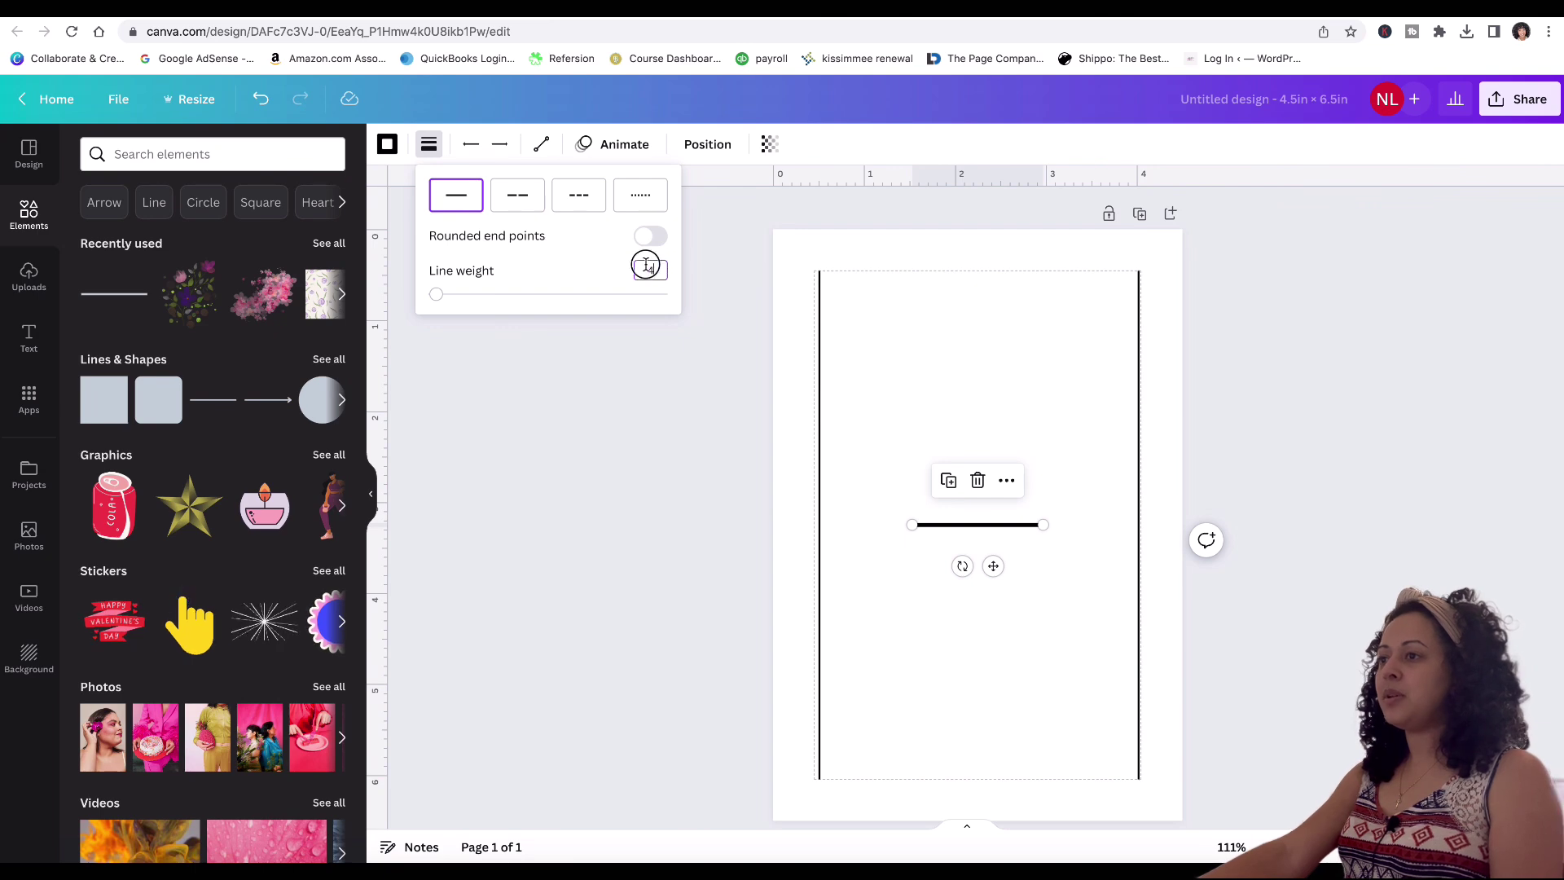
text(2)
key(Return)
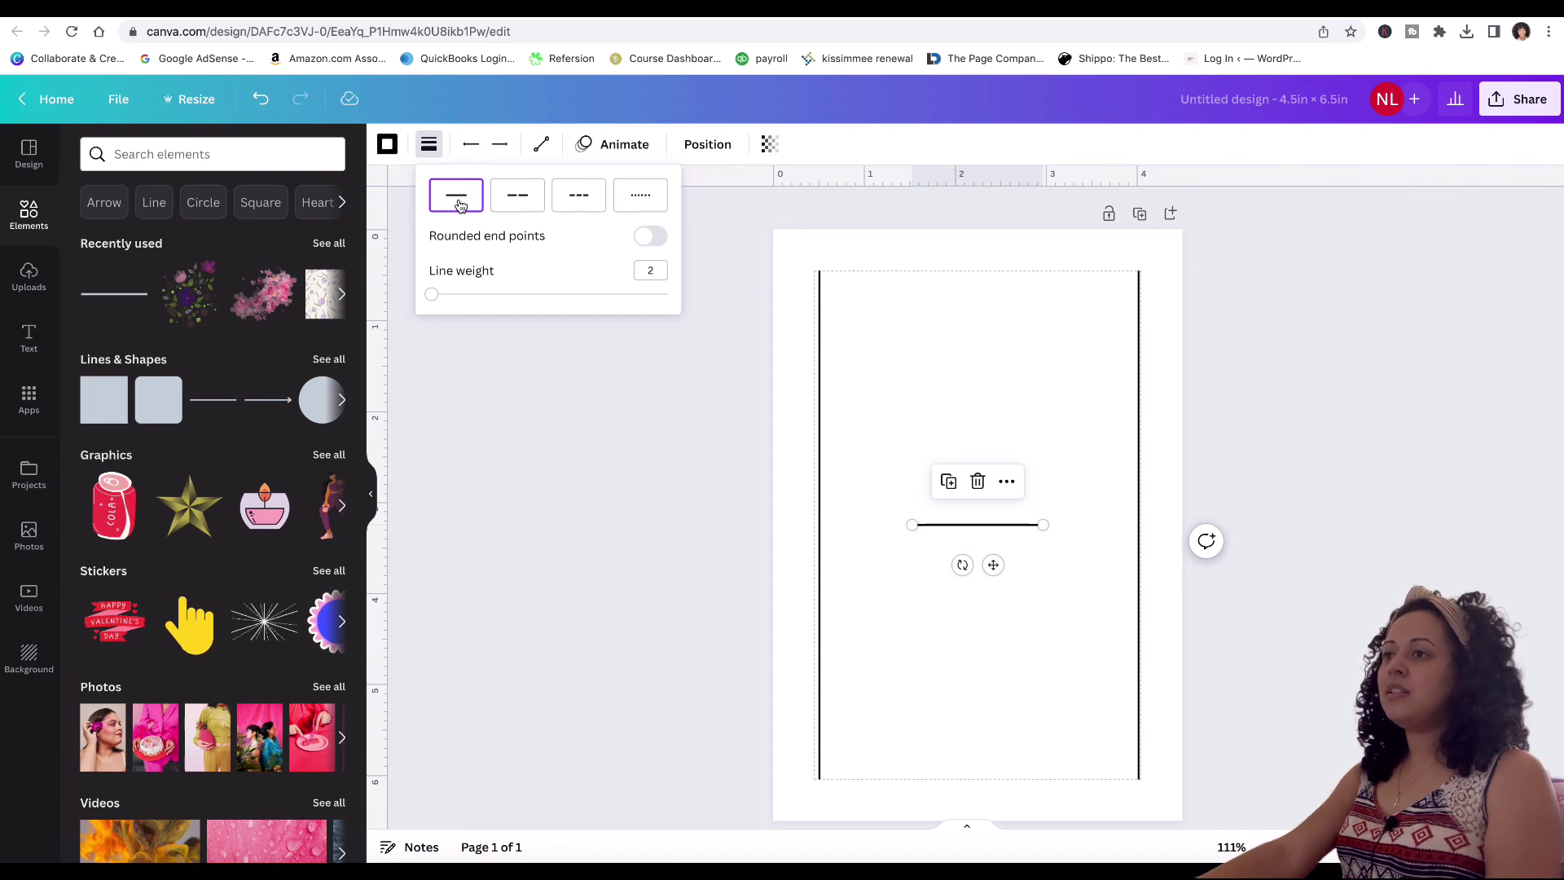
Step: Try the two dashed styles on the horizontal line and settle on the dotted style
click(513, 204)
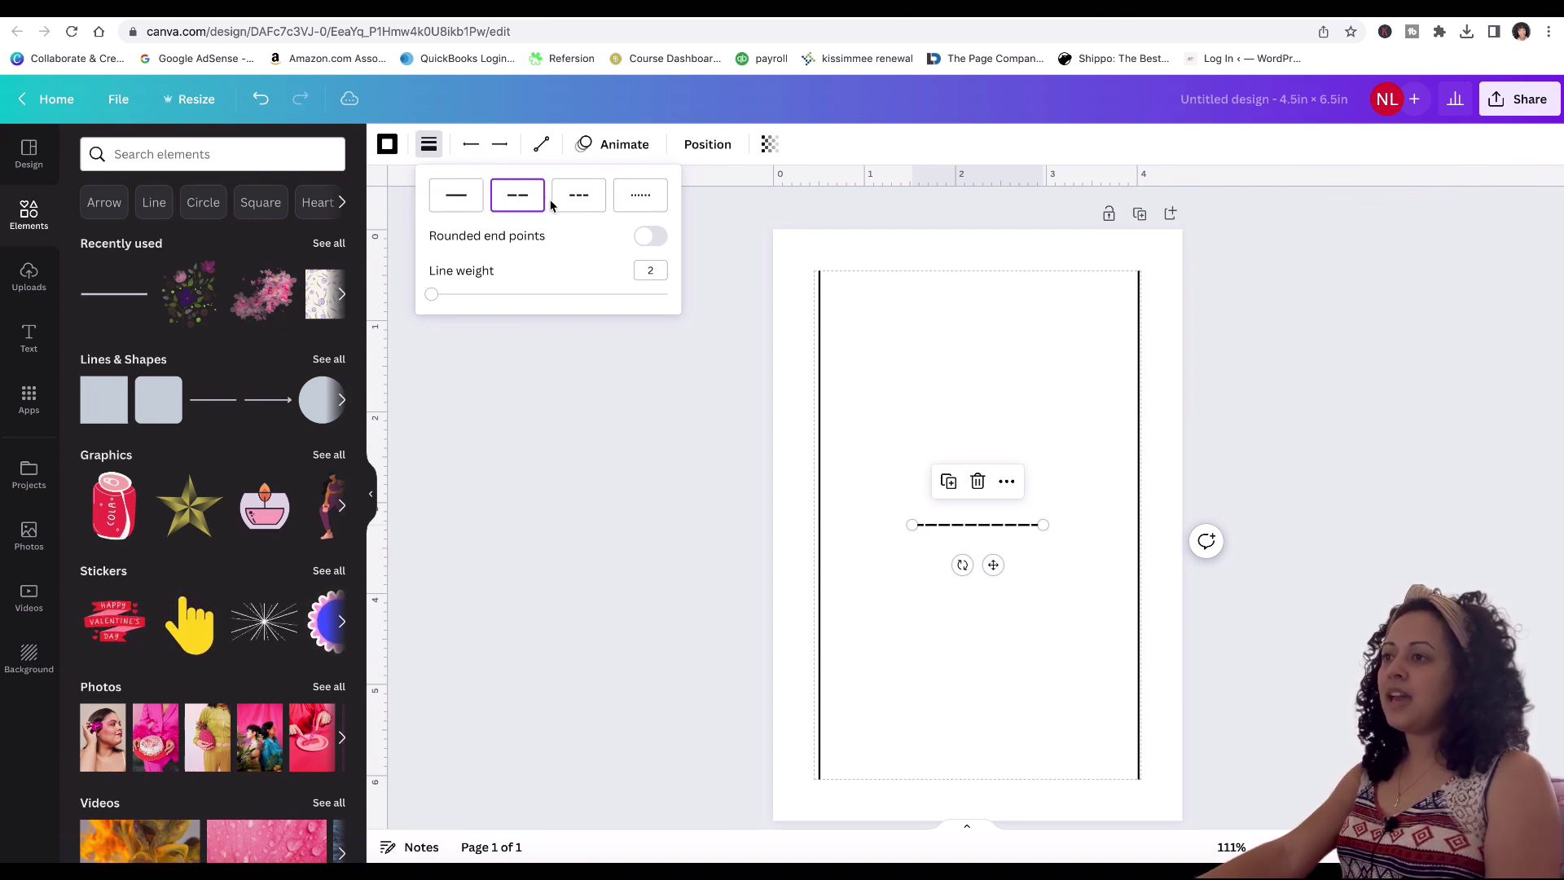
click(579, 204)
click(639, 208)
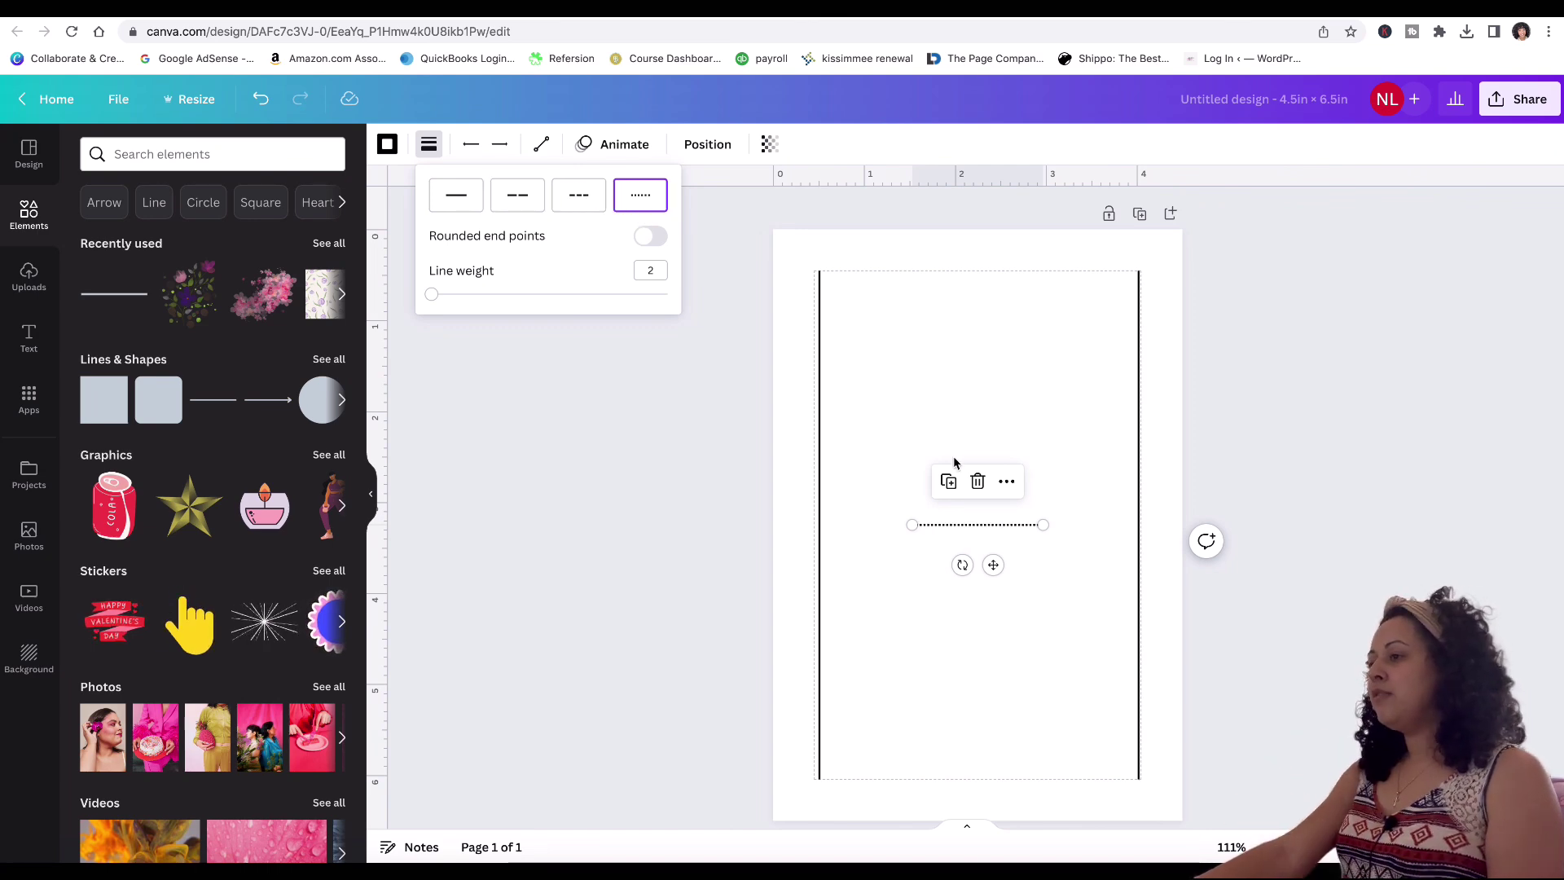
Step: Position the dotted line at the page's vertical middle and stretch both ends to meet the two vertical lines
click(993, 565)
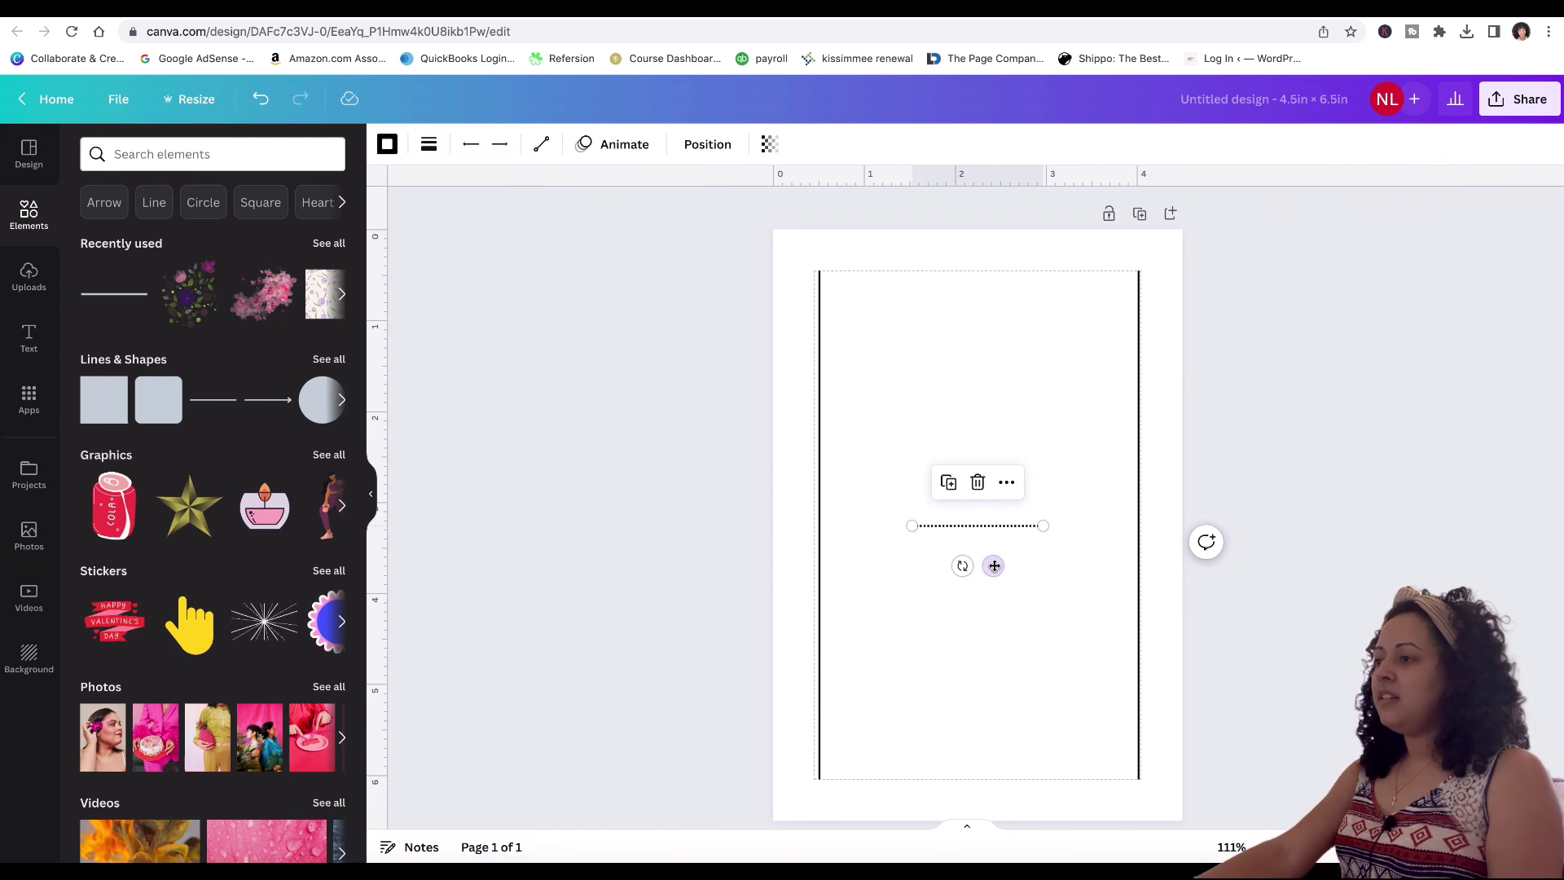
mouse_move(992, 548)
mouse_down()
mouse_move(991, 520)
mouse_move(991, 561)
mouse_up()
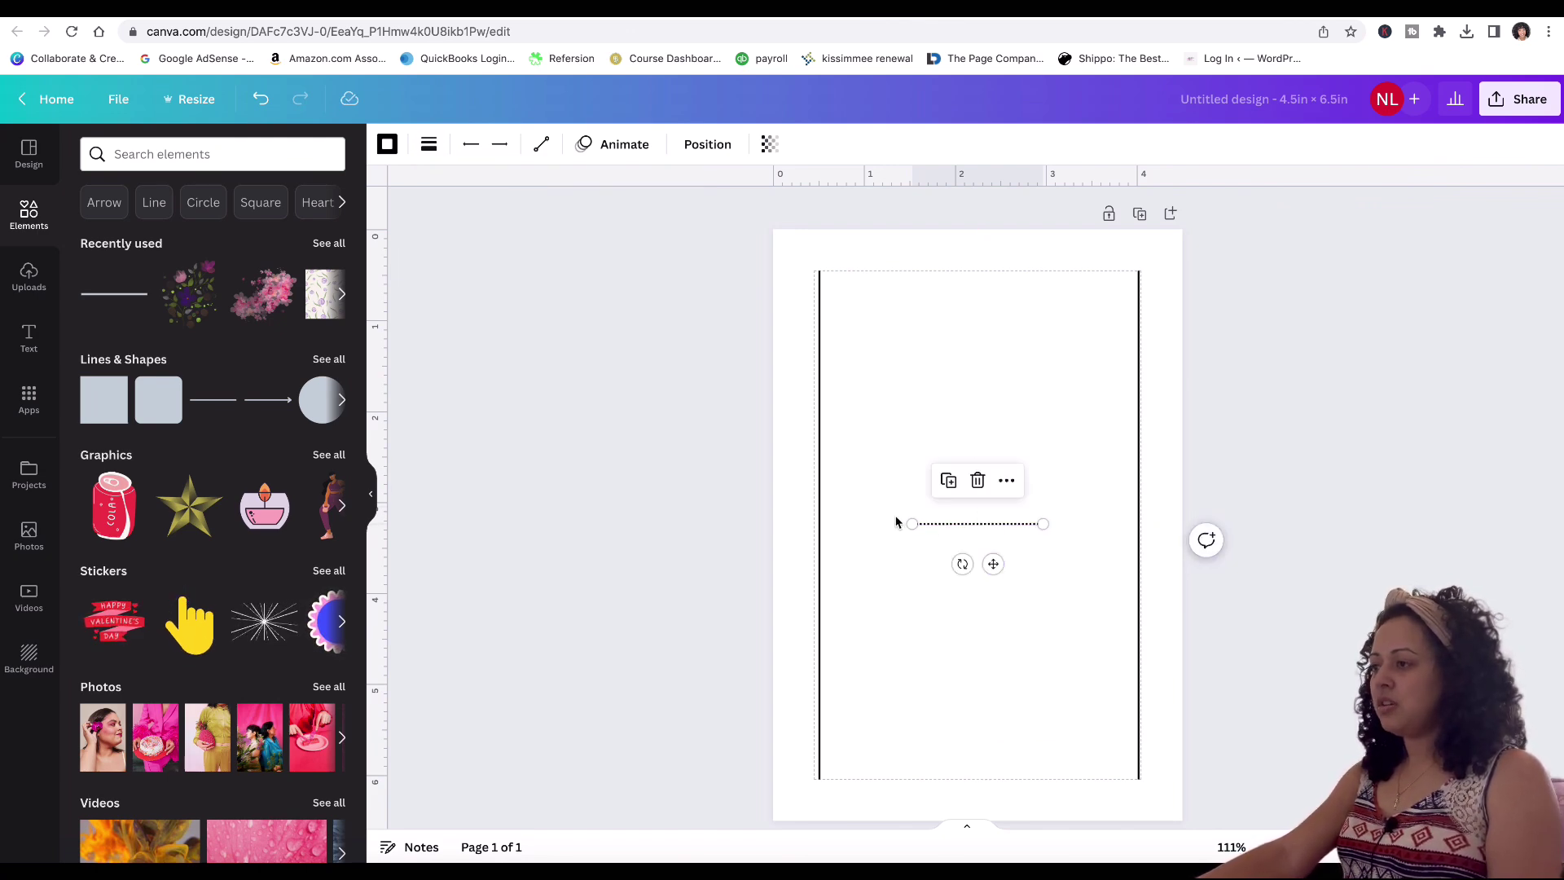
drag(911, 526, 820, 525)
drag(1044, 525, 1139, 524)
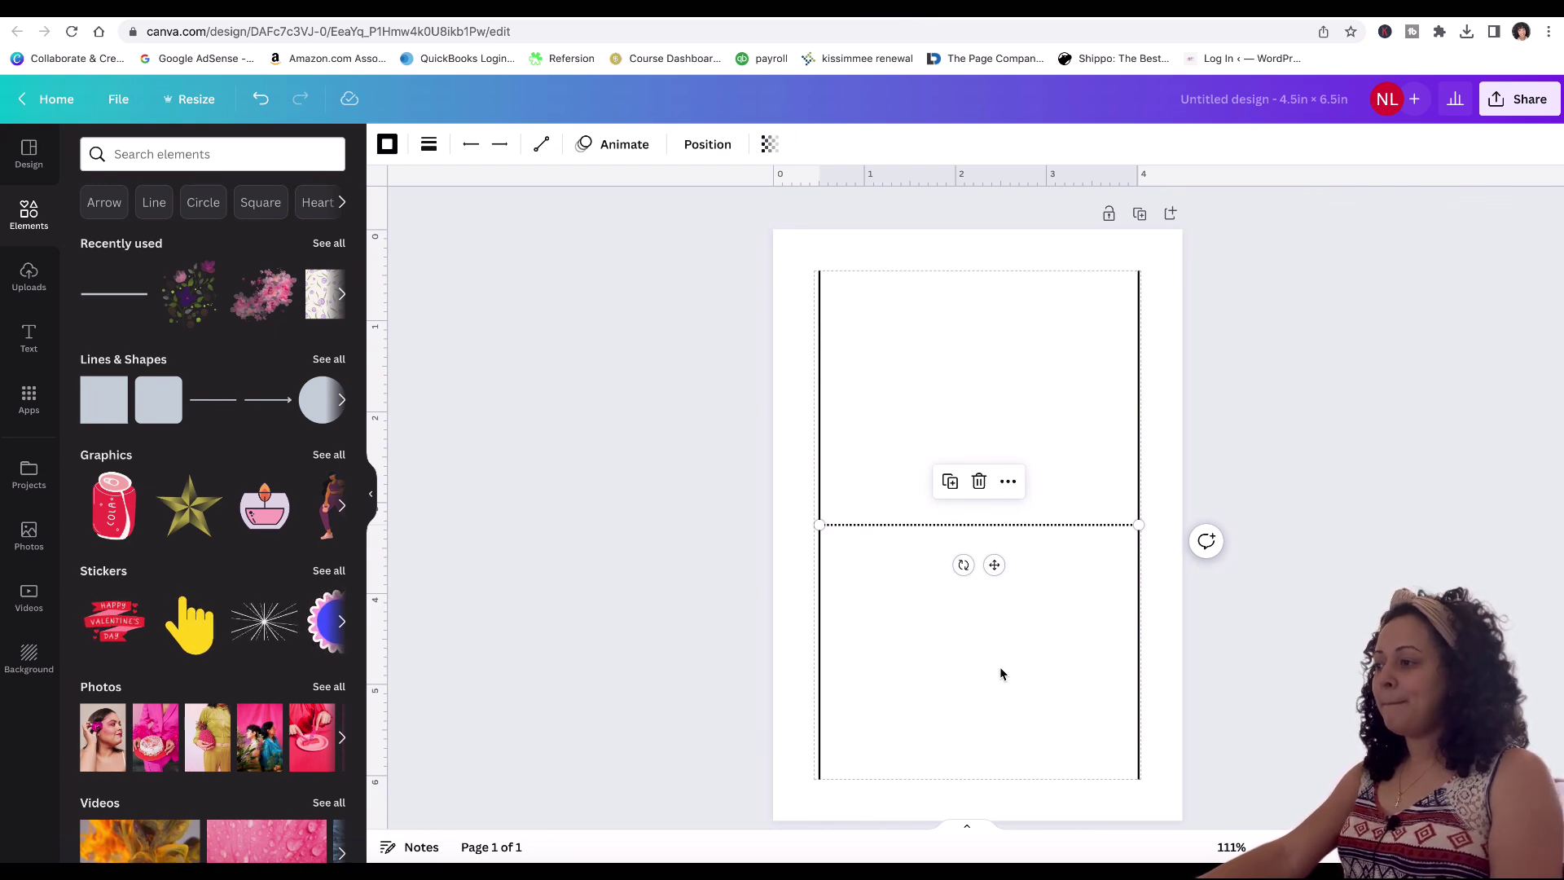
Step: Add another solid line, place it in the upper half of the page, and set its weight to 2
scroll(1000, 666, down, 1)
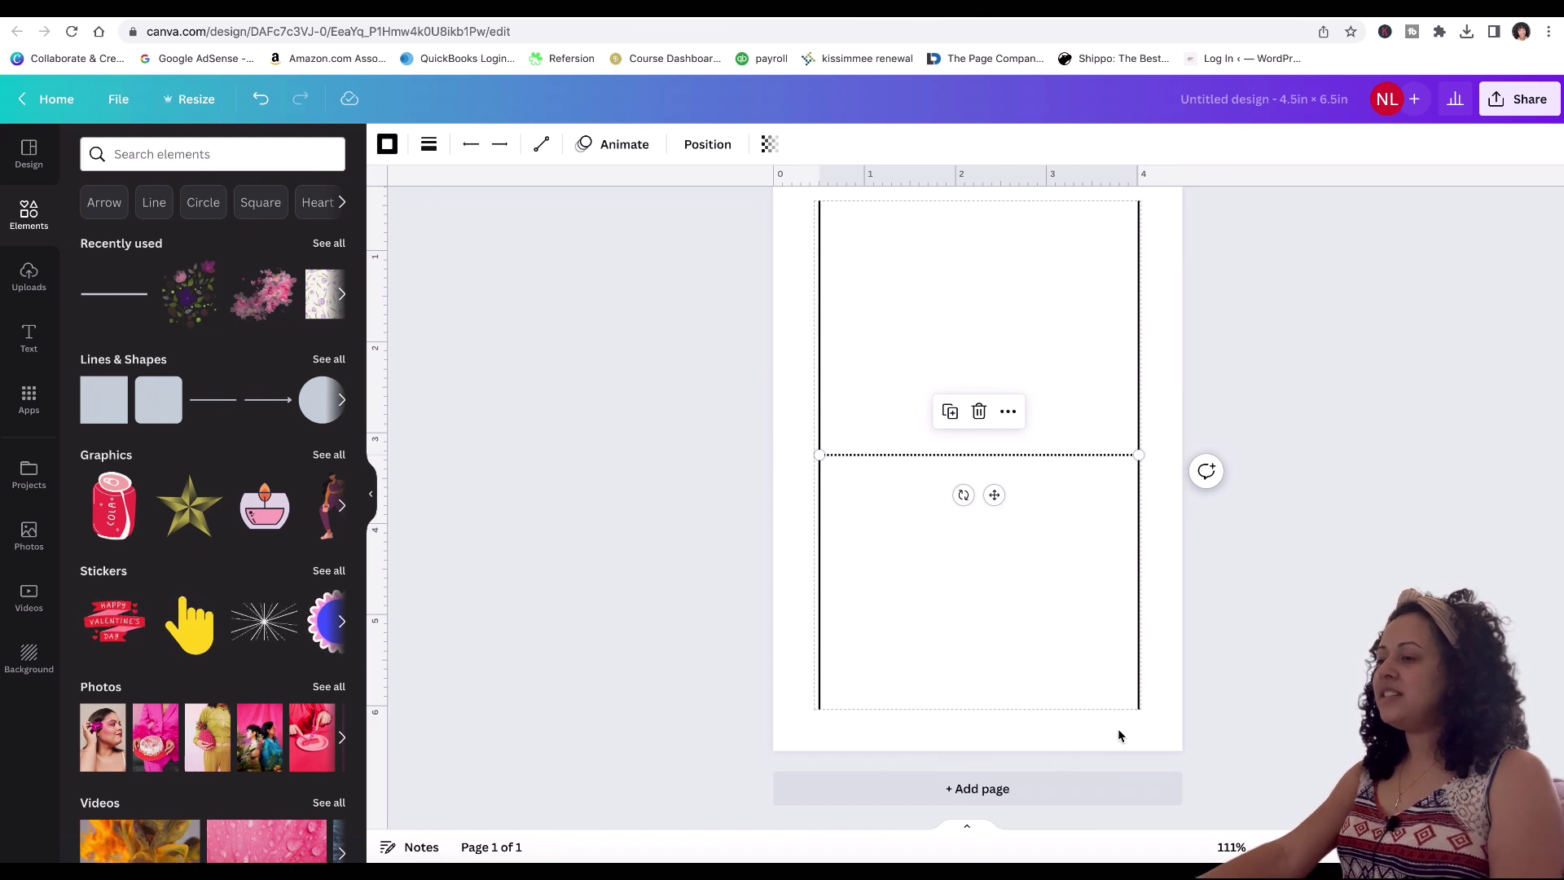
scroll(1118, 728, up, 1)
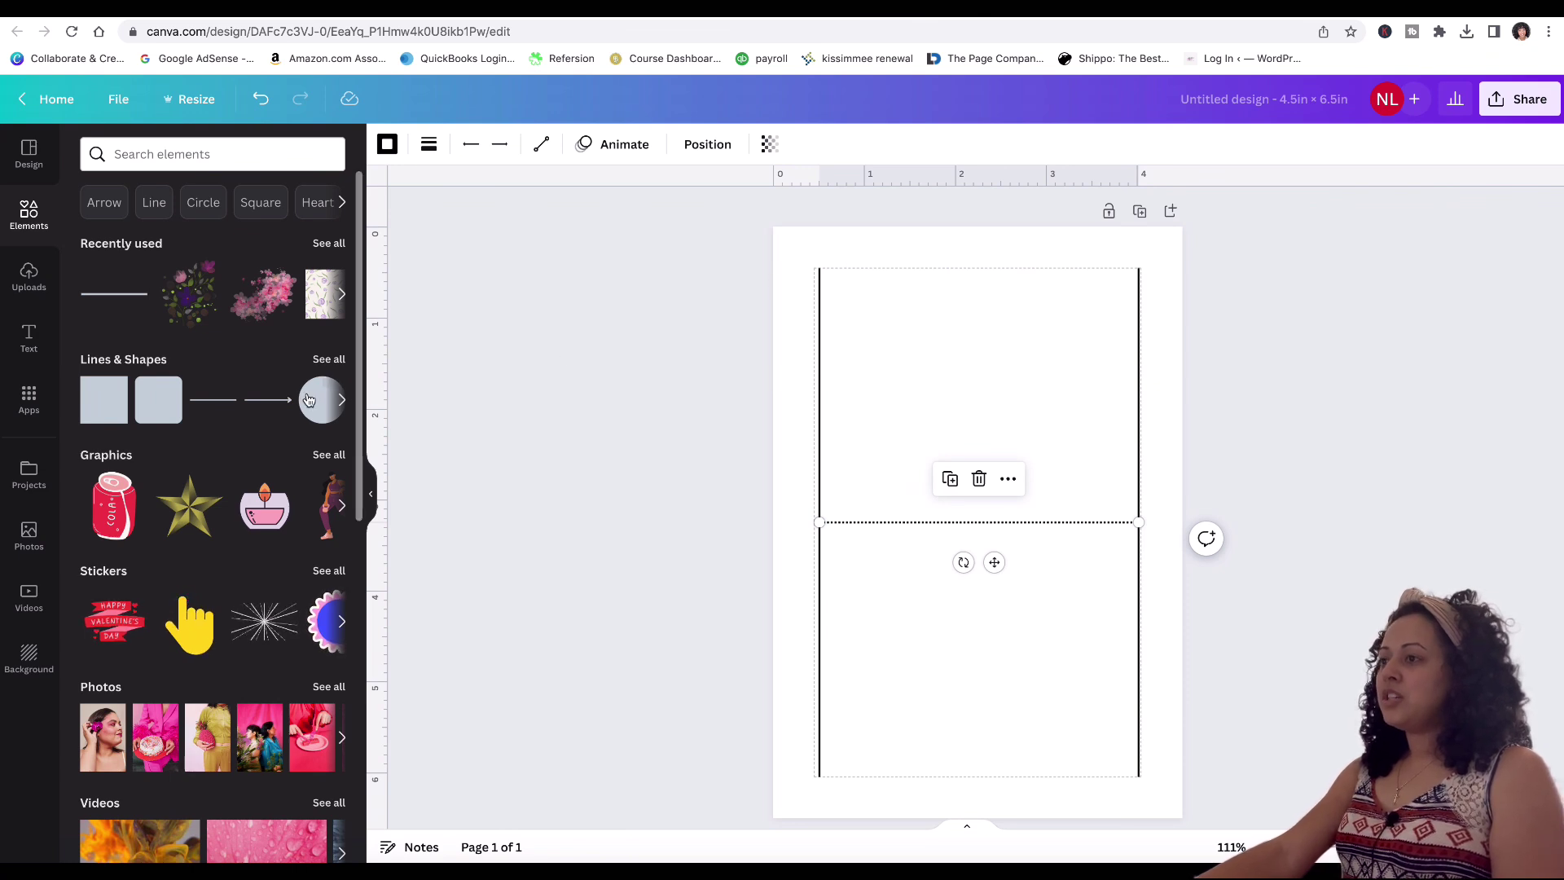
click(226, 405)
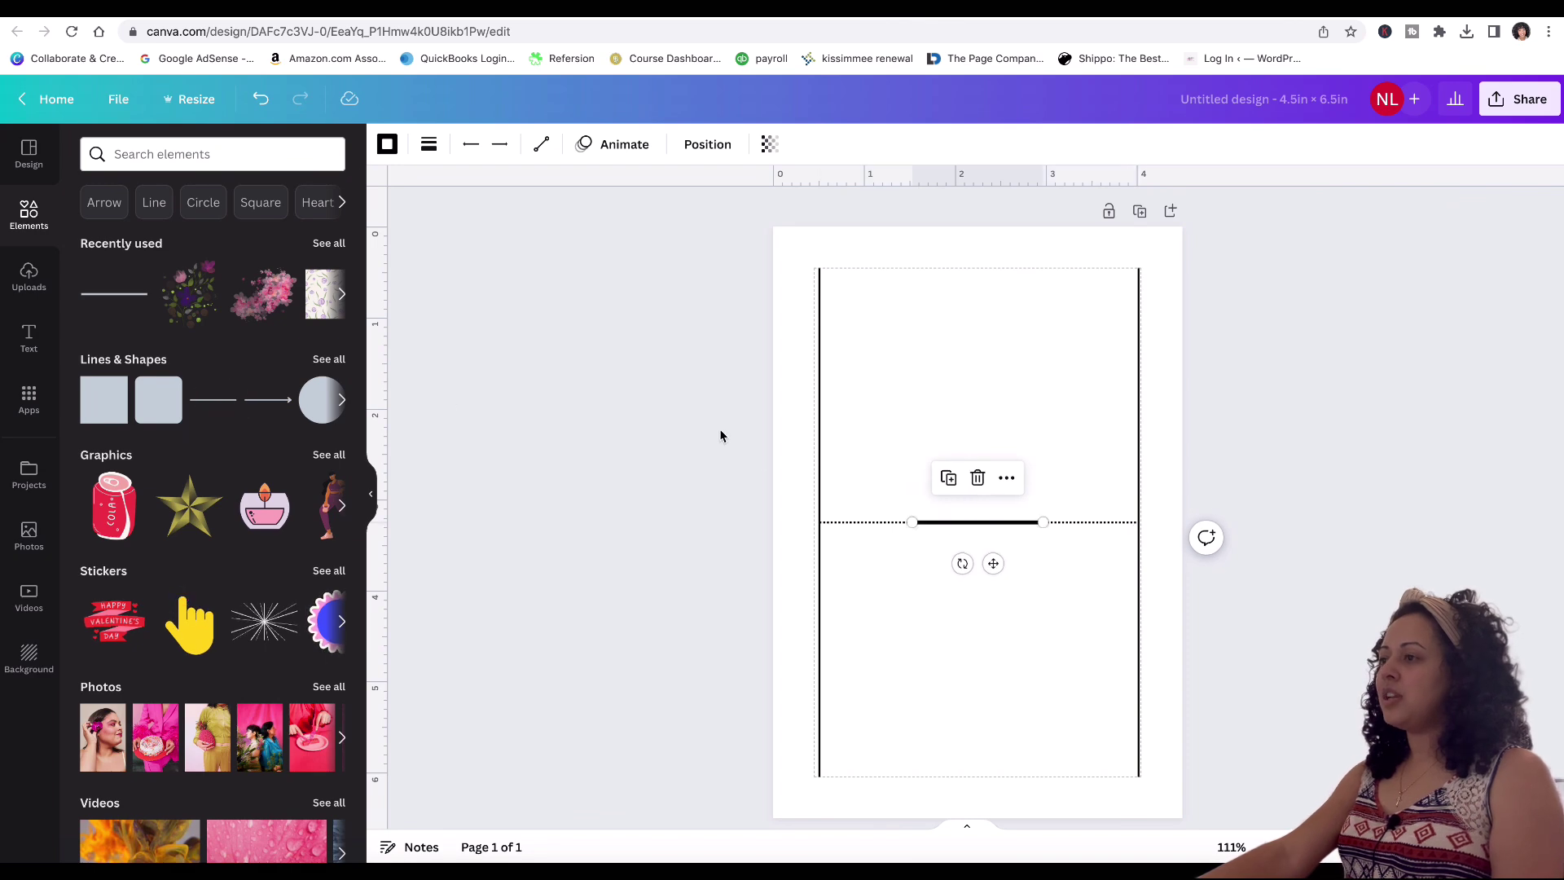
drag(993, 563, 929, 360)
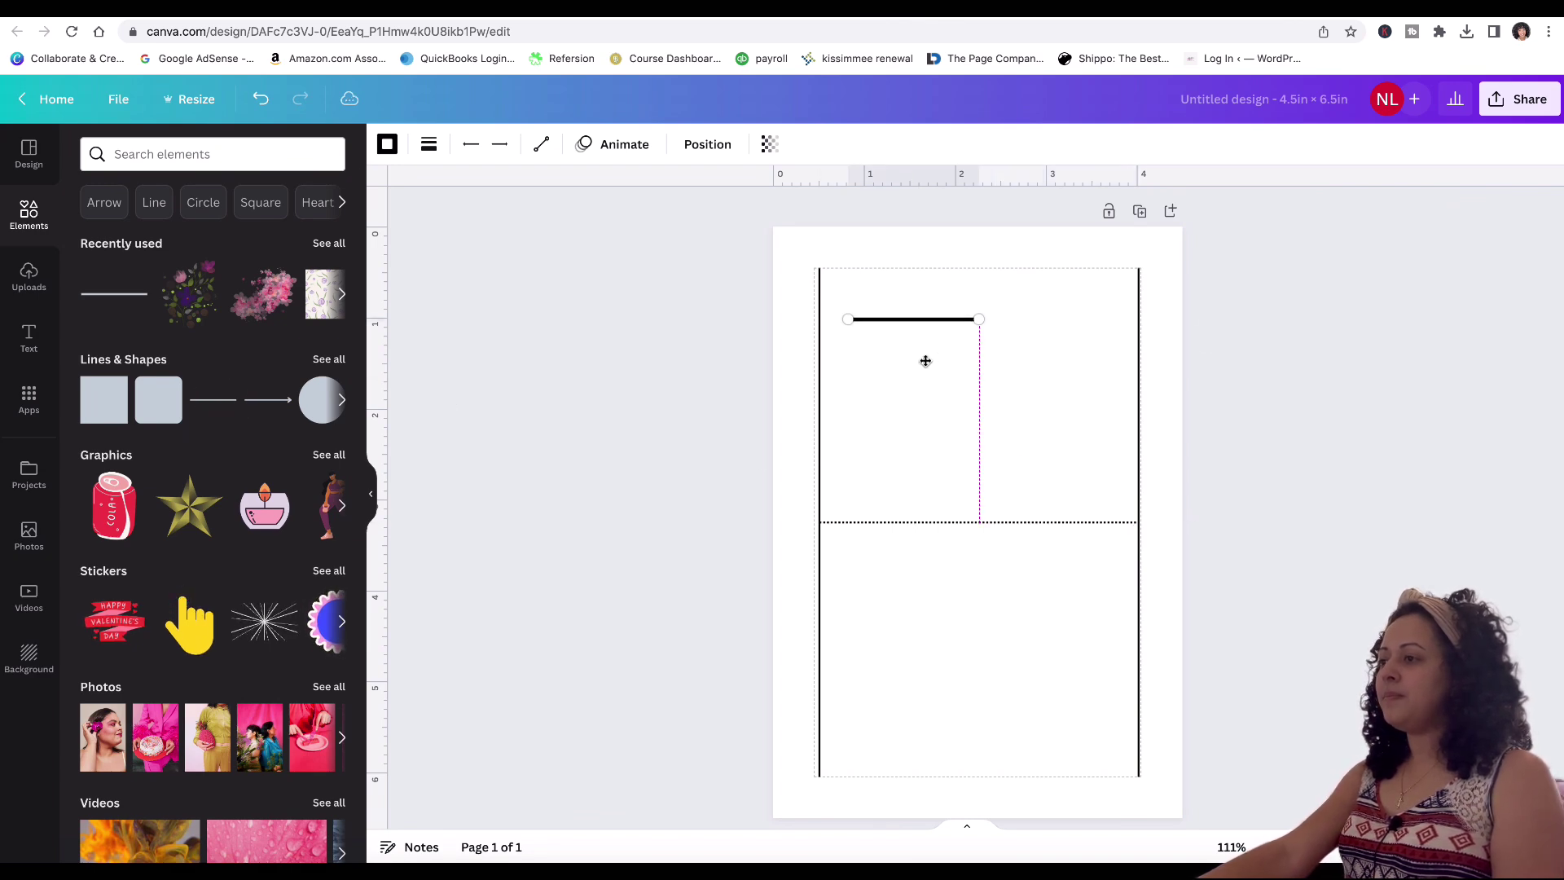
click(430, 145)
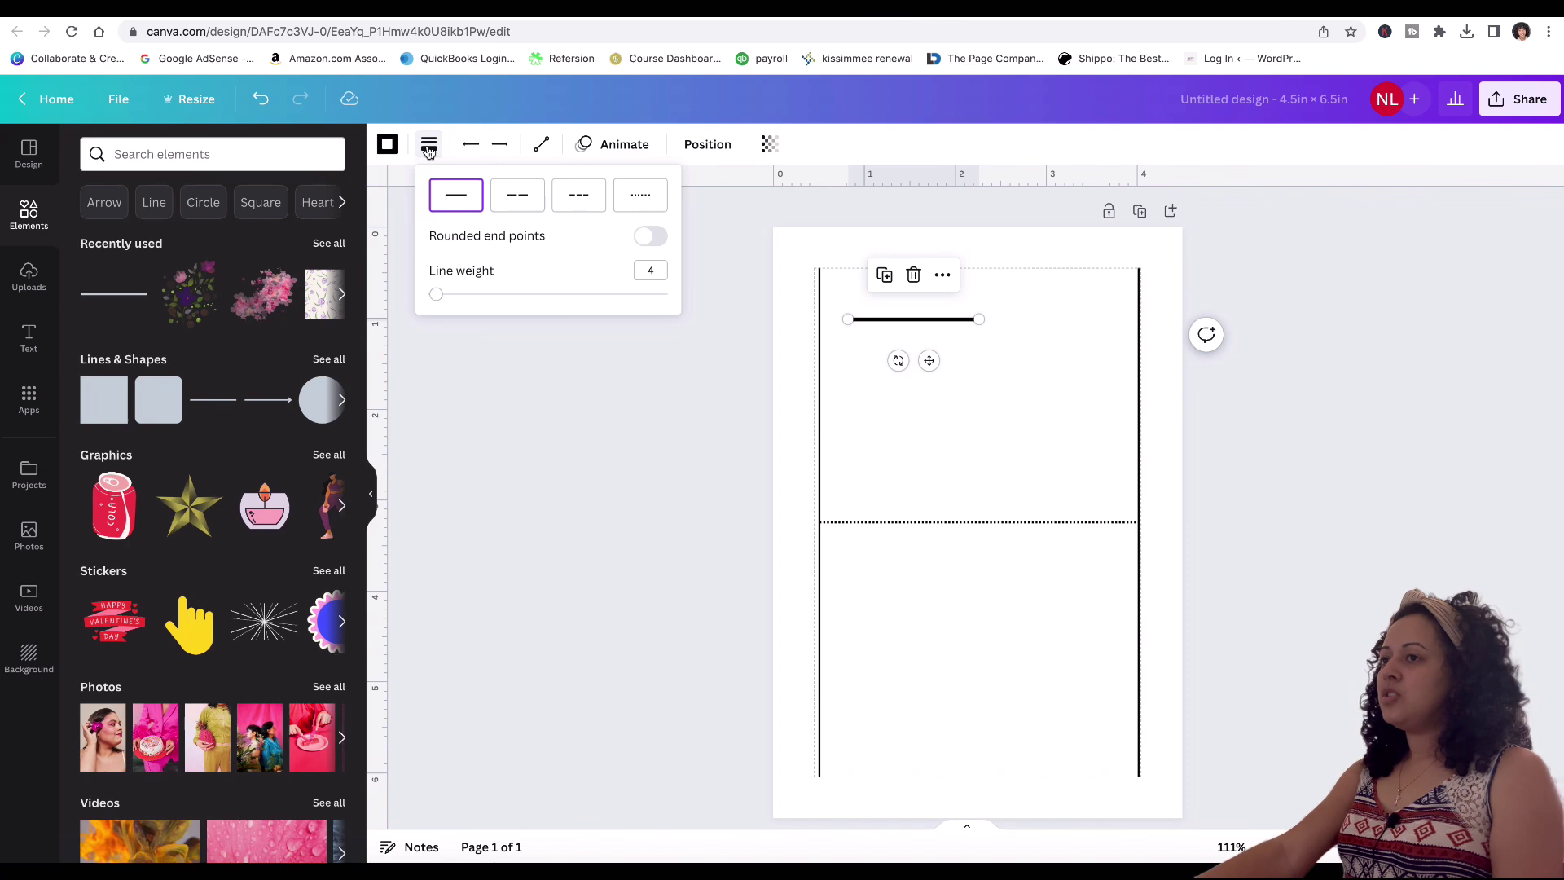
click(651, 271)
click(639, 271)
click(638, 271)
text(2)
key(Return)
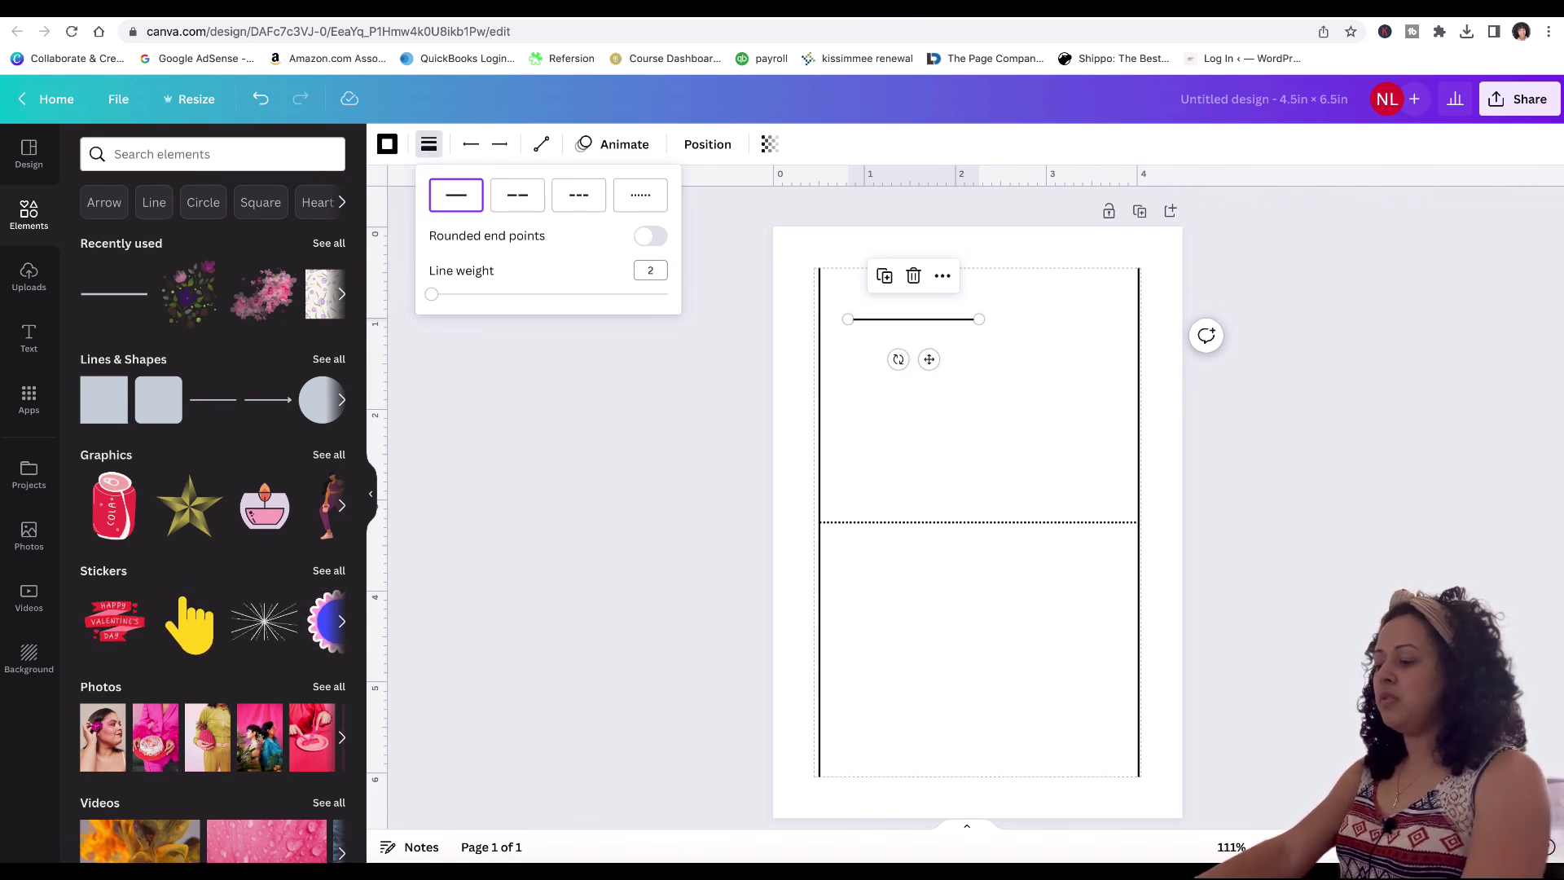
Step: Angle the new line from the top of the left vertical line up to the page's top edge at about 1 in
drag(927, 358, 866, 236)
click(900, 292)
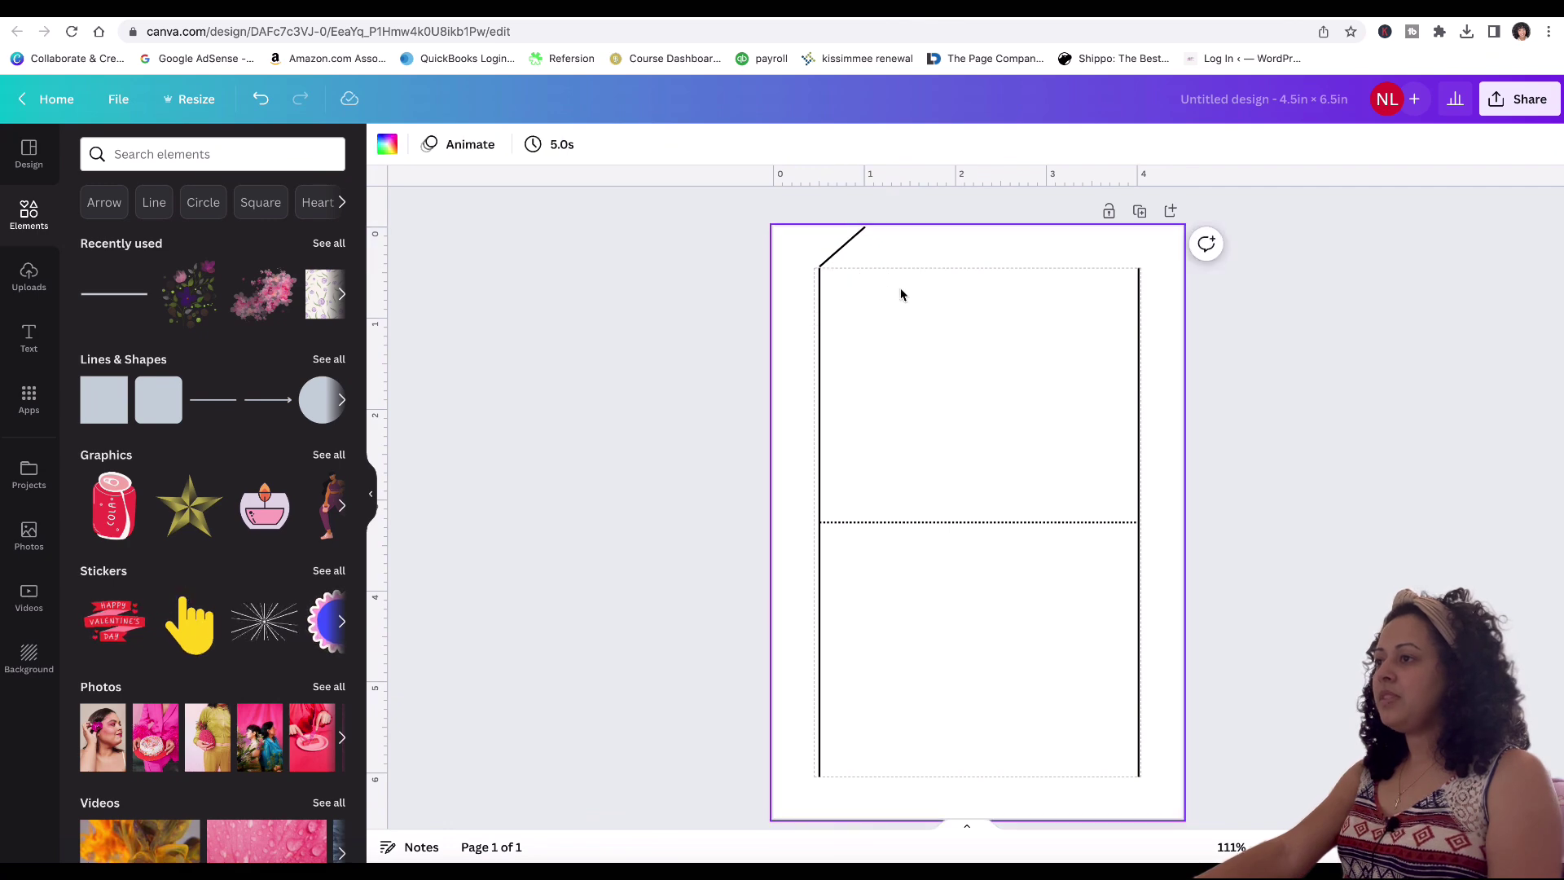
scroll(1053, 570, up, 5)
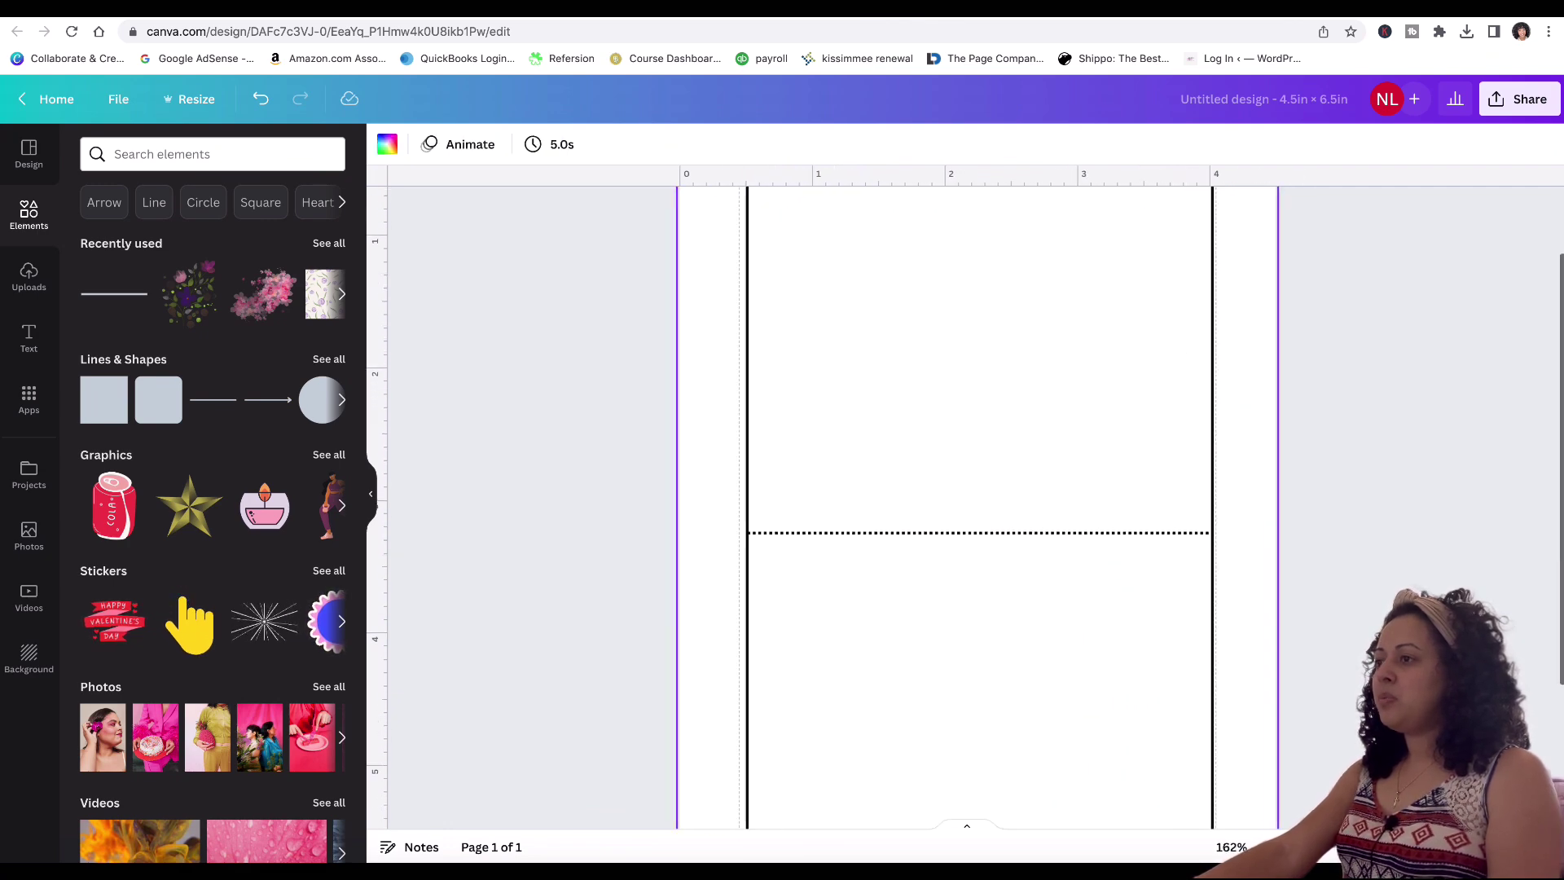
scroll(1053, 567, up, 3)
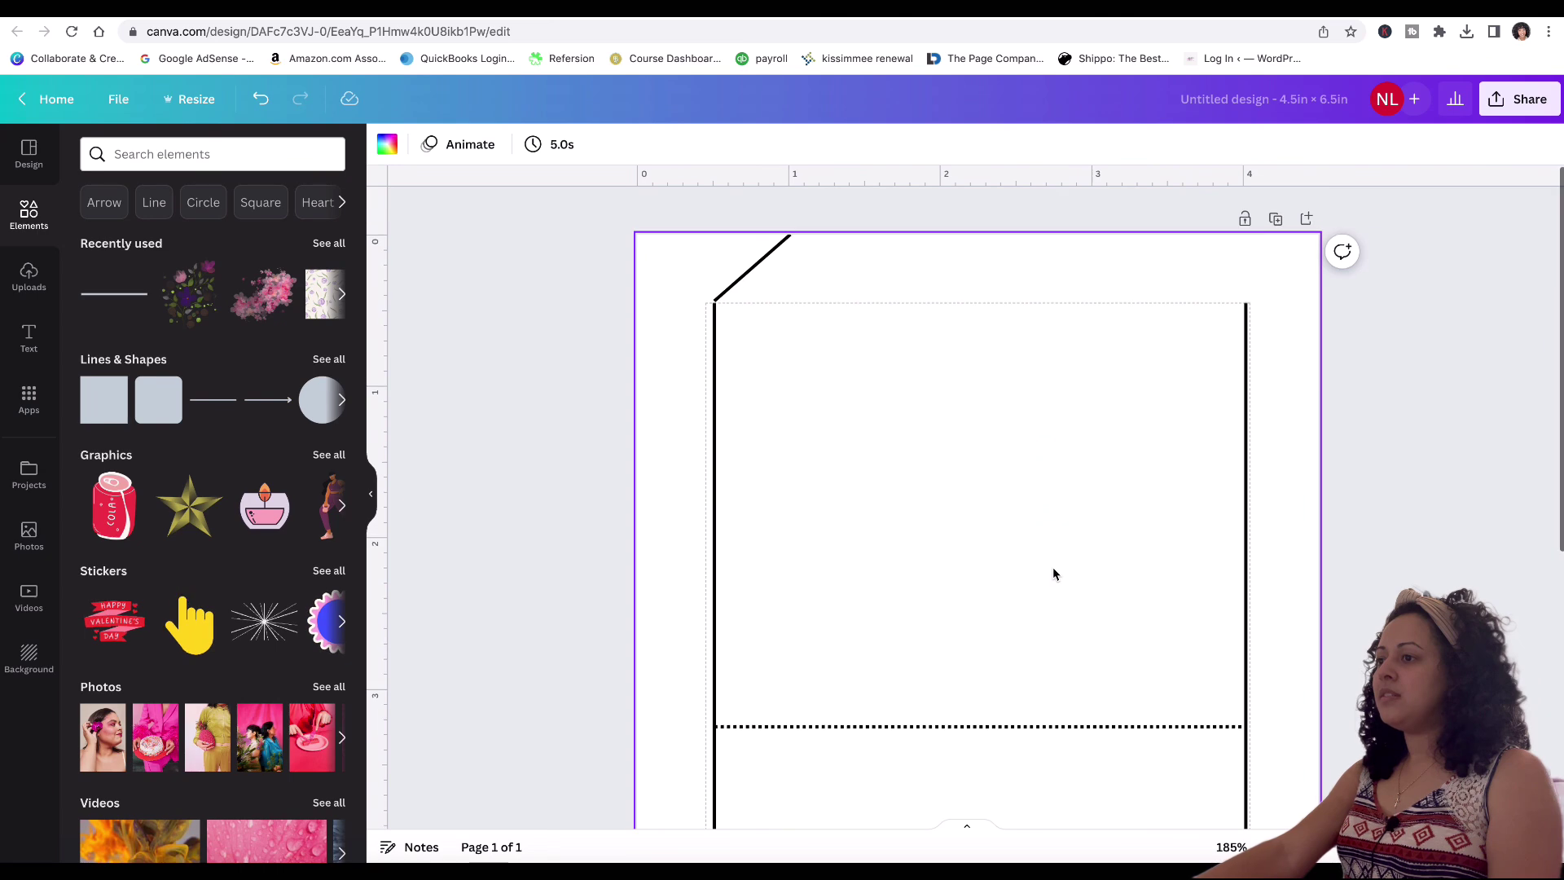
click(728, 292)
drag(714, 301, 716, 307)
click(781, 334)
click(718, 298)
click(884, 322)
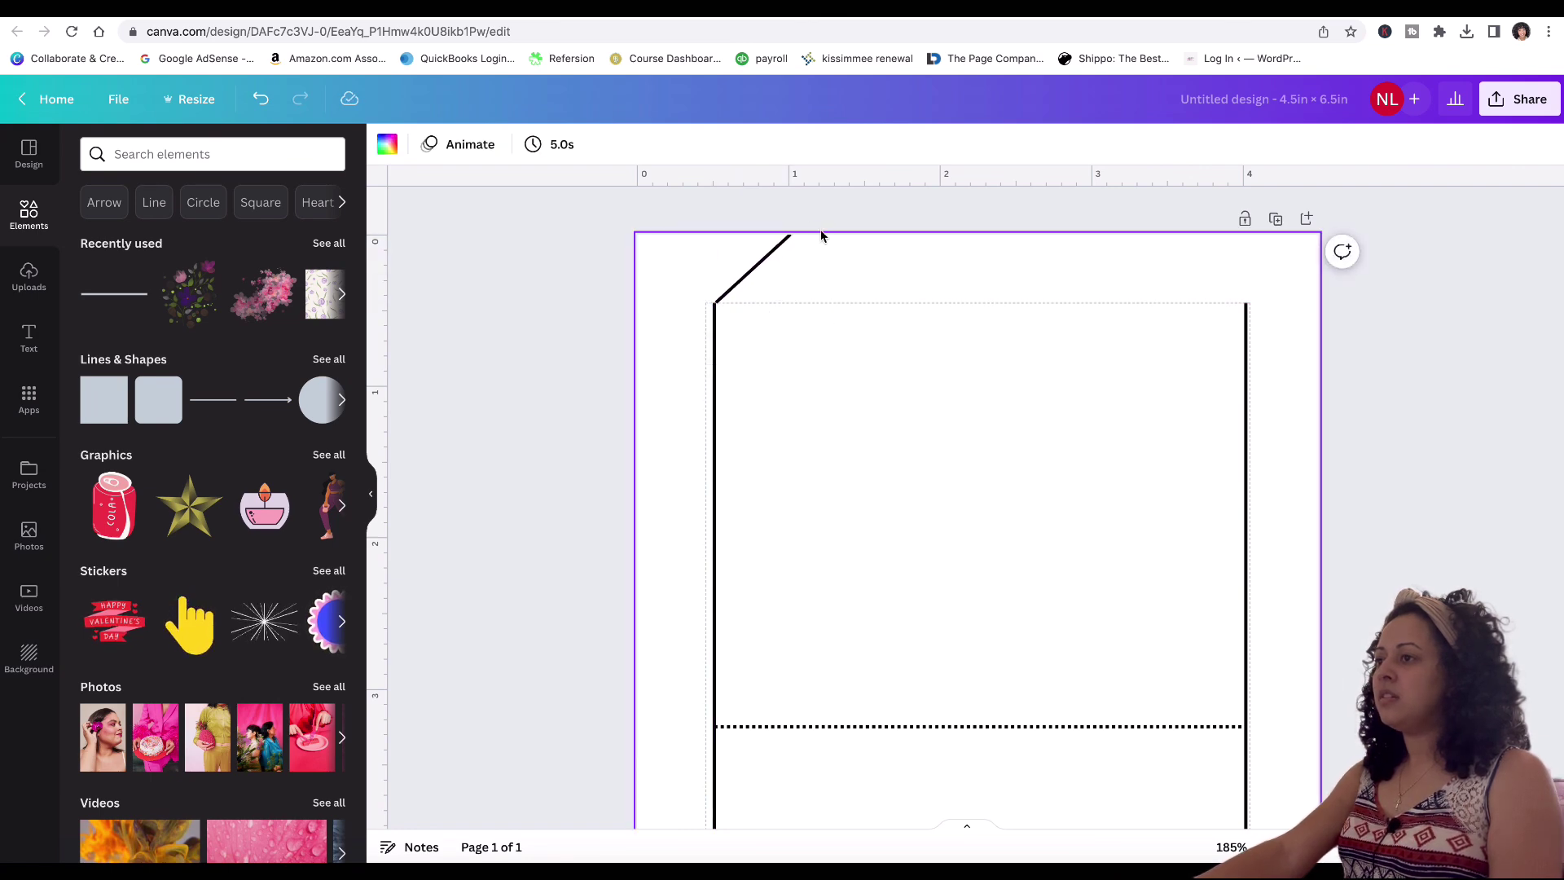
Step: Steepen the left diagonal by pulling its upper end slightly beyond the page's top edge
click(780, 251)
mouse_move(789, 235)
mouse_down()
mouse_move(792, 214)
mouse_move(806, 221)
mouse_move(787, 208)
mouse_up()
click(958, 316)
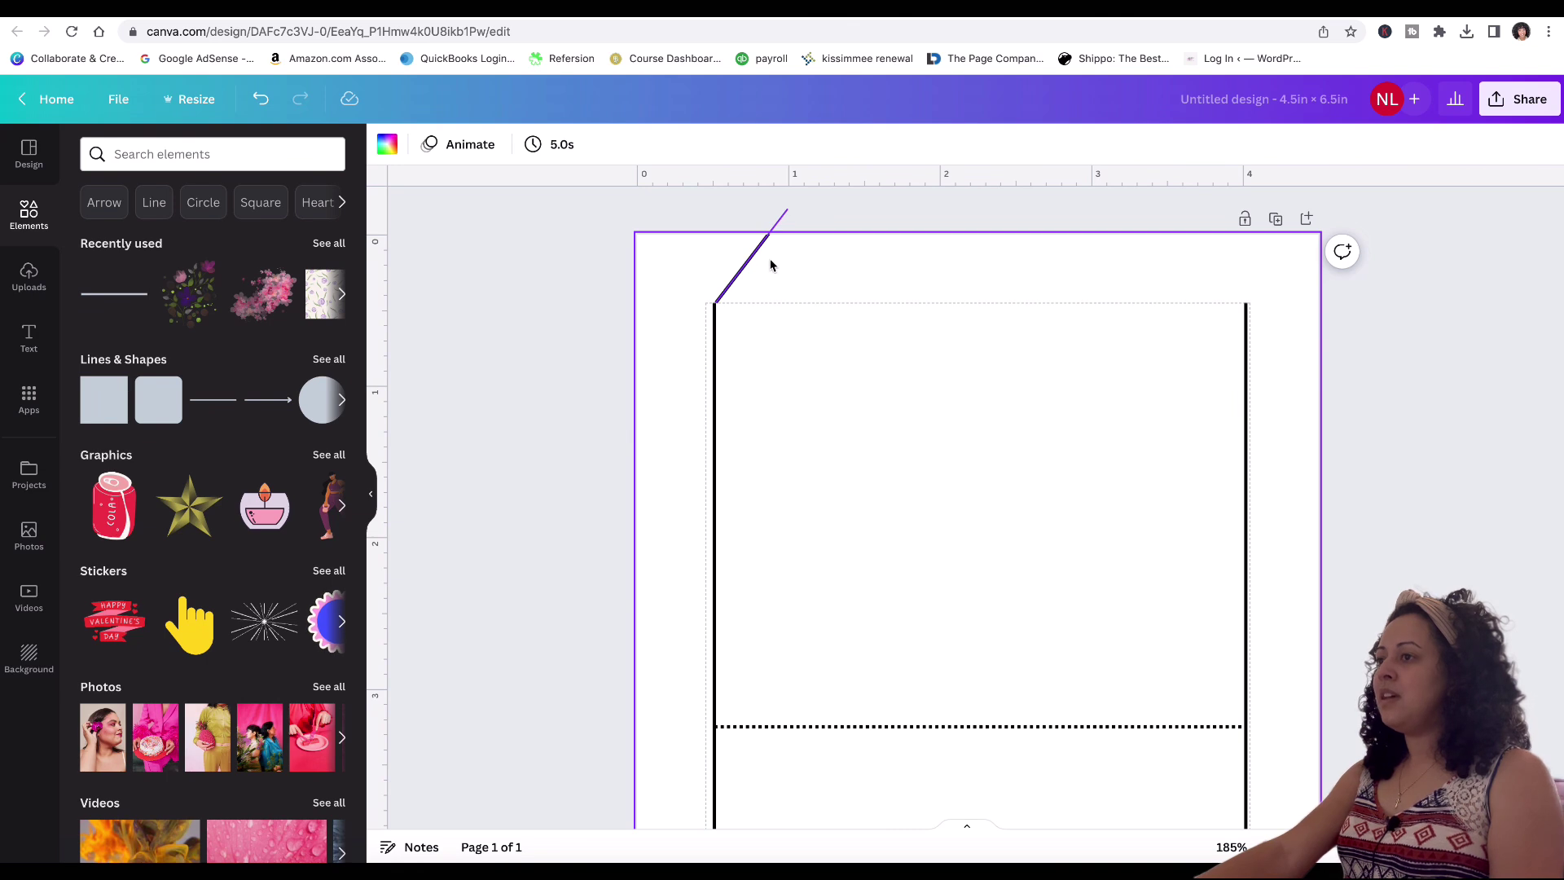
click(385, 311)
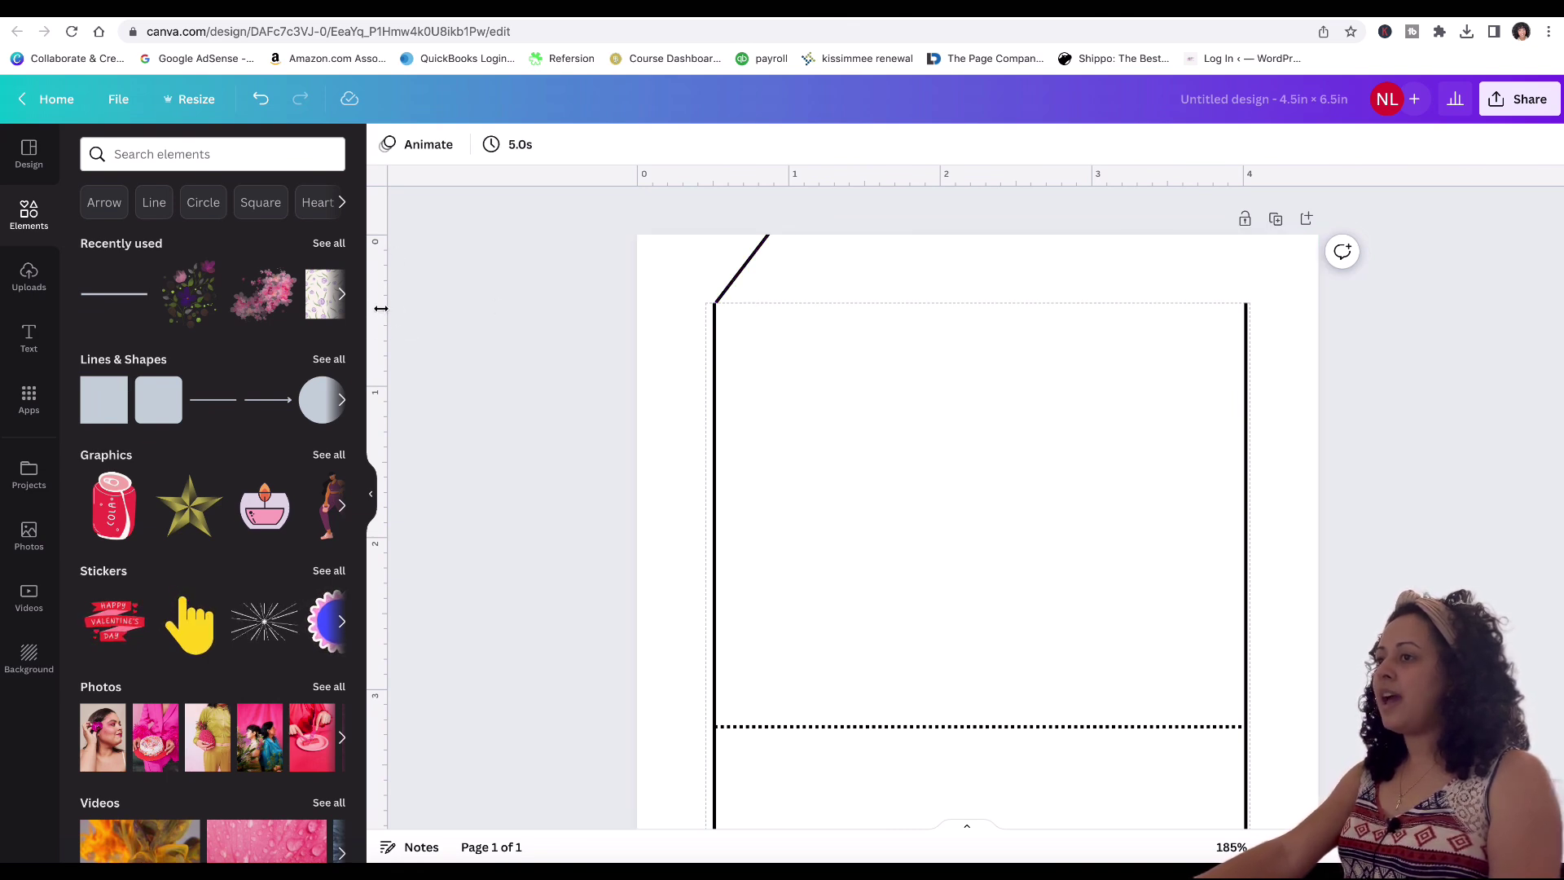
Step: Duplicate the left diagonal and slope the copy inward from the top of the right vertical line to the page's top edge
click(765, 251)
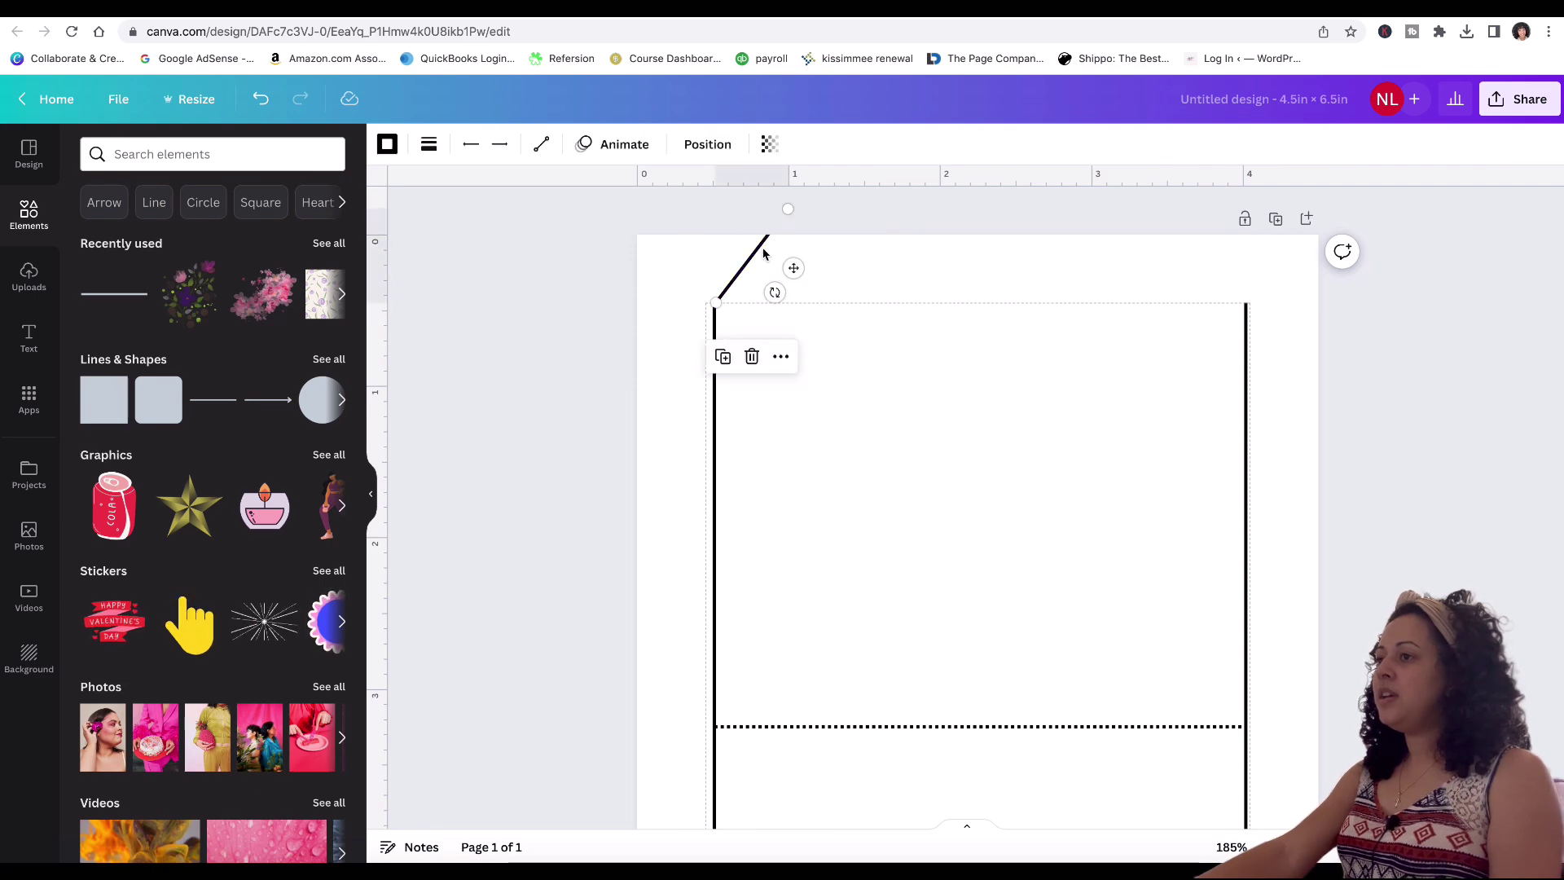
click(722, 356)
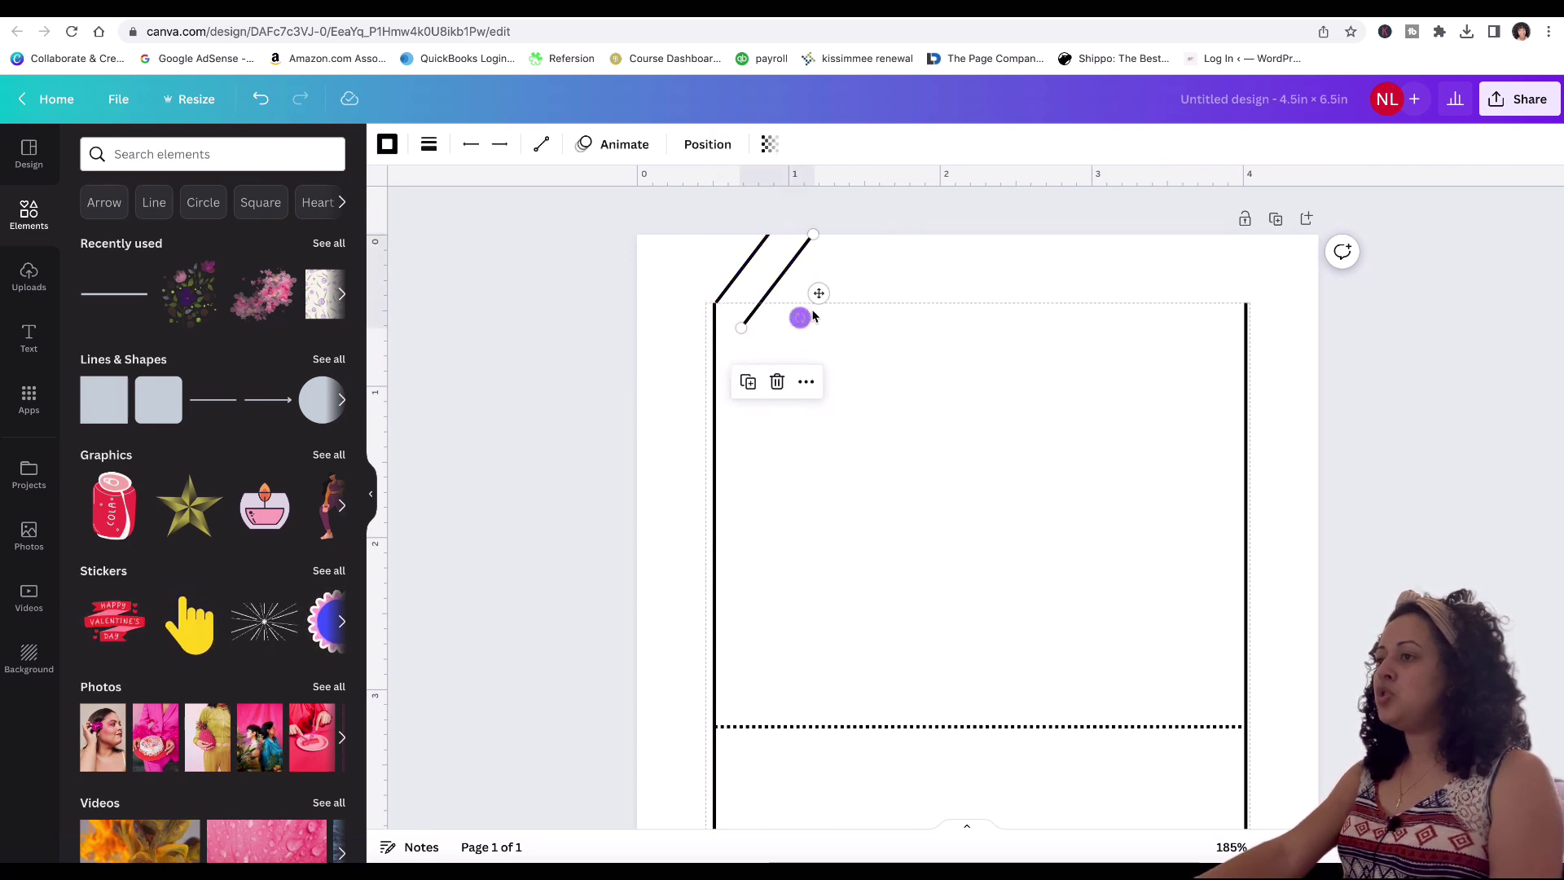
drag(818, 293, 1293, 269)
drag(1217, 301, 1247, 305)
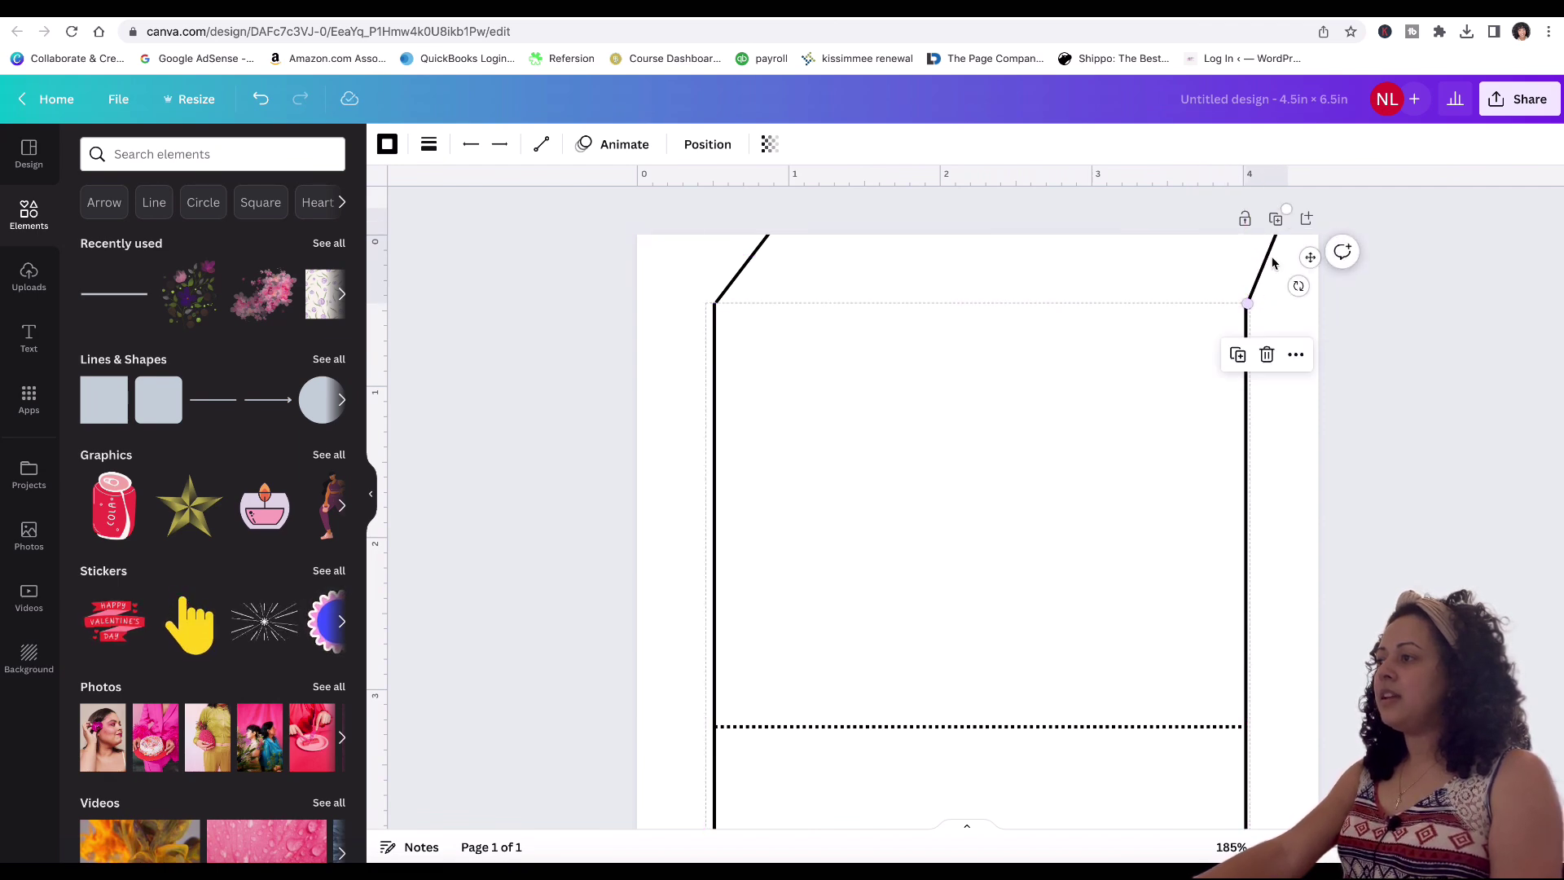
drag(1286, 209, 1196, 234)
Step: Compare the two diagonals' positions and move the right diagonal's upper end inward to about 3.6 in along the page's top edge
click(740, 269)
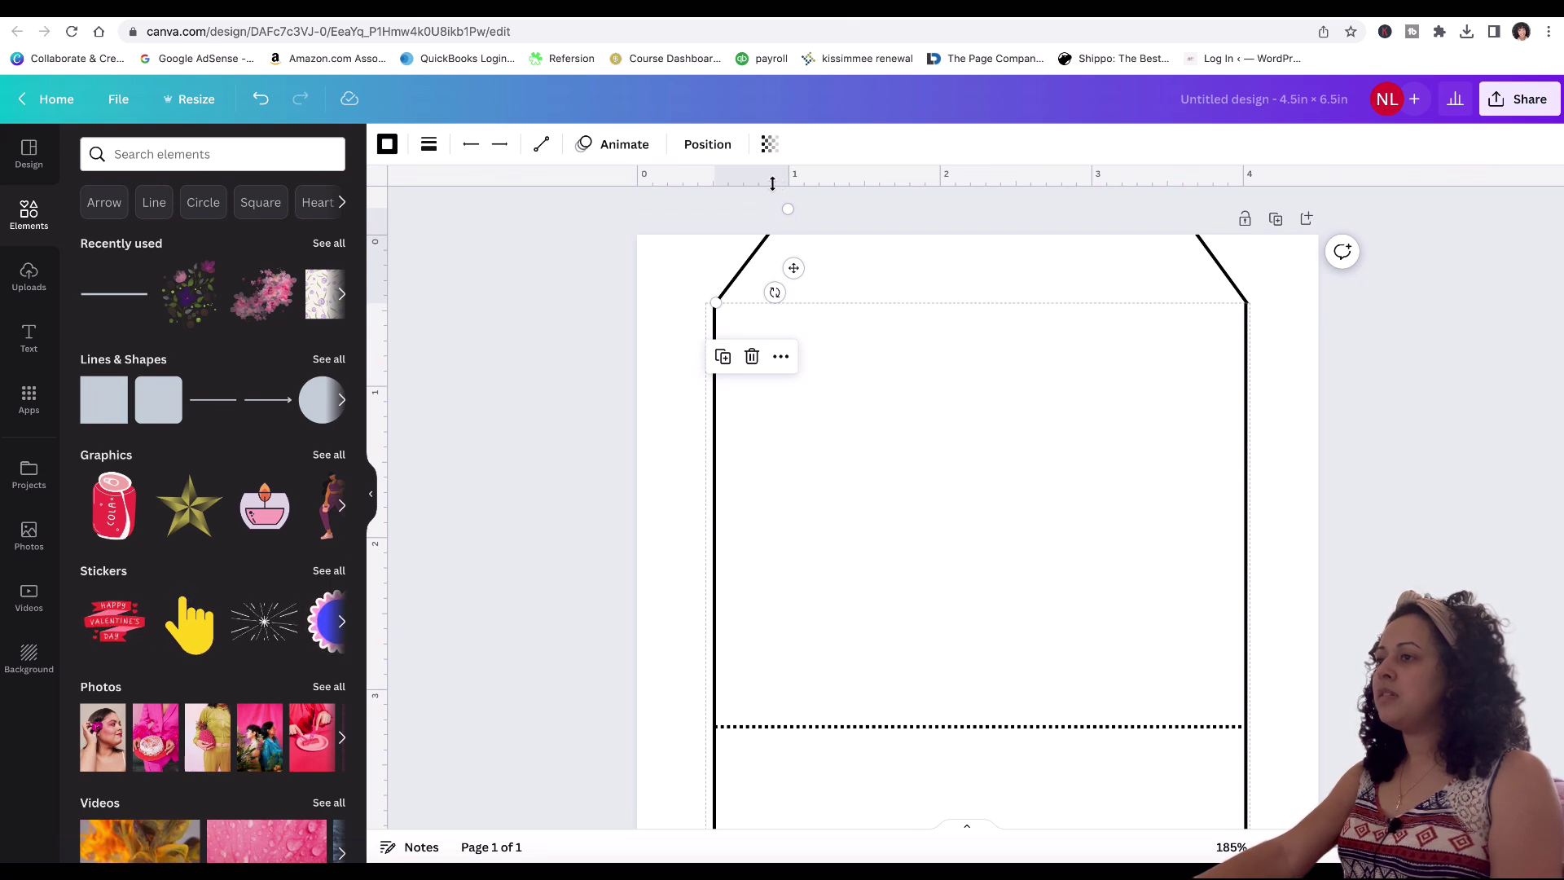
click(1205, 246)
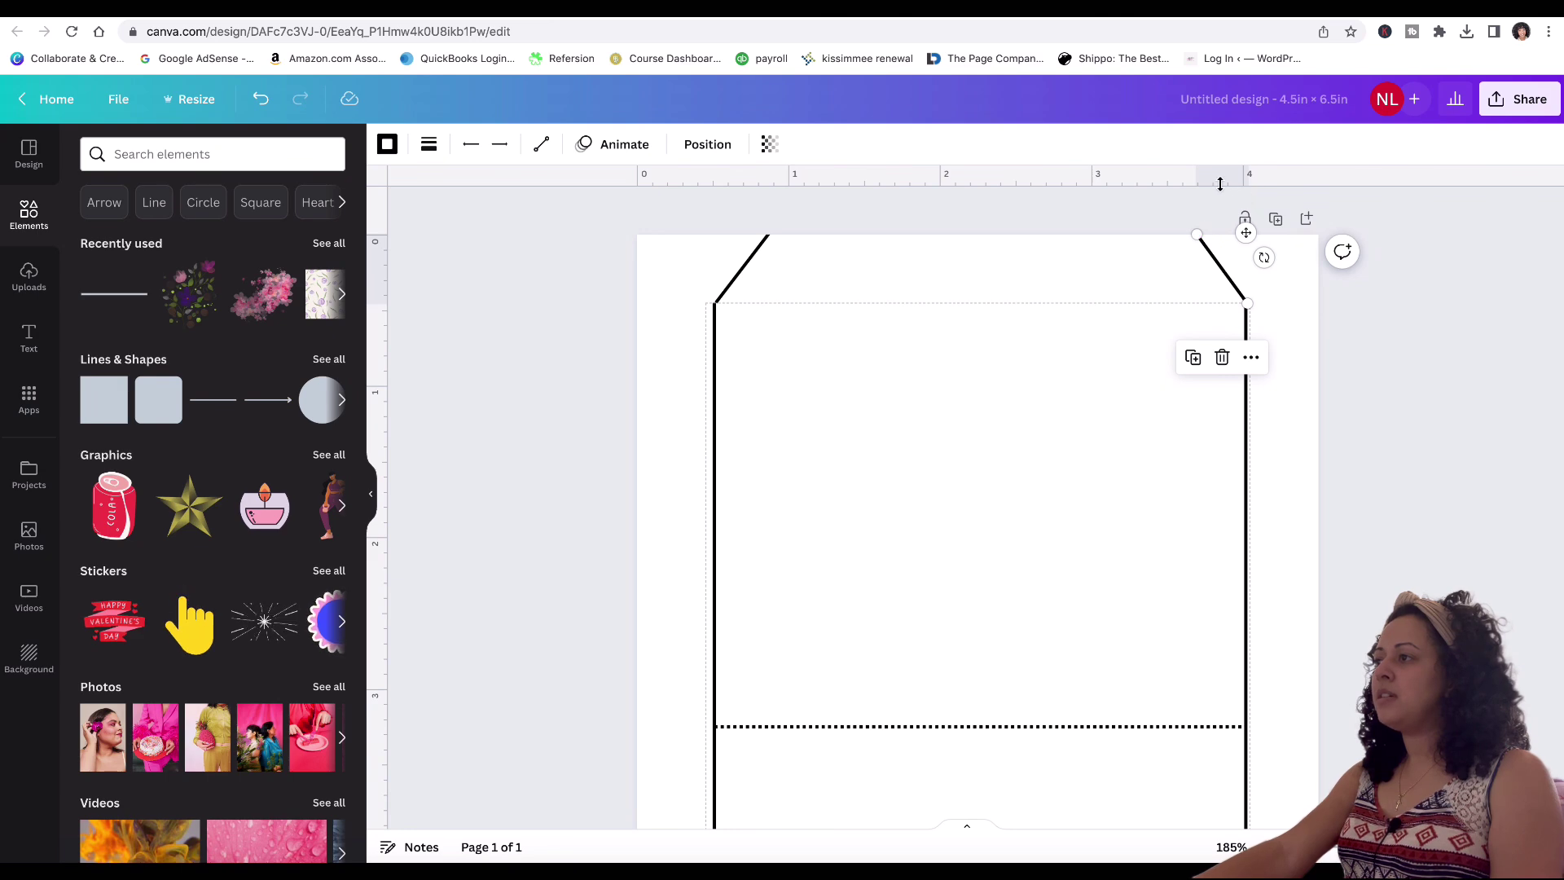
drag(1196, 235, 1184, 235)
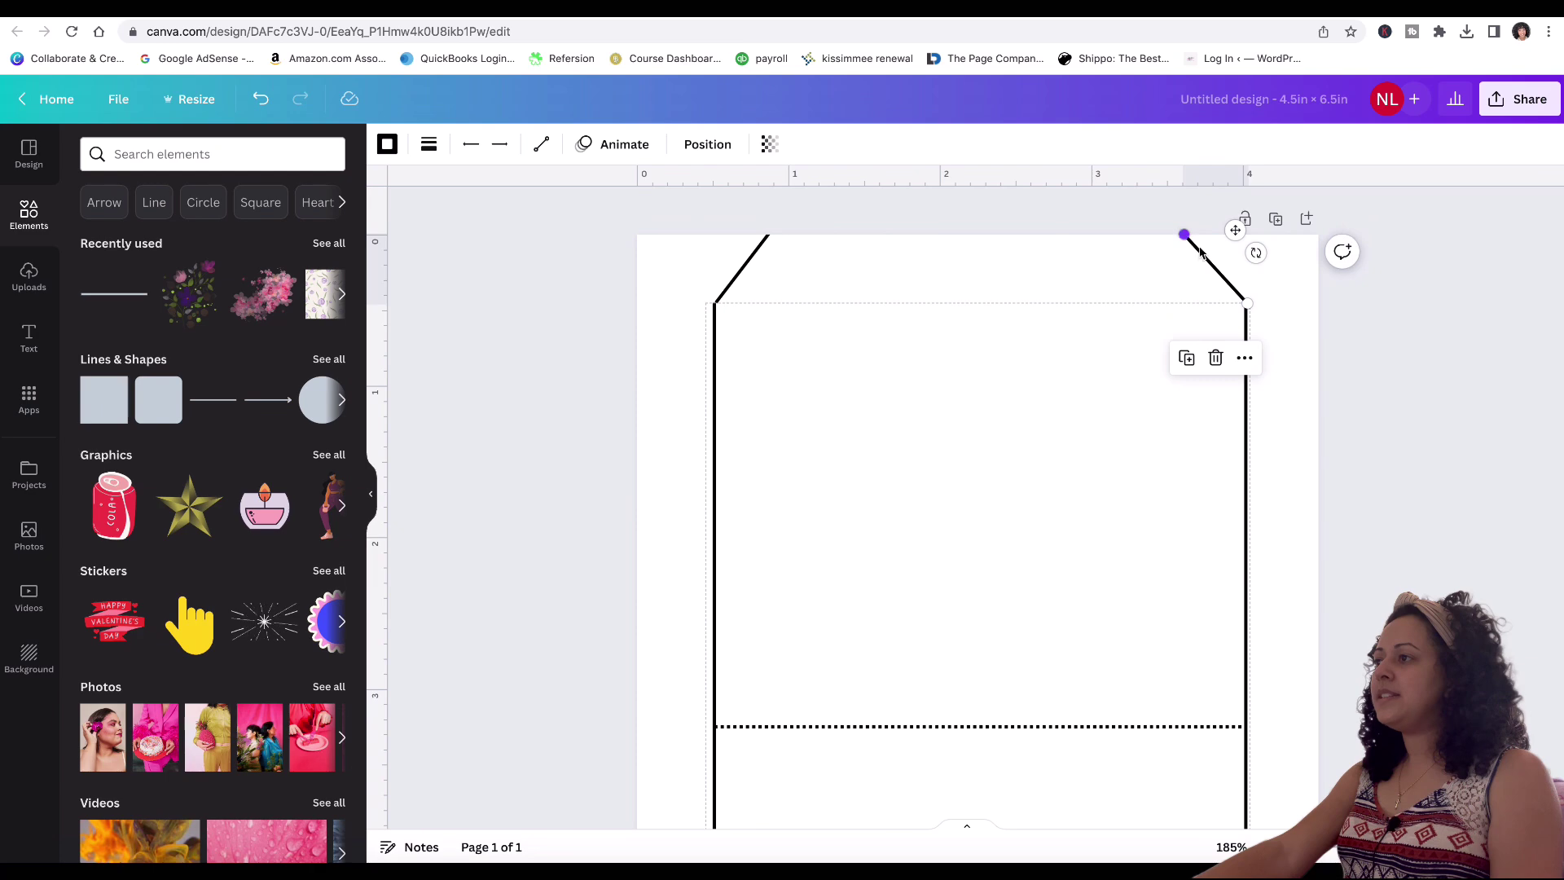
Step: Move the right diagonal's upper end outward to about 3.7 in along the page's top edge
click(1296, 324)
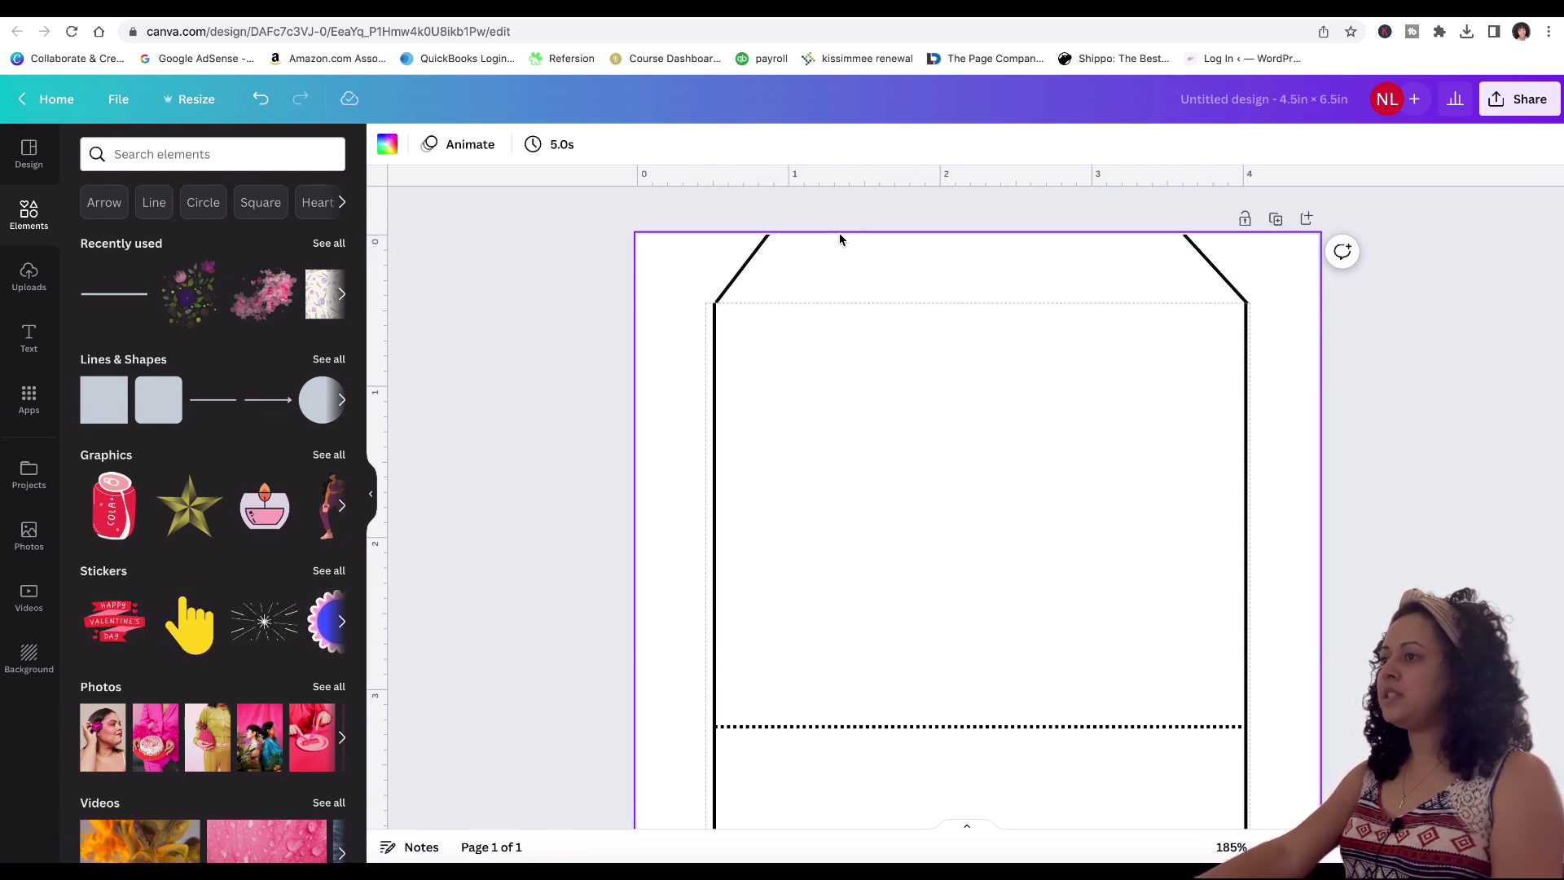
click(1187, 245)
drag(1173, 227, 1180, 204)
click(1310, 303)
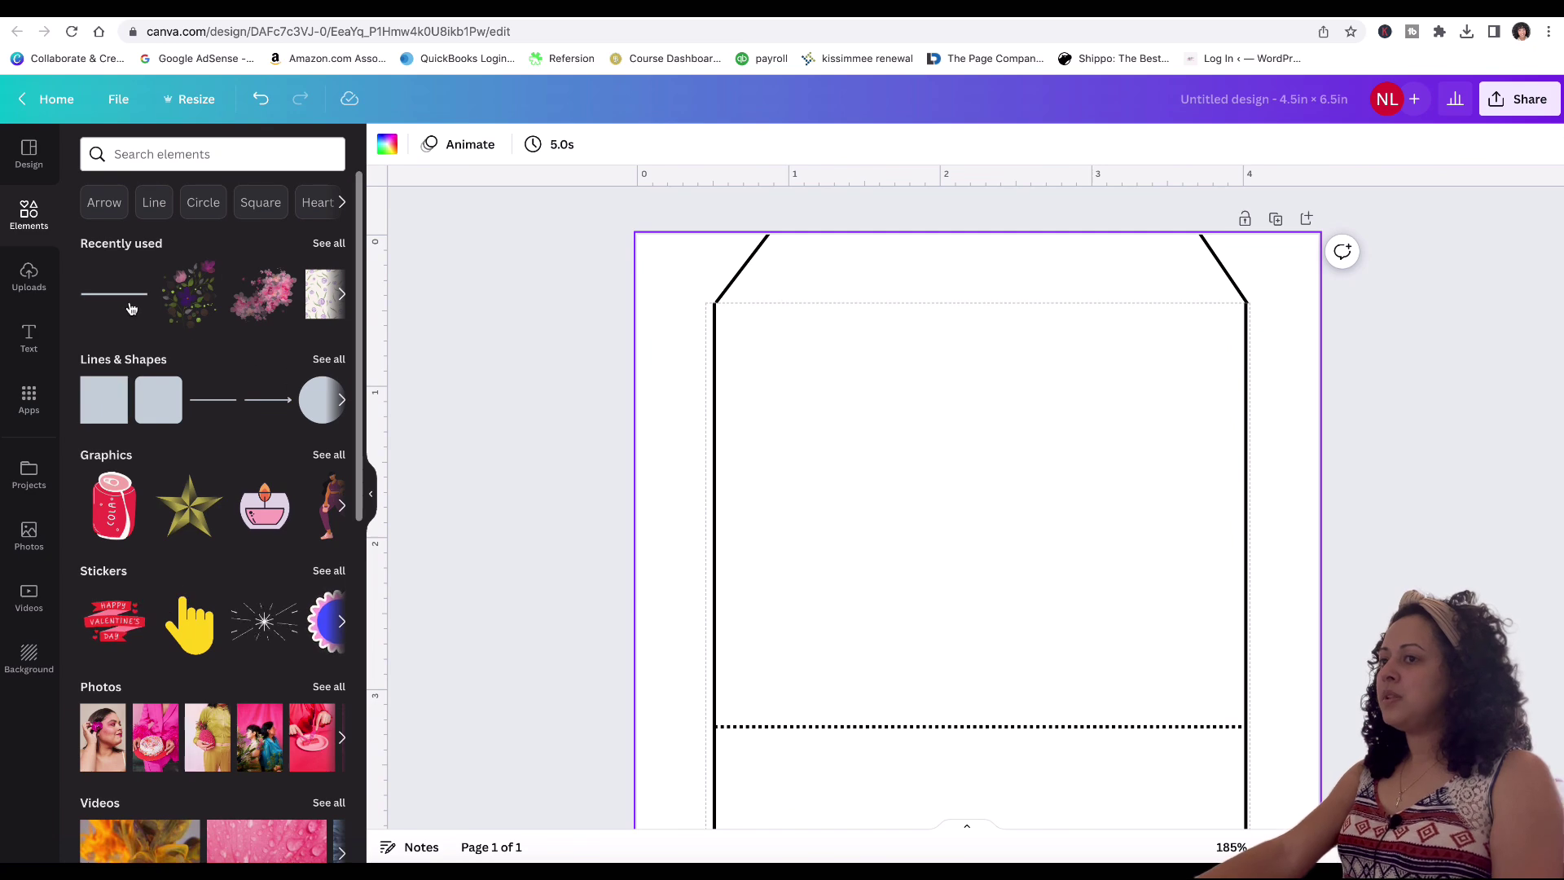
Step: Add a new solid line, position it between the two diagonals near the page's top and set its line weight to 2
click(219, 402)
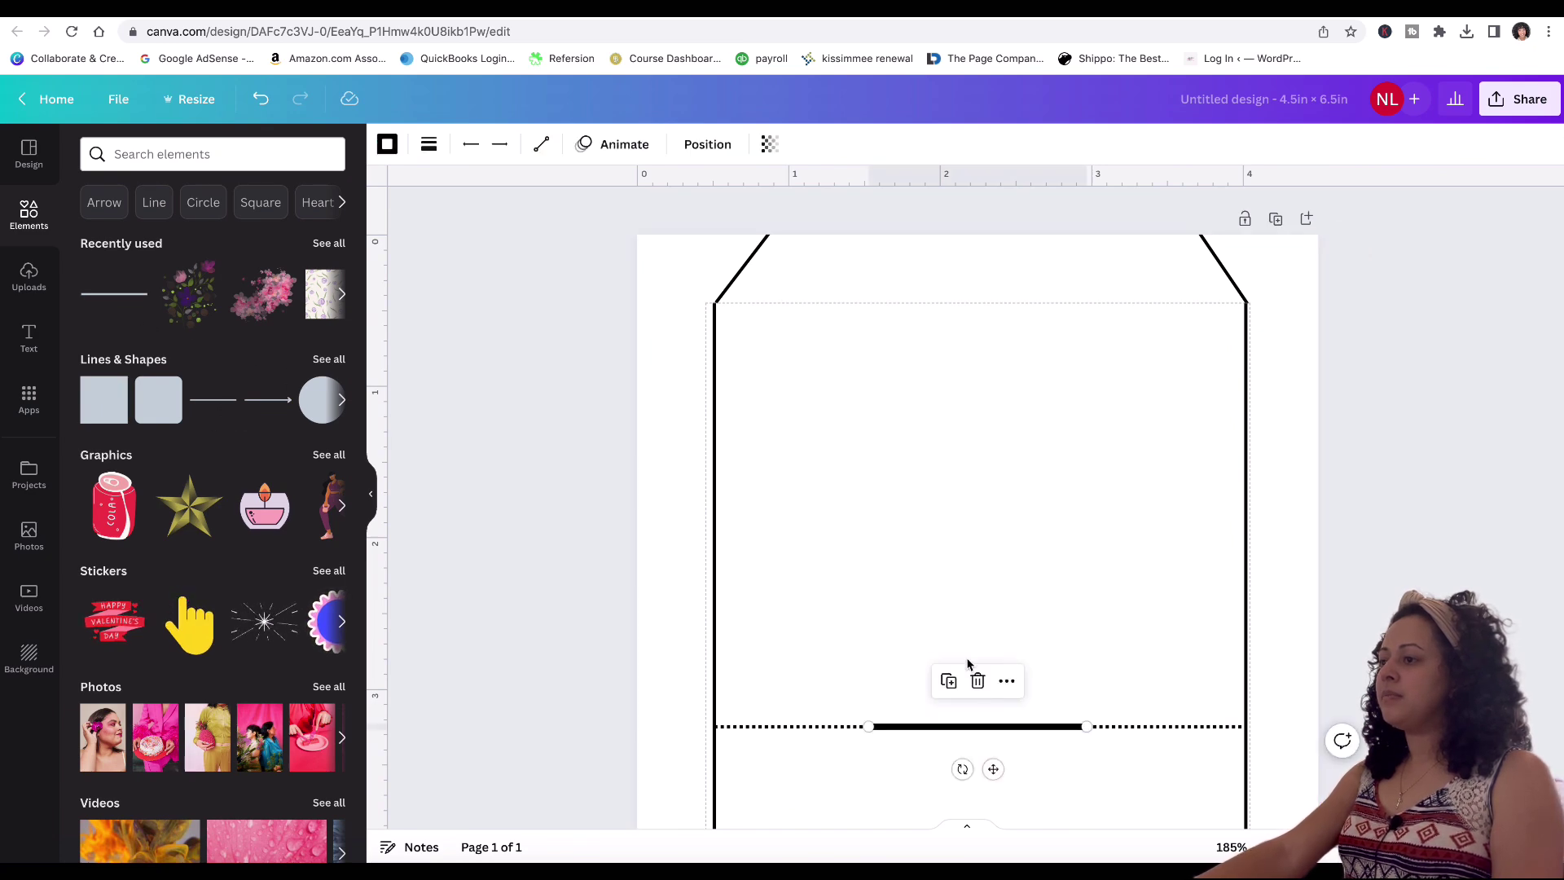
drag(993, 769, 984, 308)
click(428, 144)
click(656, 271)
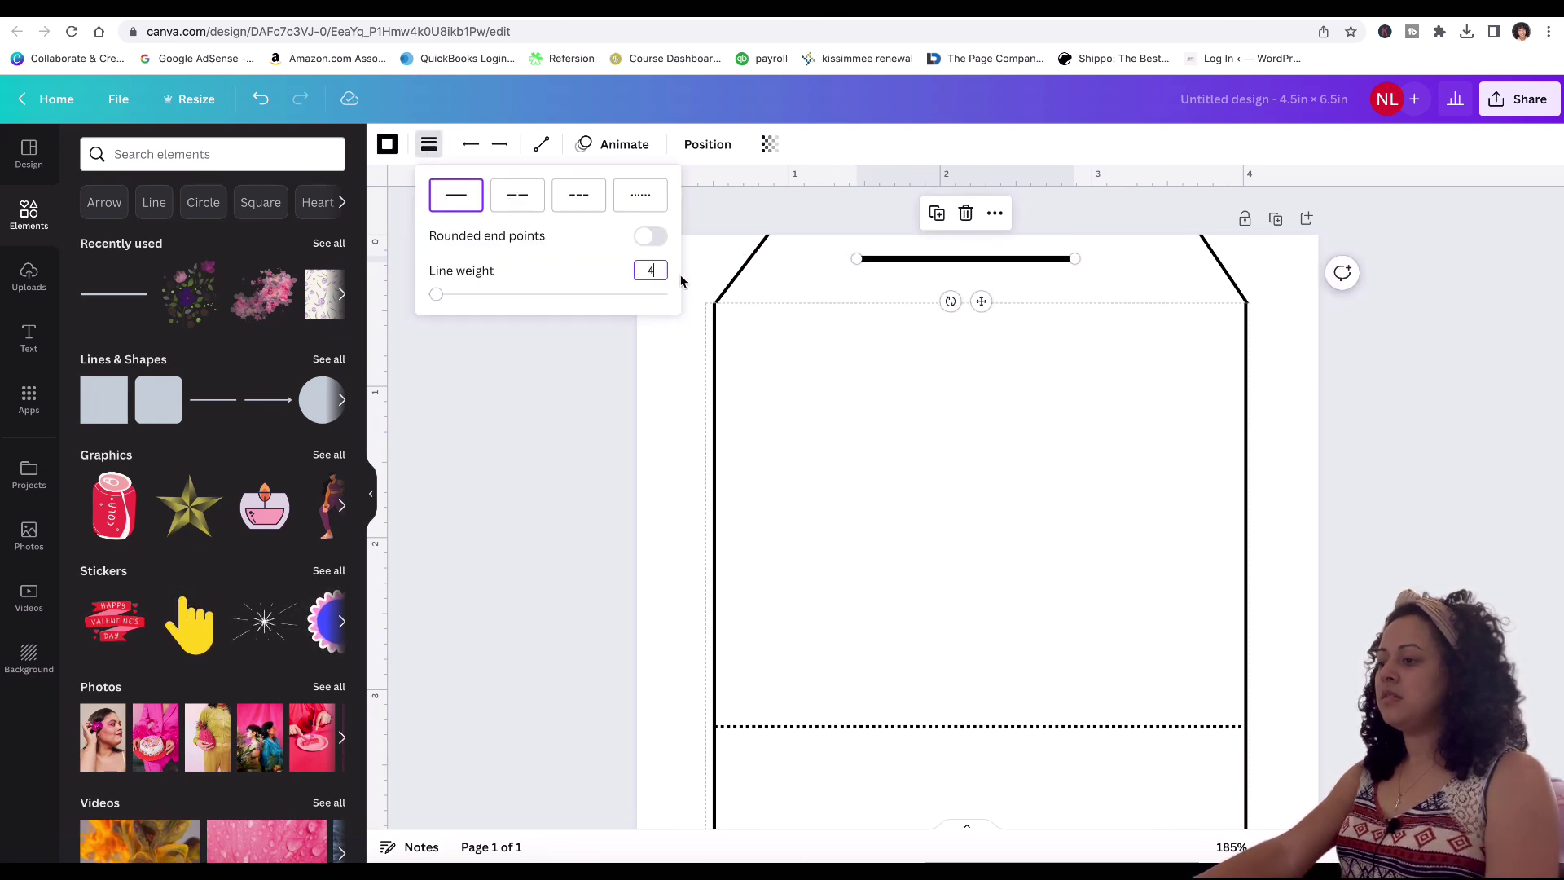
text(2)
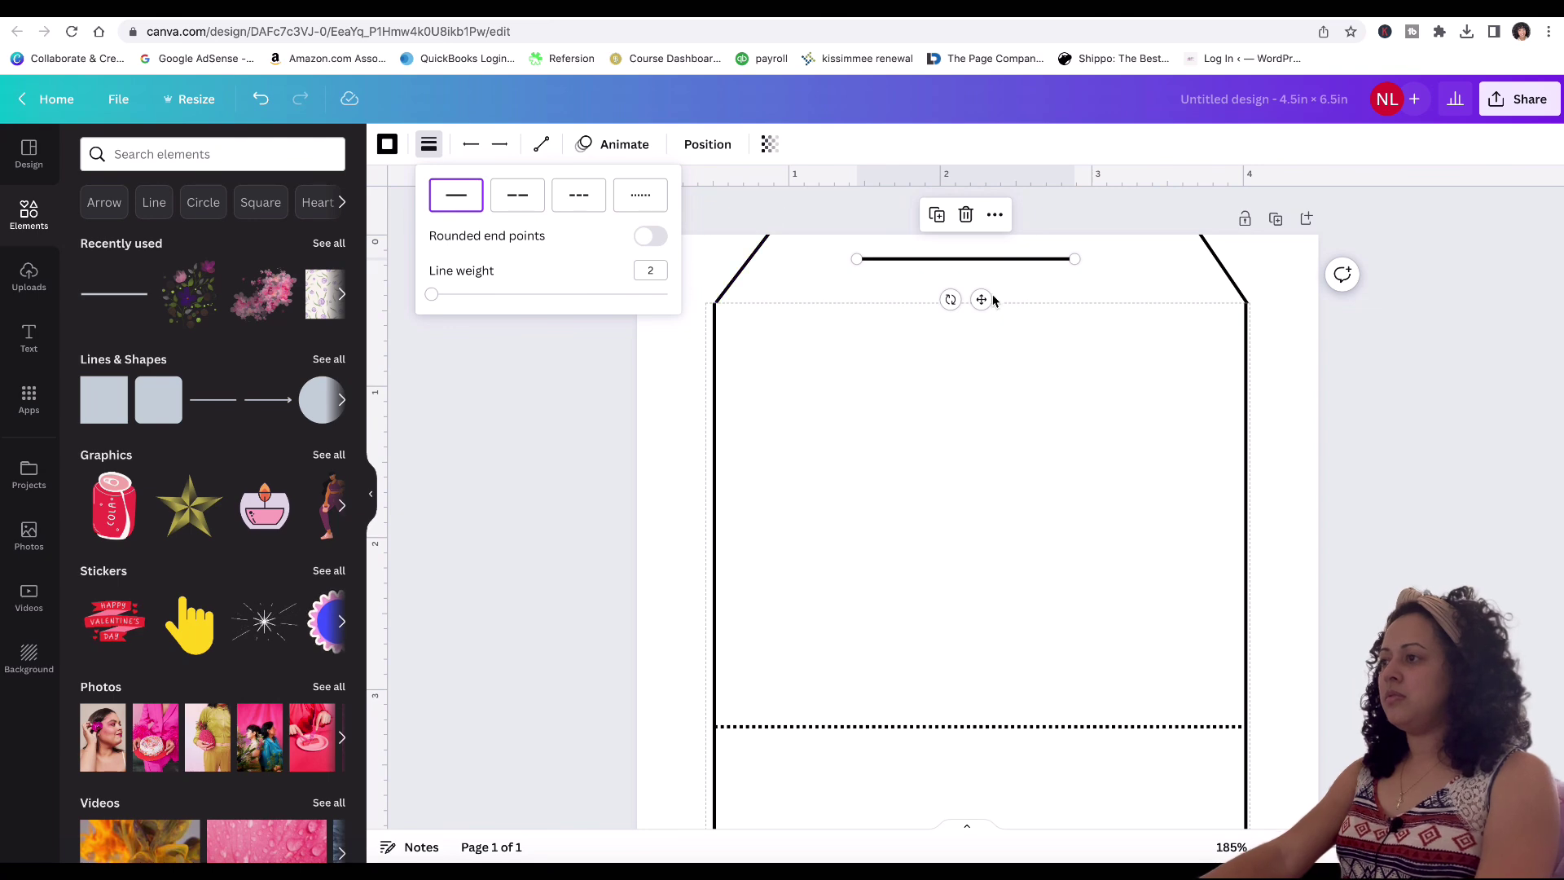
Step: Stretch the new line level along the page's top edge so it joins the upper ends of the two diagonals
click(981, 299)
drag(982, 299, 894, 278)
drag(981, 237, 1204, 245)
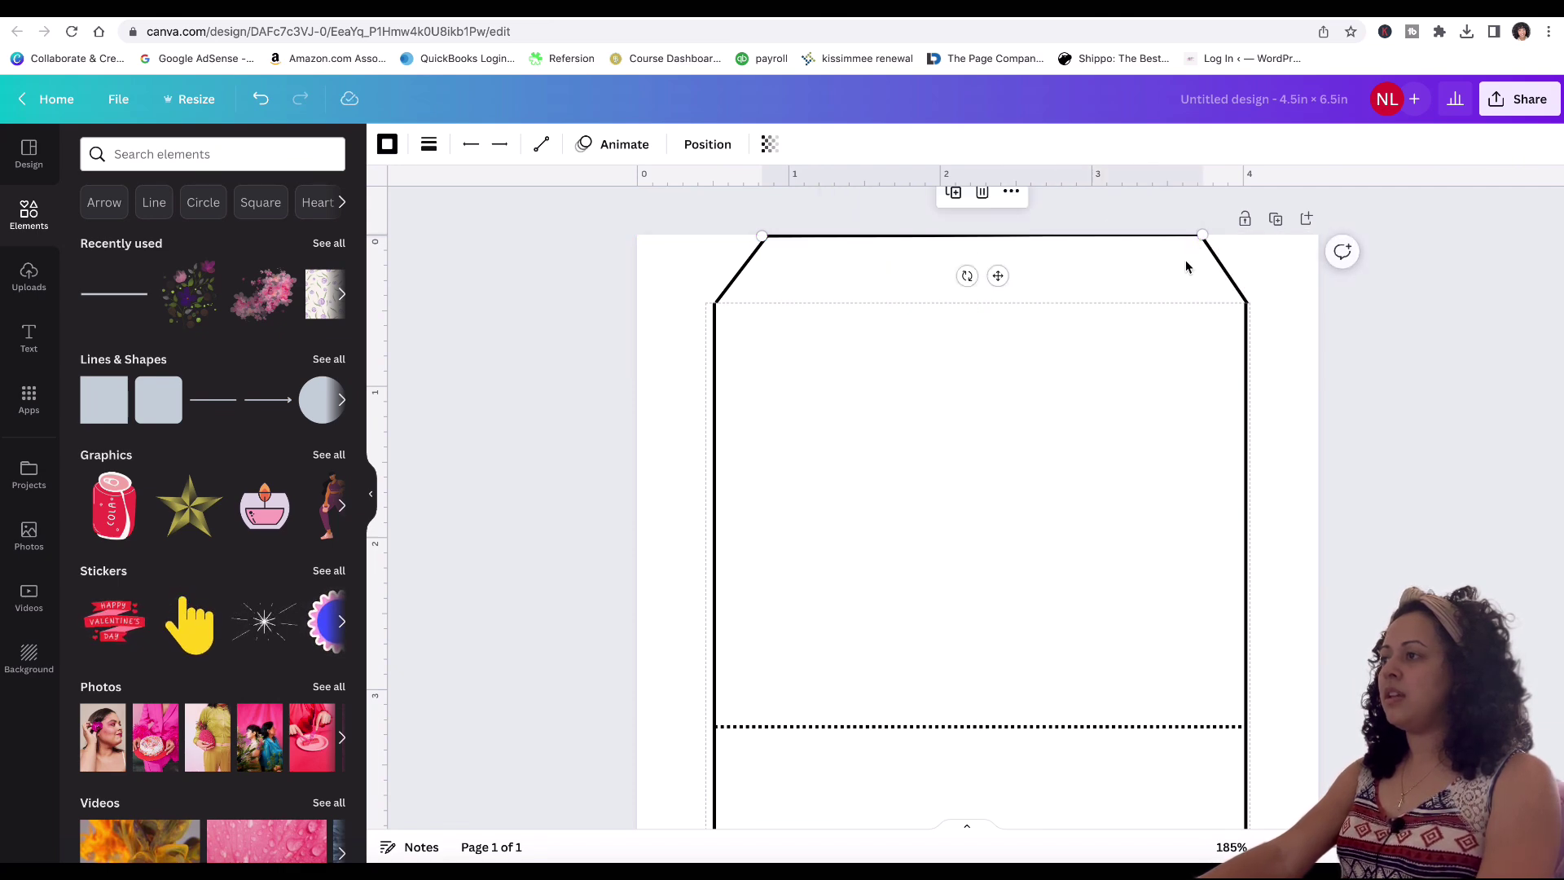
click(1162, 300)
click(769, 237)
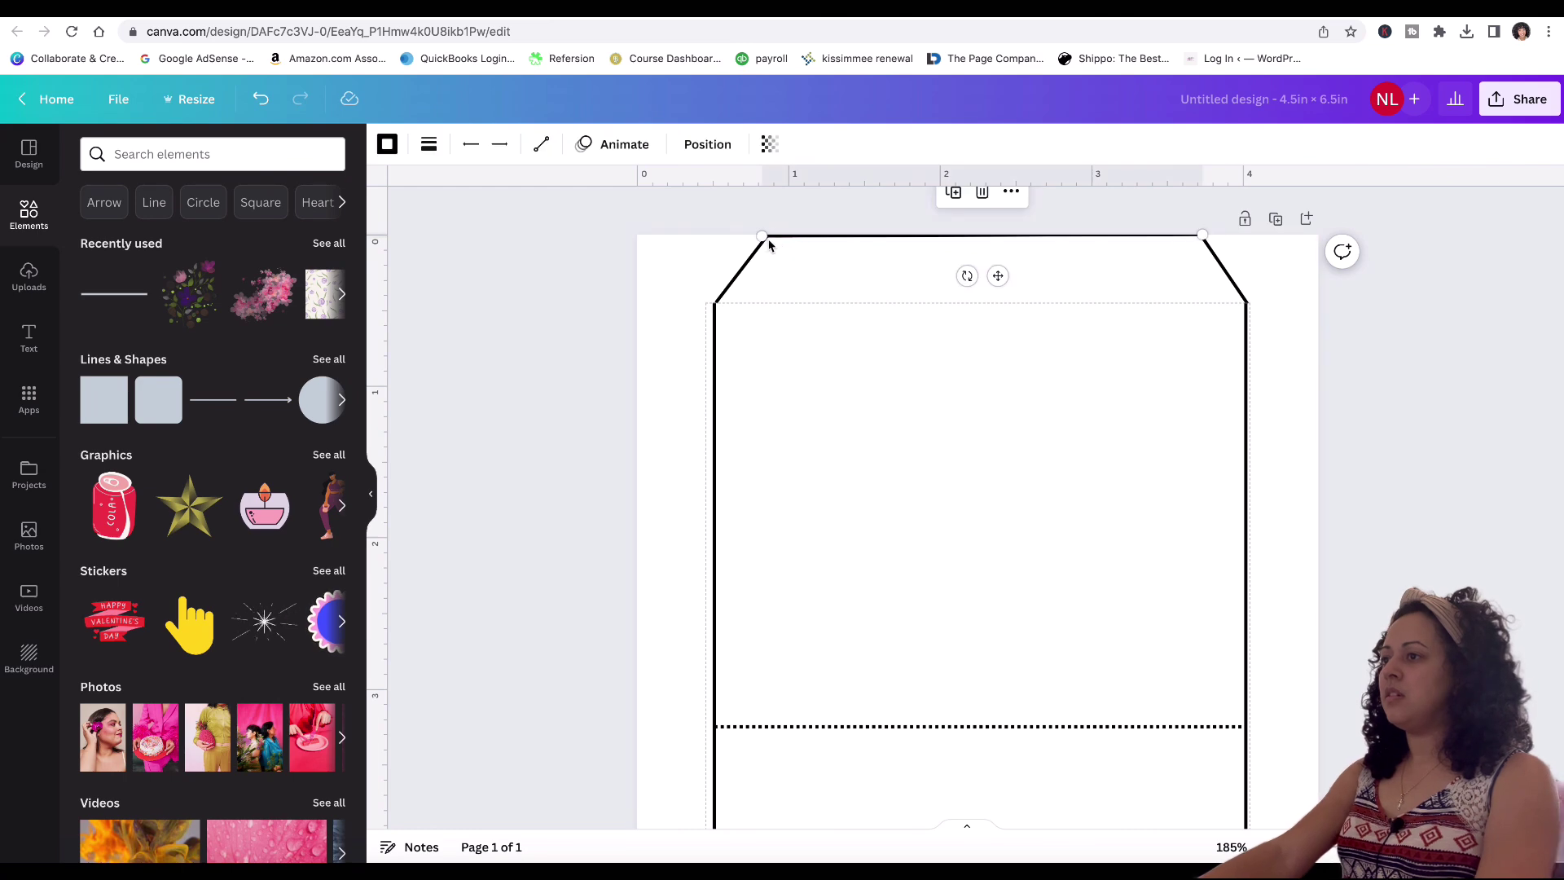
drag(760, 237, 770, 237)
drag(768, 237, 768, 236)
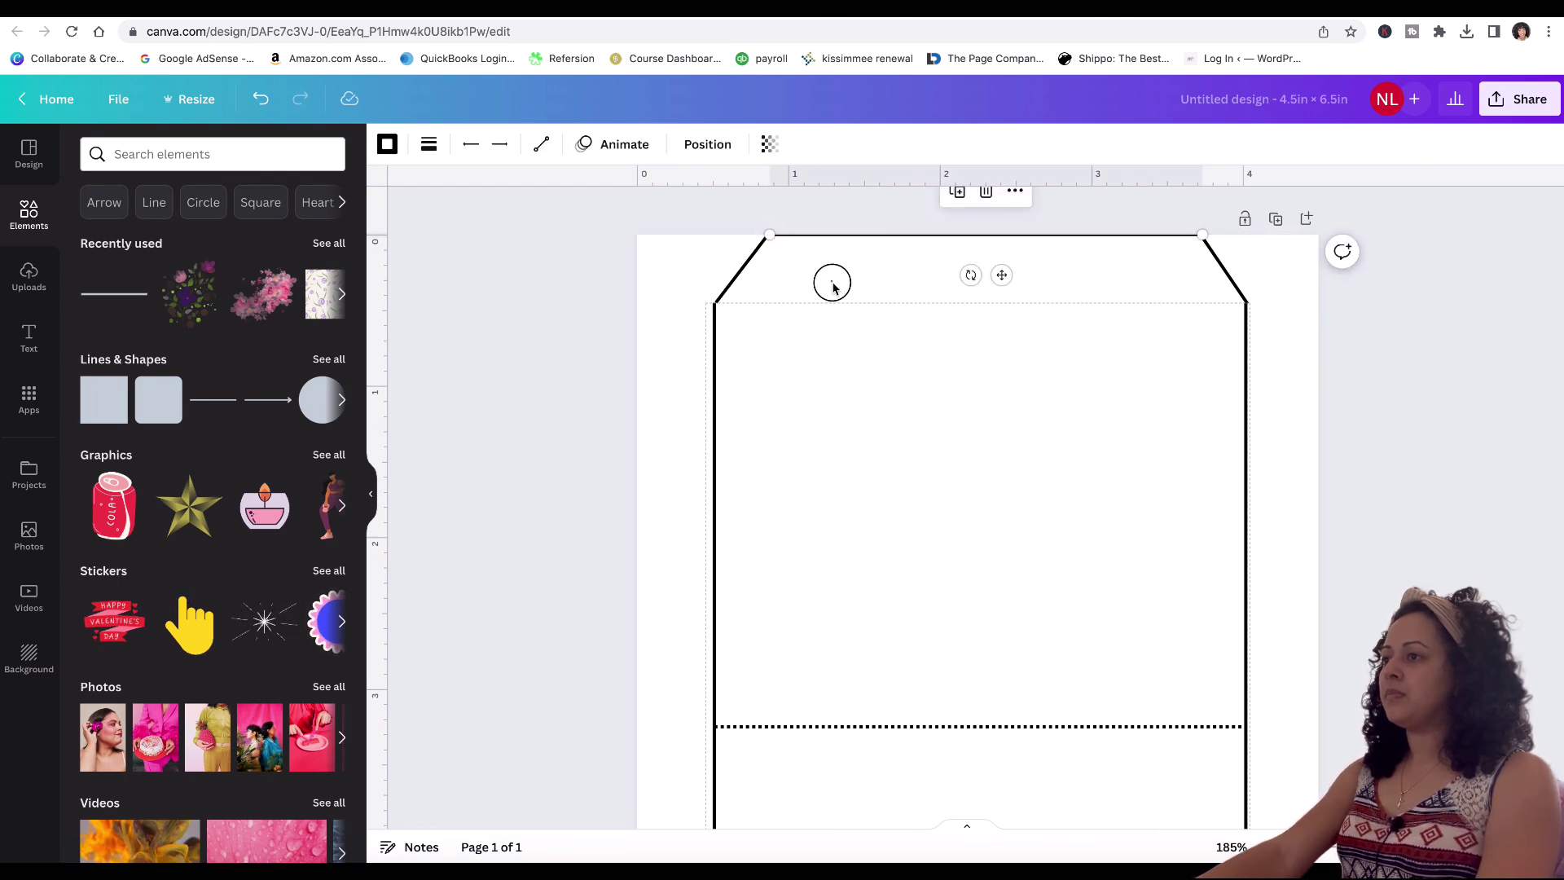
click(835, 290)
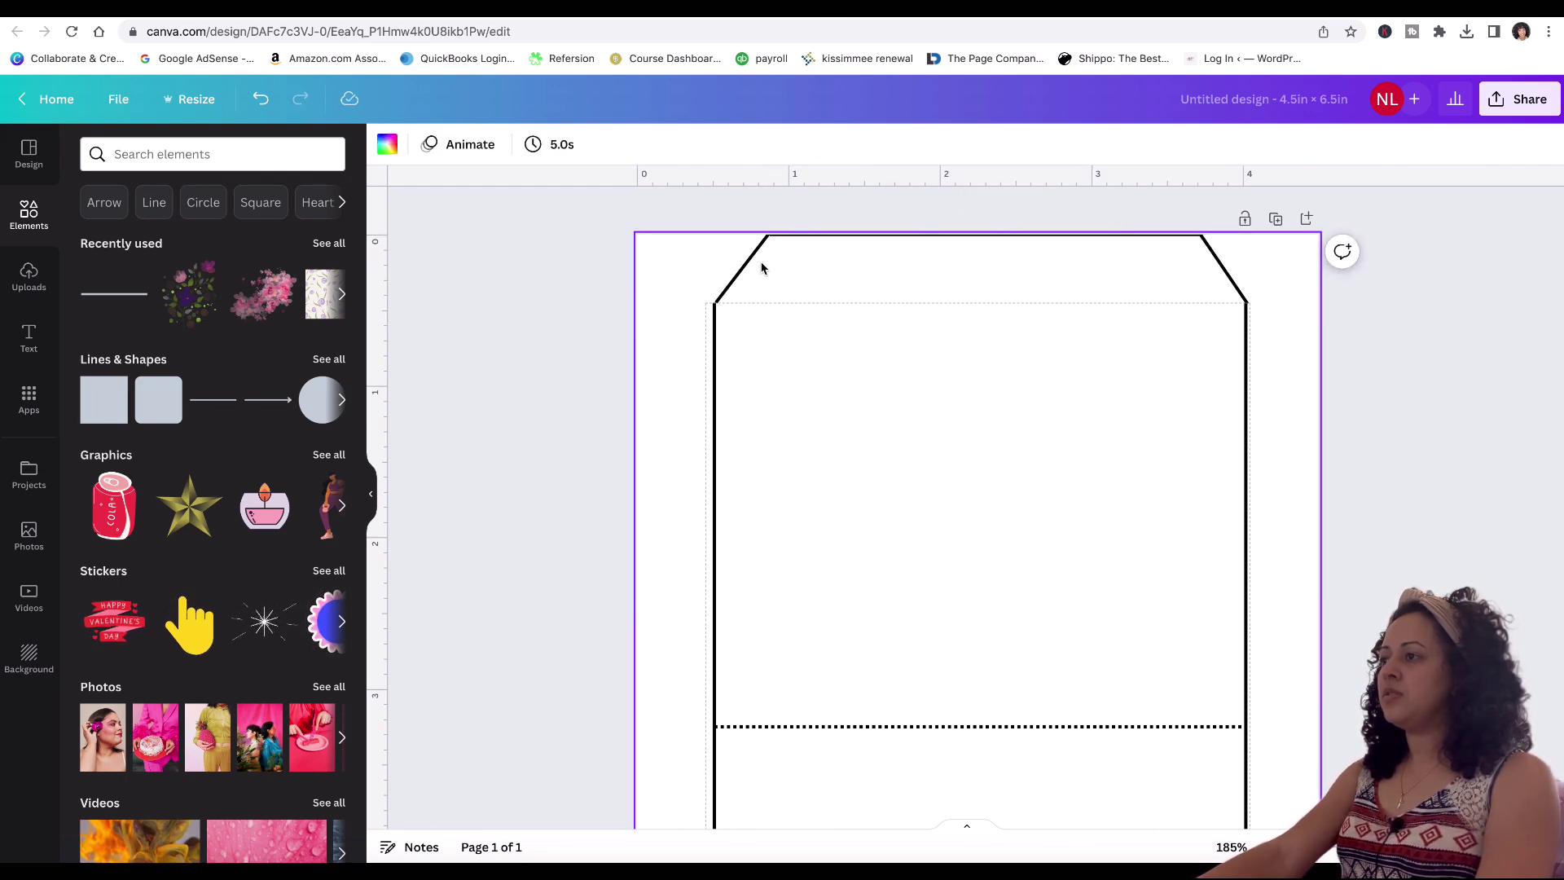
Step: Duplicate the dotted middle line and place the copy across the tops of the vertical lines, at the base of the flap
scroll(1170, 394, down, 2)
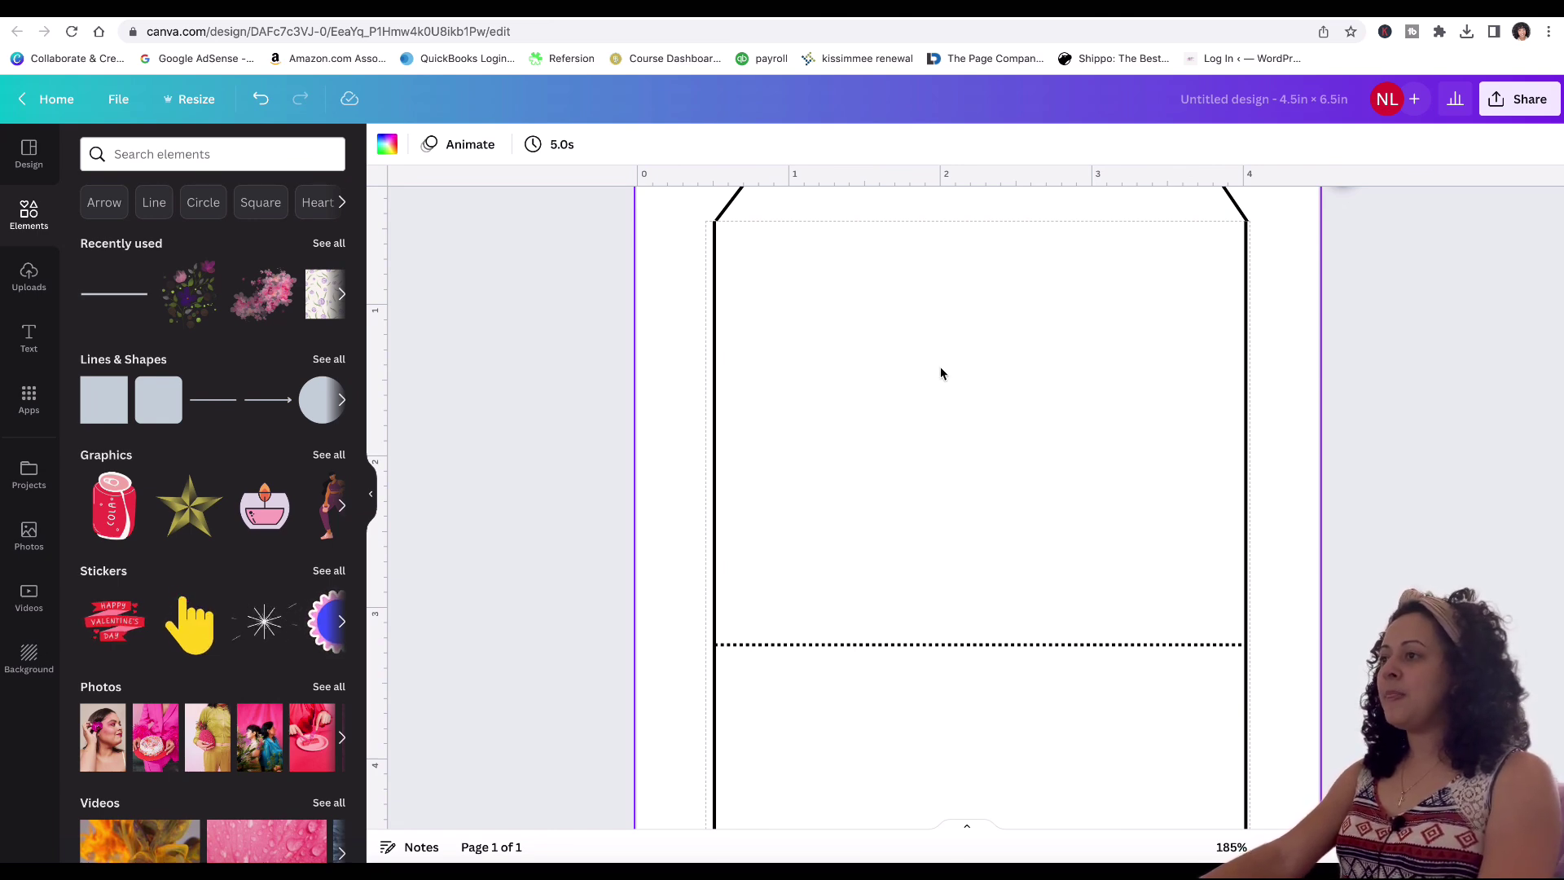
scroll(940, 362, down, 1)
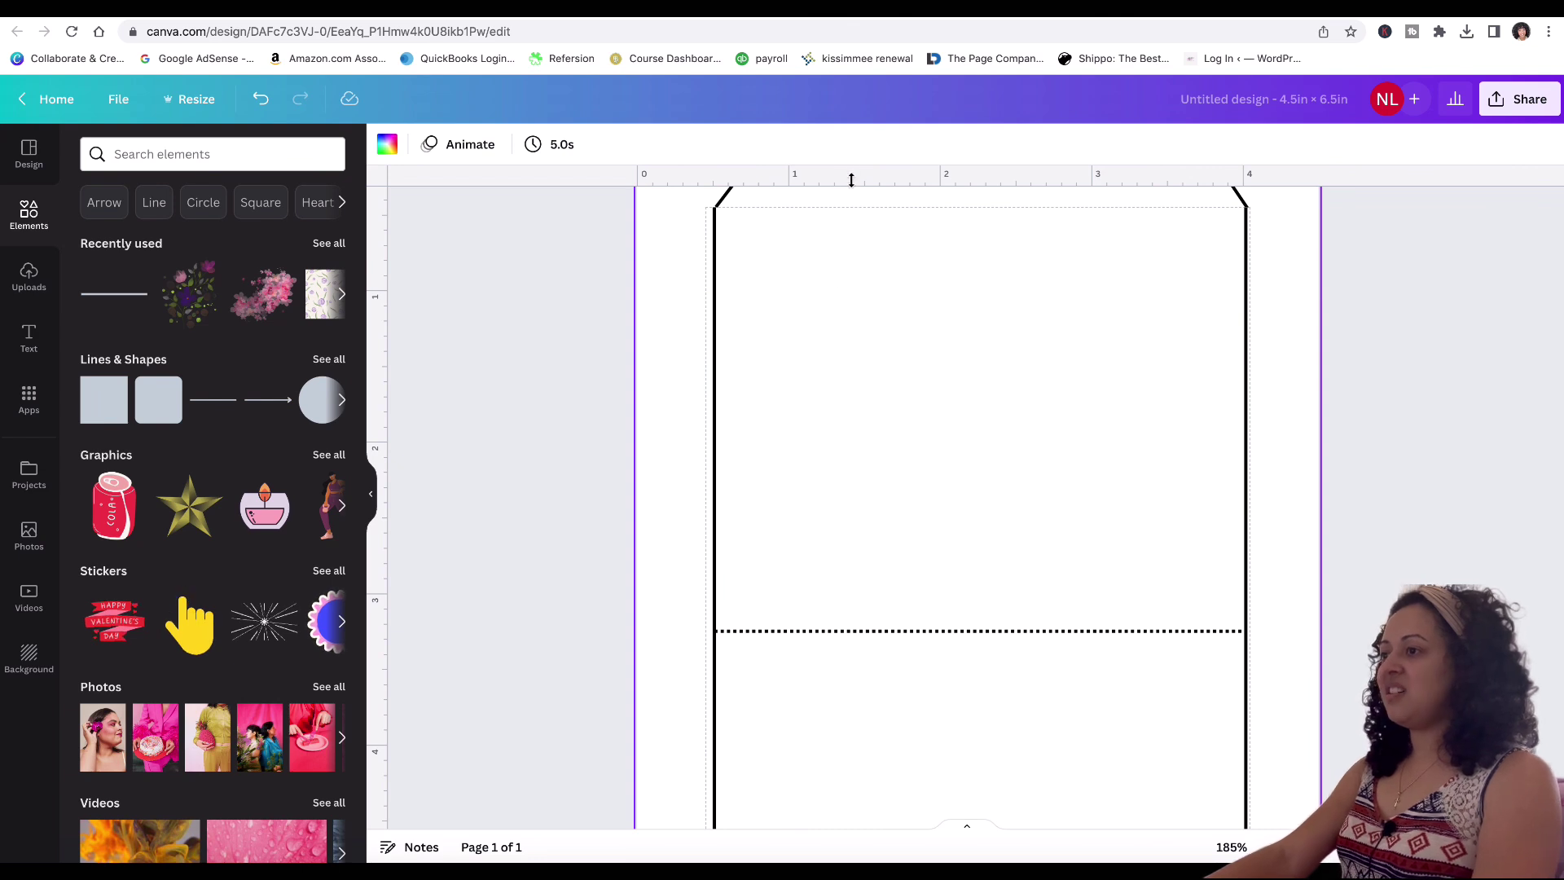
scroll(905, 368, up, 2)
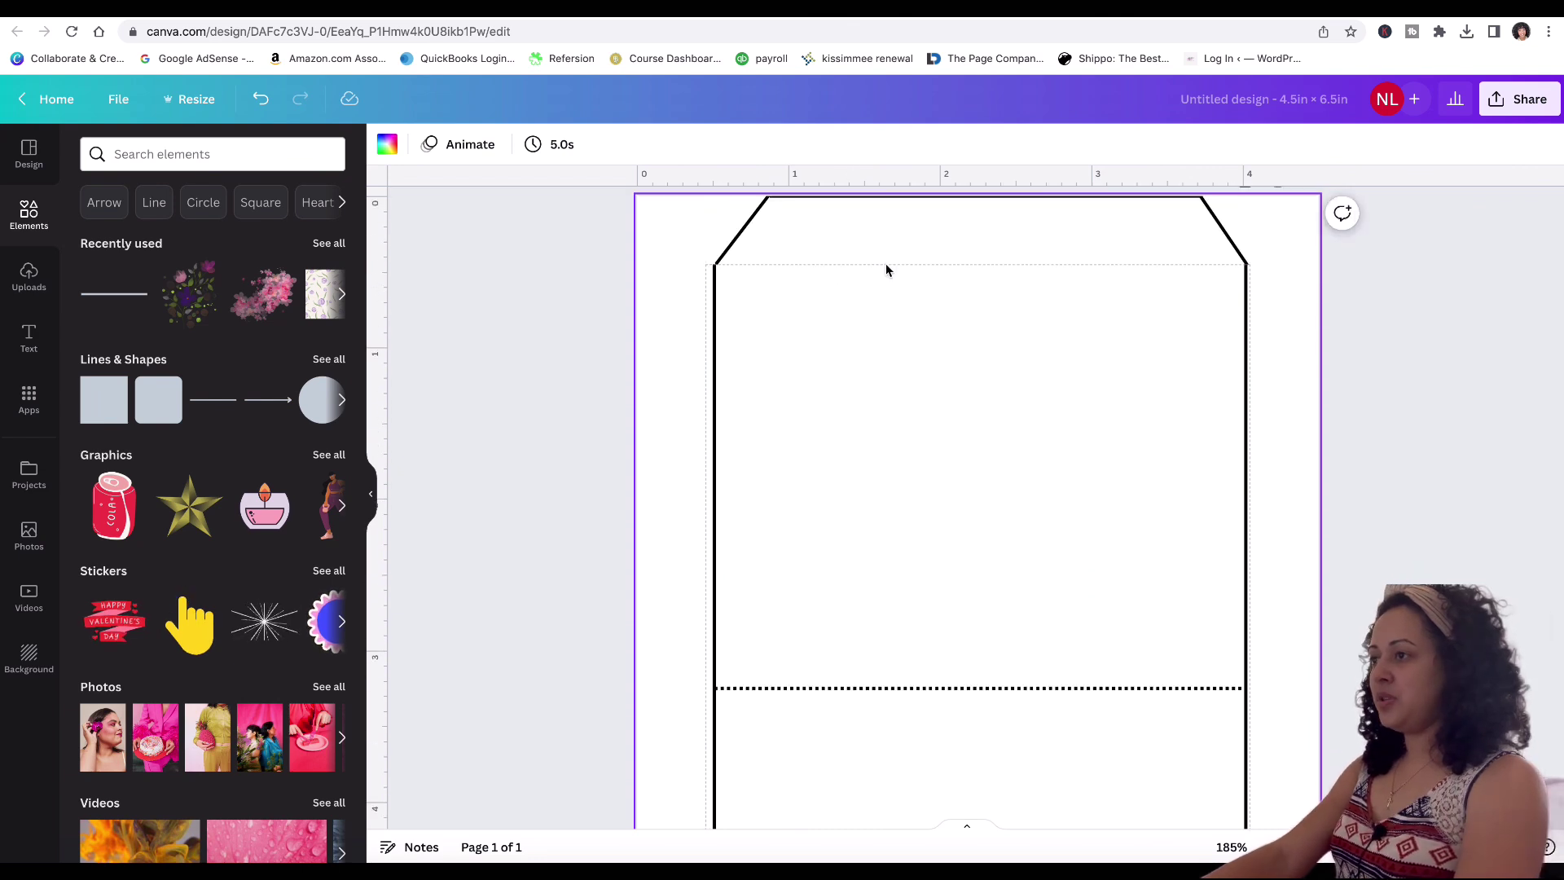
click(942, 689)
click(950, 644)
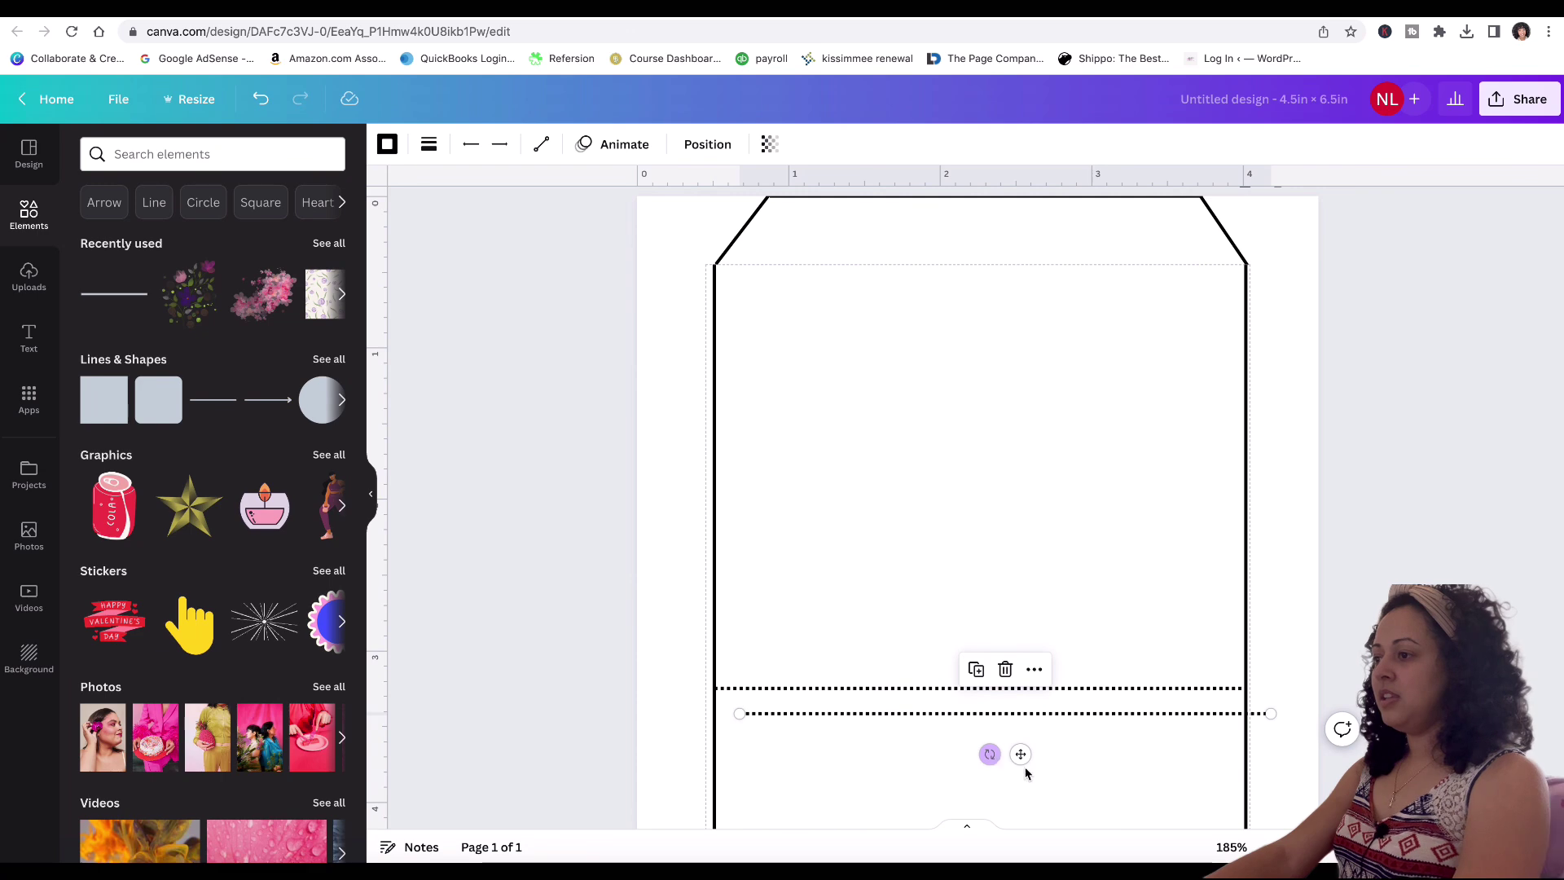
drag(1023, 752, 998, 309)
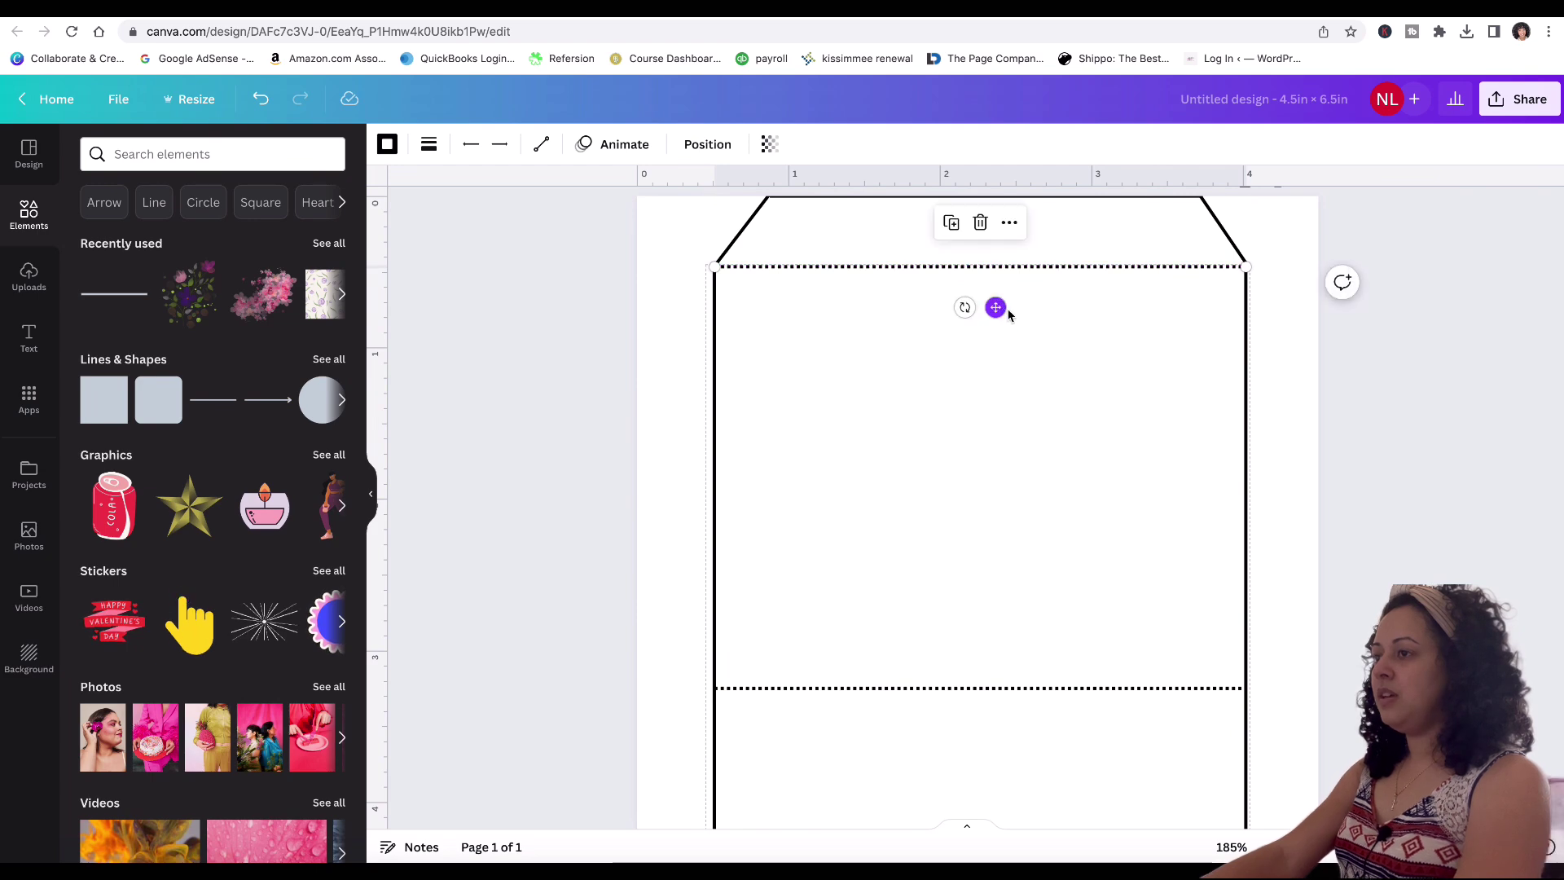
click(1058, 355)
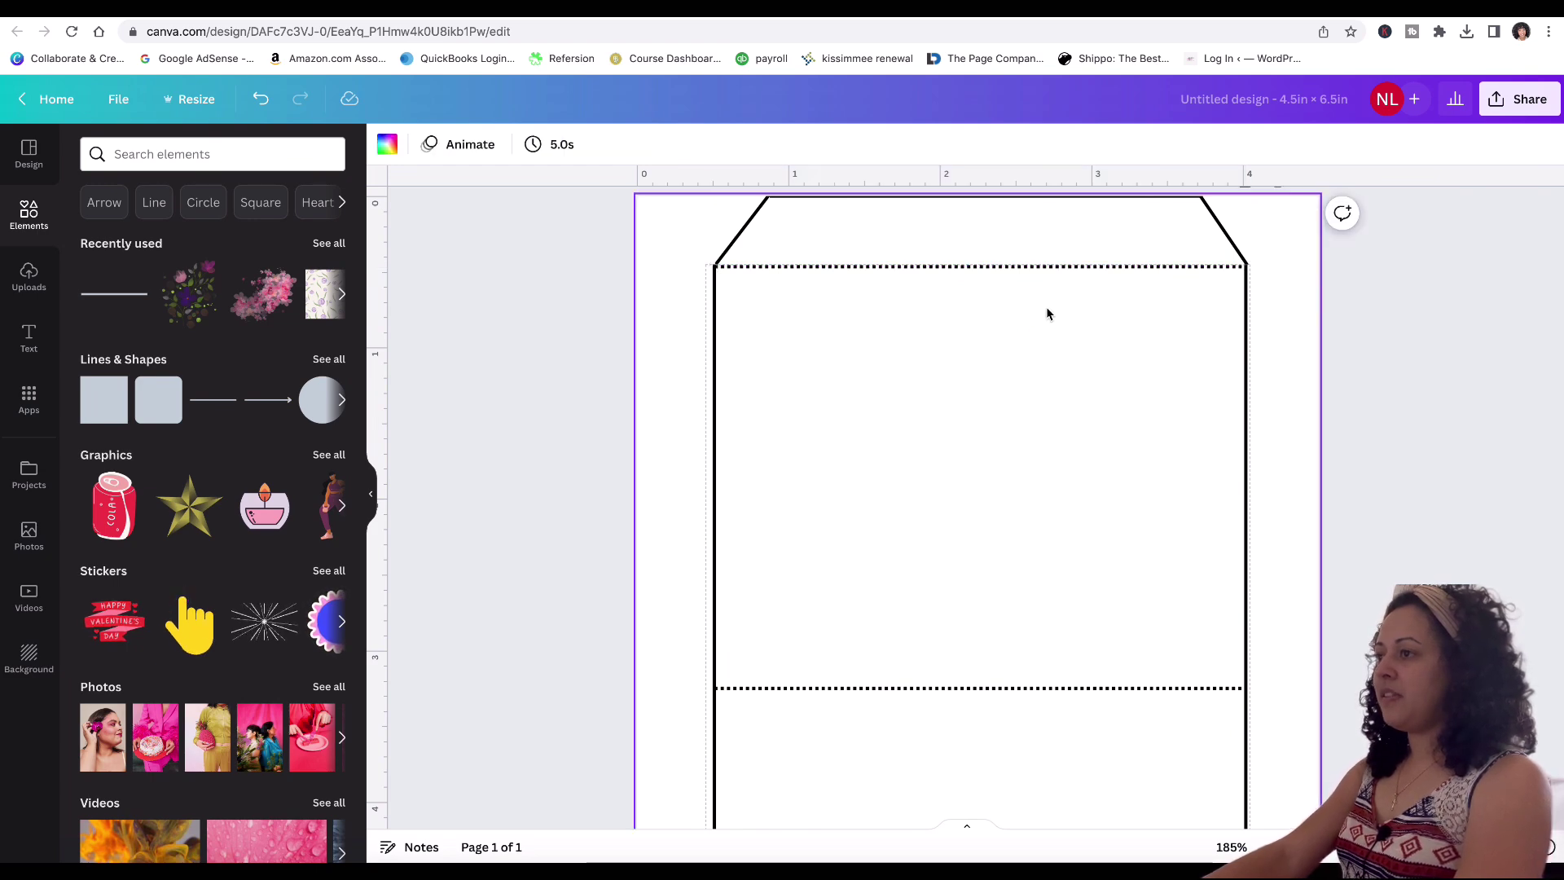
click(998, 266)
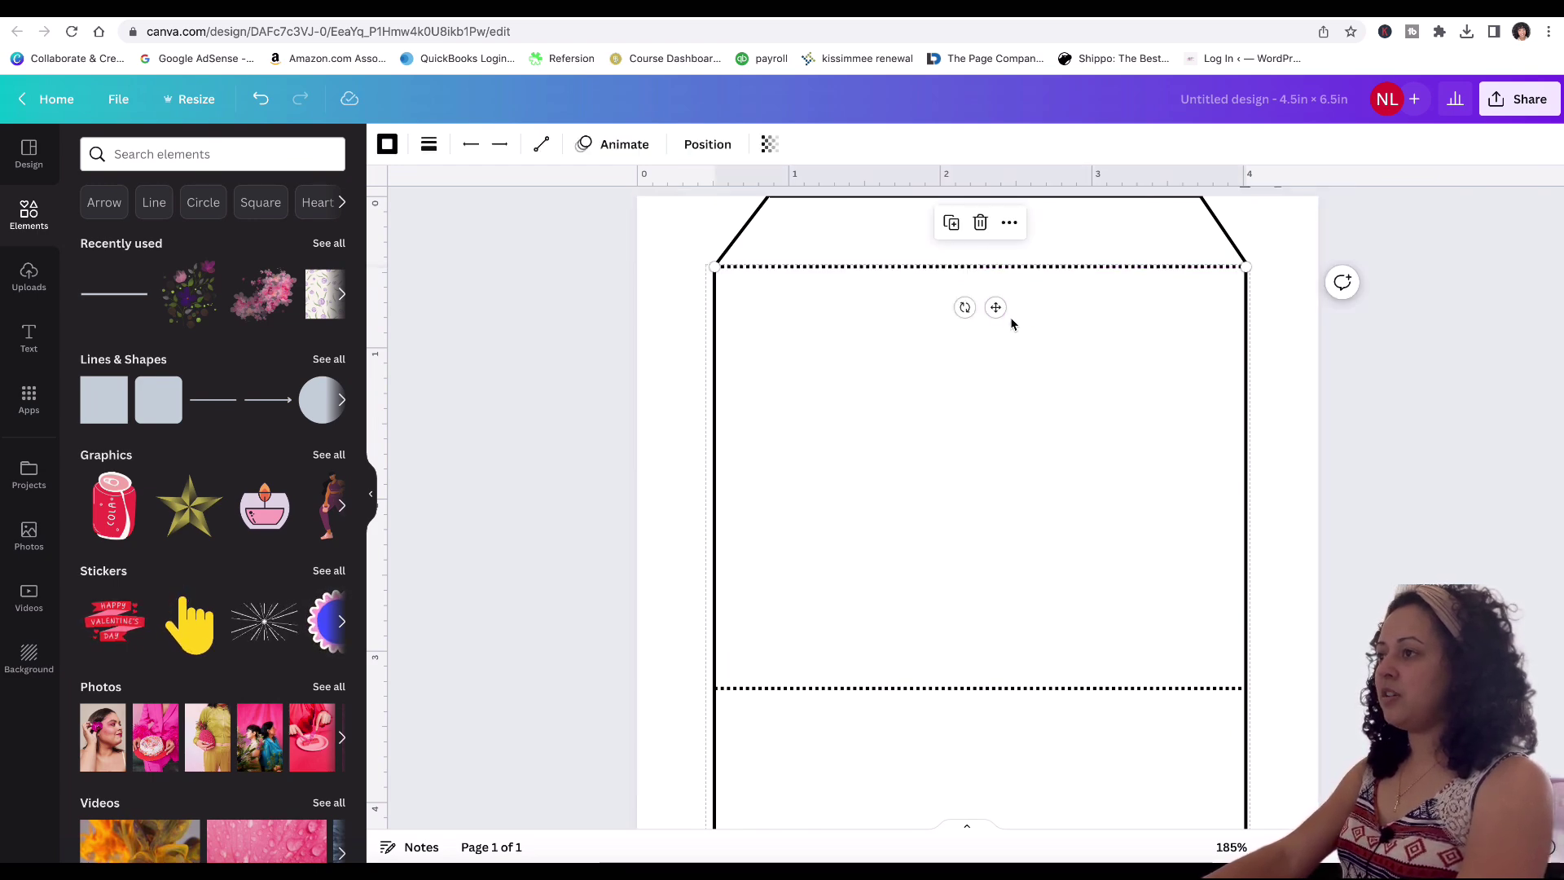
click(1244, 412)
scroll(1250, 326, down, 1)
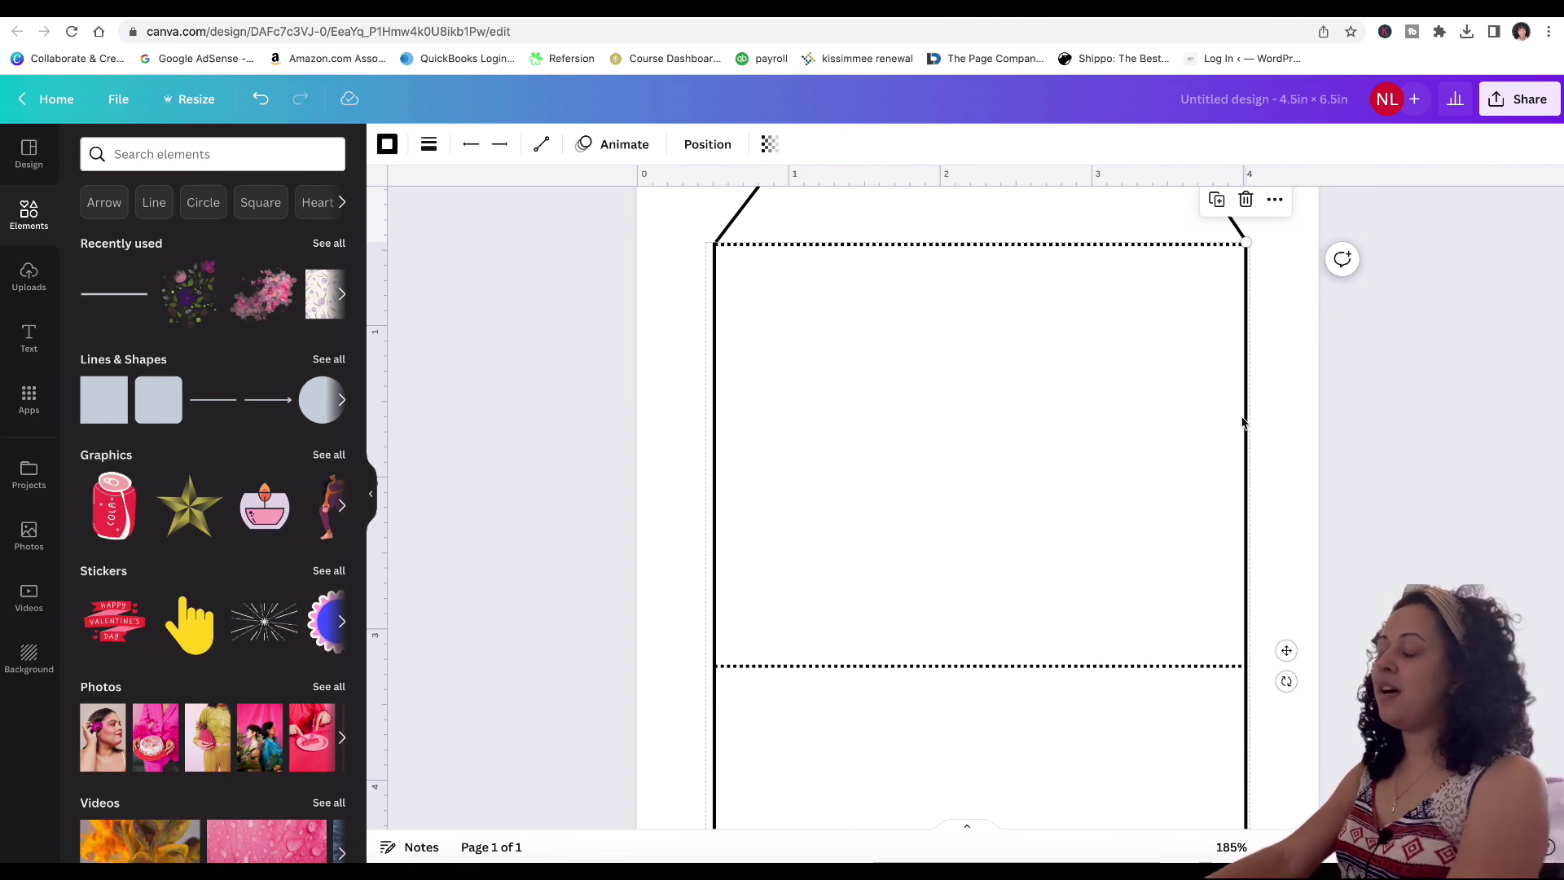
scroll(1242, 422, down, 1)
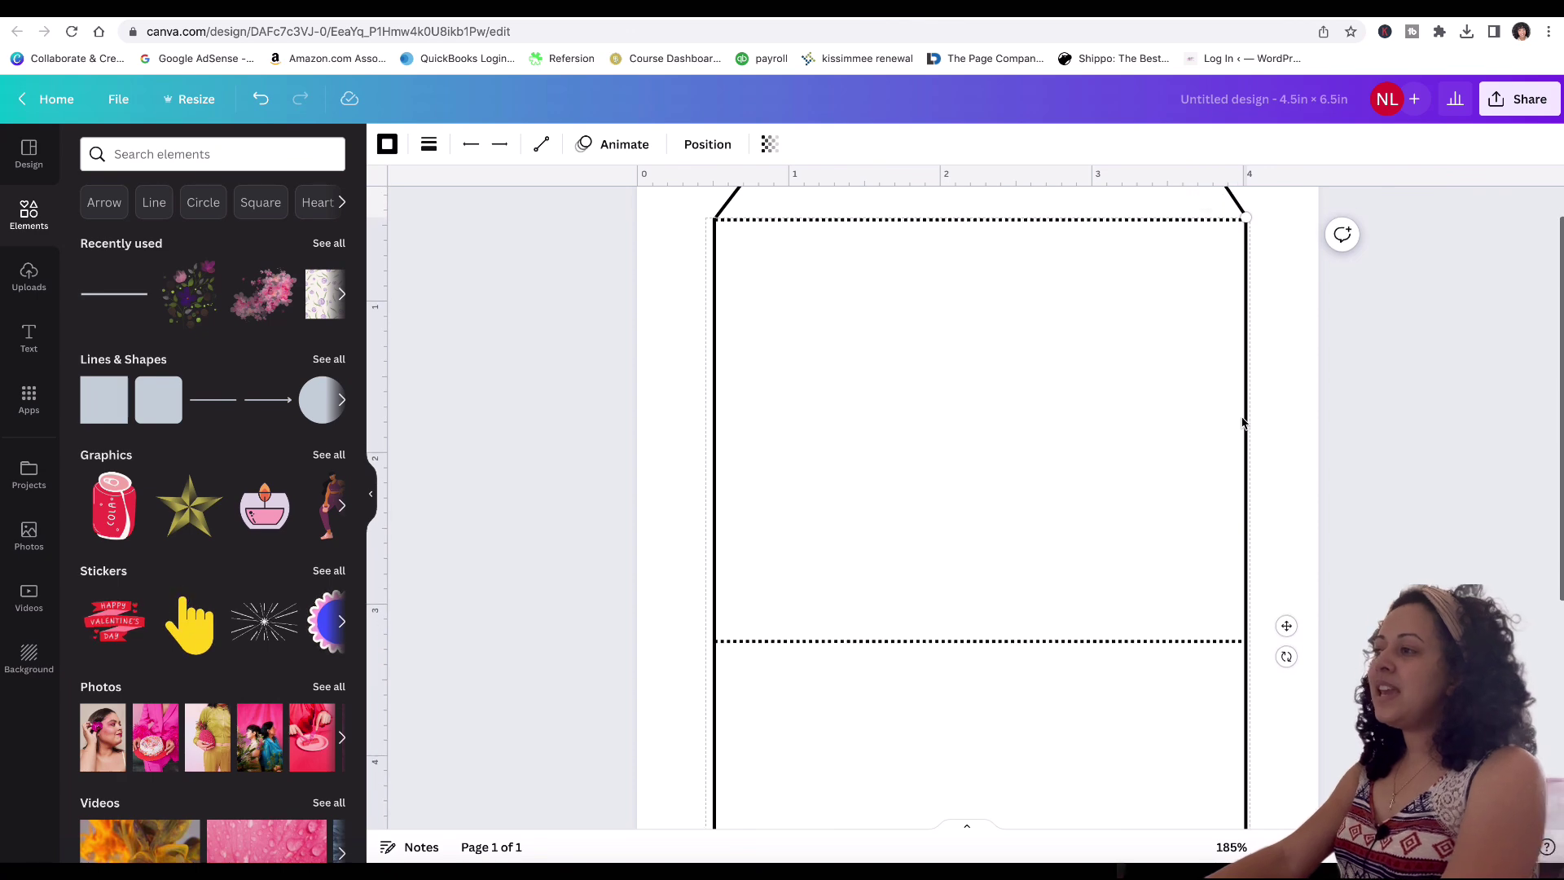
scroll(1242, 422, up, 3)
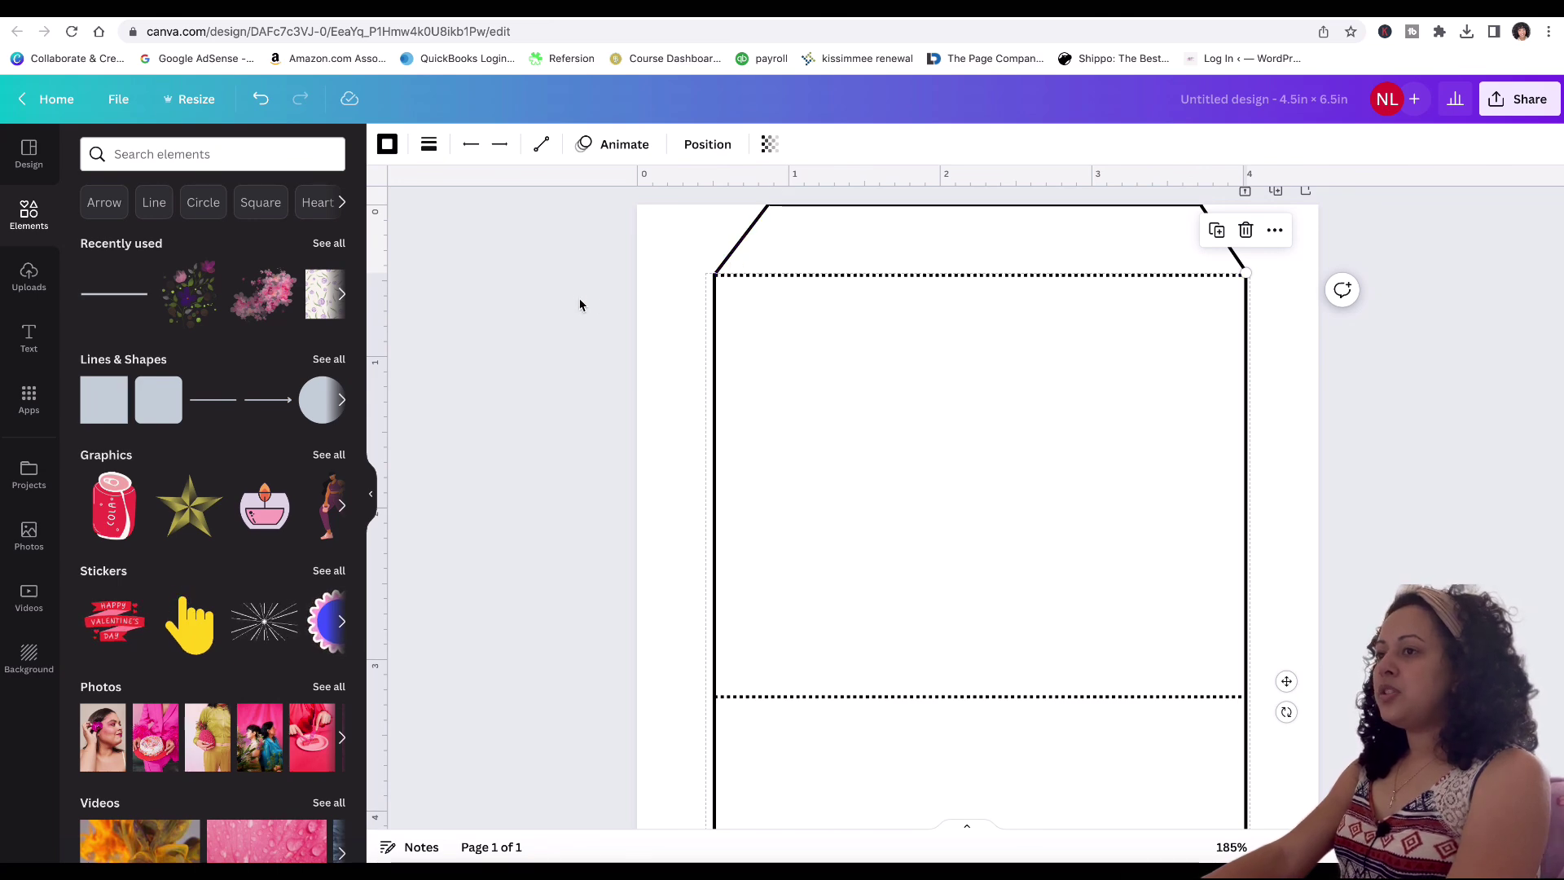
click(852, 279)
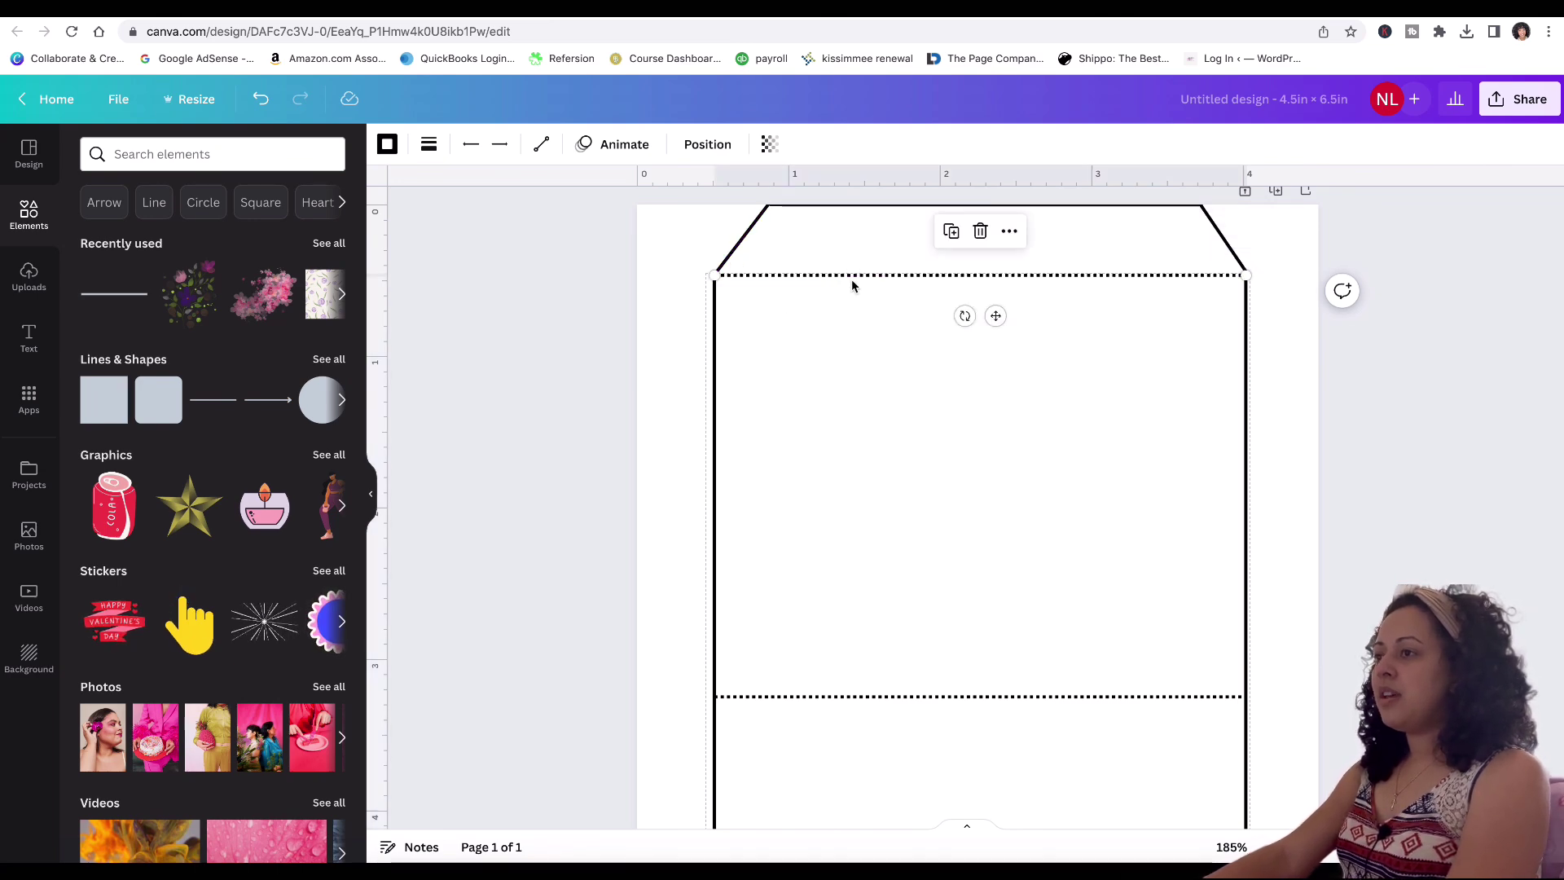
Step: Add a horizontal ruler guide just below the upper dotted line and move the middle dotted line down to about 3.5 in
scroll(714, 300, down, 1)
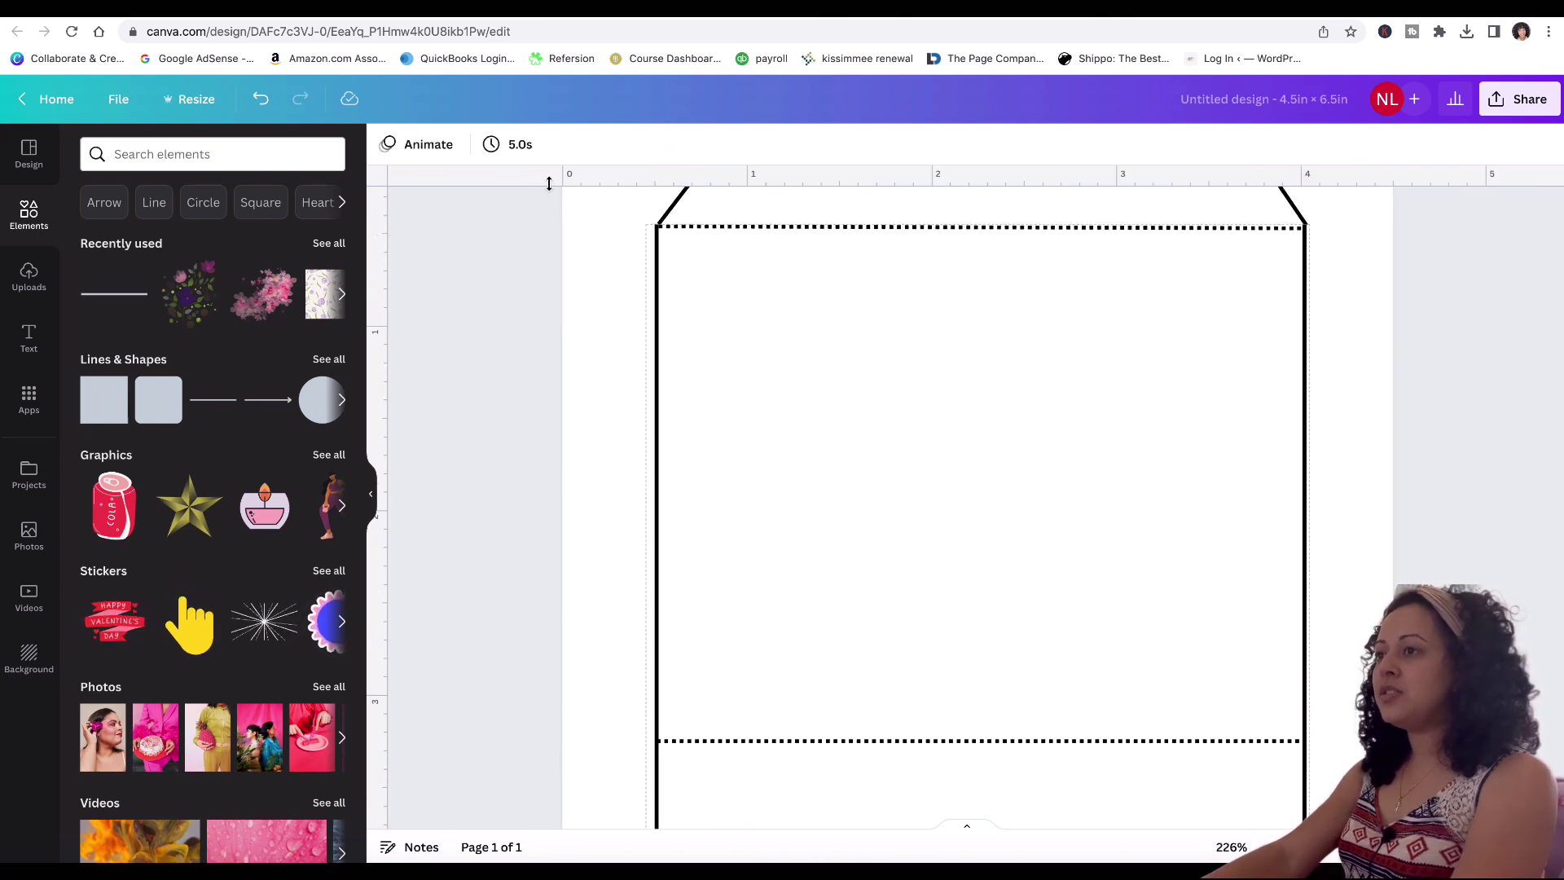
drag(549, 184, 545, 230)
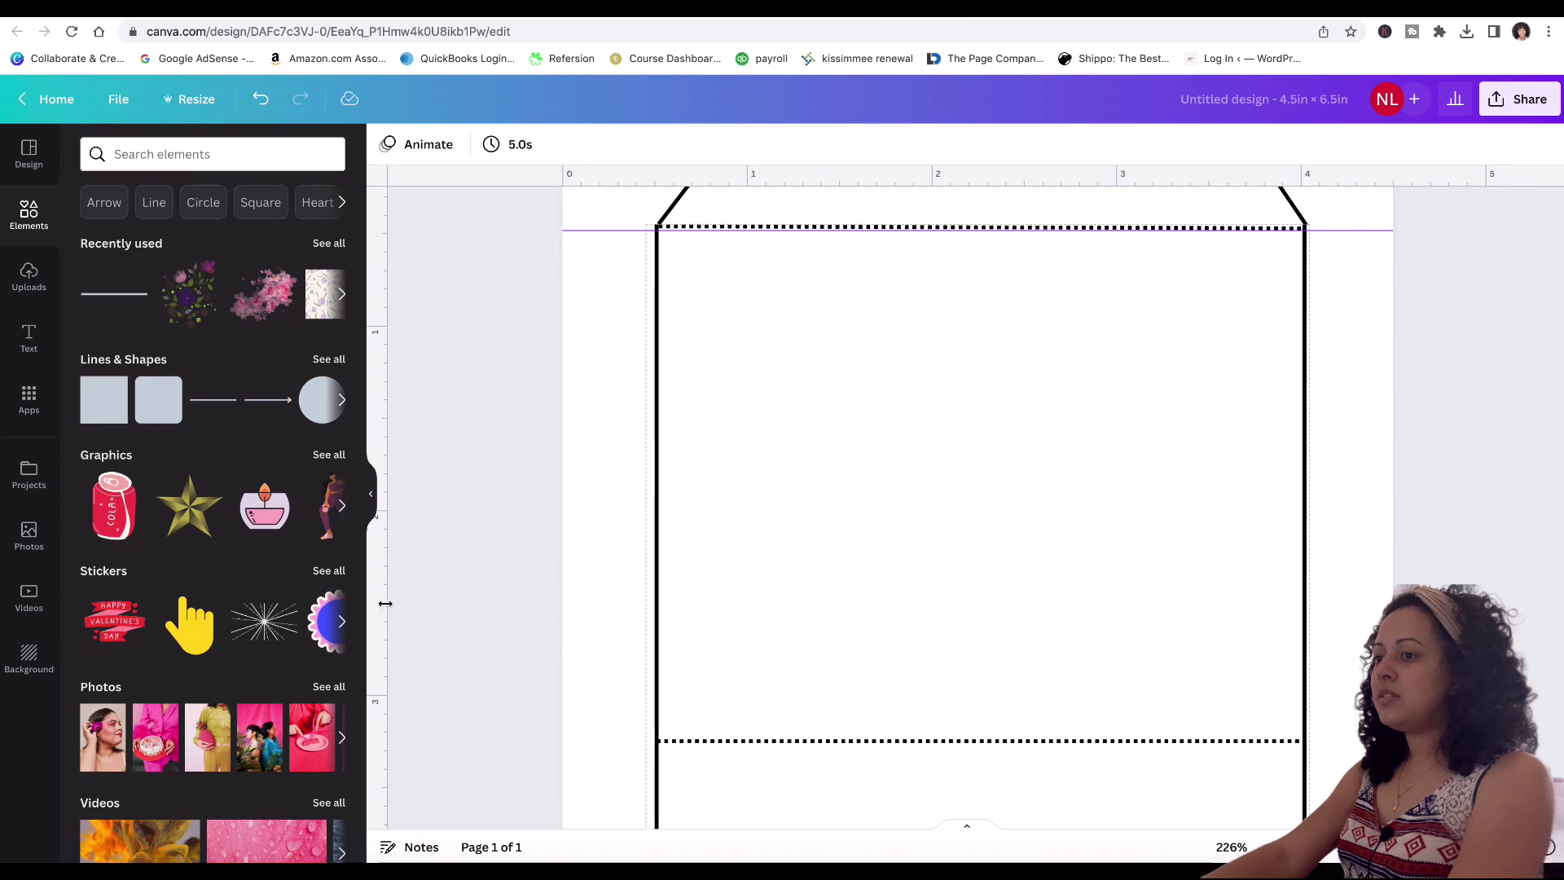
scroll(967, 492, down, 3)
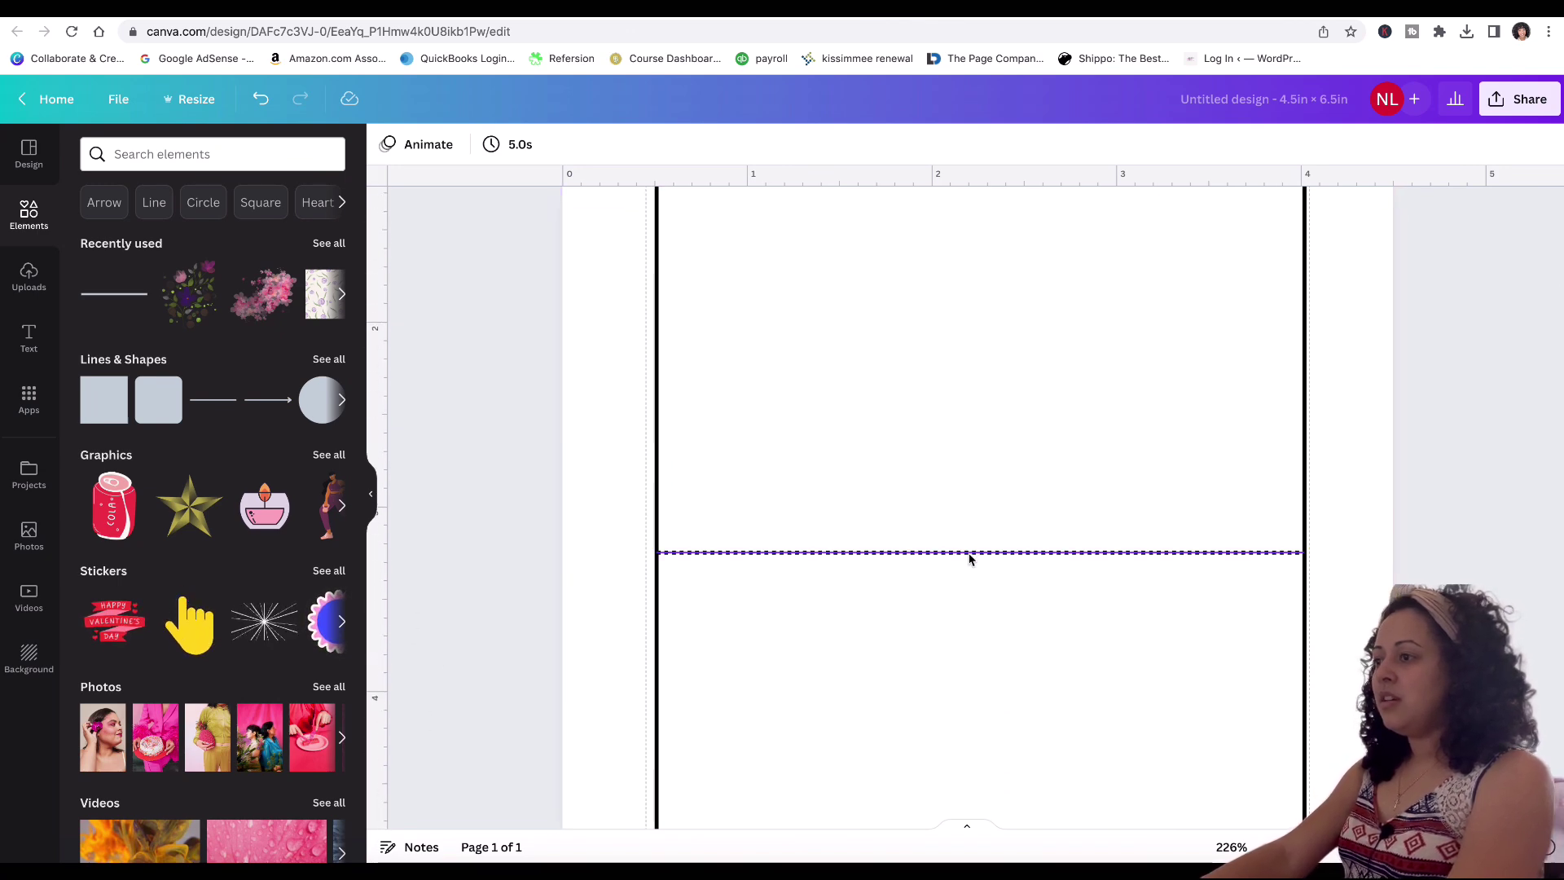
drag(968, 555, 971, 607)
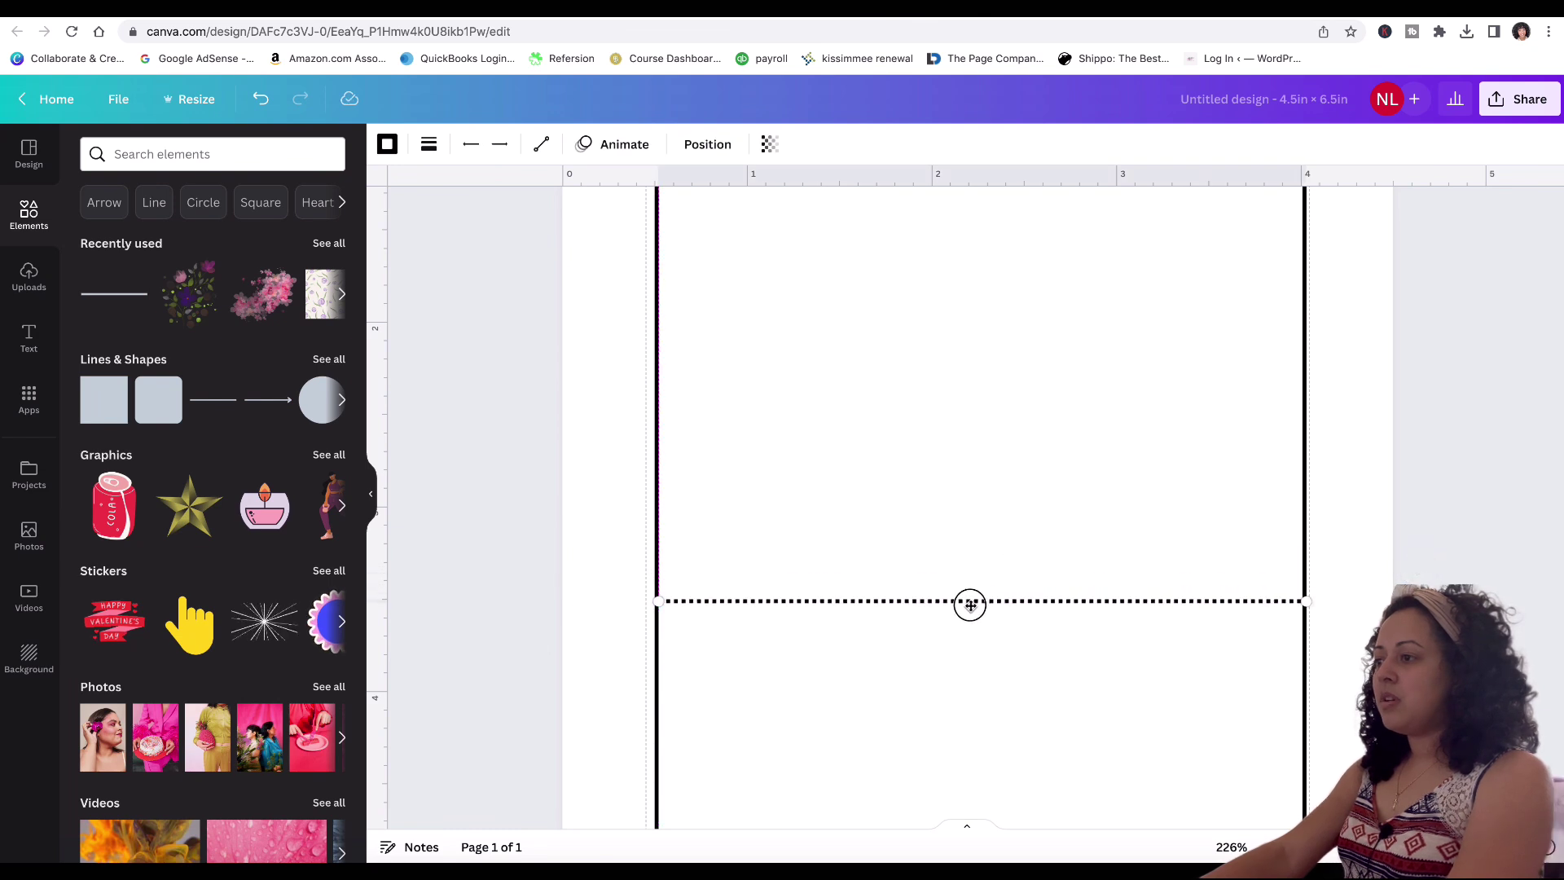
Step: Extend the lower ends of both vertical lines down to the page's bottom edge
scroll(1181, 698, down, 5)
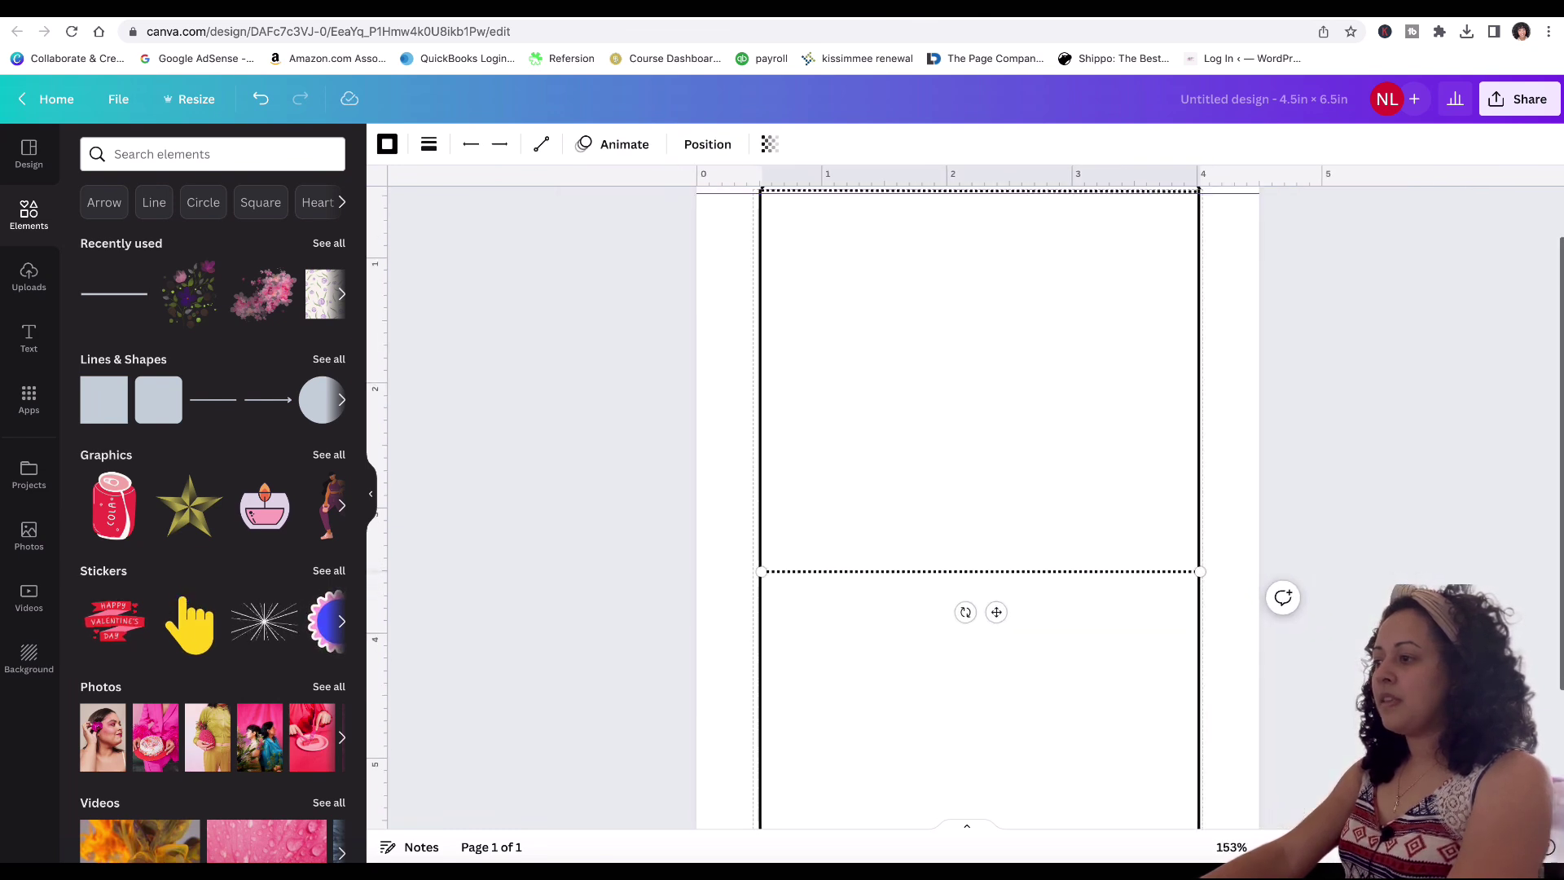
scroll(1182, 703, down, 2)
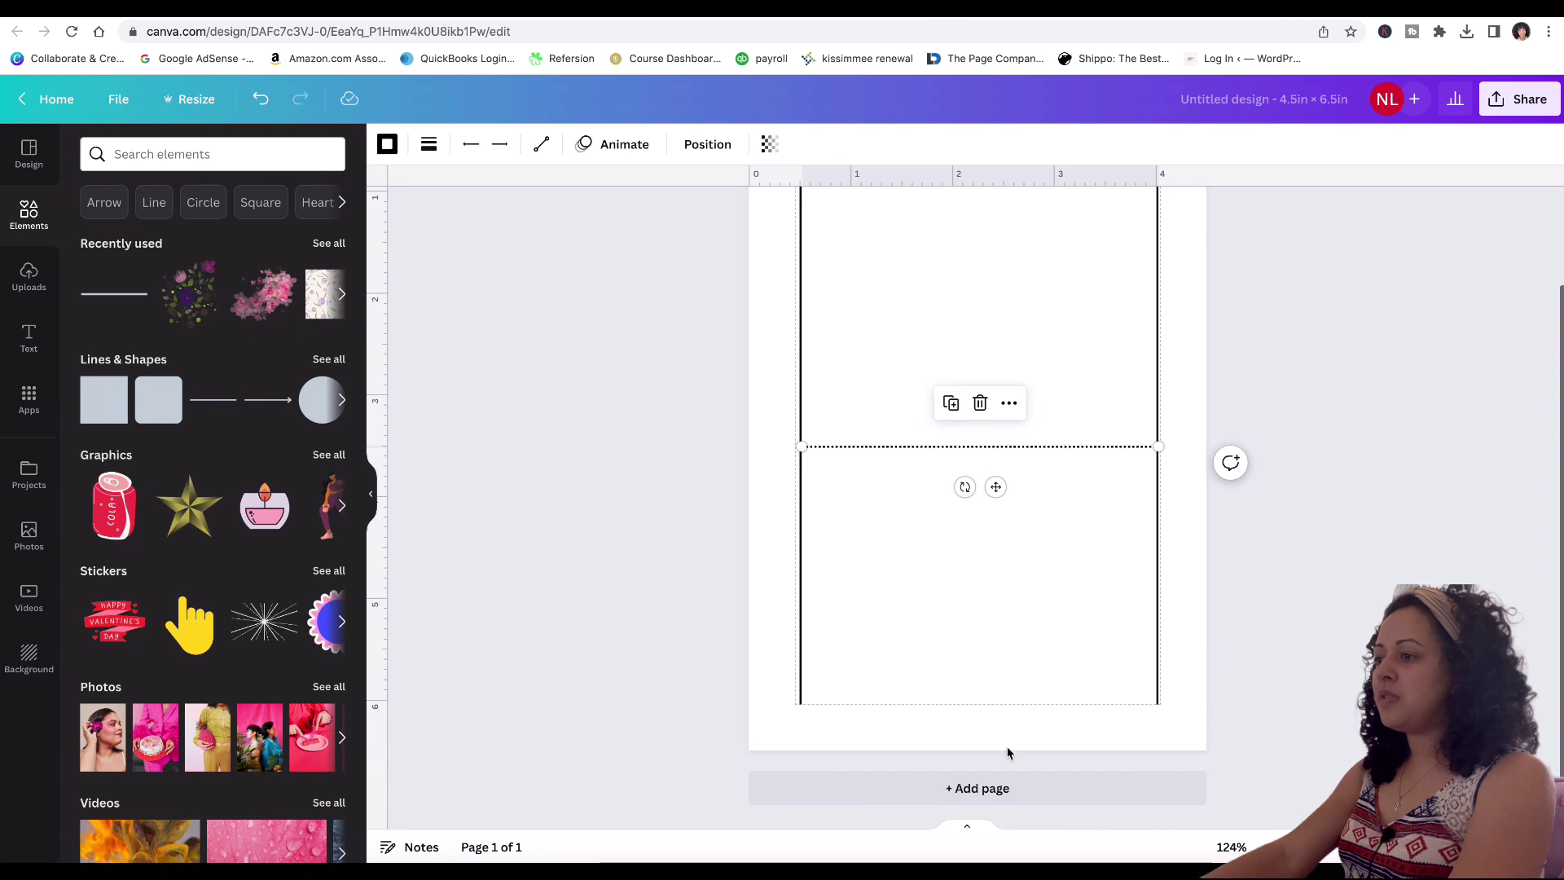
click(798, 705)
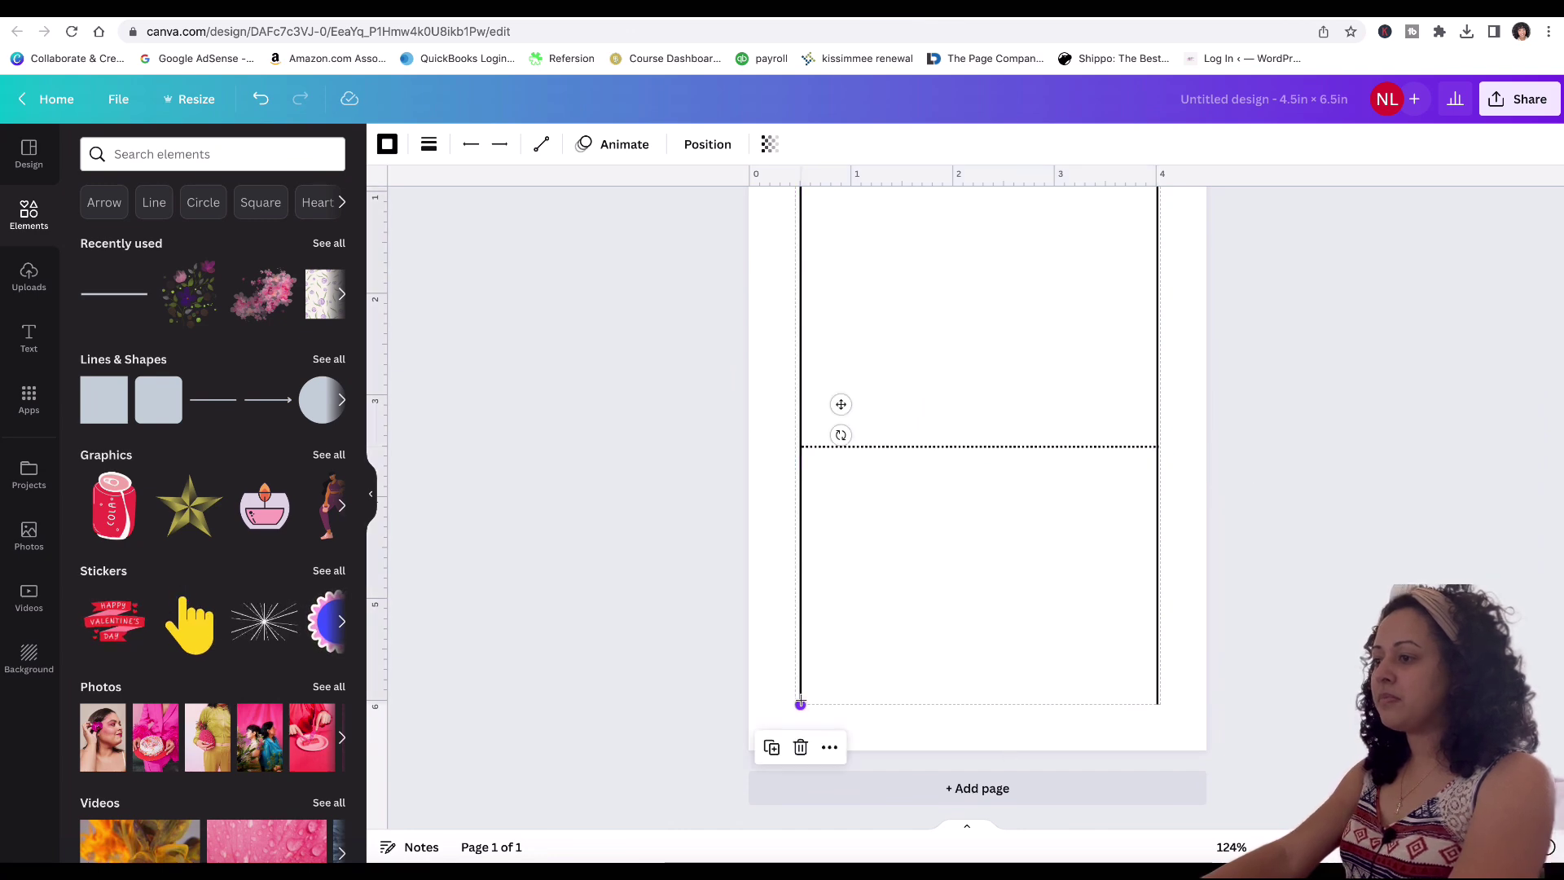
drag(799, 708, 799, 747)
click(1157, 703)
drag(1157, 709, 1159, 746)
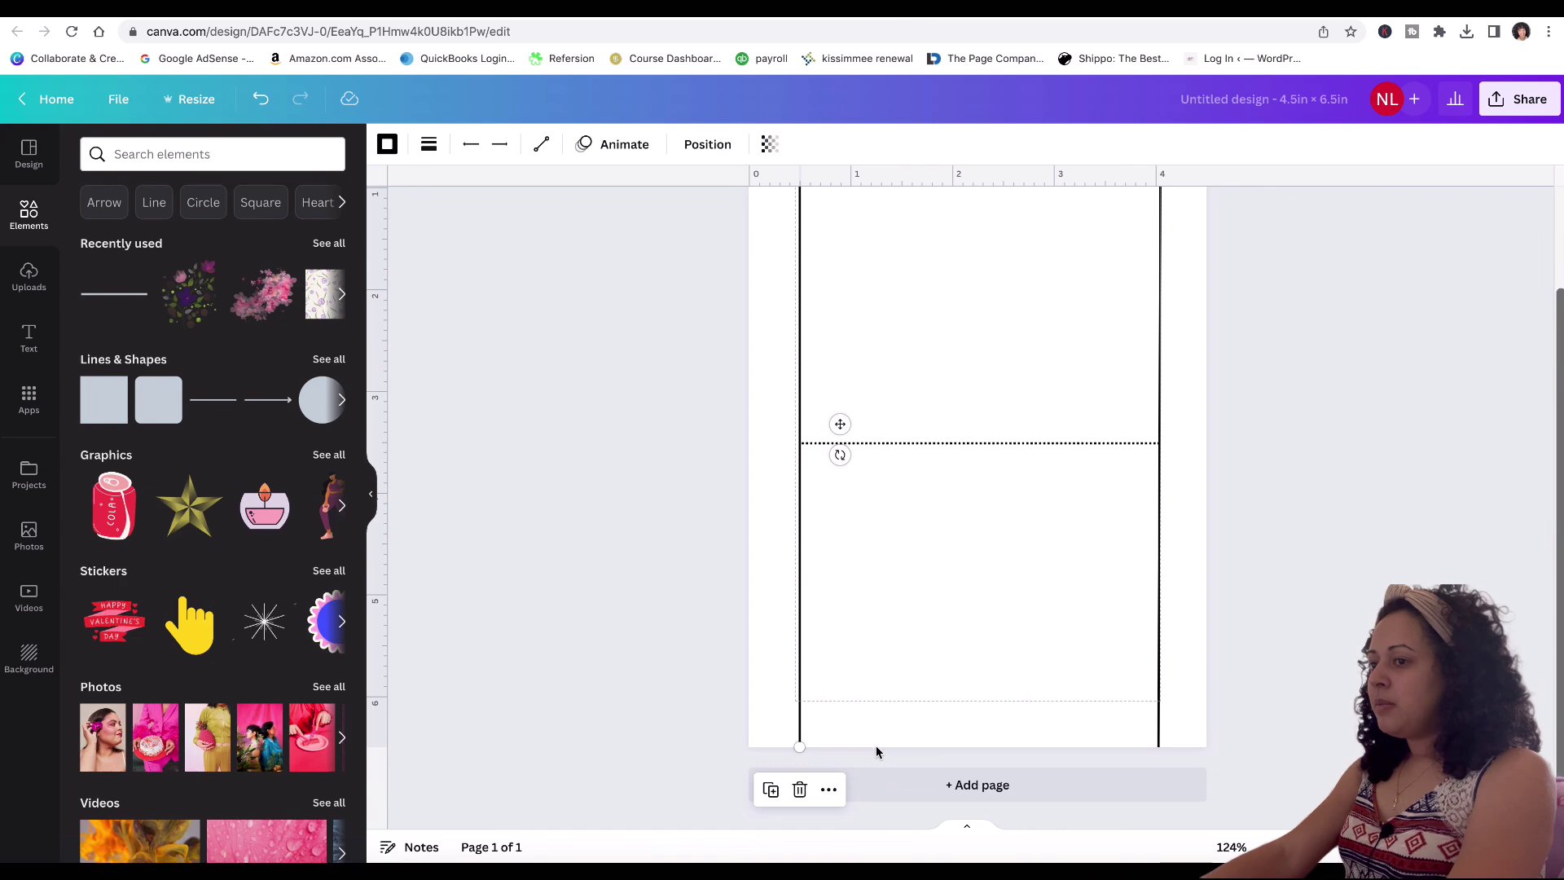
click(961, 627)
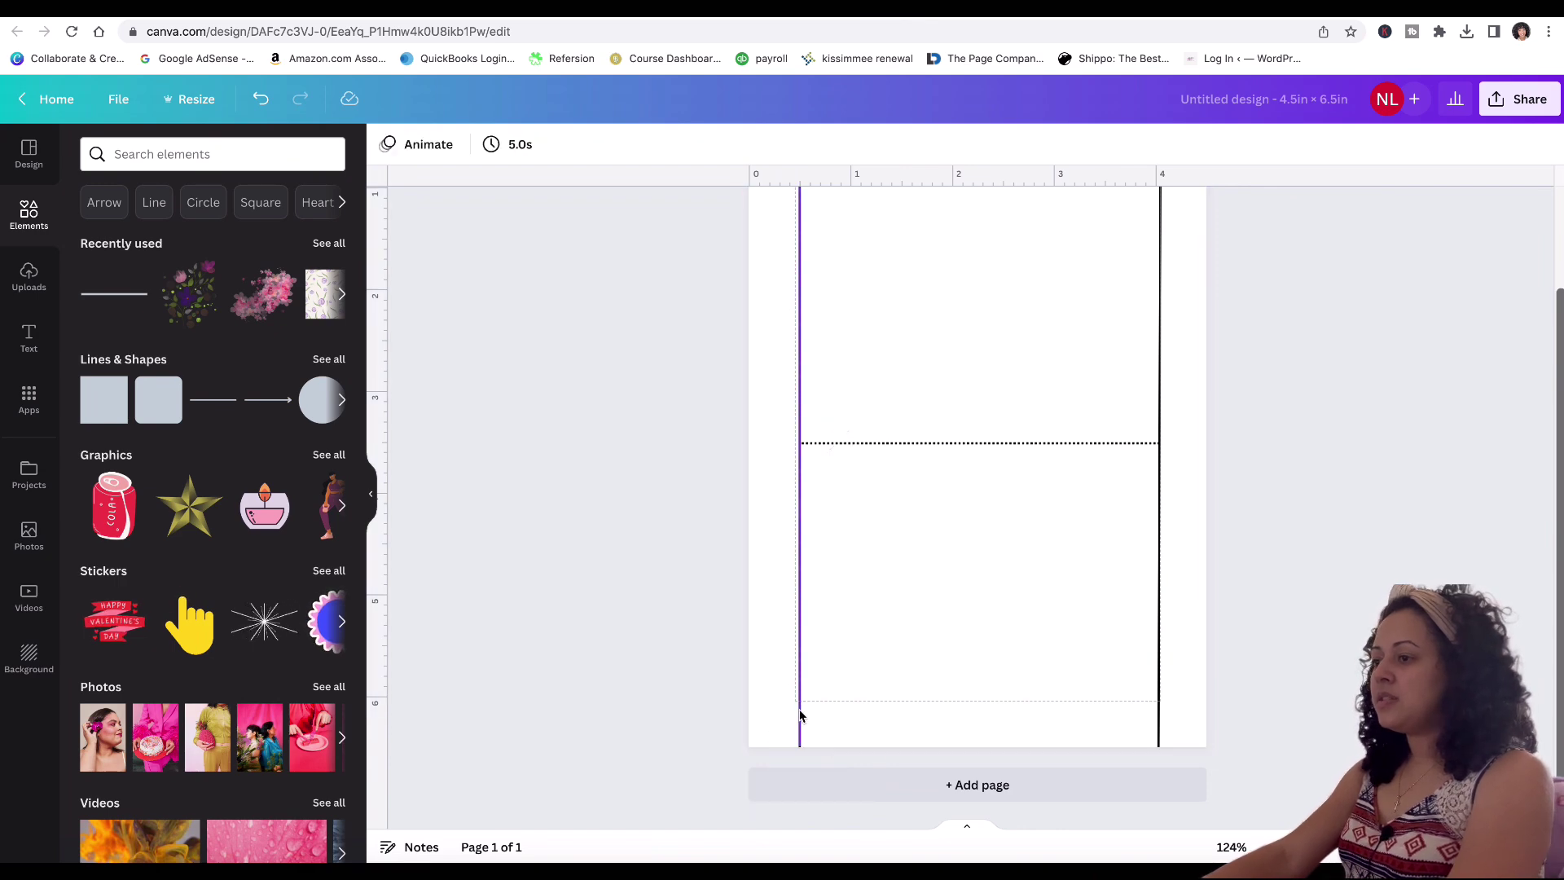
Step: Set the middle dotted line aside at about 6 in and position the horizontal guide at about 3.5 in
drag(946, 440, 943, 569)
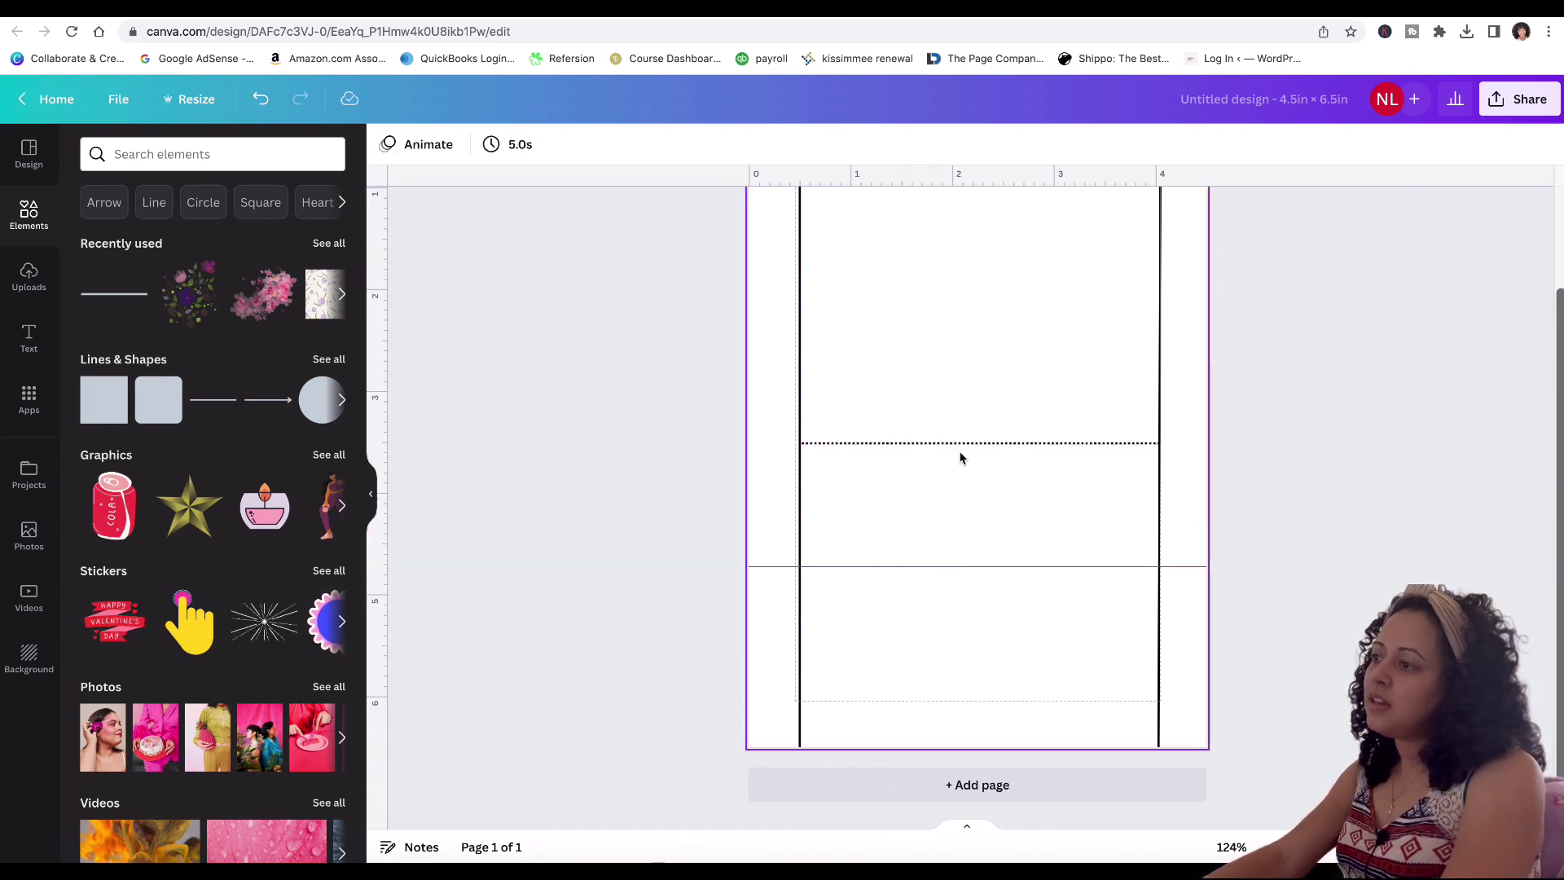
drag(959, 443, 960, 698)
drag(951, 562, 883, 444)
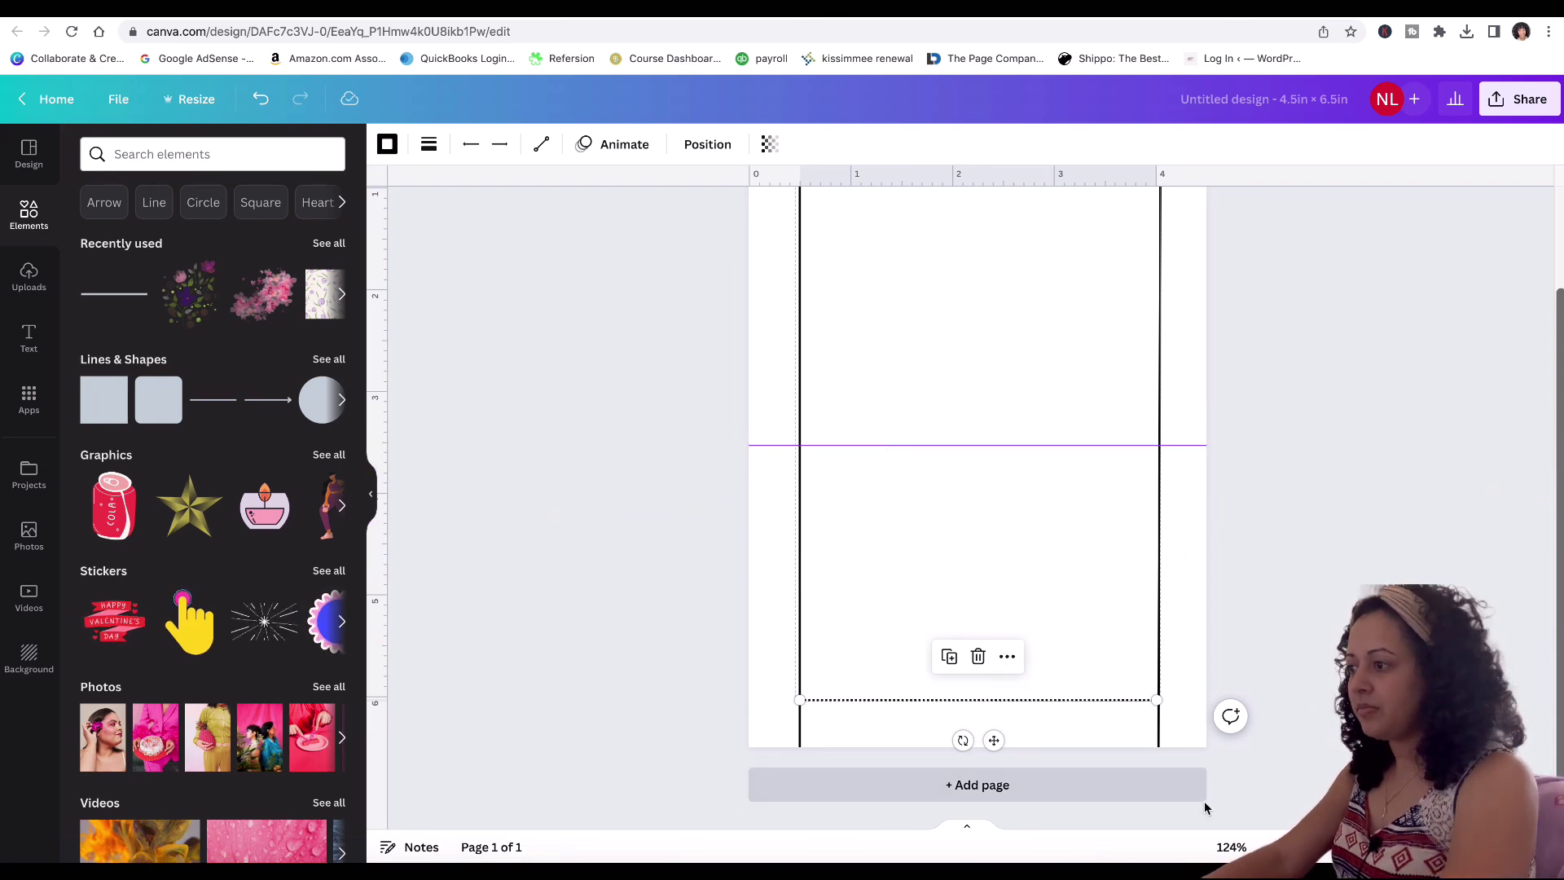
scroll(977, 505, up, 1)
drag(1047, 534, 1039, 523)
scroll(978, 500, up, 5)
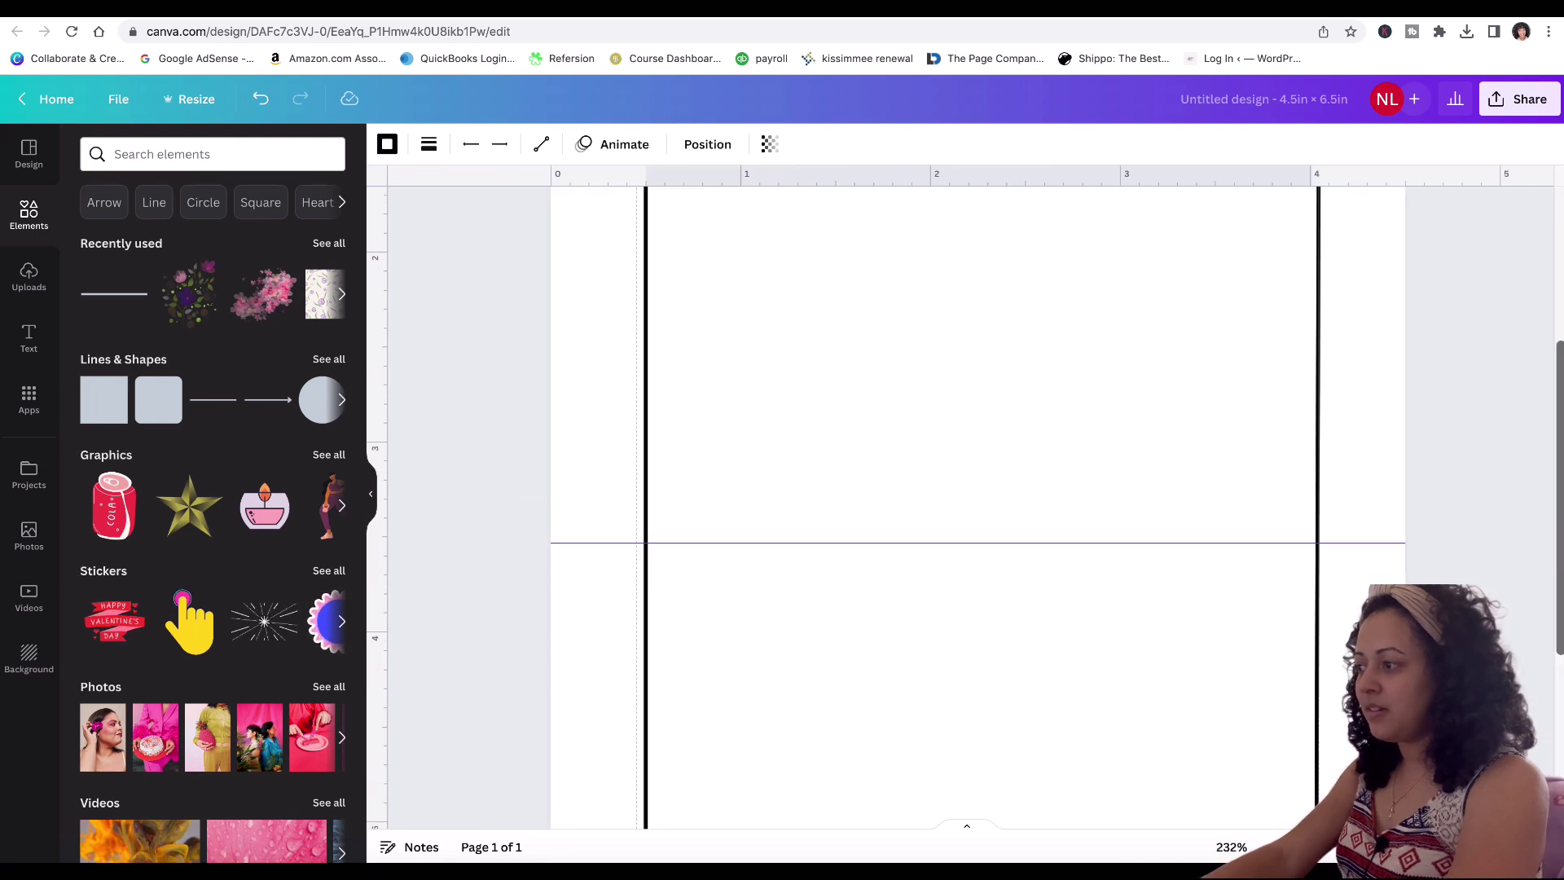
drag(876, 543, 876, 540)
Step: Move the dotted line back up onto the horizontal guide, aligned between the two vertical lines
scroll(935, 593, down, 4)
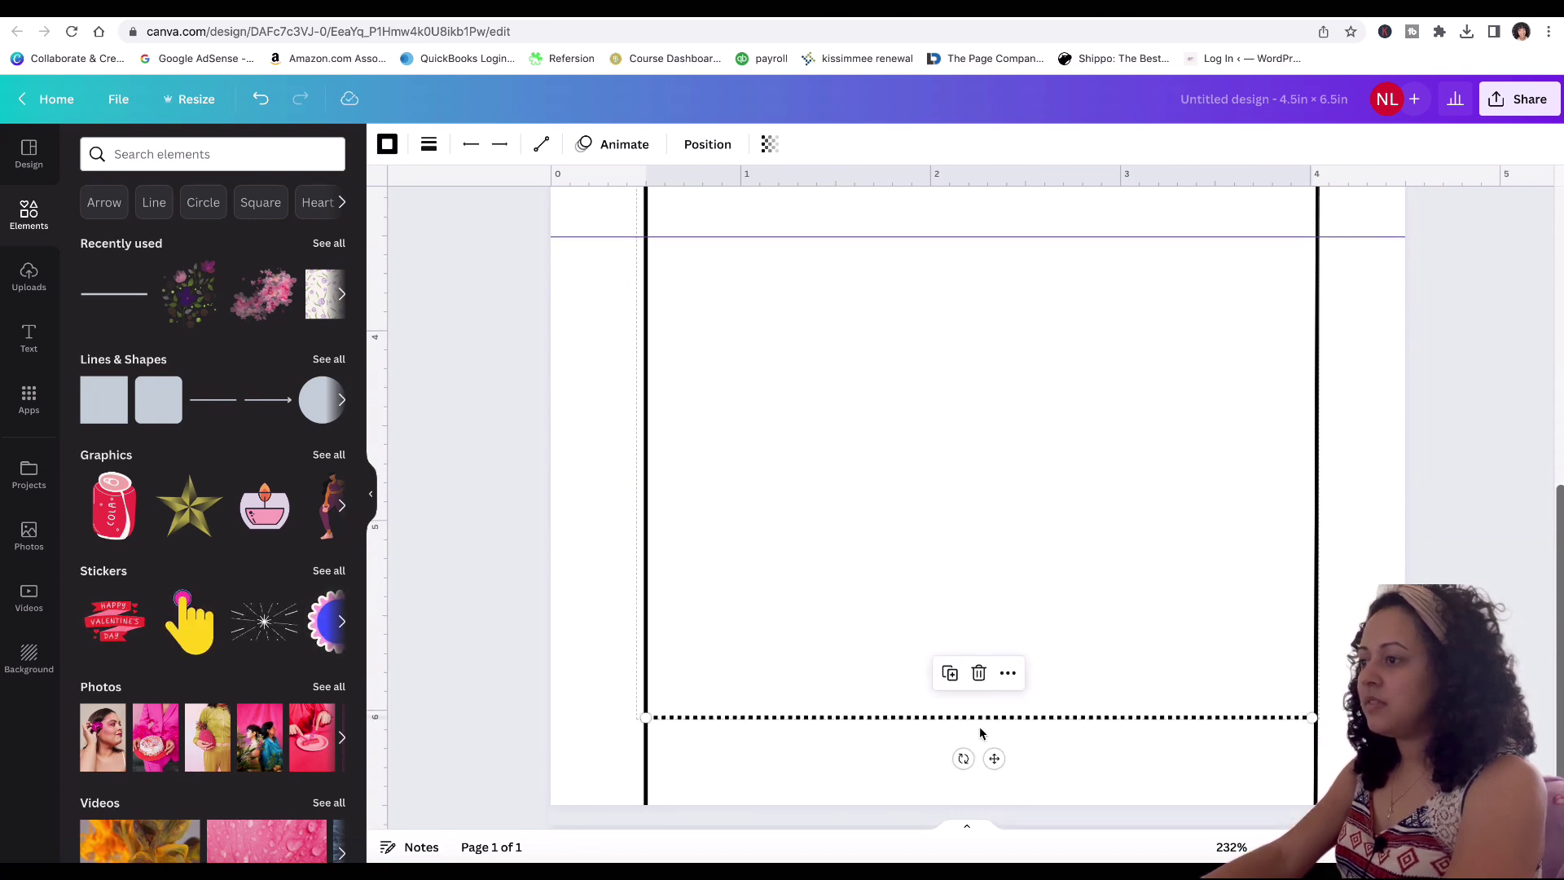
drag(984, 721, 970, 332)
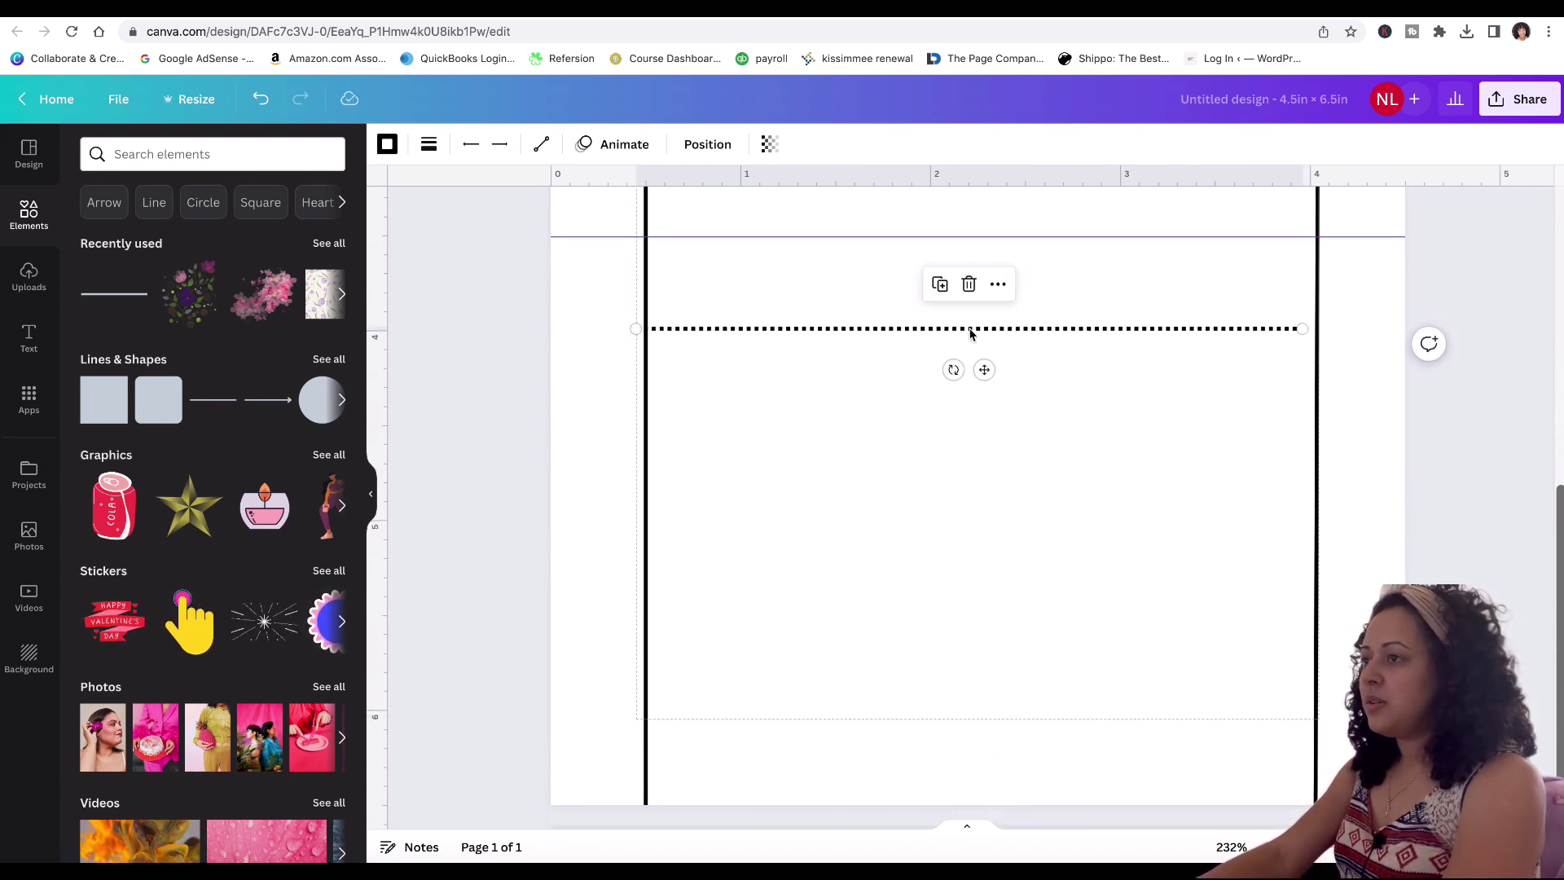
scroll(970, 335, up, 1)
scroll(971, 335, up, 1)
drag(984, 457, 999, 364)
click(1075, 486)
scroll(1406, 328, up, 2)
key(super+alt+0)
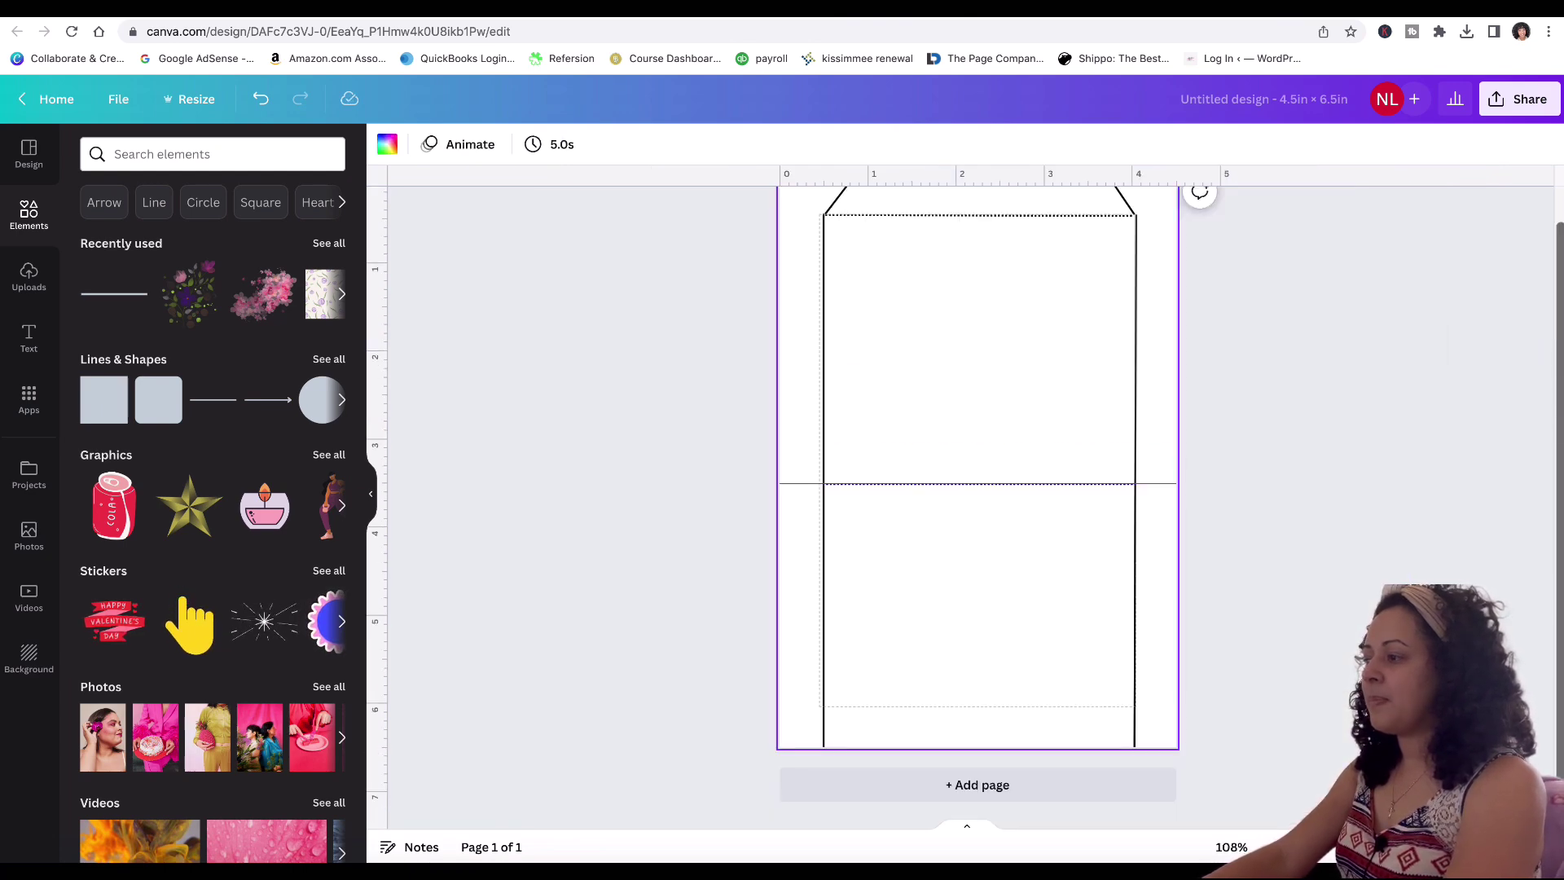
Step: Remove the horizontal ruler guide at about 3.5 in from the page
scroll(1269, 683, up, 1)
drag(1158, 540, 1148, 160)
click(1307, 517)
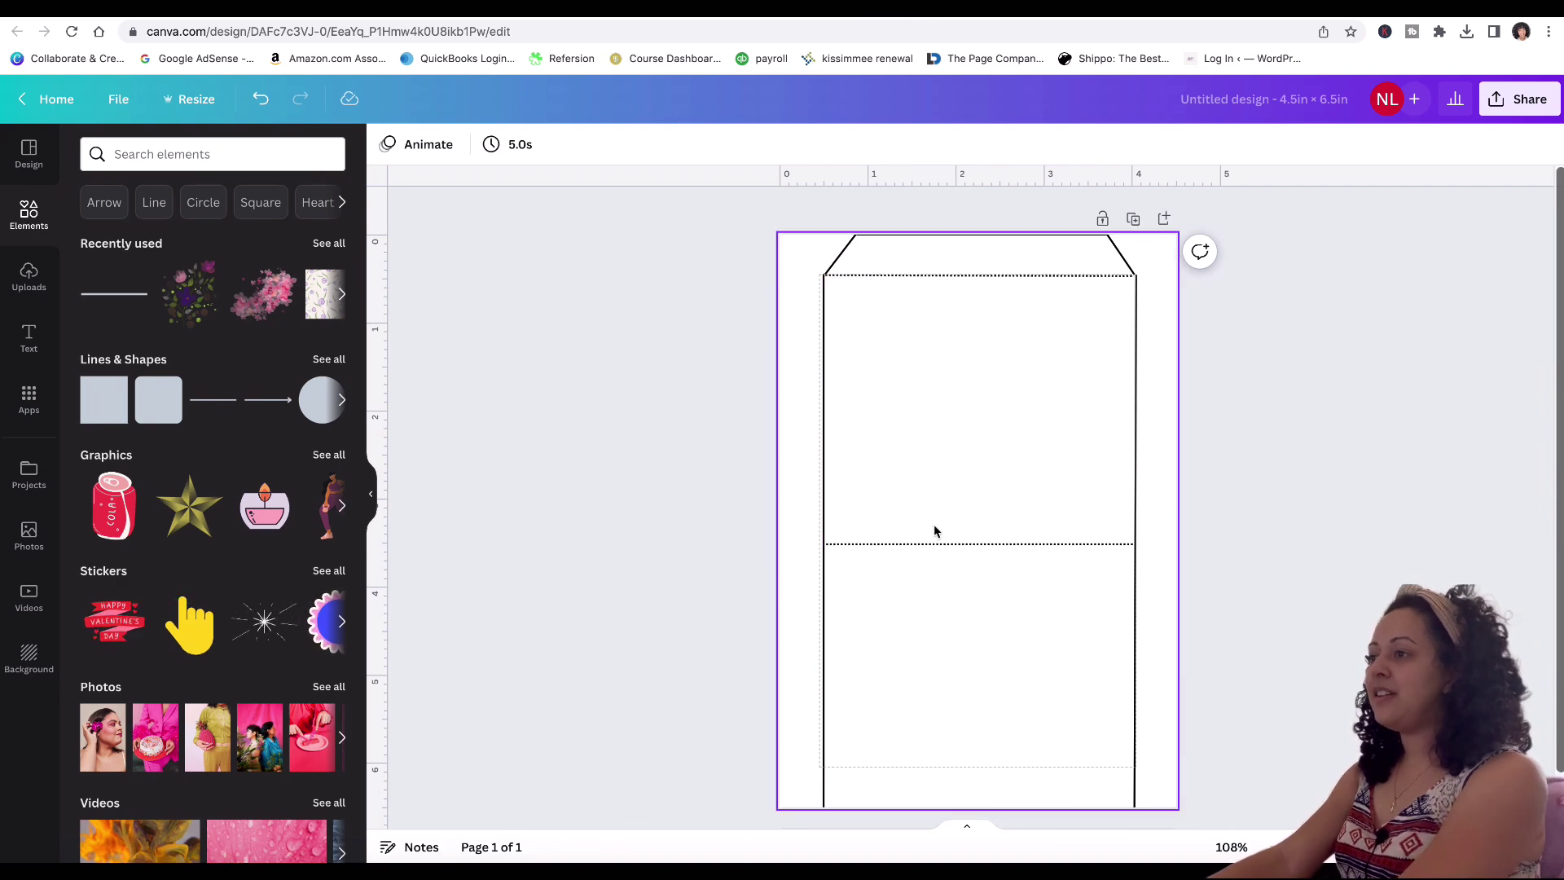
Step: Examine the template's top flap, dotted fold lines and vertical lines up close
scroll(1199, 722, up, 5)
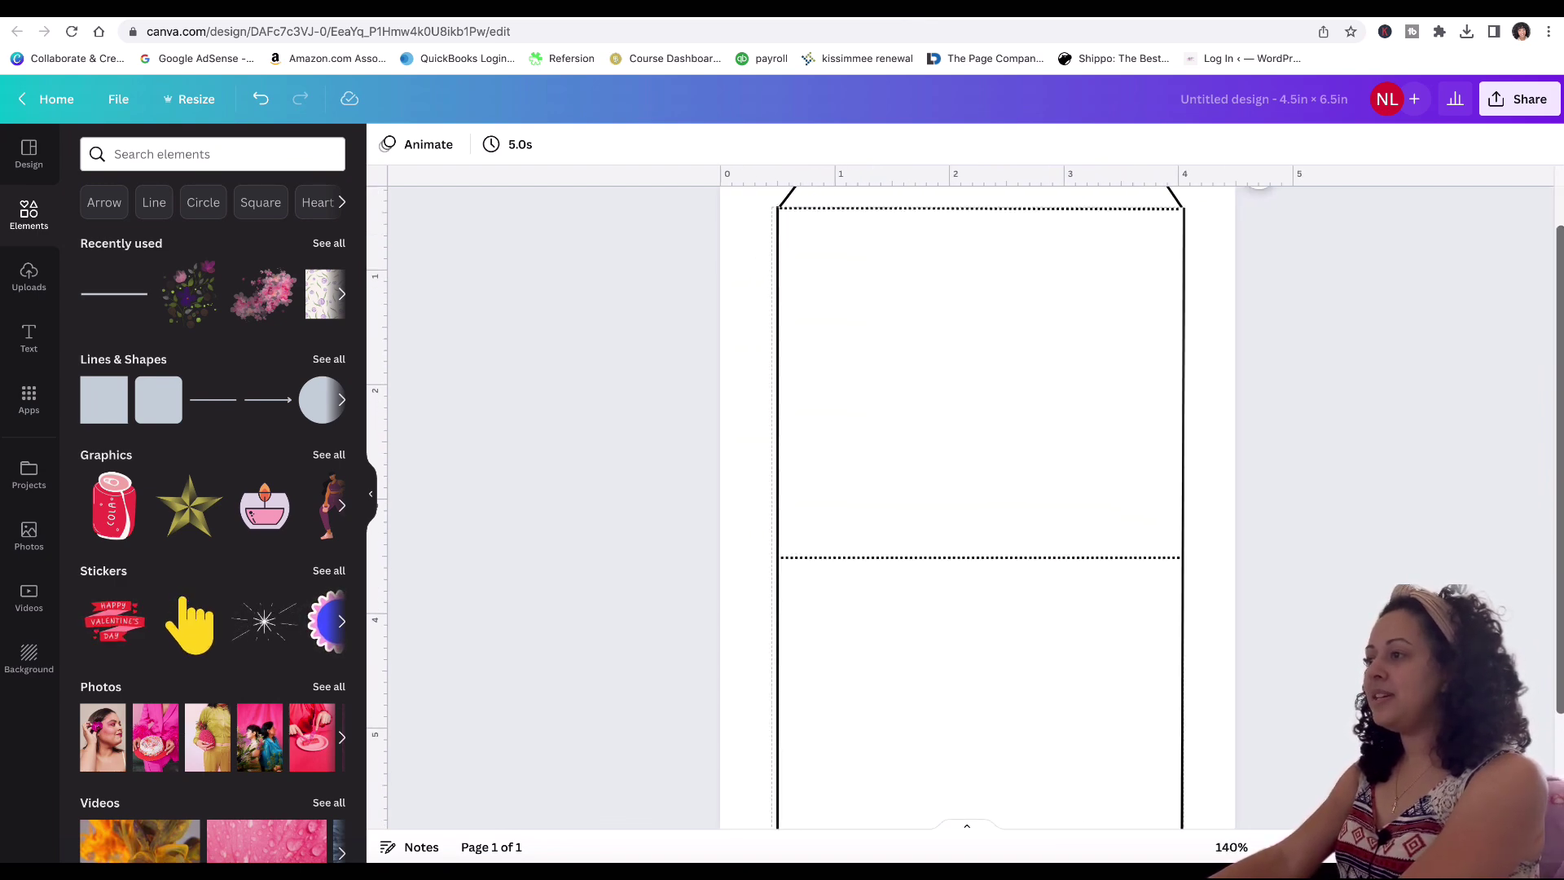
scroll(1199, 722, up, 3)
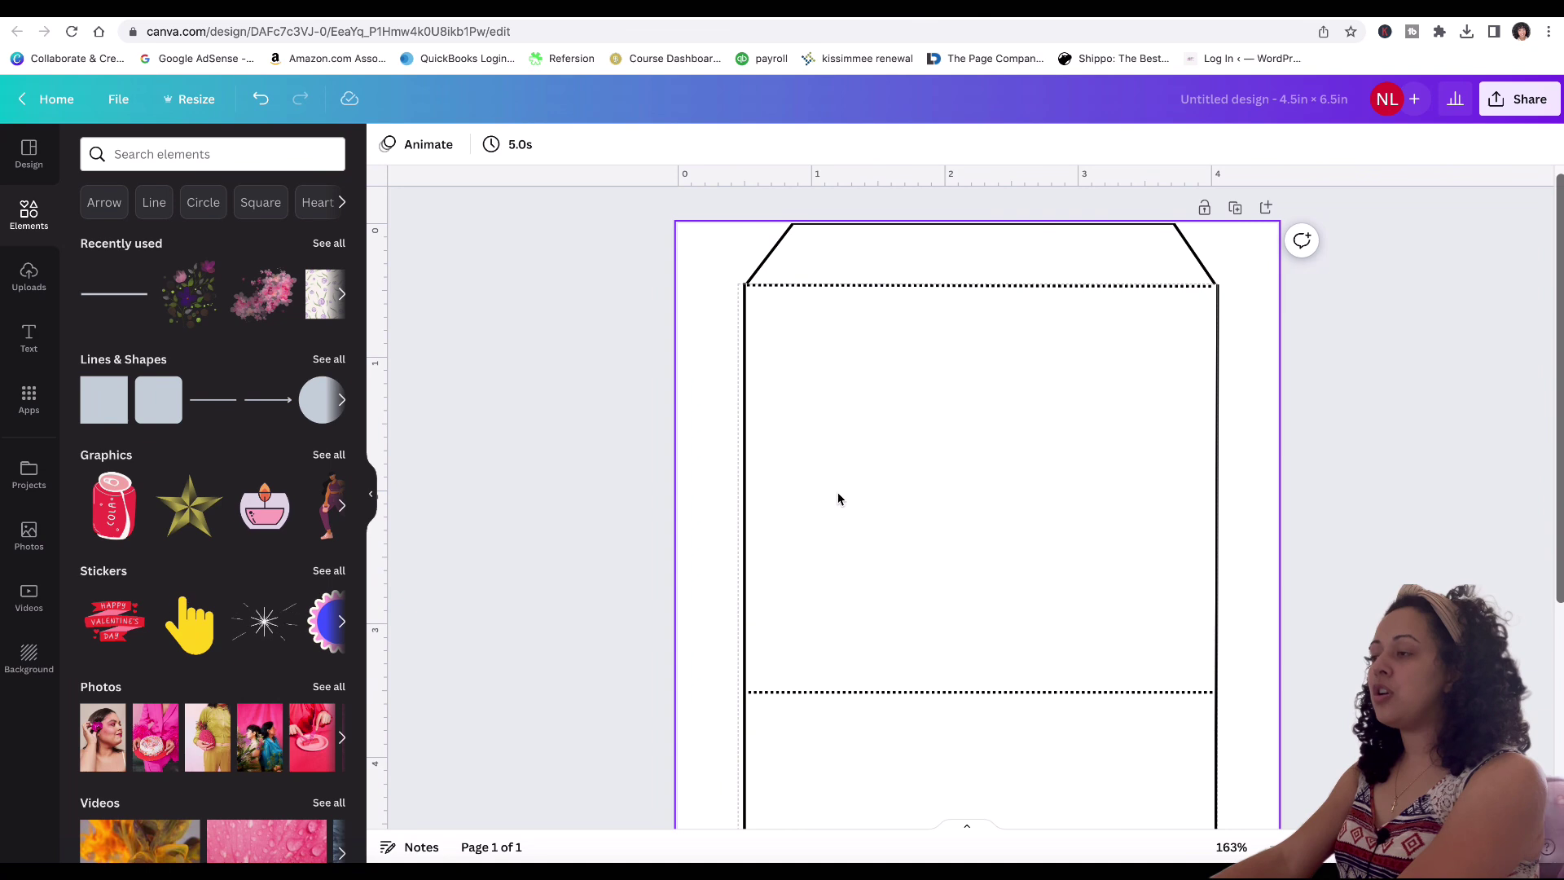
click(946, 441)
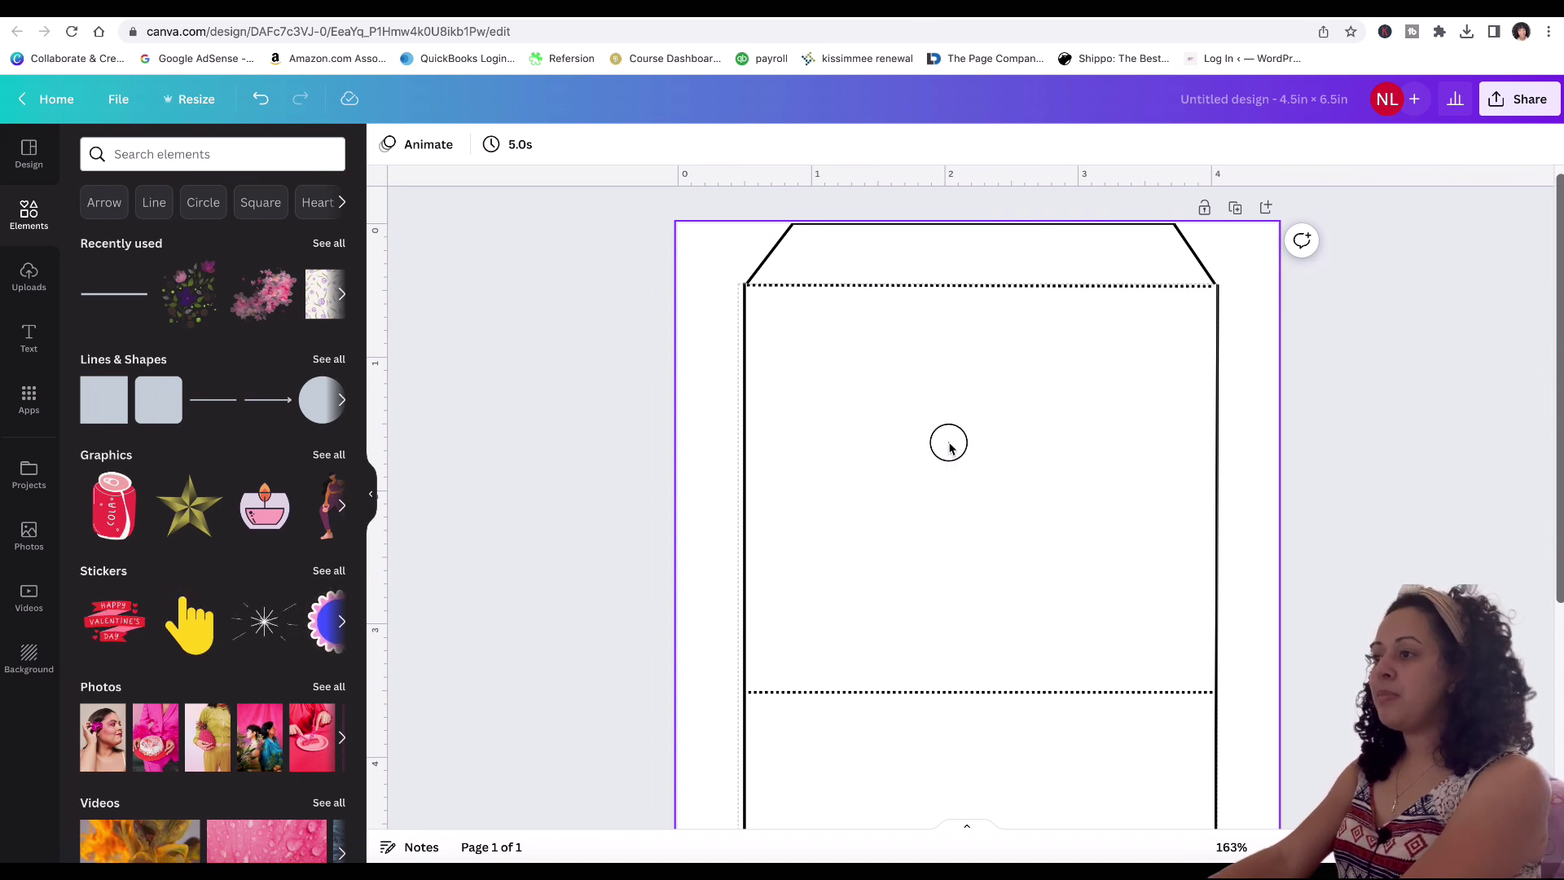
scroll(949, 444, down, 1)
scroll(949, 447, down, 5)
click(1019, 632)
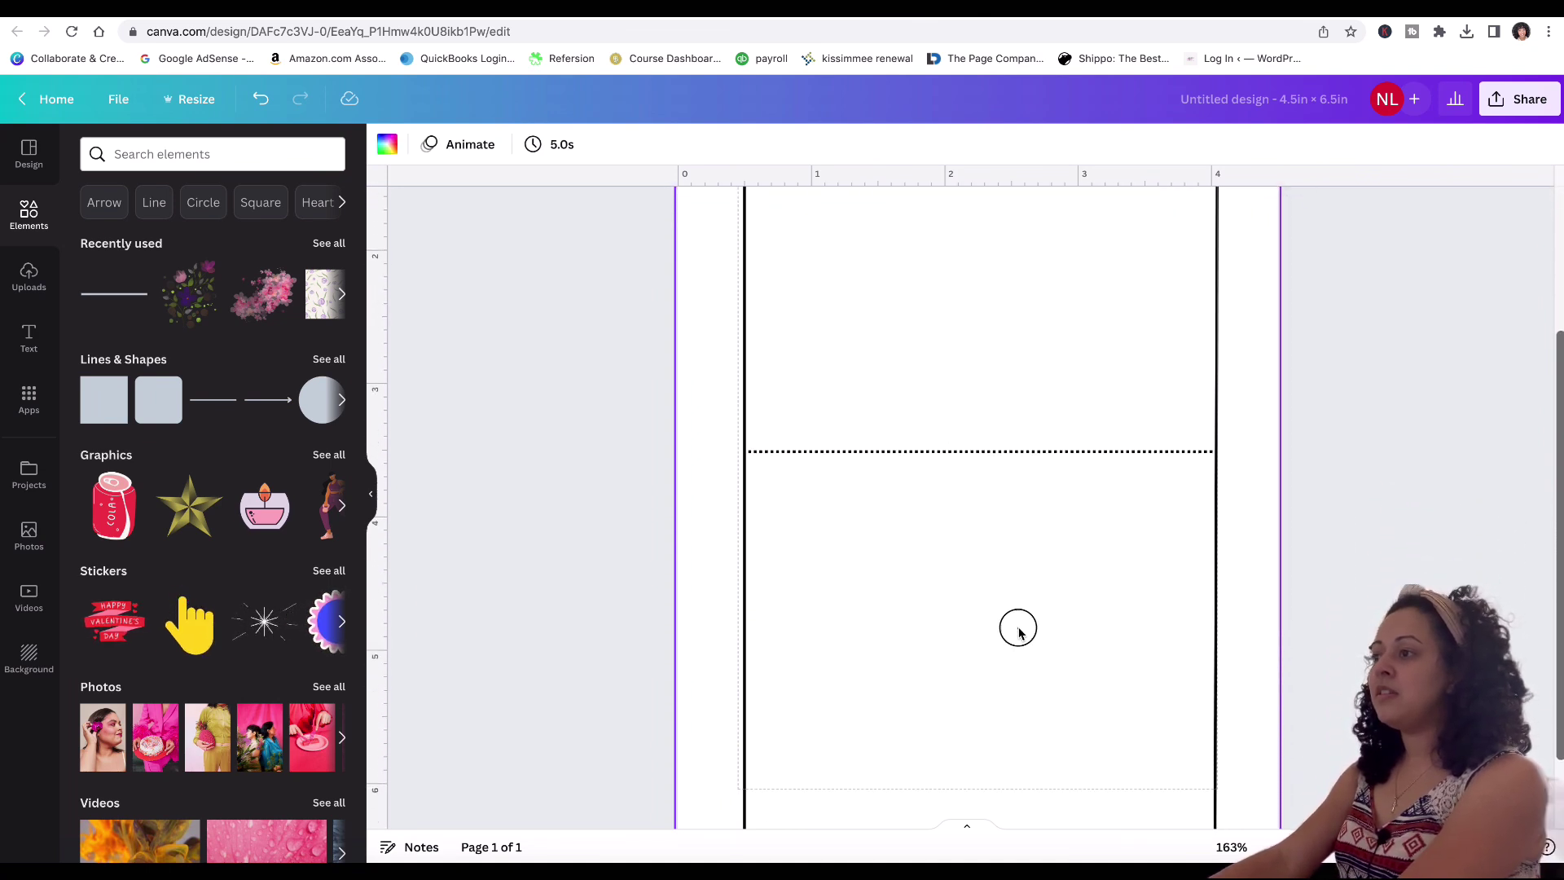
scroll(1019, 634, up, 5)
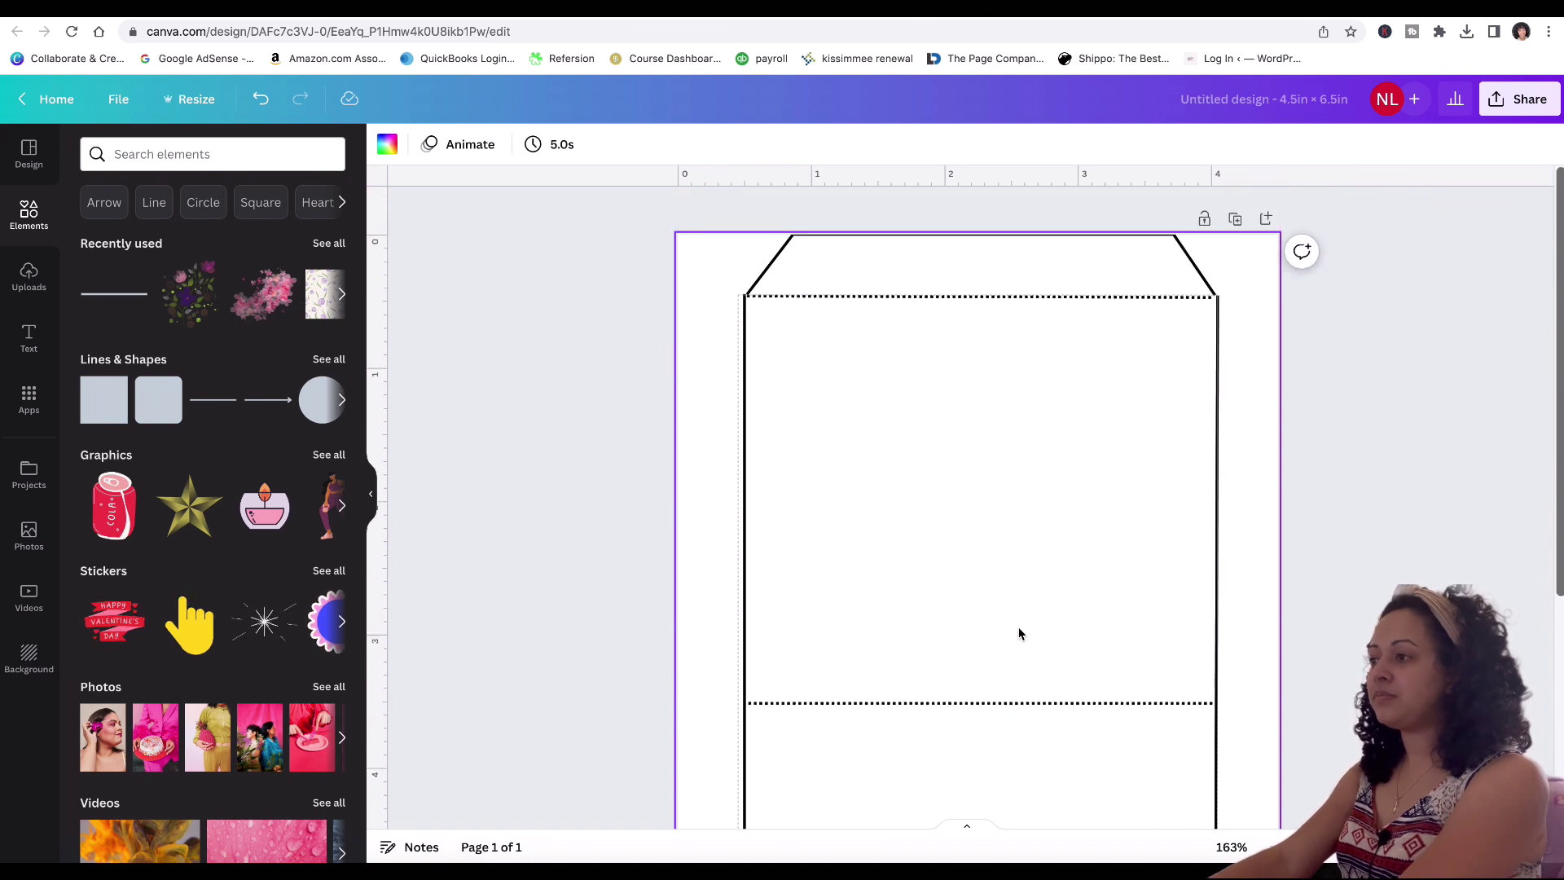
Step: Duplicate the top flap's left angled line into slanted side-flap edges at the main panel's upper-left and lower-right corners, reaching the page edges
click(772, 262)
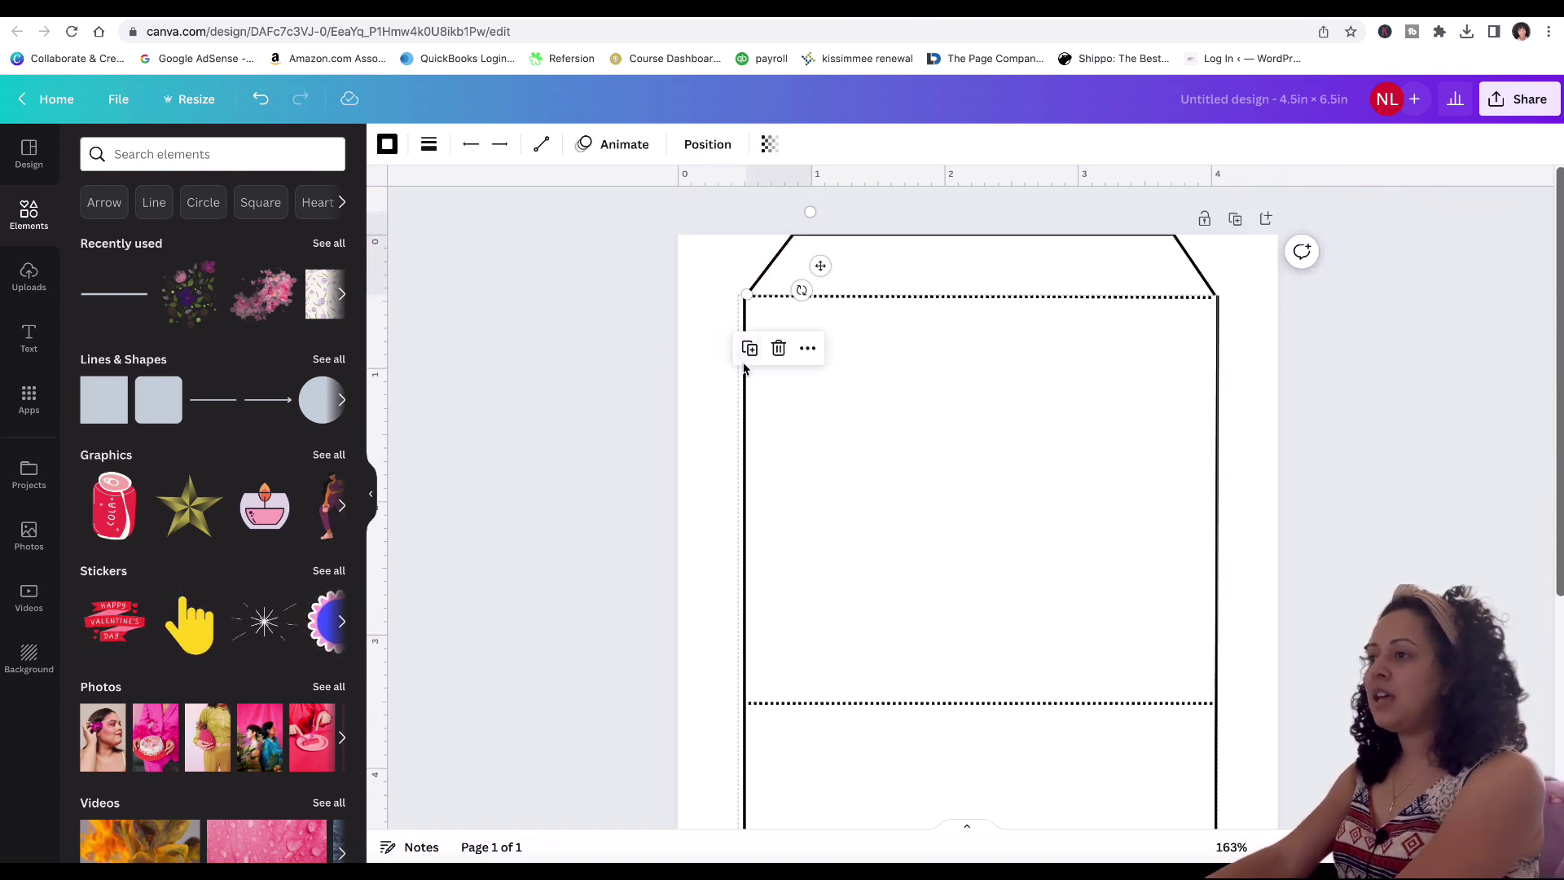
drag(820, 266, 649, 342)
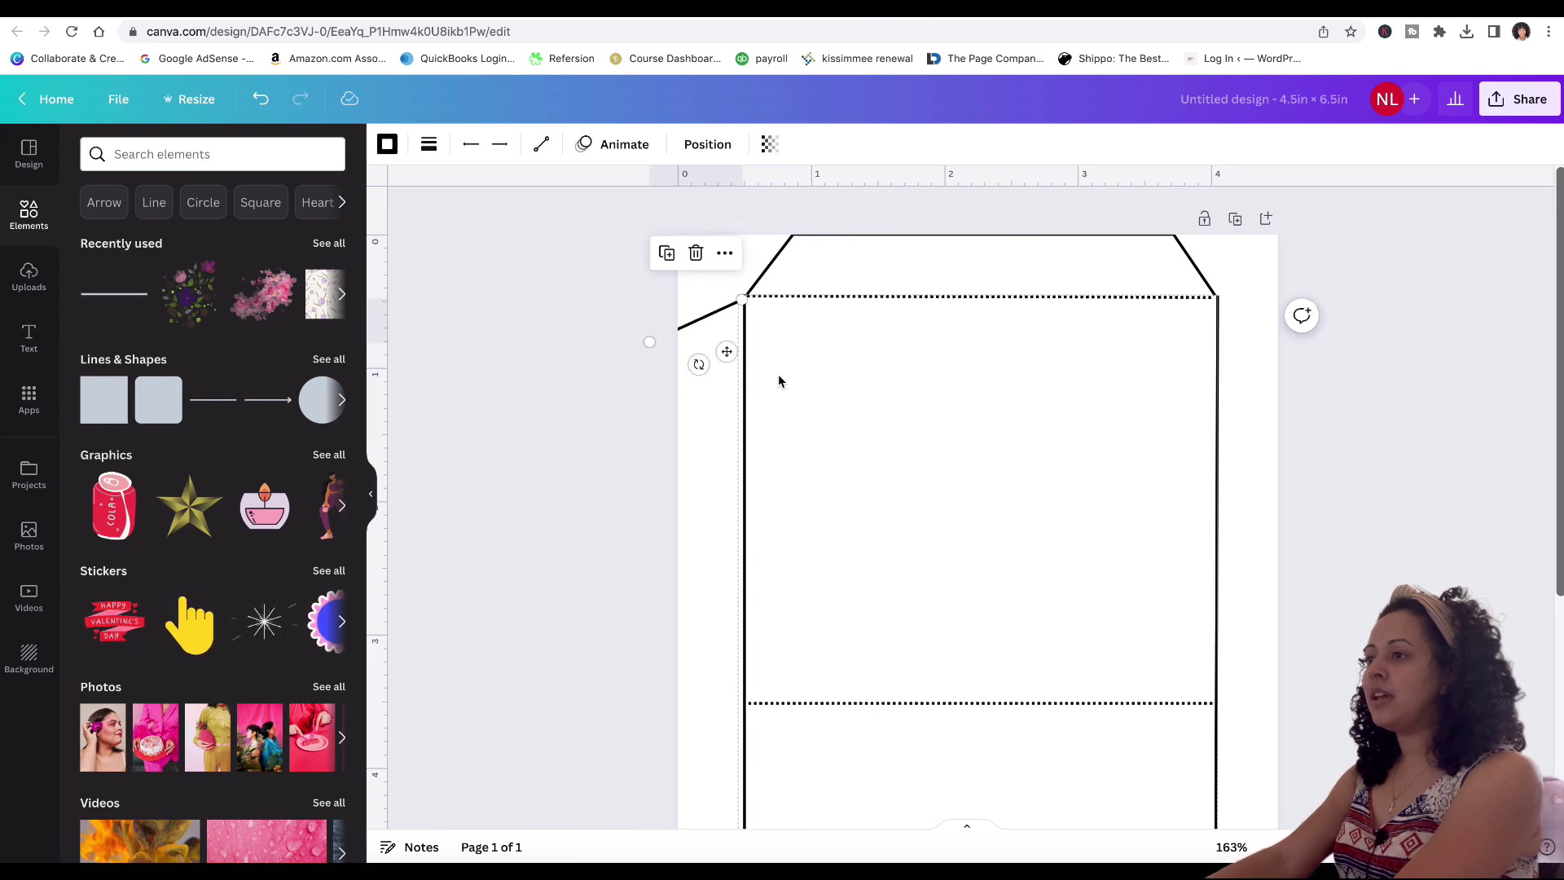
click(666, 254)
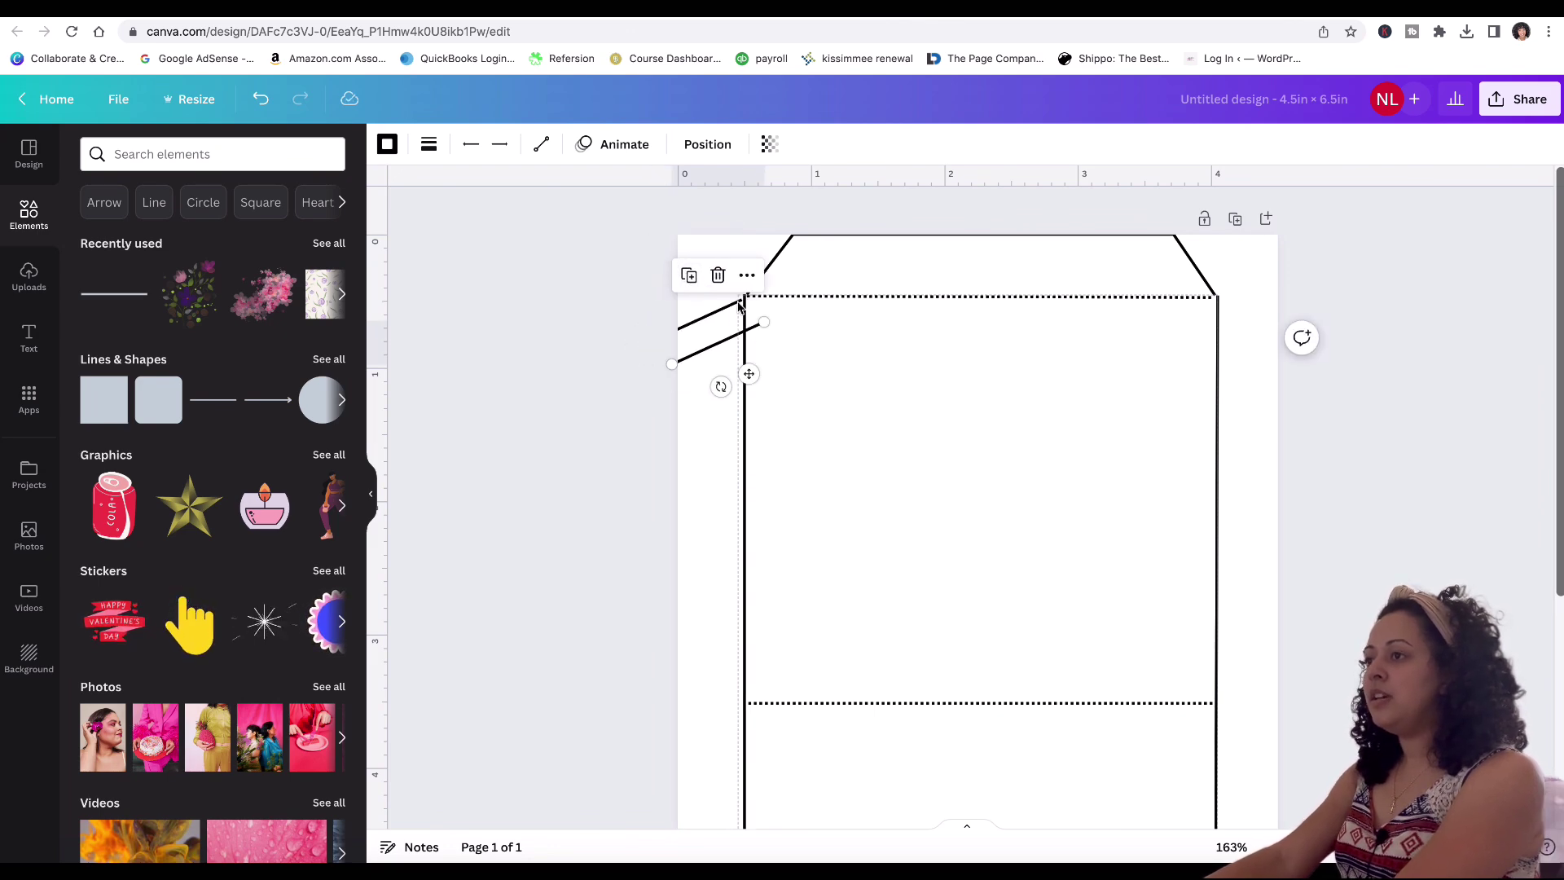
drag(747, 369, 1296, 710)
click(1233, 612)
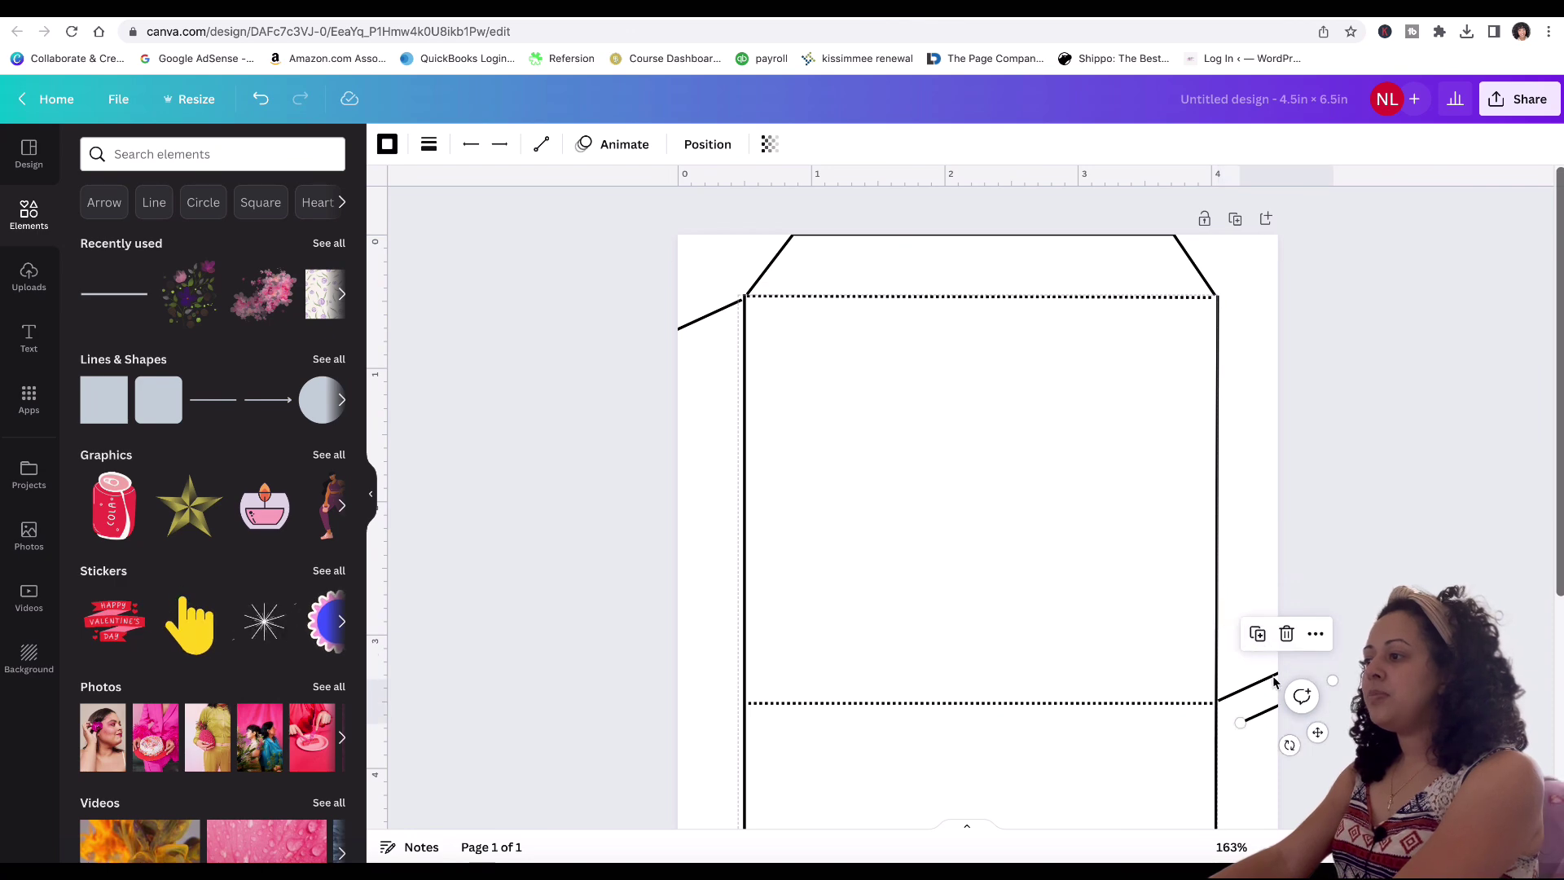
Step: Place slanted side-flap edges at the main panel's upper-right and lower-left corners, running outward to the page edges
drag(1320, 719, 1305, 311)
drag(1312, 253, 699, 723)
click(916, 607)
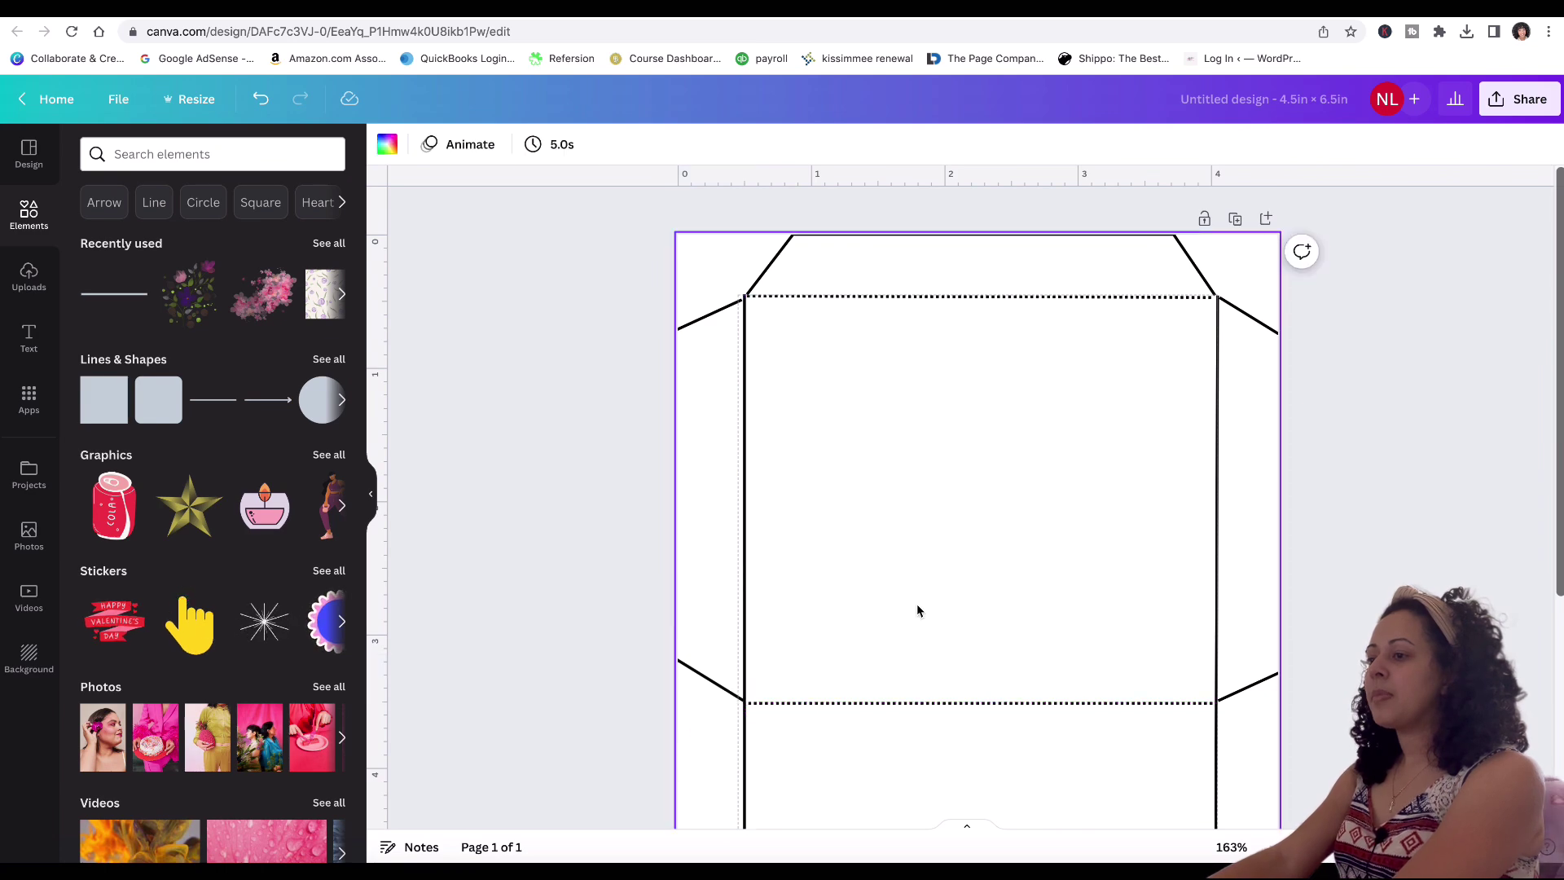
Step: Nudge the inner end of the upper-left slanted line onto the main panel's corner
scroll(916, 609, down, 1)
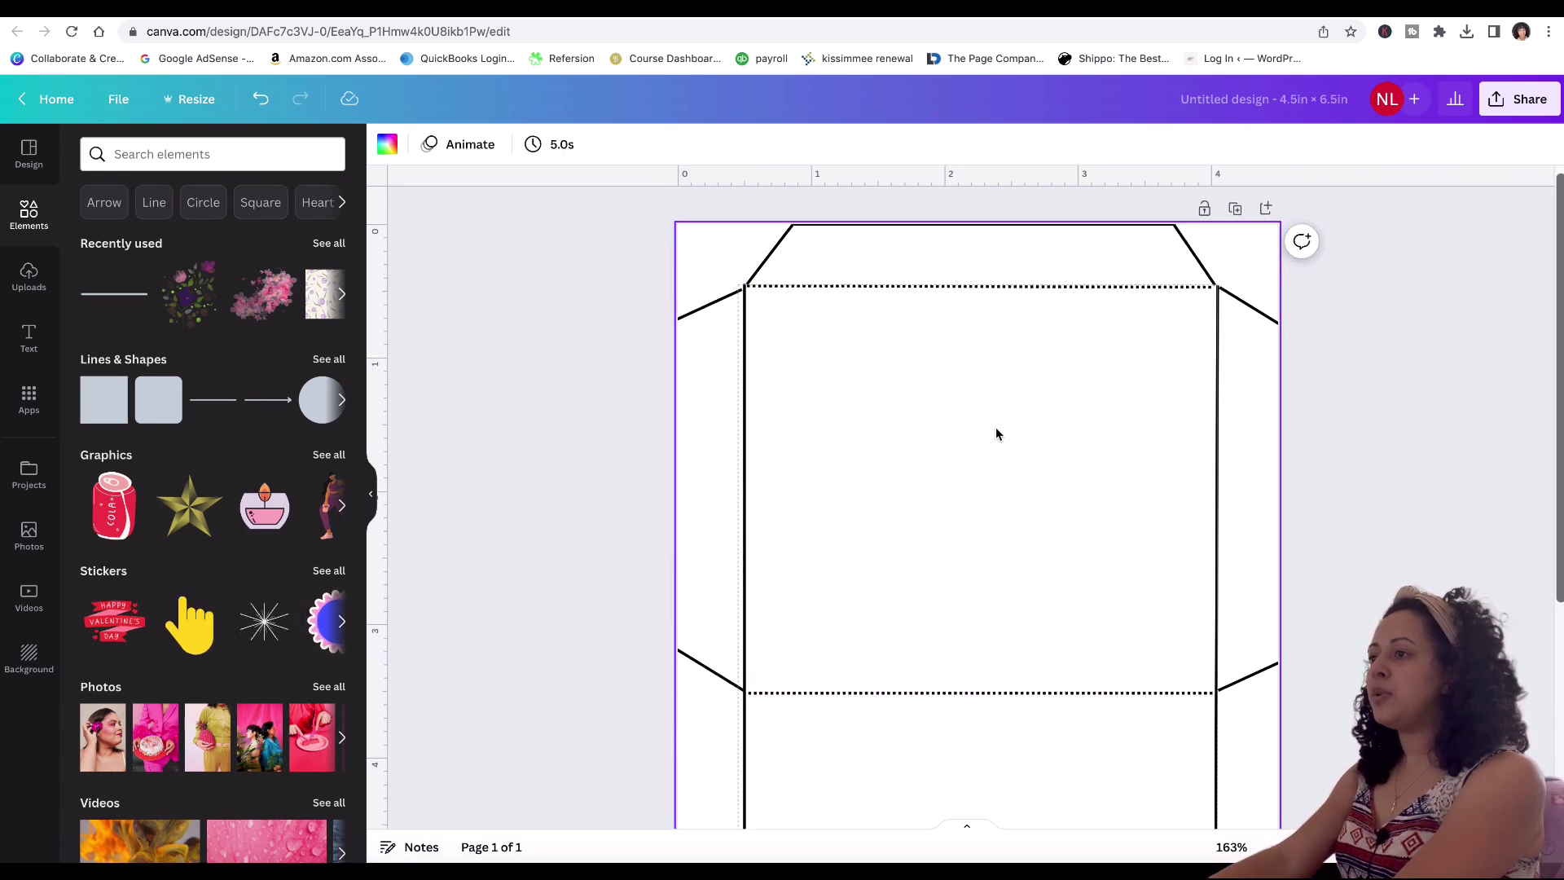
click(732, 299)
drag(745, 289, 746, 287)
click(1198, 444)
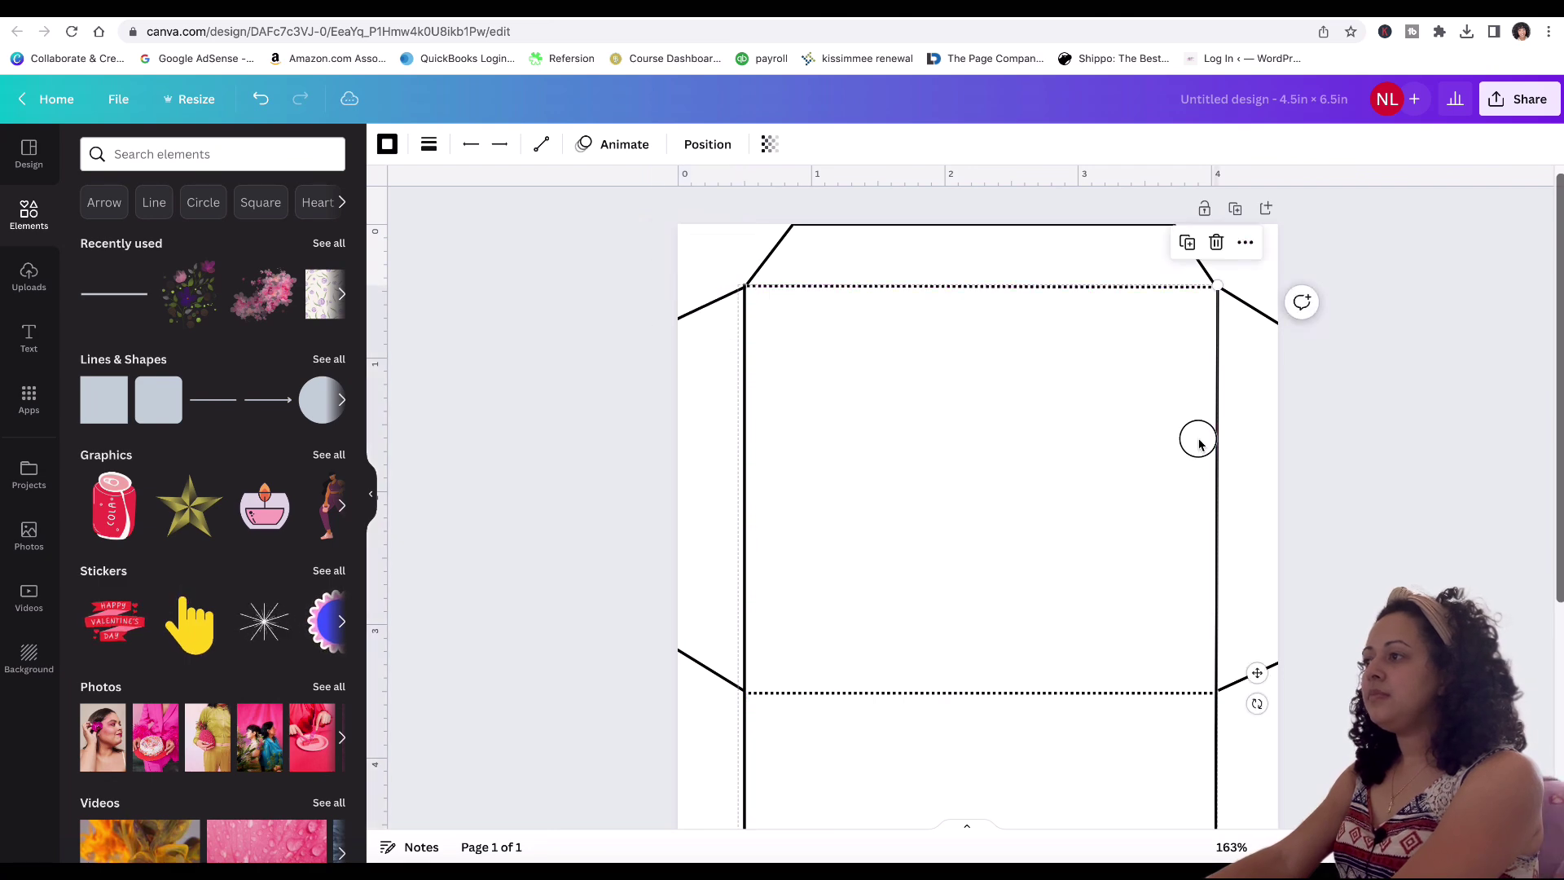
click(1019, 446)
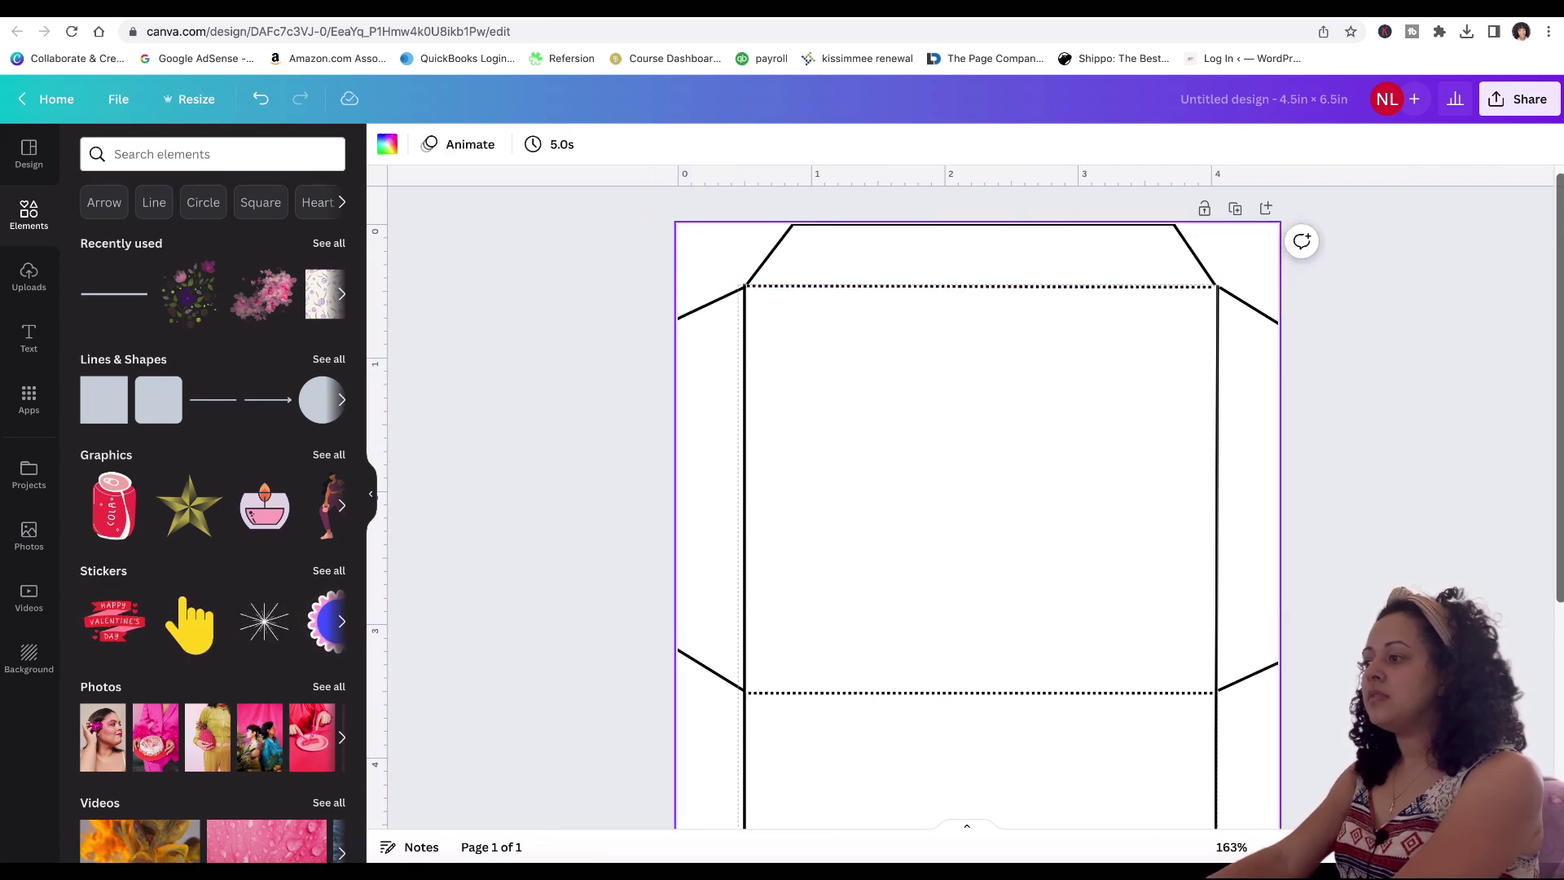
Step: Shift the left end of the upper dotted line slightly inward from the left vertical line
scroll(880, 305, up, 5)
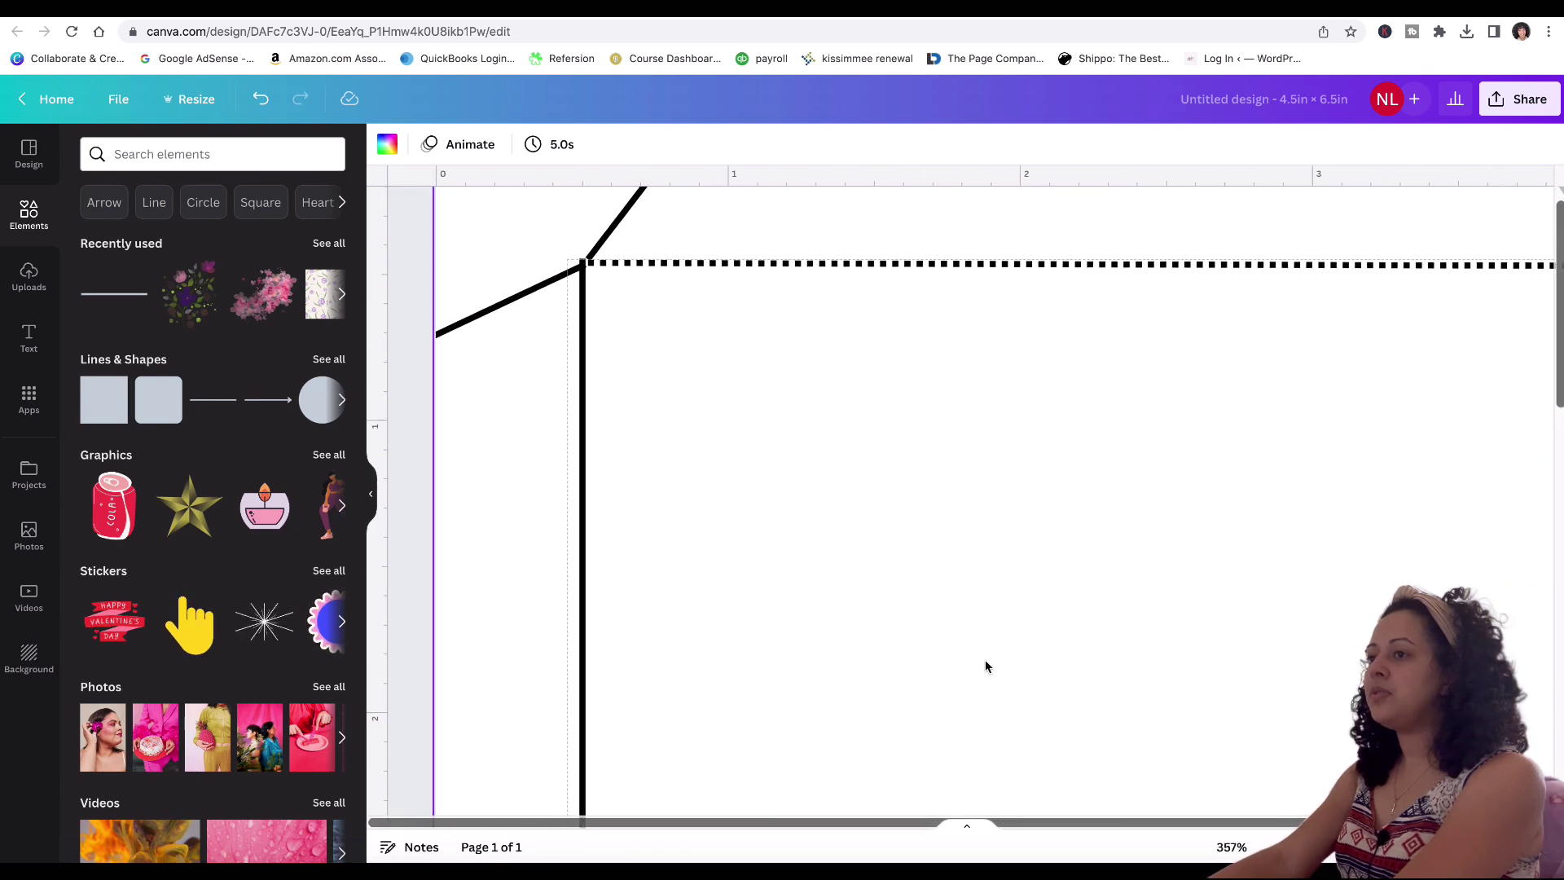
scroll(986, 666, up, 2)
click(593, 346)
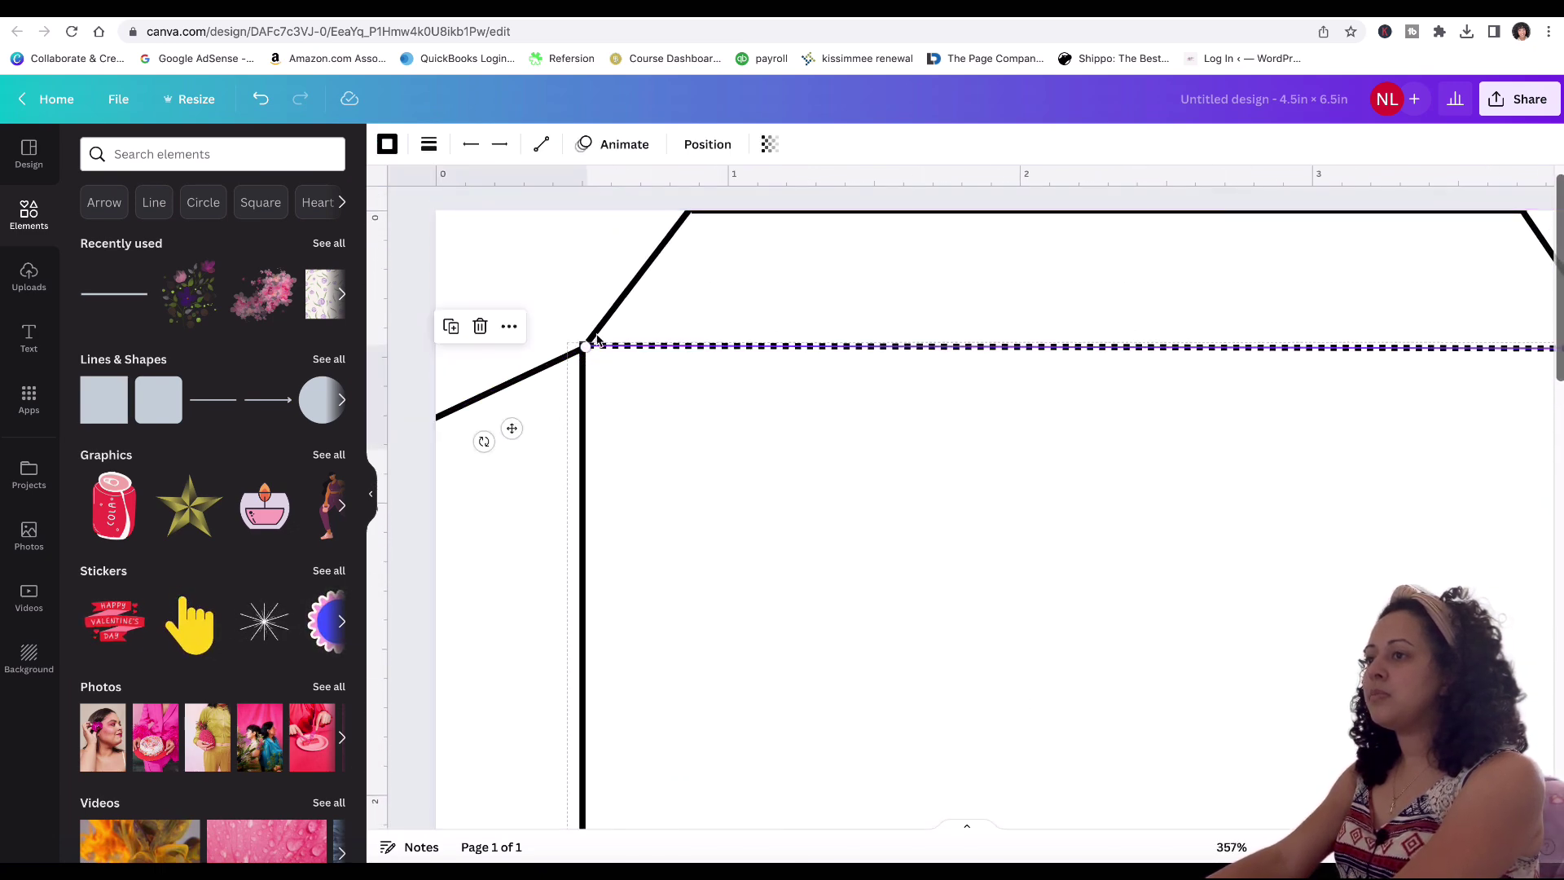
click(595, 345)
drag(585, 345, 591, 347)
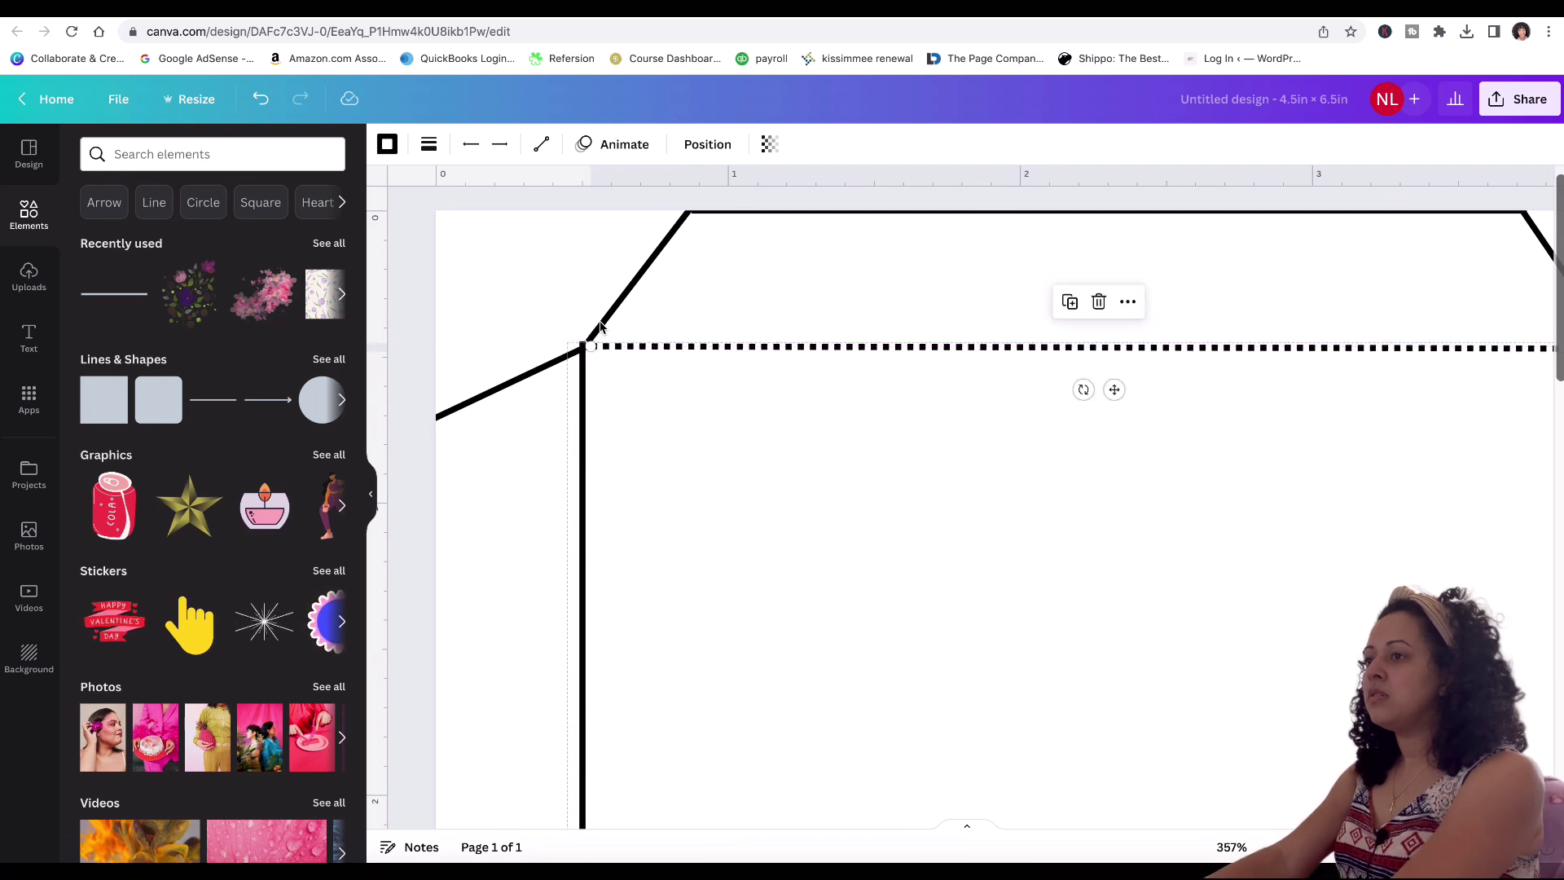
Step: Join the lower end of the top flap's left angled line and the slanted side line at the main panel's upper-left corner
click(741, 279)
click(643, 273)
drag(587, 341, 583, 344)
click(576, 351)
click(687, 417)
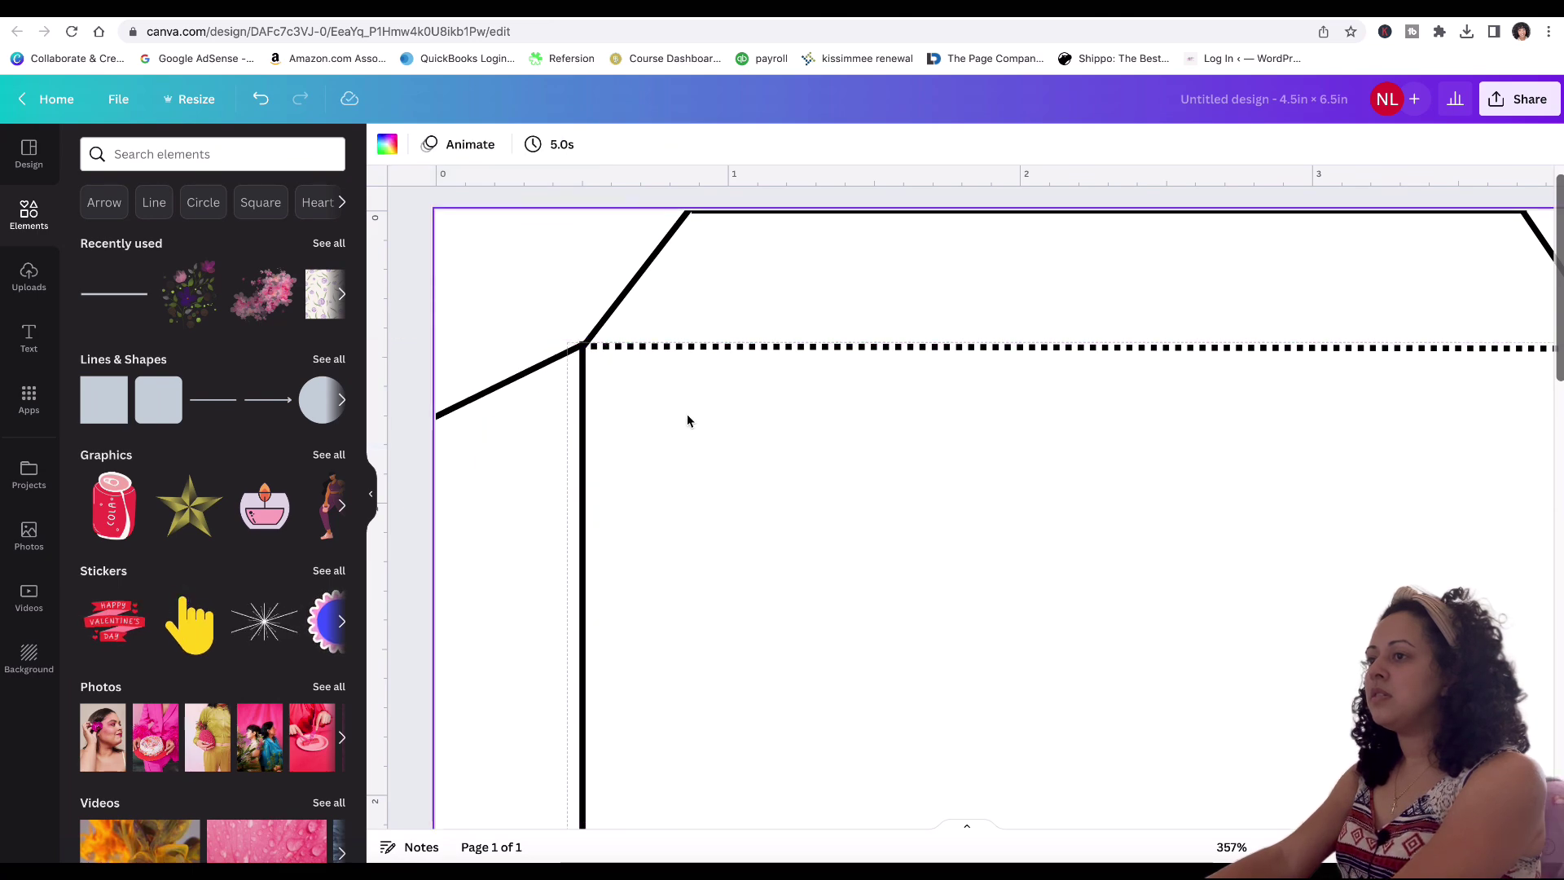
Step: Extend the lower end of the top flap's right angled line to the main panel's upper-right corner
scroll(686, 417, right, 3)
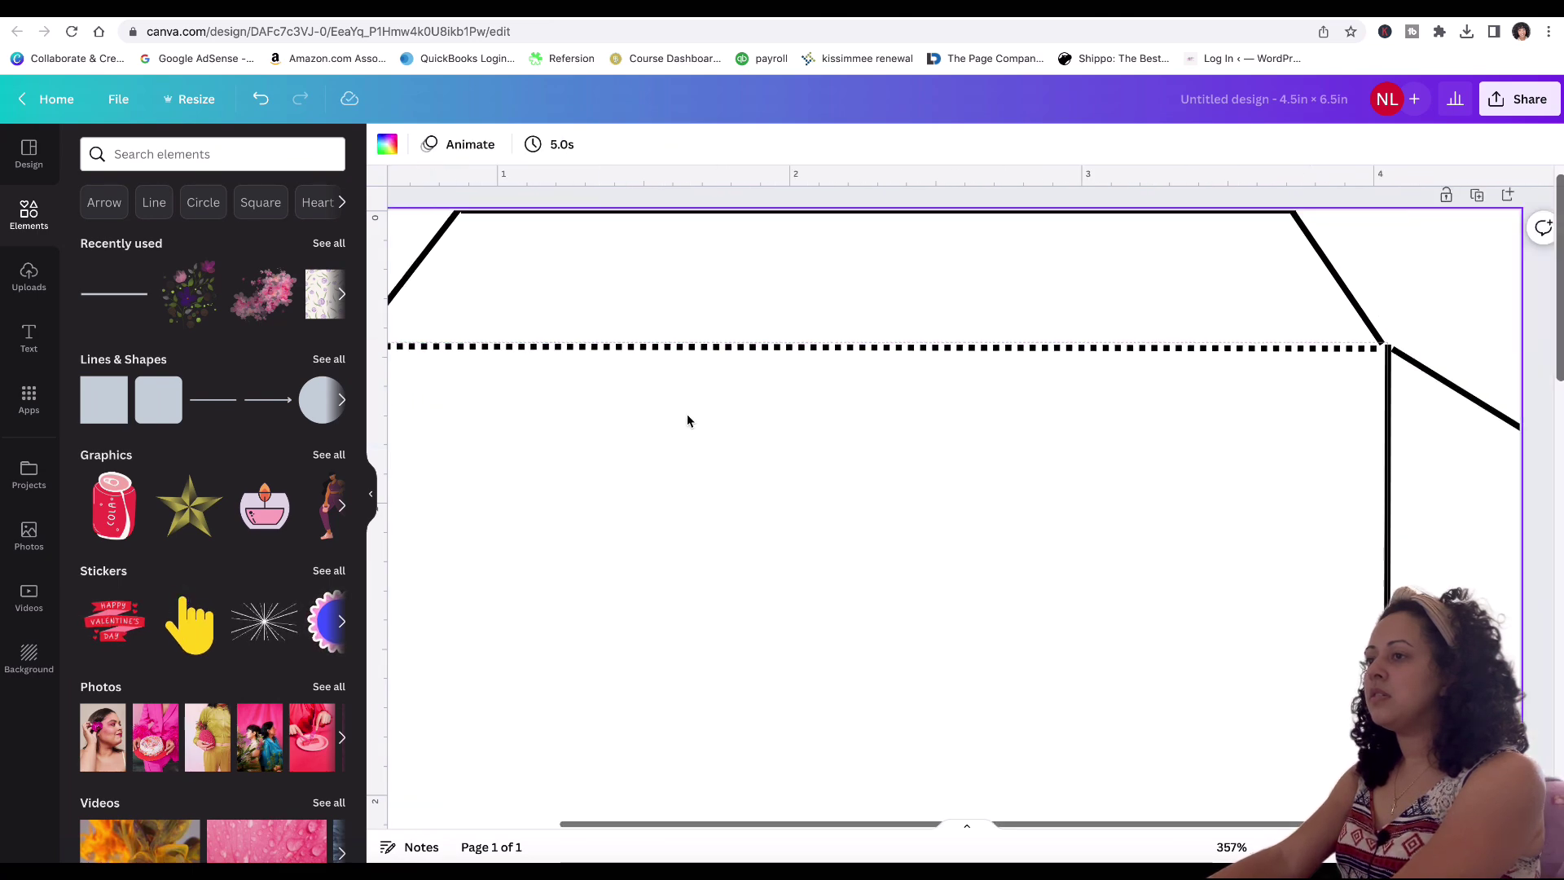
click(1379, 344)
click(1372, 330)
drag(1379, 342, 1390, 350)
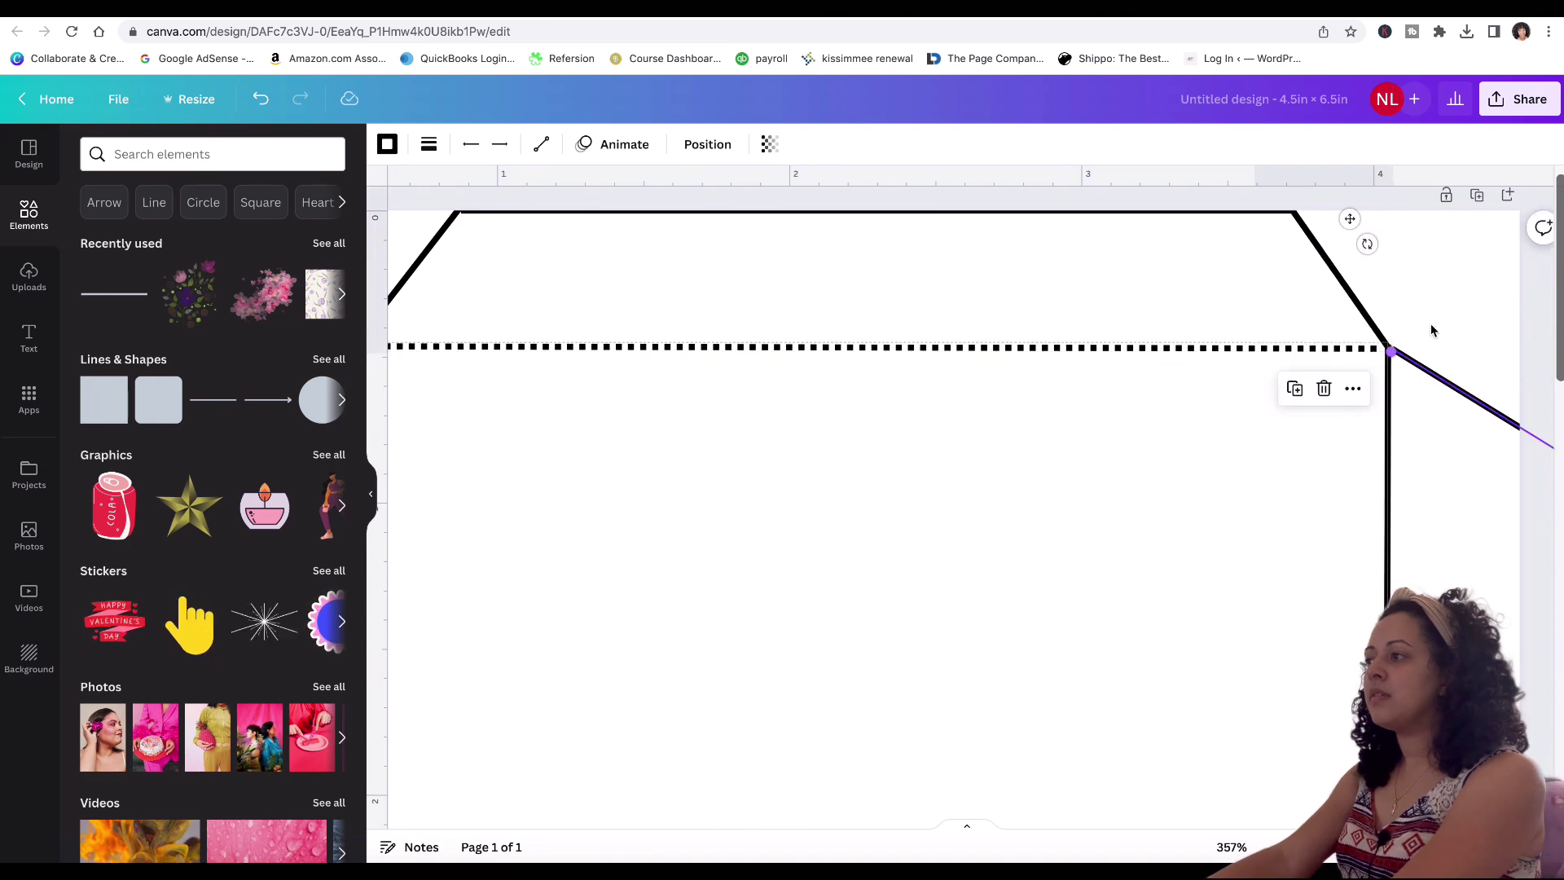
click(1234, 460)
Step: Duplicate the left vertical line and place the copy along the page's left edge
scroll(1234, 459, down, 2)
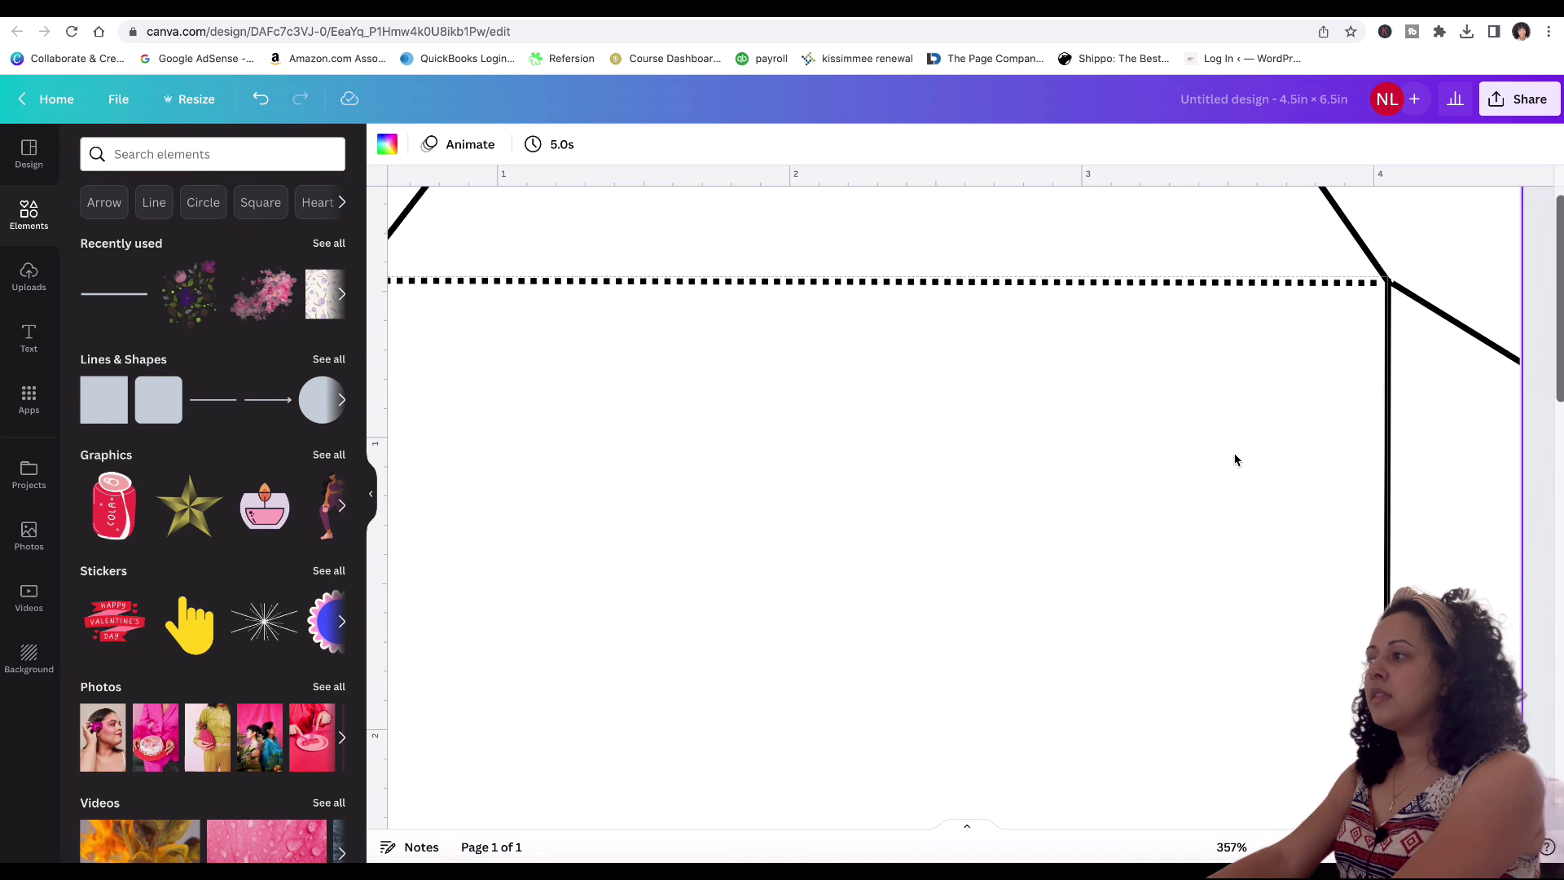
scroll(1234, 460, left, 3)
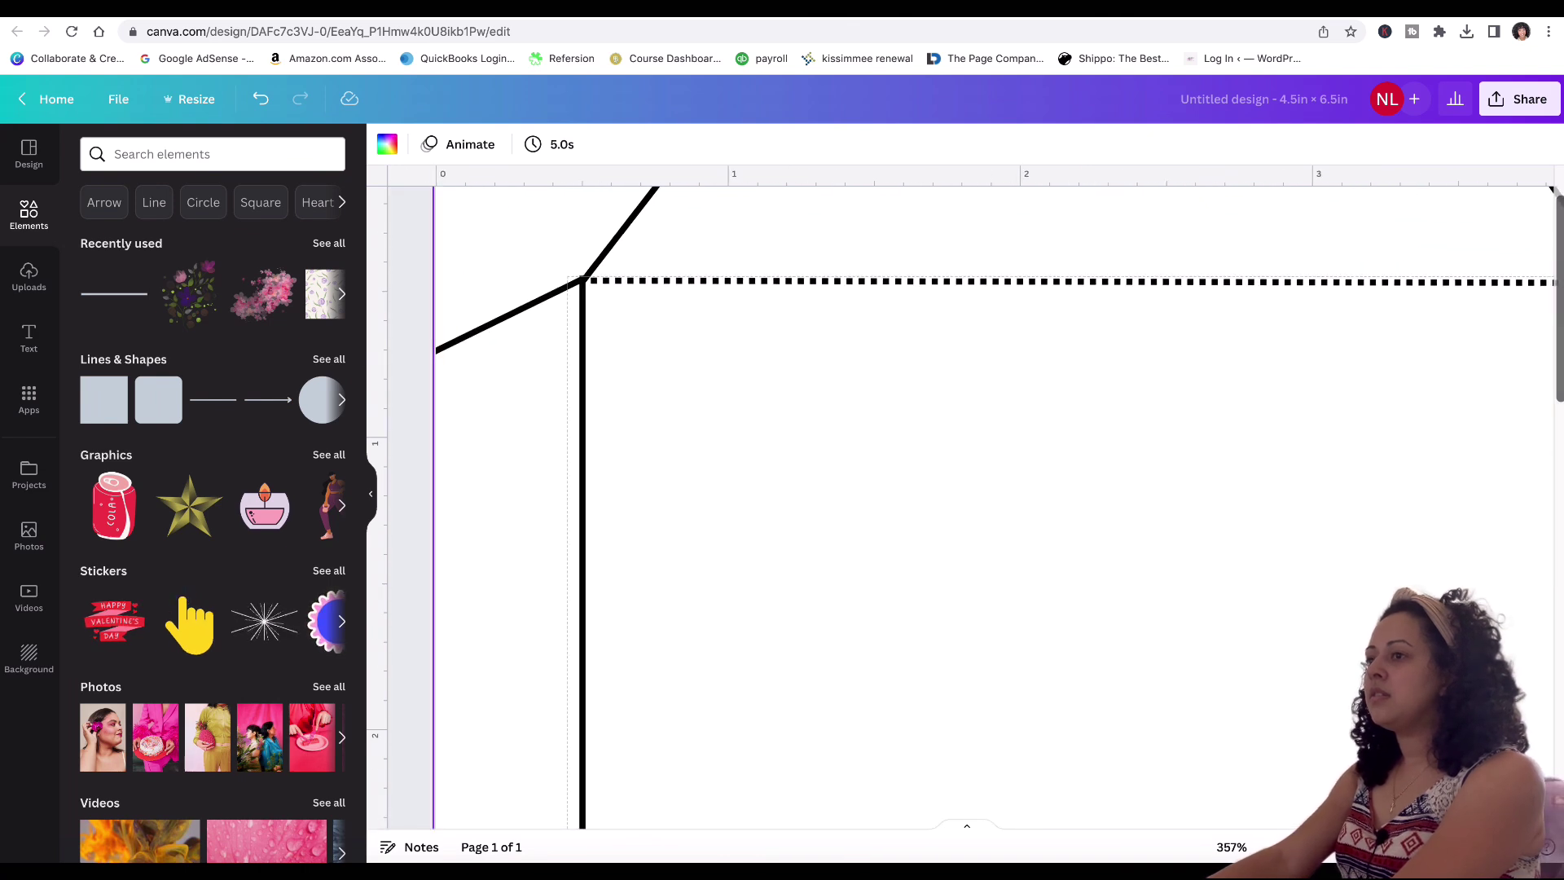
scroll(977, 504, down, 5)
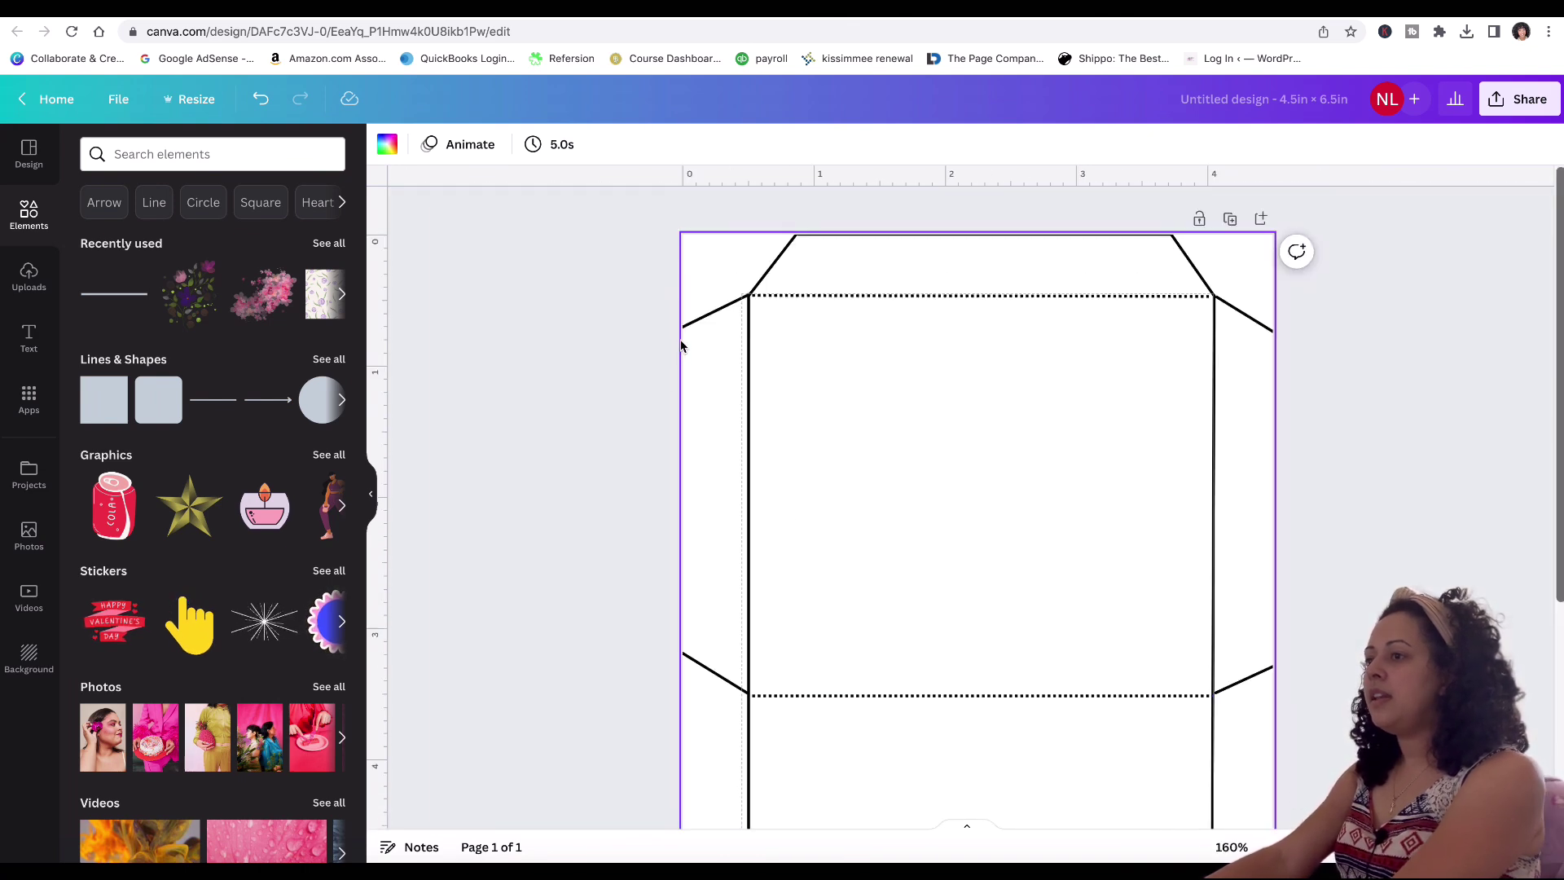
click(748, 576)
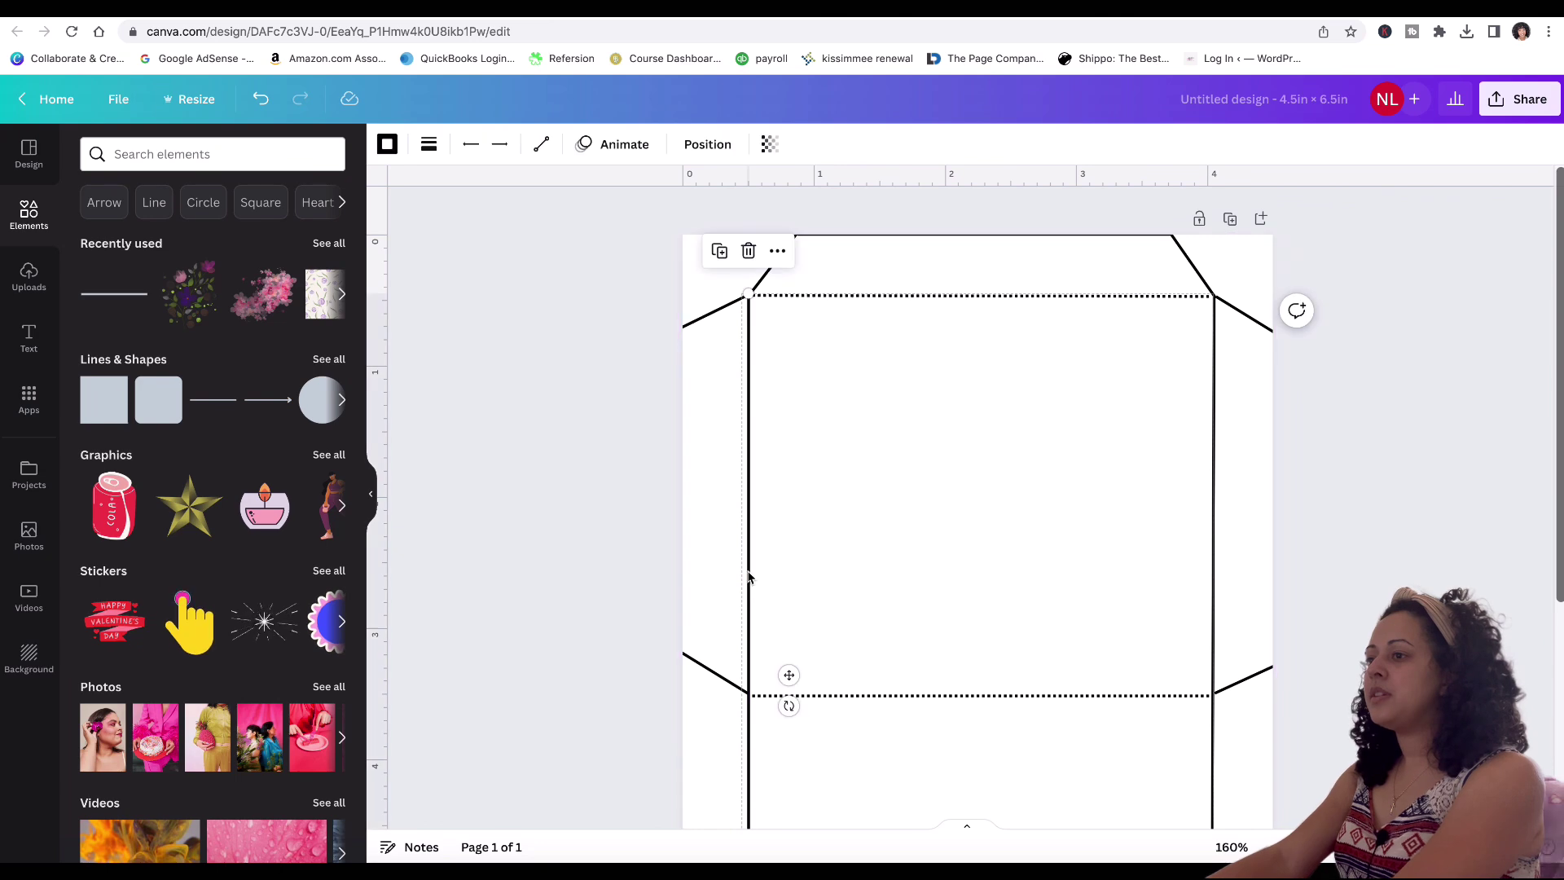
click(719, 253)
drag(810, 697, 732, 703)
Step: Shorten the left-edge line from below so it ends near the outer end of the lower-left slanted line
scroll(940, 574, down, 2)
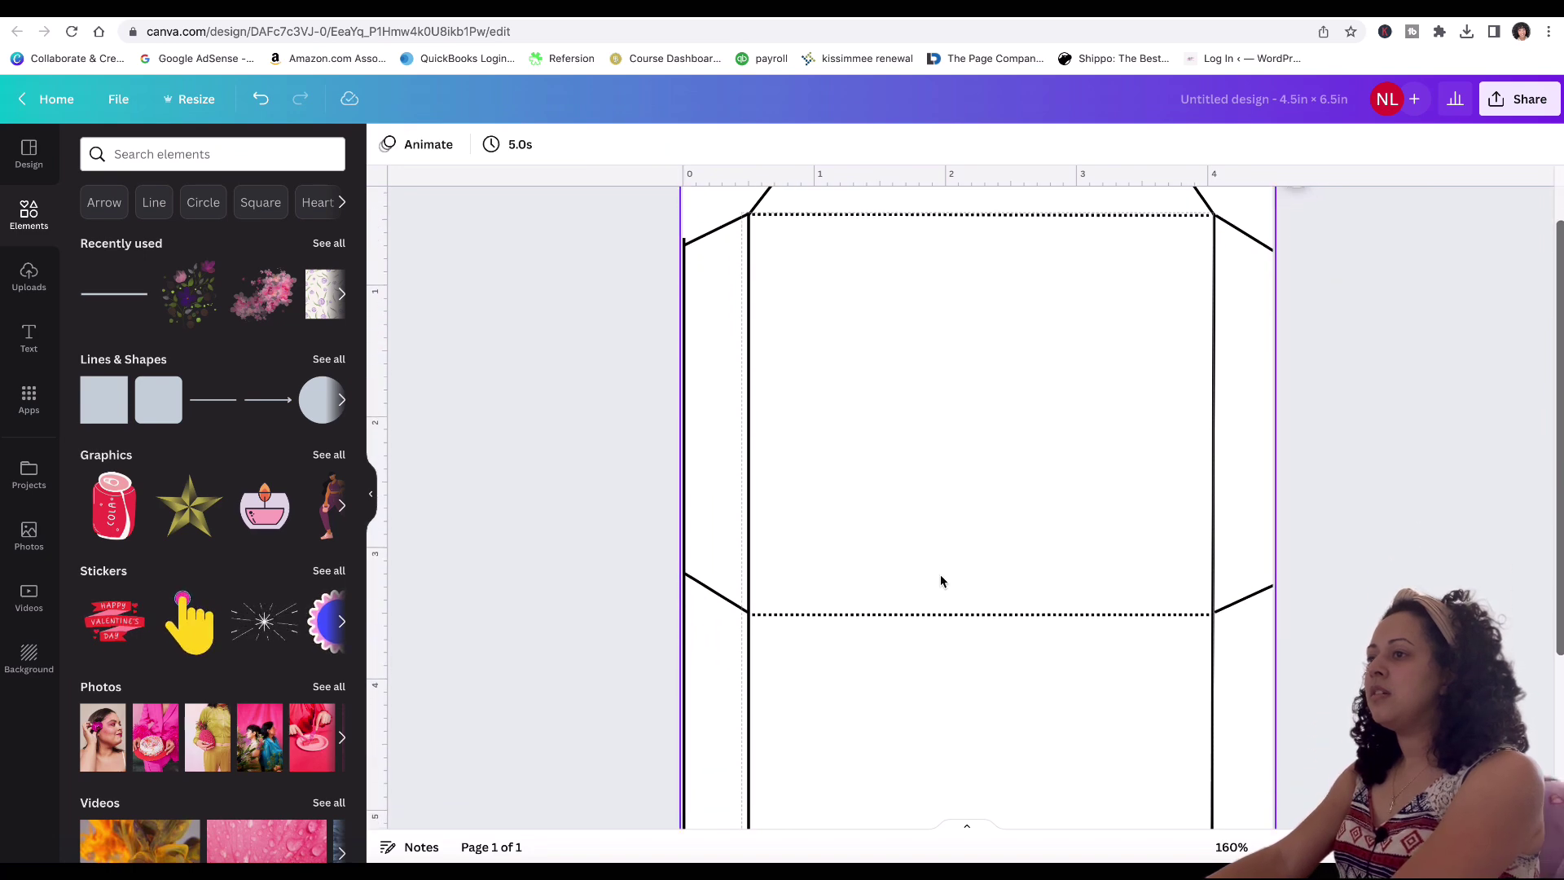
click(690, 332)
scroll(686, 726, down, 3)
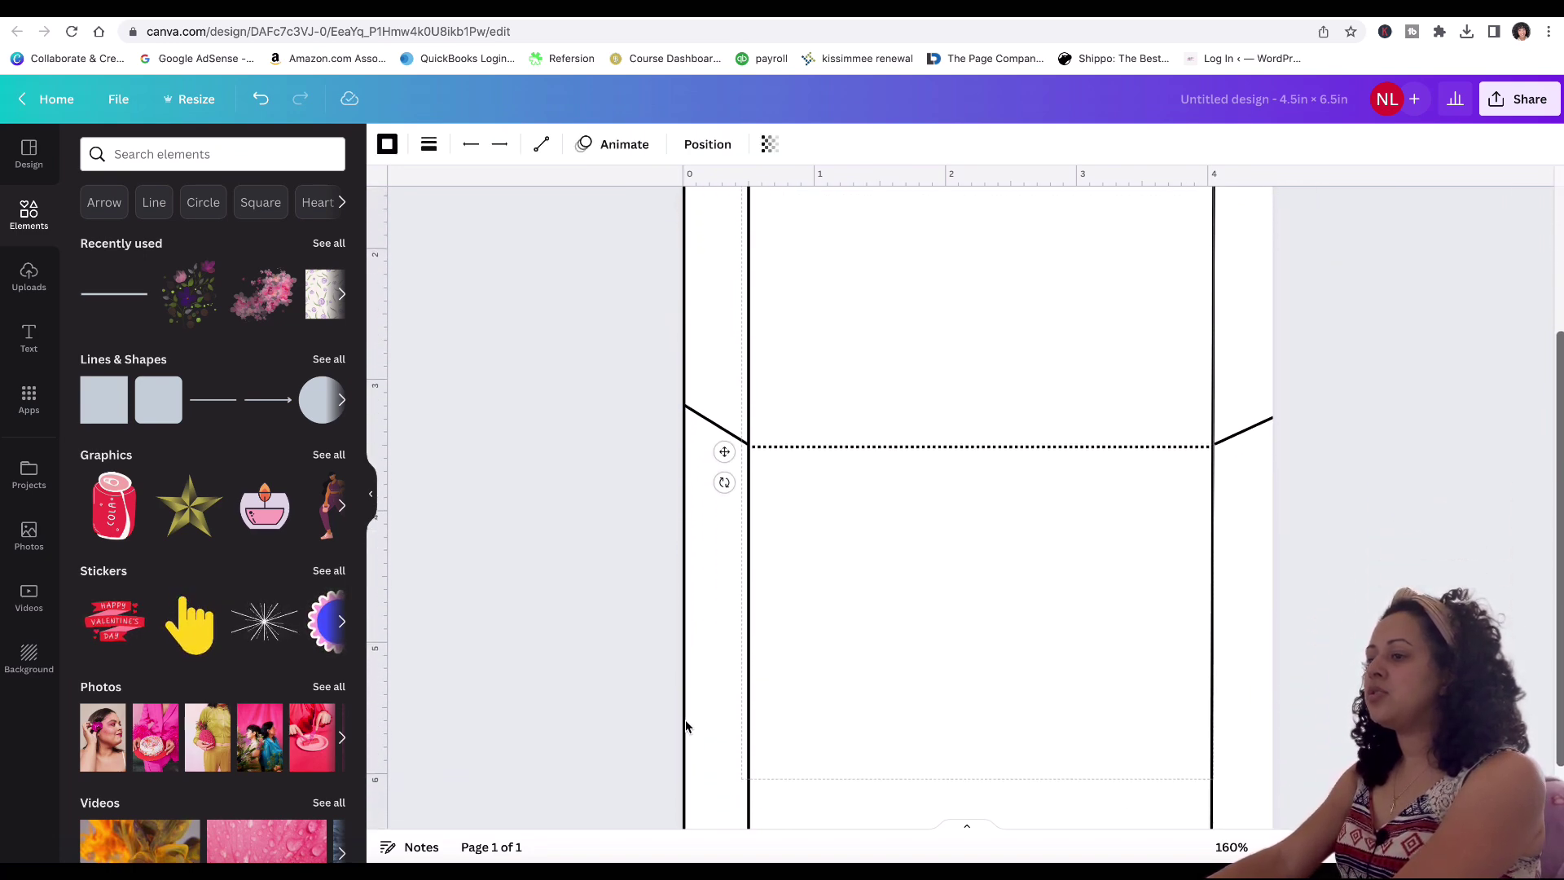
drag(684, 811, 686, 380)
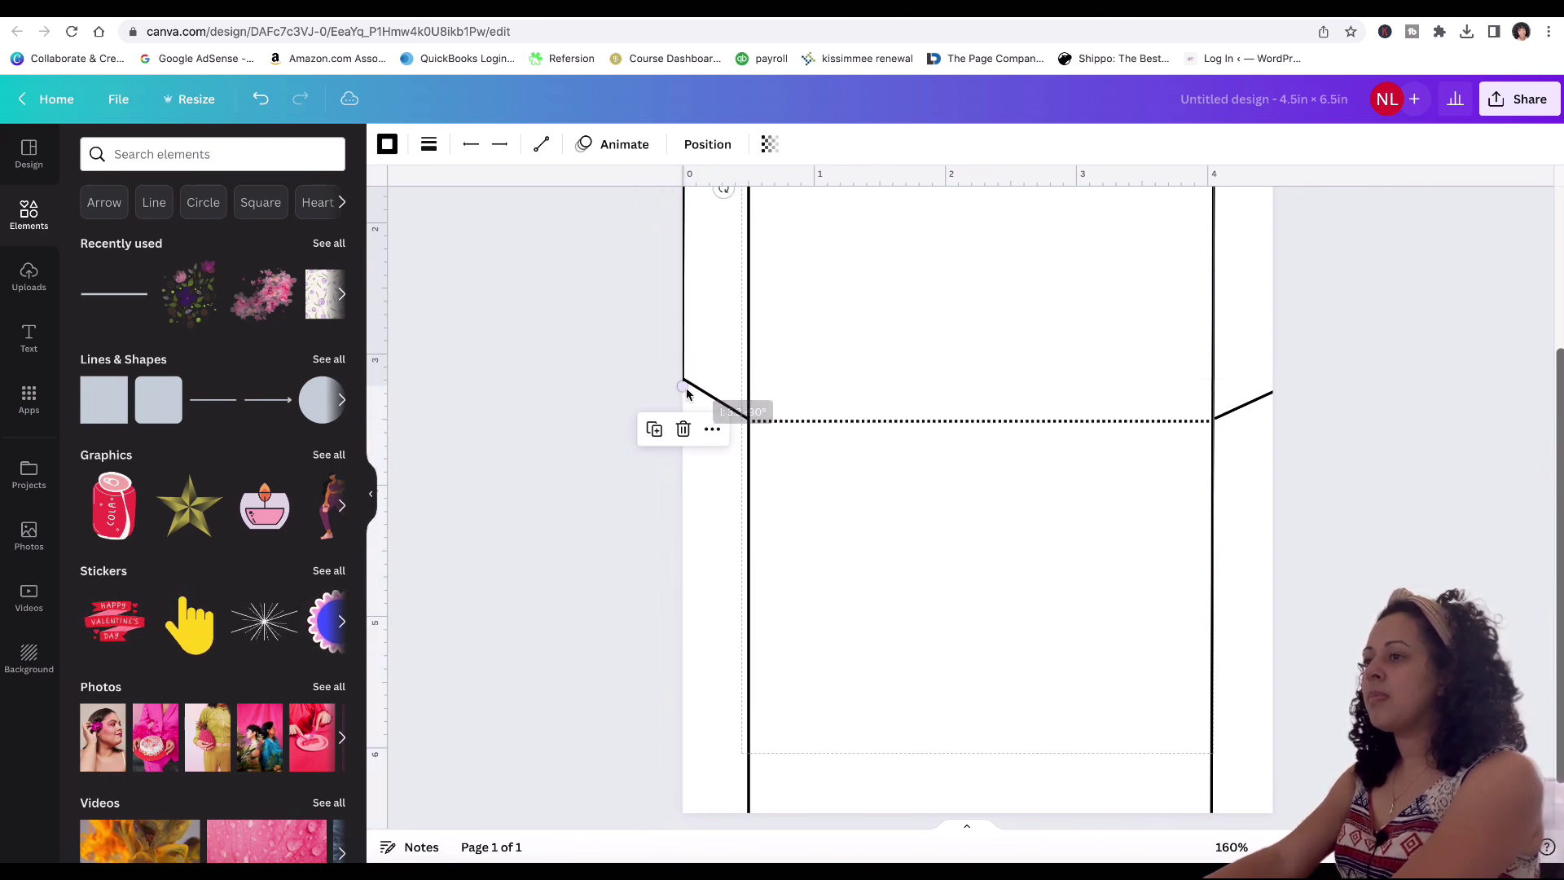
click(705, 506)
Step: Shorten the left-edge line from above so its upper end meets the upper-left slanted line's outer end
scroll(706, 505, up, 3)
scroll(896, 722, up, 5)
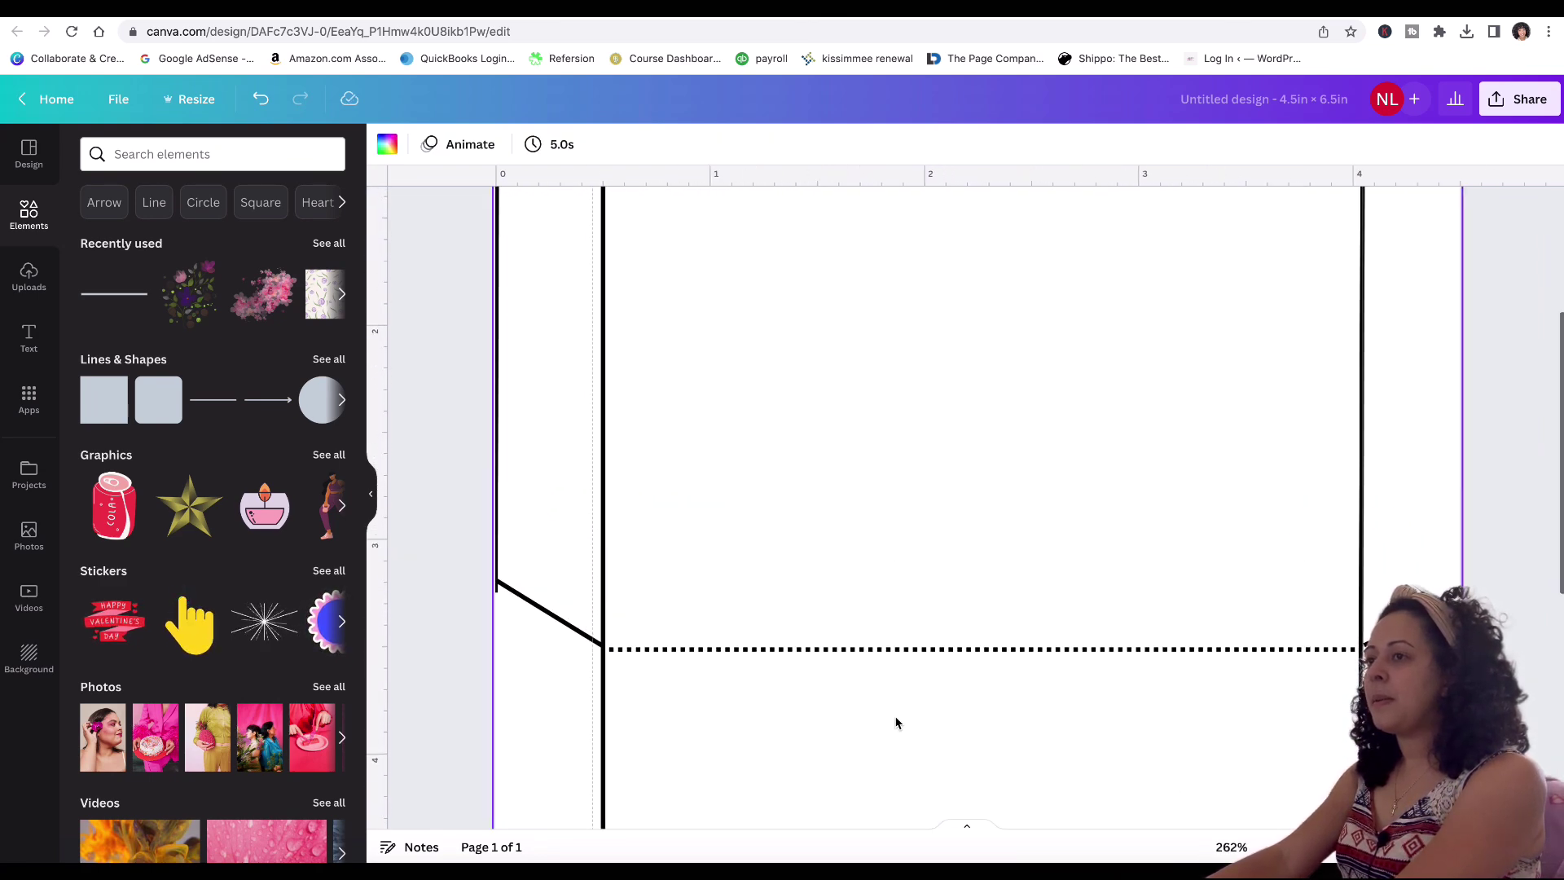
scroll(896, 723, down, 8)
click(498, 298)
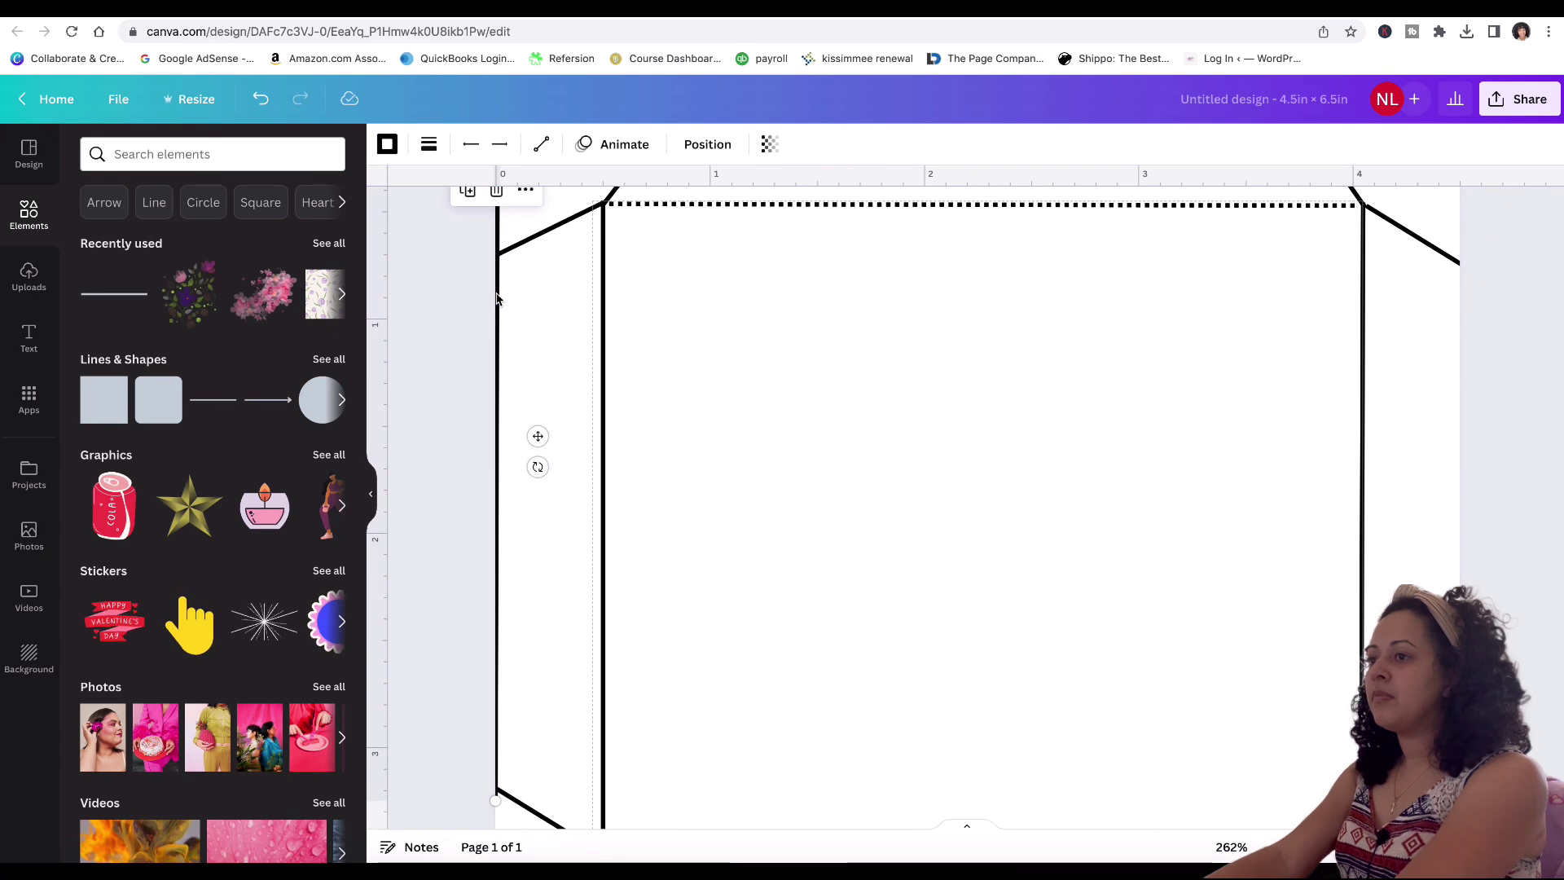
scroll(497, 298, up, 2)
drag(496, 235, 499, 383)
click(547, 433)
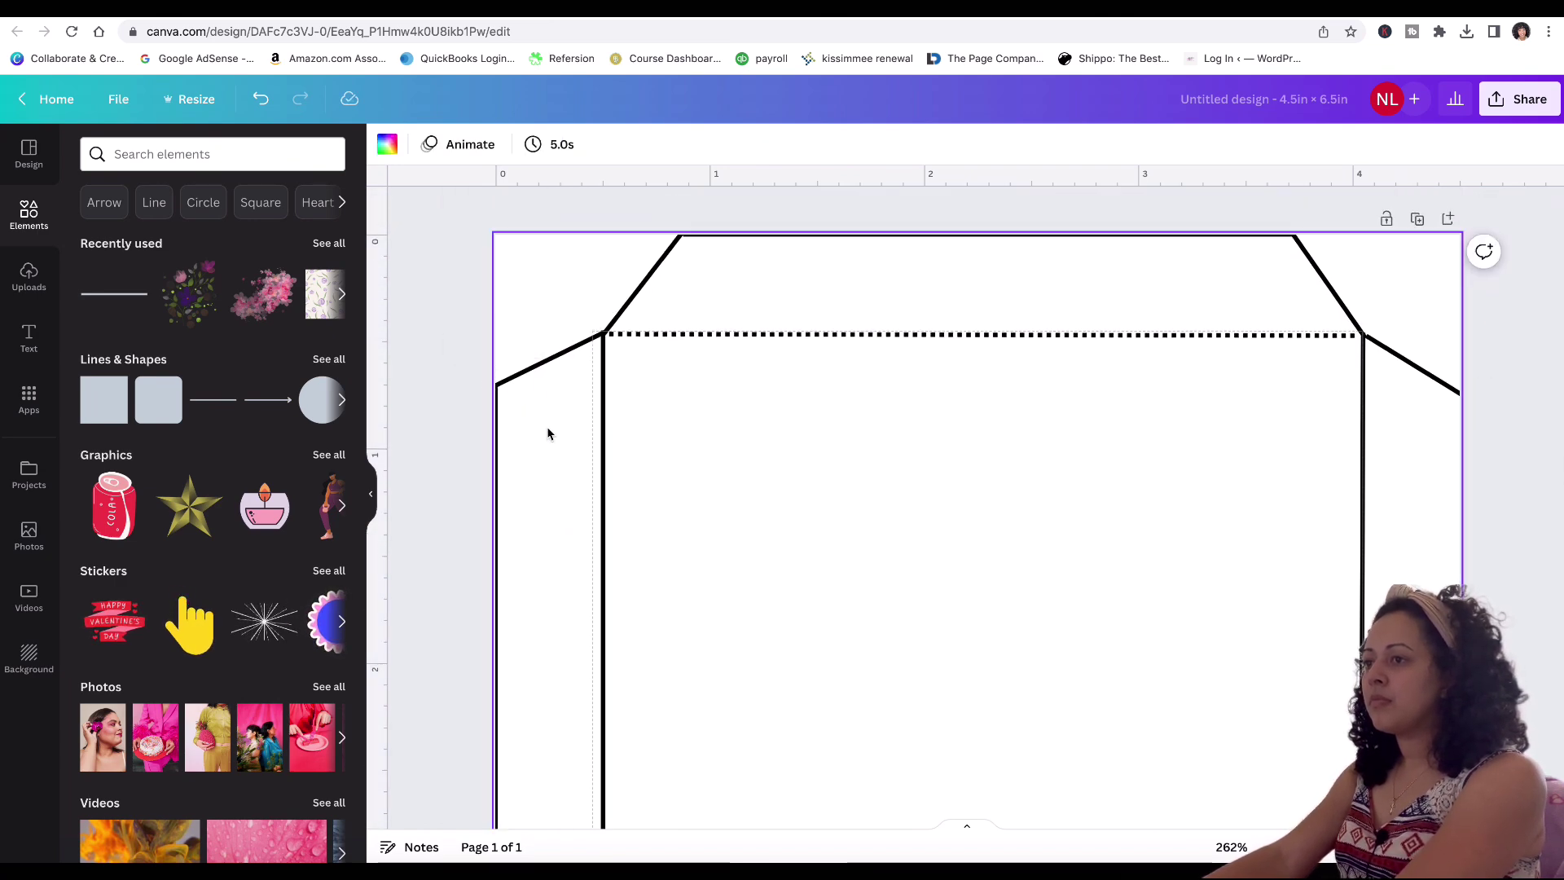
Step: Fine-tune the left-edge line's lower end so it meets the lower-left slanted line without a gap or overhang
scroll(548, 433, down, 2)
click(499, 741)
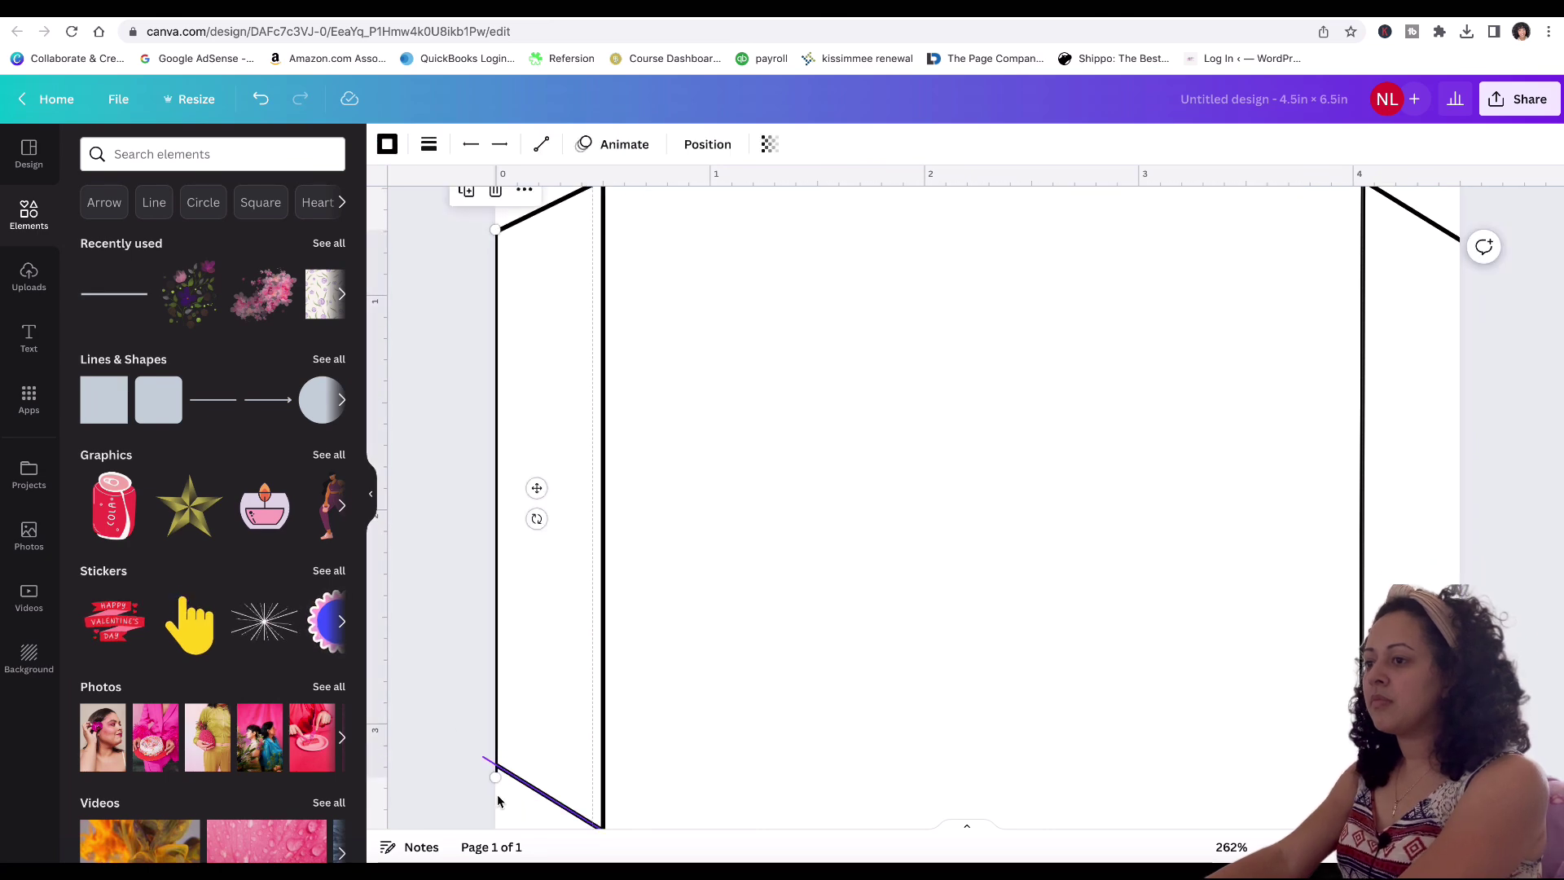
drag(495, 779, 496, 759)
click(643, 698)
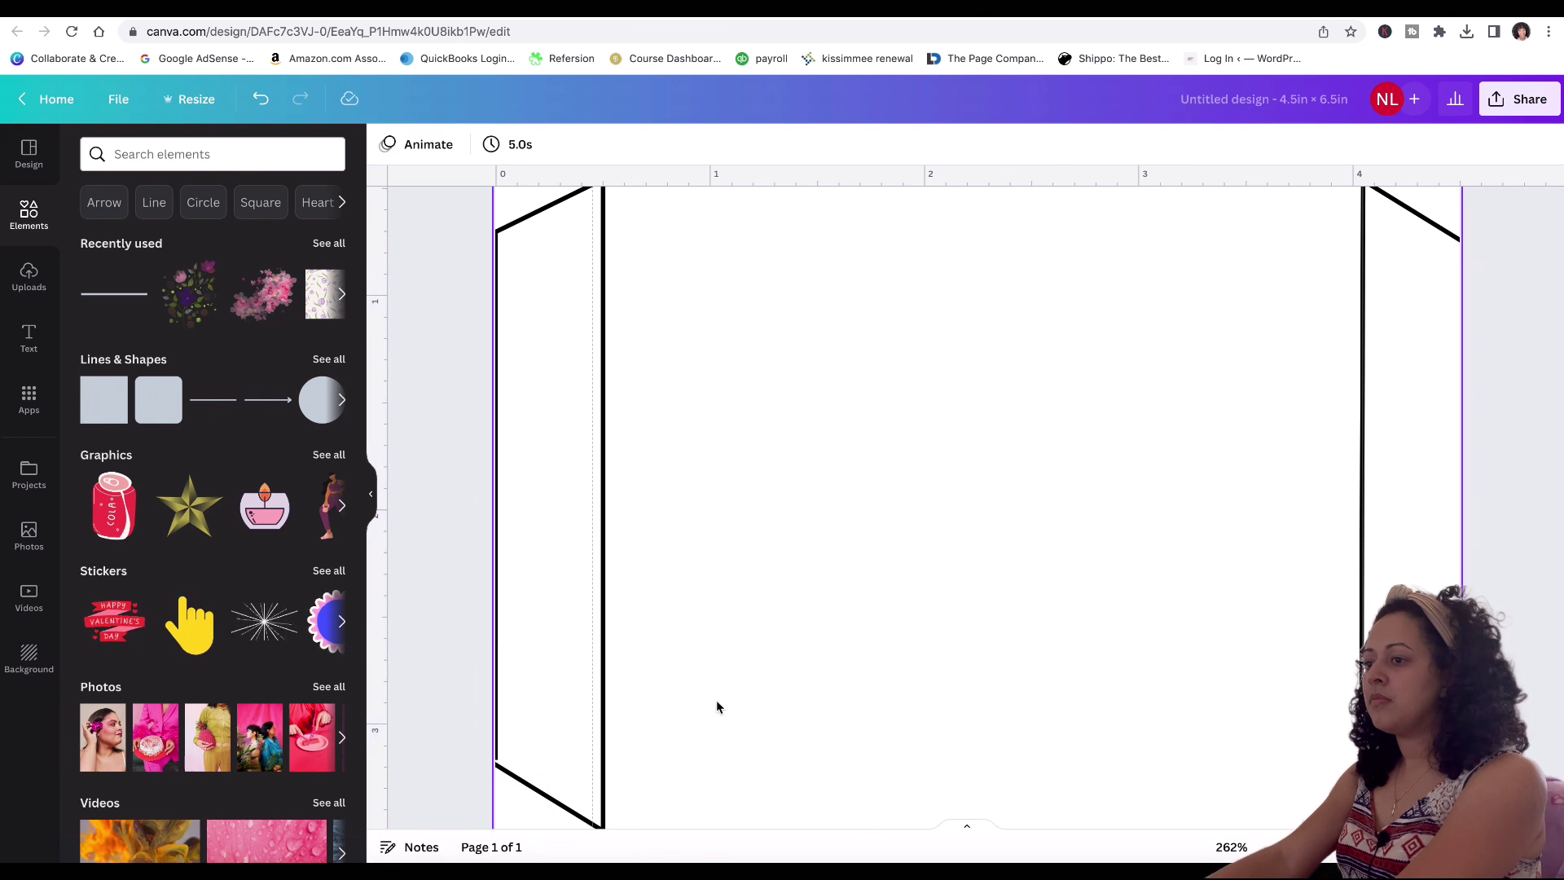
scroll(652, 736, down, 2)
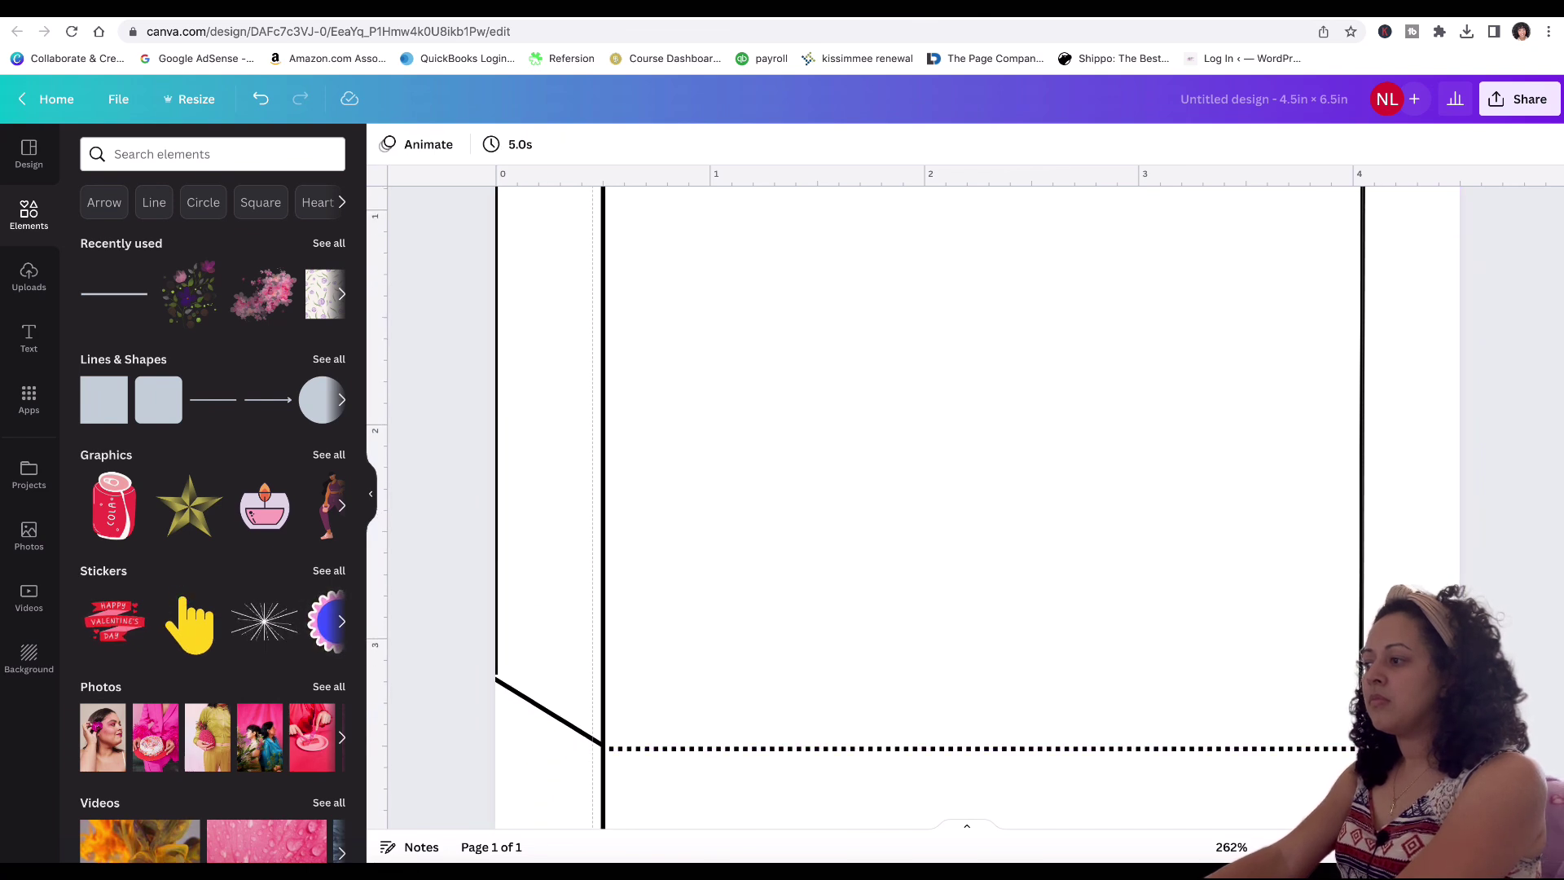
scroll(977, 698, up, 3)
scroll(977, 698, left, 2)
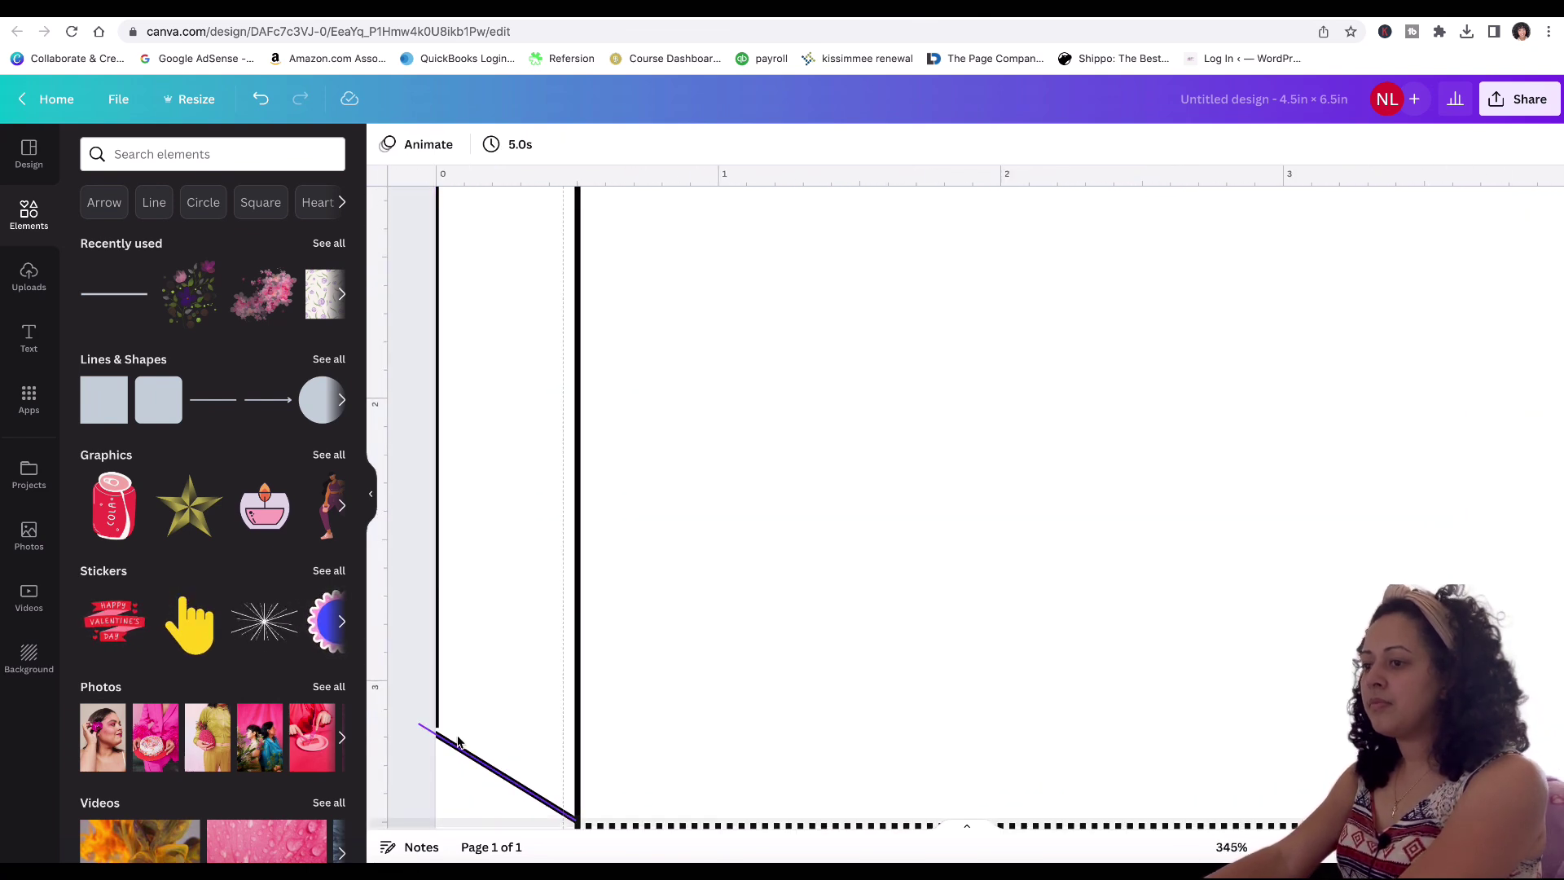
click(436, 721)
drag(437, 720, 438, 735)
click(500, 712)
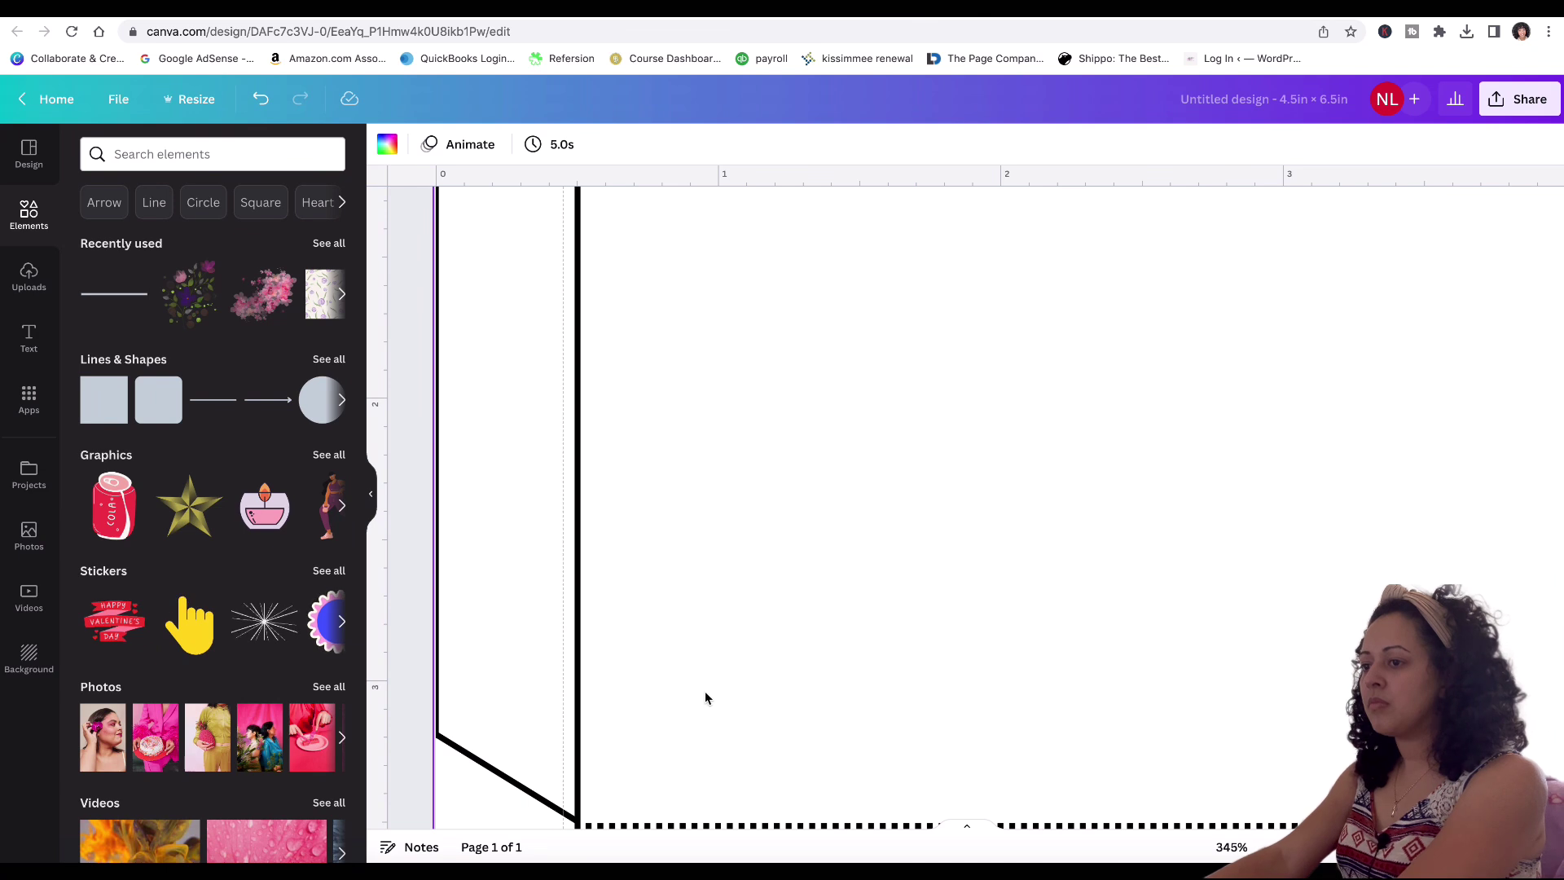
Step: Duplicate the left-edge line and place the copy along the page's right edge, between the outer ends of the right slanted lines
click(438, 646)
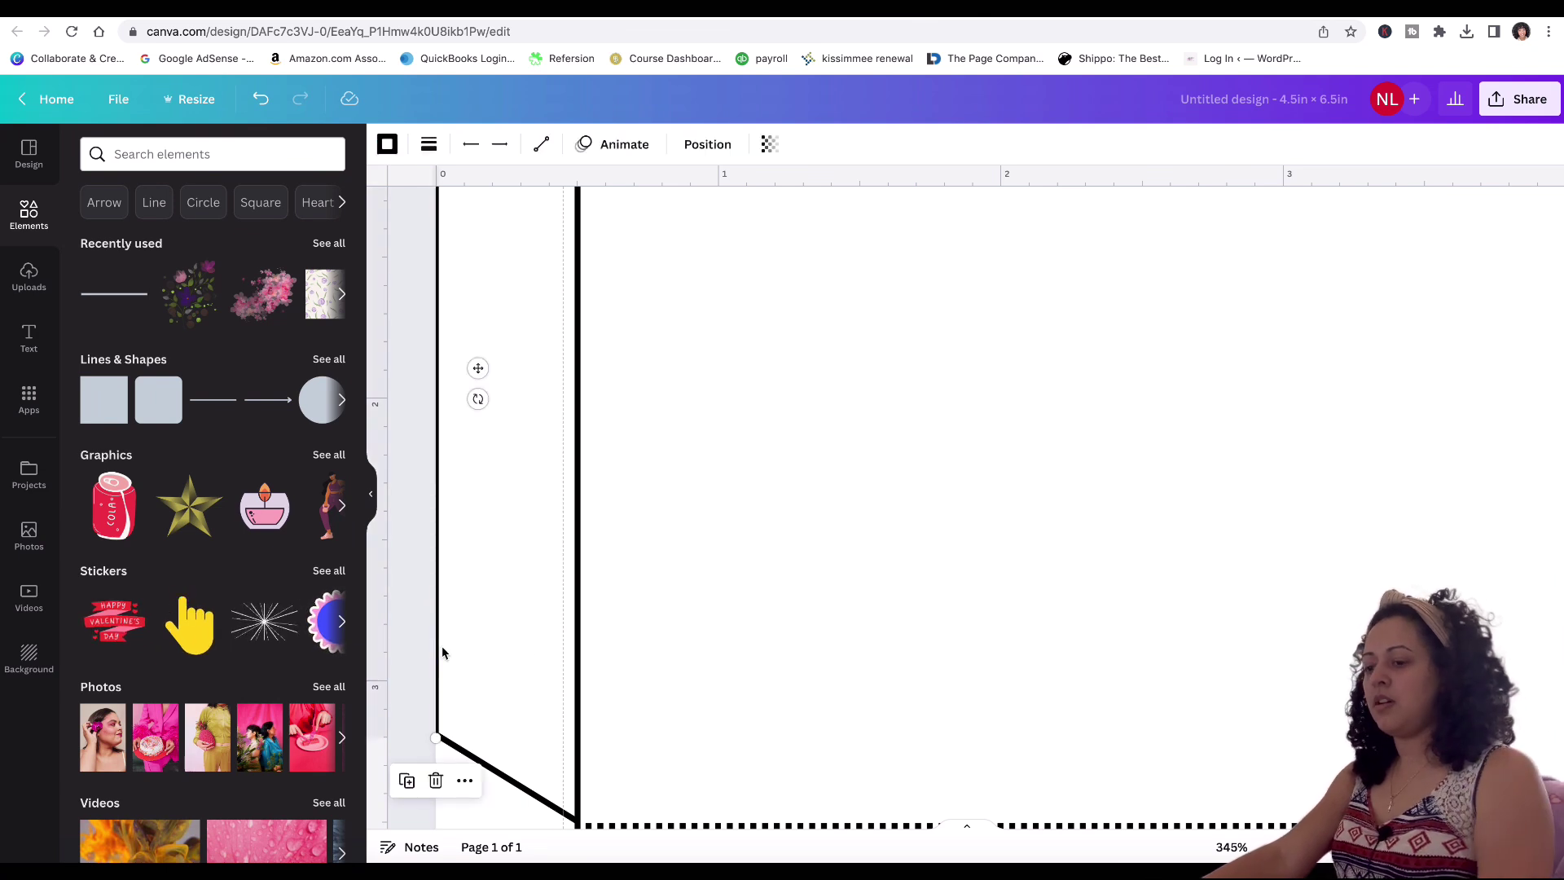
click(408, 779)
drag(523, 412, 1057, 428)
ctrl+scroll(1166, 670, down, 5)
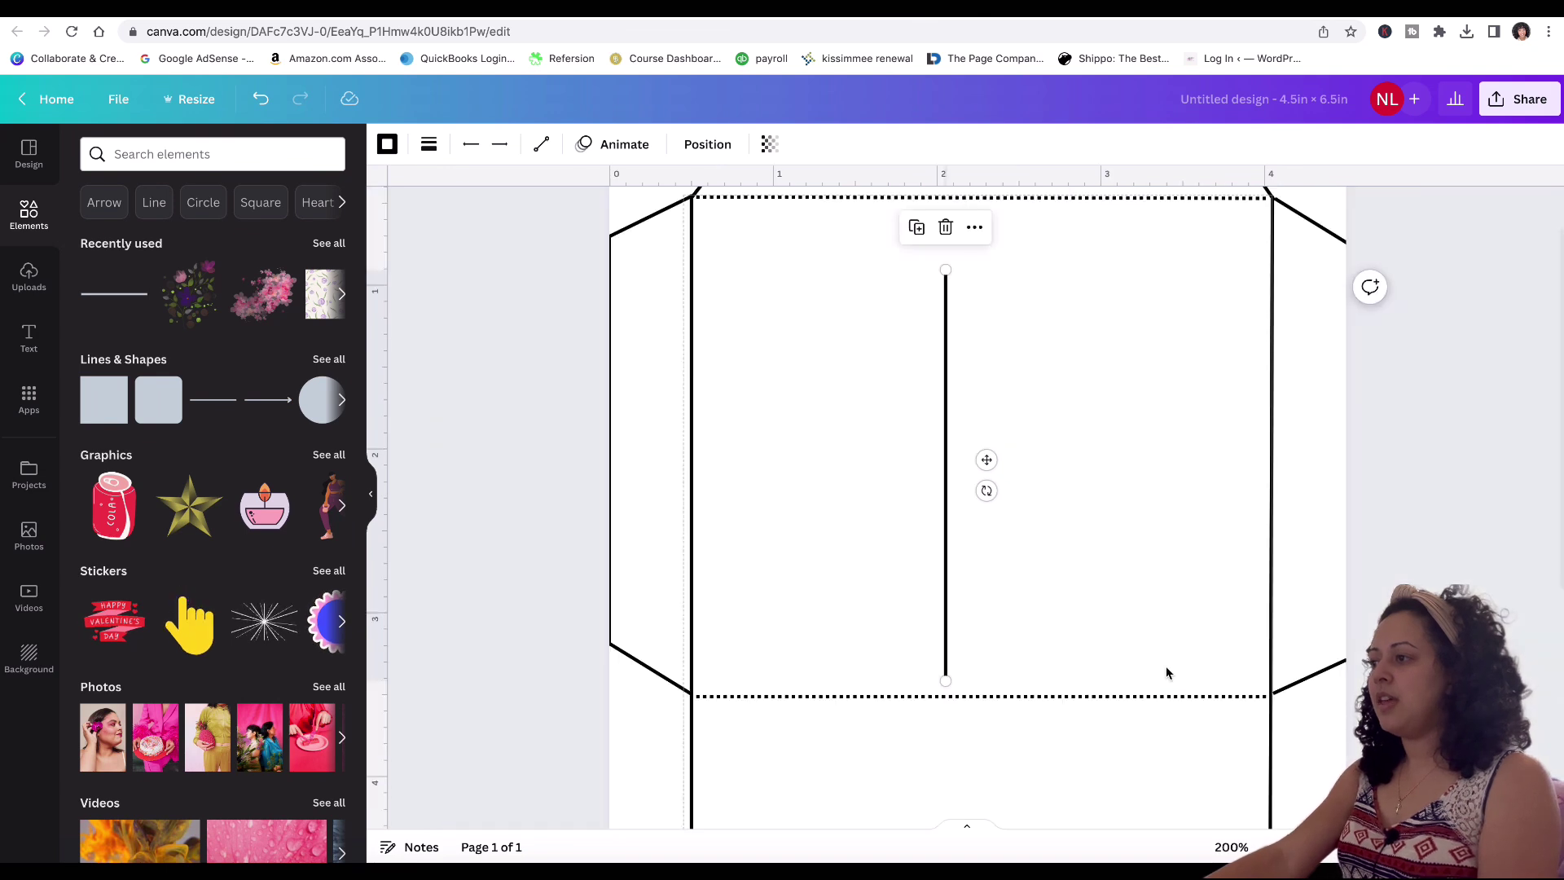
drag(989, 461, 1387, 441)
click(1410, 443)
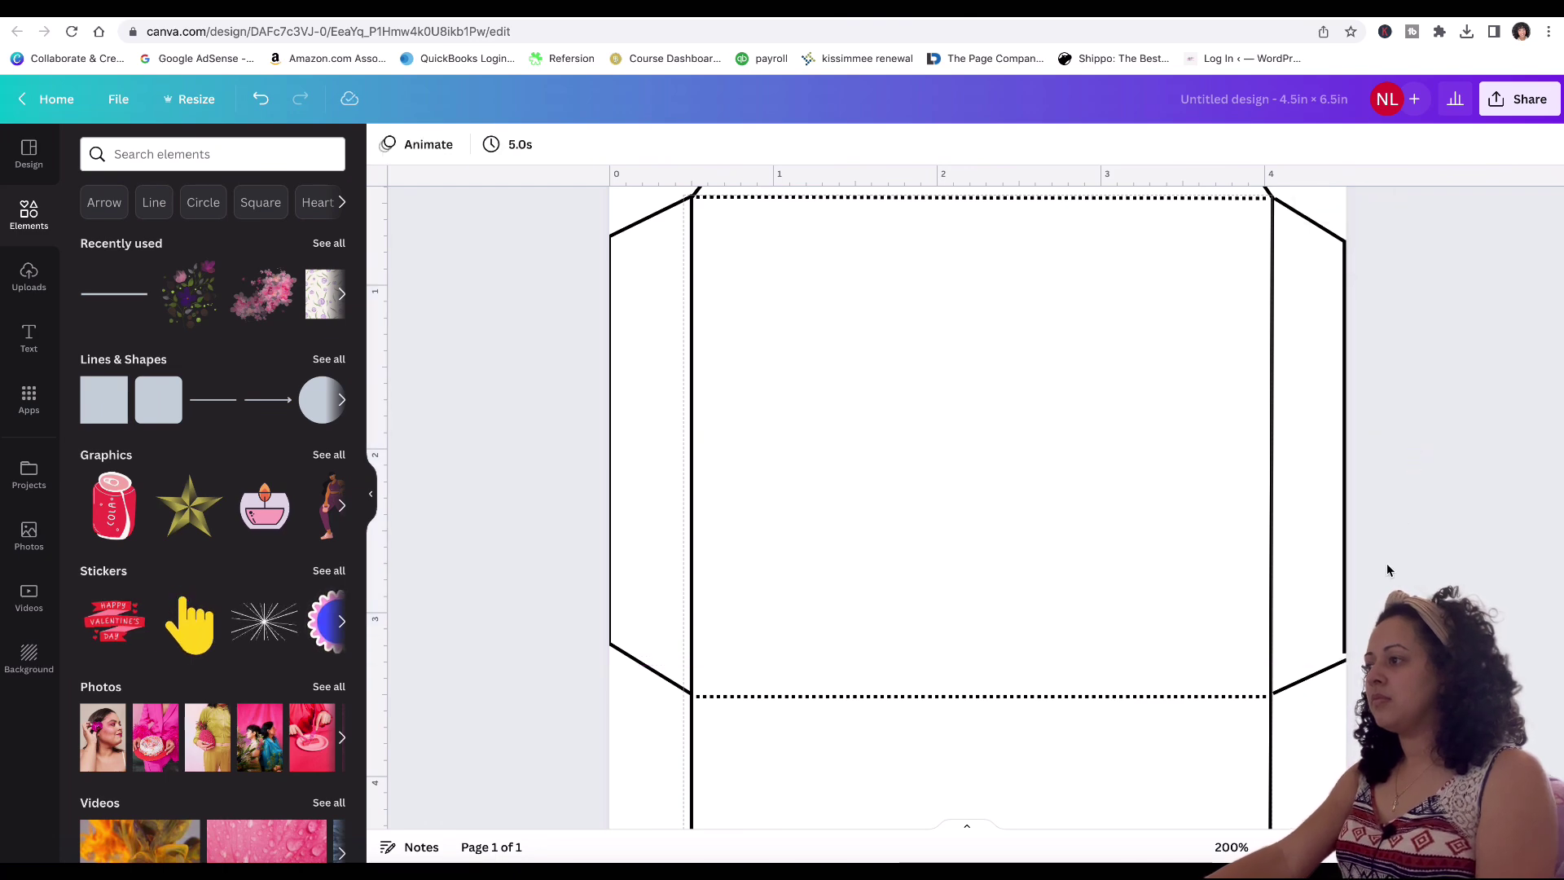
Step: Adjust the lower-right slanted line so its outer end meets the lower end of the right-edge line
scroll(985, 510, up, 3)
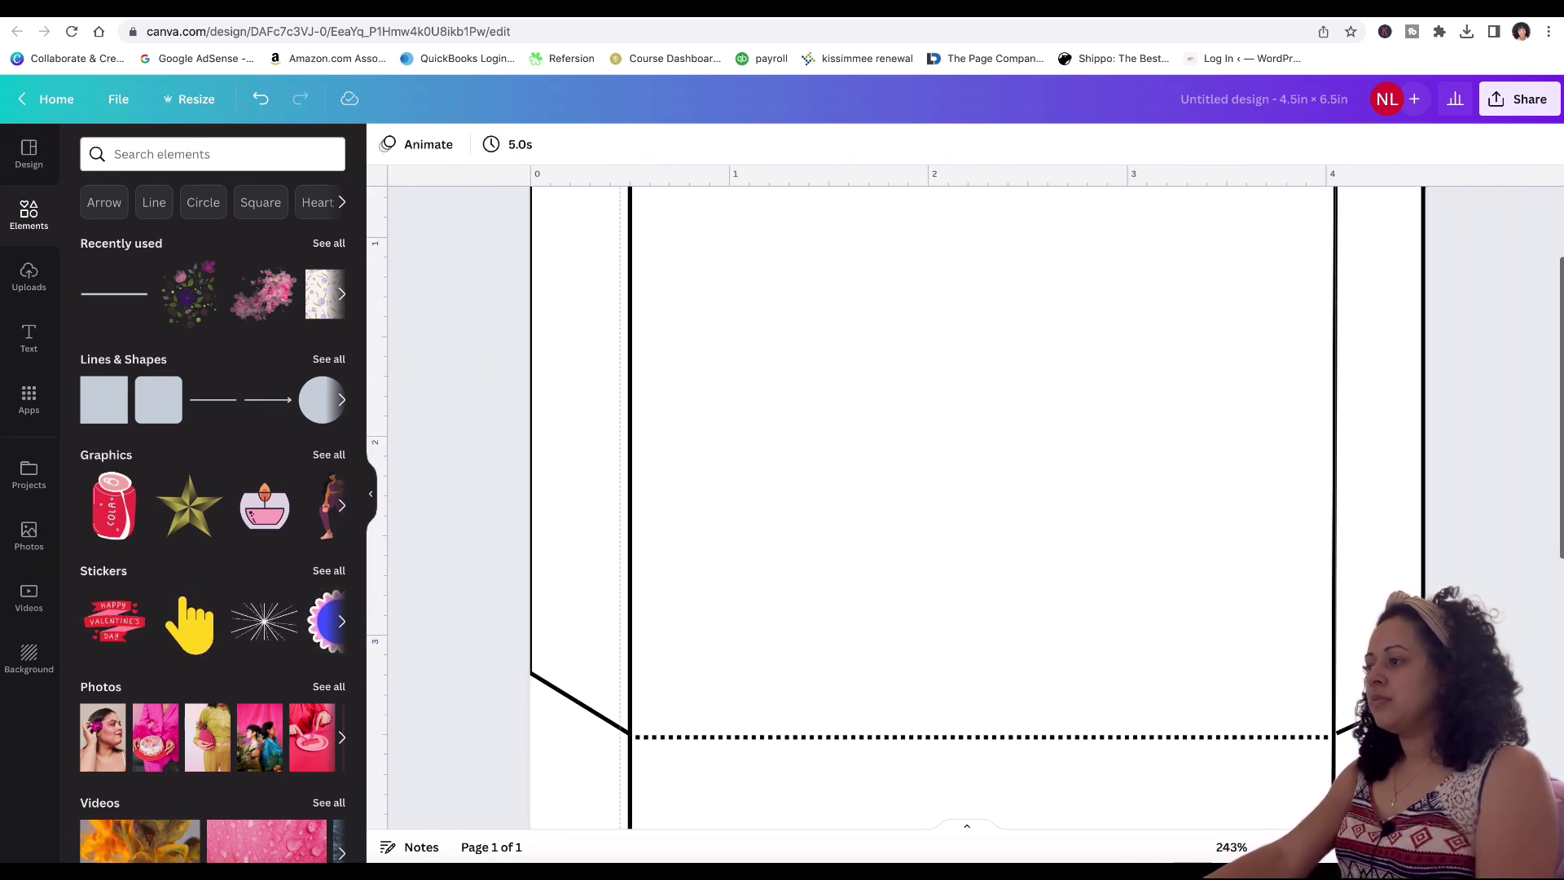
click(1322, 737)
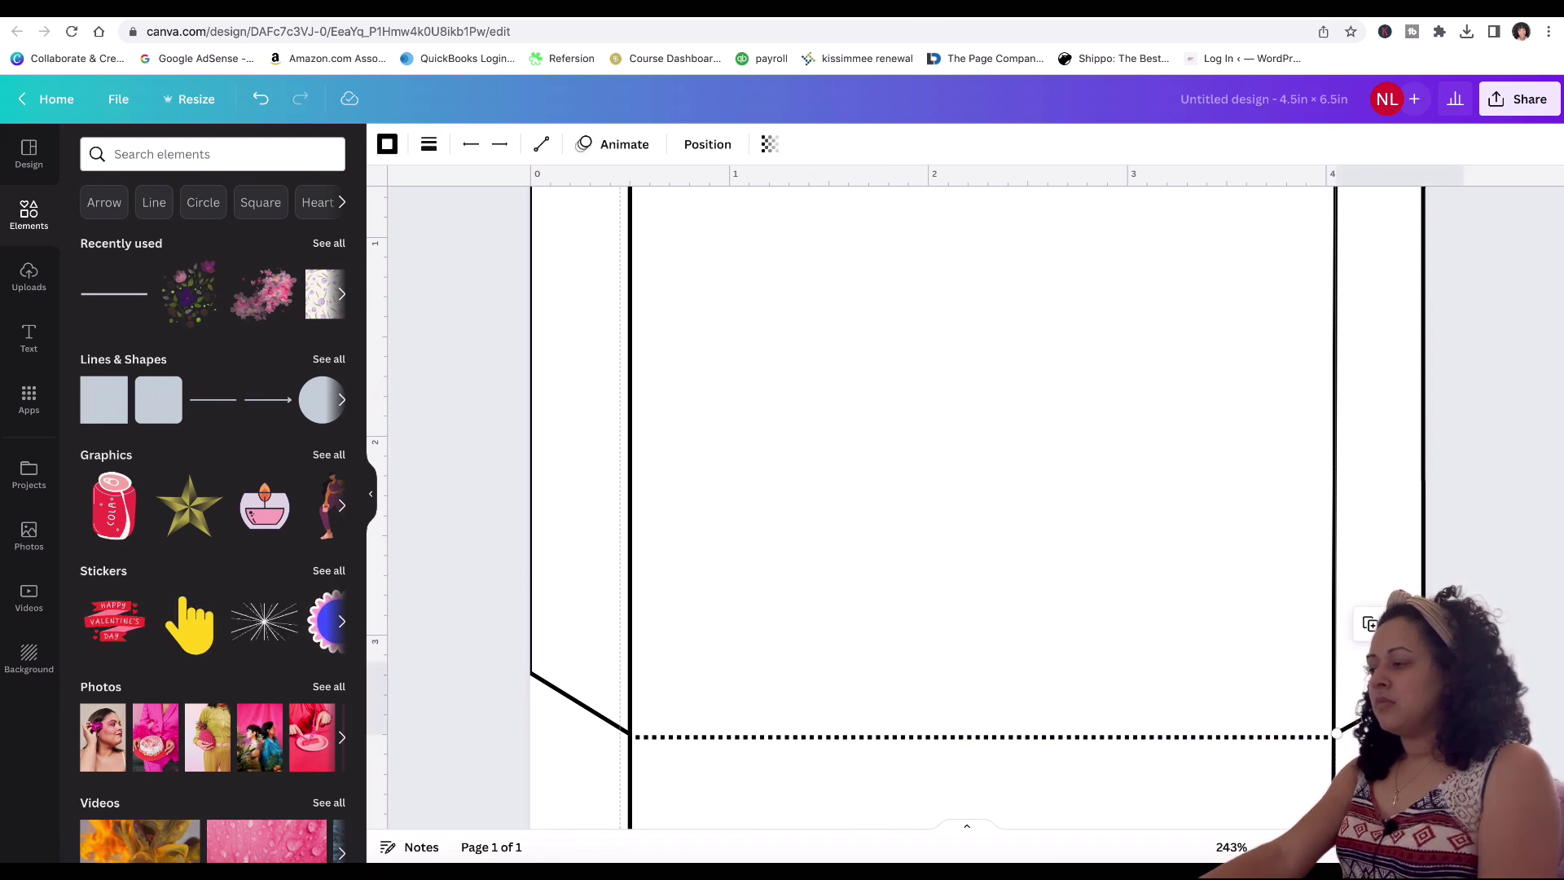
click(1486, 585)
scroll(1486, 585, up, 3)
scroll(1486, 585, down, 2)
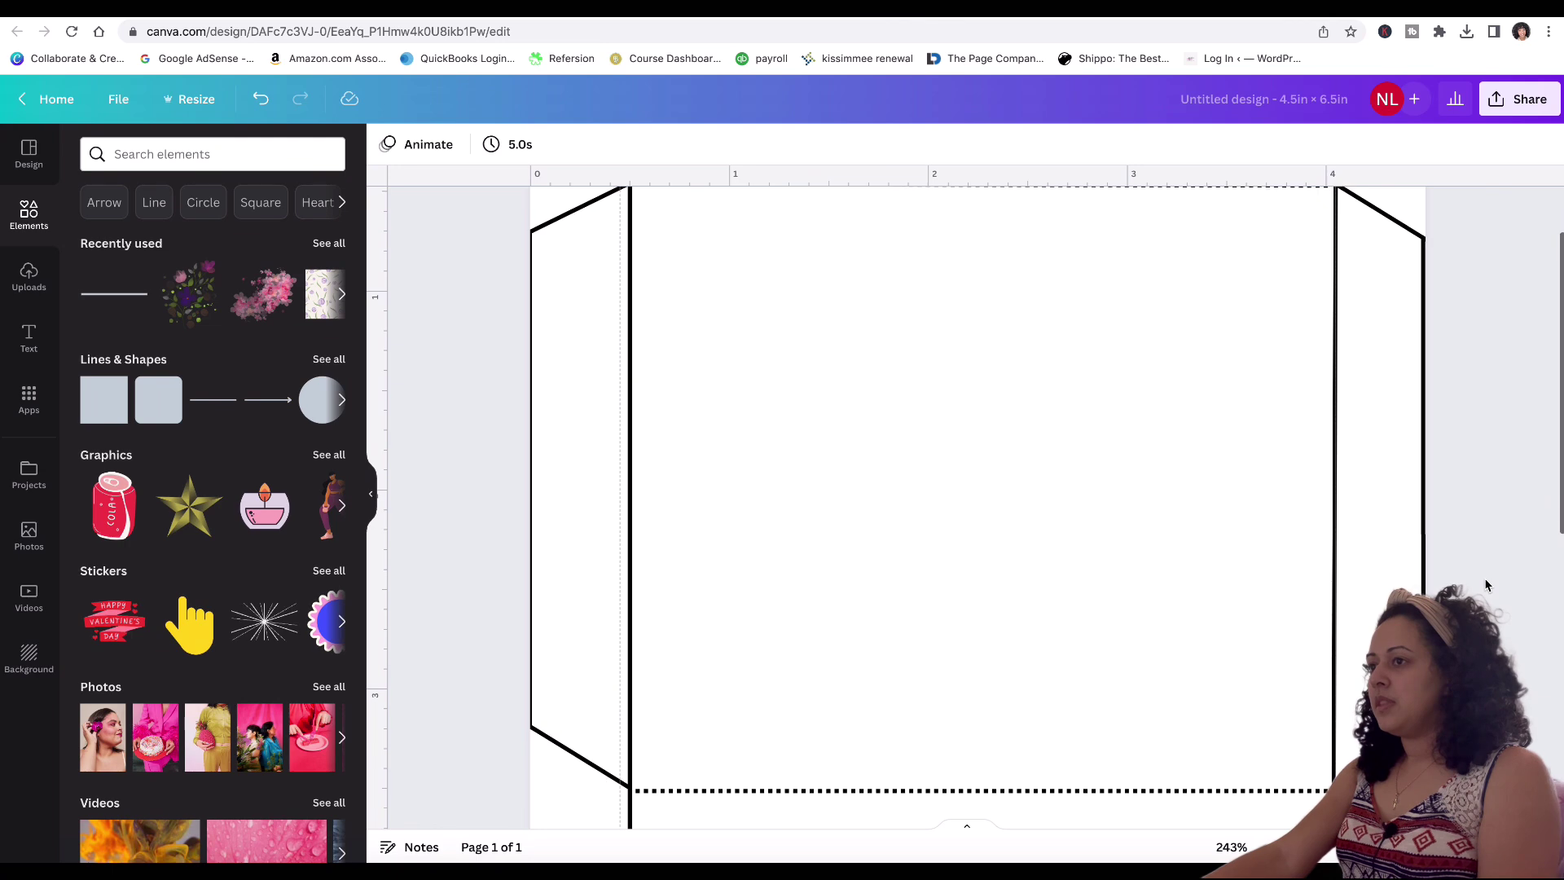
scroll(1485, 585, down, 5)
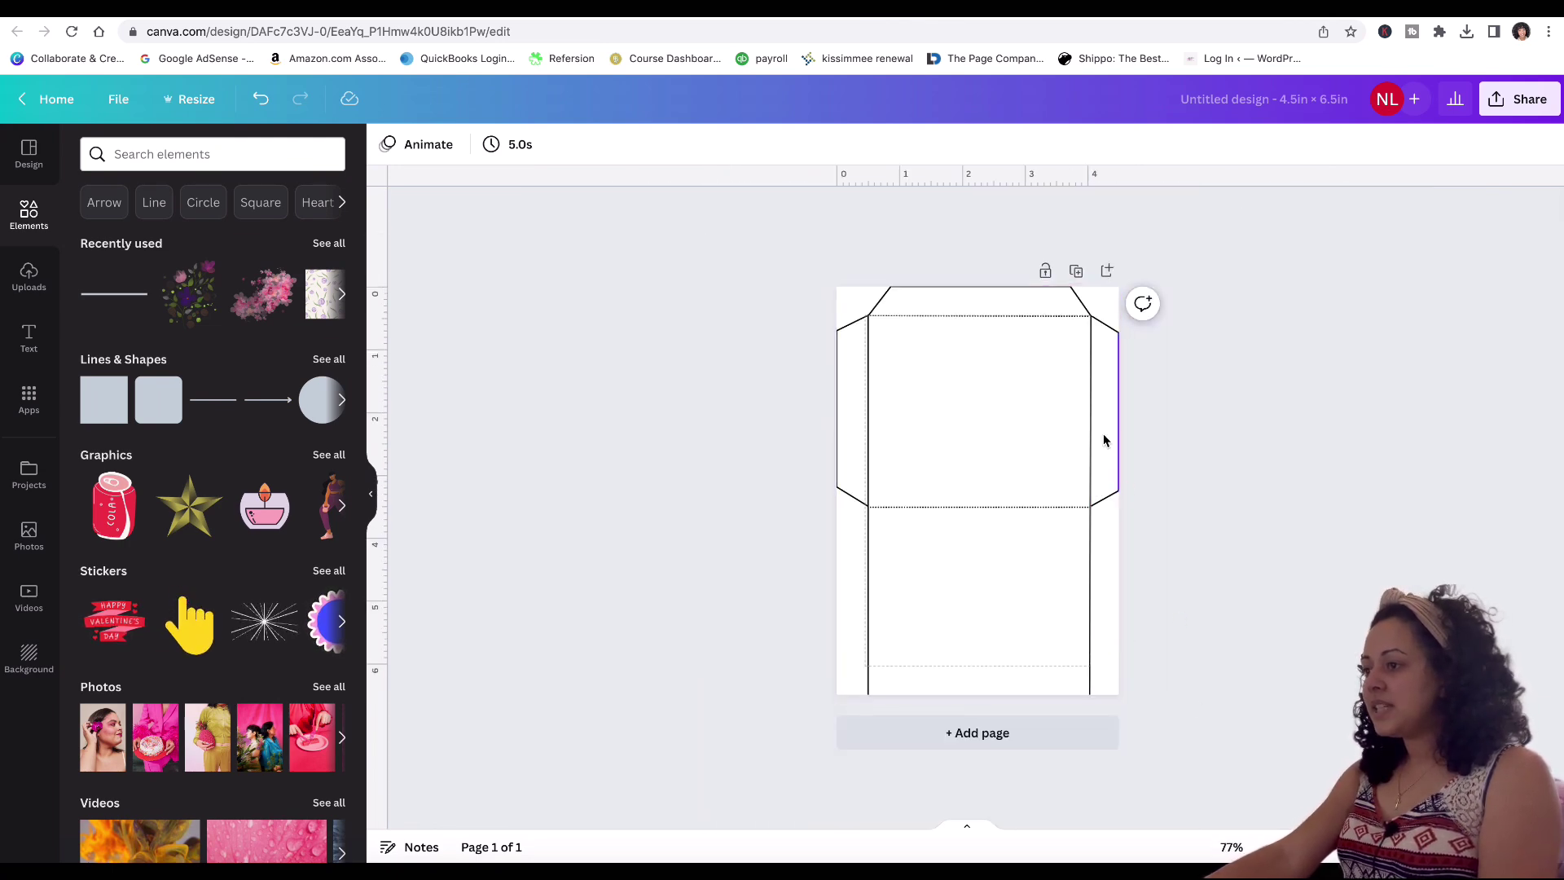
Step: Place a copy of the top flap's horizontal line along the page's lower edge and stretch it to span both inner vertical lines
click(977, 298)
drag(1009, 339, 979, 730)
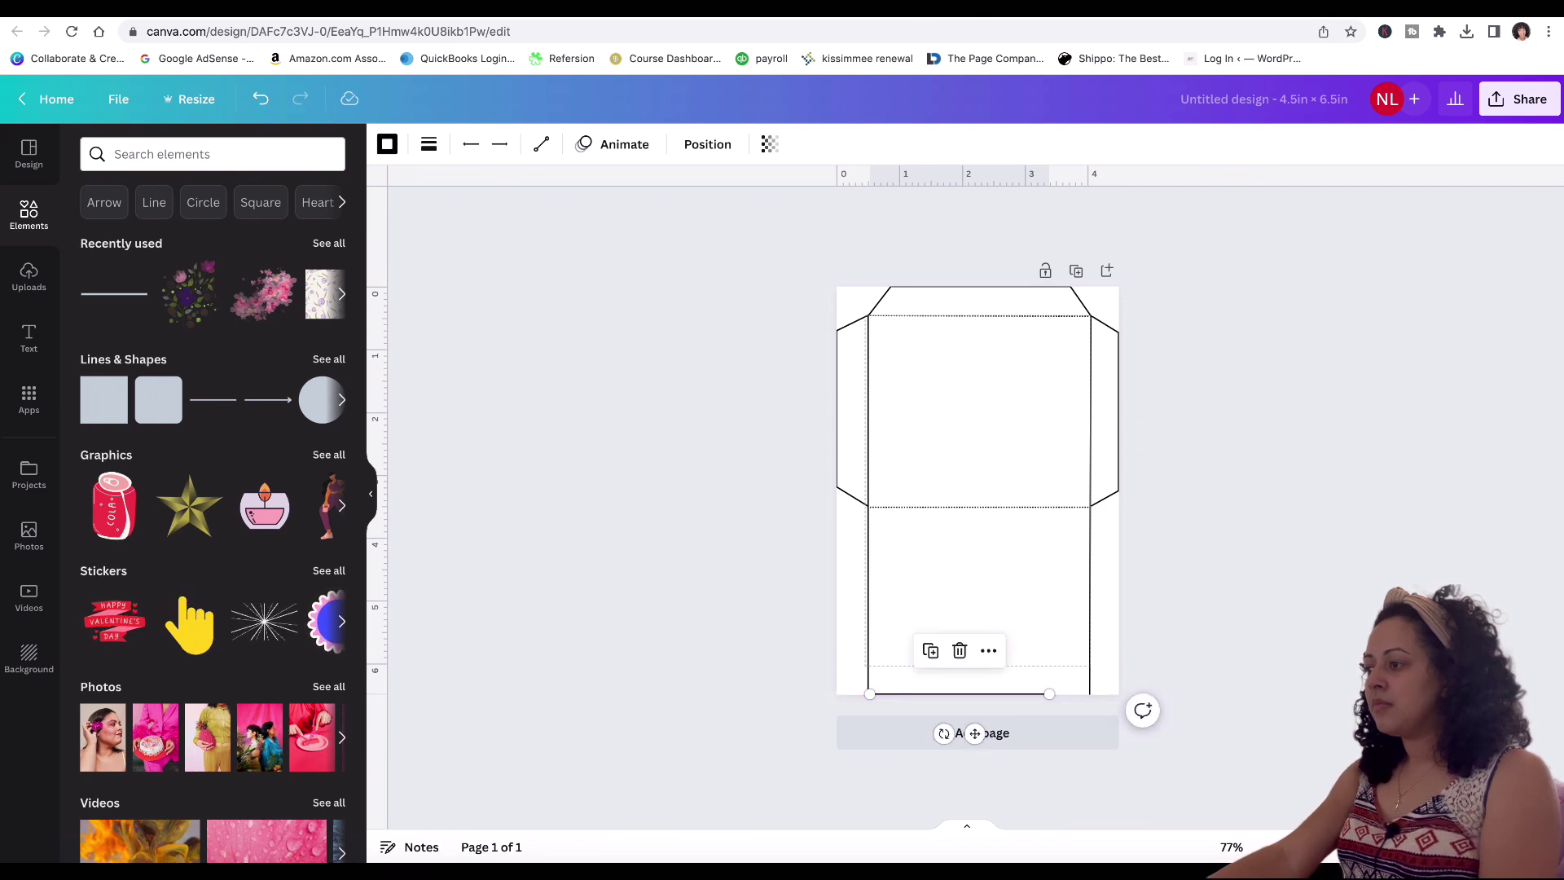
scroll(975, 733, up, 5)
drag(1119, 746, 1195, 741)
drag(767, 746, 765, 746)
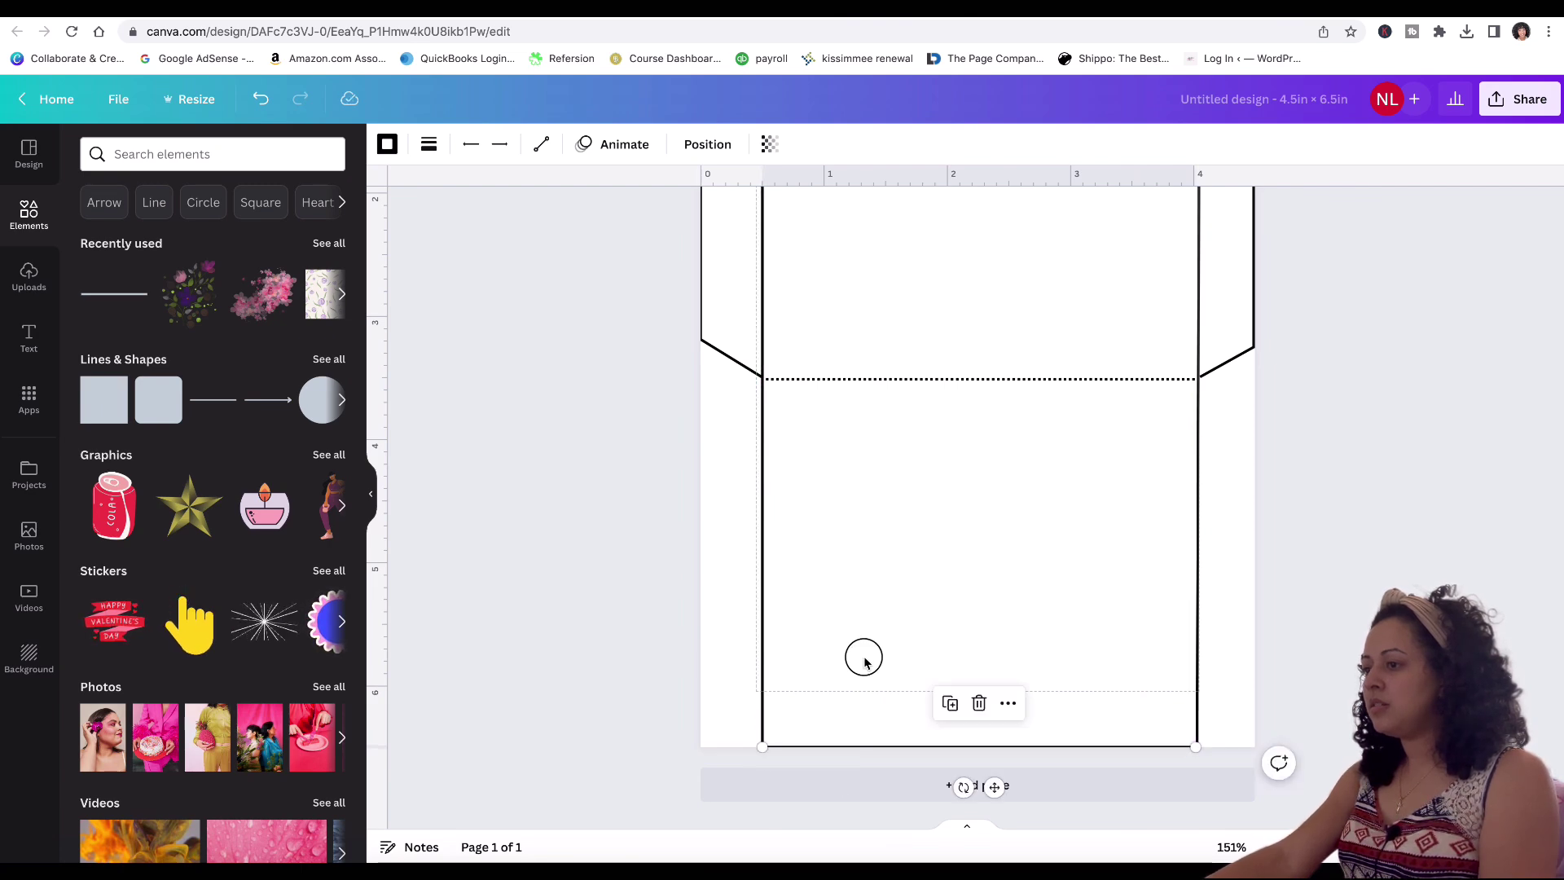
click(863, 658)
scroll(865, 662, down, 5)
scroll(977, 489, down, 1)
click(1243, 658)
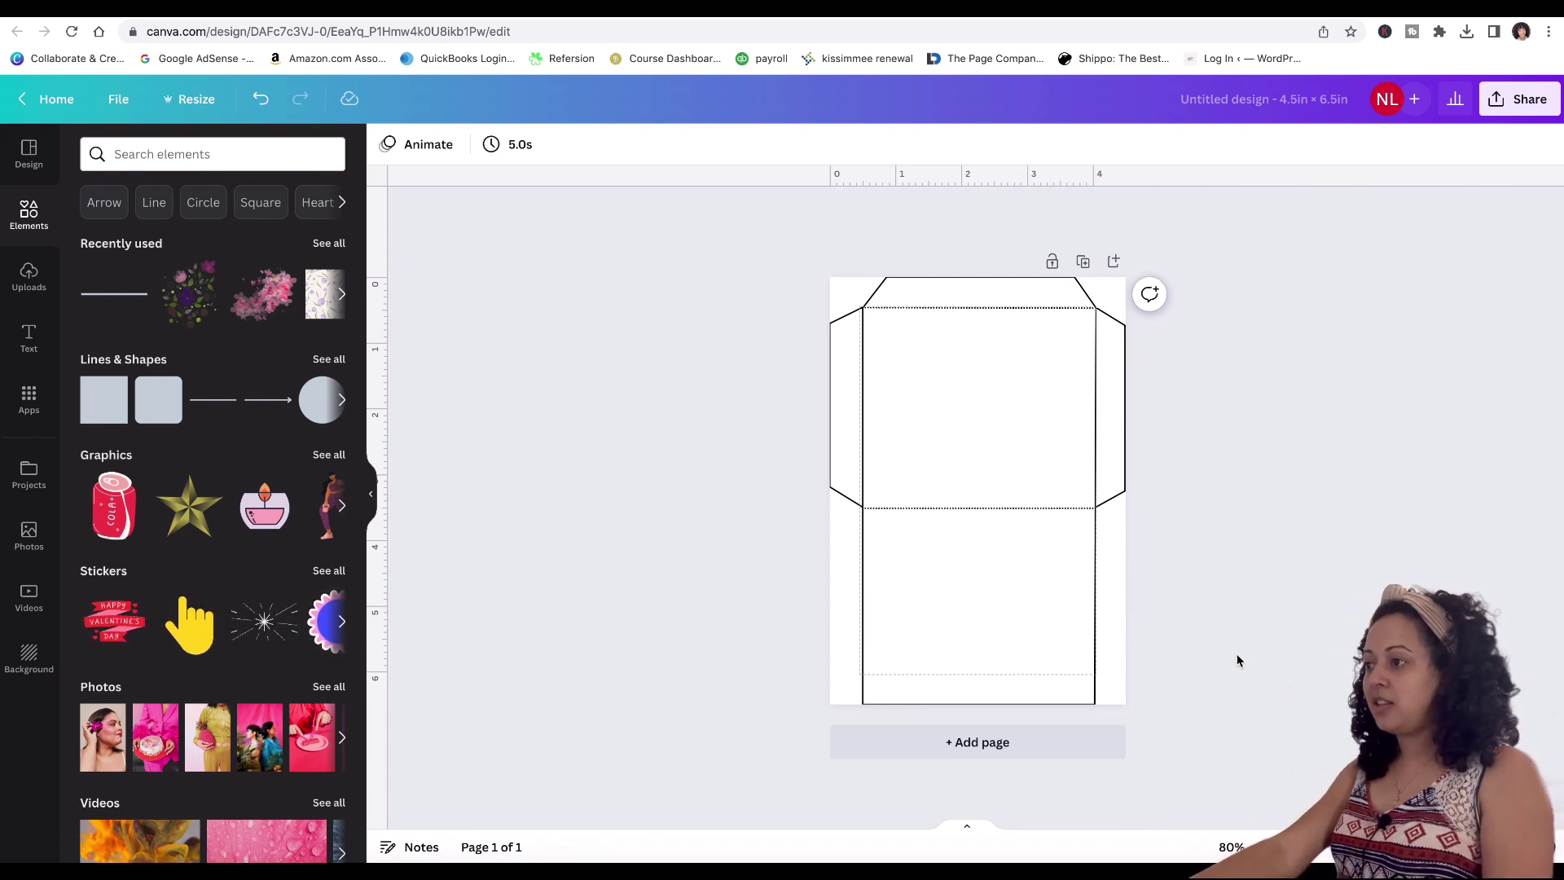
Step: Fill the page background with the first pink brand color
scroll(1163, 652, up, 5)
scroll(1189, 722, up, 1)
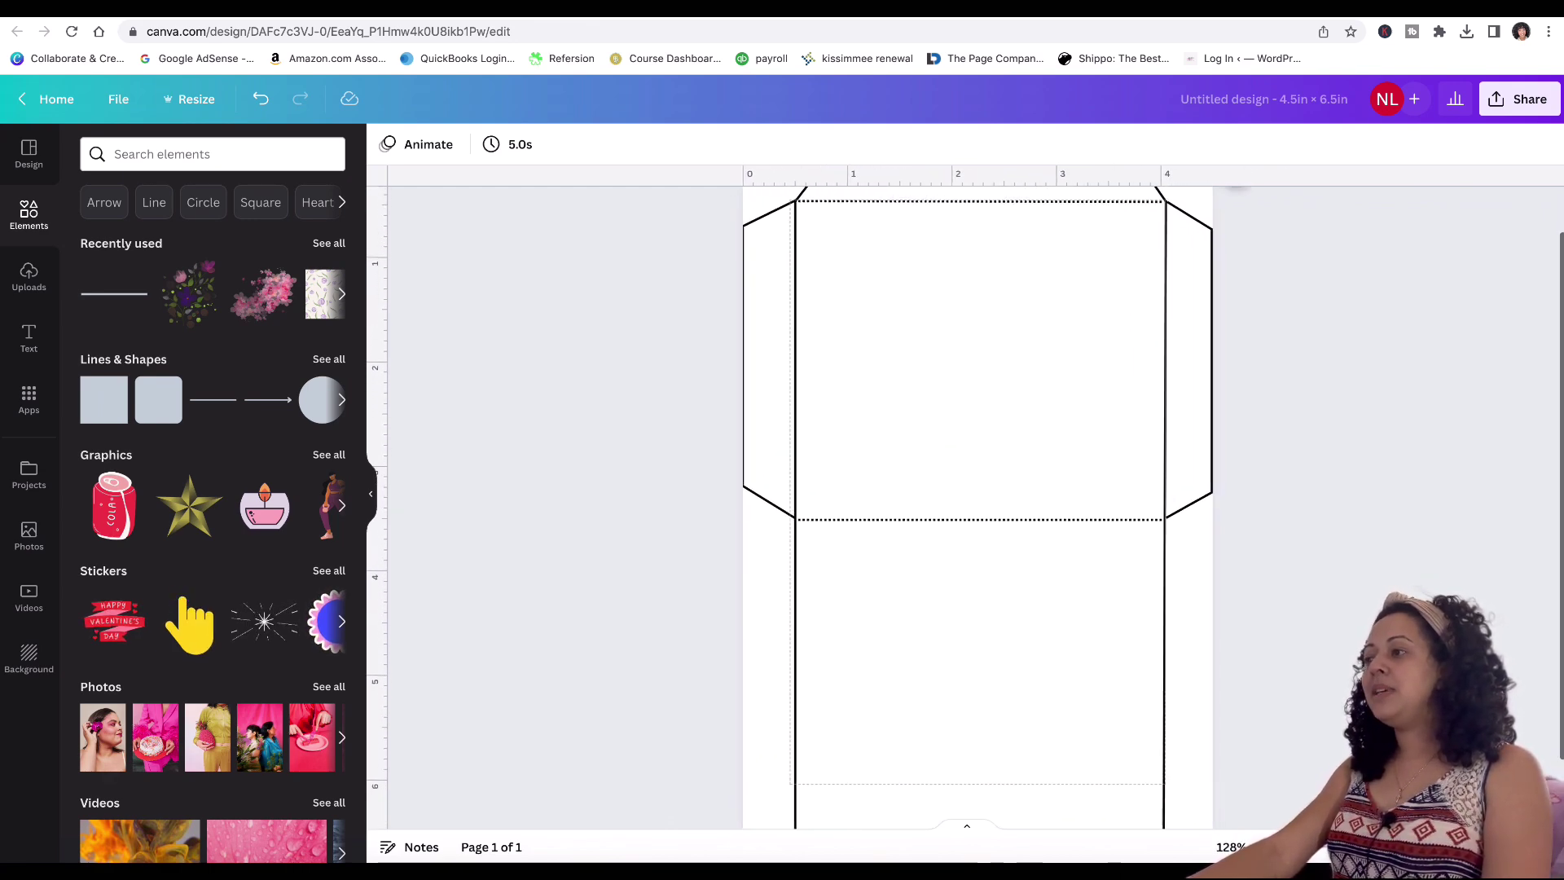
scroll(1189, 722, up, 1)
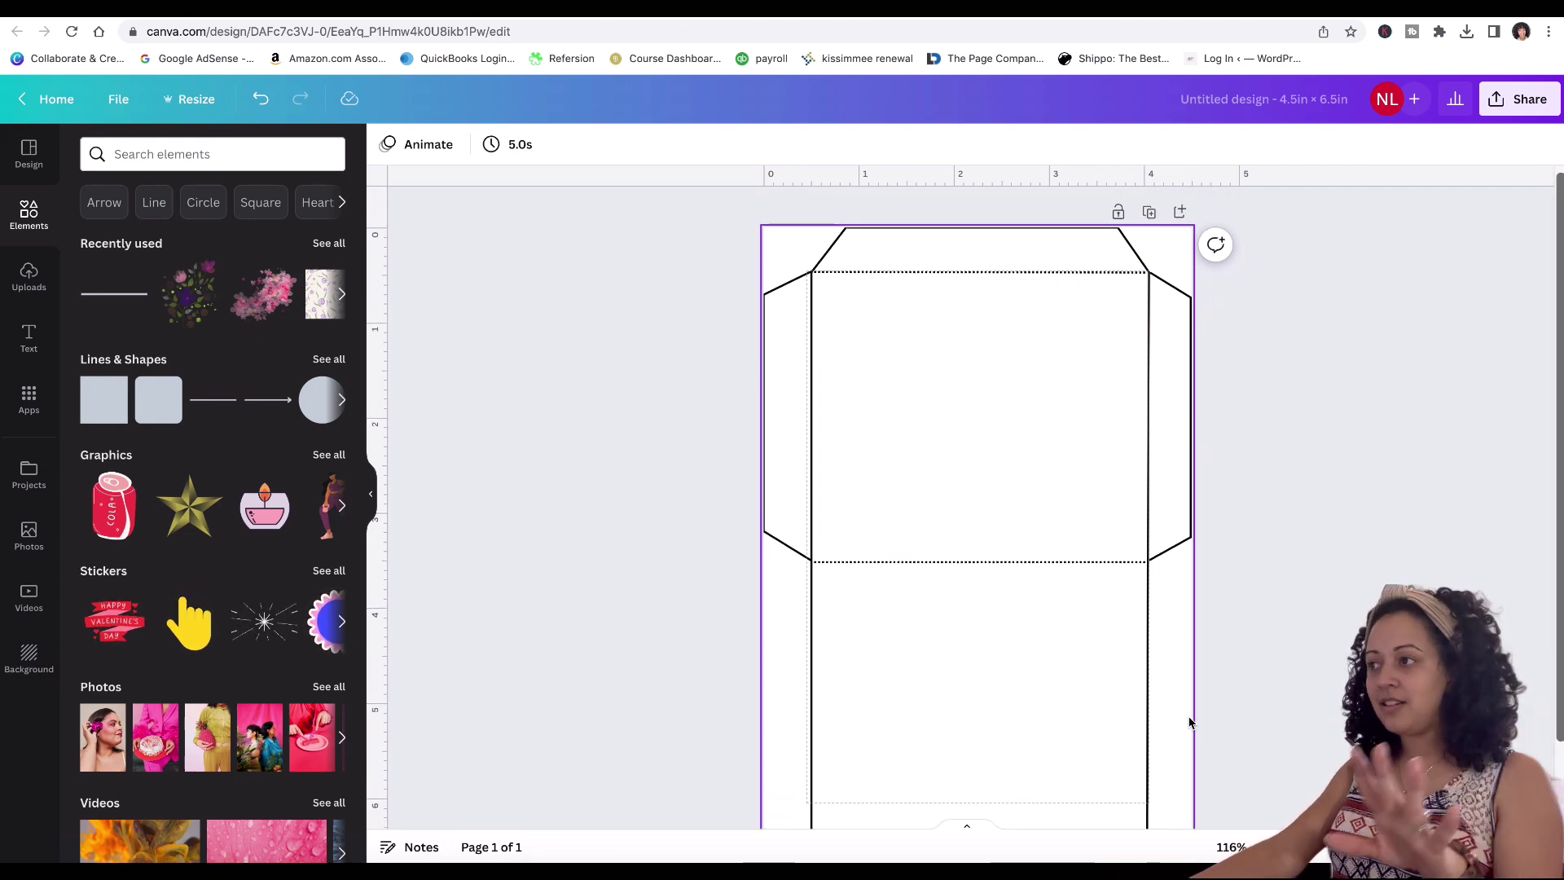
scroll(1189, 722, down, 1)
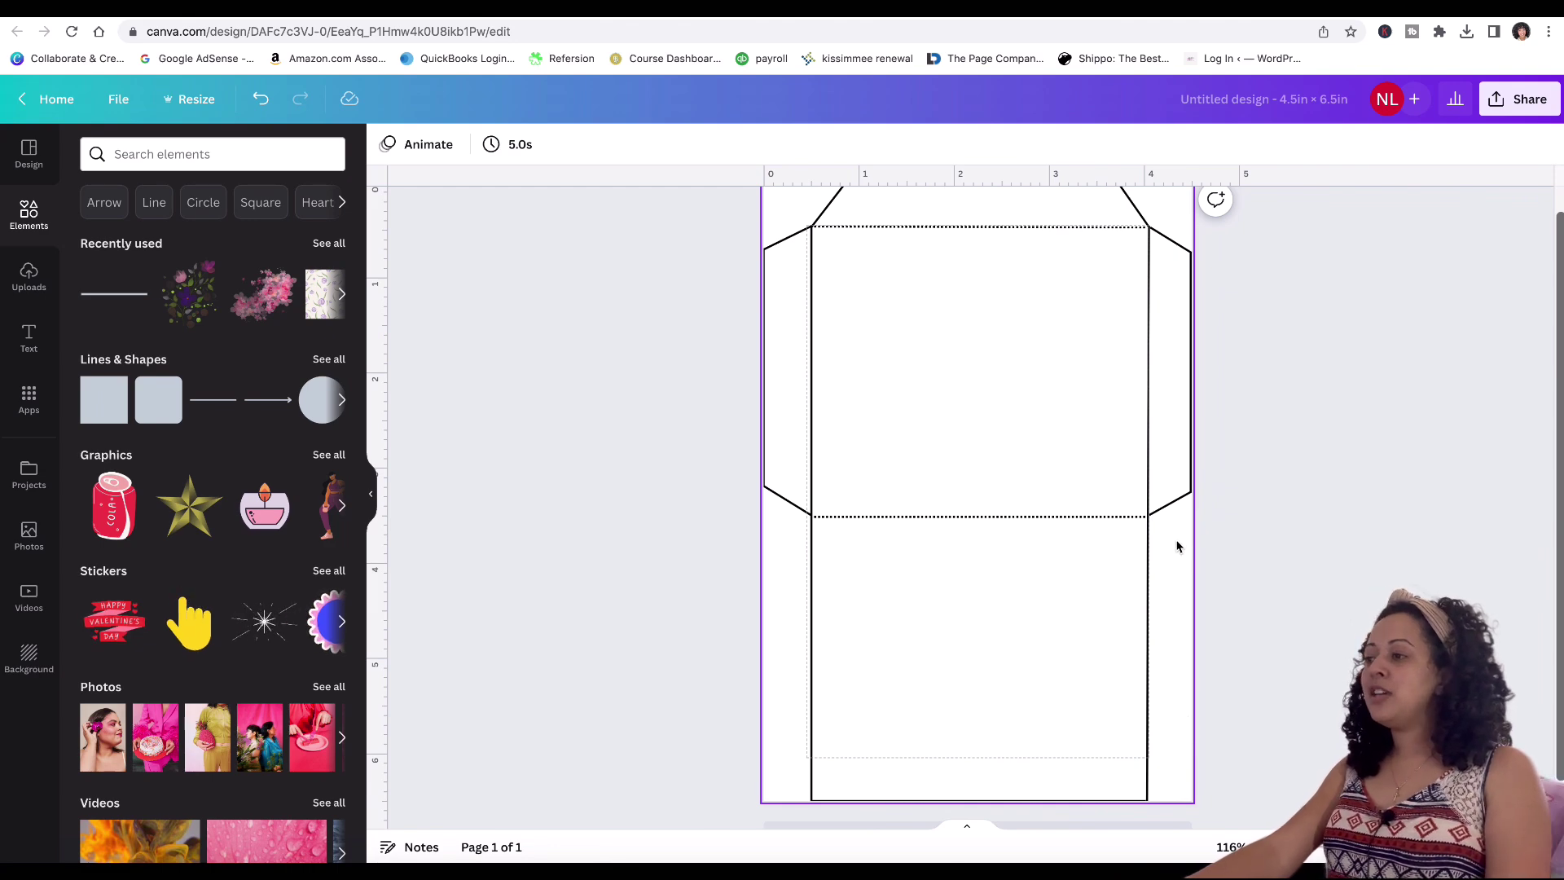
click(1180, 644)
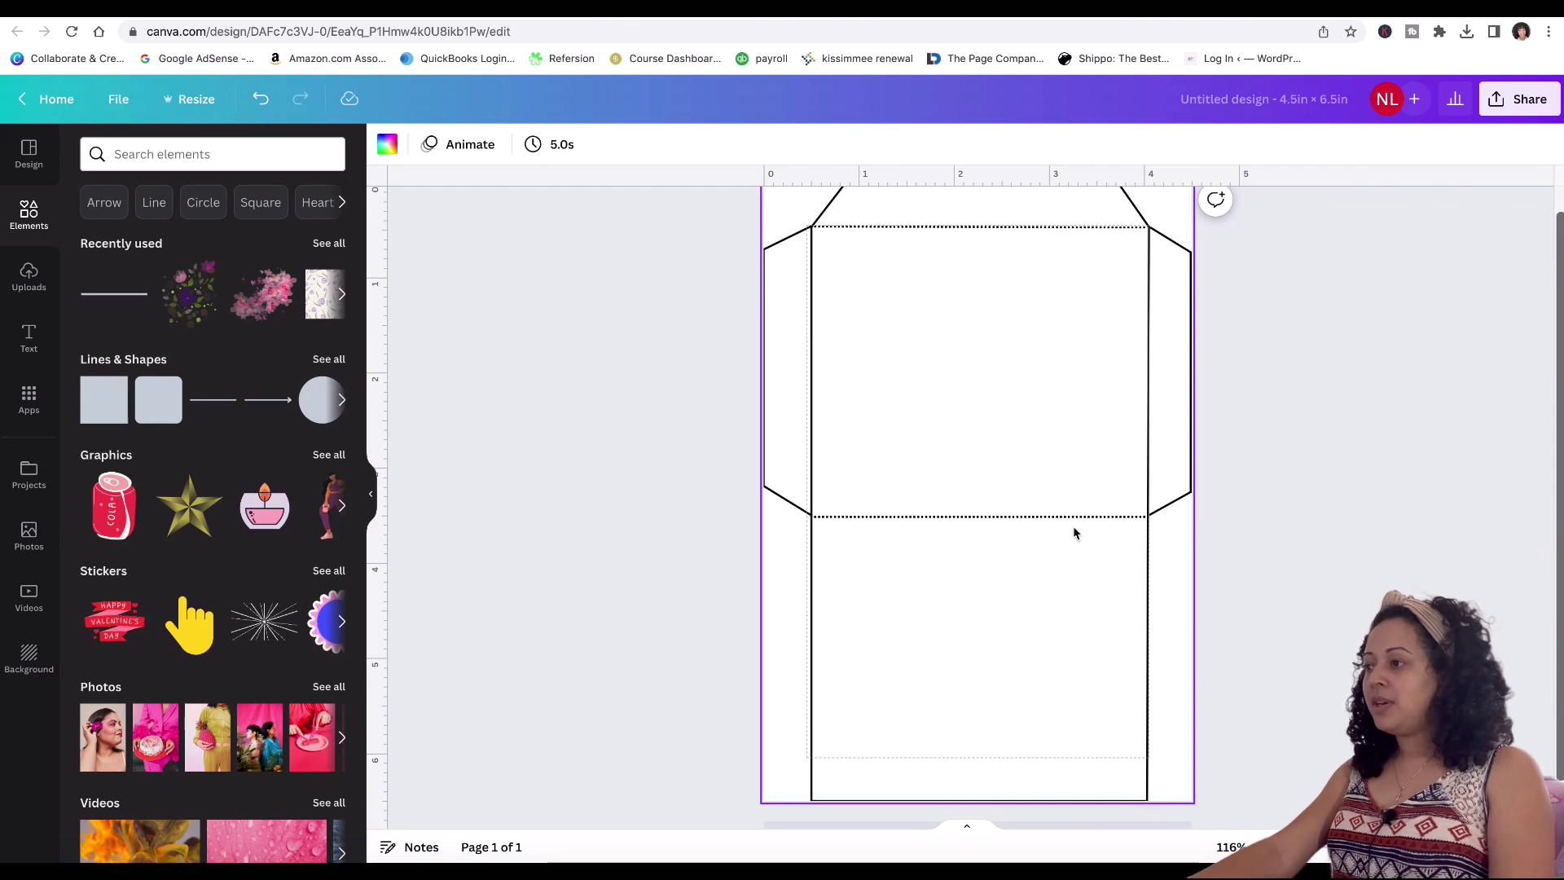
click(1161, 616)
click(1180, 611)
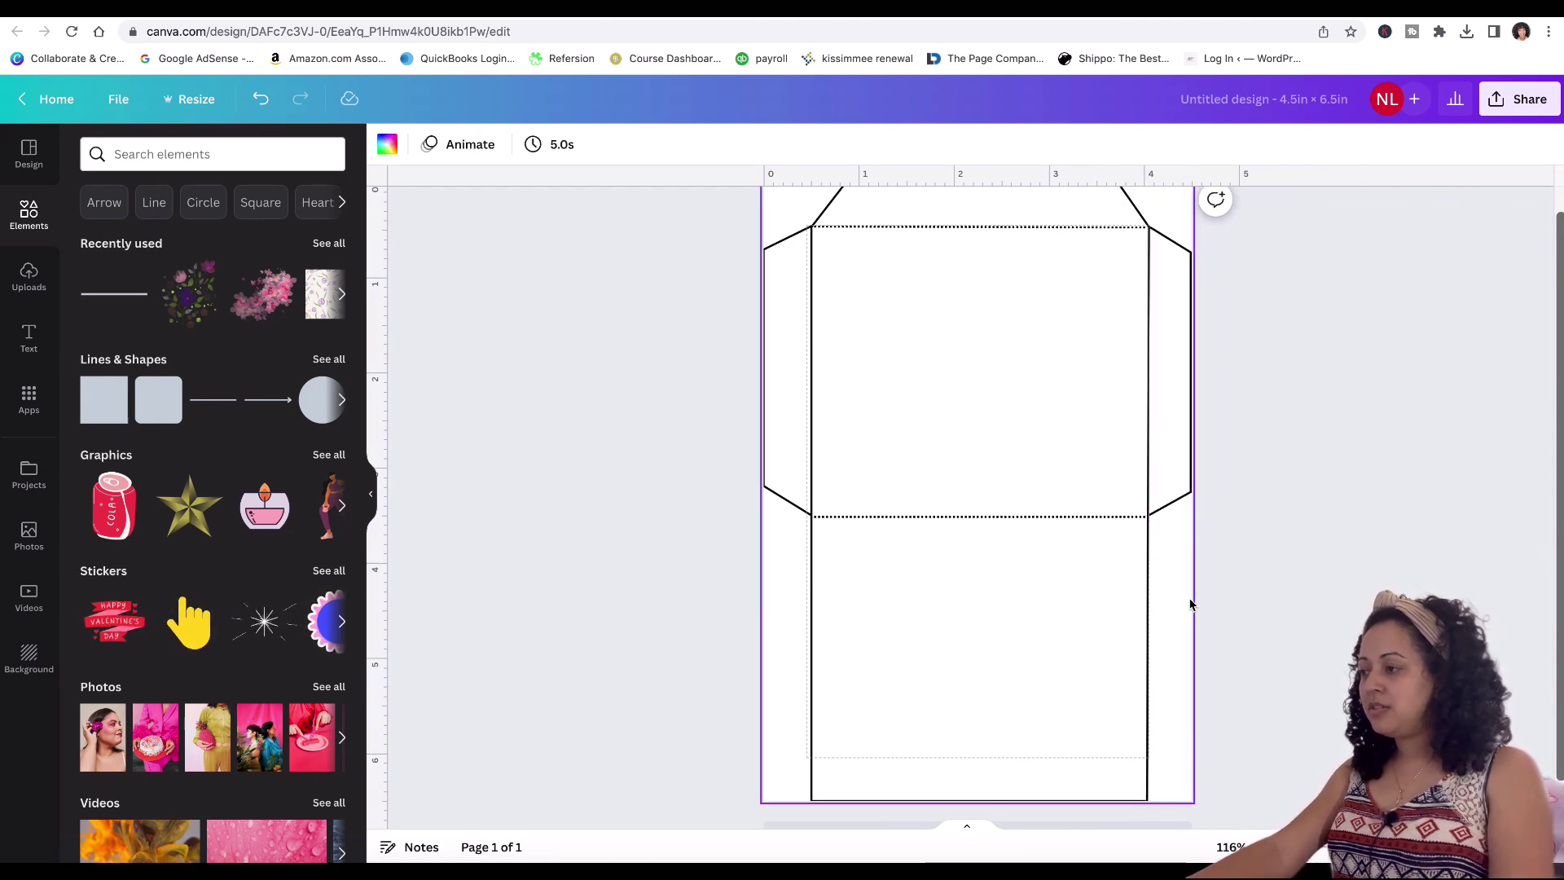
click(387, 144)
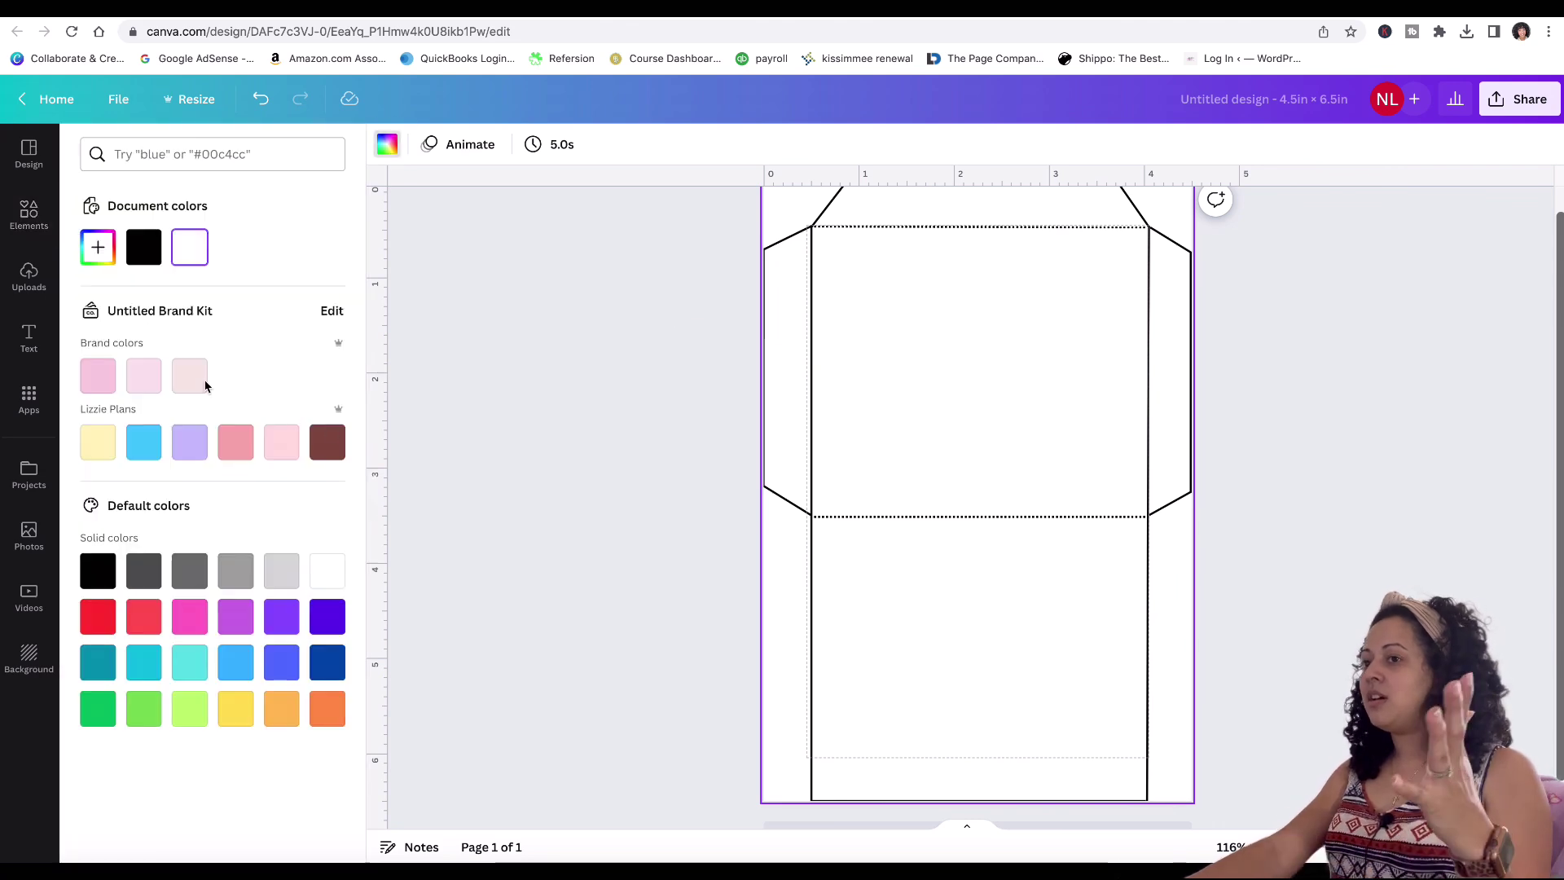
click(104, 386)
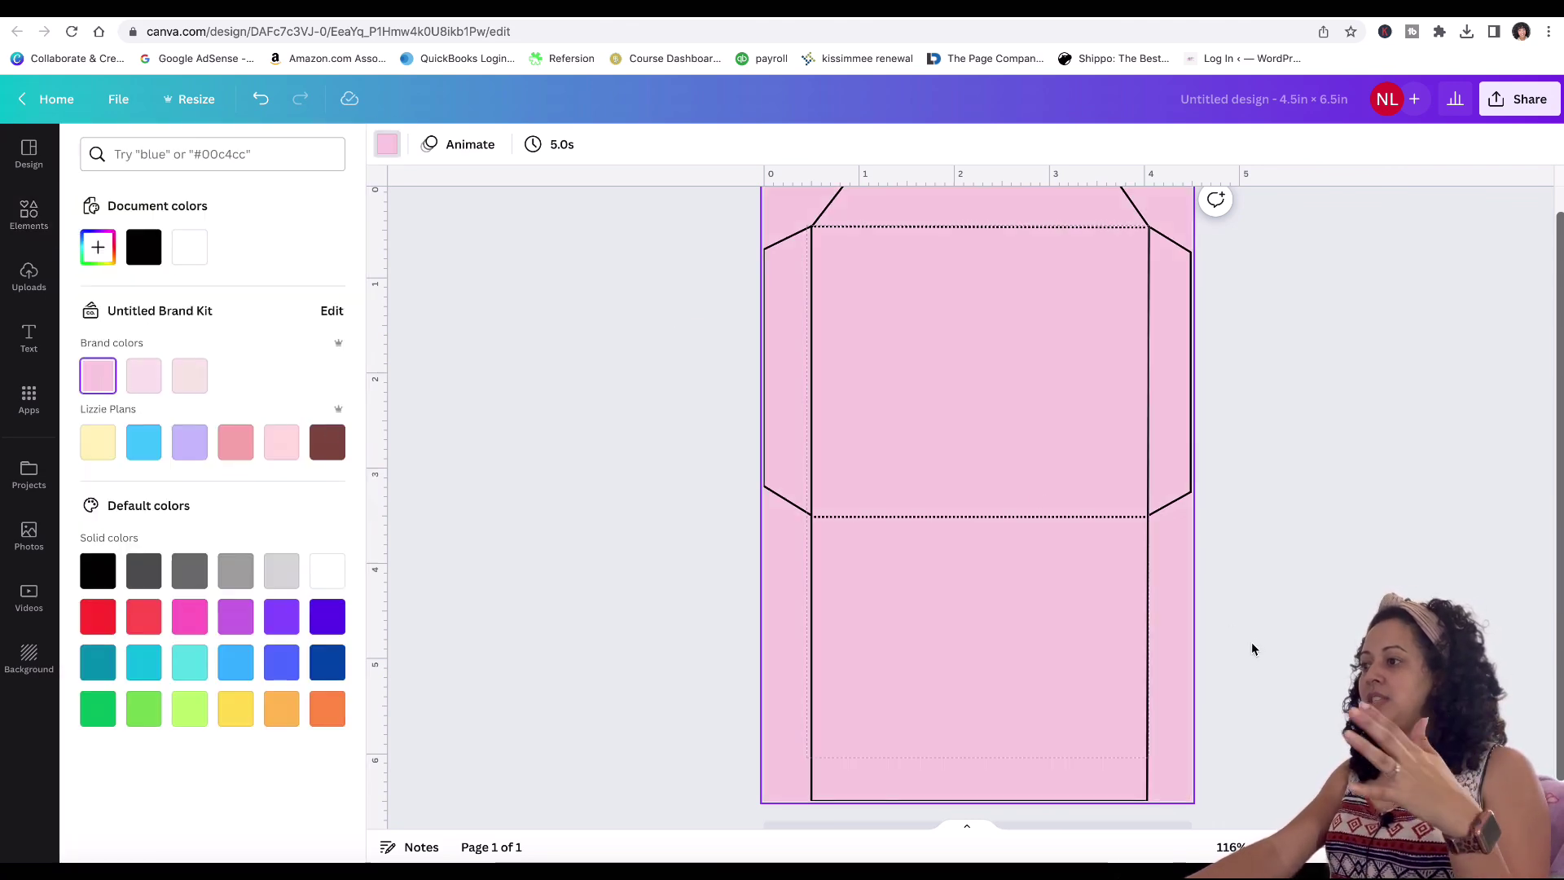
click(1254, 580)
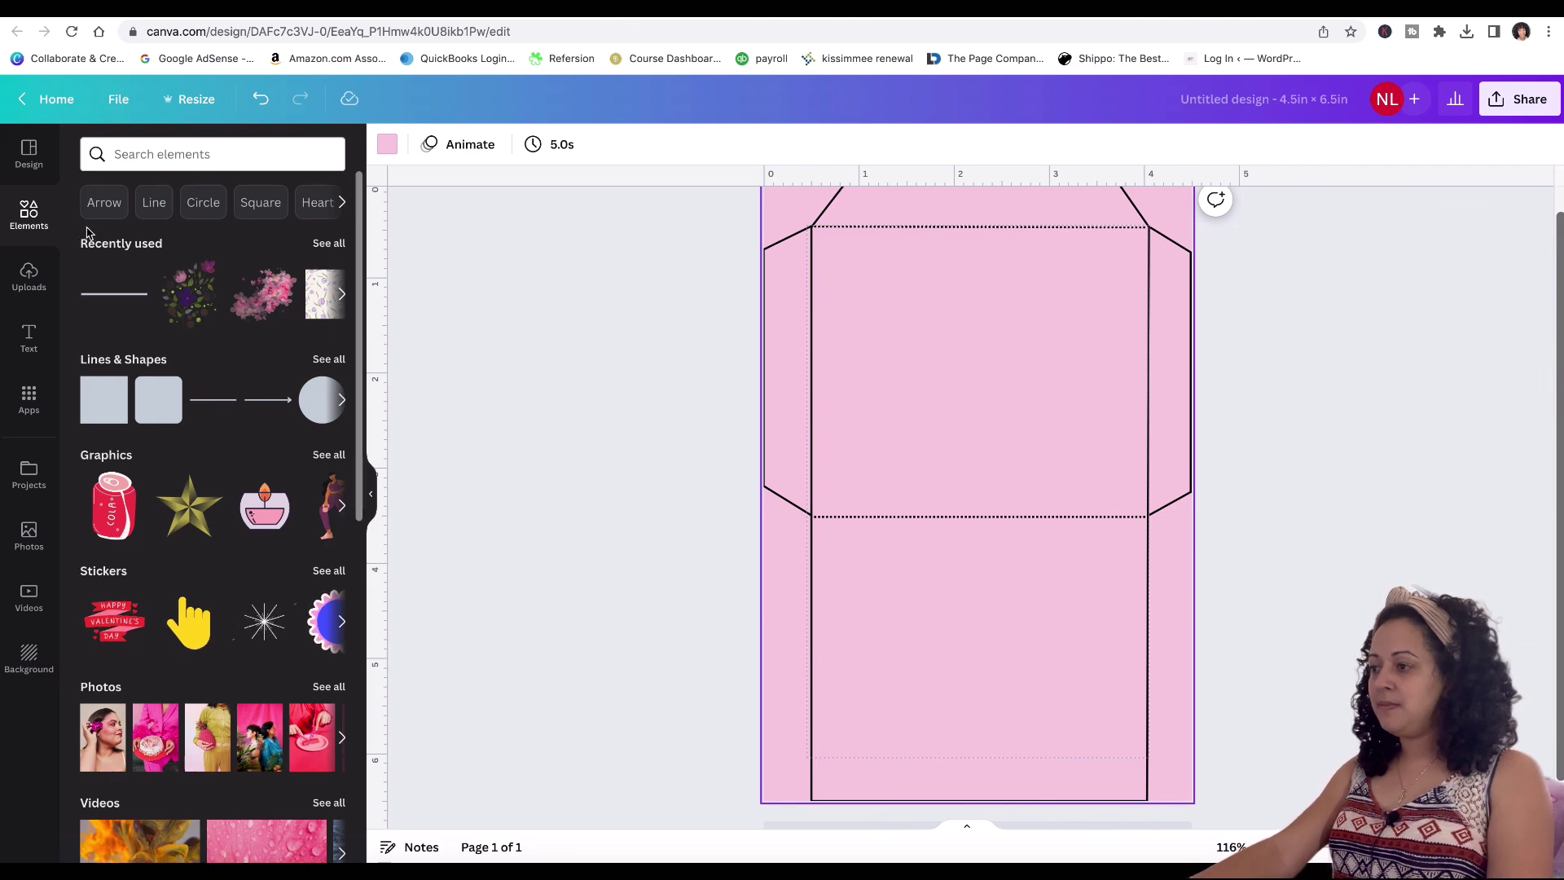
Step: Add a square shape inside the upper panel and color it white
click(112, 415)
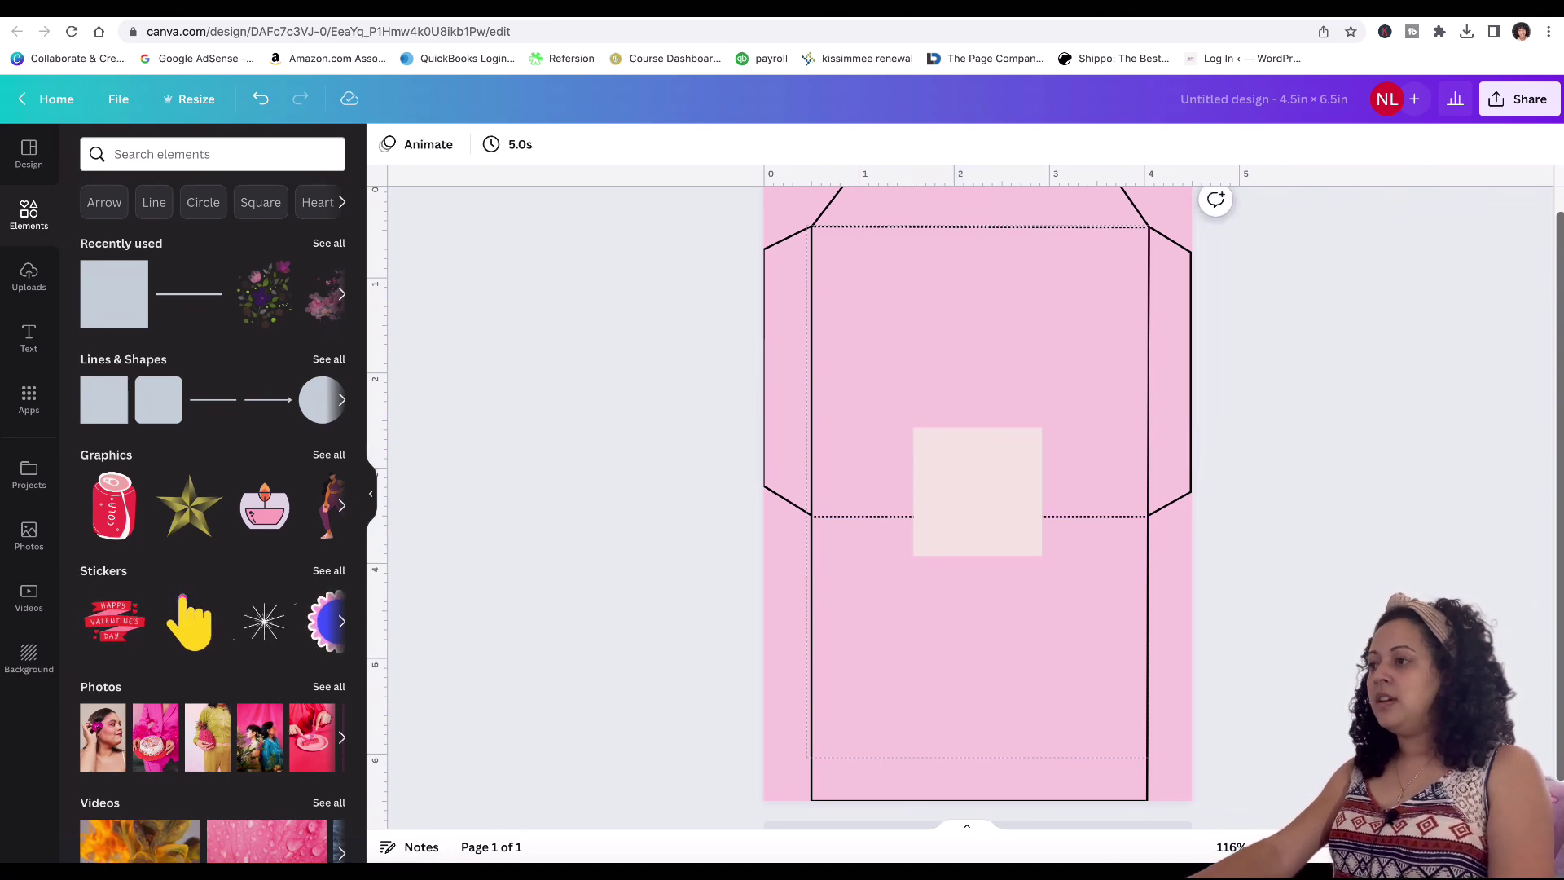
drag(928, 489, 996, 397)
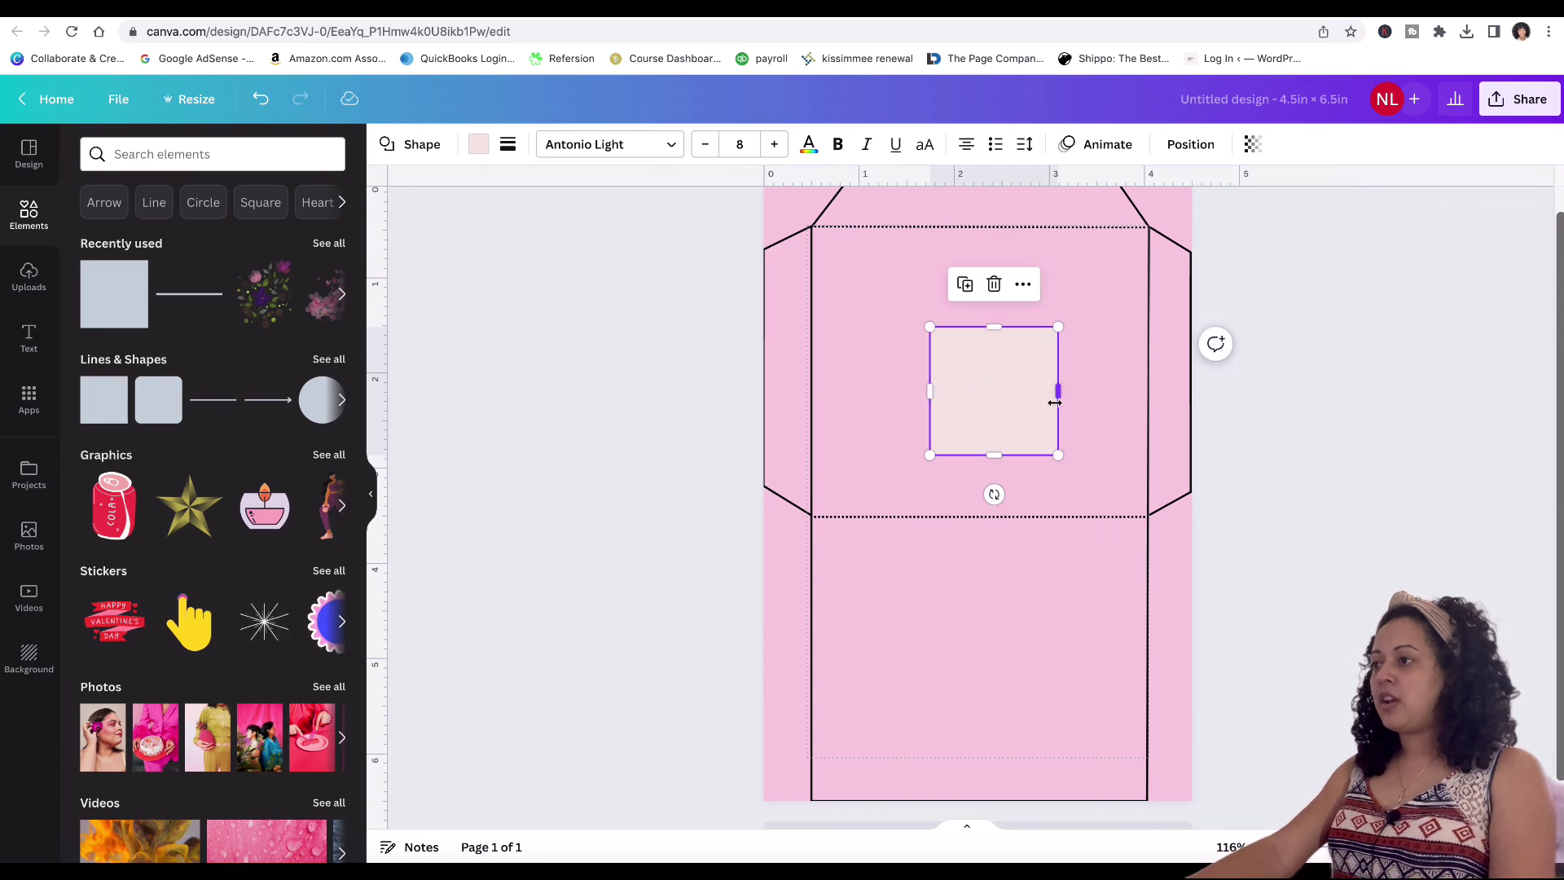
click(480, 146)
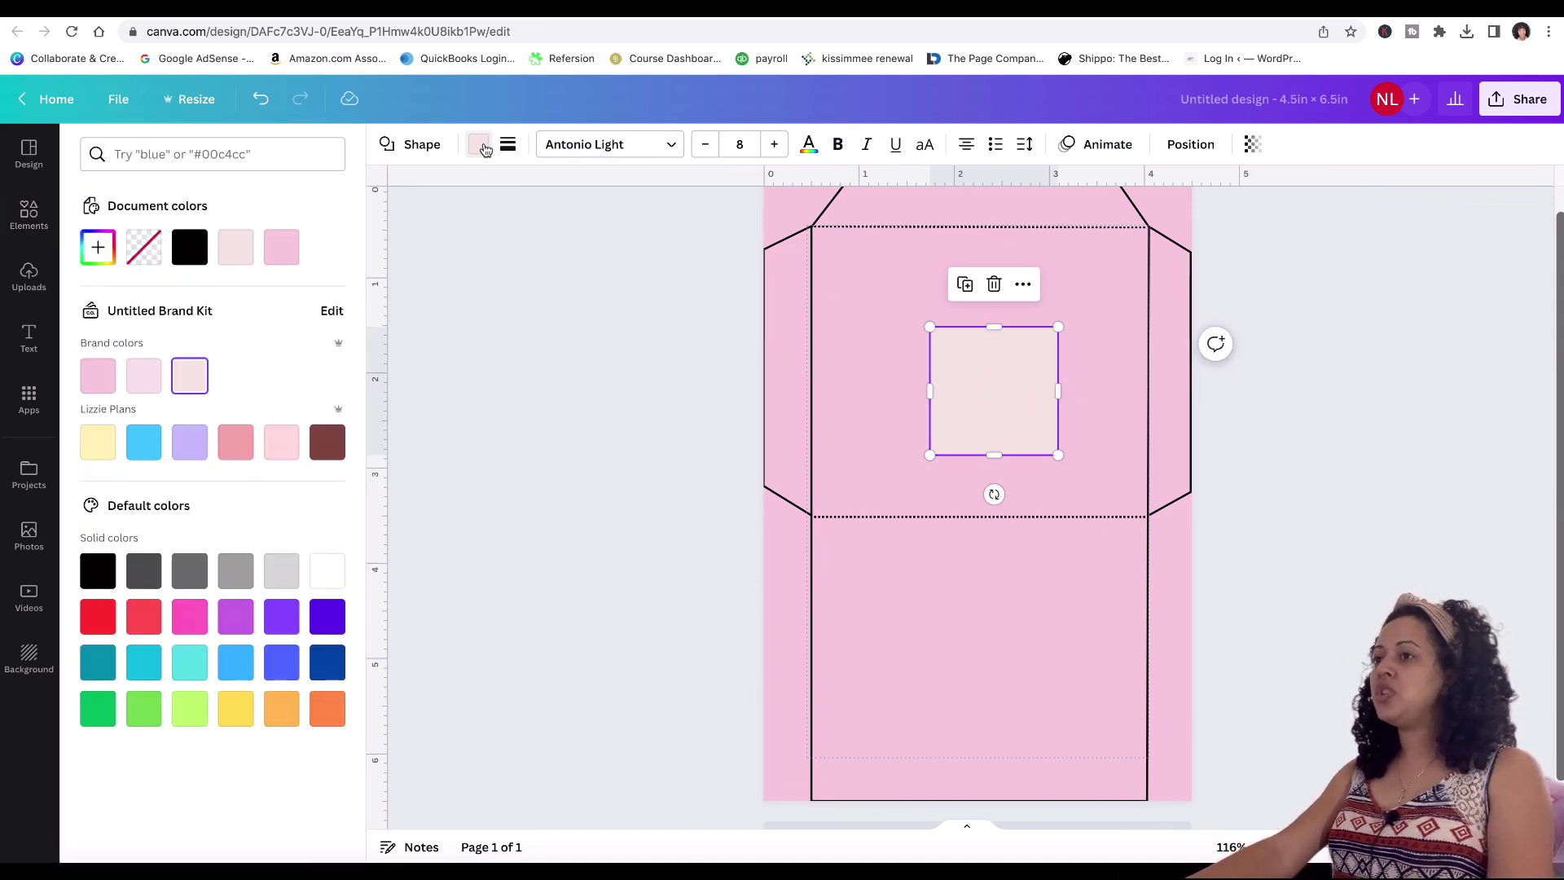
click(329, 572)
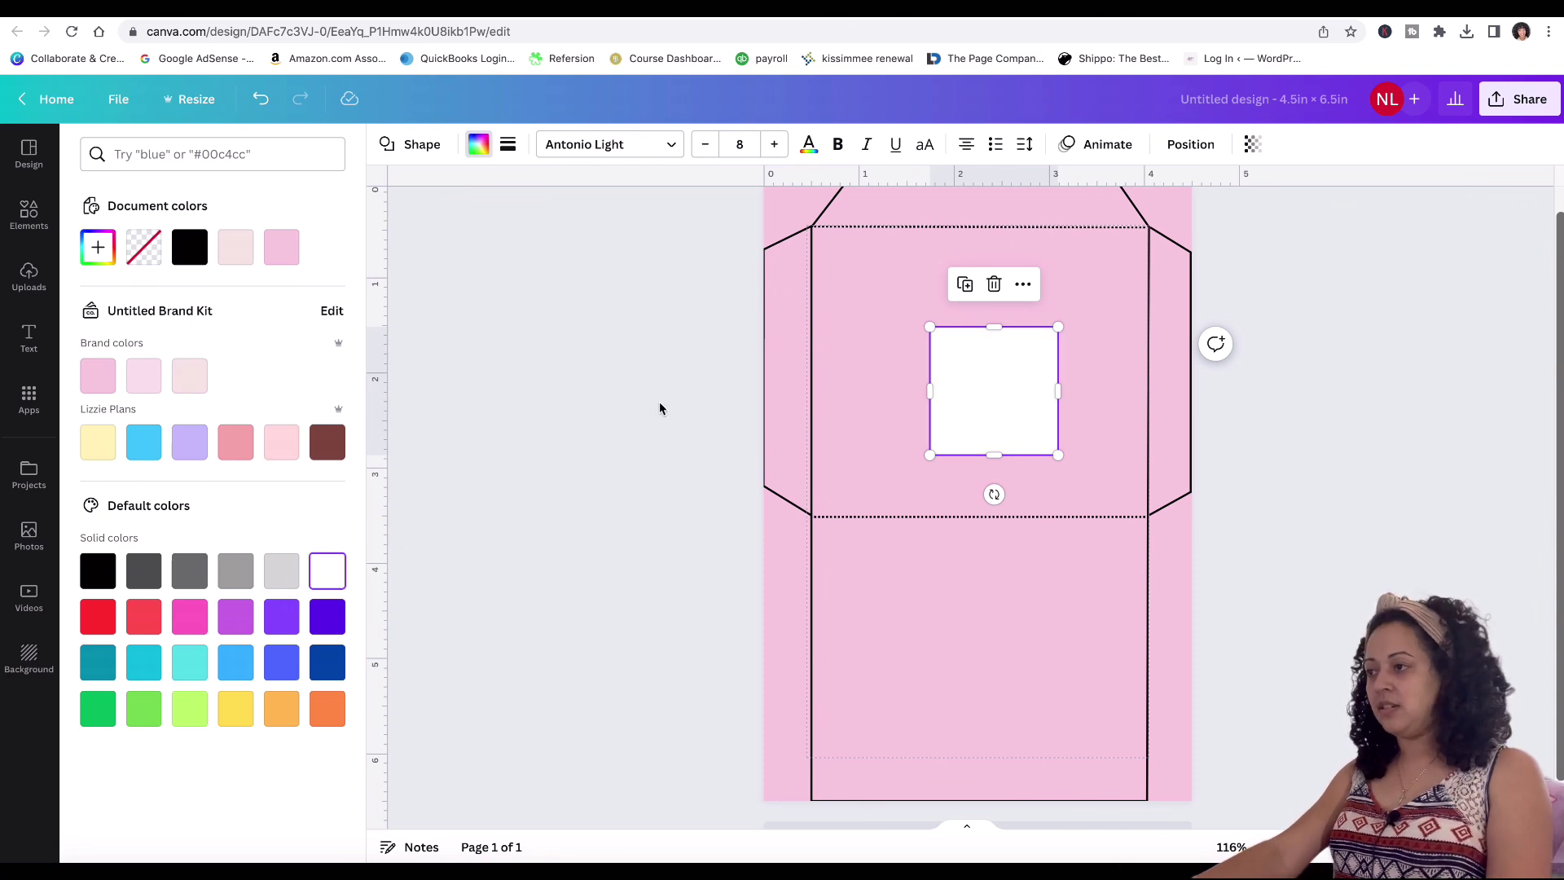
click(994, 390)
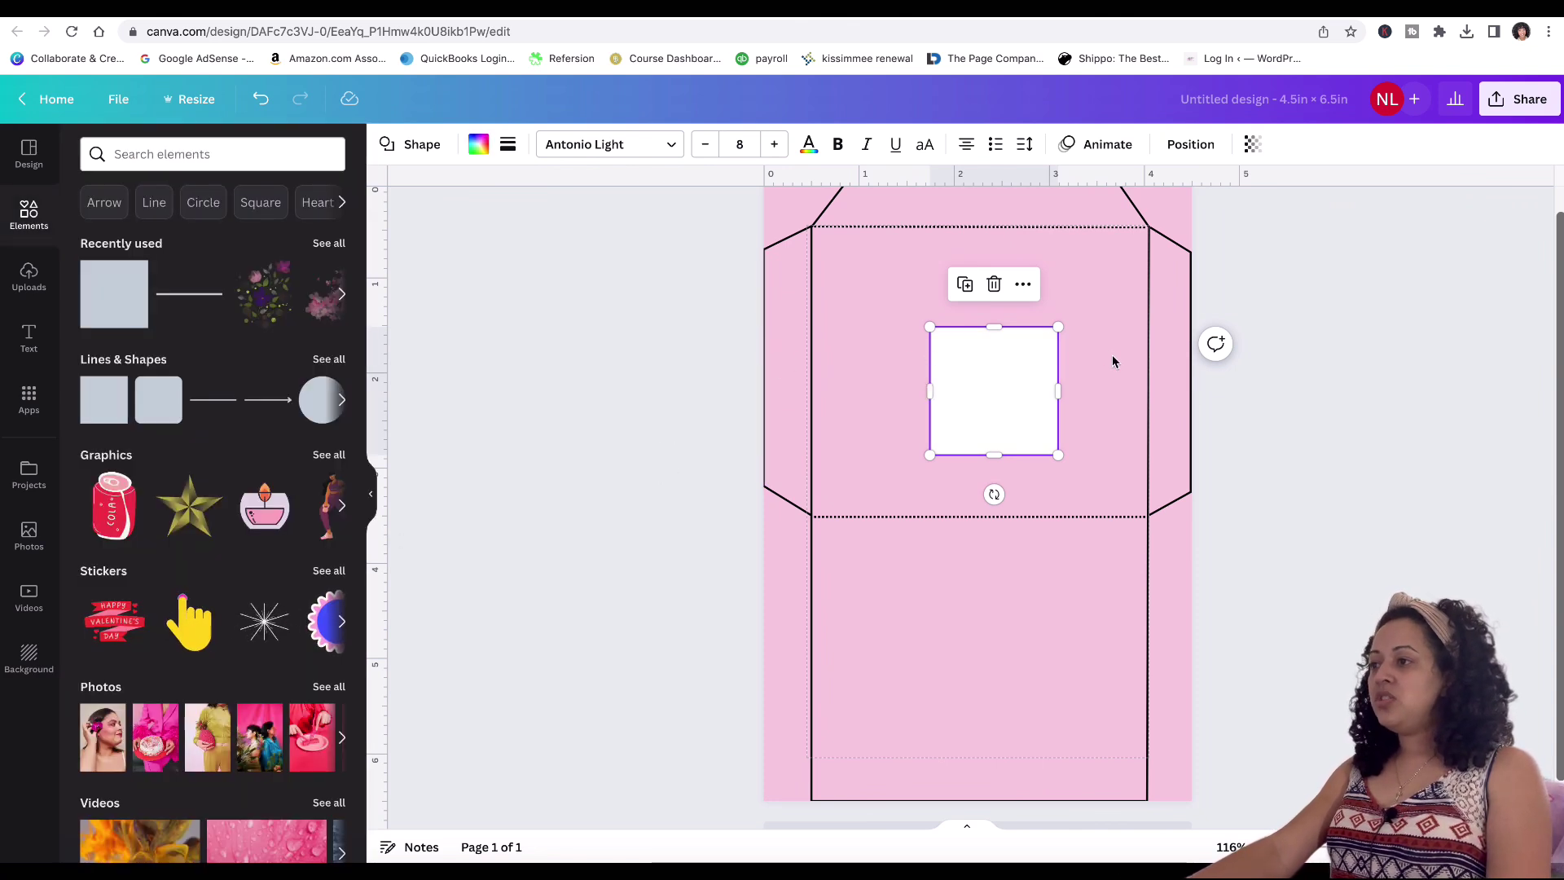
click(1268, 471)
Step: Move the white square below the right side flap and align its left edge with the right vertical line
click(975, 384)
drag(974, 379, 1196, 573)
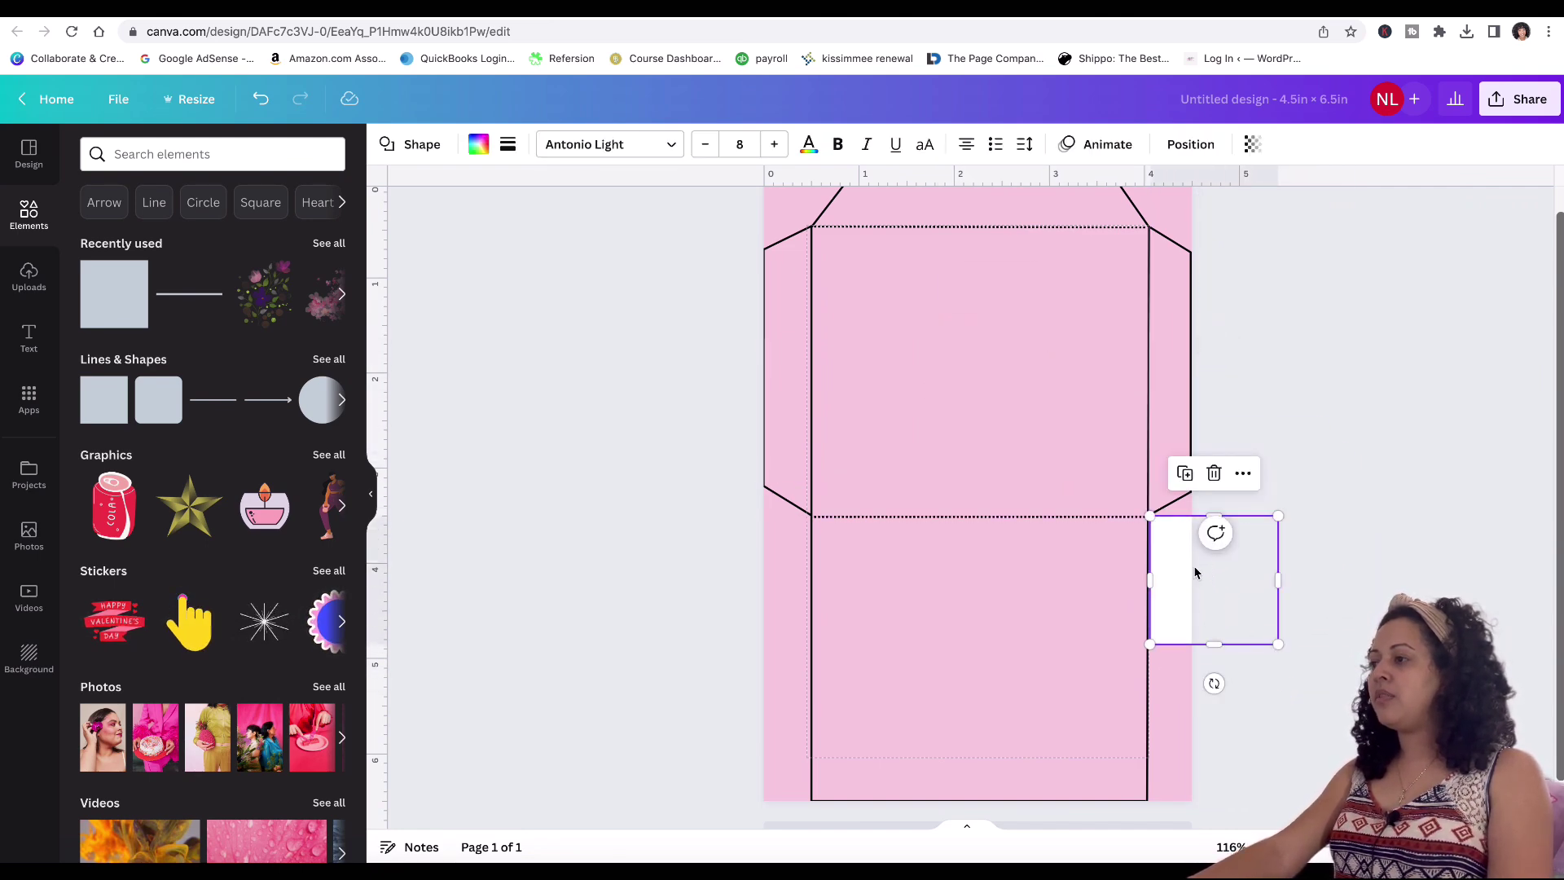
scroll(979, 486, up, 10)
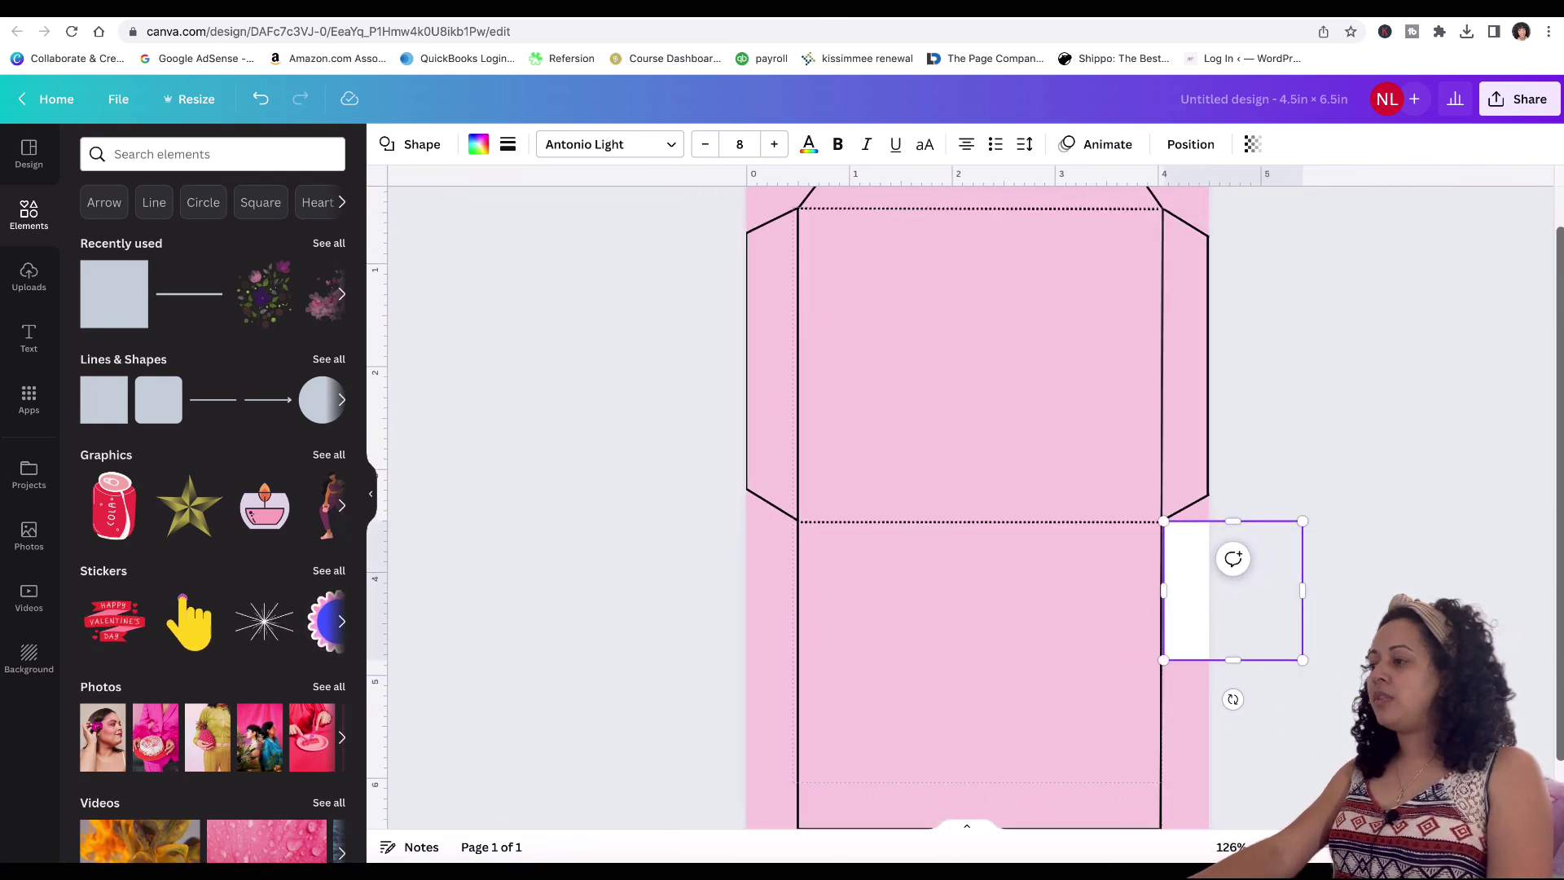
scroll(961, 505, right, 2)
scroll(961, 505, down, 4)
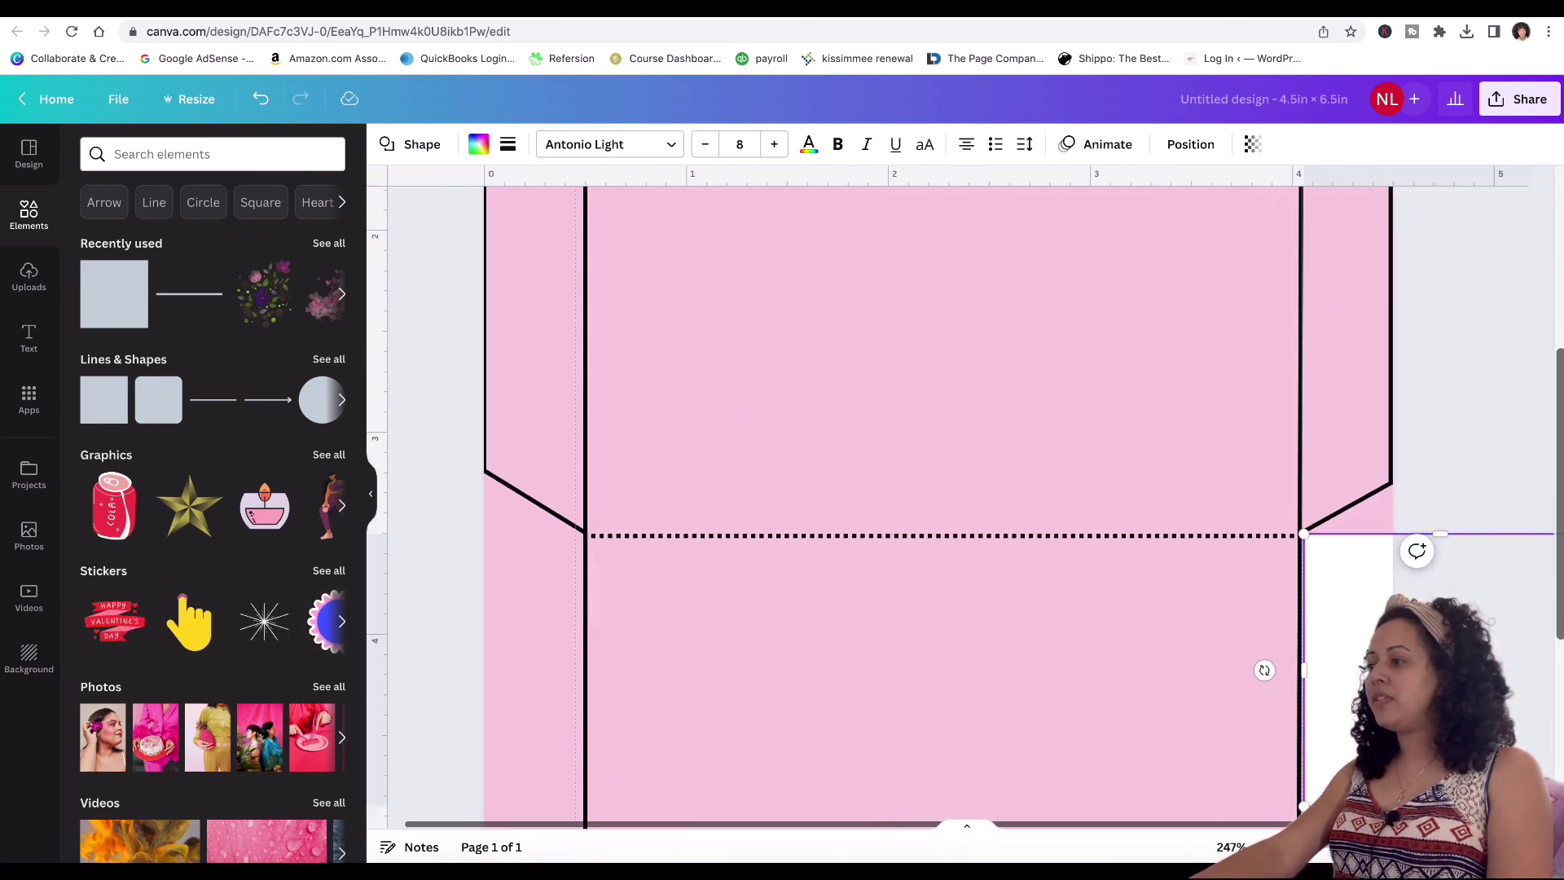
scroll(1241, 505, down, 2)
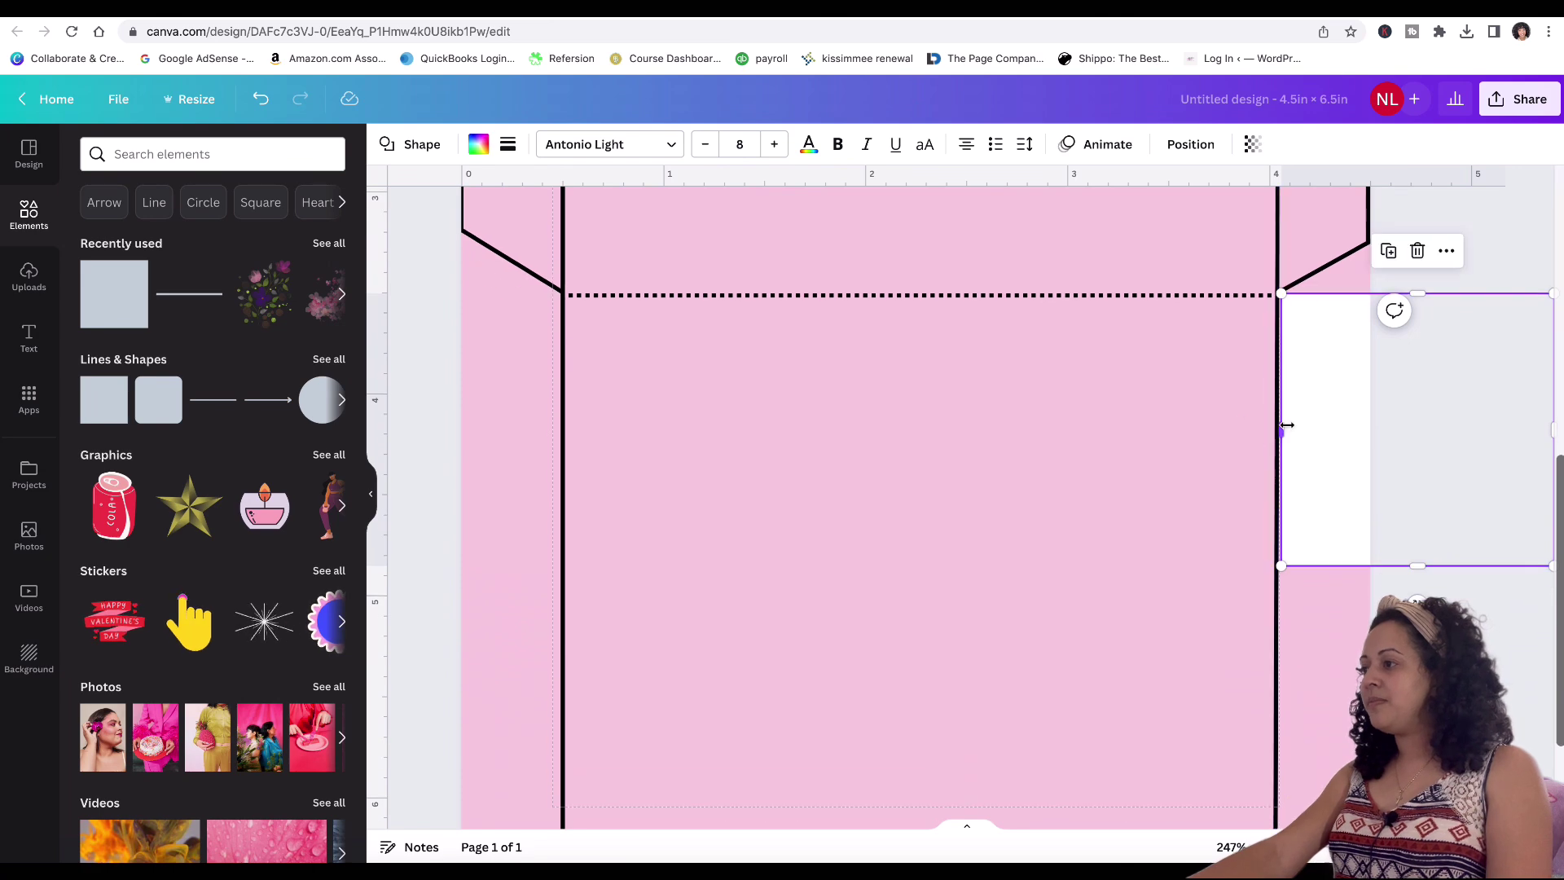
drag(1284, 427, 1283, 426)
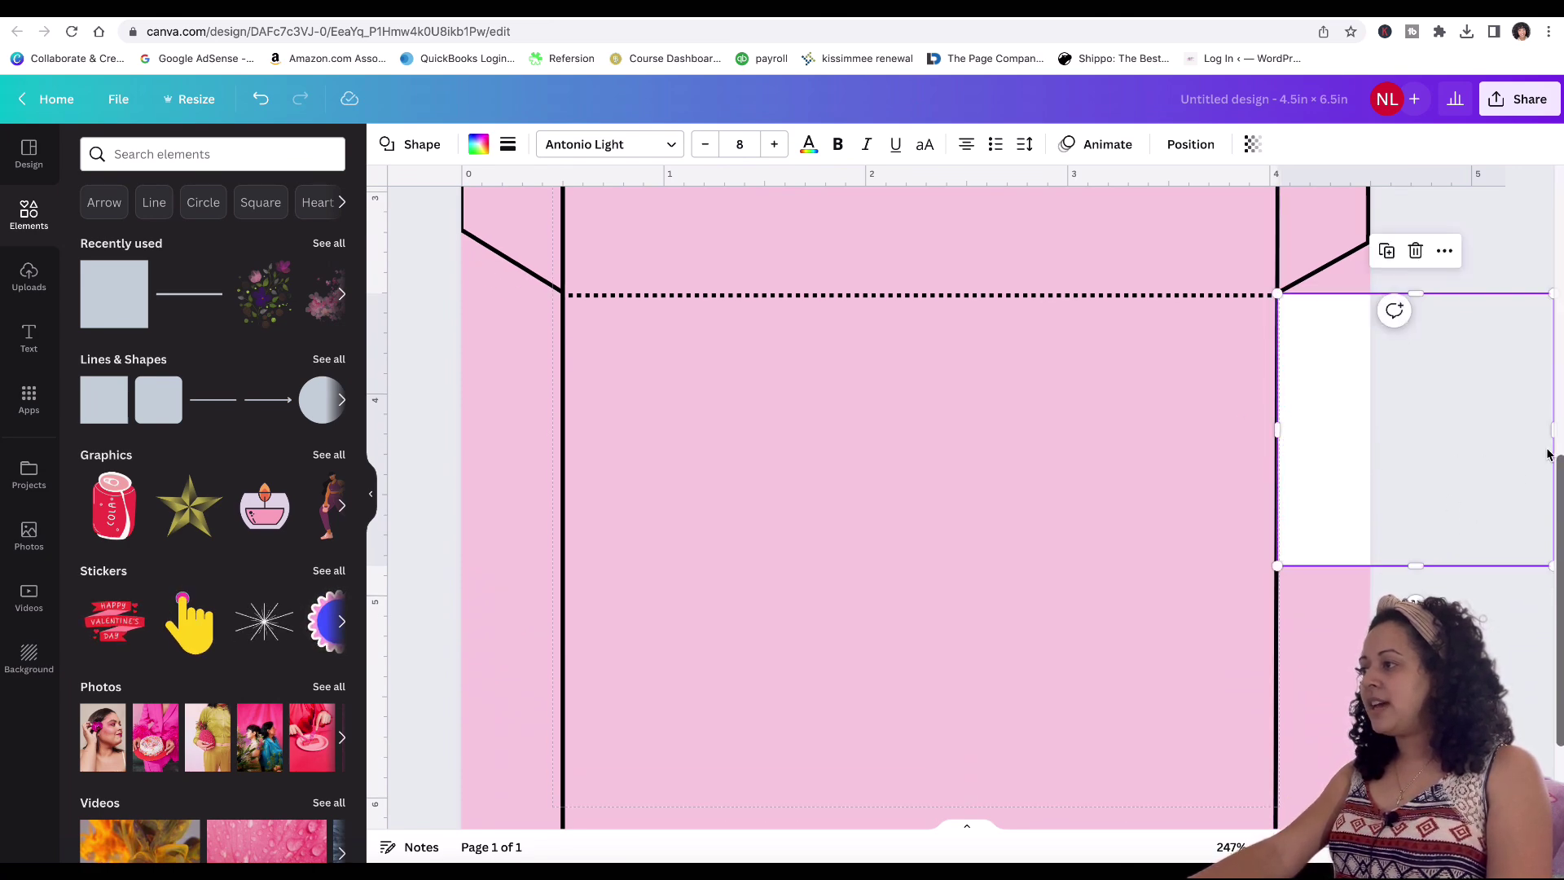
Step: Narrow the white square from its outer side and extend it downward past the page's lower edge, keeping it against the vertical line
drag(1551, 429, 1507, 429)
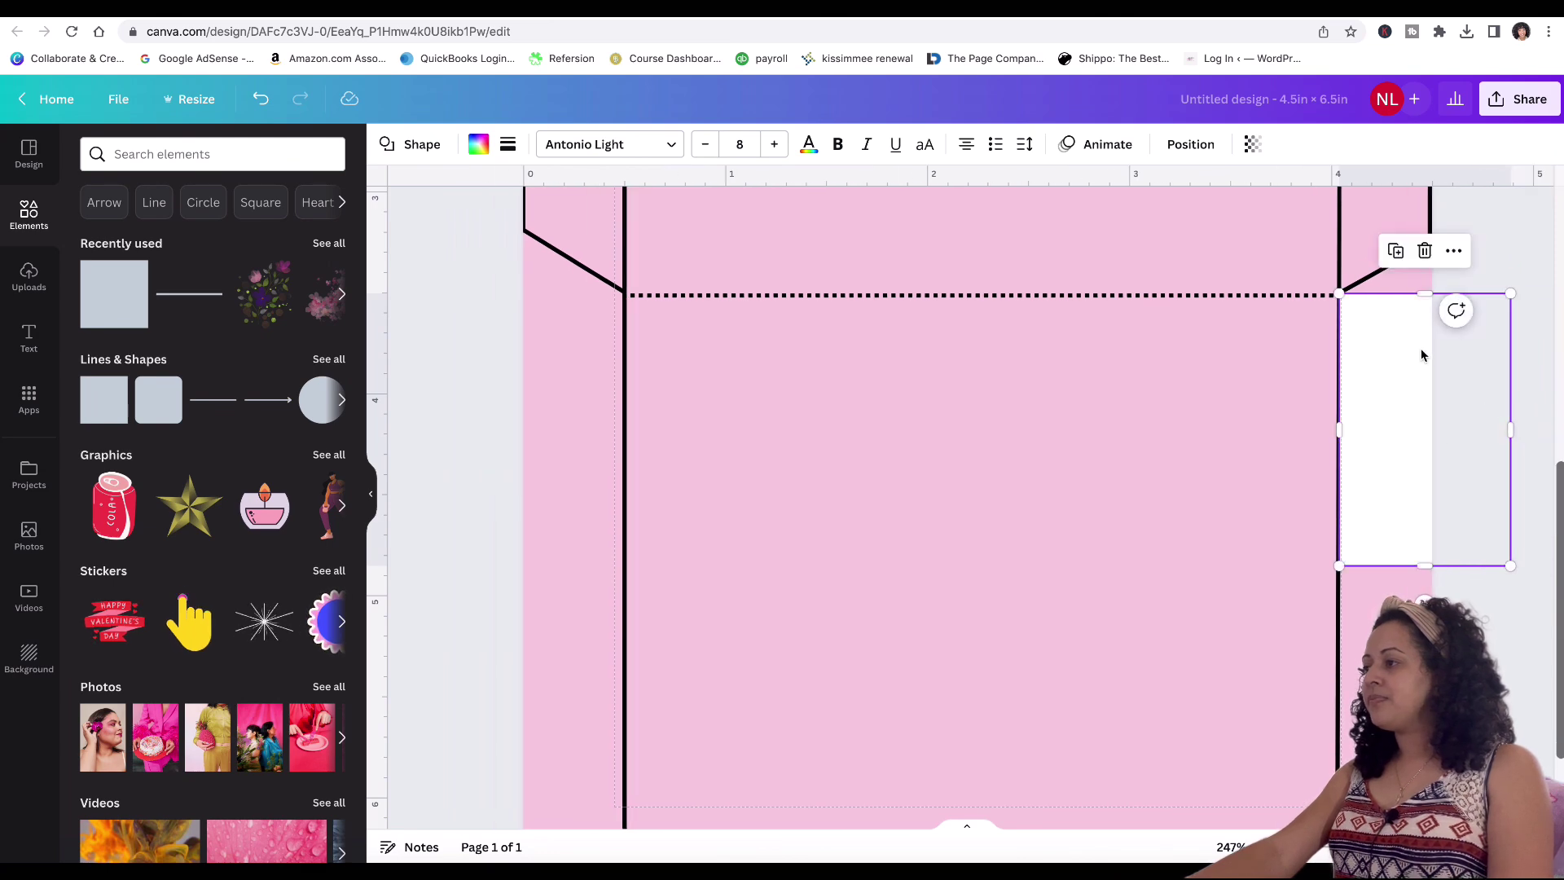
scroll(1446, 447, down, 1)
drag(1431, 463, 1430, 834)
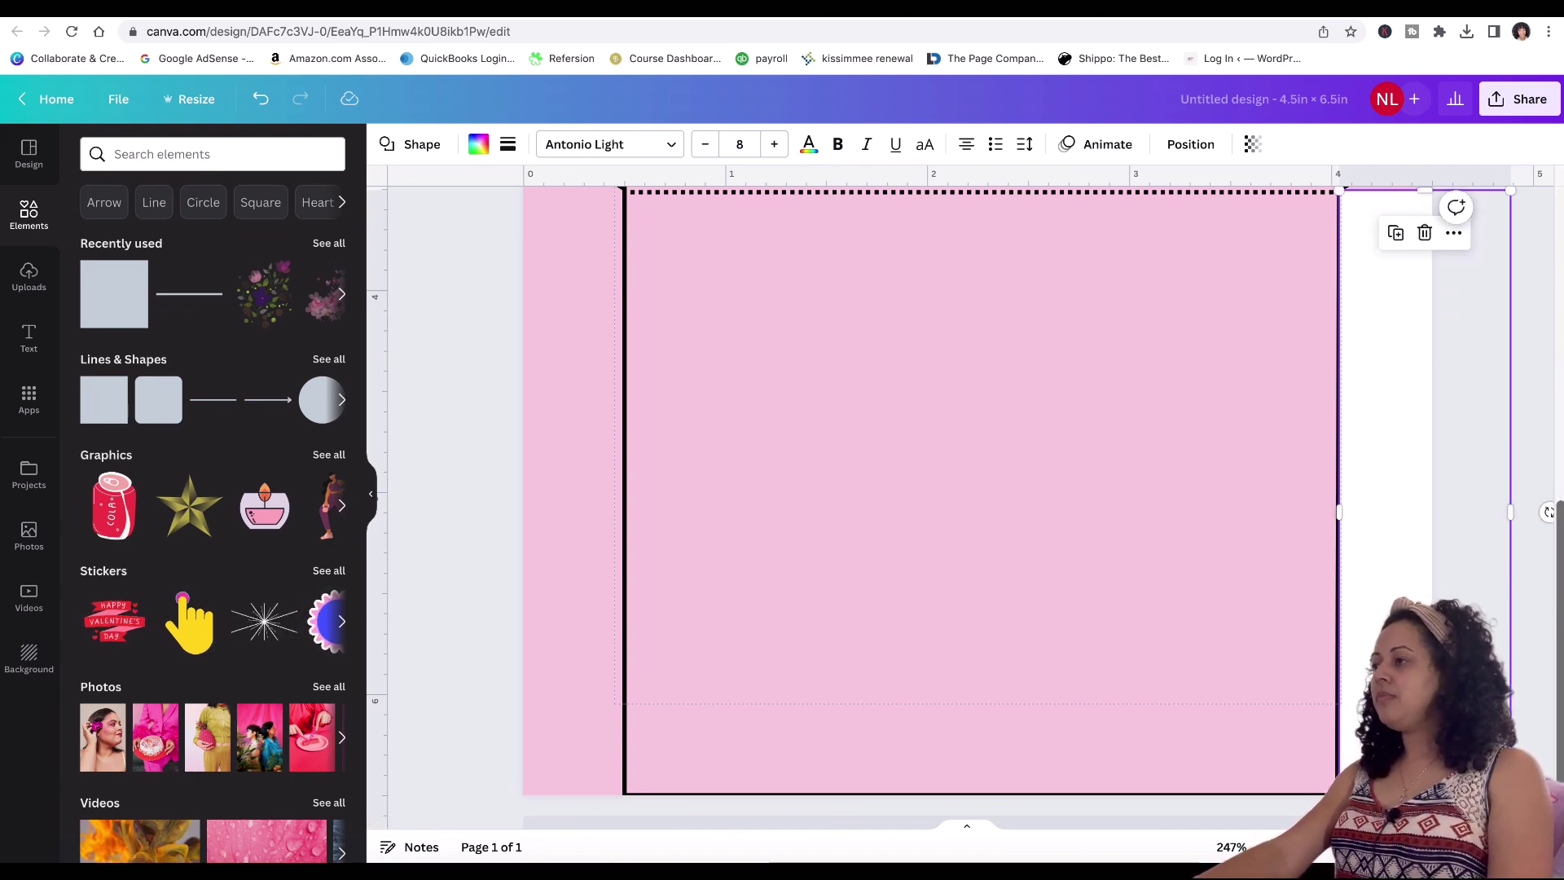
drag(1339, 511, 1339, 511)
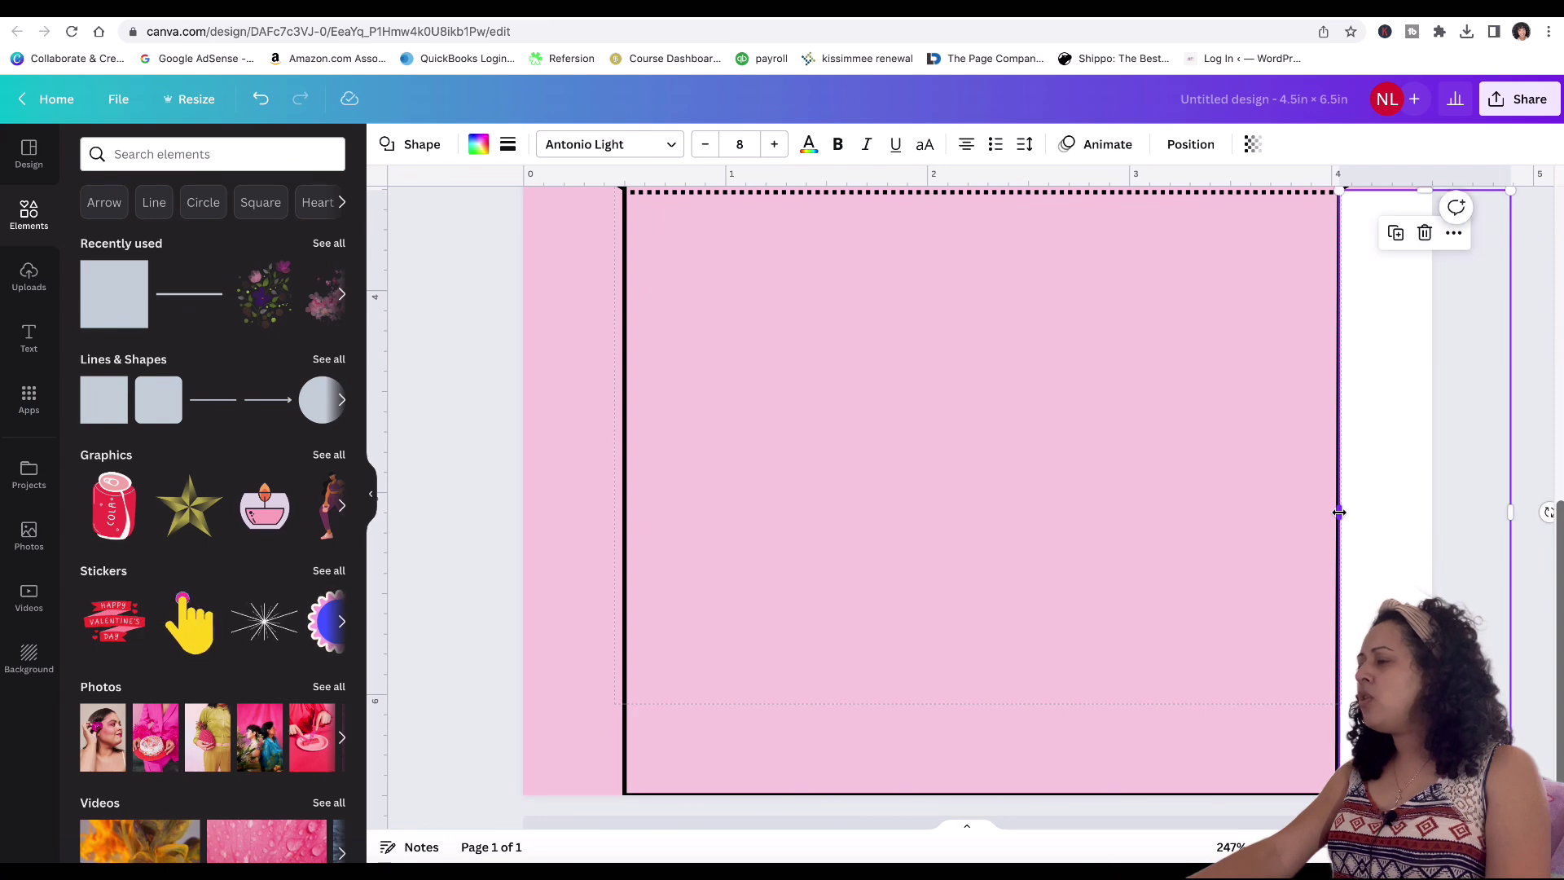
Step: Nudge the upper end of the right inner vertical line slightly to the left to straighten the line
scroll(1381, 541, up, 1)
scroll(1380, 541, up, 2)
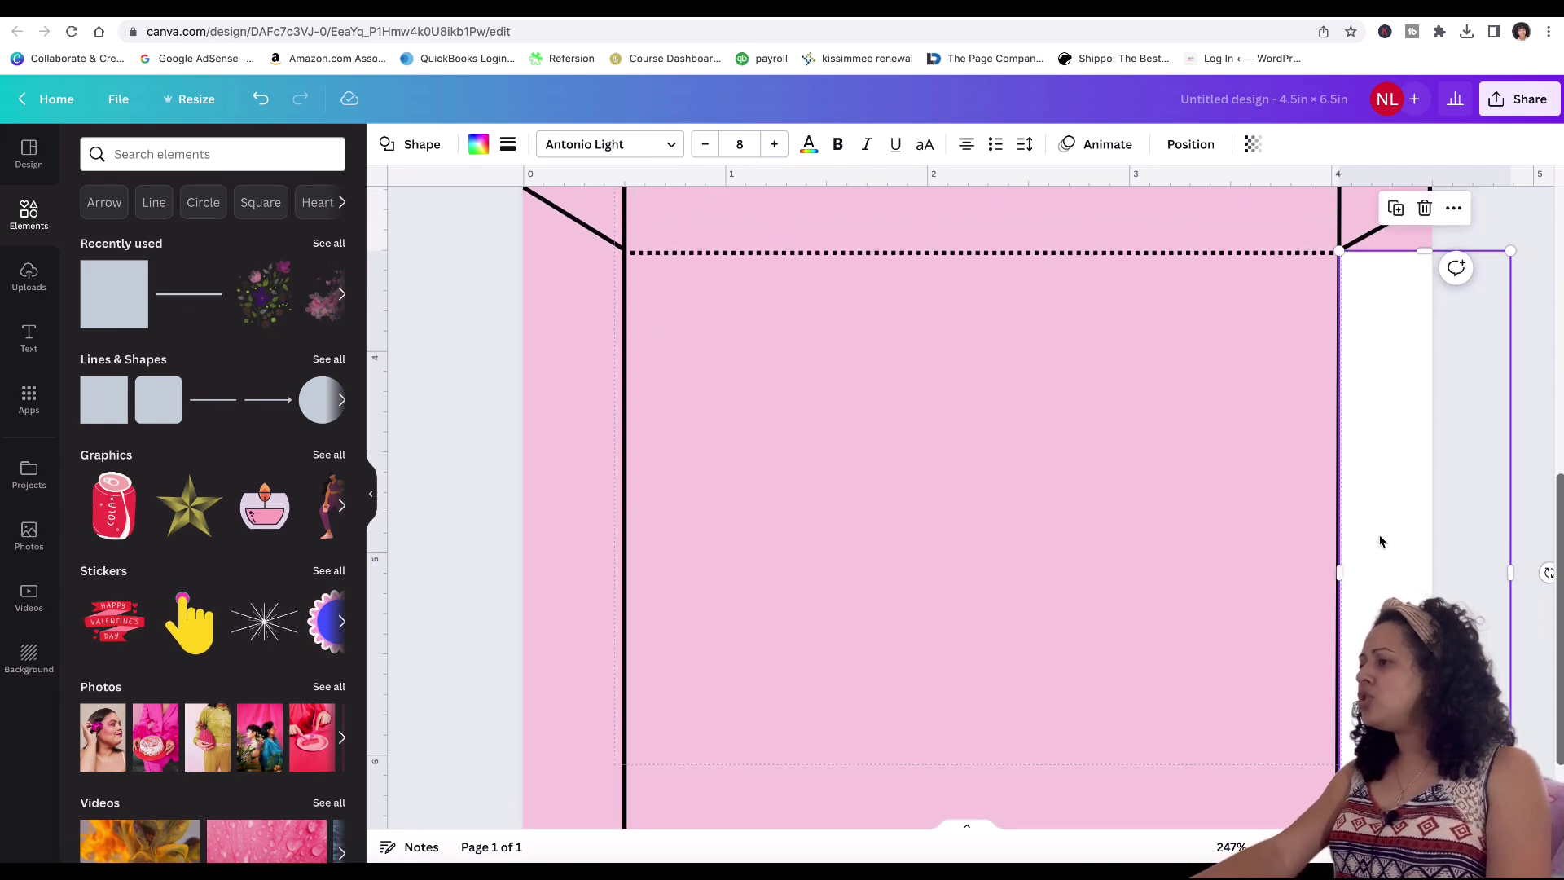
click(1335, 709)
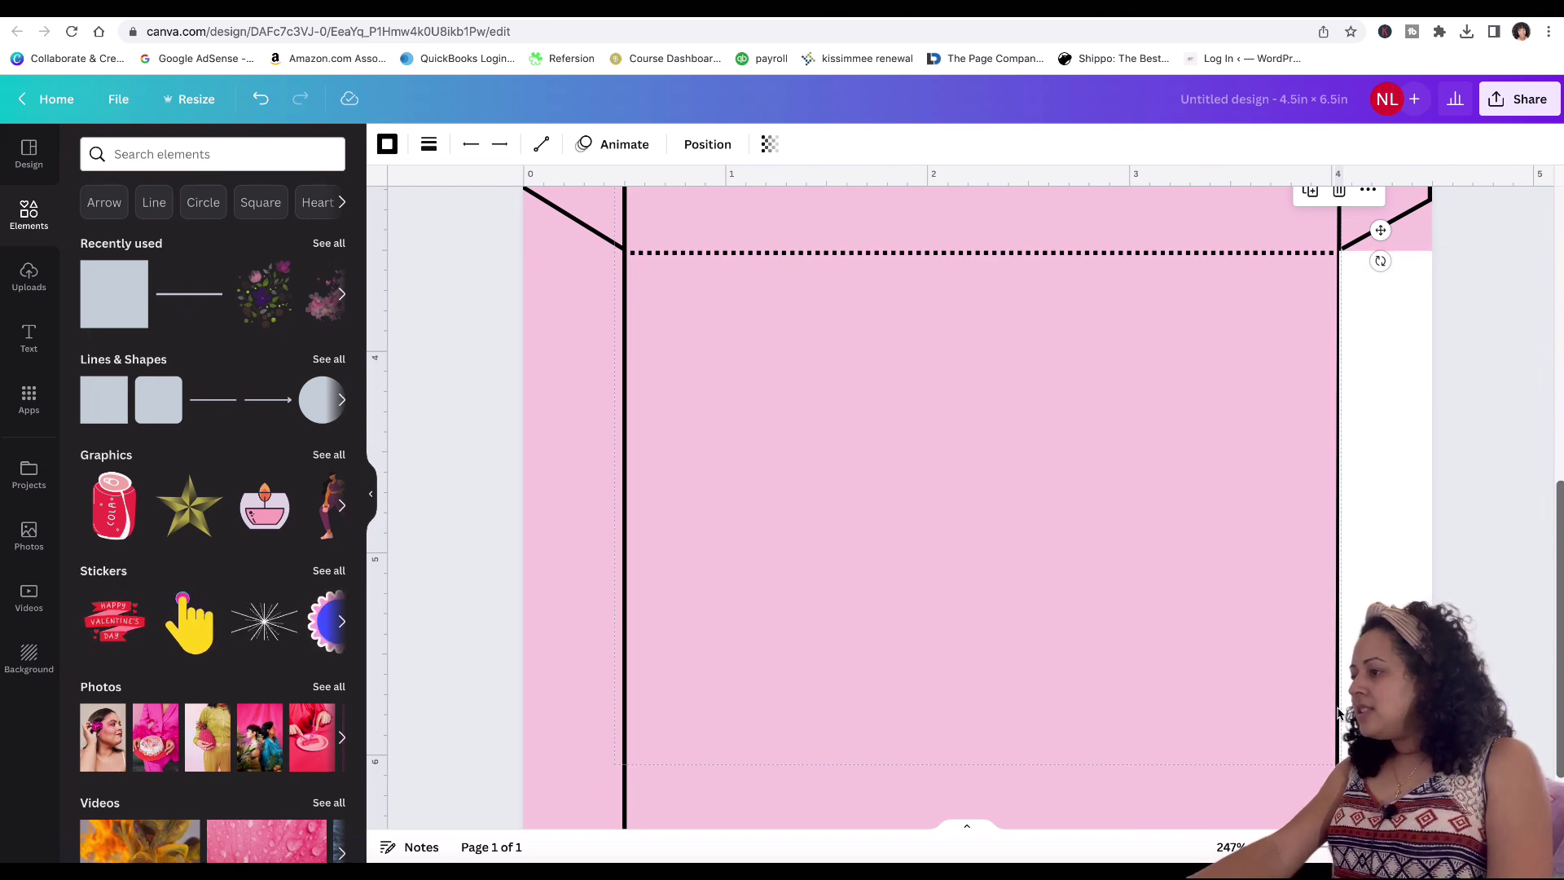
scroll(1349, 444, down, 3)
scroll(1349, 444, up, 5)
scroll(1349, 440, up, 5)
click(1346, 266)
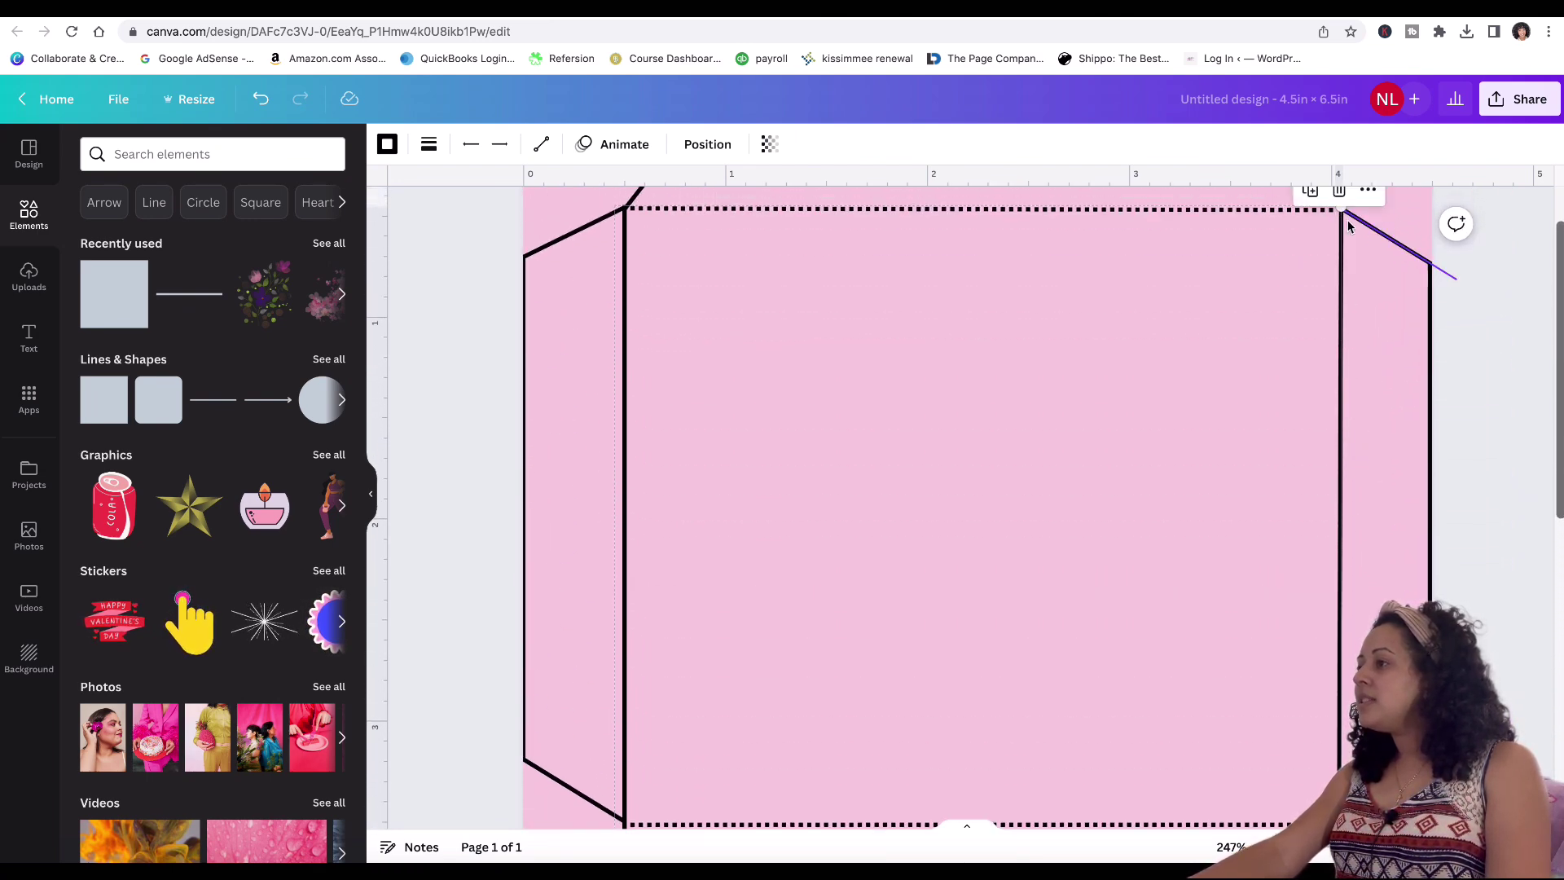
drag(1342, 209, 1341, 209)
scroll(1445, 308, down, 4)
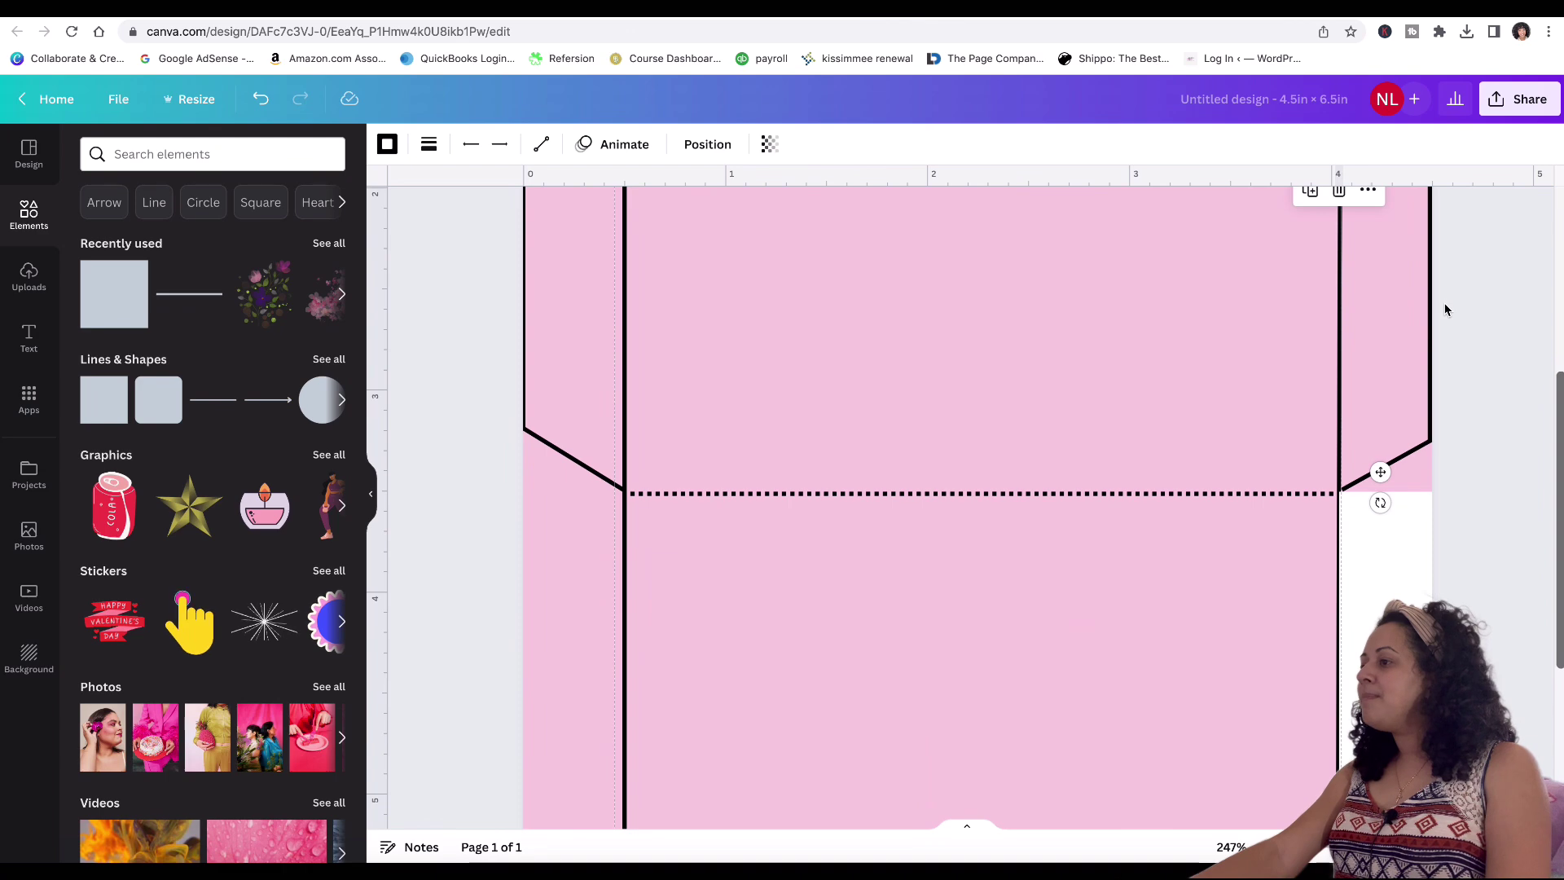
Step: Send the white rectangle below the right flap backward so it sits behind the black outlines
scroll(1445, 309, down, 2)
click(1369, 442)
scroll(1371, 442, down, 2)
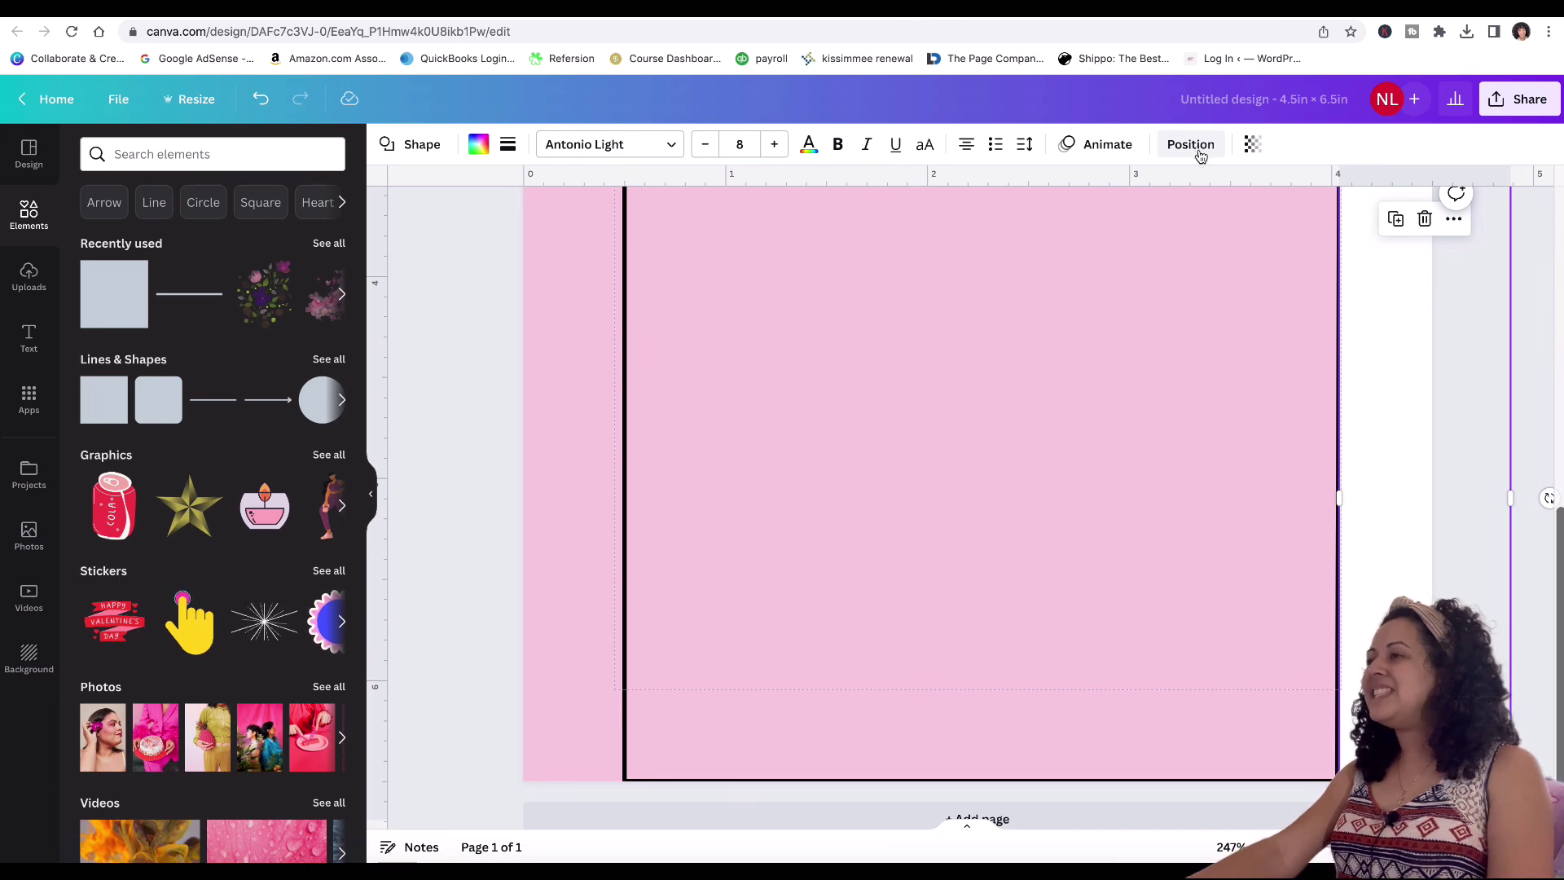
click(1197, 148)
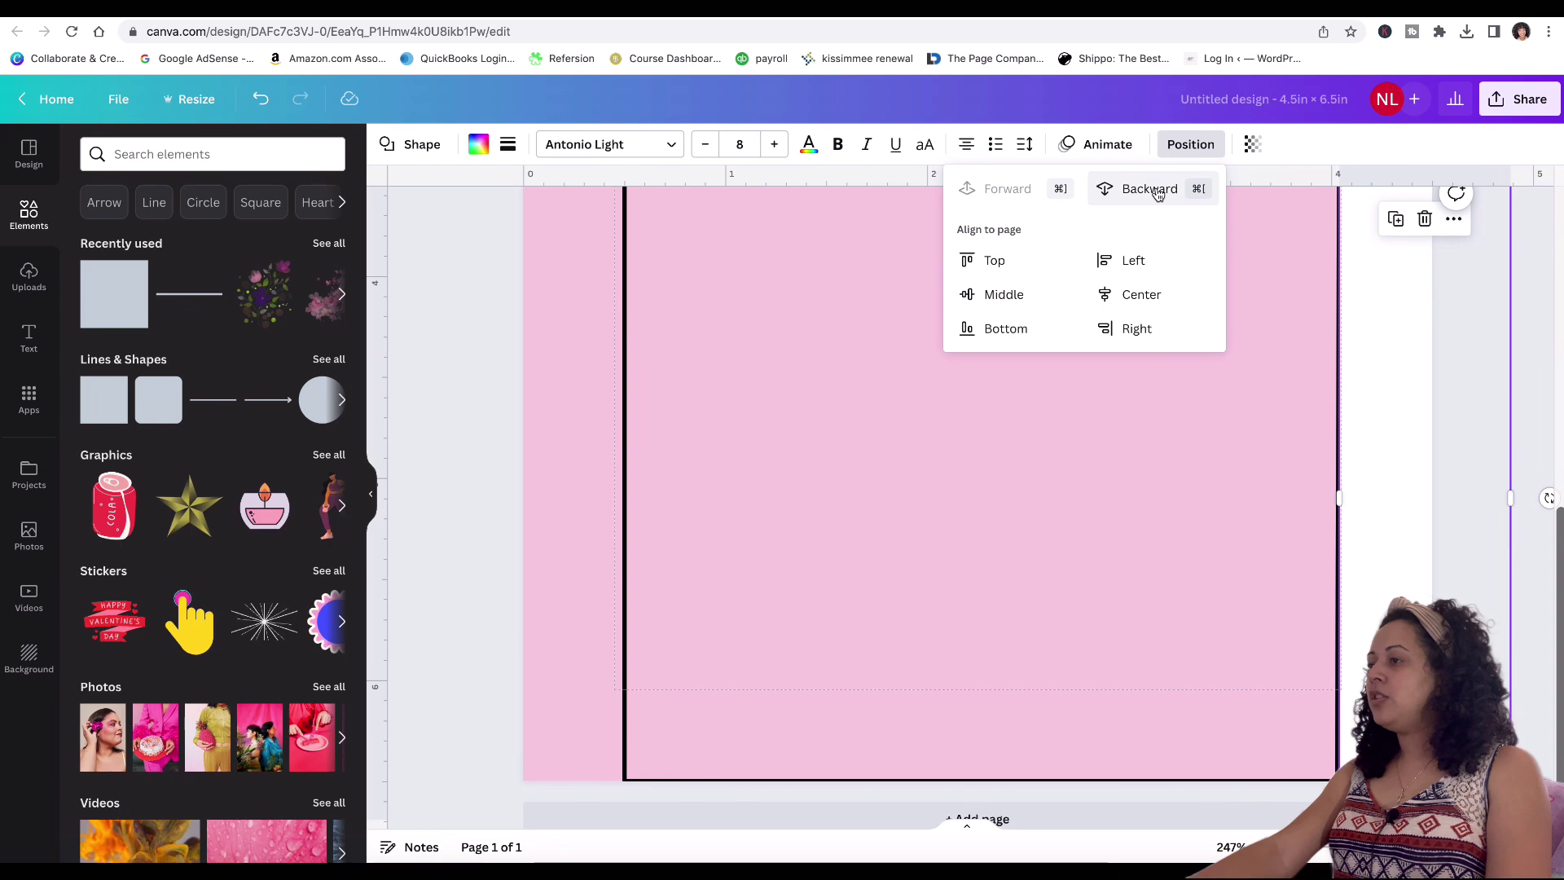
click(1158, 193)
click(1297, 602)
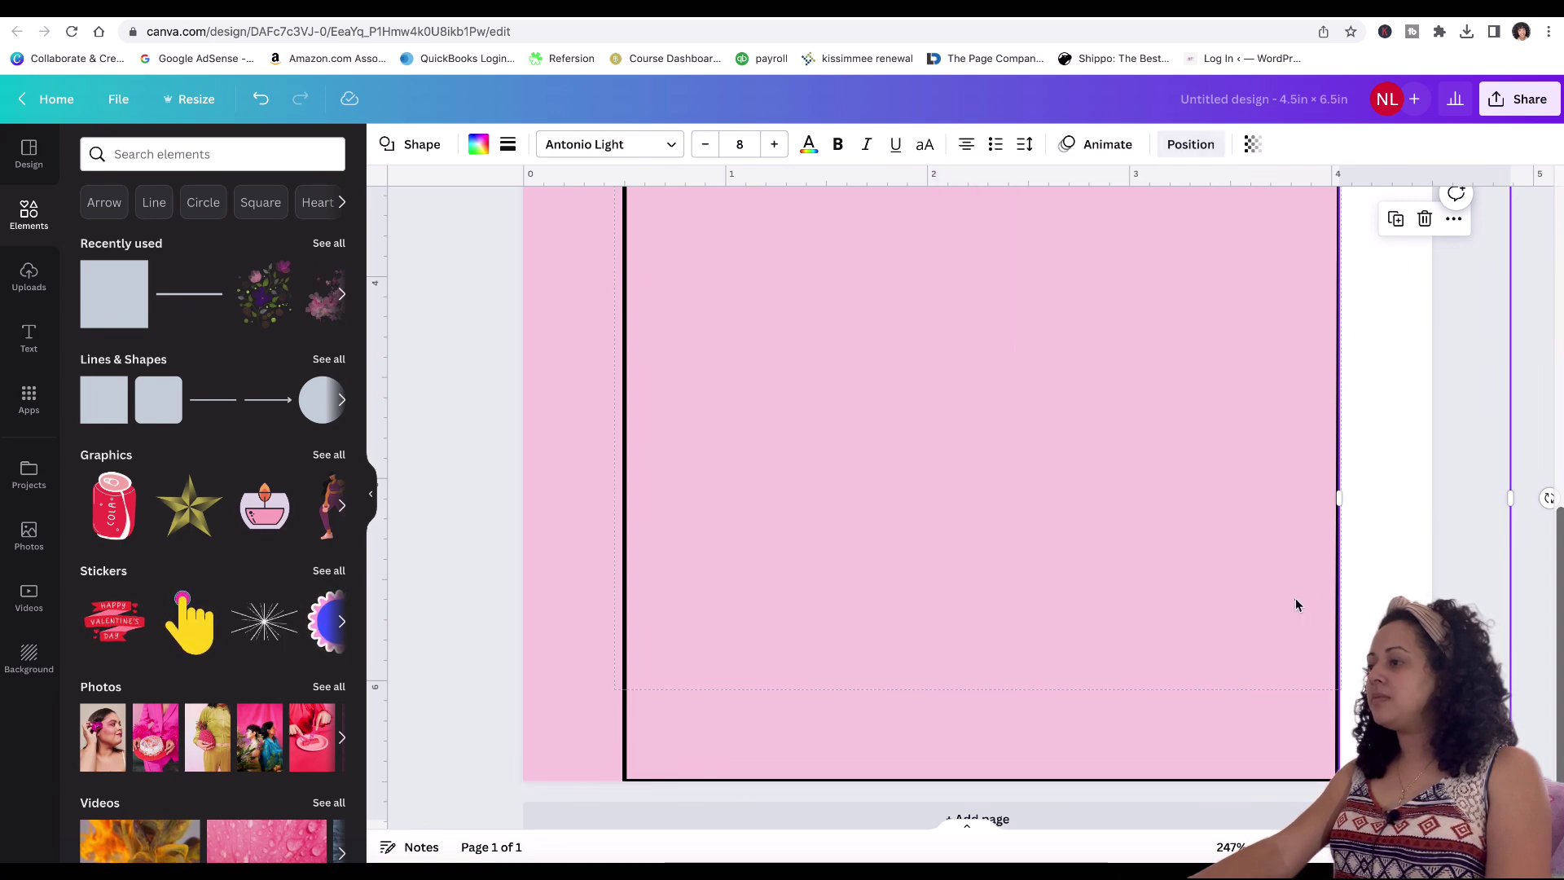
click(1295, 601)
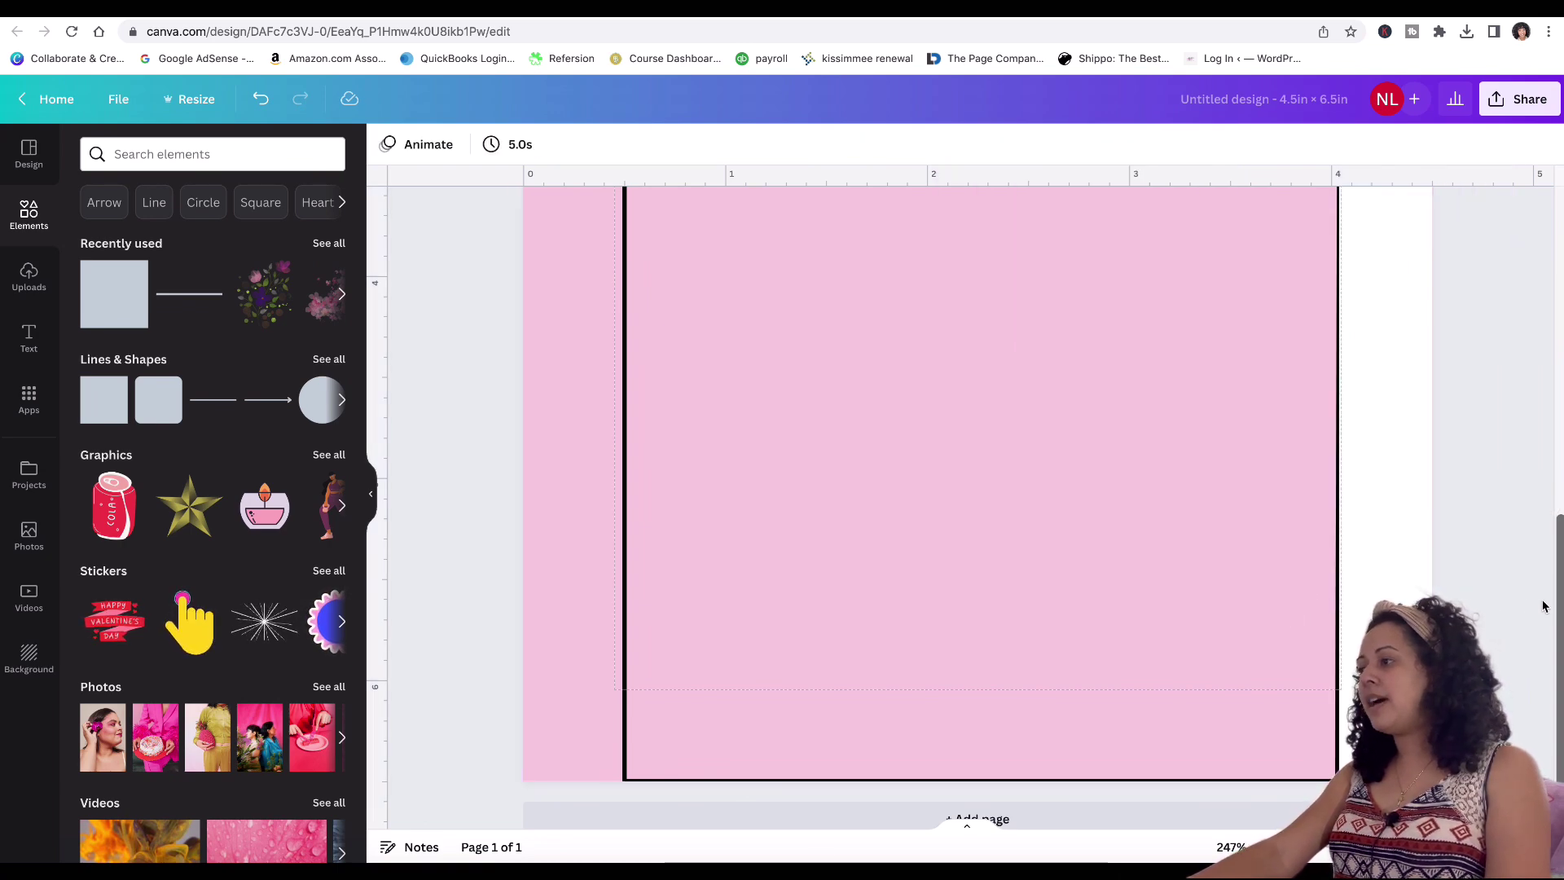
scroll(1492, 594, up, 2)
click(1371, 406)
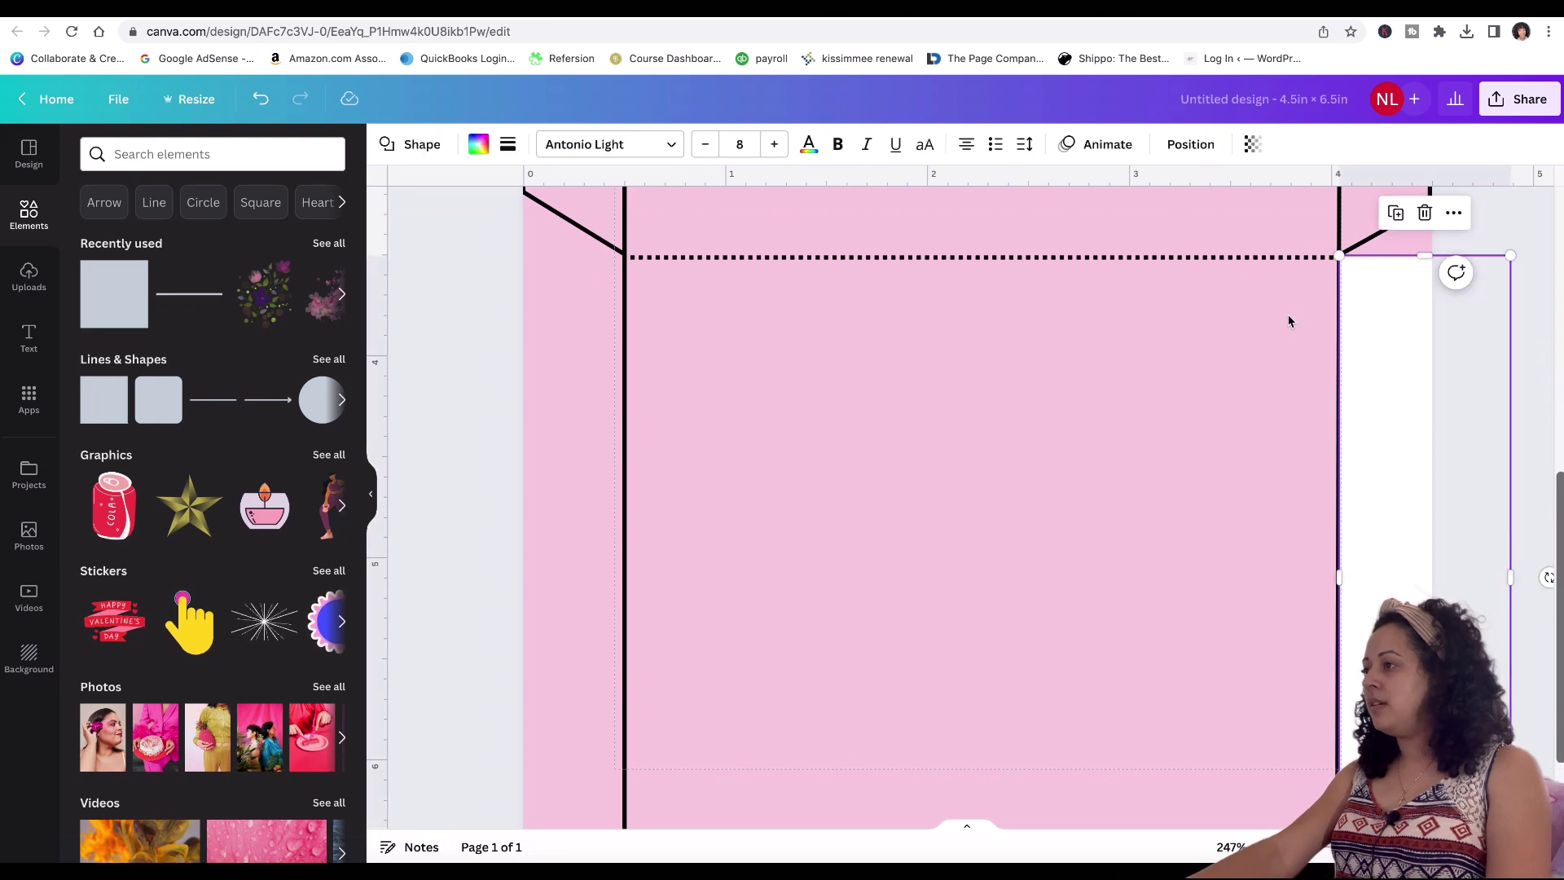
click(1190, 145)
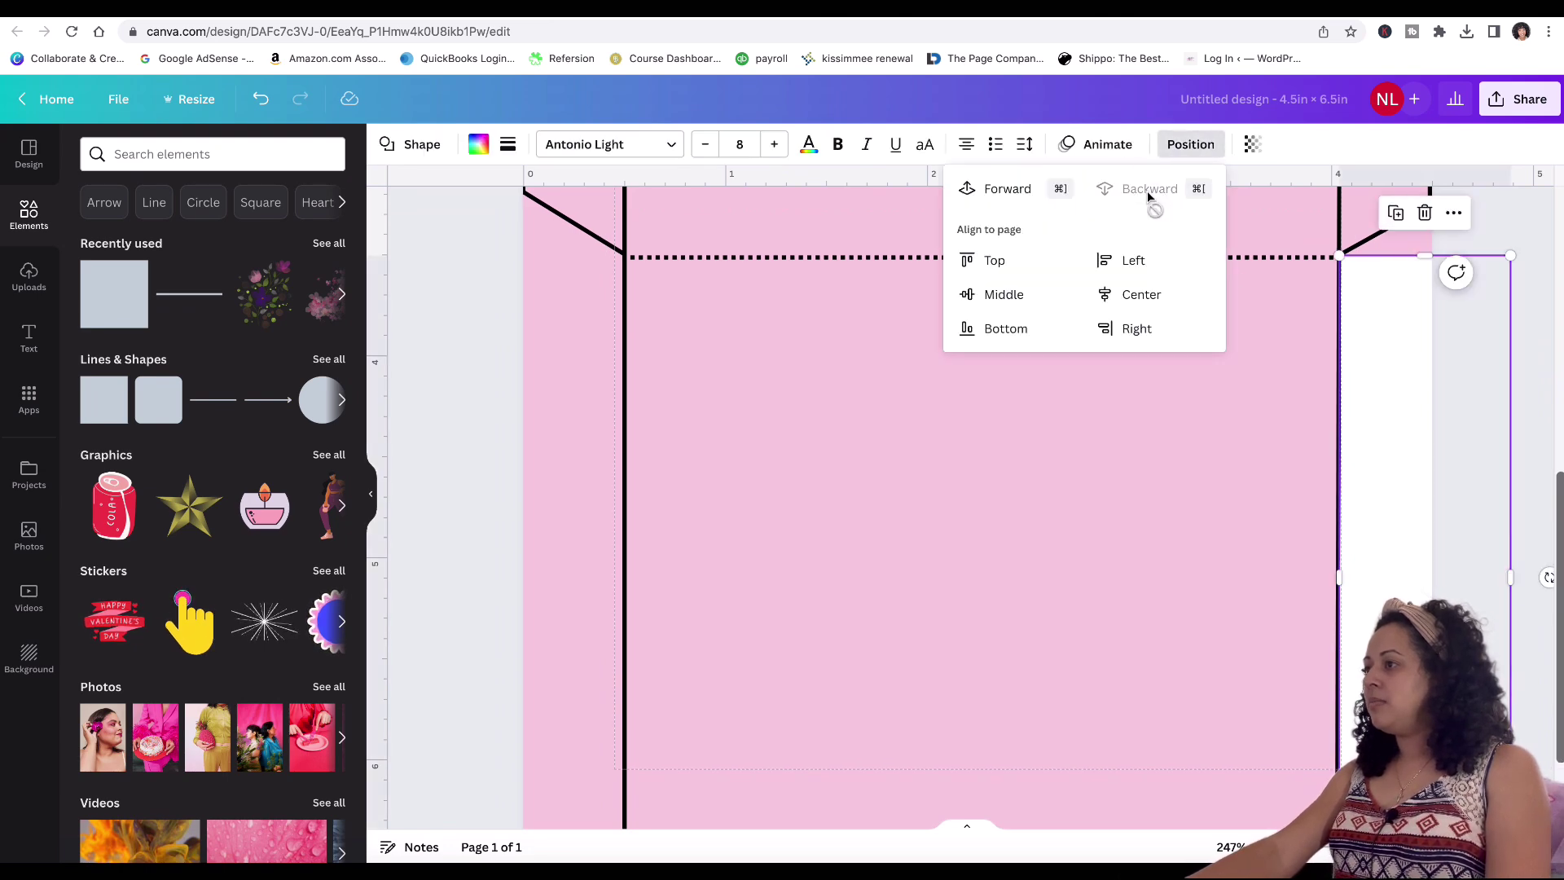
click(1241, 498)
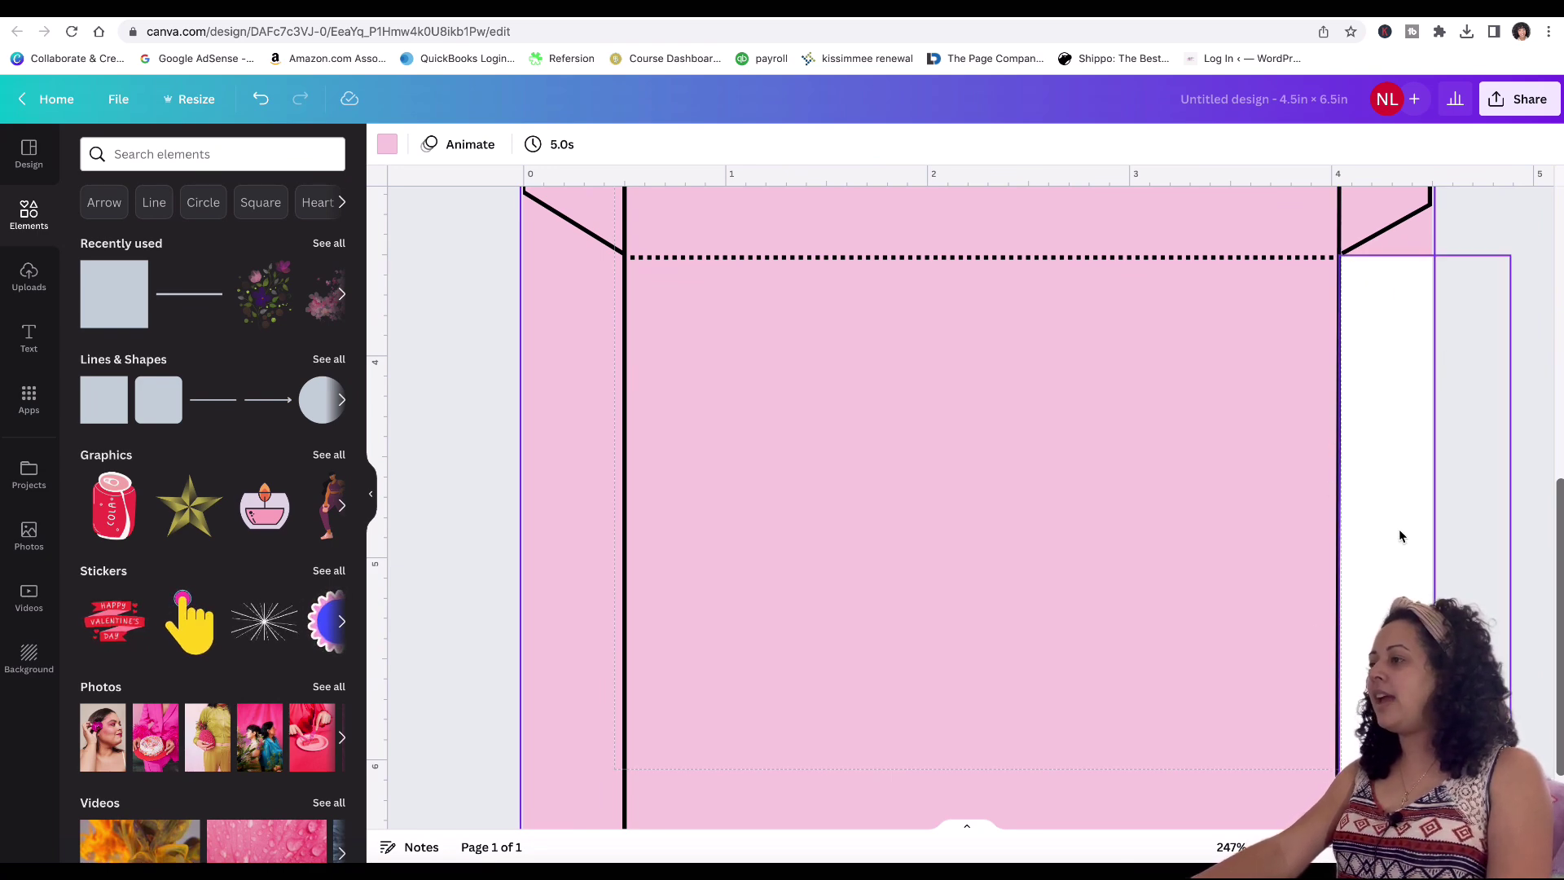
Step: Duplicate the white rectangle and place the copy below the left flap, with its inner edge against the left vertical line
scroll(1400, 533, down, 3)
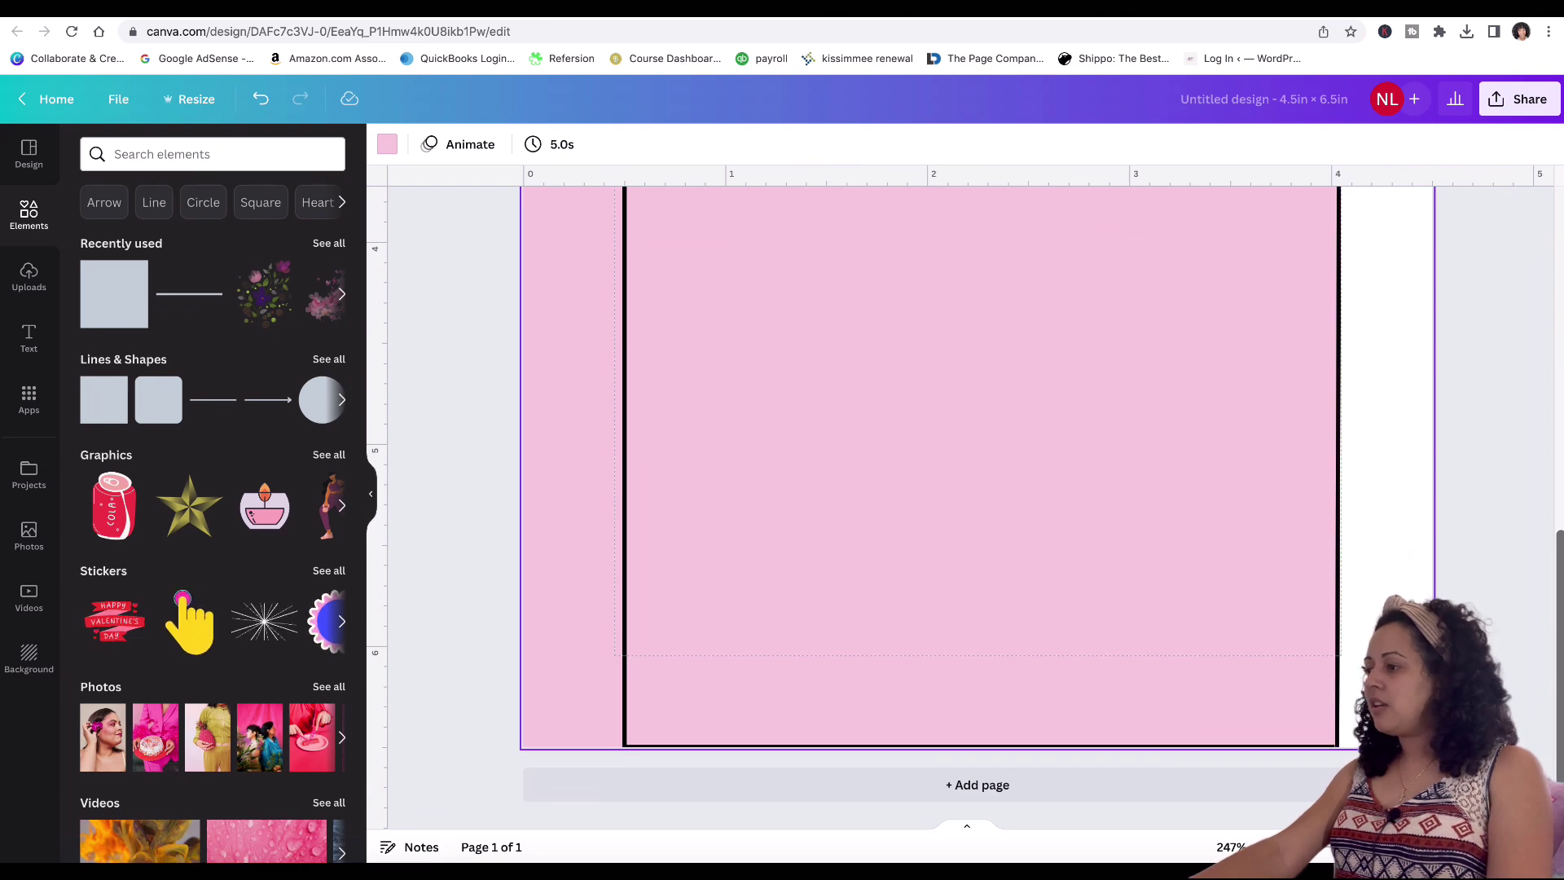
scroll(977, 488, up, 5)
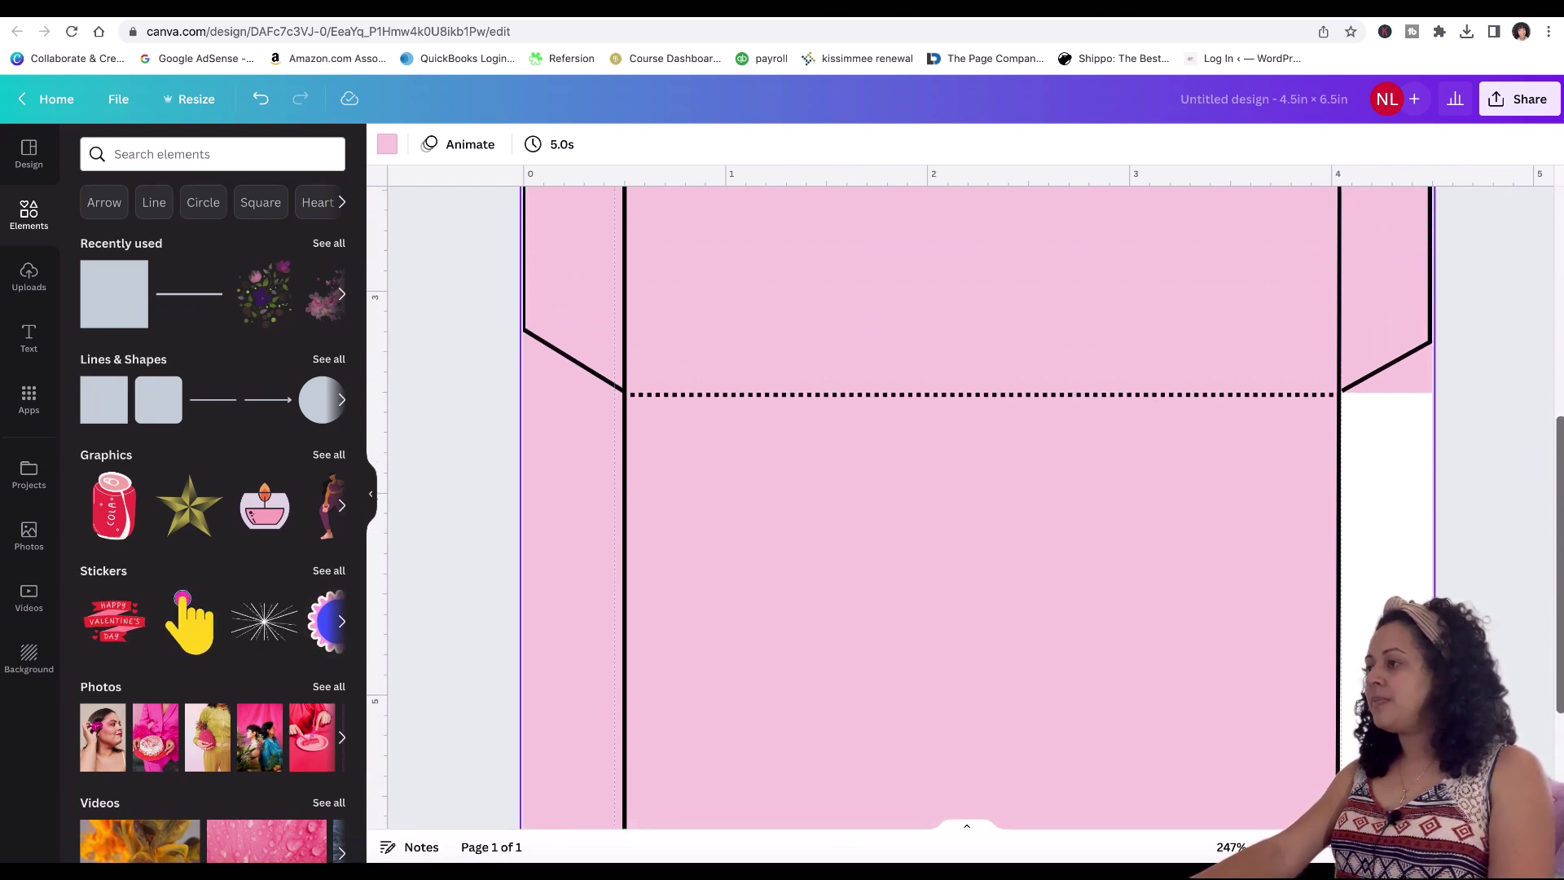
scroll(1385, 489, down, 5)
click(1425, 489)
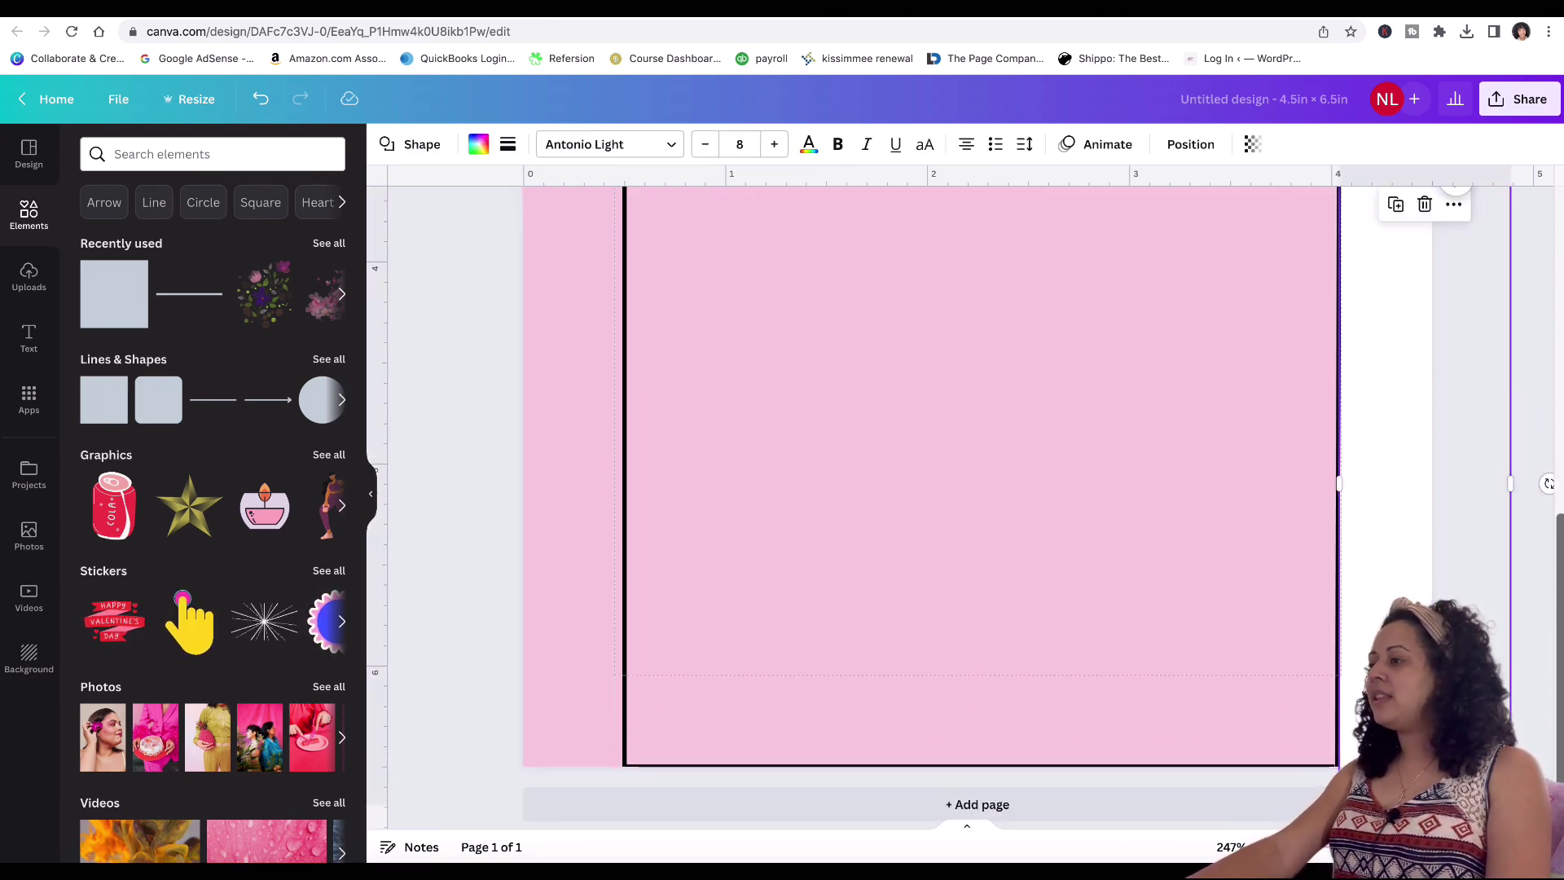
click(1395, 205)
drag(1404, 408, 524, 384)
scroll(489, 401, up, 2)
scroll(529, 383, down, 3)
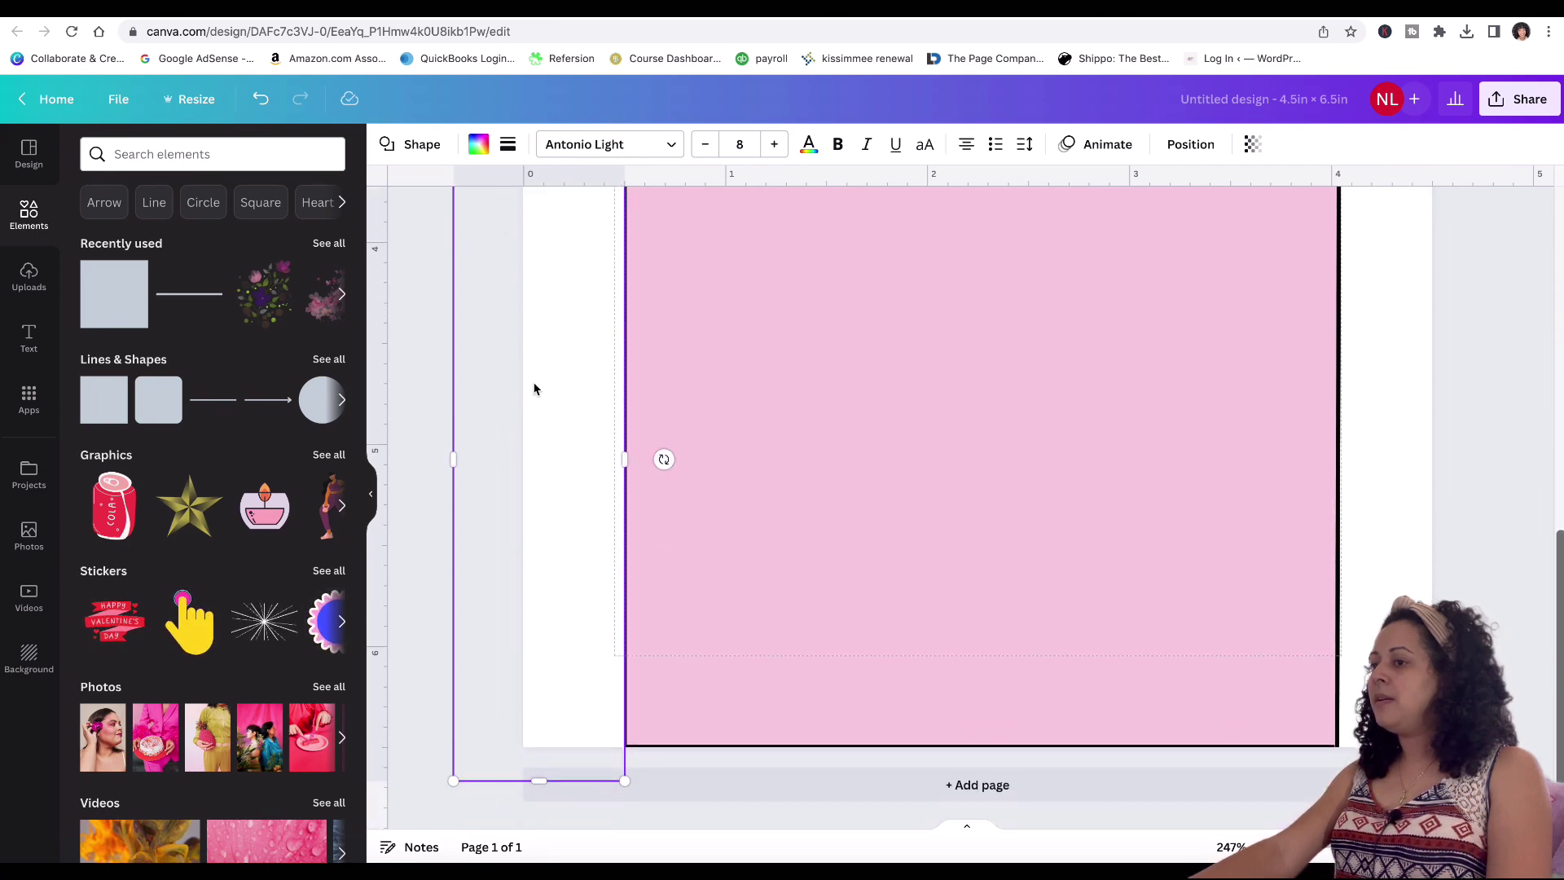
scroll(534, 387, up, 4)
scroll(533, 388, up, 1)
Step: Send the white rectangle below the left flap backward behind the outlines
click(1203, 147)
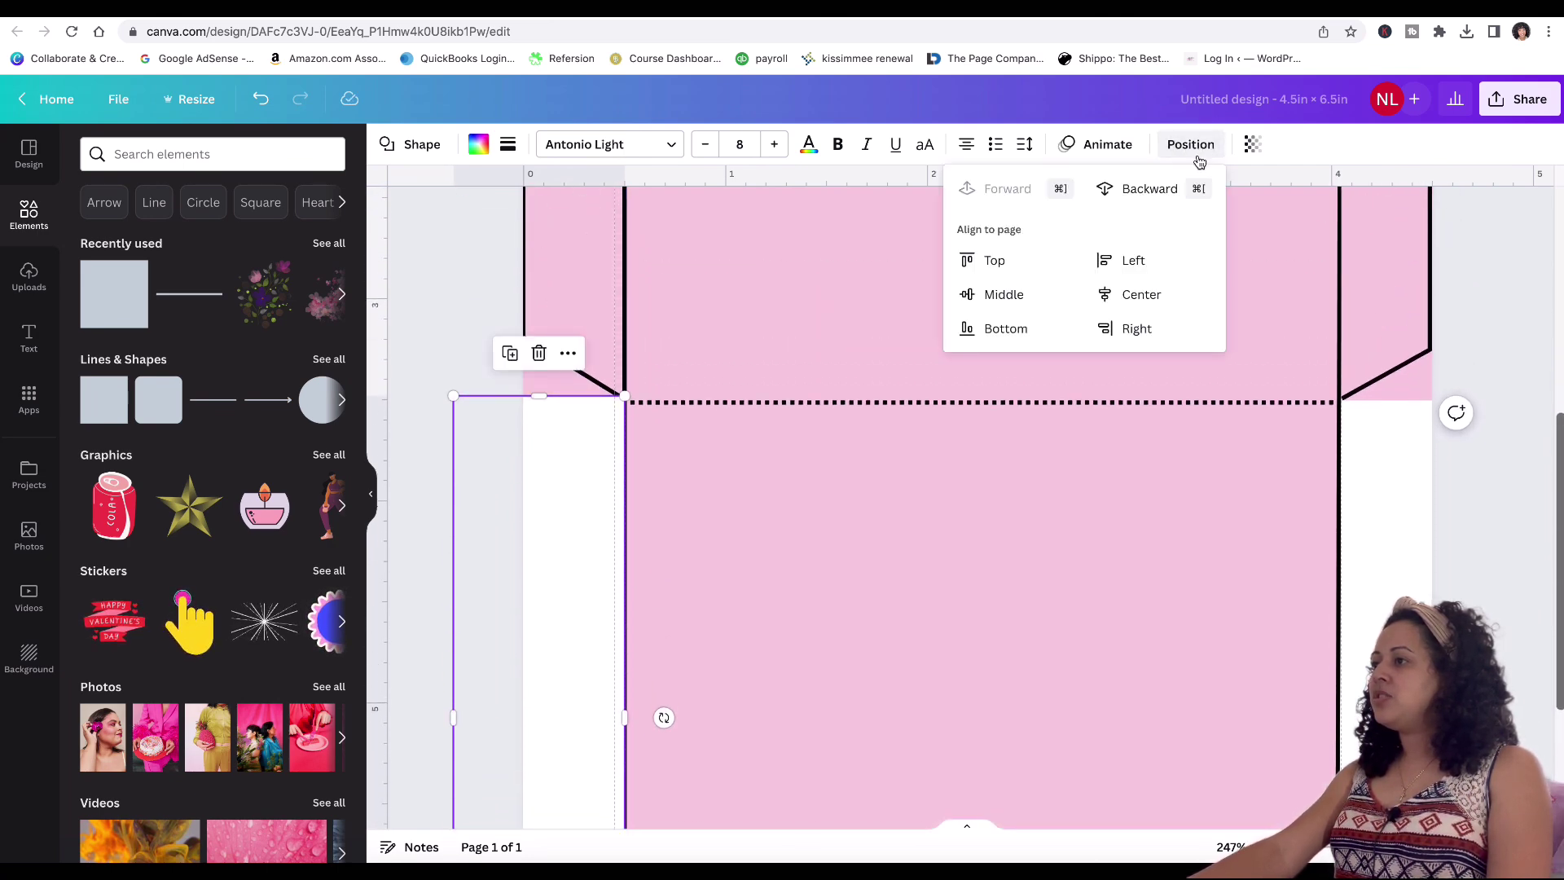
click(1172, 195)
click(1173, 195)
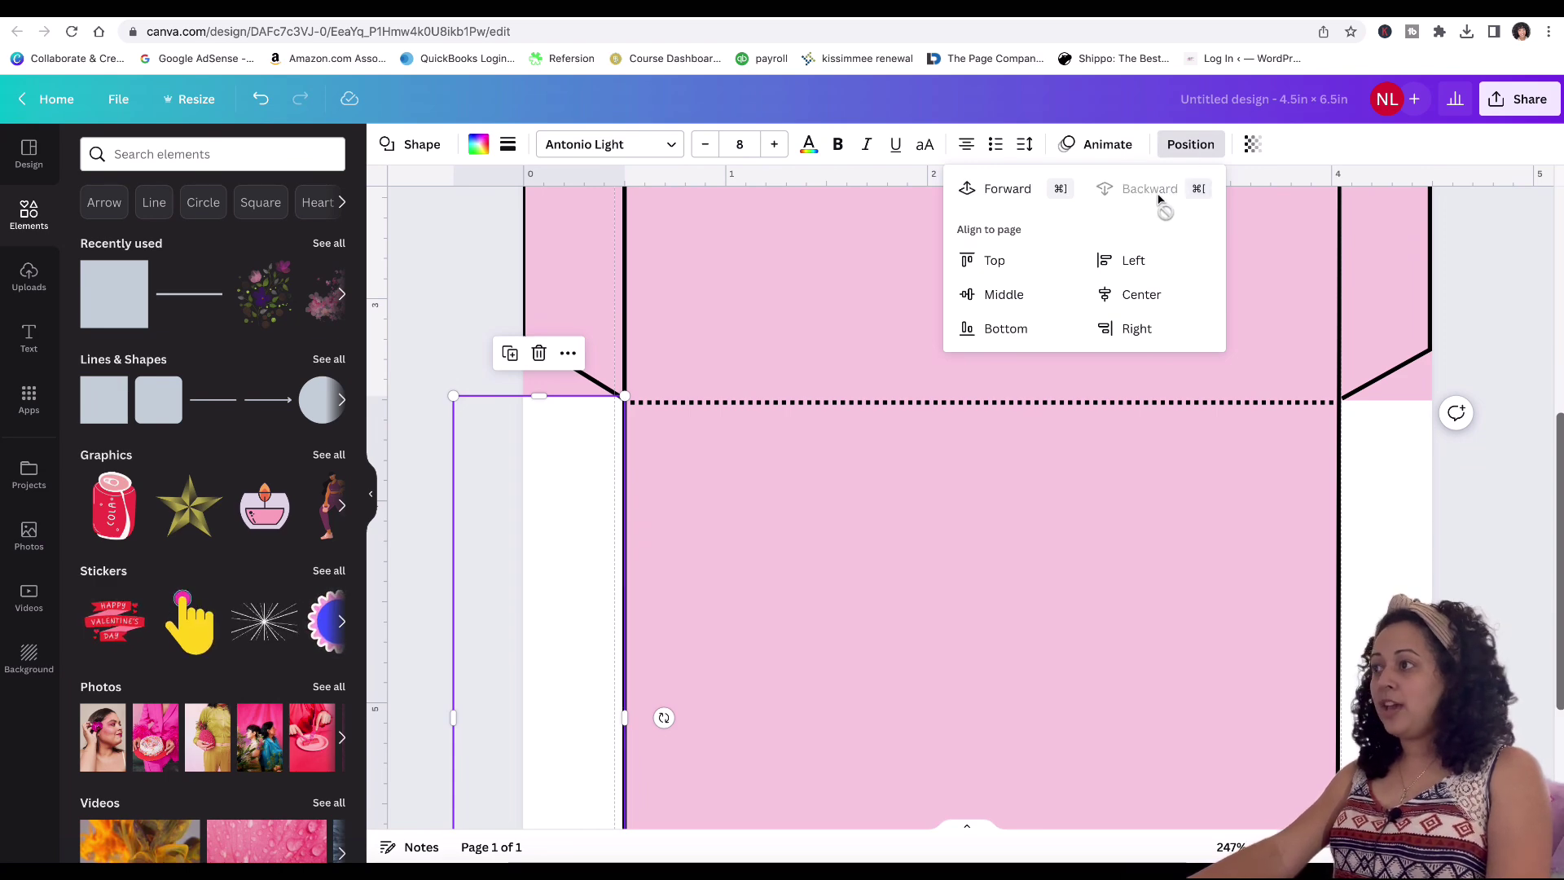
click(1490, 332)
click(1489, 332)
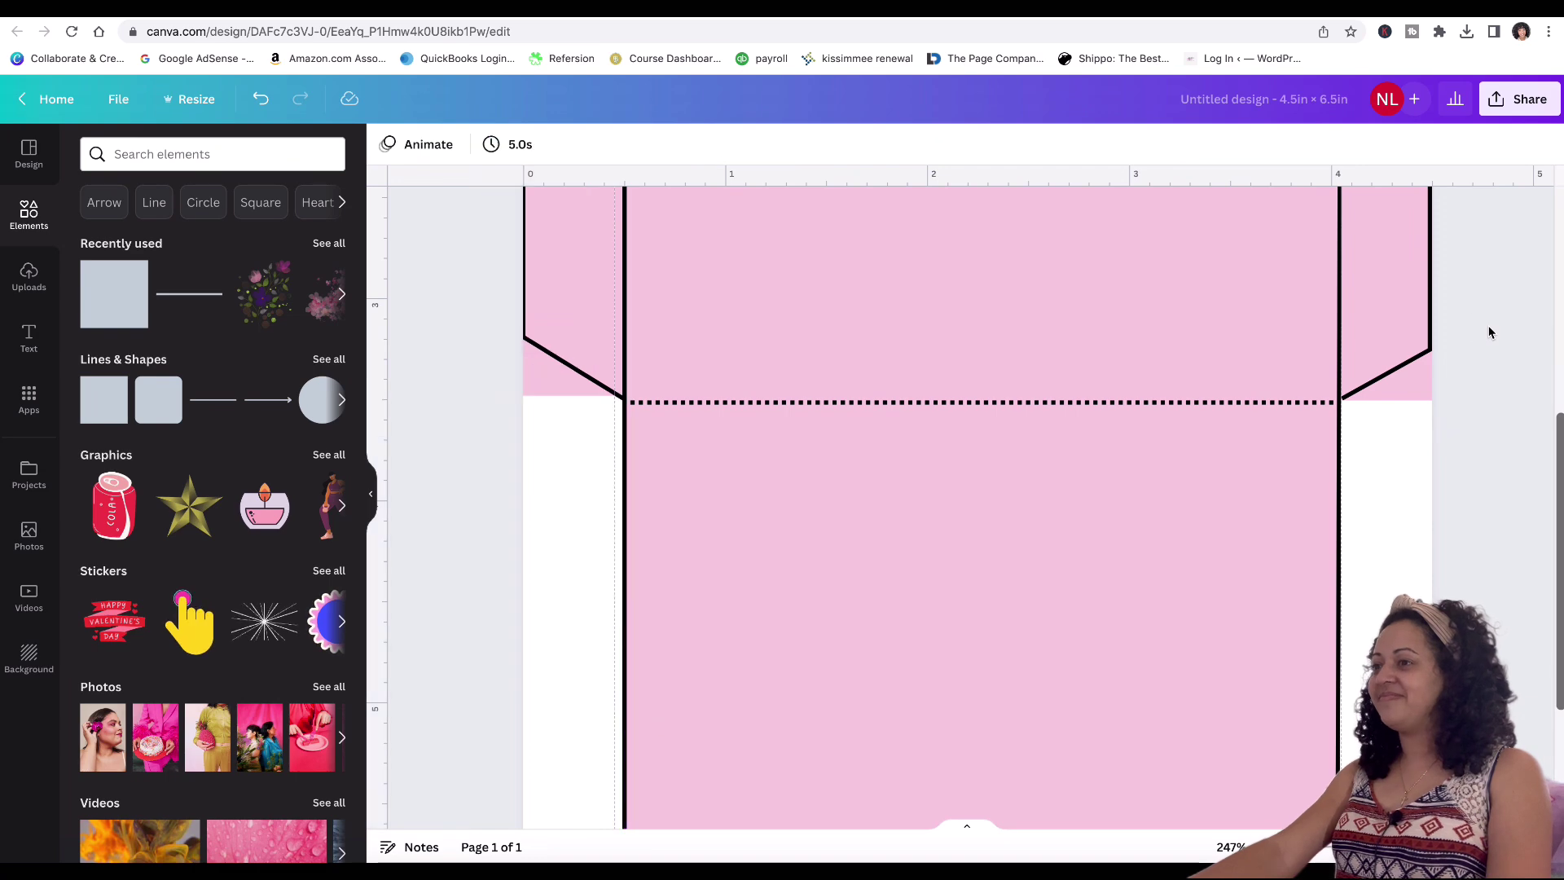
Step: Add a square in the lower panel, color it white, and shorten it to a strip about 0.5 in tall
scroll(1490, 332, down, 2)
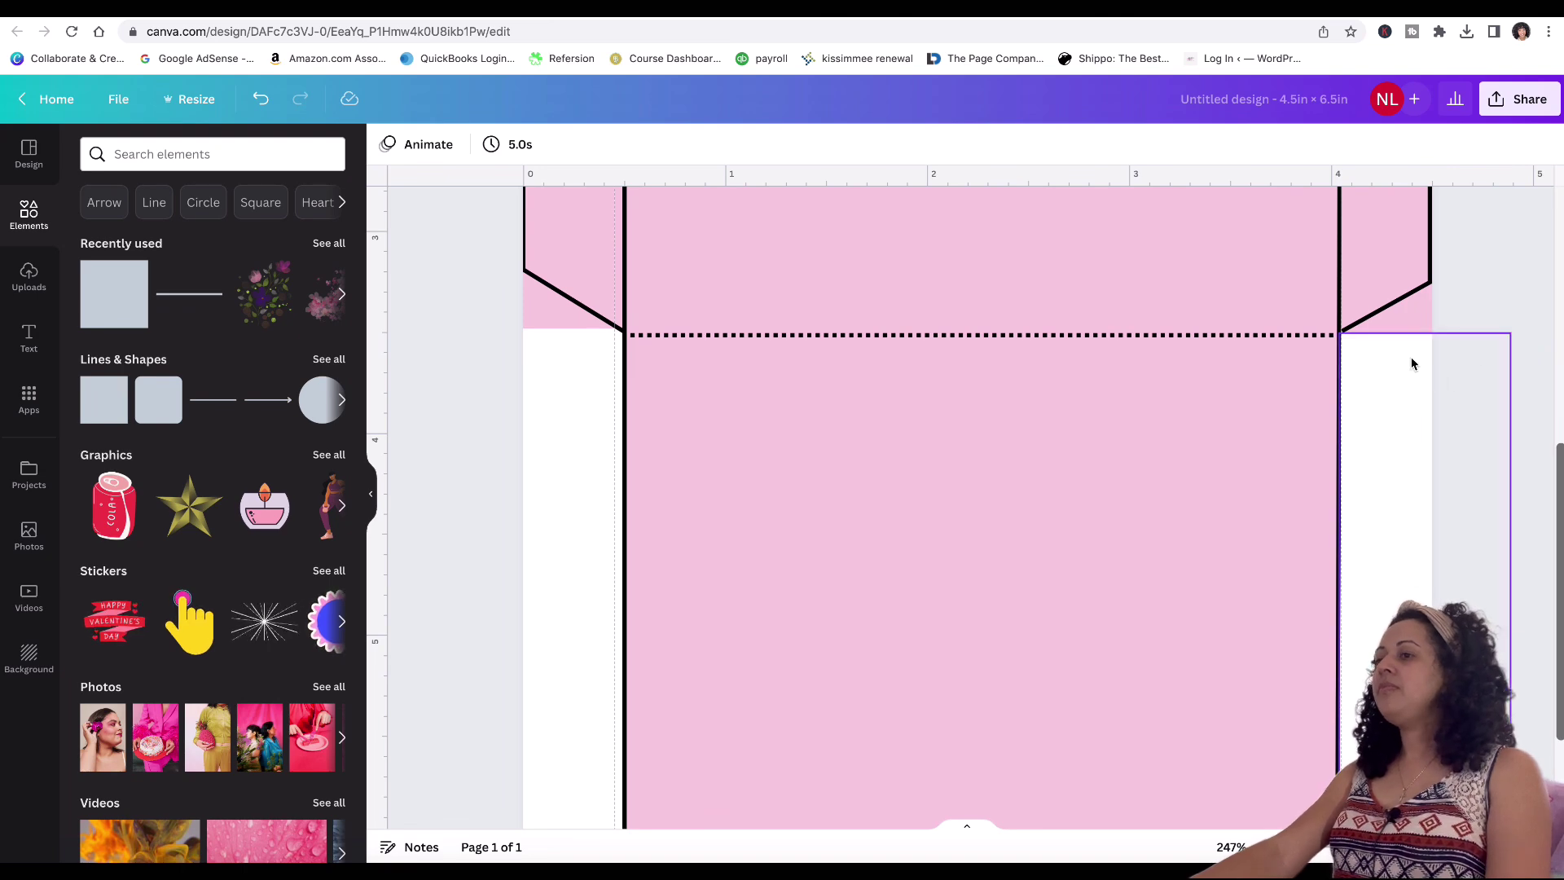
click(124, 308)
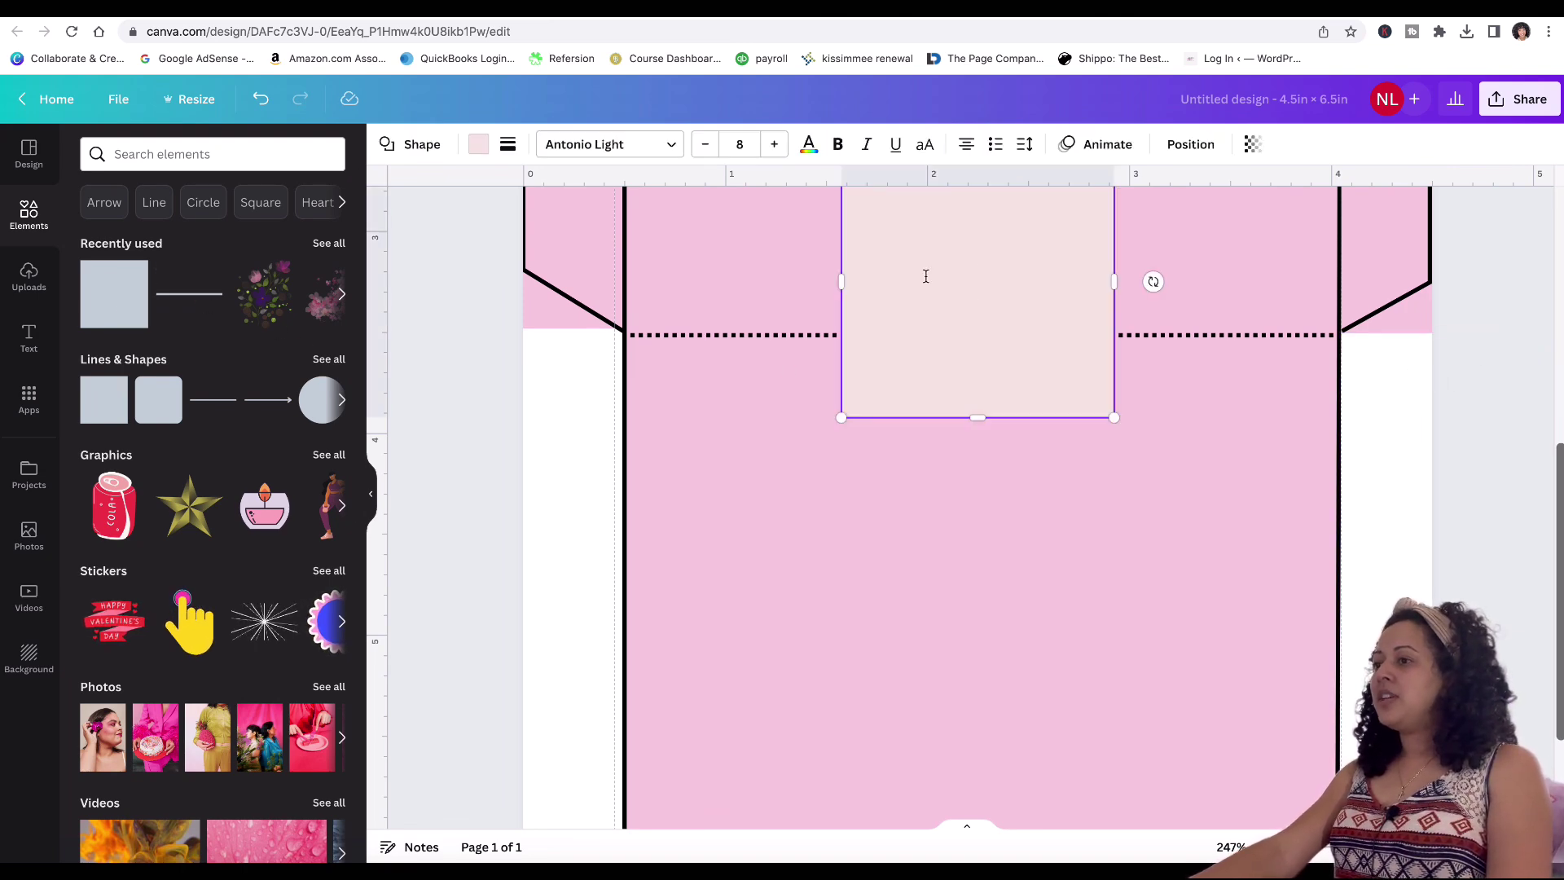
click(963, 443)
drag(958, 353, 936, 538)
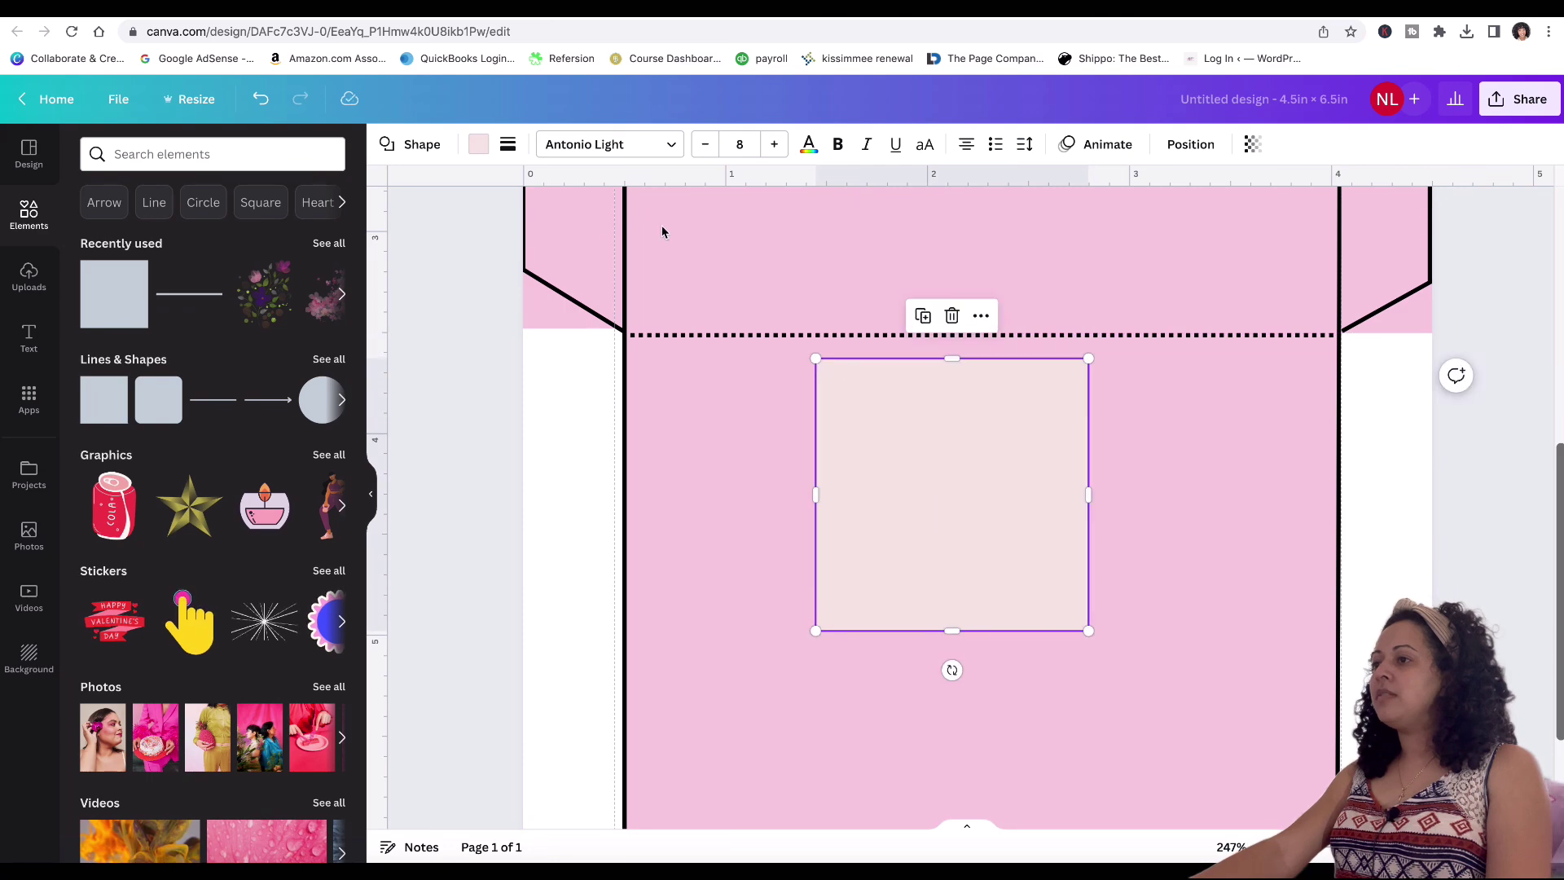
click(478, 145)
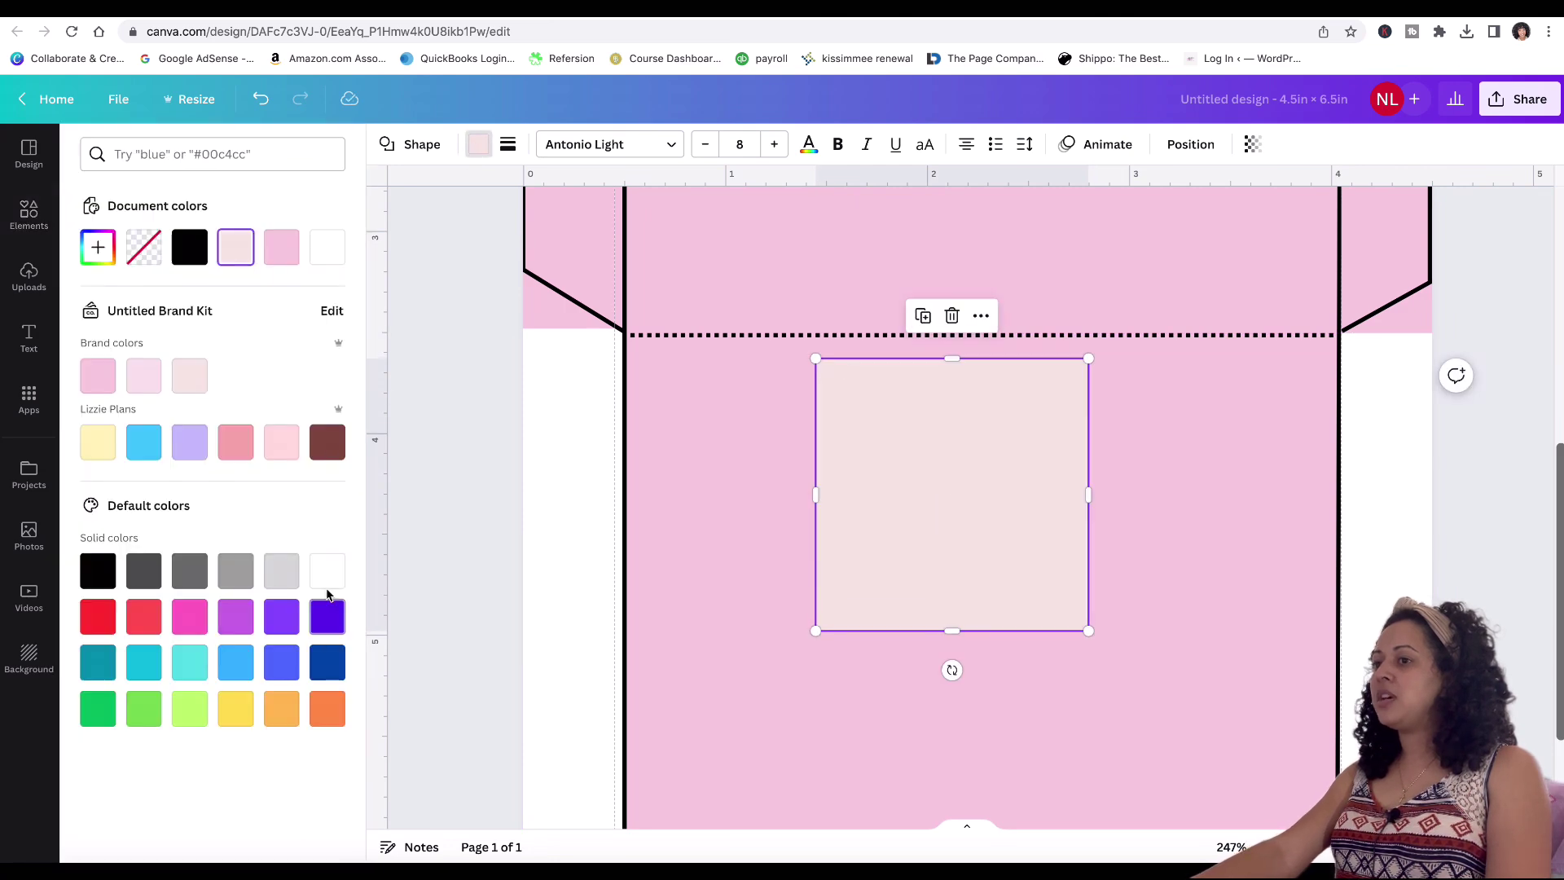
click(329, 572)
drag(951, 358, 936, 527)
Step: Move and rotate the white strip so its upper edge follows the slanted bottom line of the right flap, covering the pink below
drag(1006, 603, 1358, 440)
scroll(977, 486, down, 5)
drag(1183, 514, 1251, 400)
scroll(977, 476, up, 5)
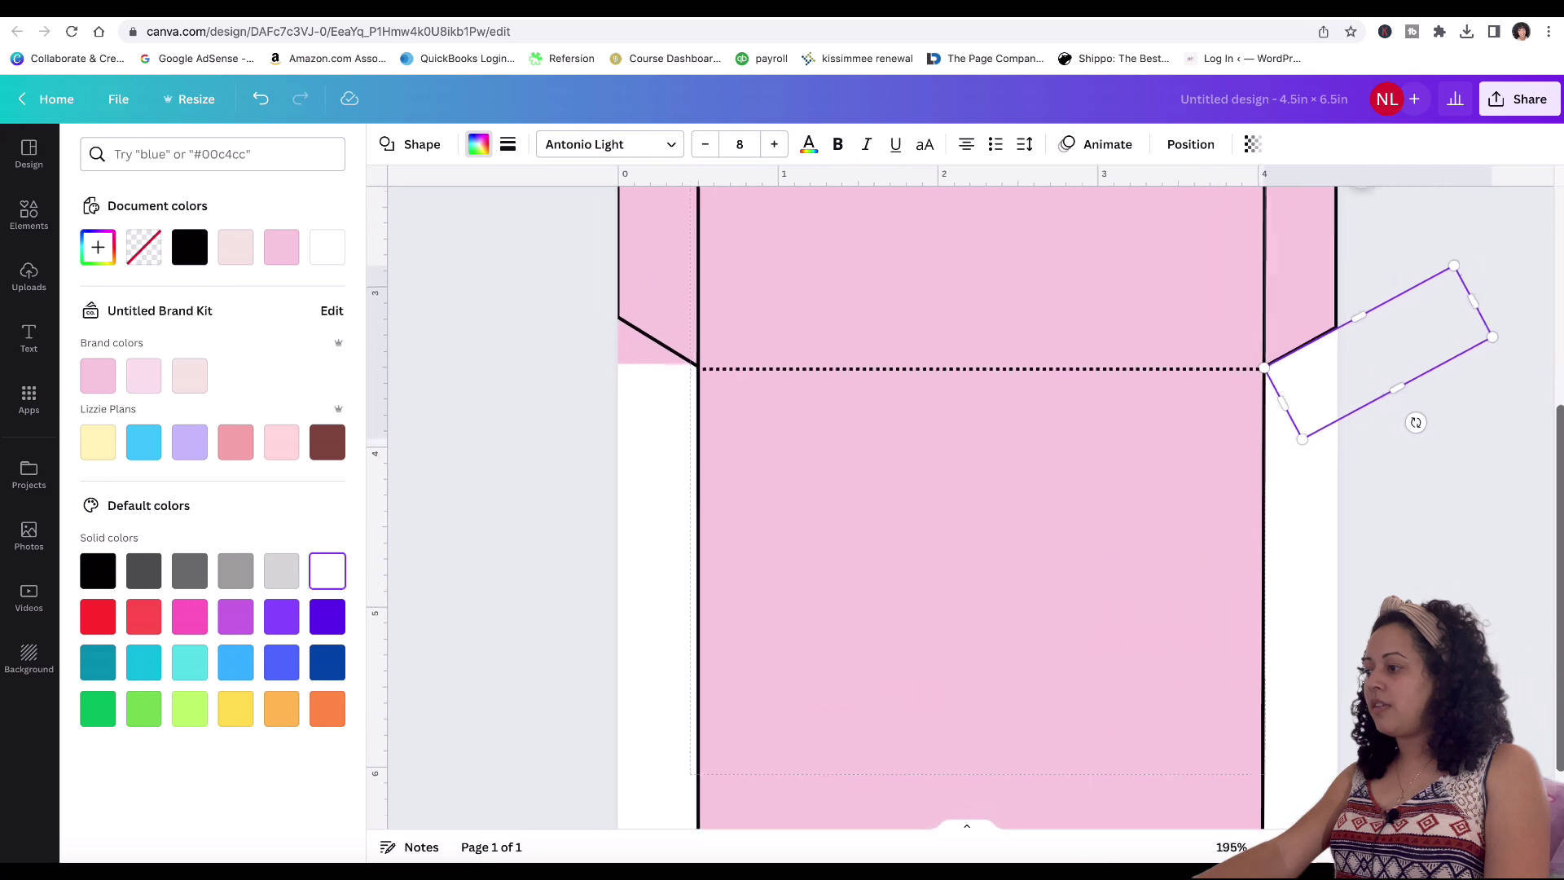
click(1504, 337)
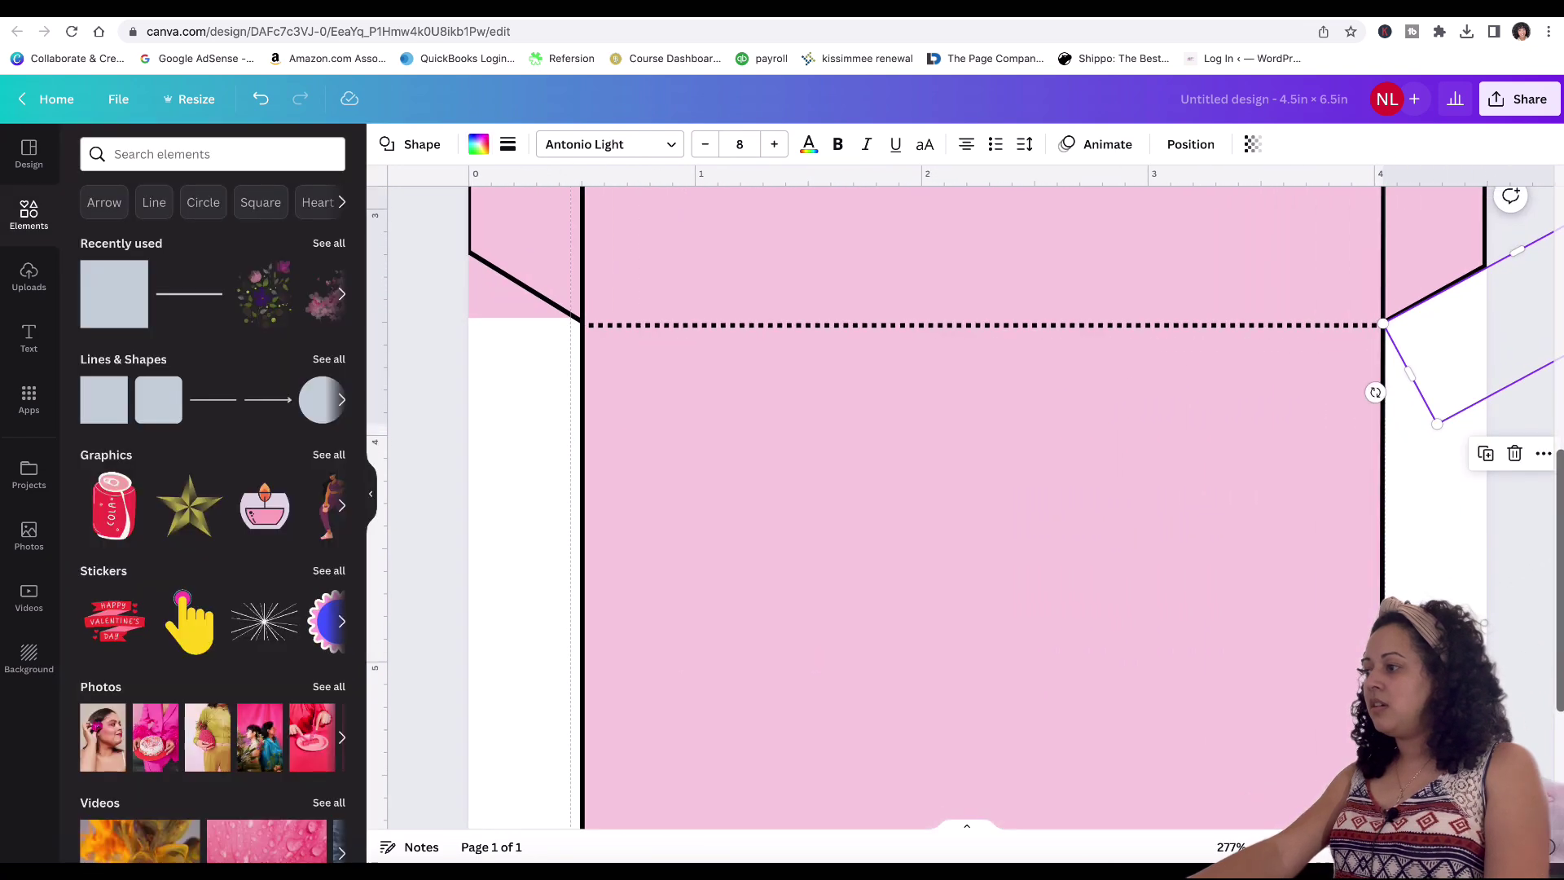
drag(1503, 356, 1502, 357)
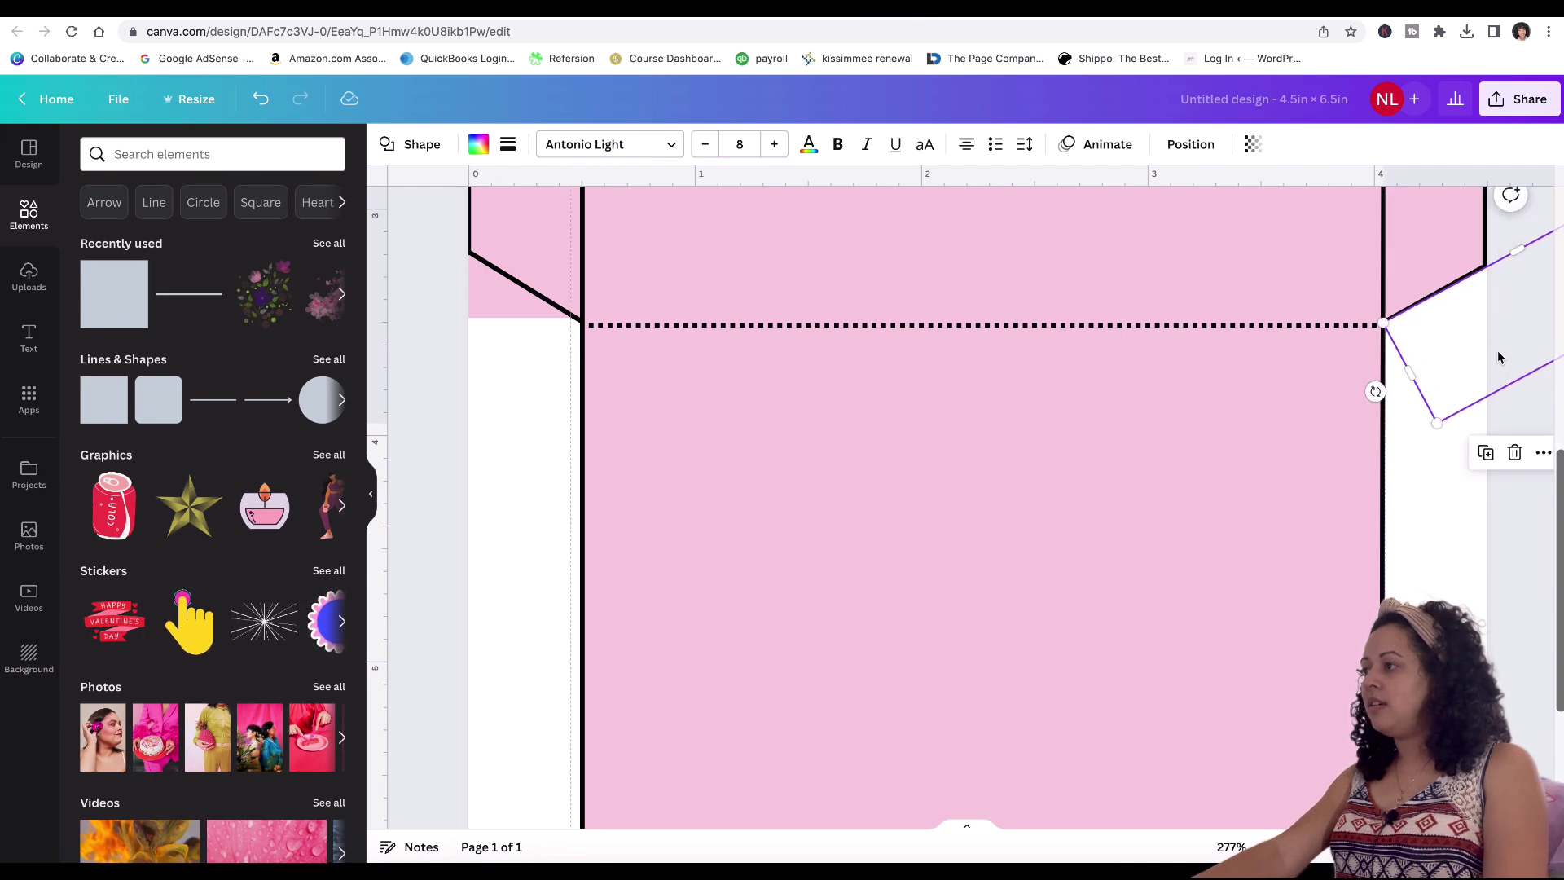
Step: Send the tilted white strip under the right flap to the back, behind the slanted line
click(1172, 152)
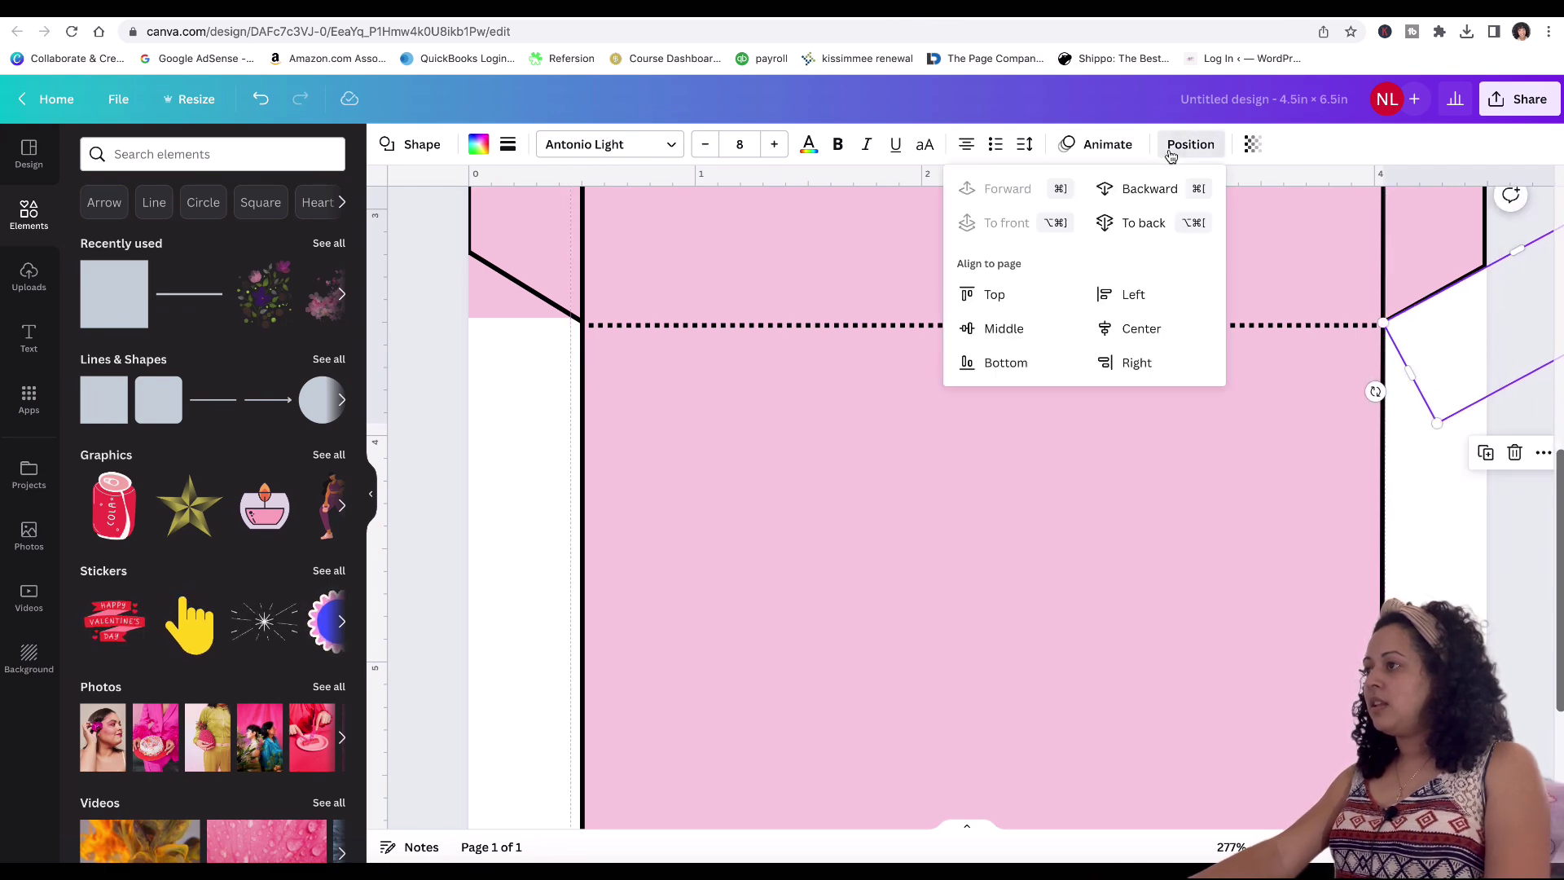
click(1152, 227)
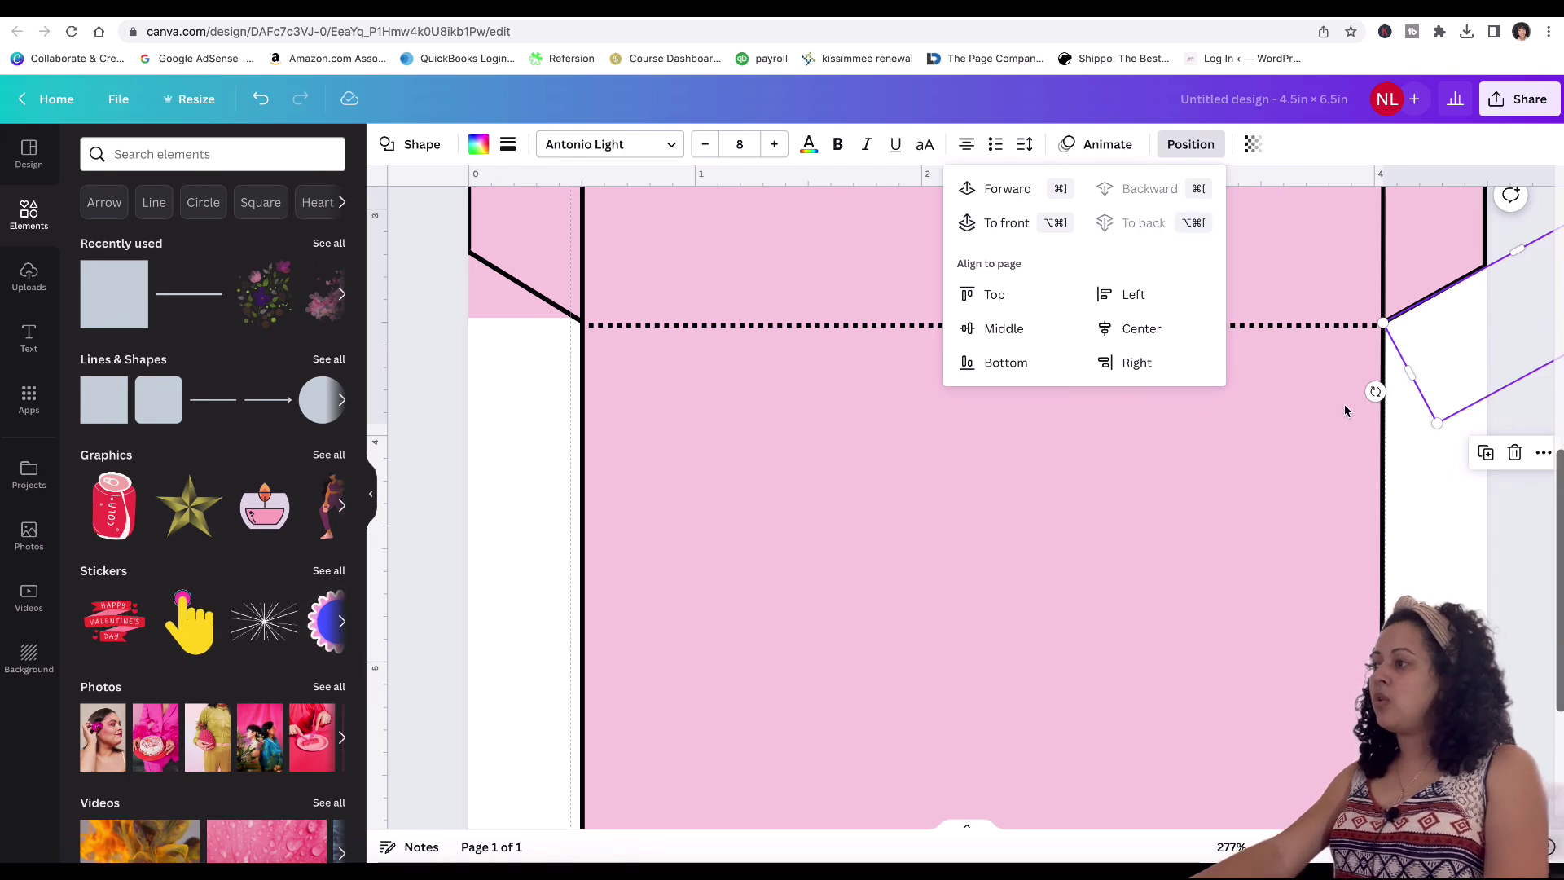
click(1547, 570)
click(1528, 563)
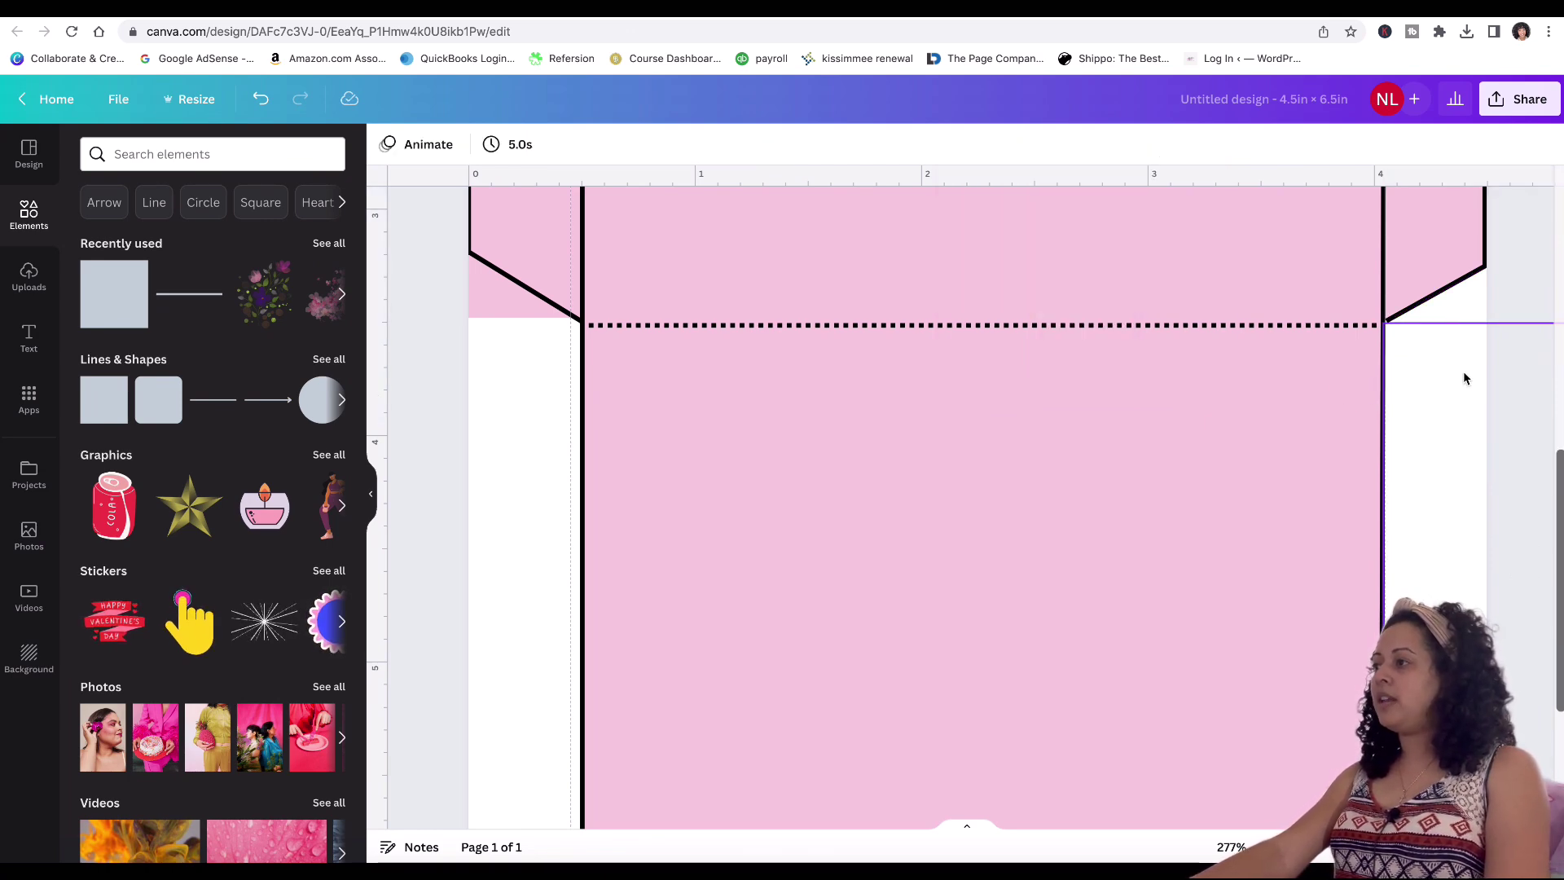
click(1458, 314)
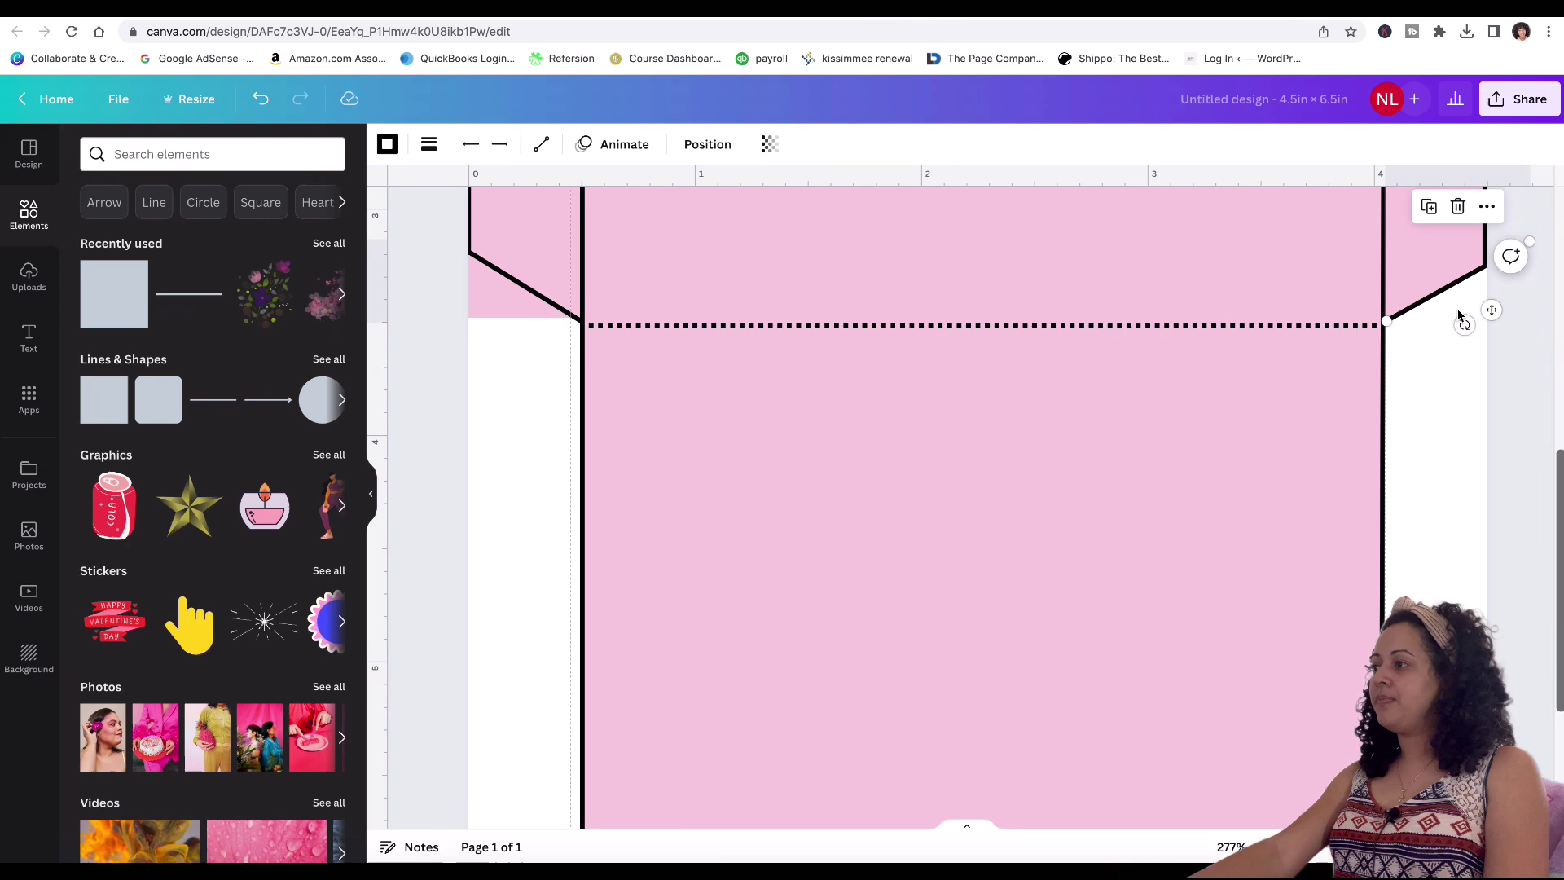
click(1476, 352)
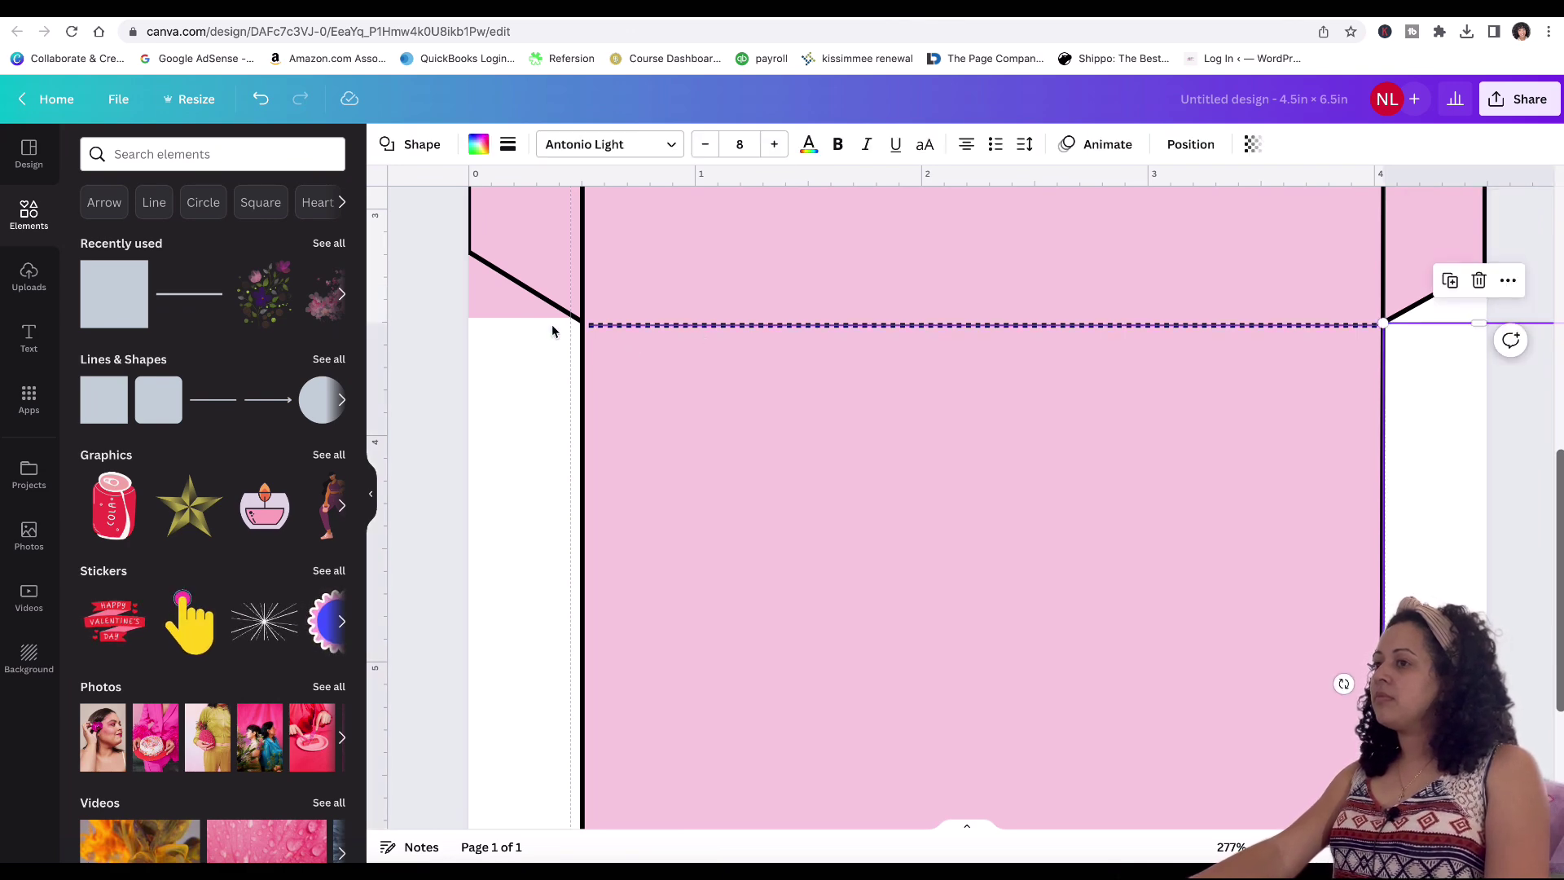
Step: Add another square in the lower panel, color it white, and reduce its height to about 0.45 in
click(106, 399)
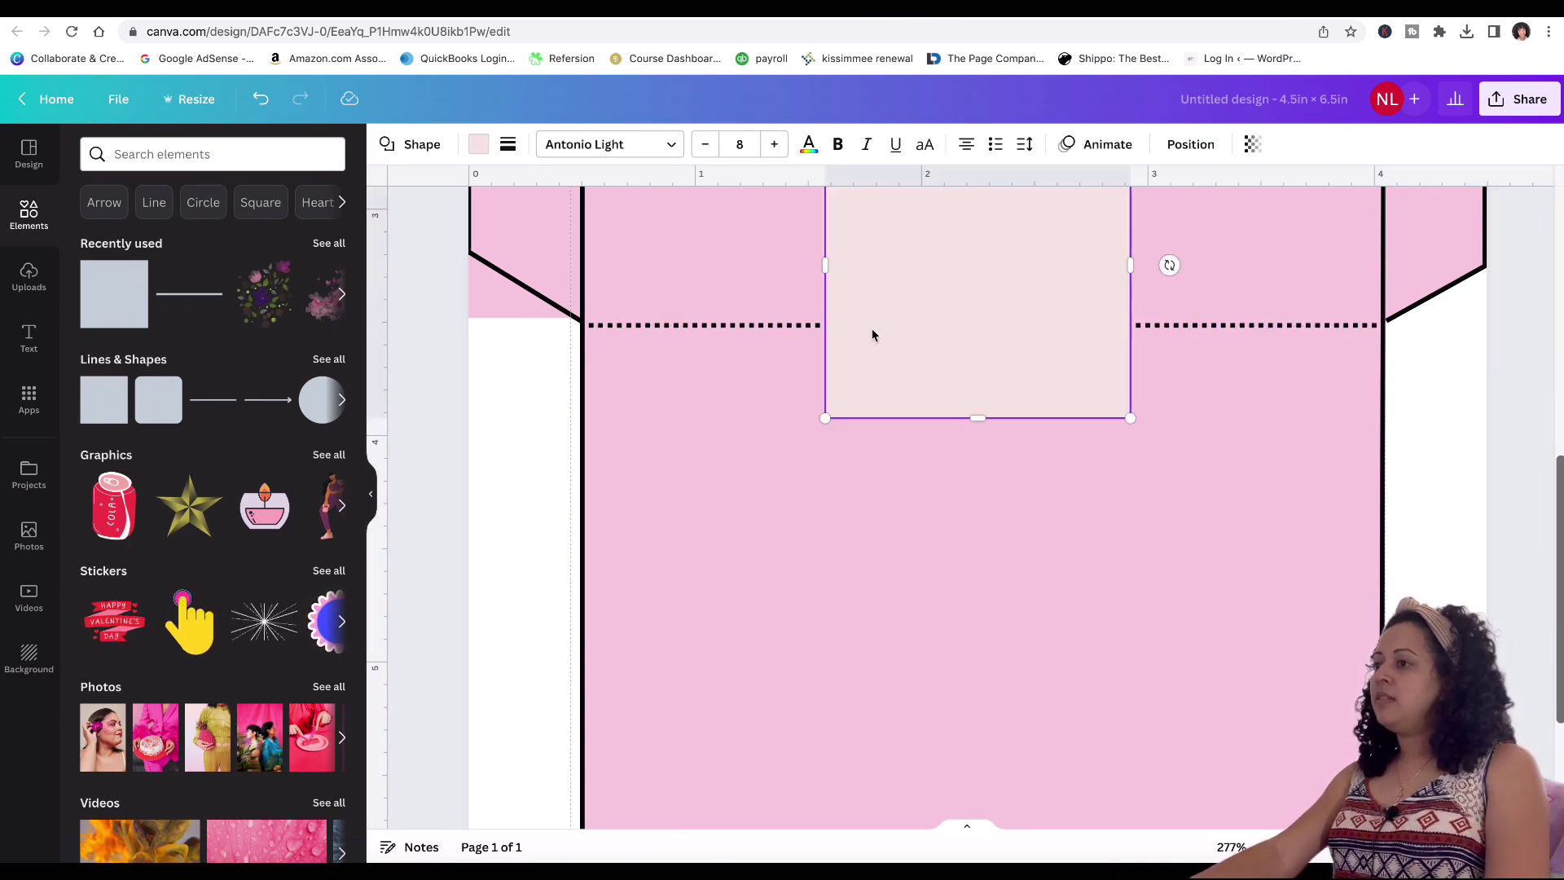
drag(939, 310, 873, 520)
click(472, 149)
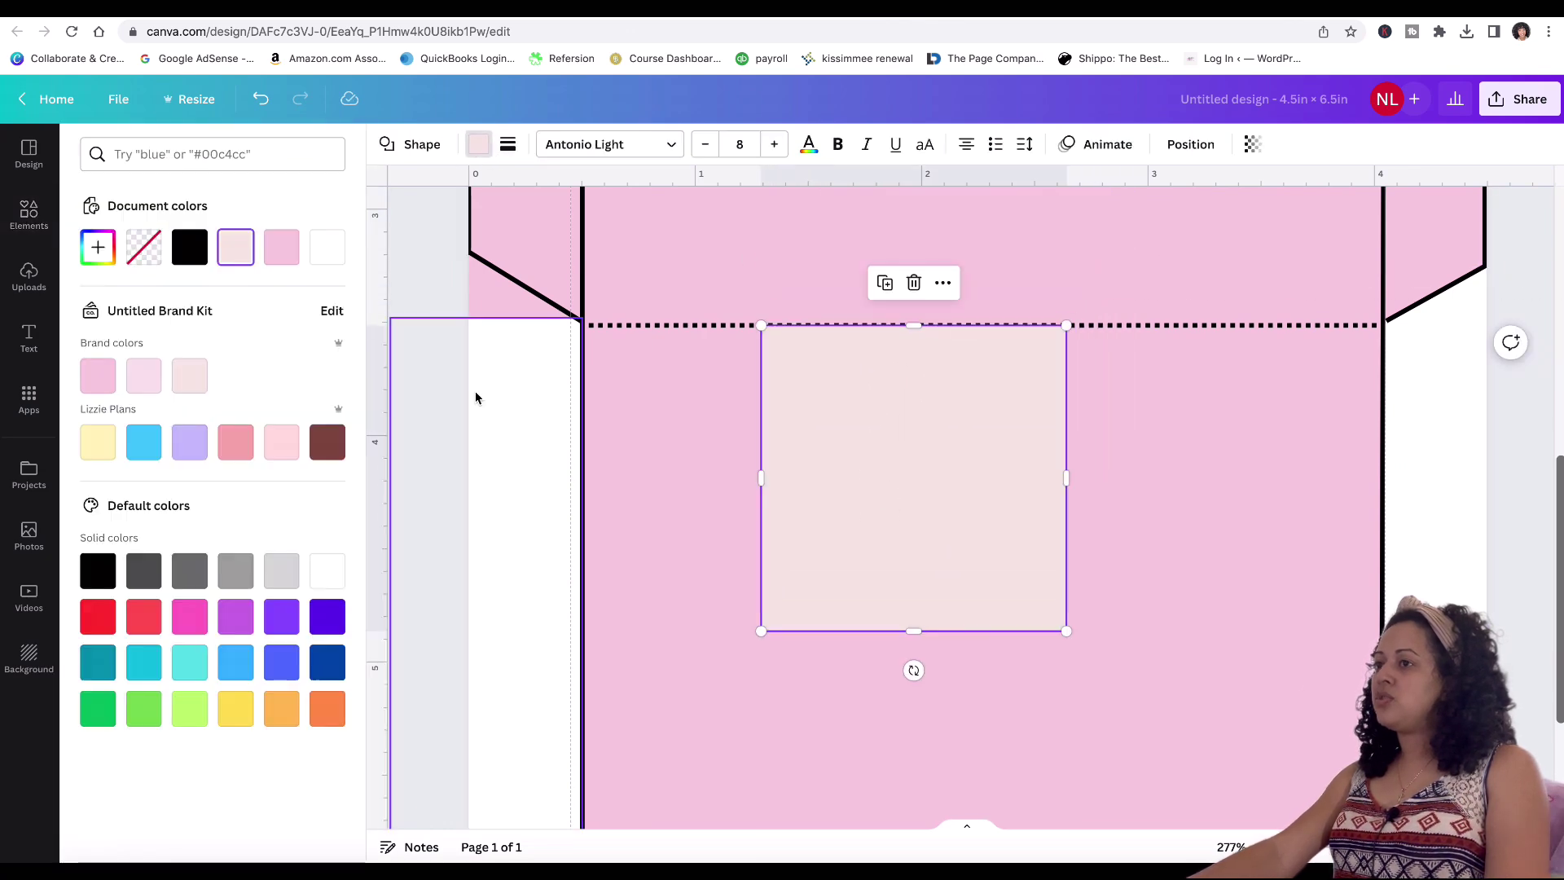
click(327, 571)
drag(911, 325, 913, 528)
Step: Rotate and move the new white strip along the left flap's slanted bottom line and send it to the back
drag(913, 671, 500, 438)
drag(558, 367, 465, 308)
click(1194, 145)
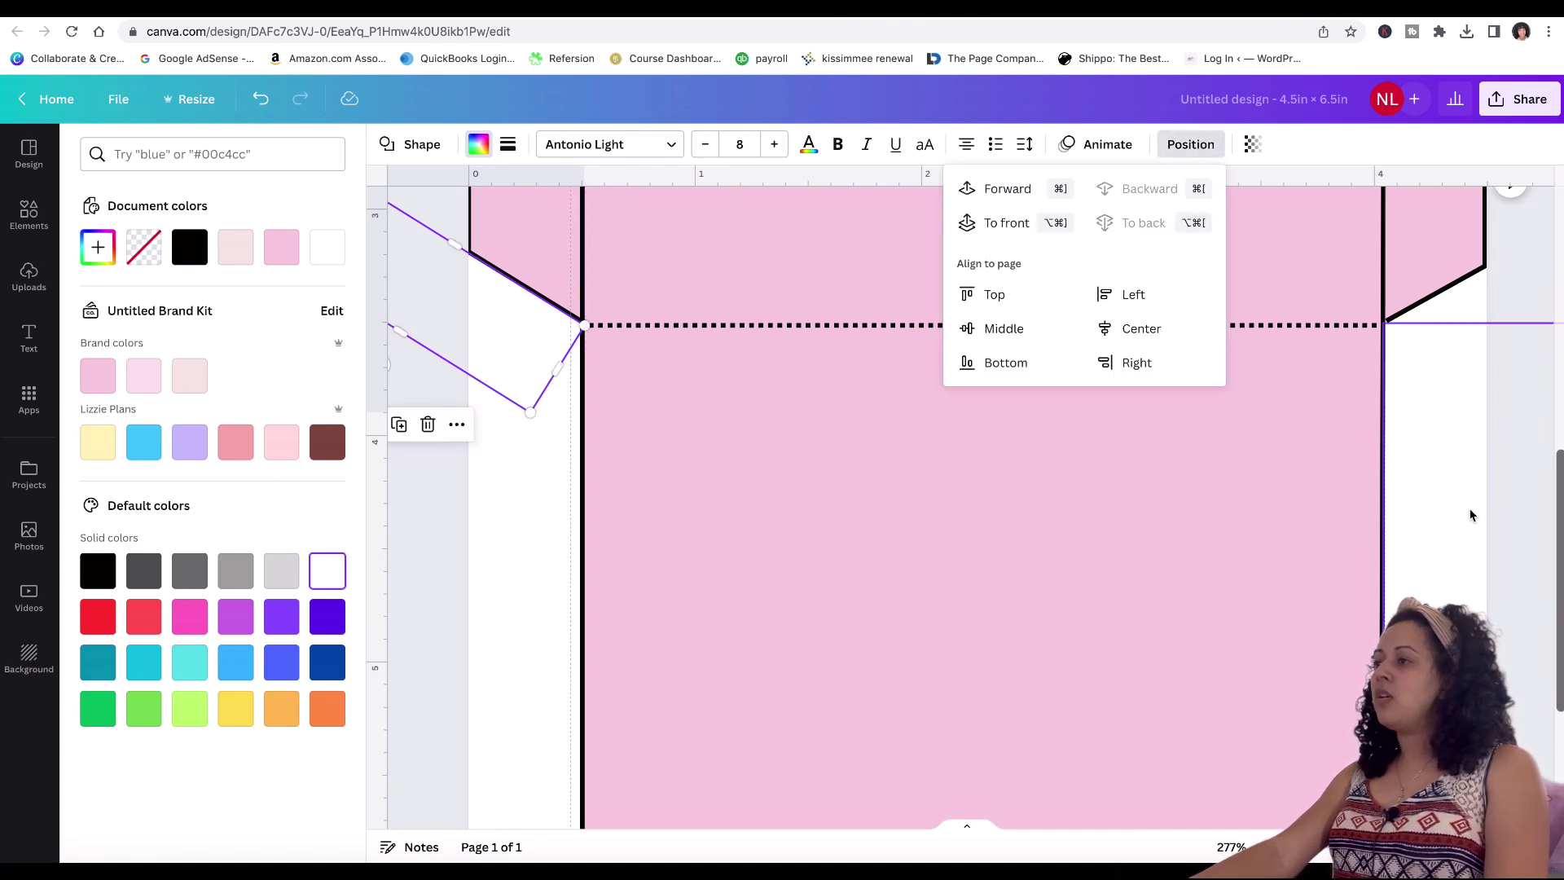
click(1520, 253)
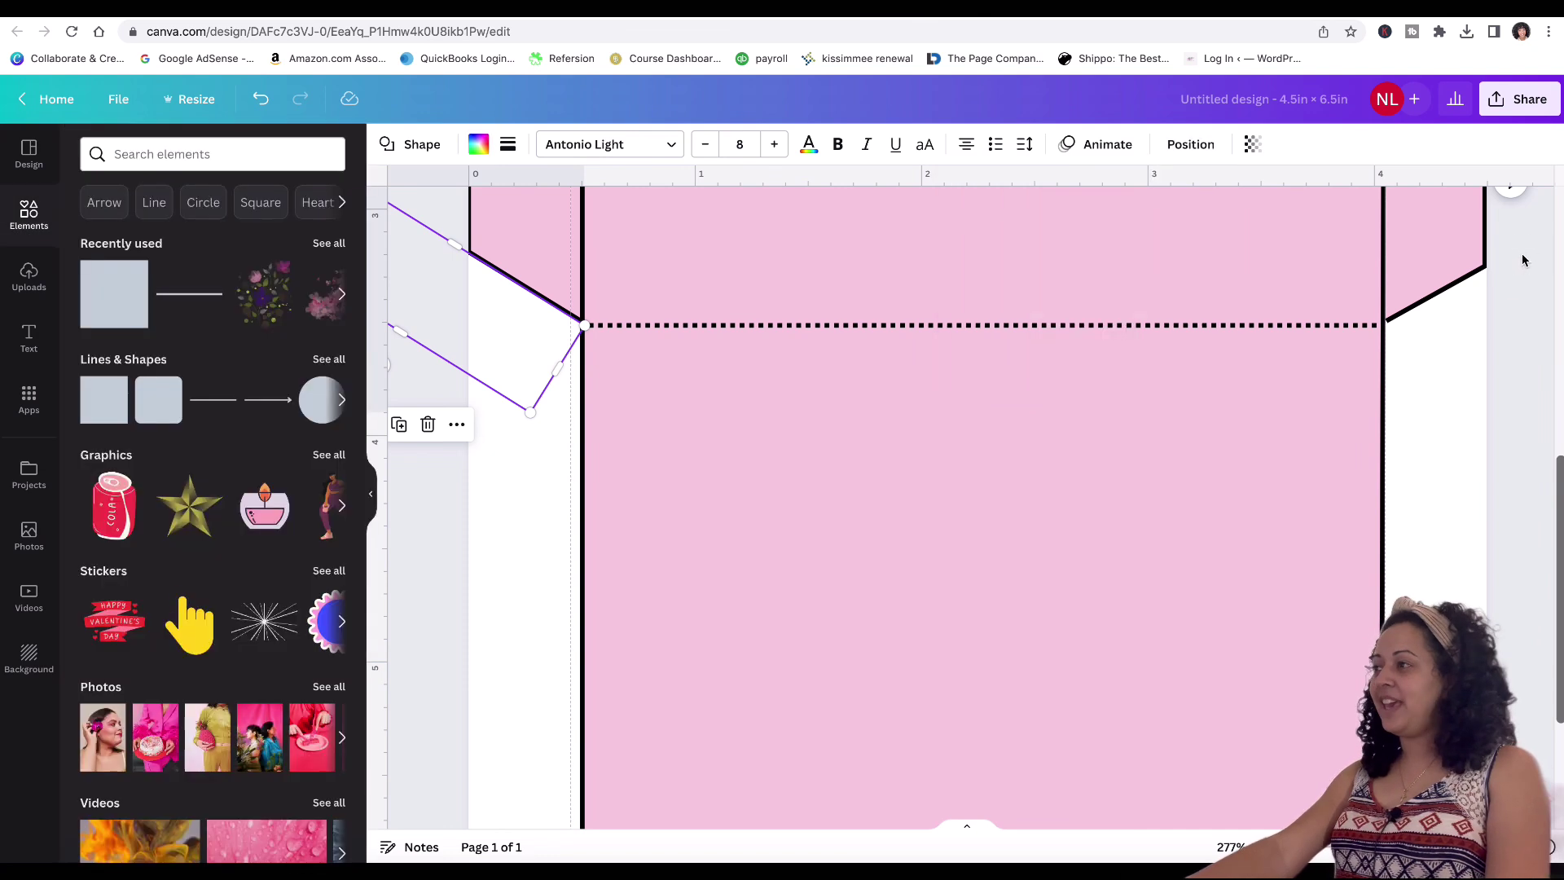
scroll(1523, 259, up, 3)
scroll(1523, 259, up, 2)
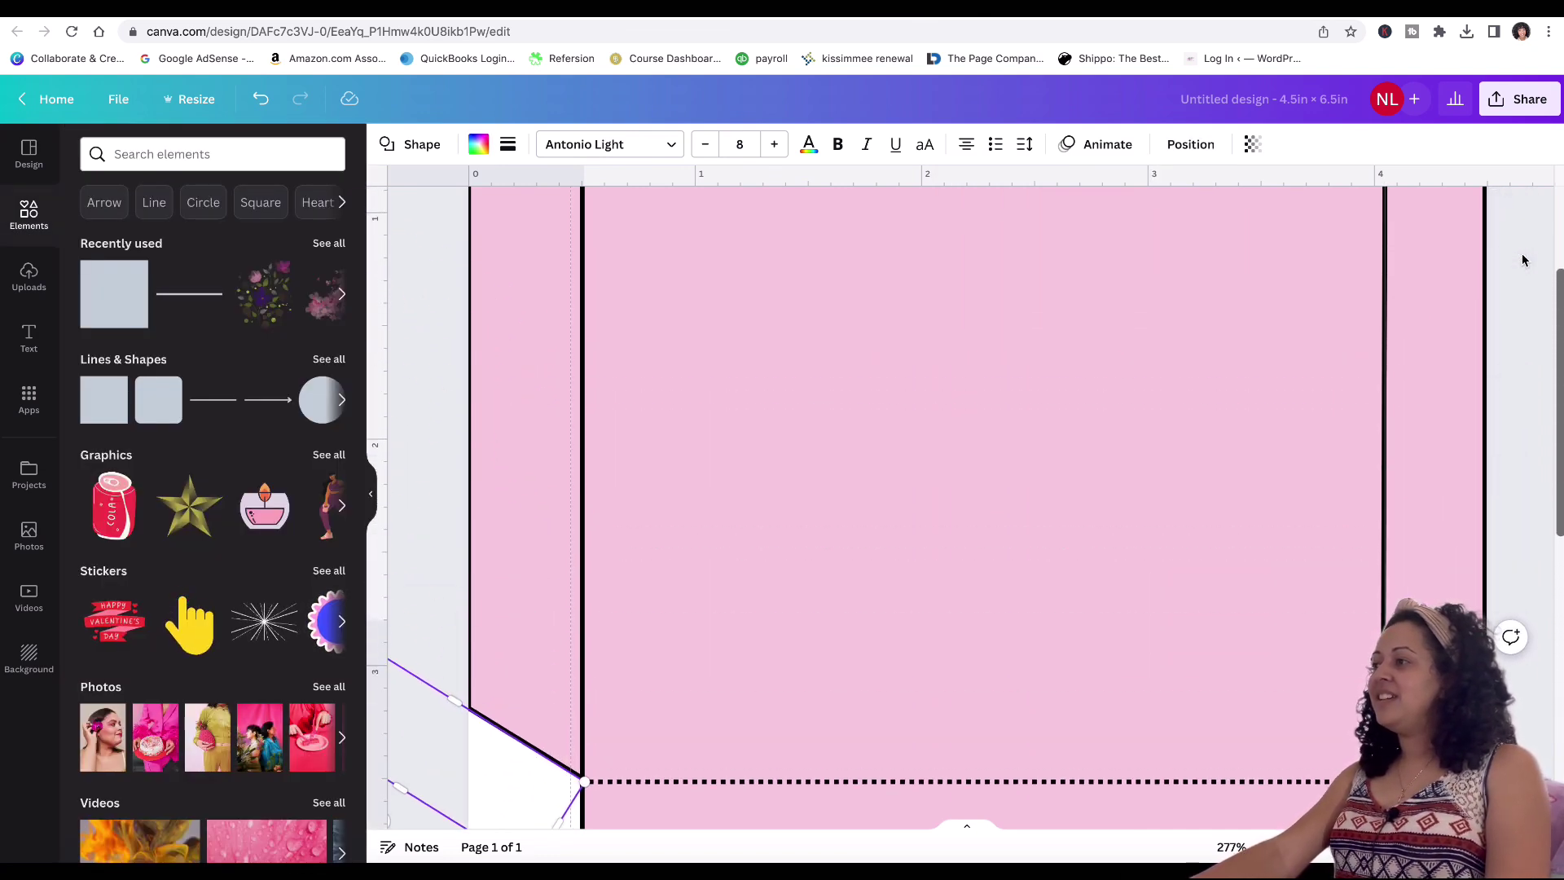
Step: Duplicate the white masking shape beside the envelope's lower panel and mask the pink areas outside the top flap corners
click(1303, 847)
click(1406, 577)
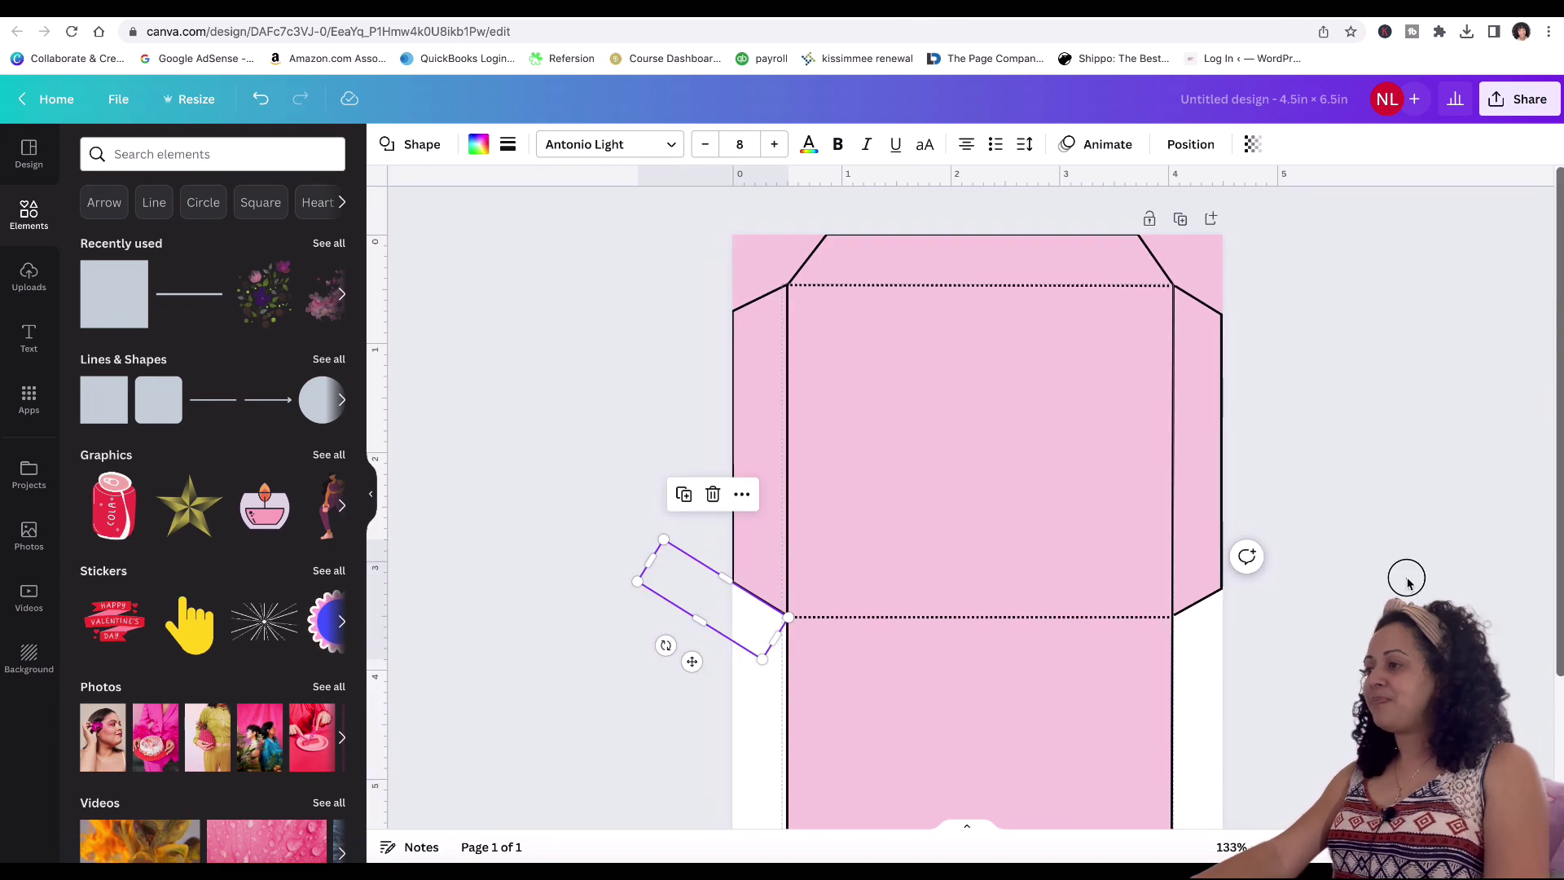
click(1205, 638)
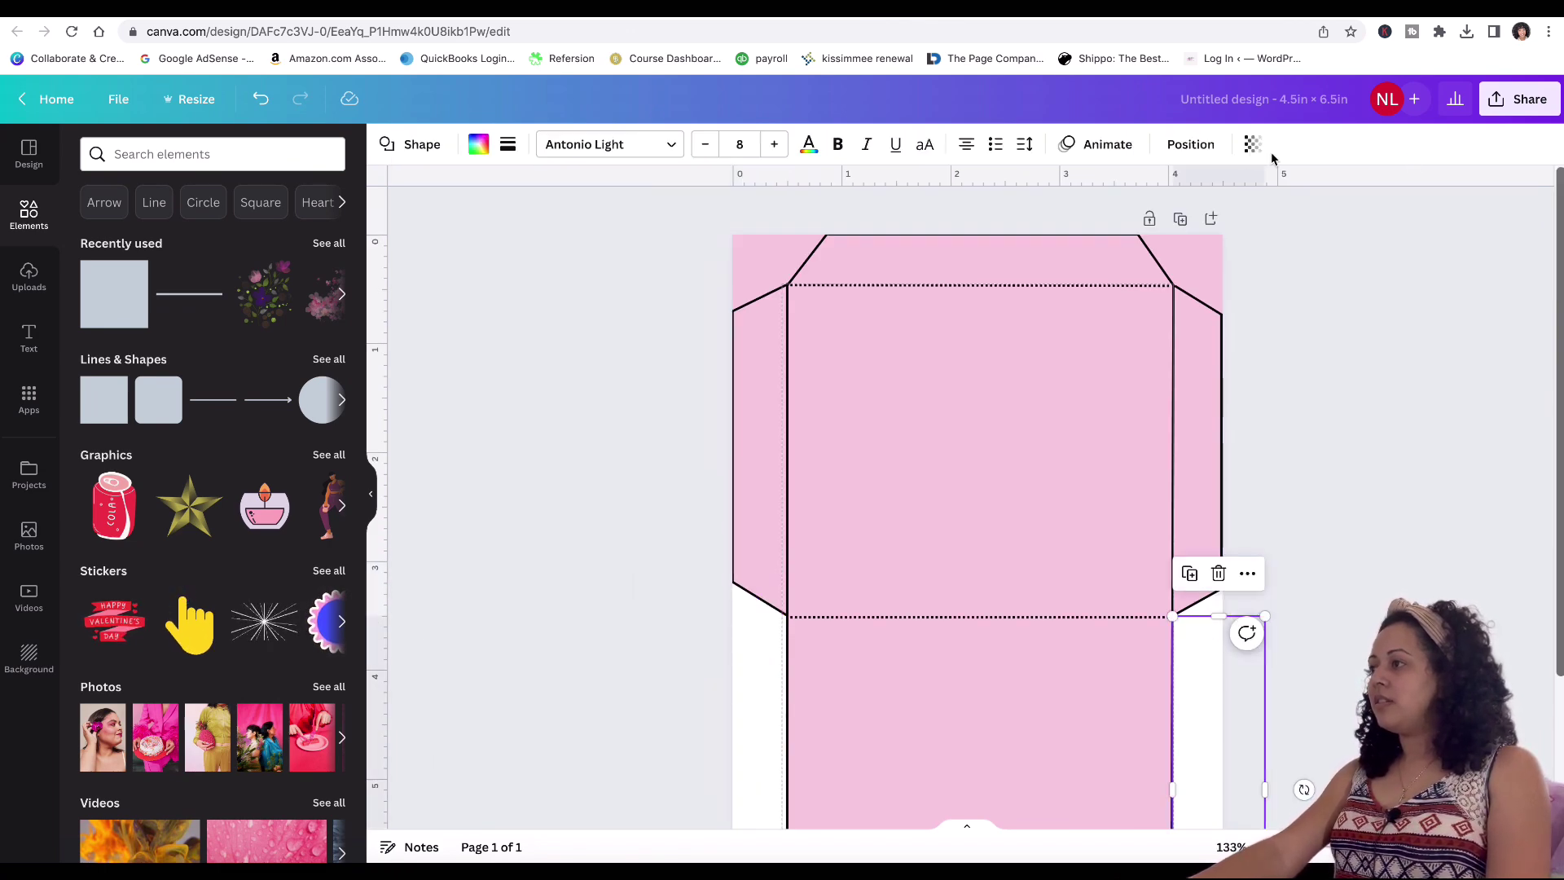
click(1188, 575)
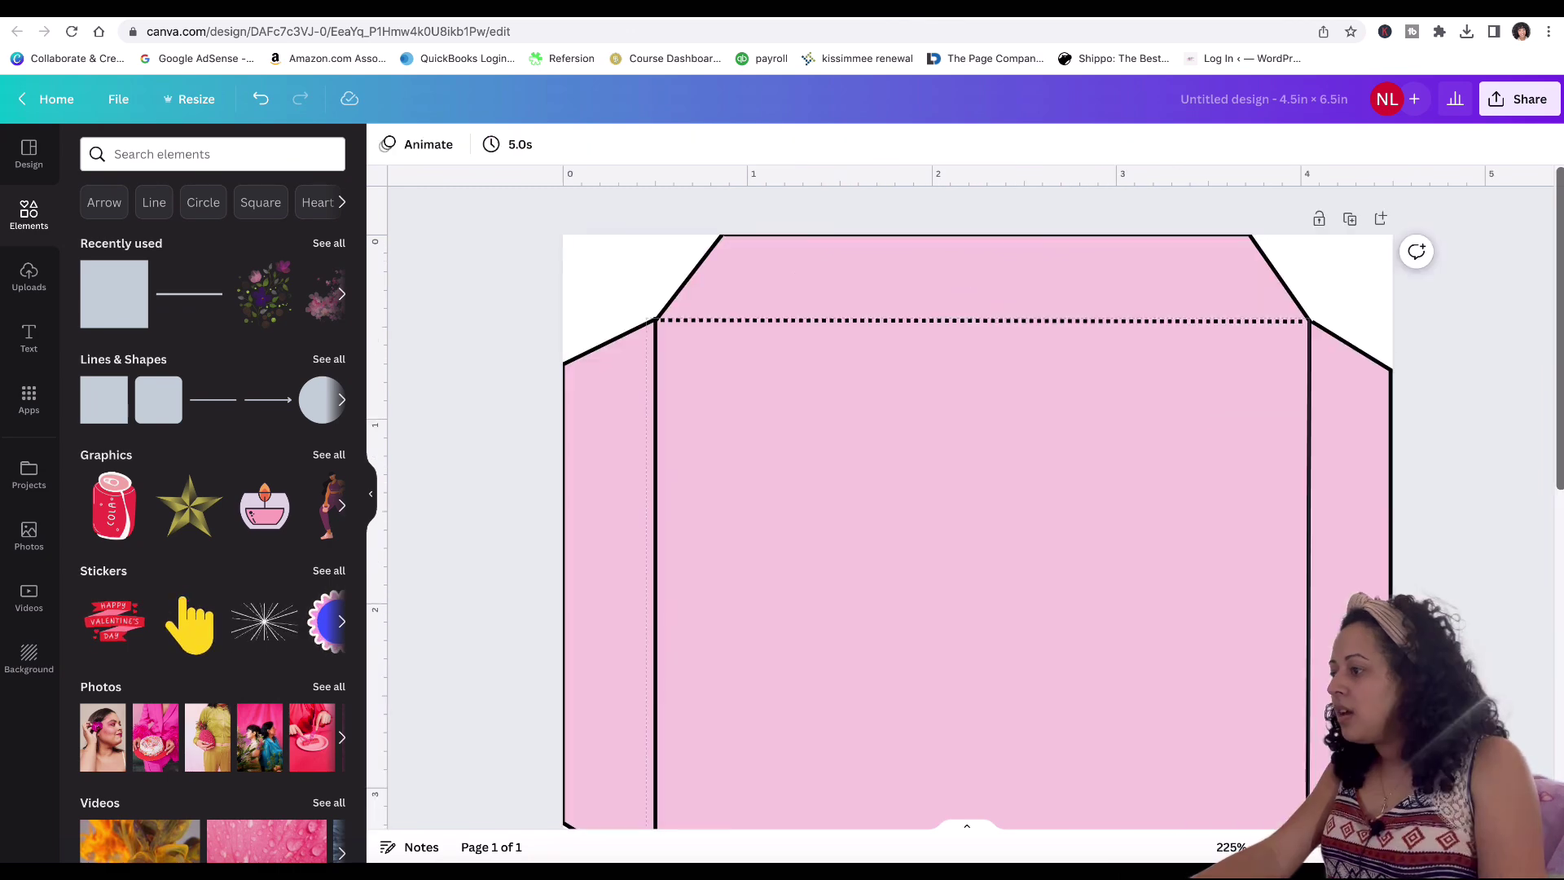
scroll(978, 505, down, 10)
scroll(977, 489, up, 5)
scroll(1193, 579, down, 1)
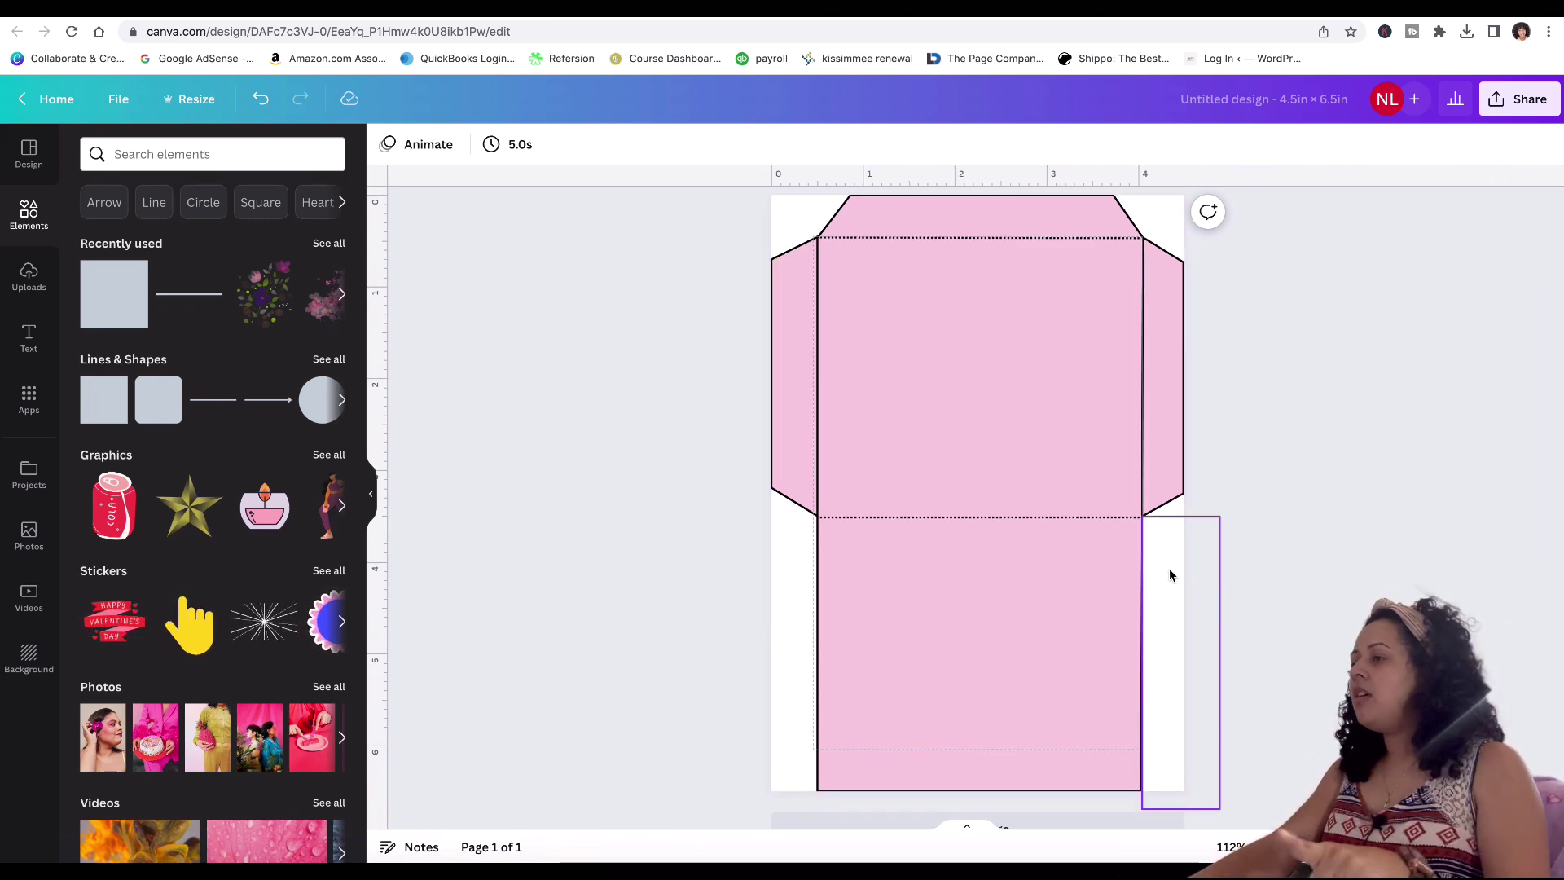
Step: Revert the pink page background to white, and undo any accidental move of the mask near the top flap
click(1019, 596)
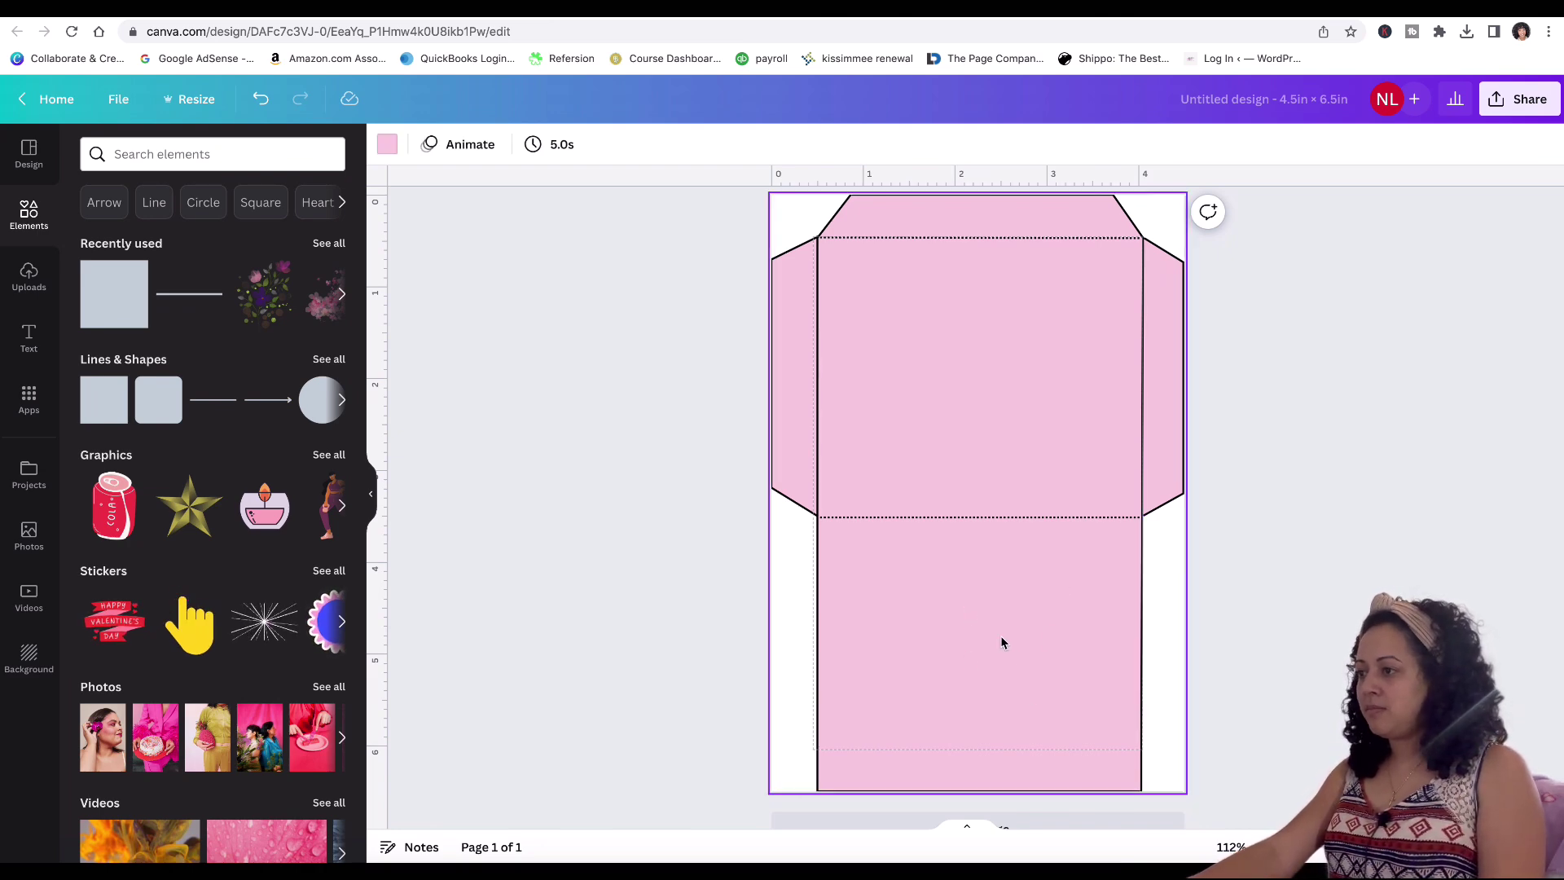
key(super+z)
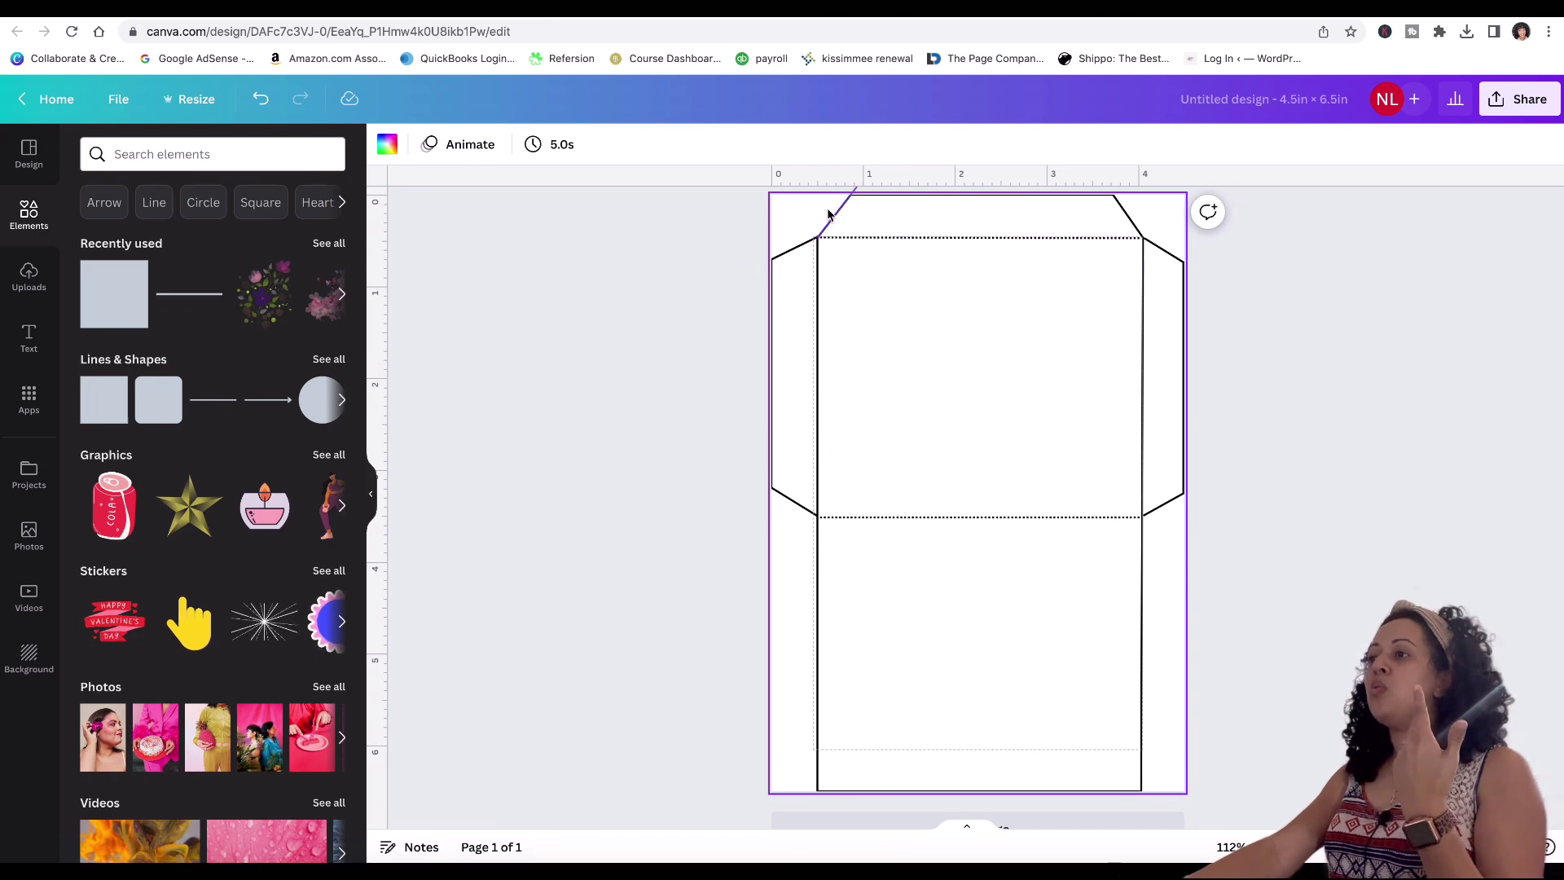
drag(829, 214, 785, 228)
key(ctrl+z)
Step: Duplicate the blank envelope template page and return to page 1
scroll(1375, 316, up, 1)
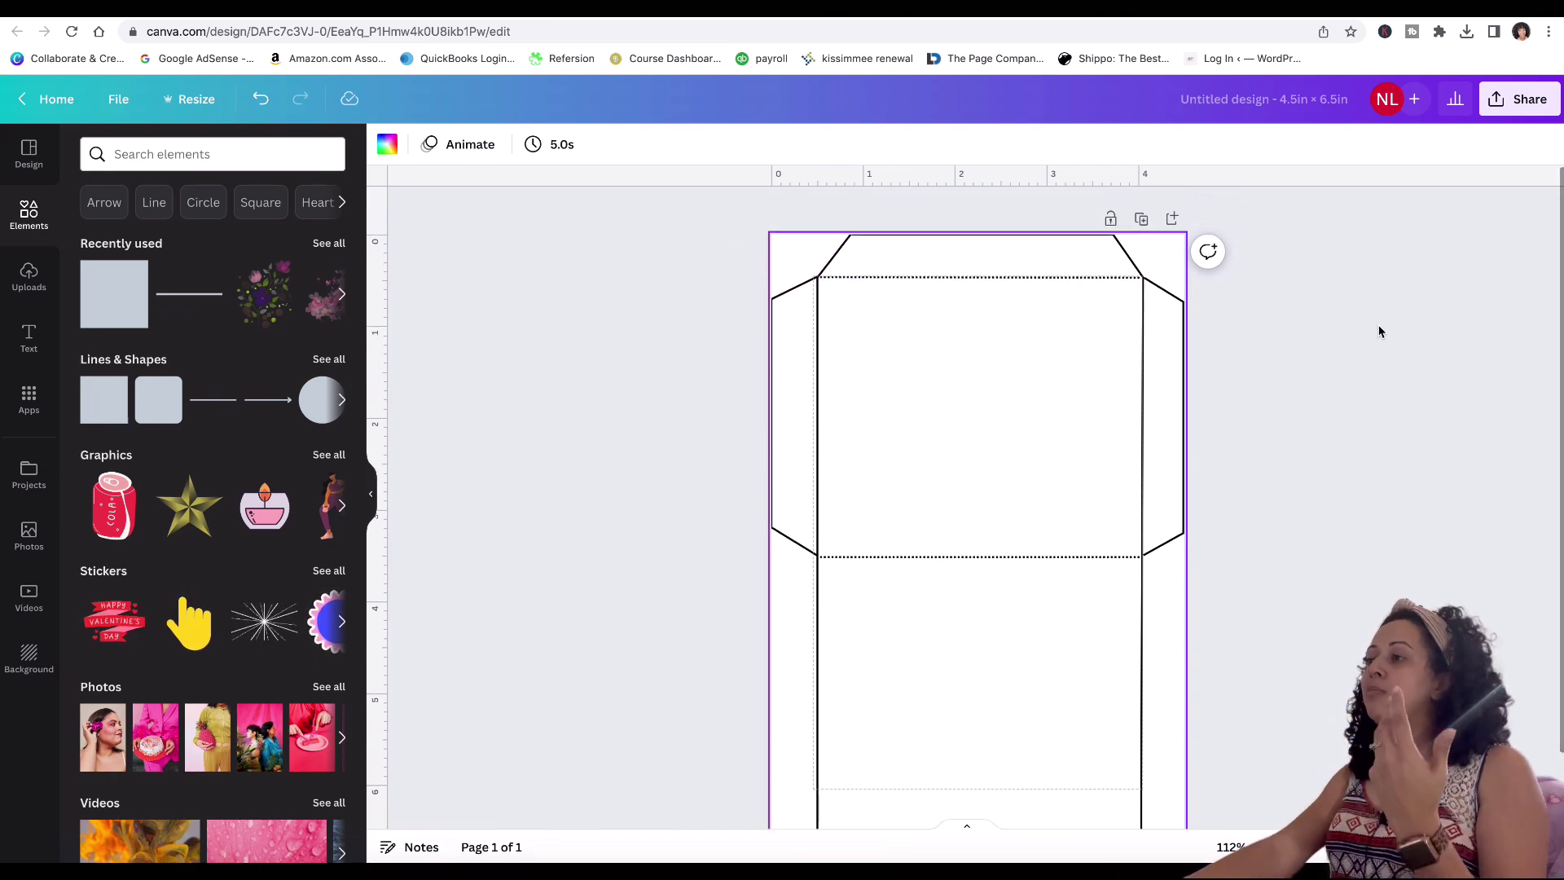
click(1141, 221)
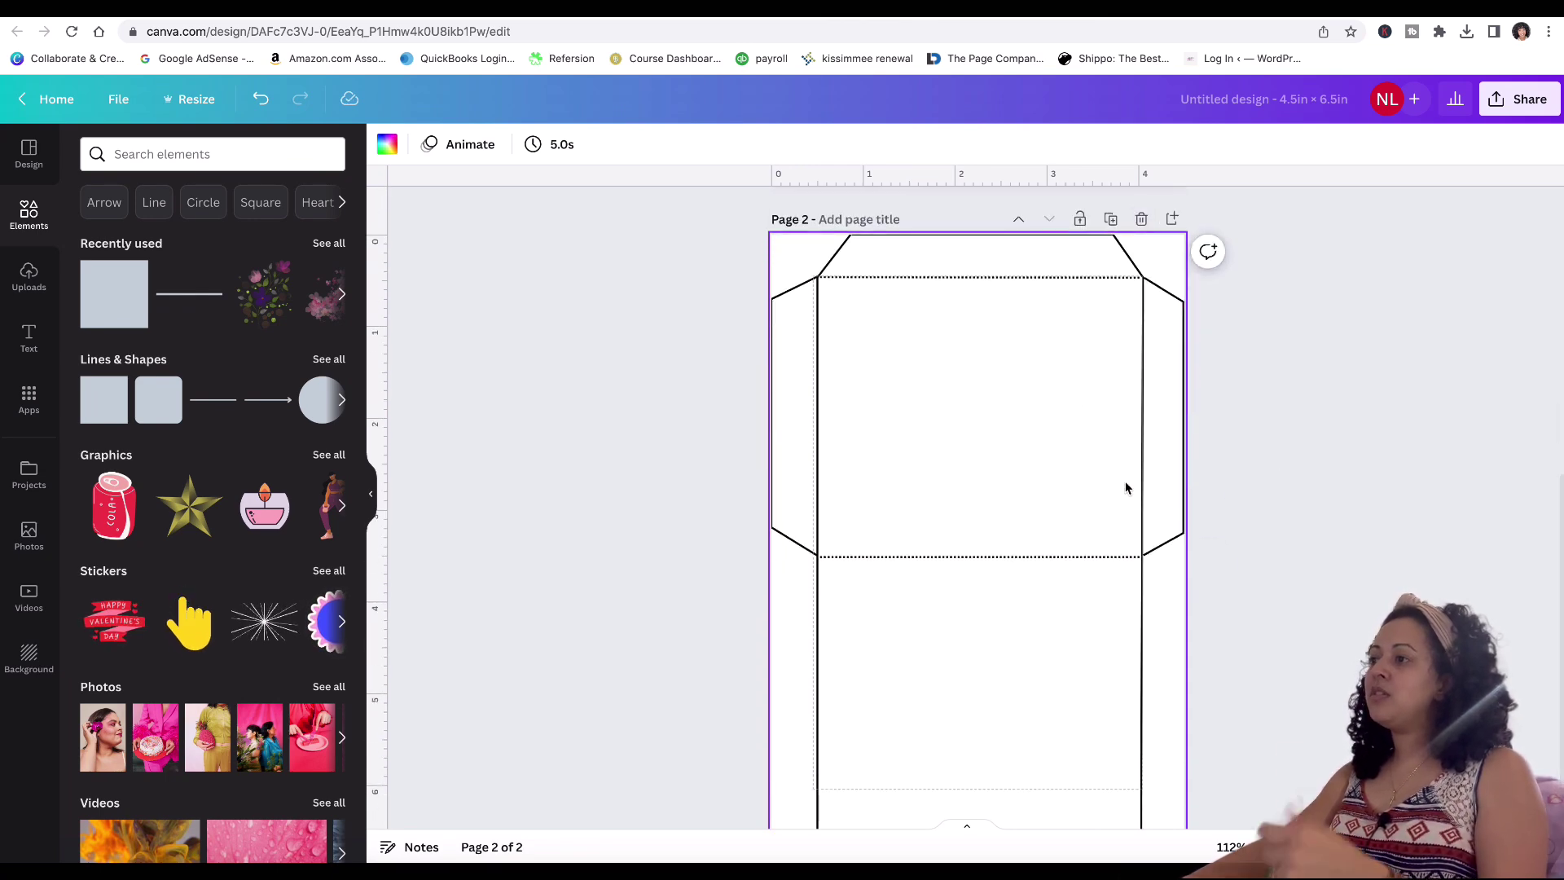
scroll(1118, 463, up, 10)
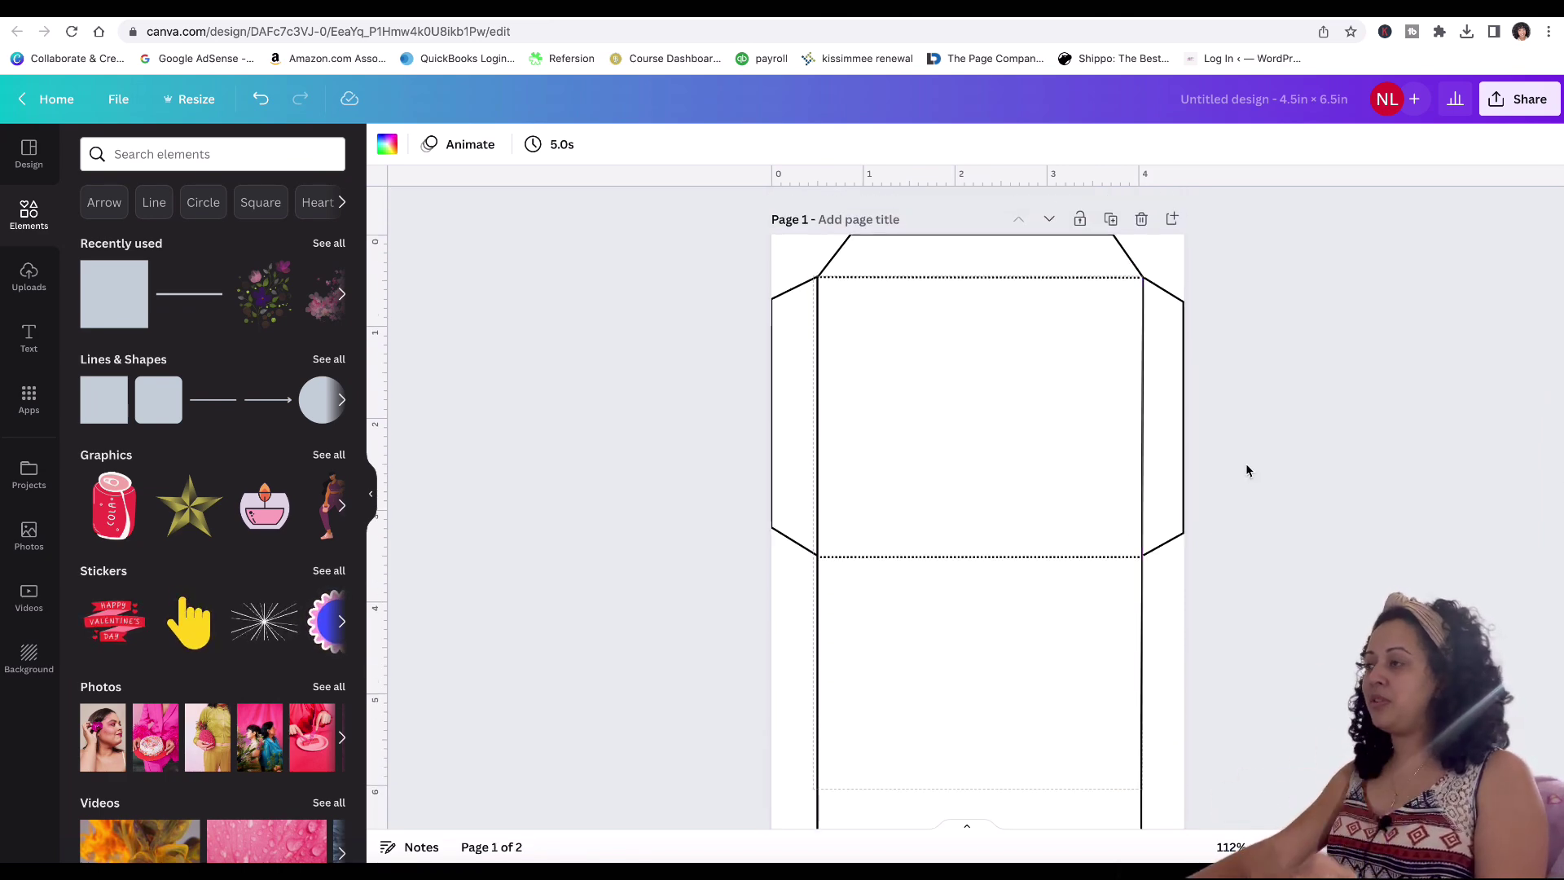
click(1301, 101)
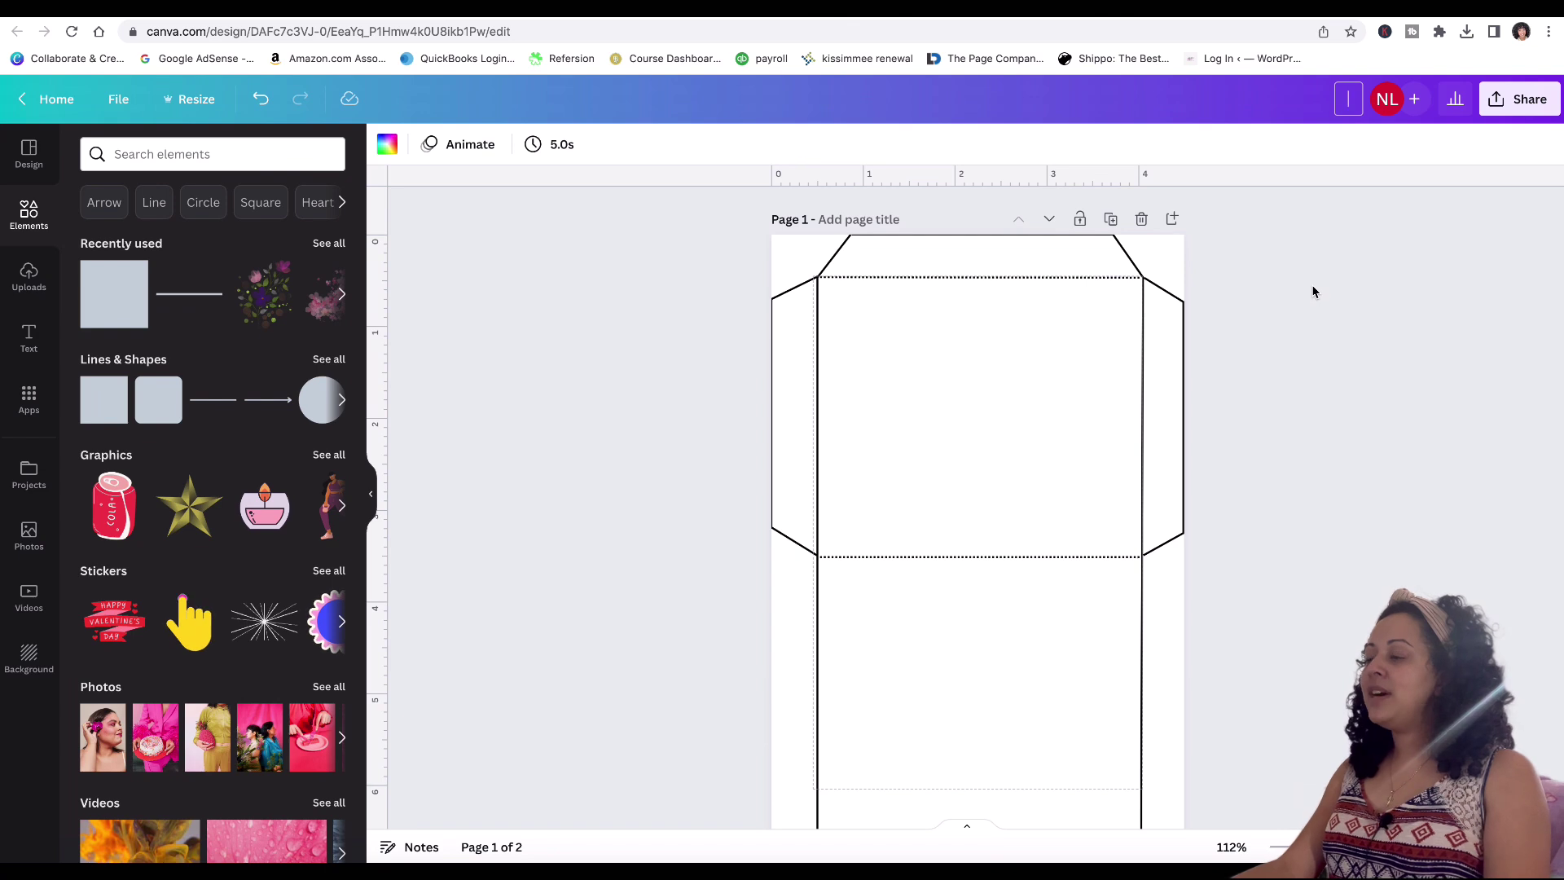
scroll(1313, 291, down, 2)
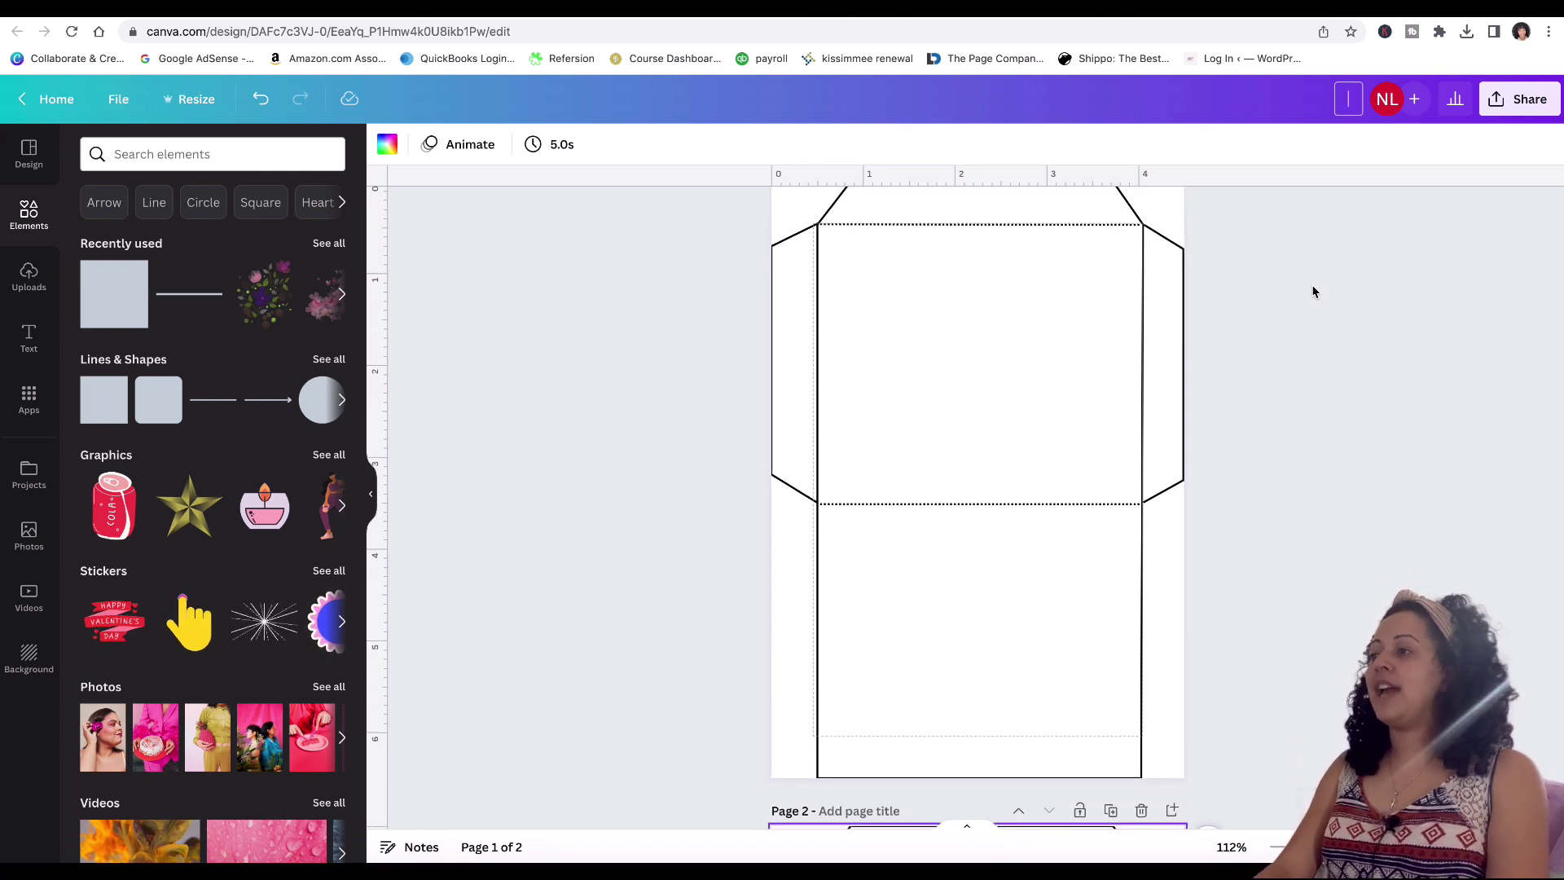
scroll(1379, 385, down, 1)
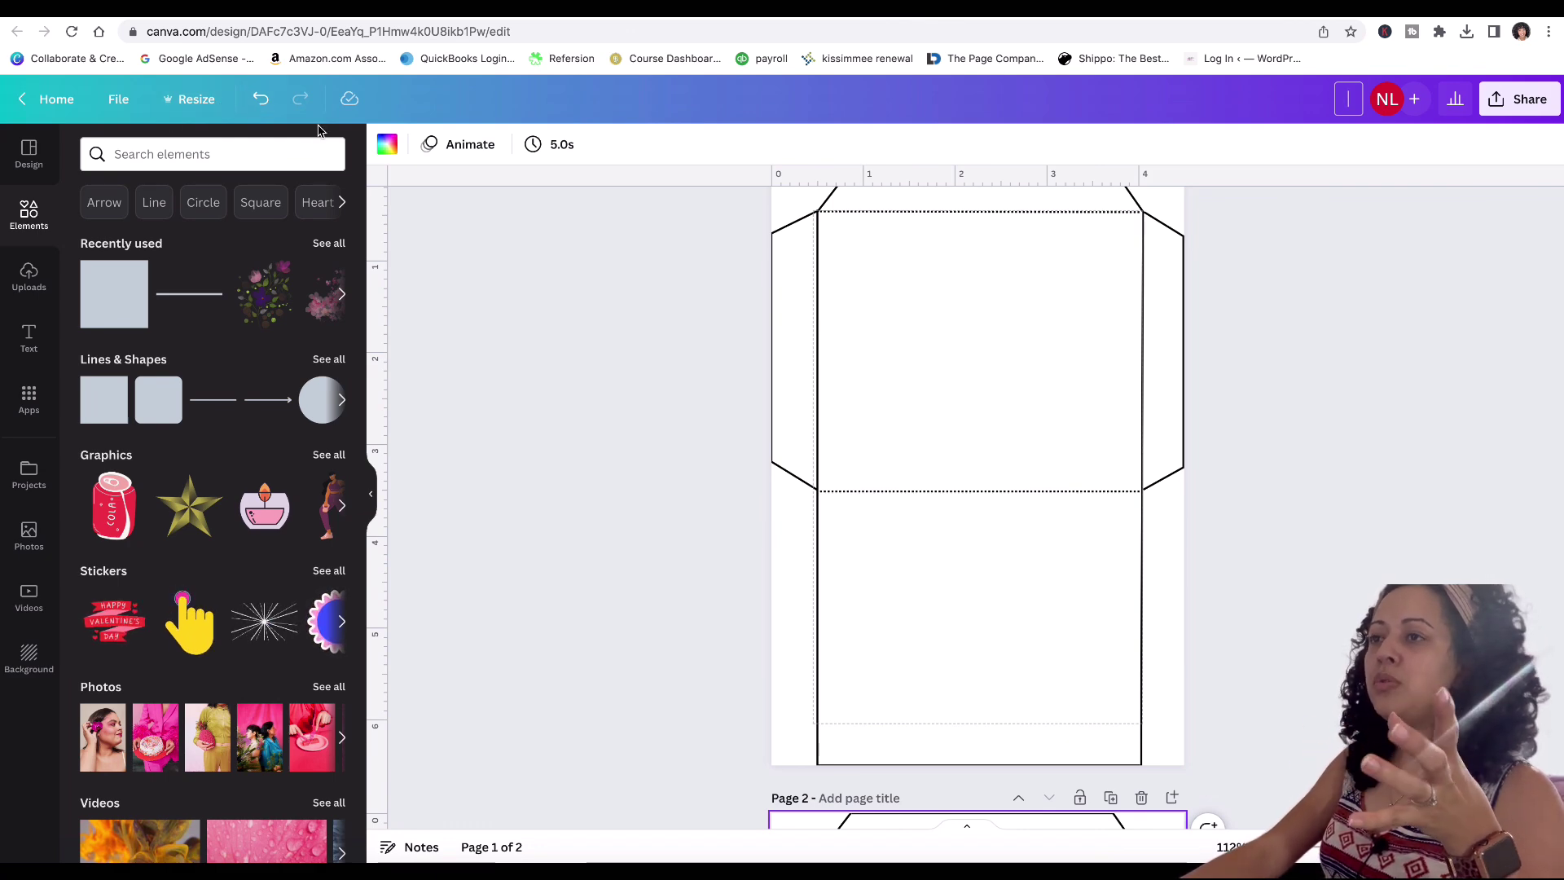
mouse_move(283, 279)
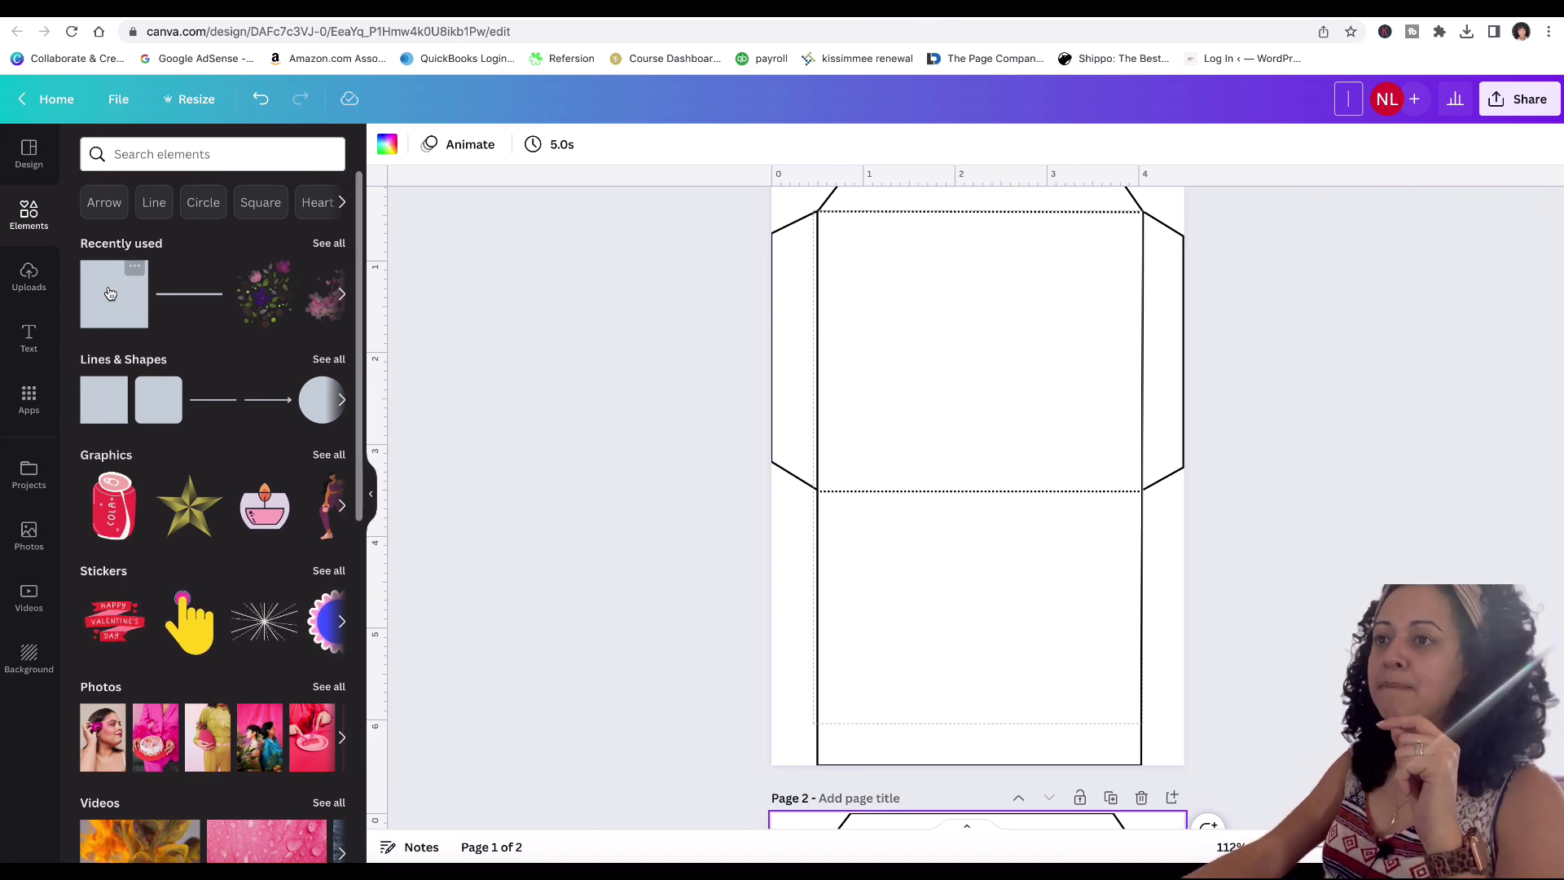
Step: Select page 1, search the elements for "easter" and show all matching graphics
click(908, 356)
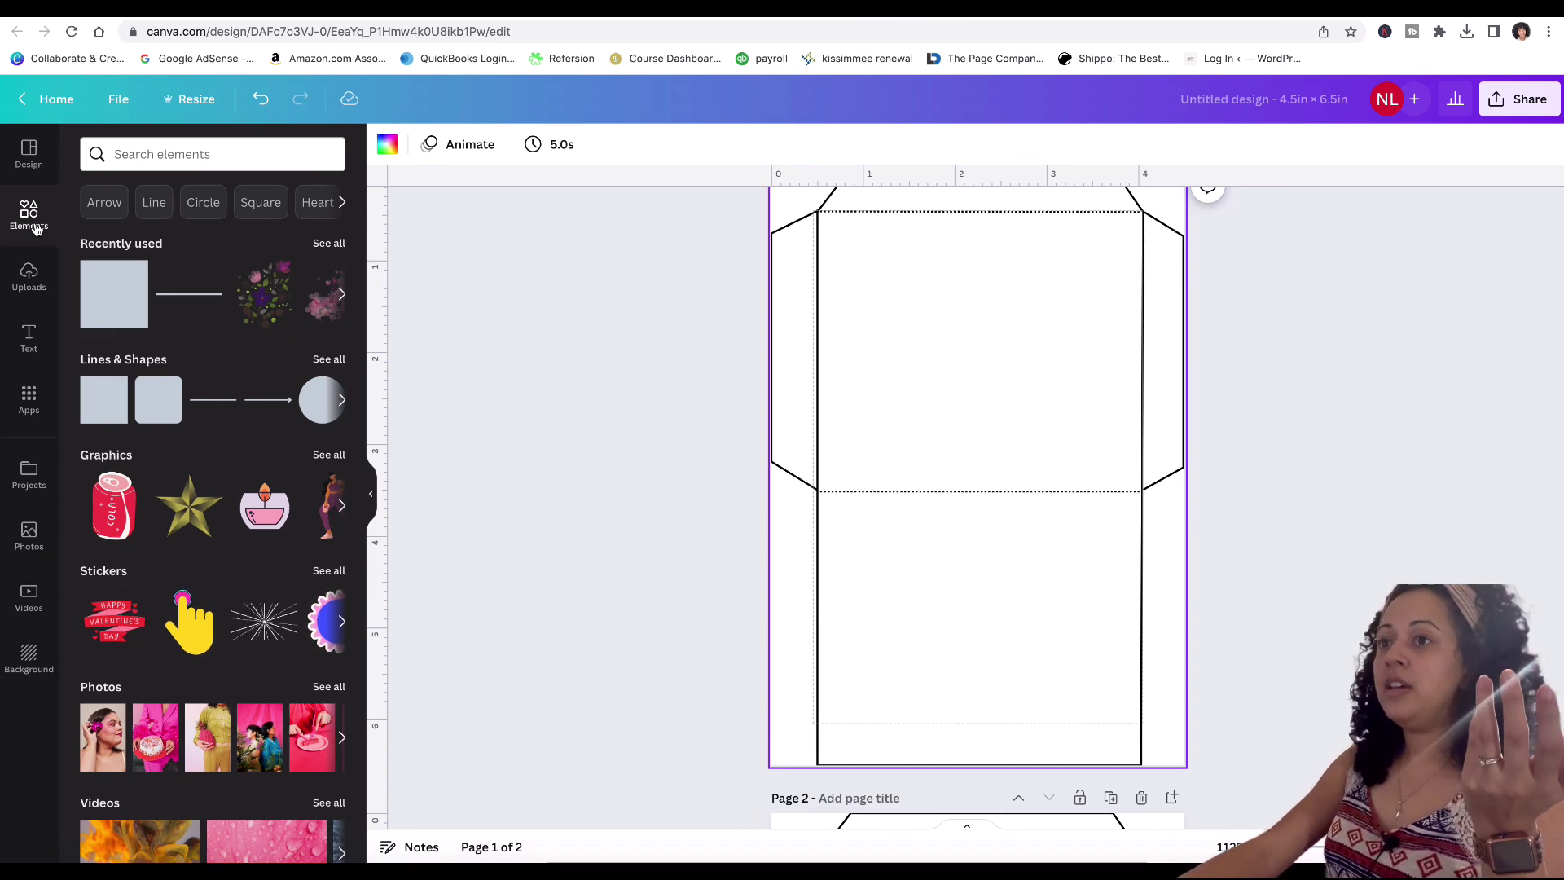
click(146, 159)
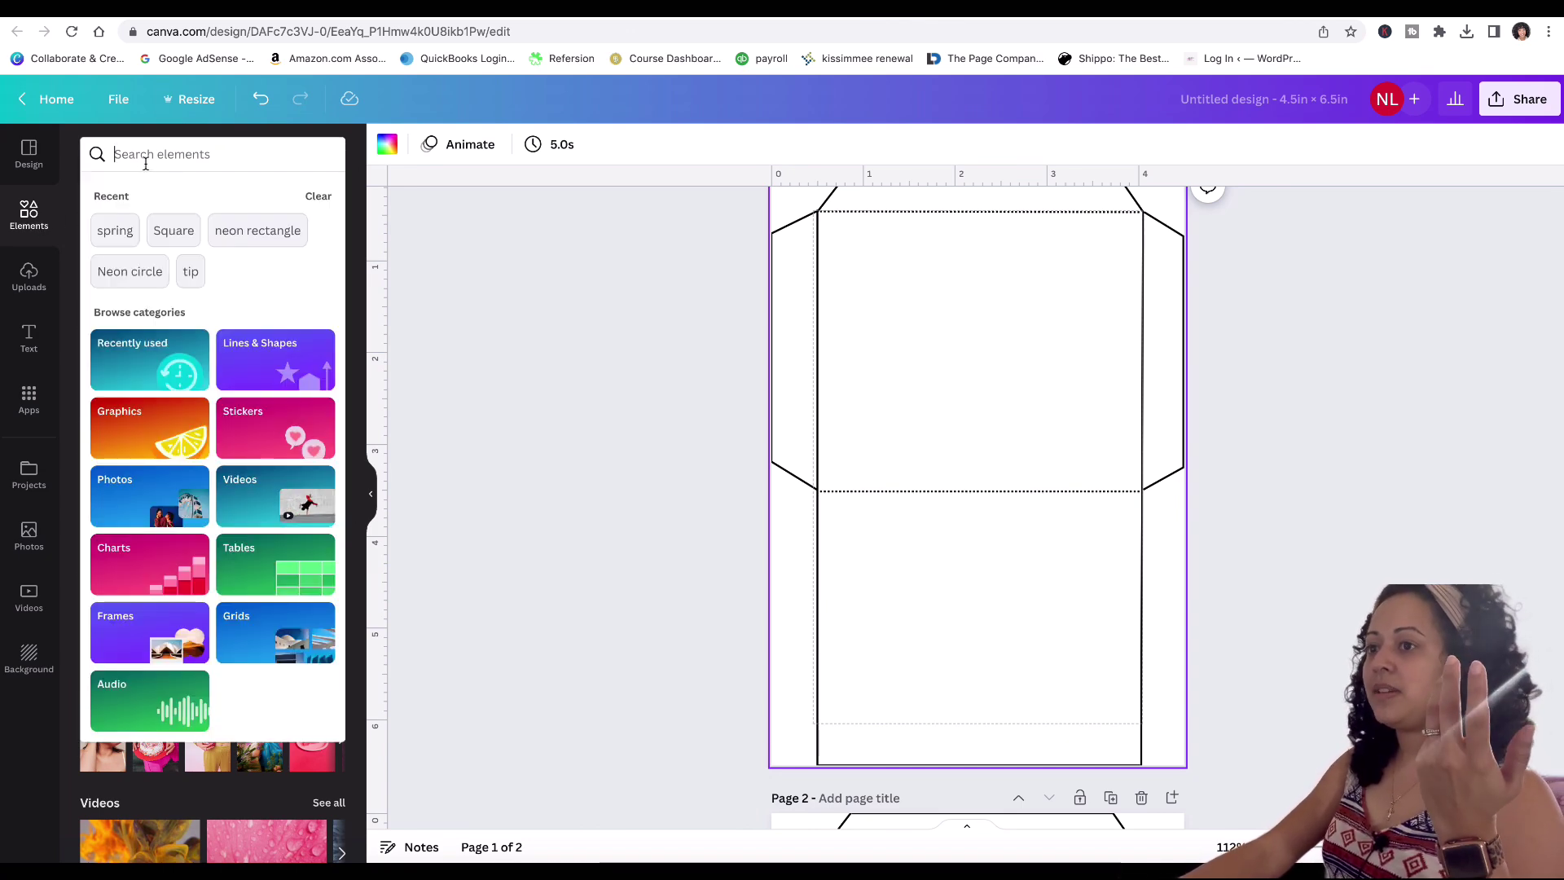
text(easter)
key(Return)
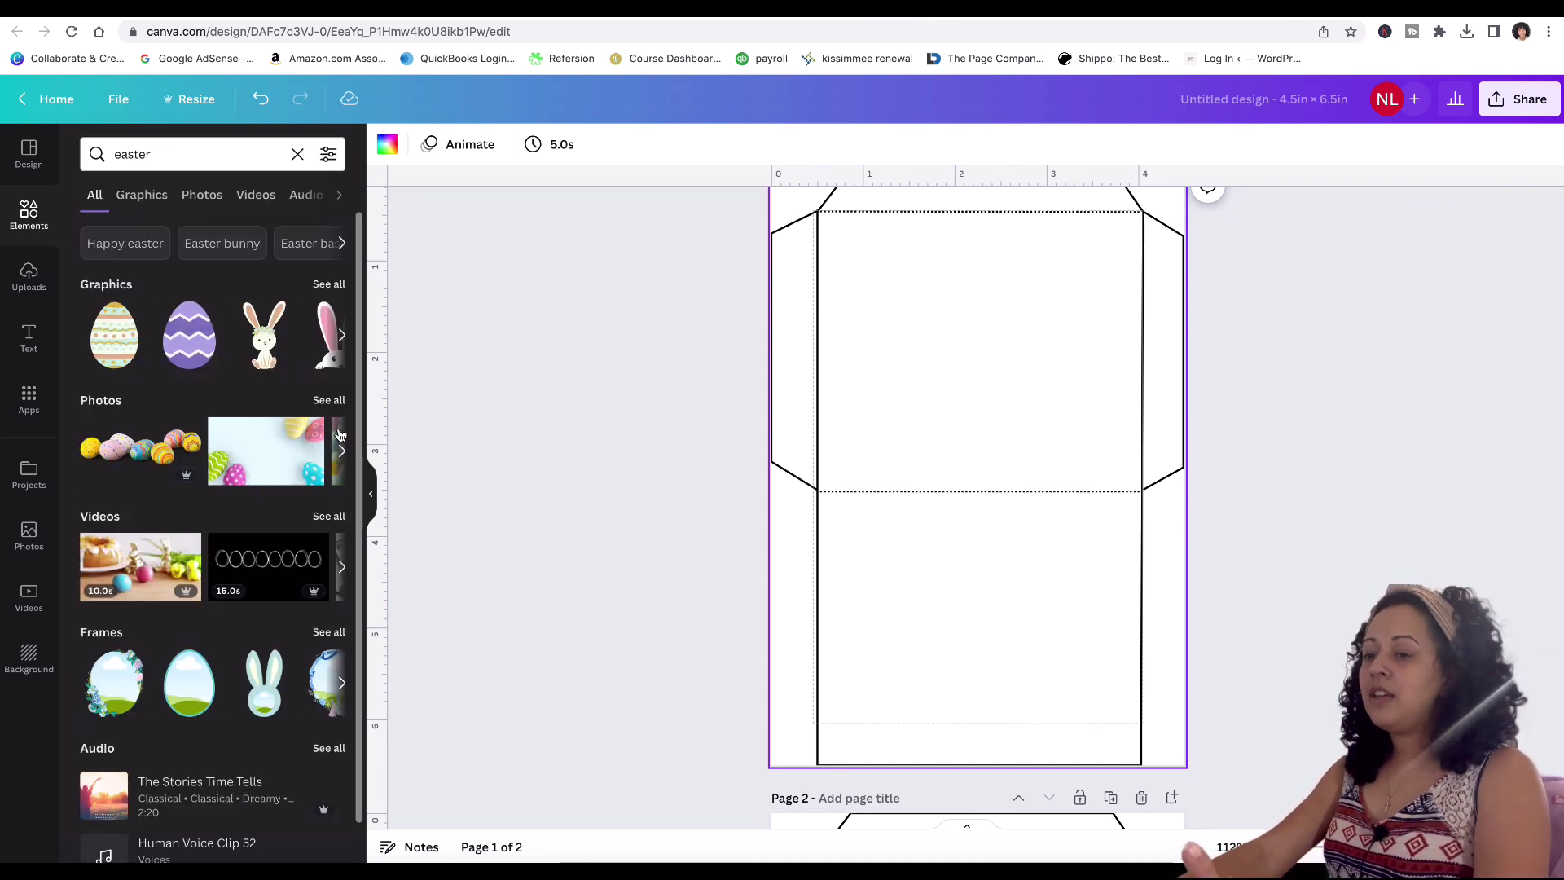
click(329, 287)
scroll(316, 486, down, 3)
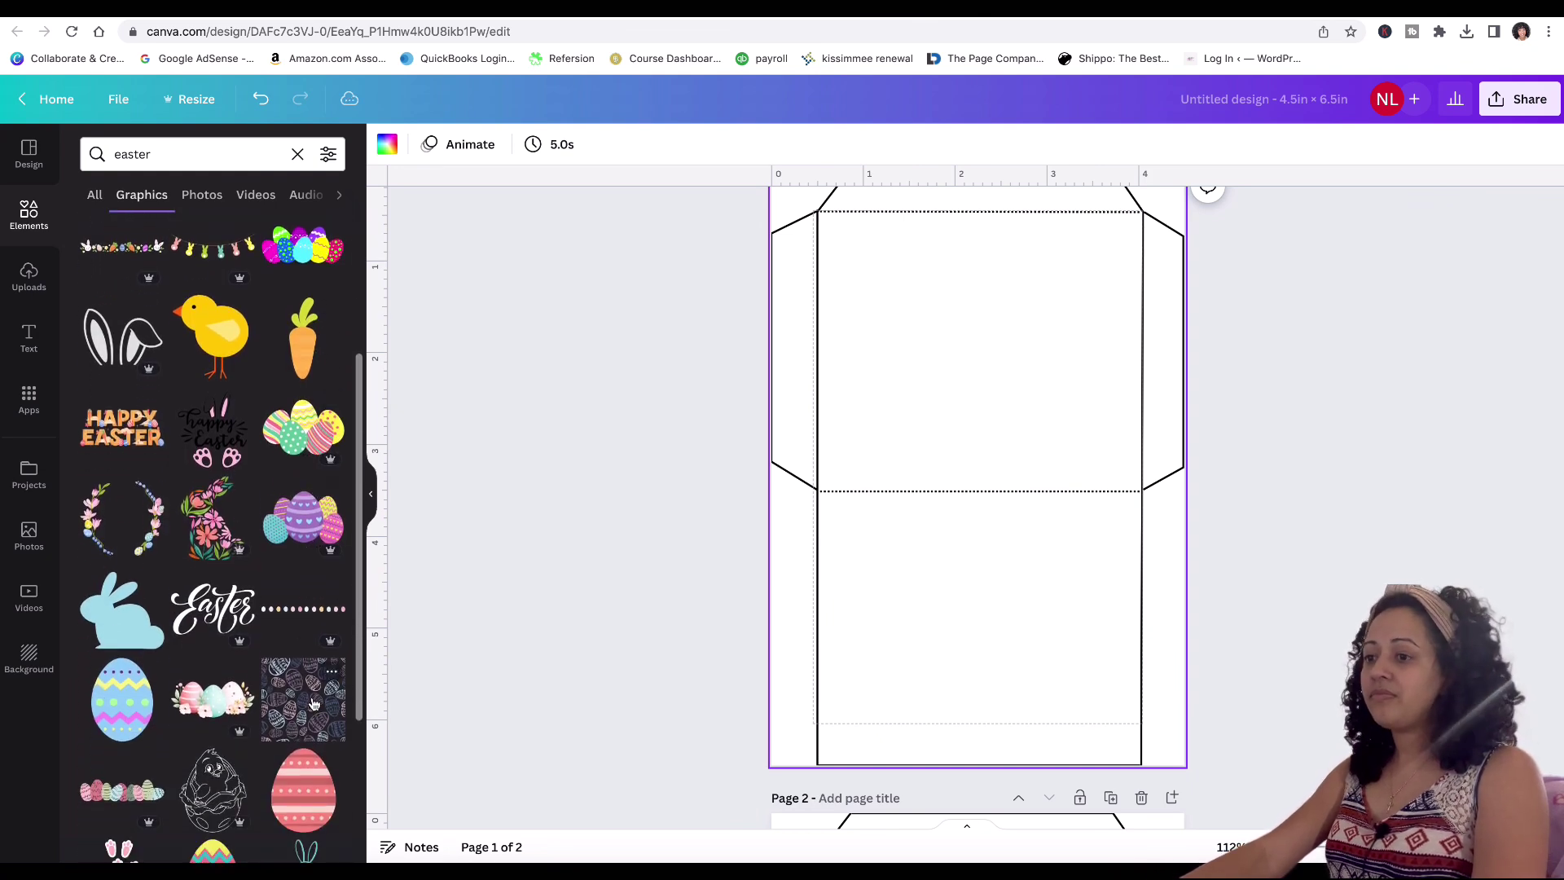
scroll(340, 715, down, 1)
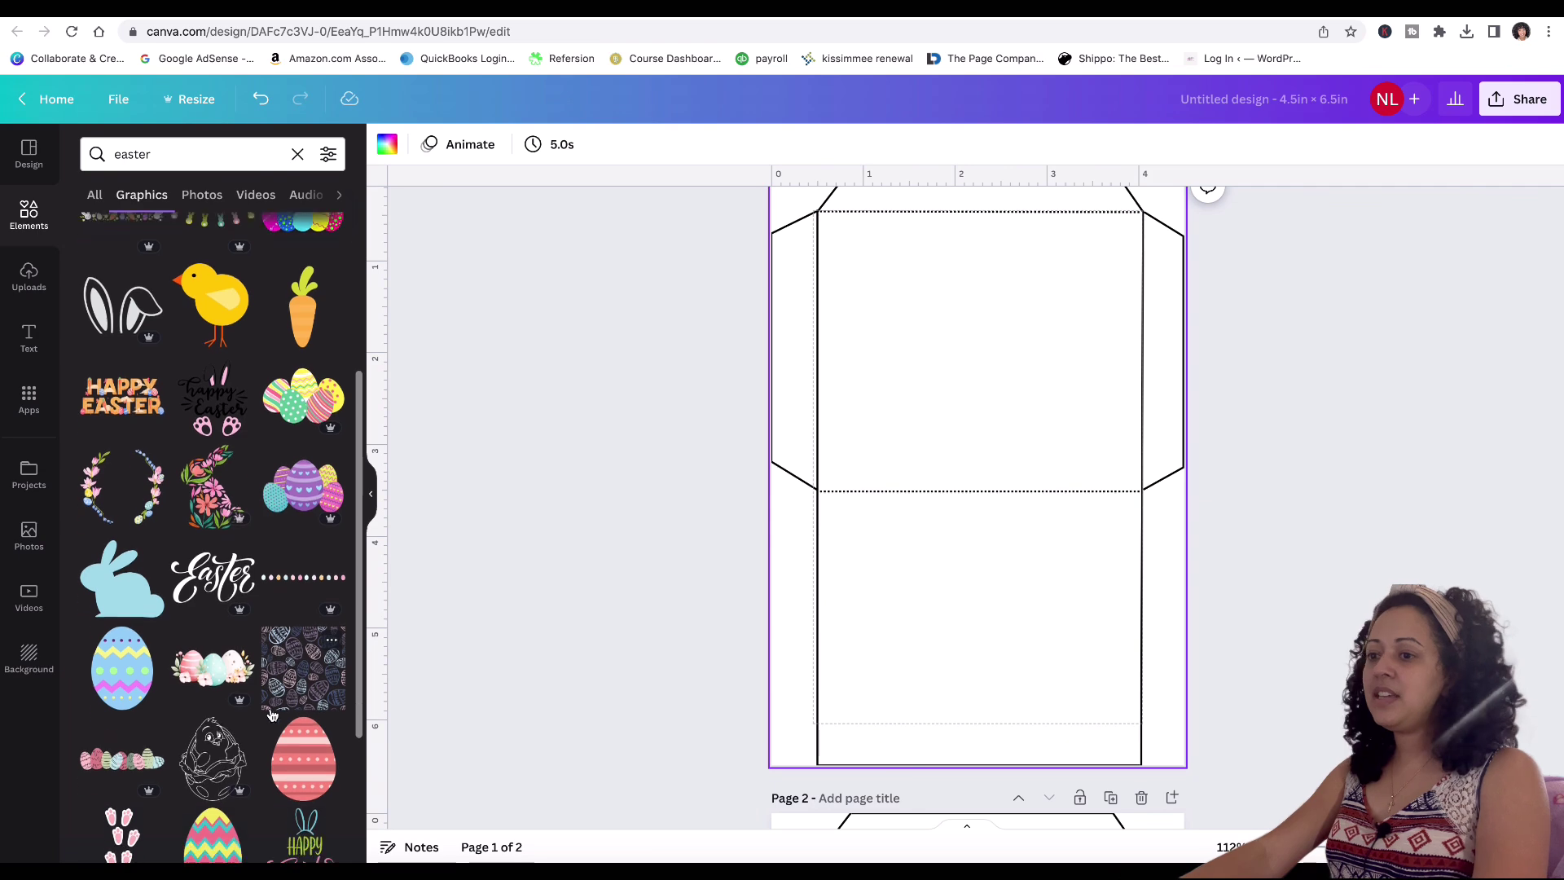
Step: Check the licence of the Easter Eggs Seamless Pattern and browse similar patterns before returning to the Easter graphics
click(332, 643)
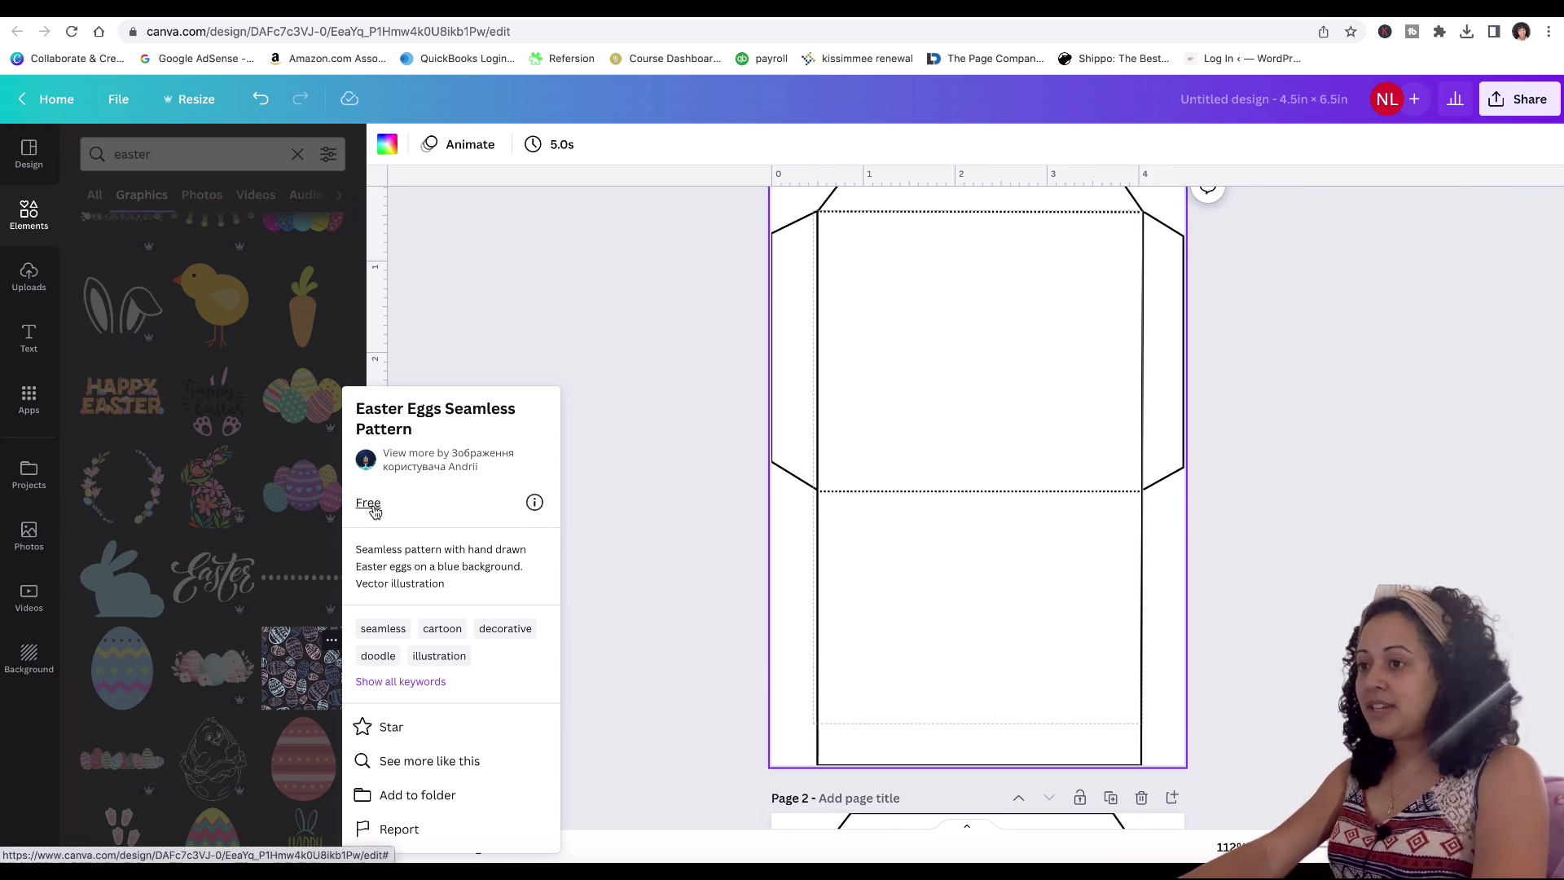
click(443, 760)
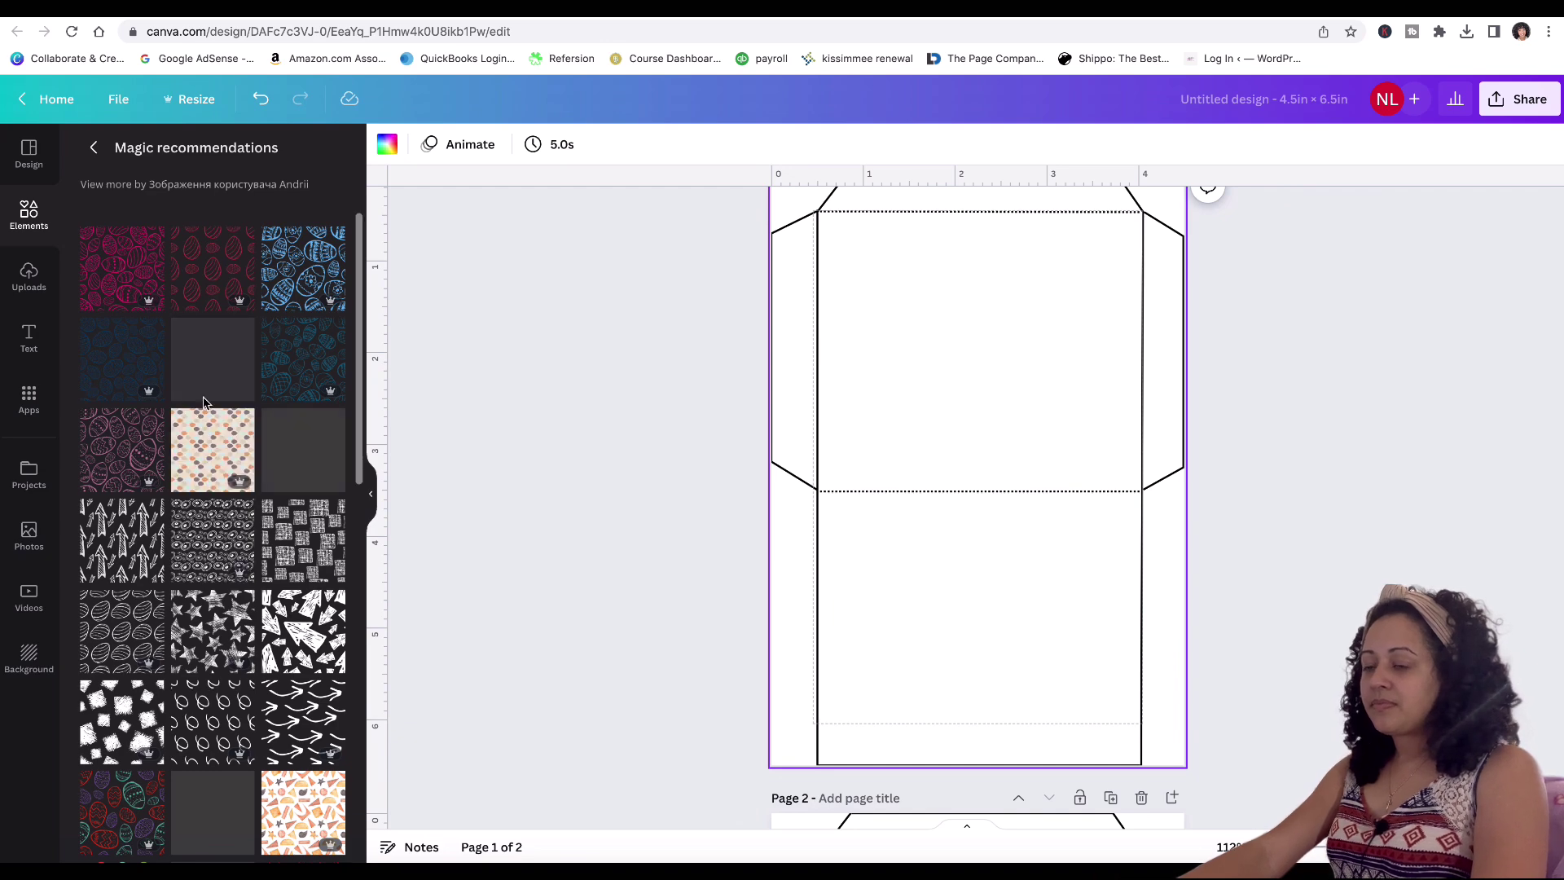
scroll(299, 660, down, 2)
scroll(299, 659, down, 5)
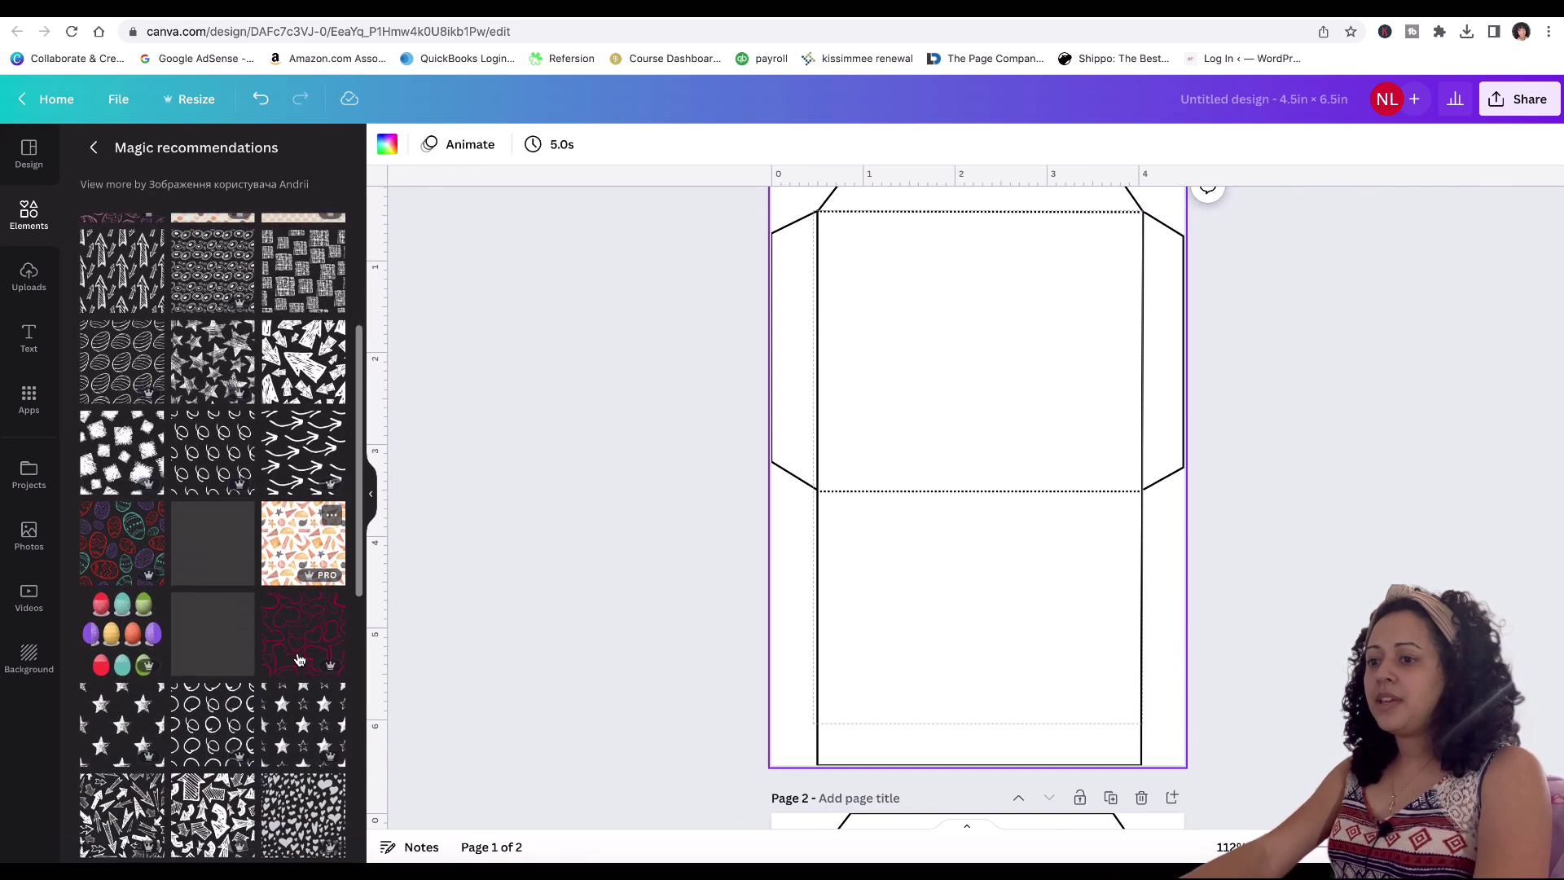
scroll(299, 660, down, 3)
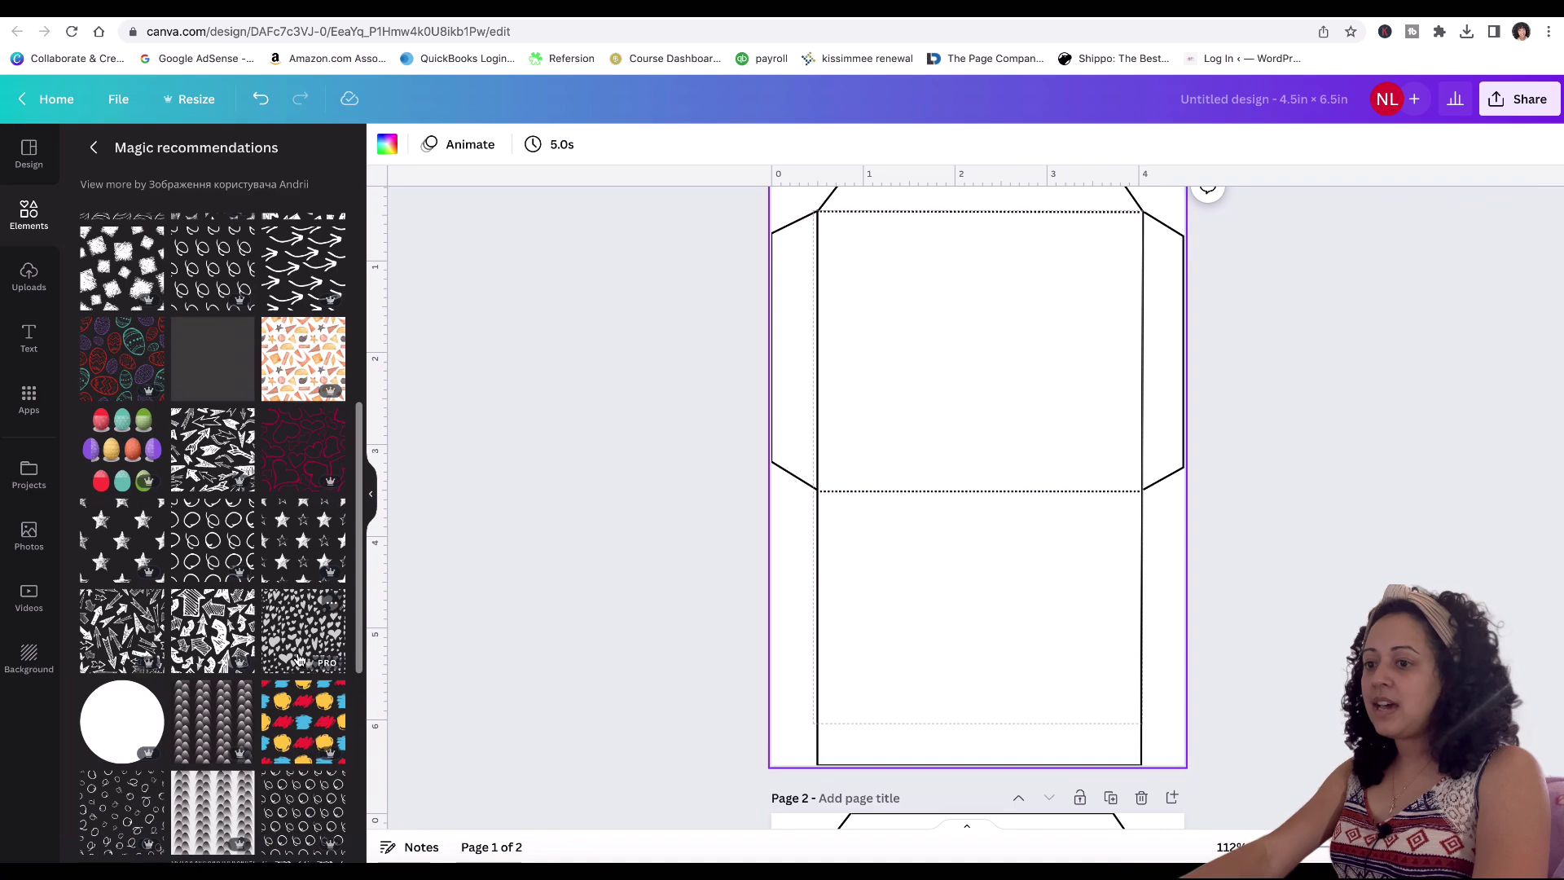
scroll(300, 660, up, 8)
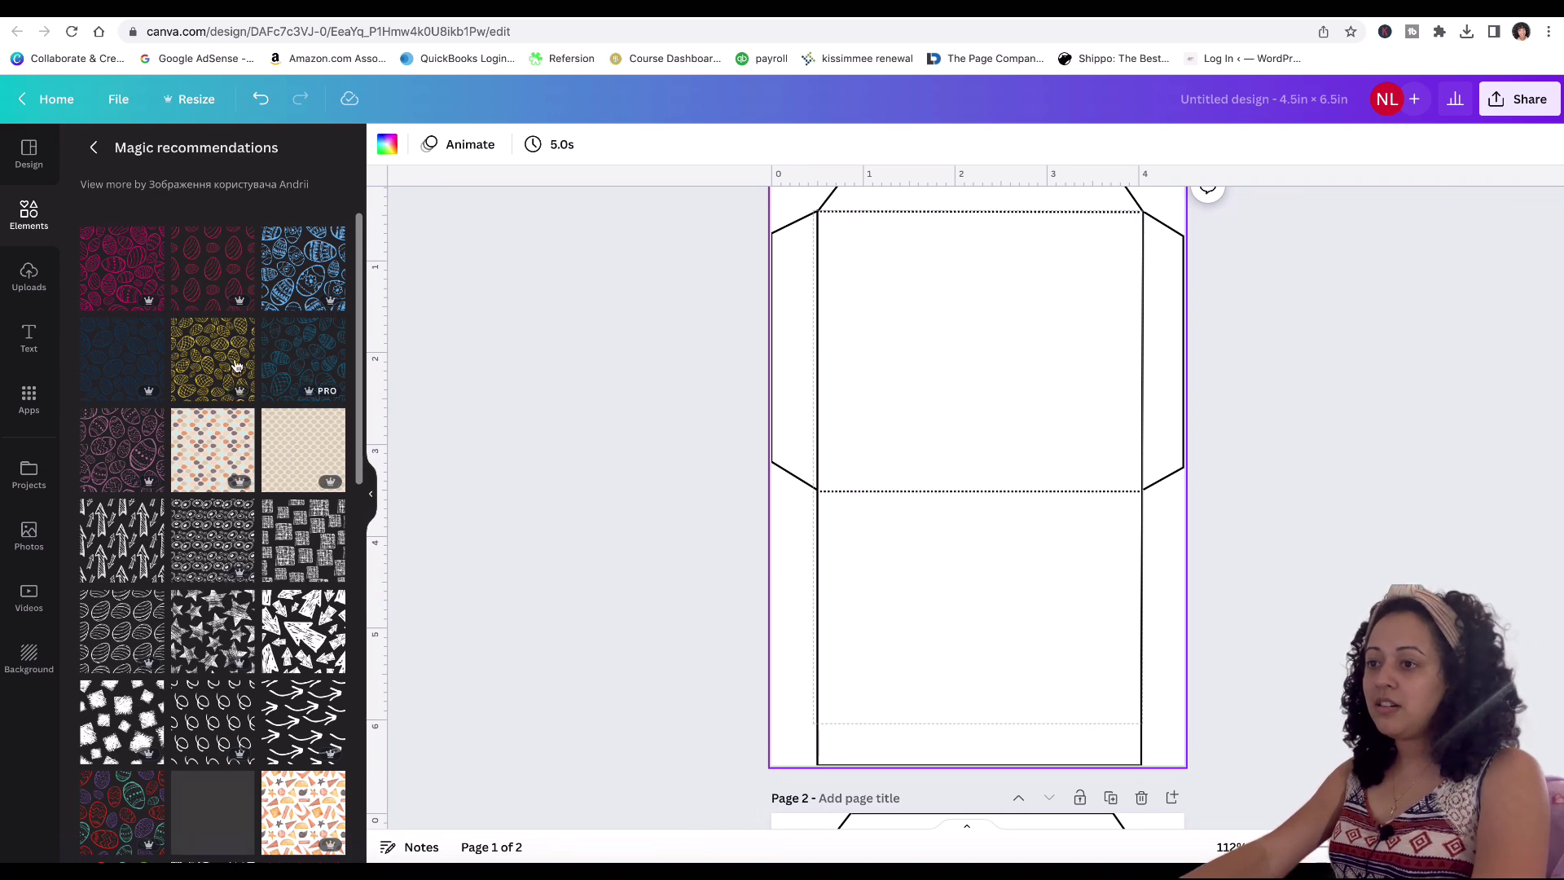
click(92, 149)
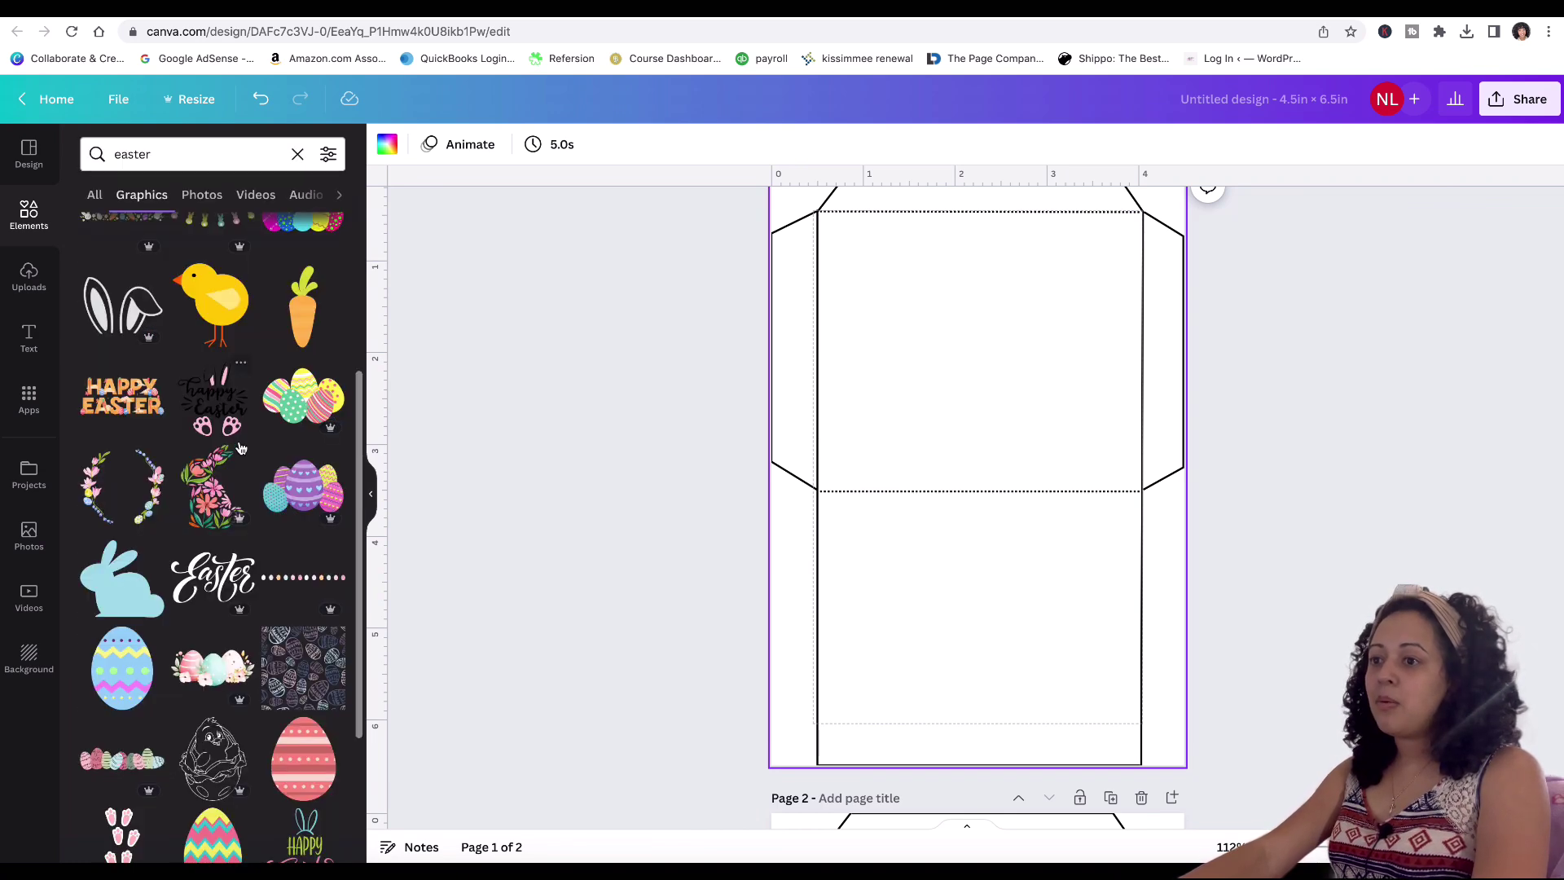
Step: Add the Easter Eggs Seamless Pattern to page 1 and enlarge it to cover the whole envelope template
scroll(302, 527, down, 3)
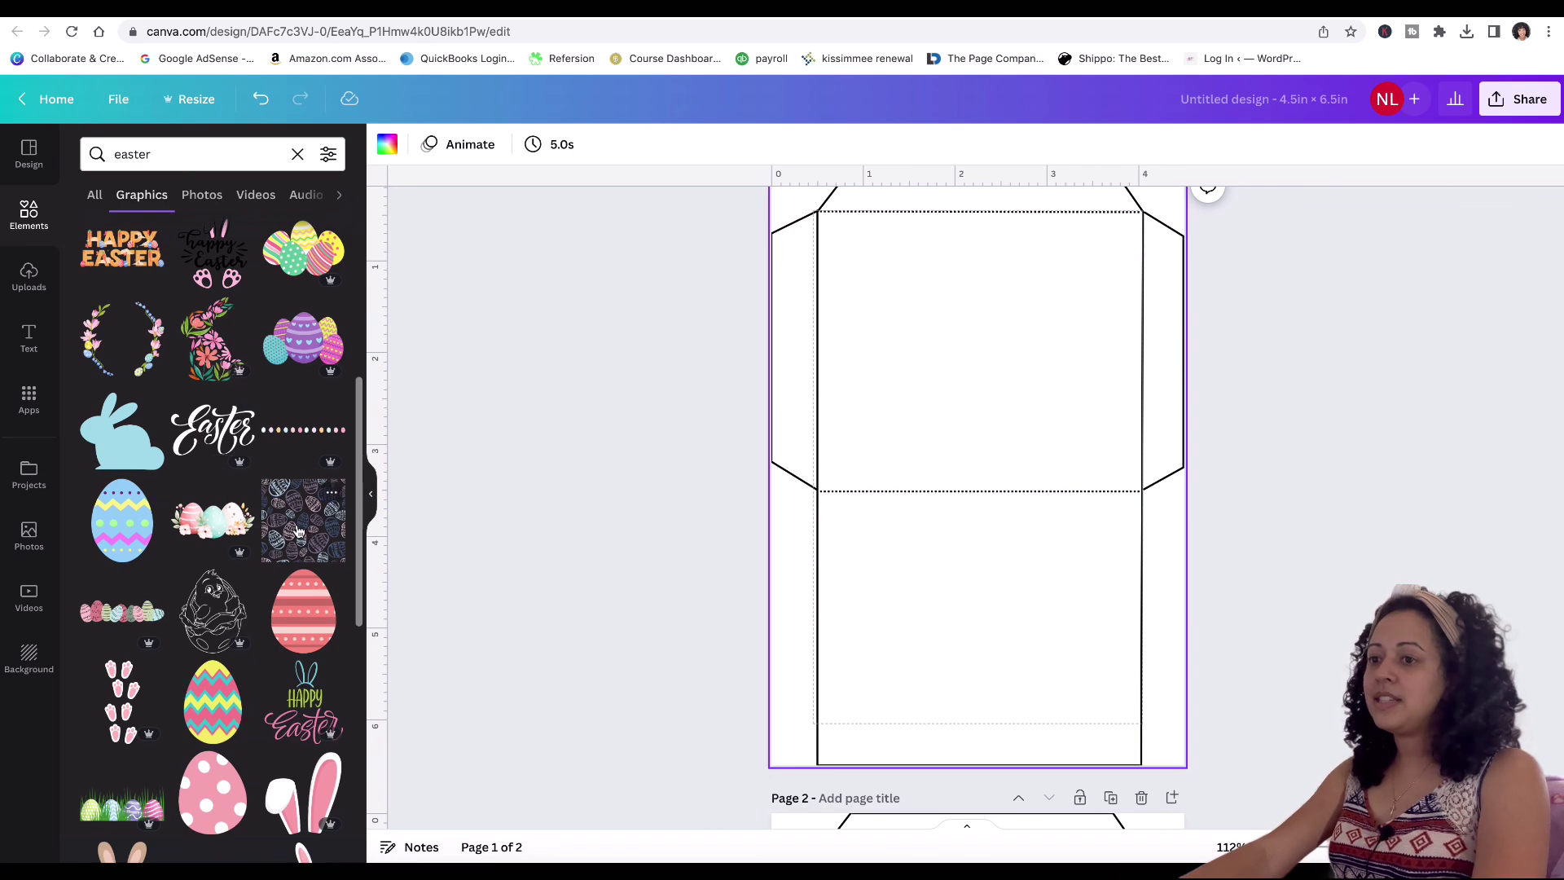
click(298, 531)
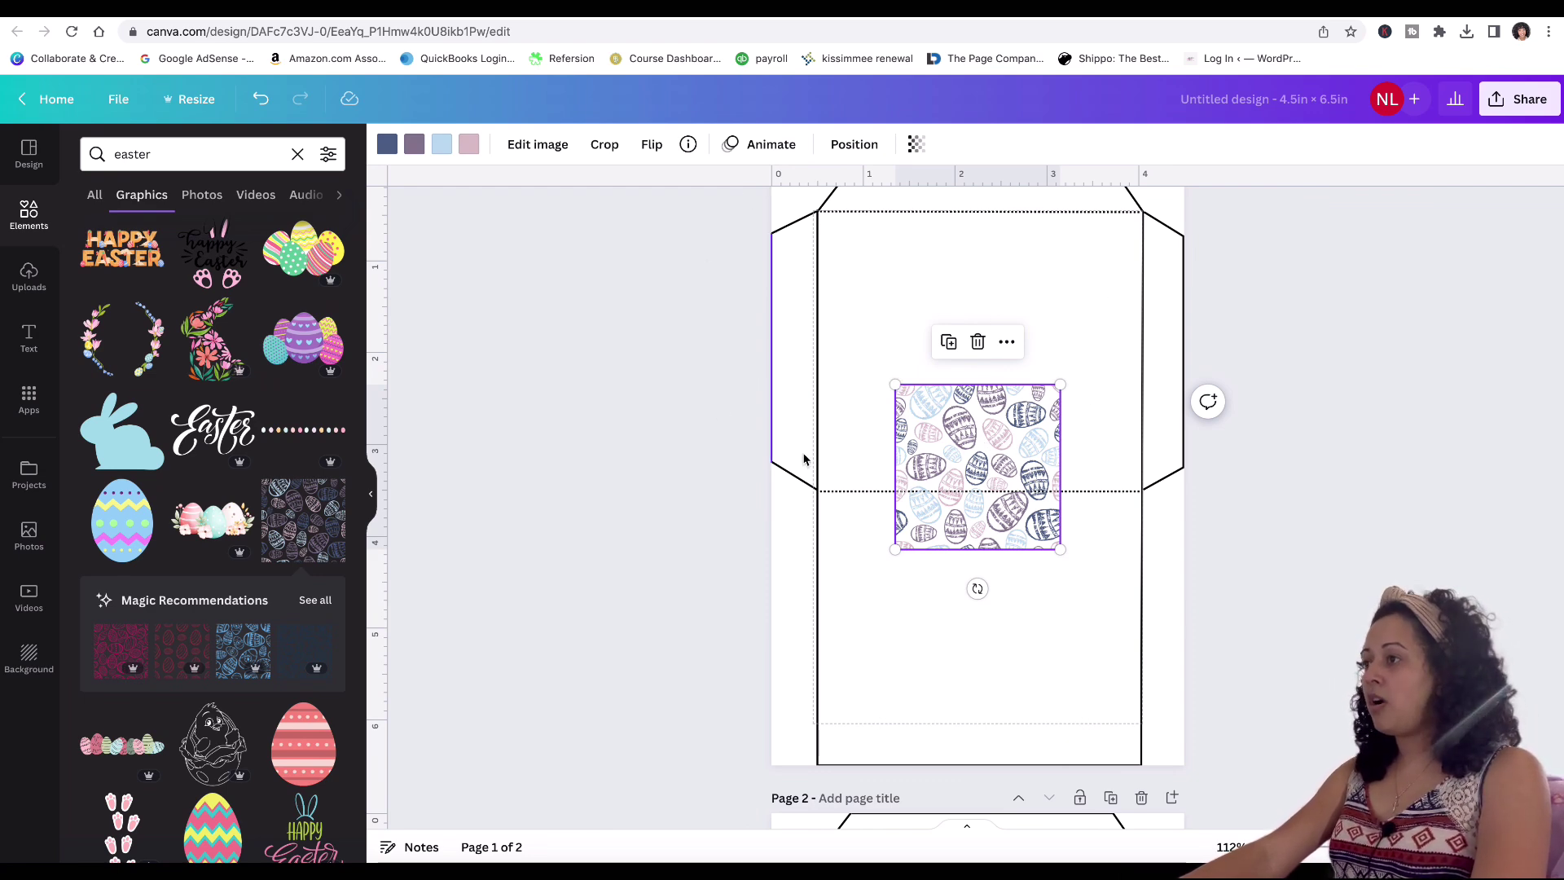
drag(896, 385, 715, 204)
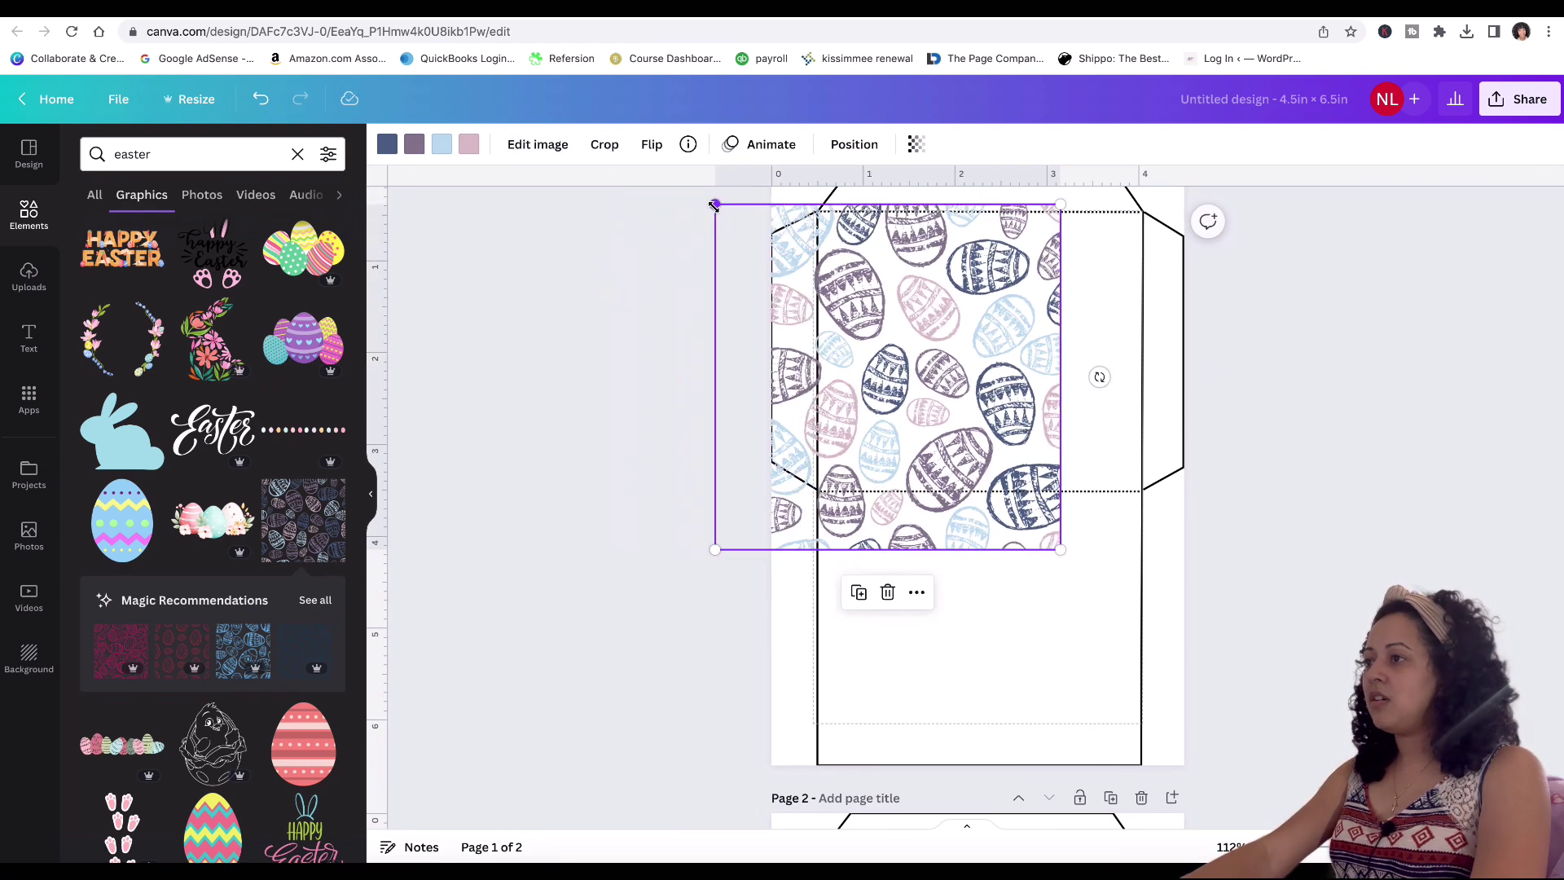
scroll(1341, 478, up, 2)
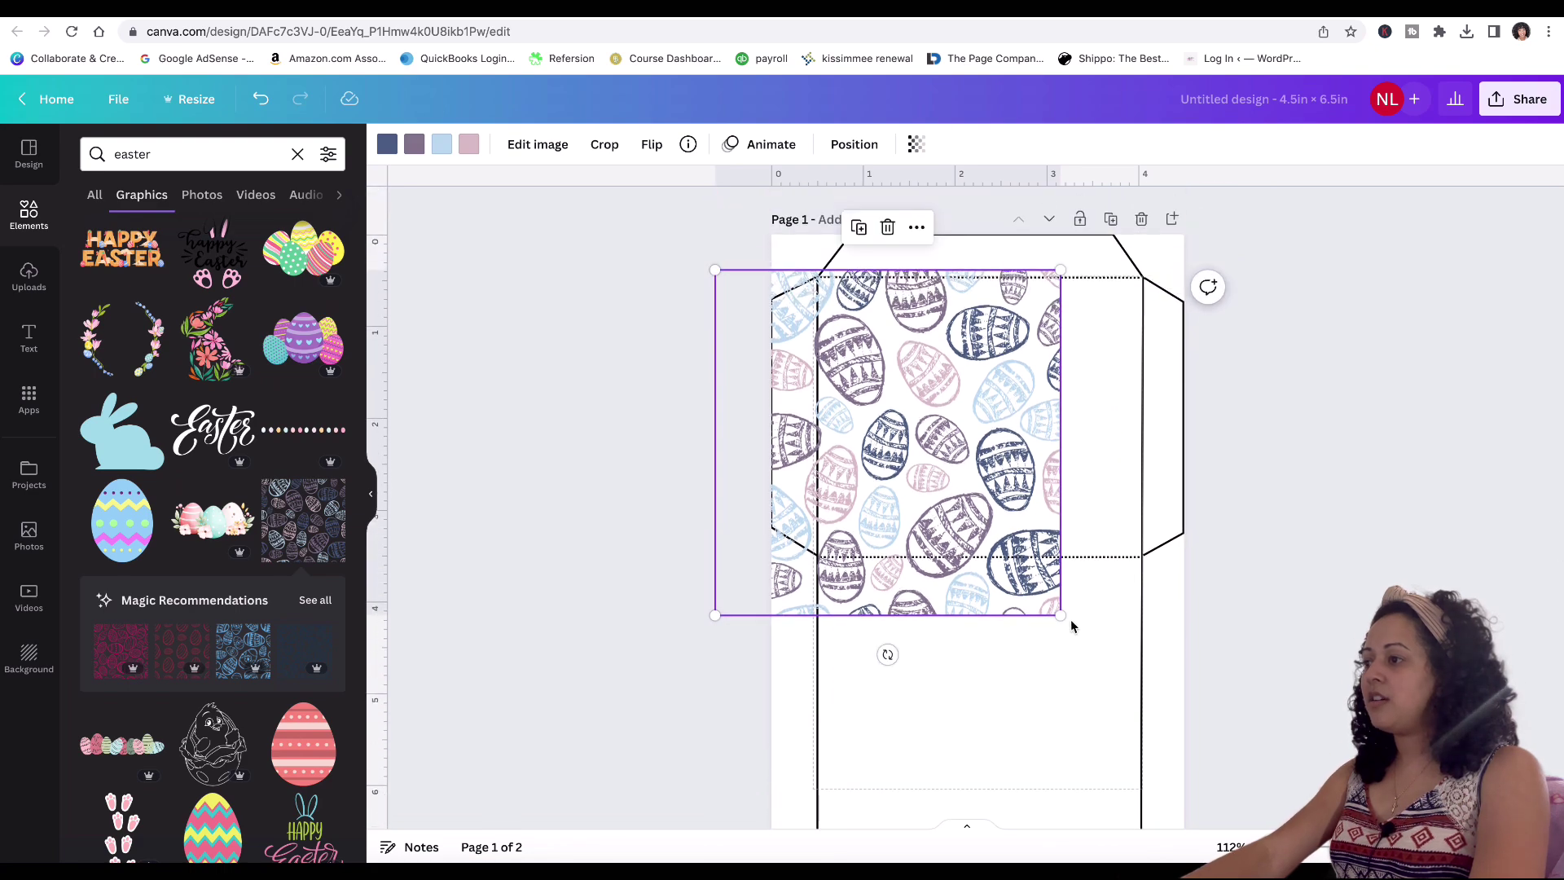
drag(1061, 616, 1263, 735)
scroll(1263, 736, up, 2)
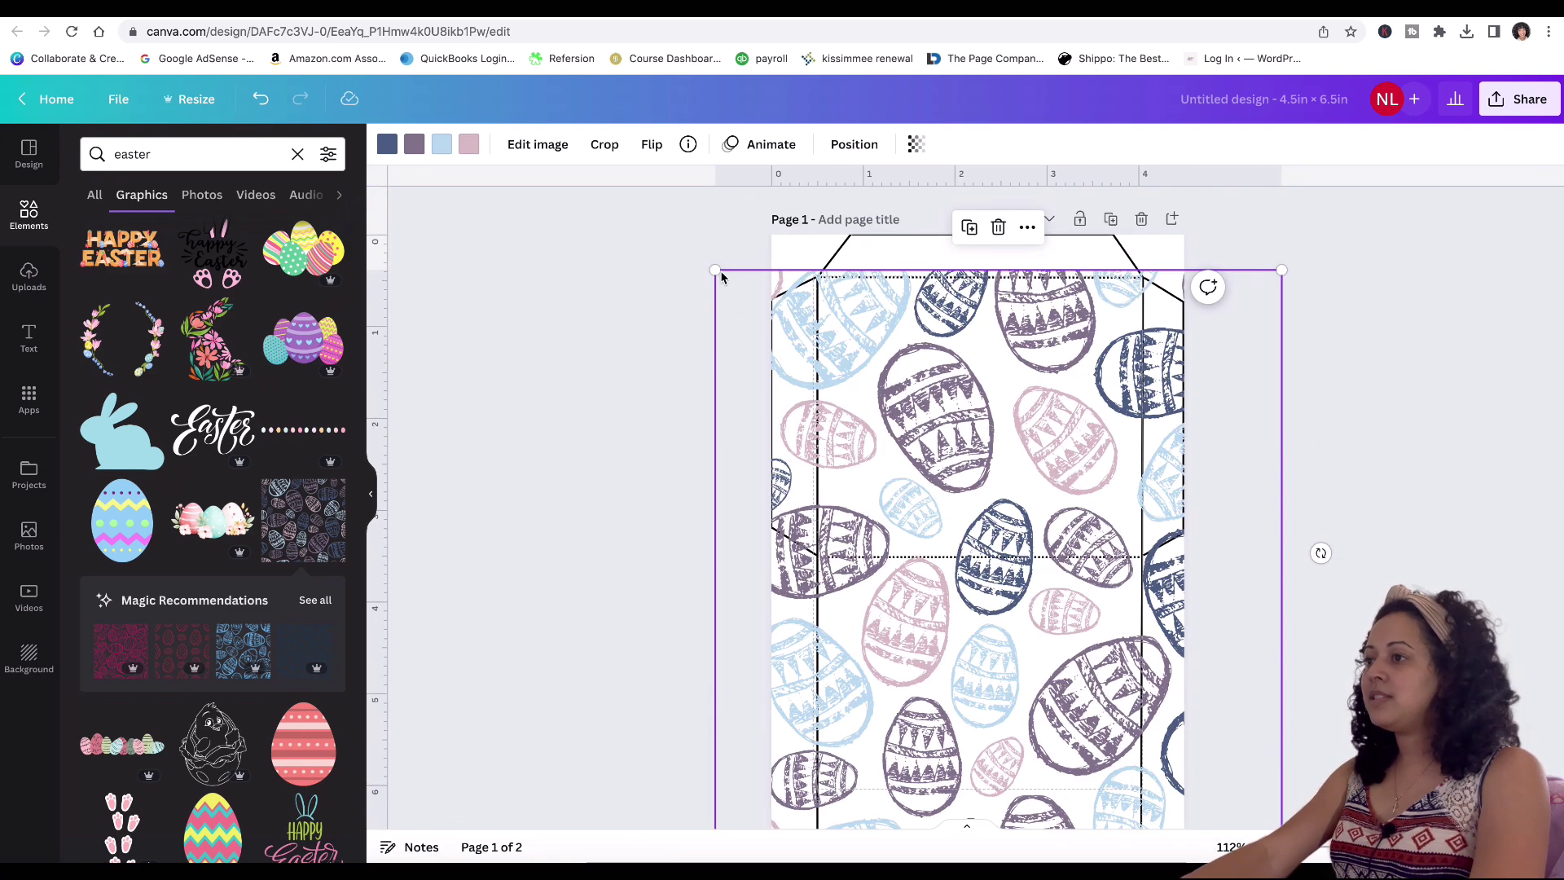
drag(715, 269, 679, 235)
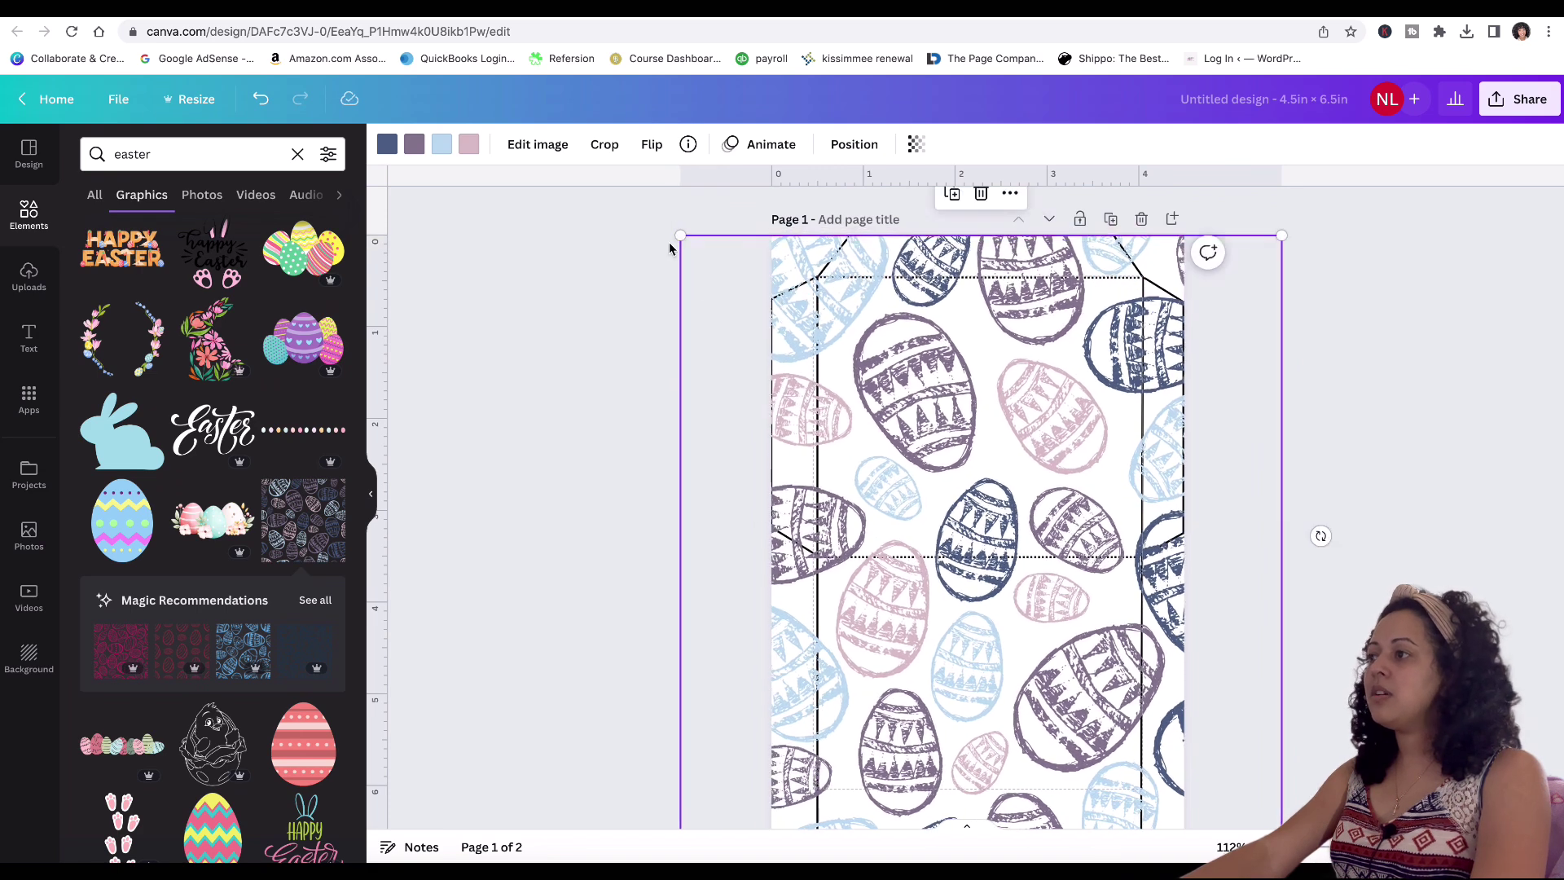
click(1433, 415)
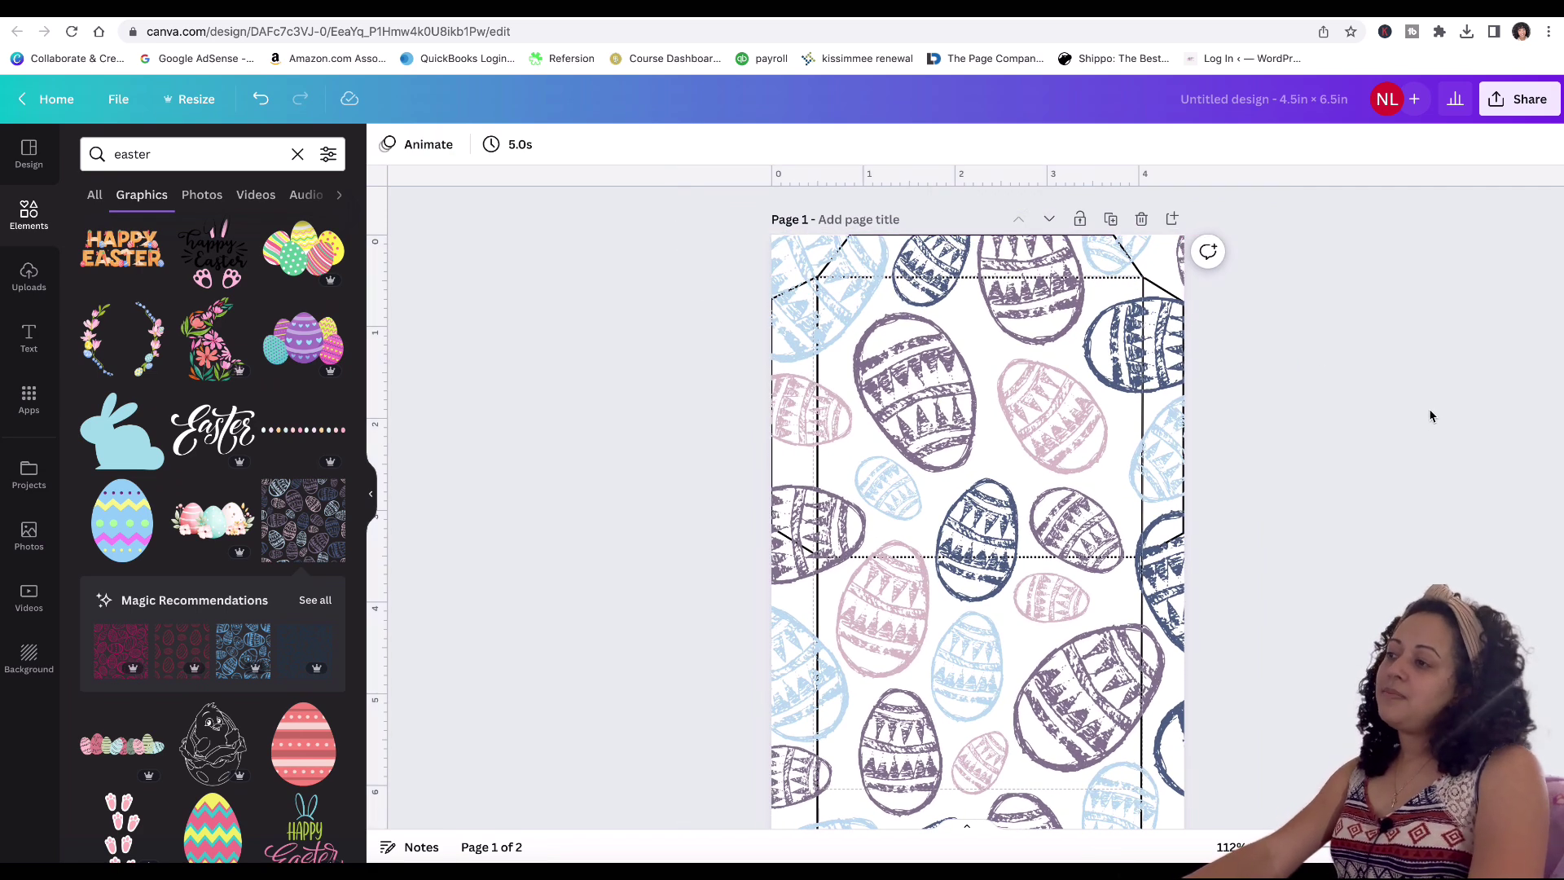
Step: Send the Easter egg pattern to the back, behind the envelope outlines and white masks, and deselect it
click(941, 440)
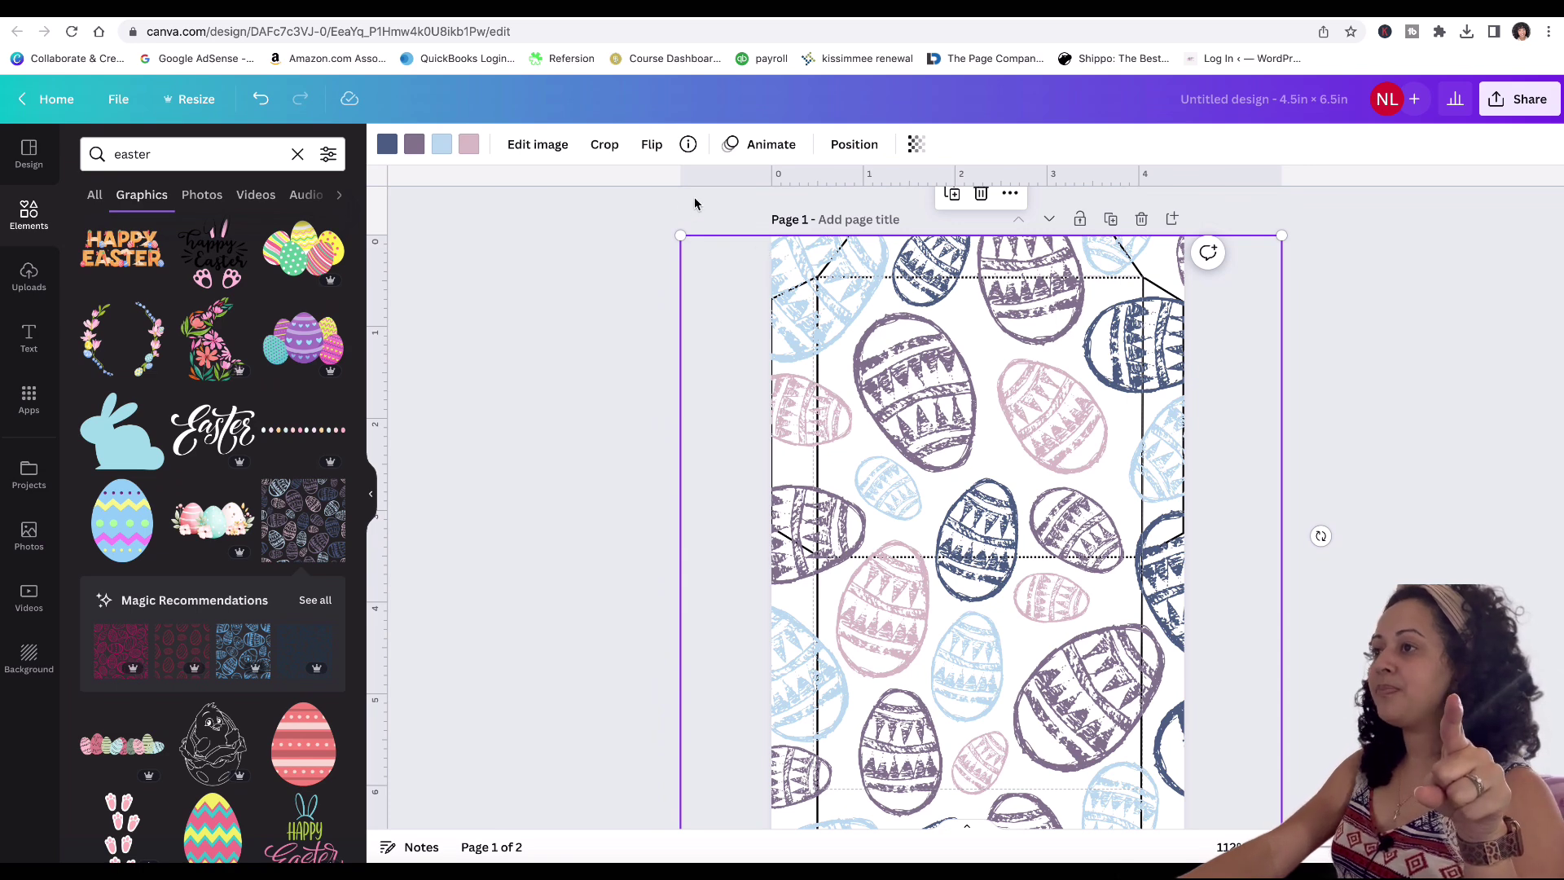
click(847, 144)
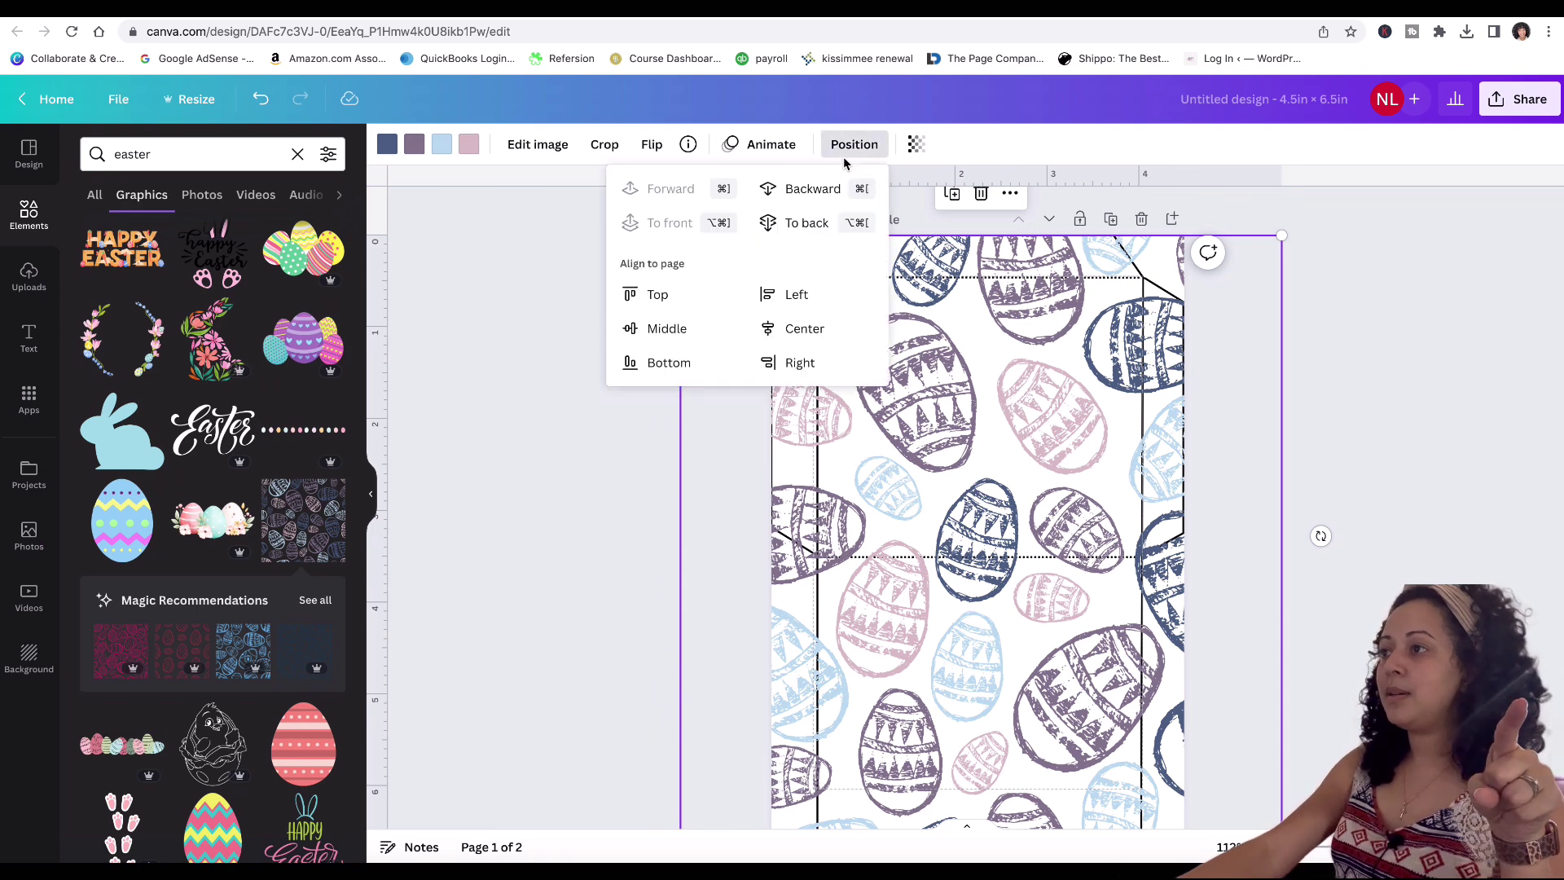
click(819, 232)
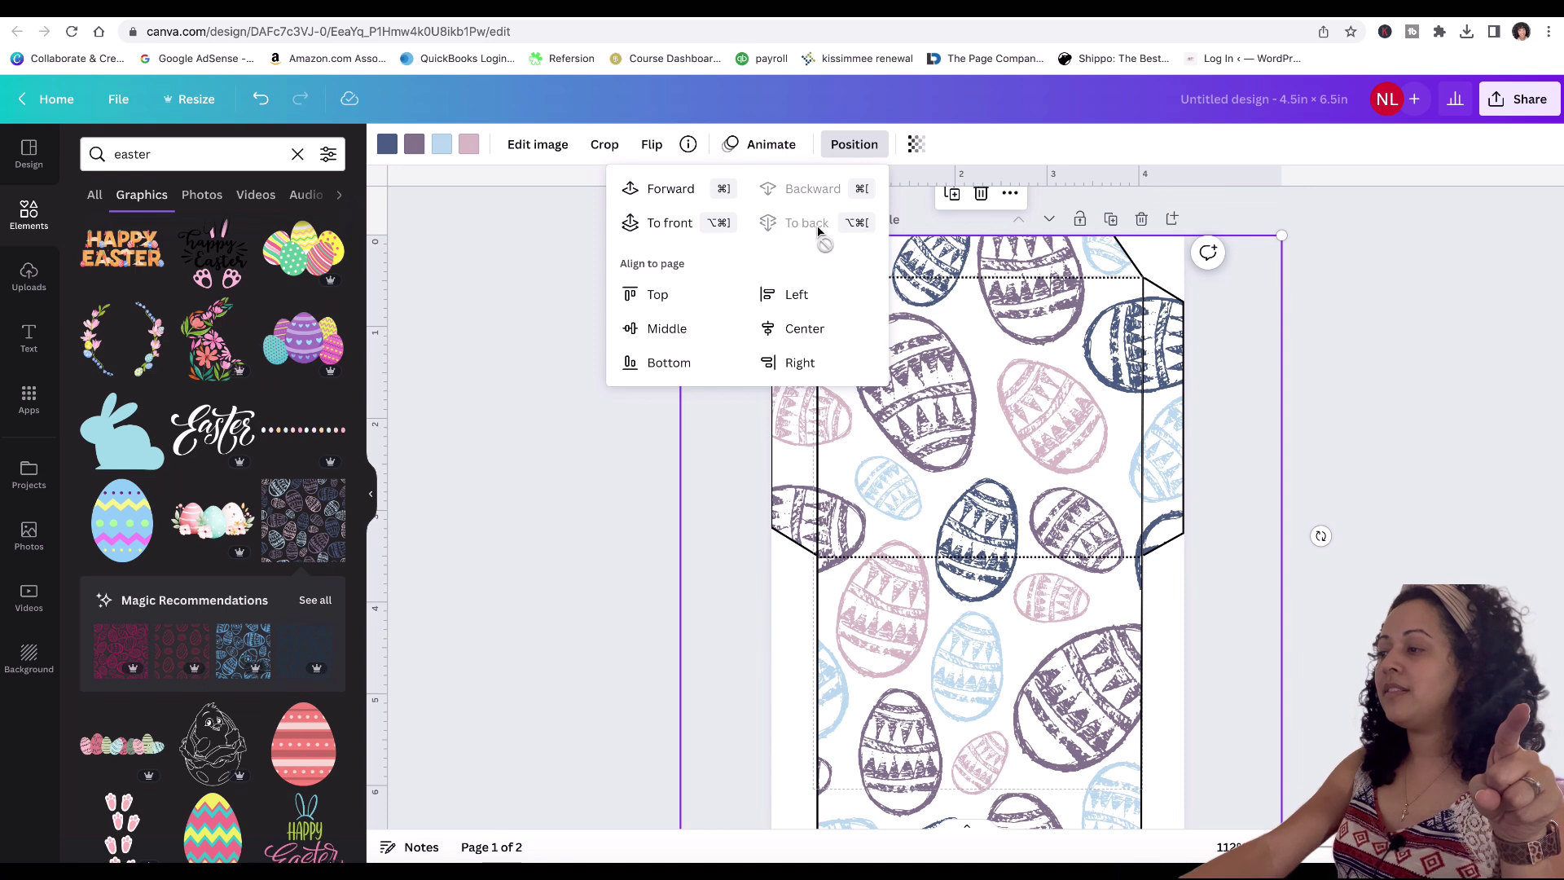
click(1407, 441)
click(1407, 442)
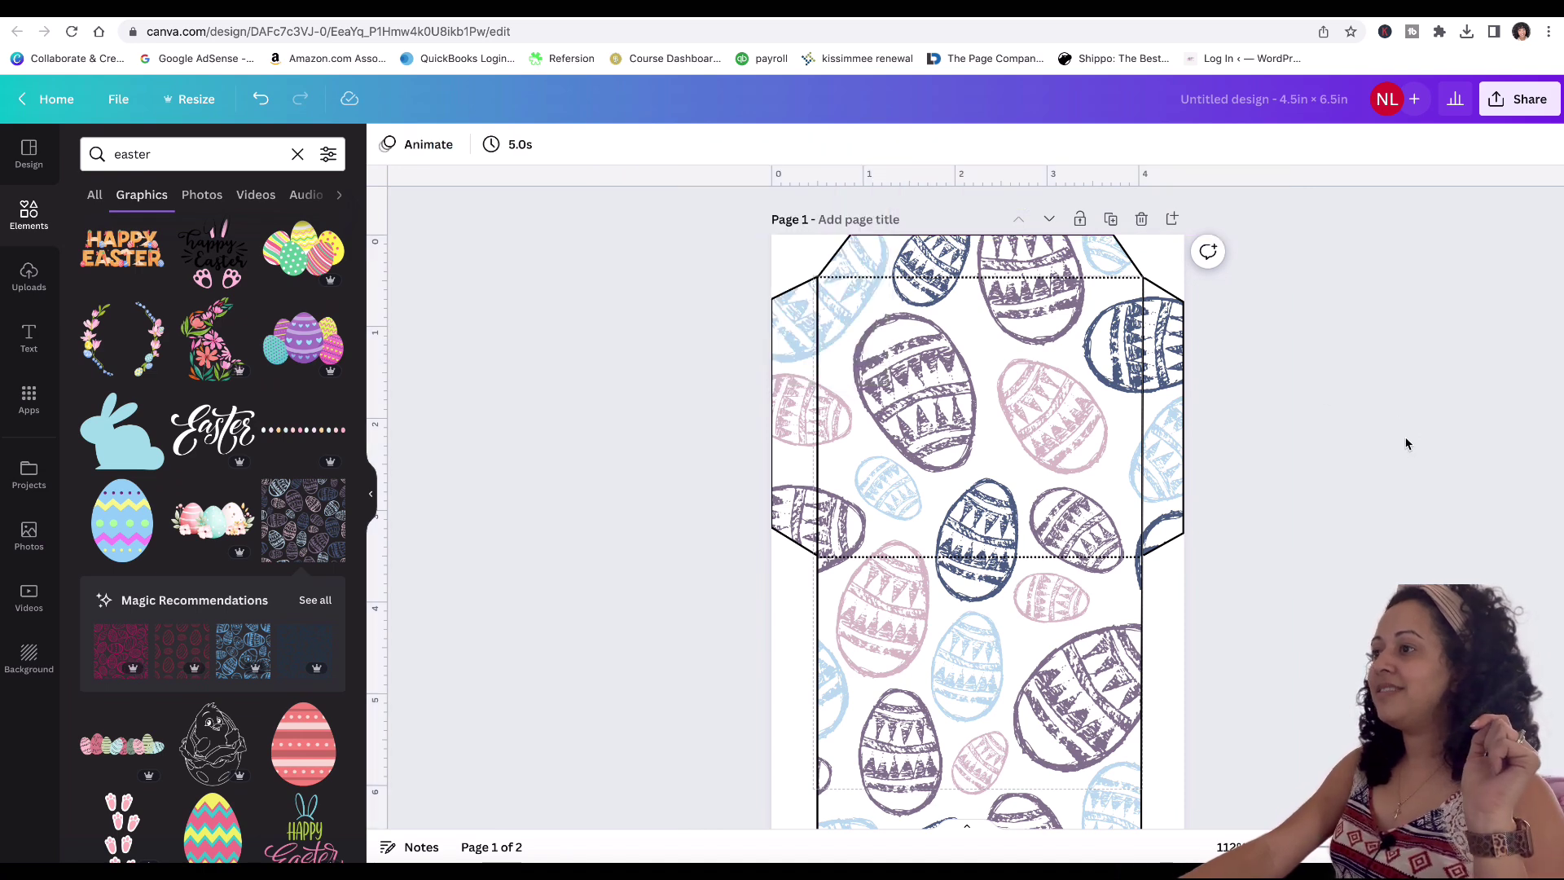
Step: Browse the full Lines & Shapes collection and add a rounded square to page 1
scroll(1407, 442, down, 2)
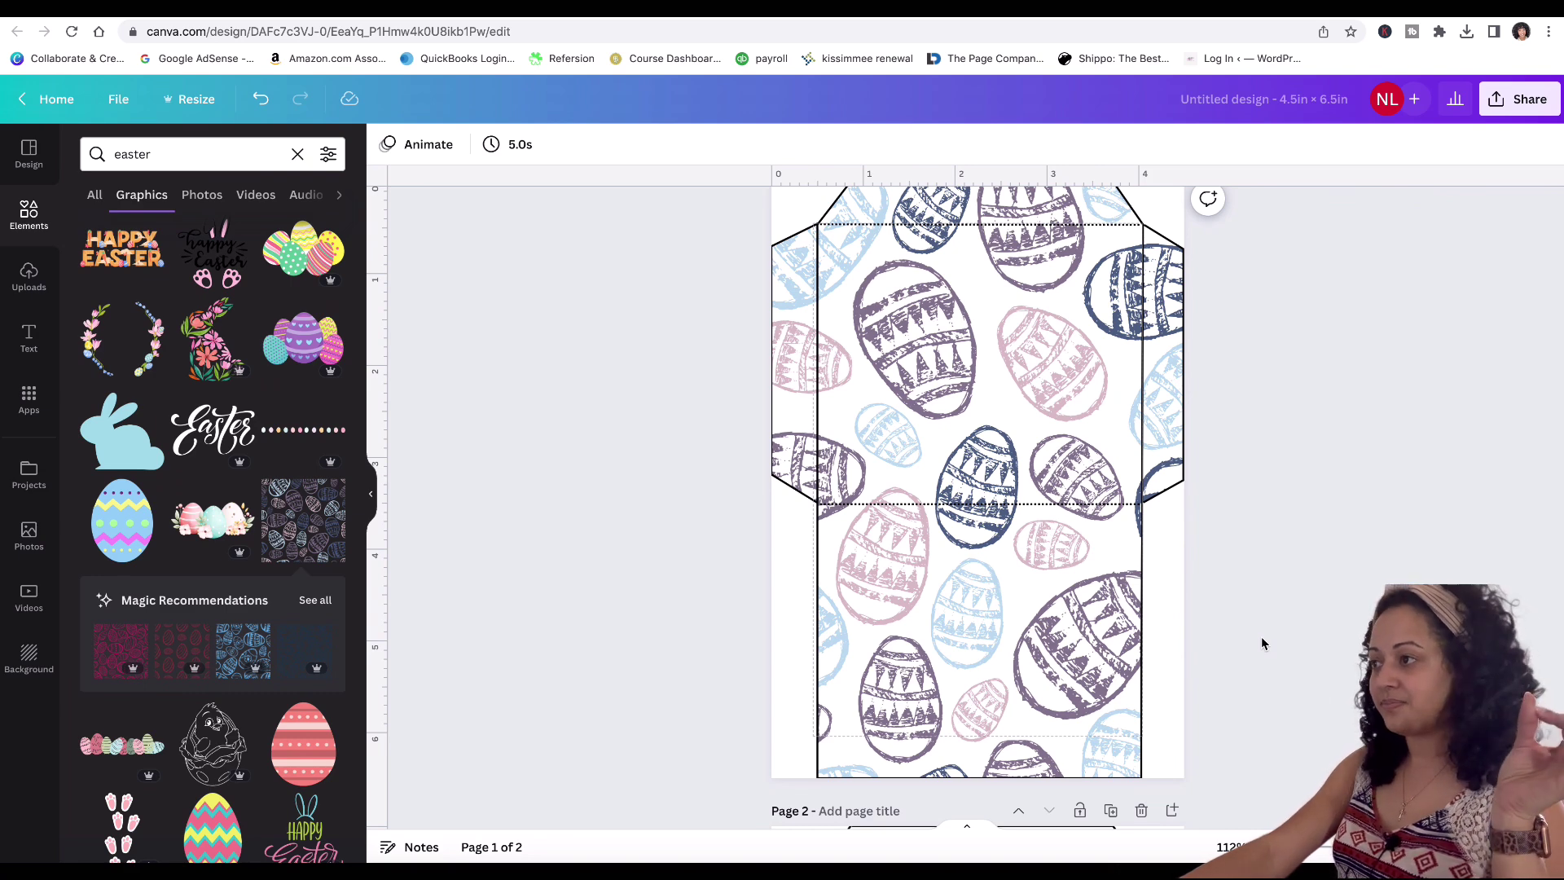
scroll(1261, 637, up, 1)
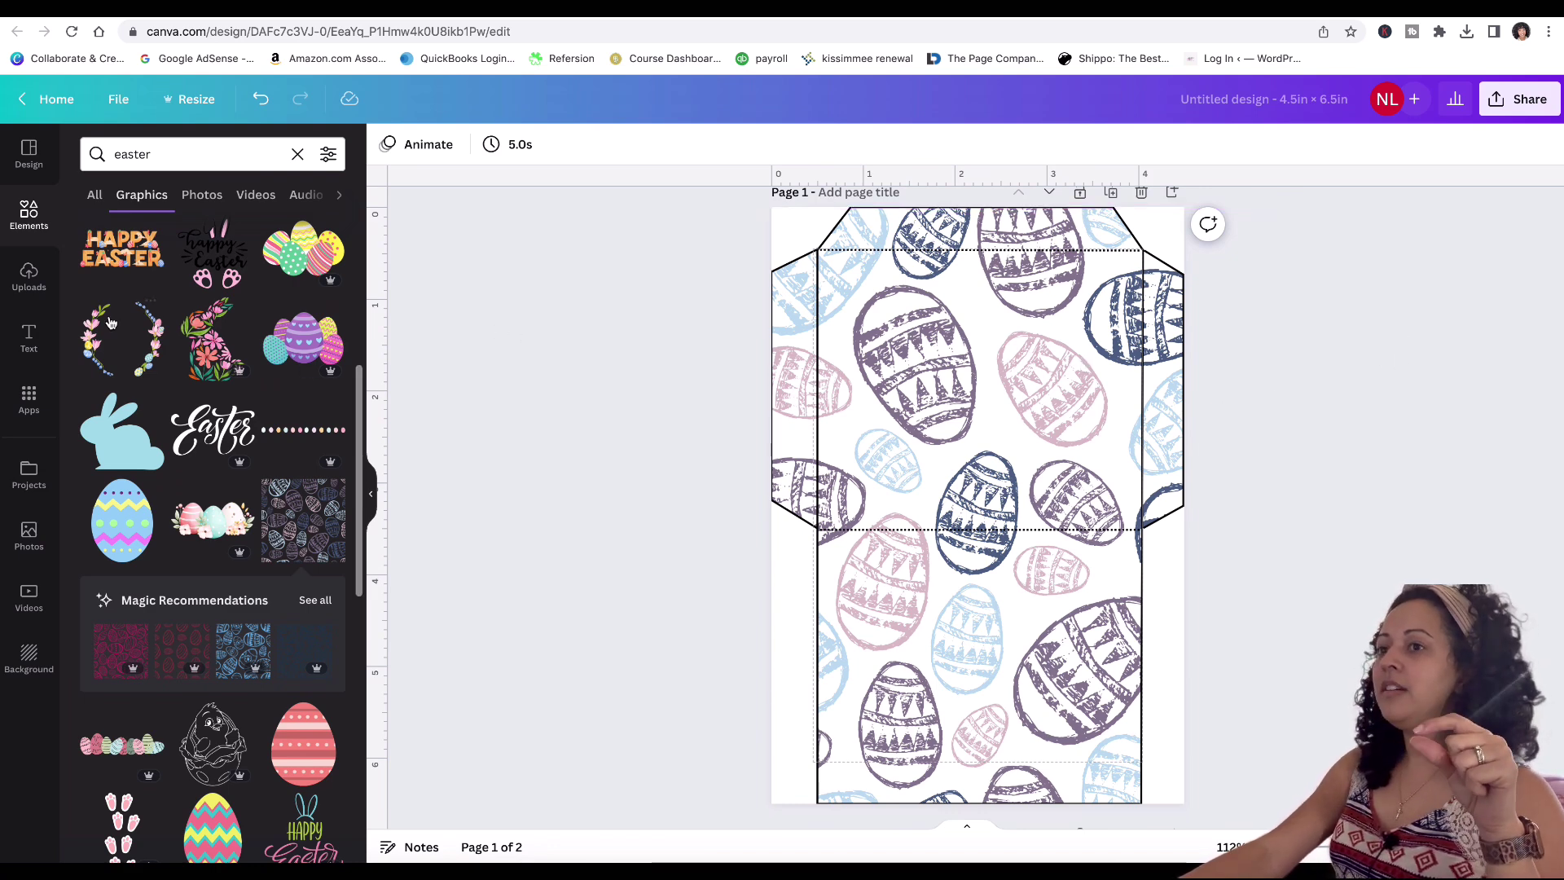
click(39, 222)
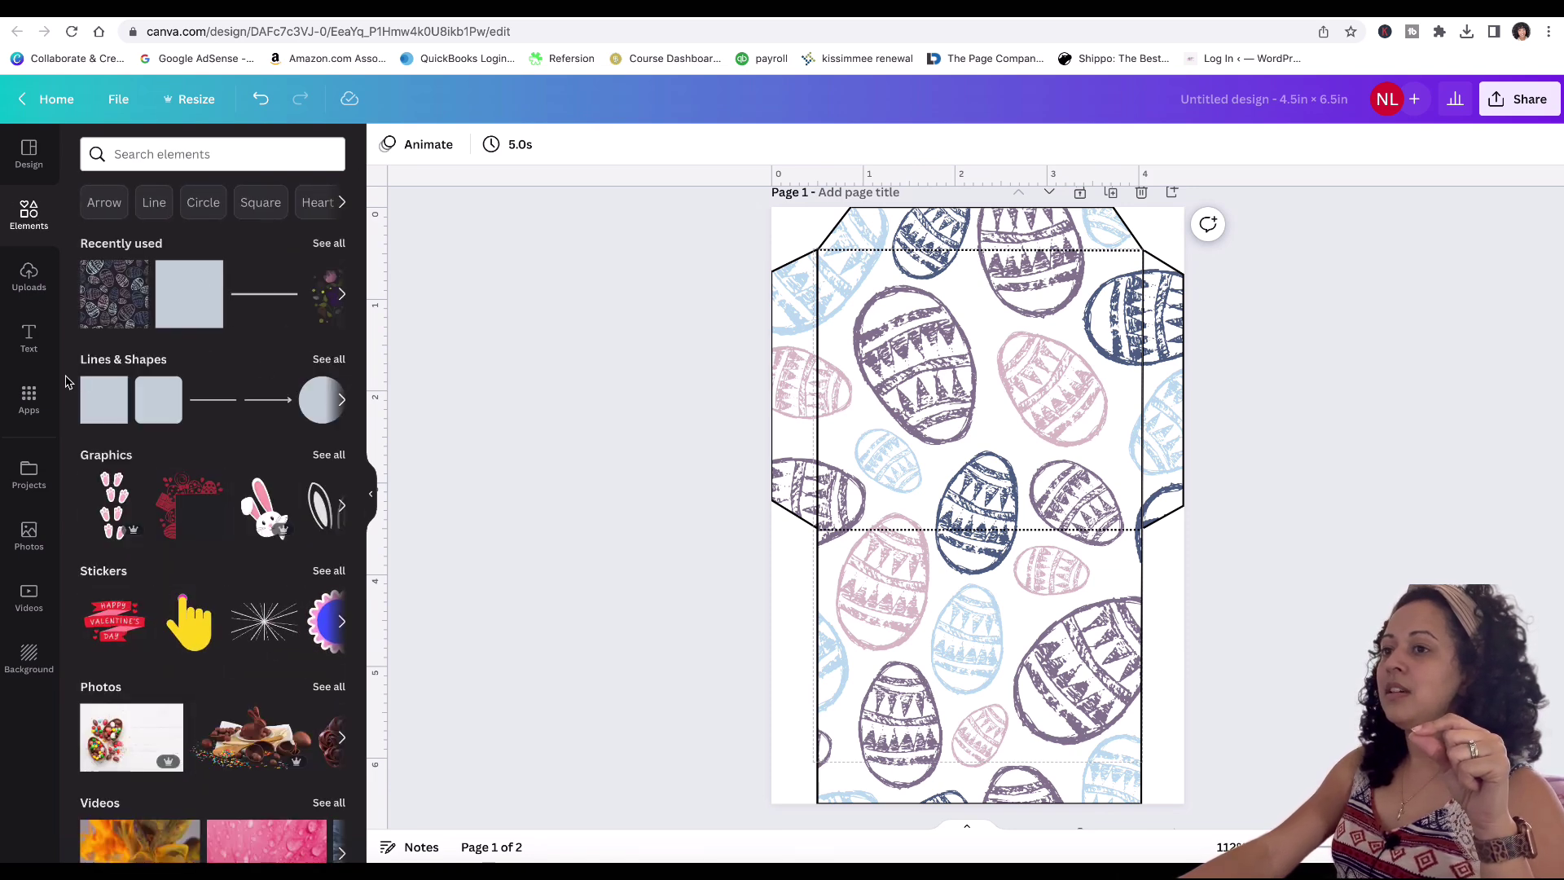
click(329, 361)
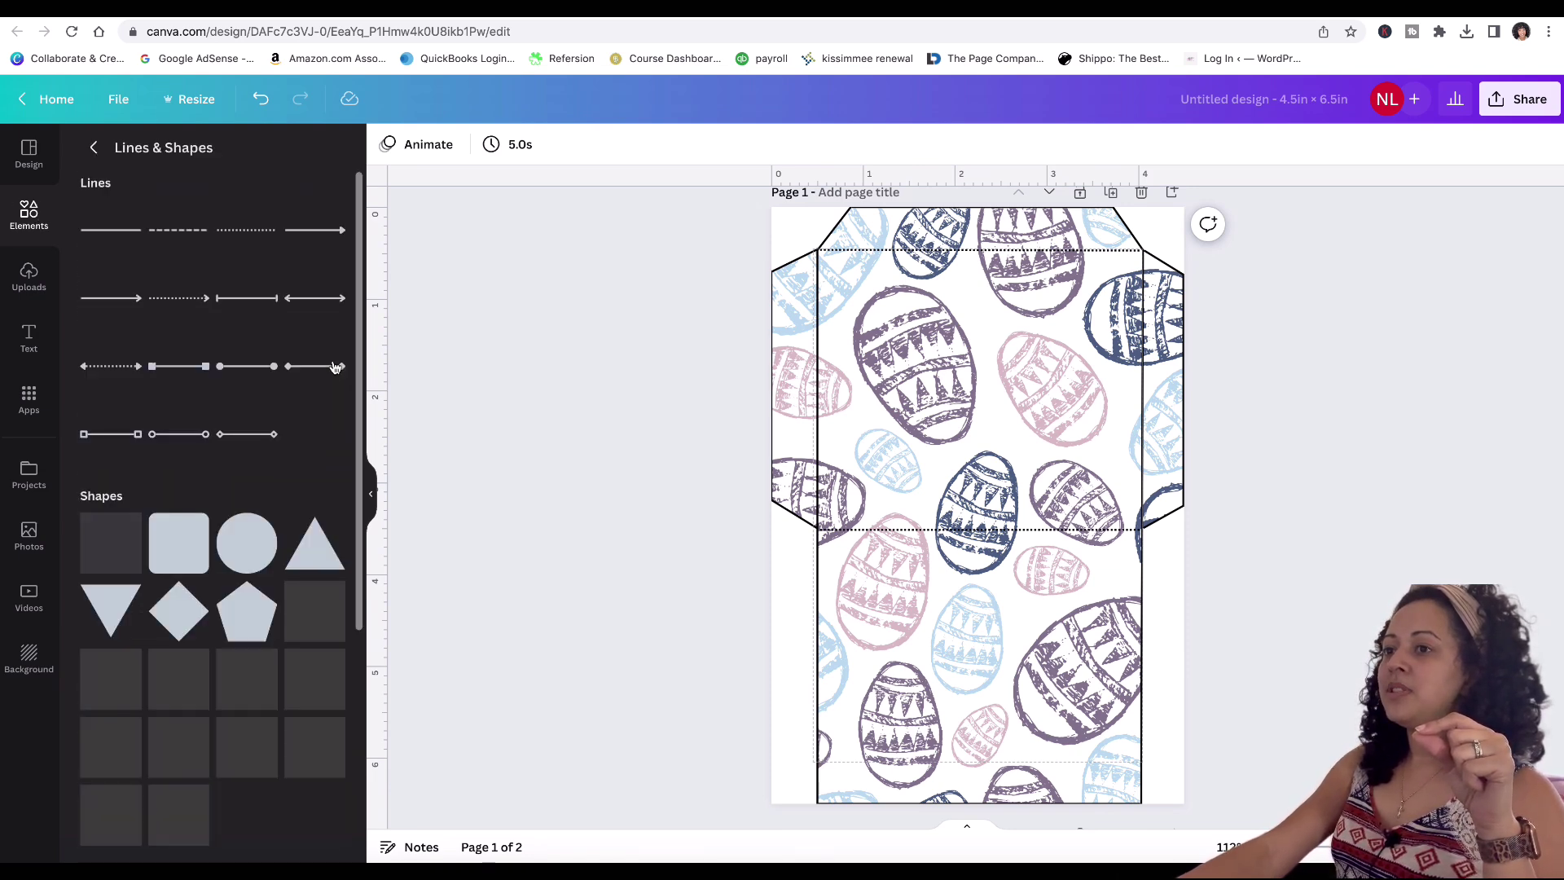
scroll(334, 454, down, 3)
scroll(333, 453, down, 4)
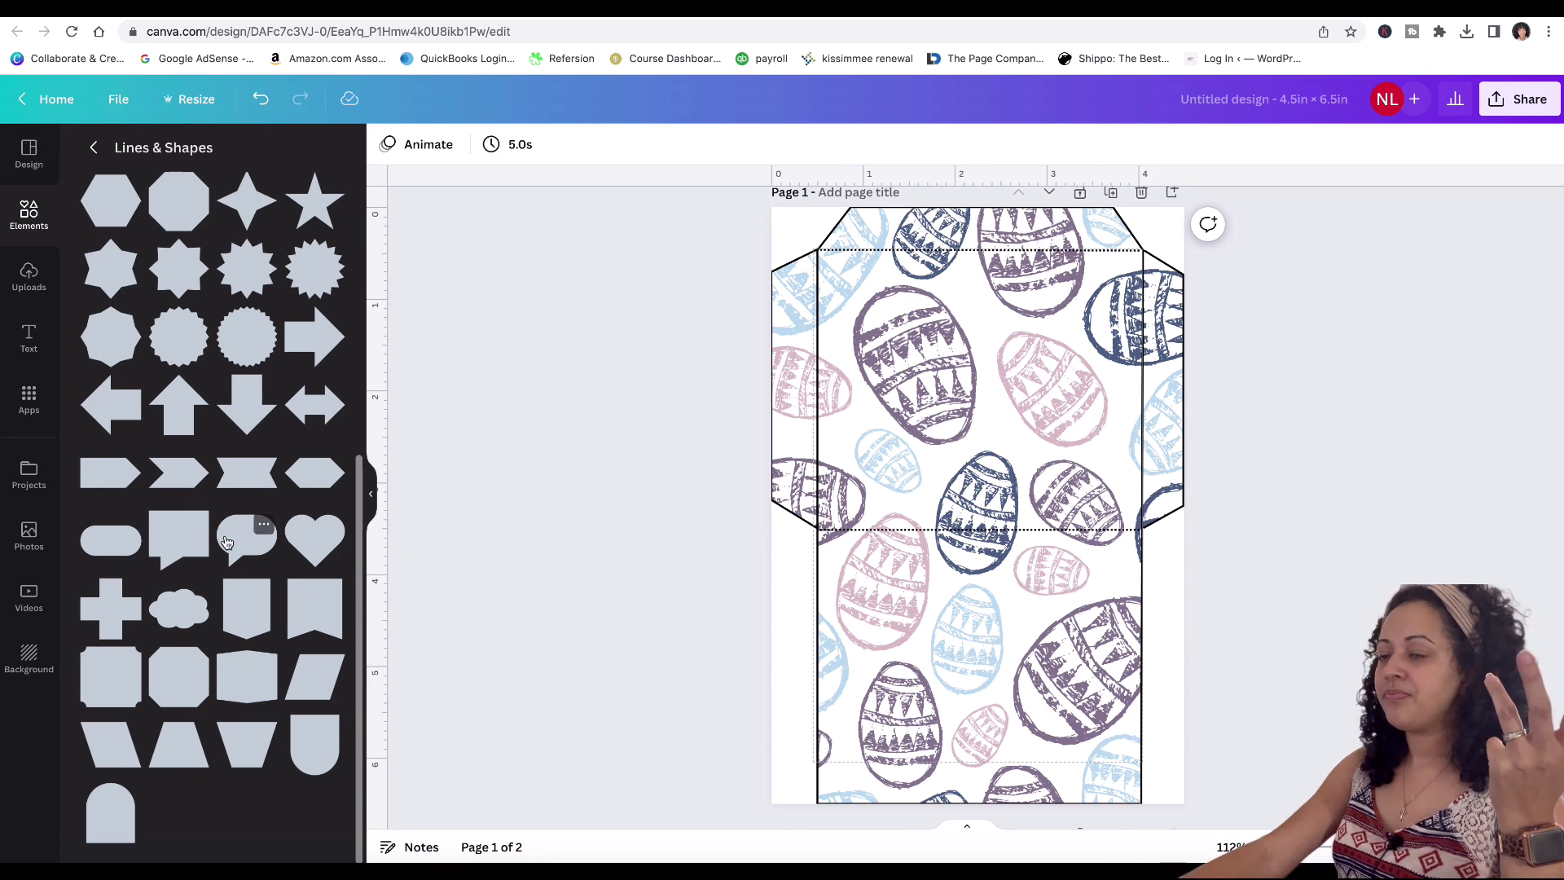
scroll(195, 525, up, 1)
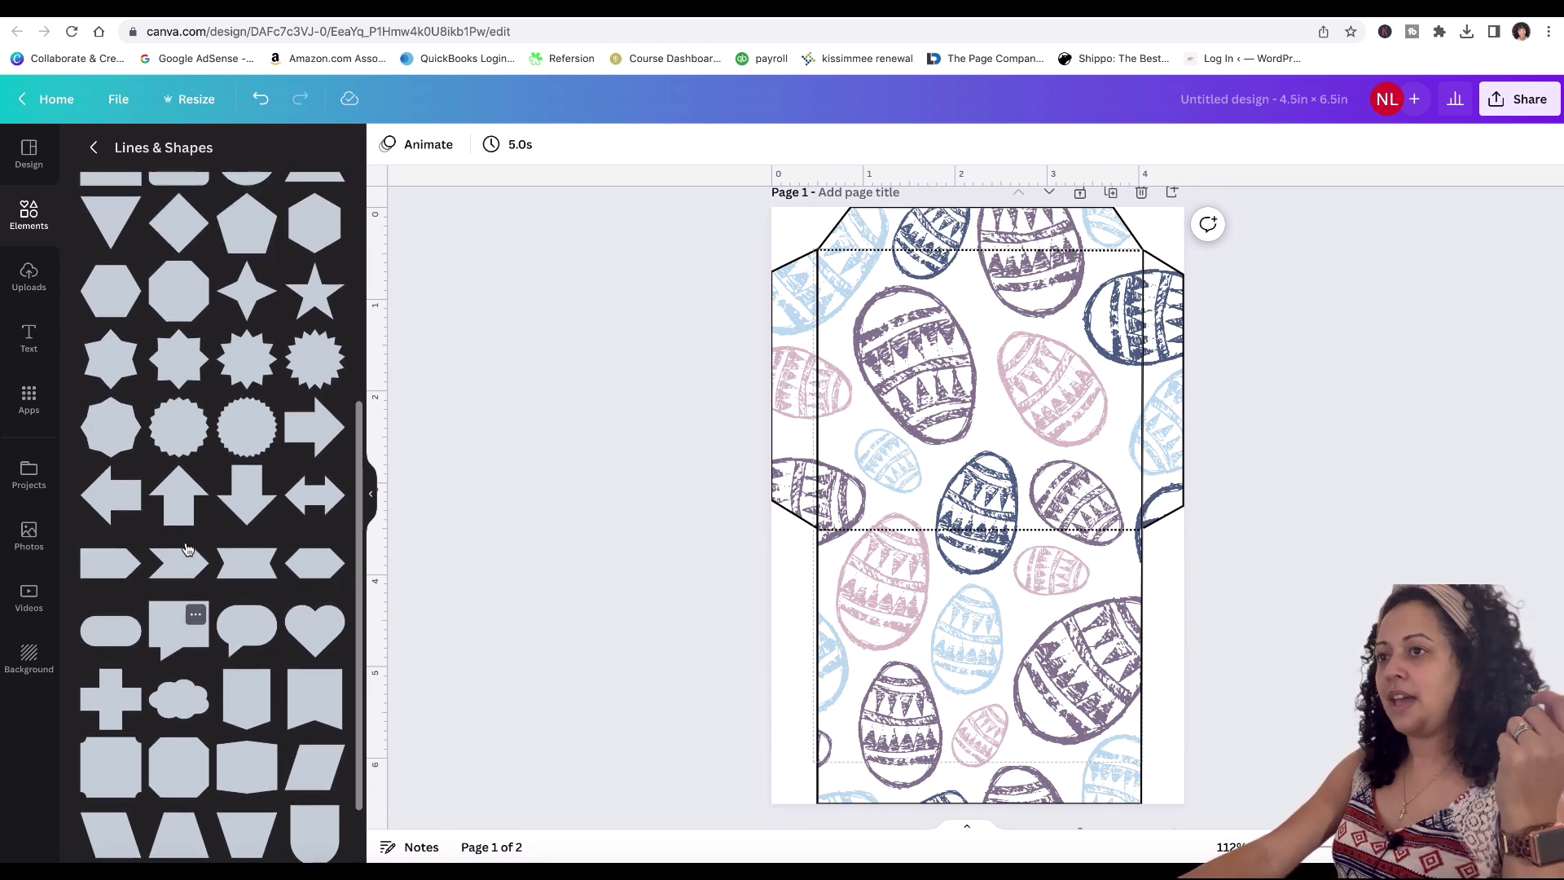
scroll(163, 277, up, 2)
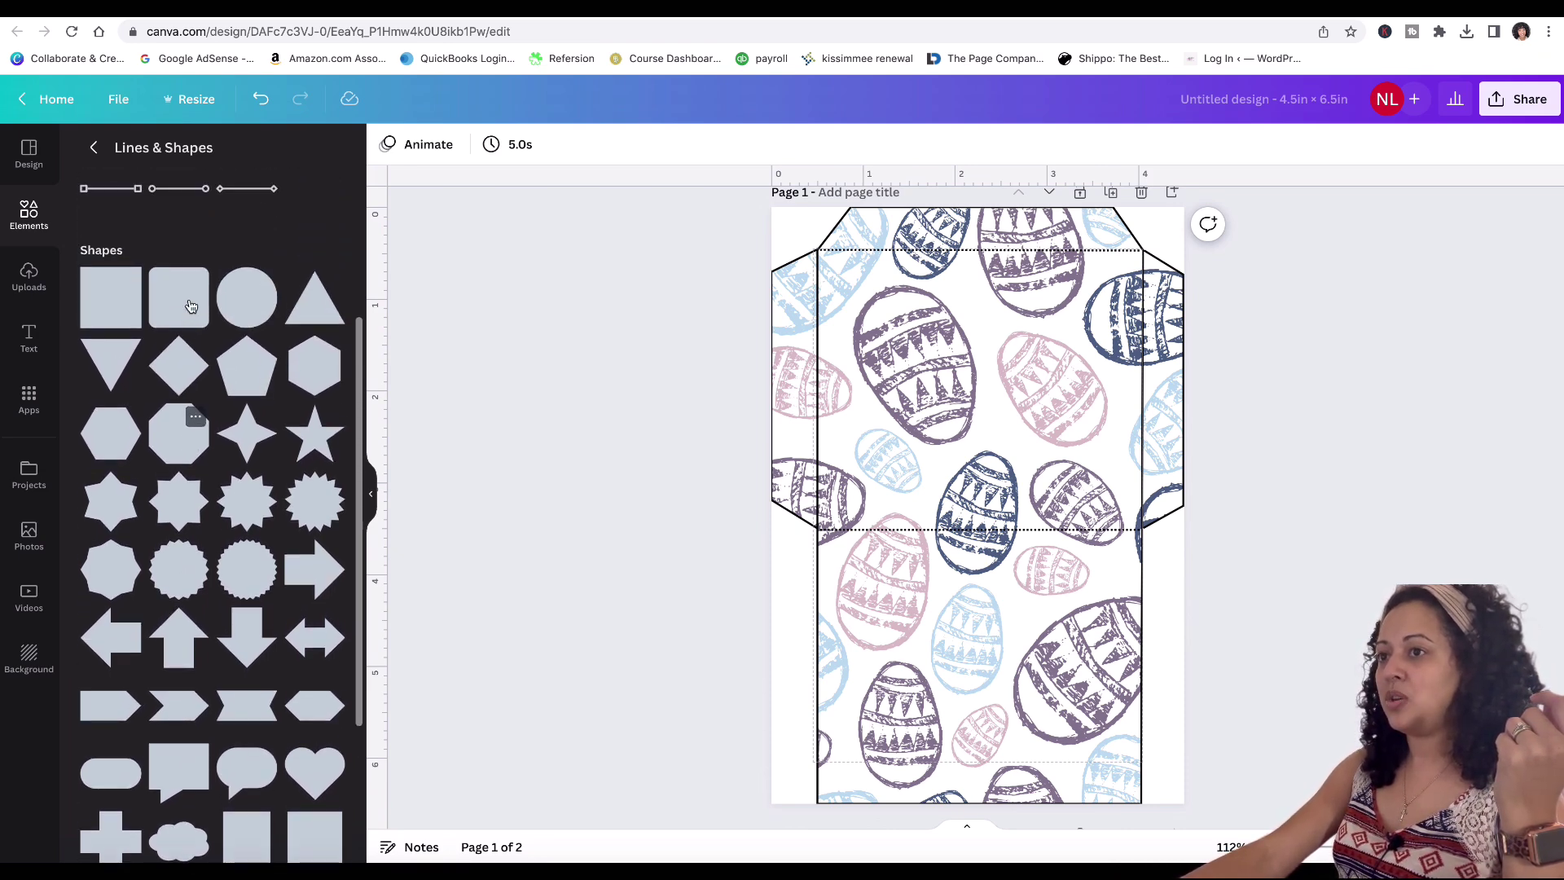
scroll(189, 306, down, 1)
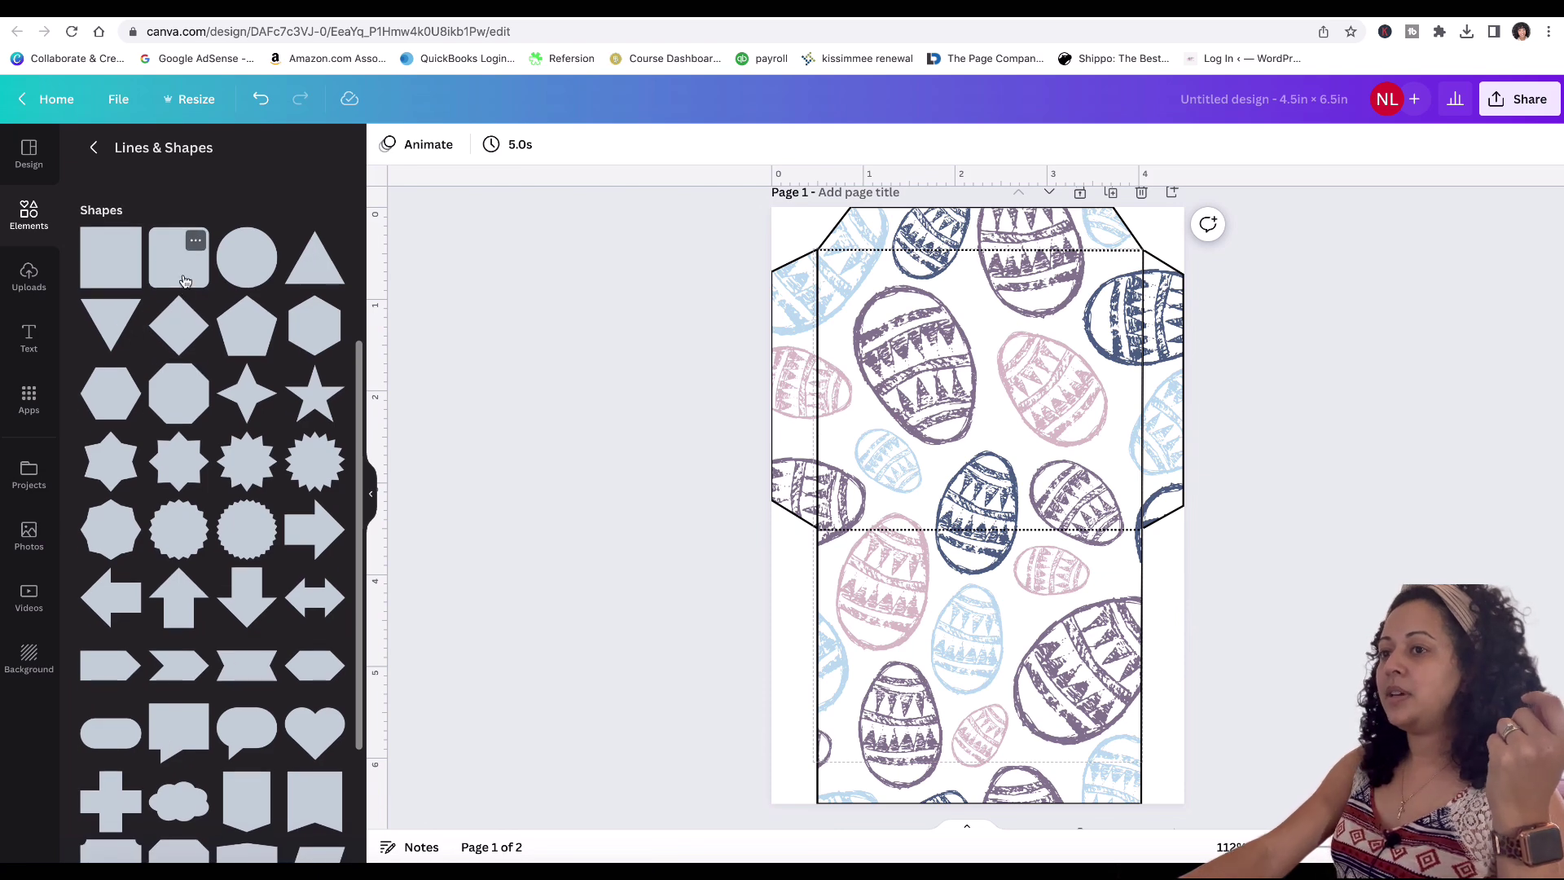
click(184, 278)
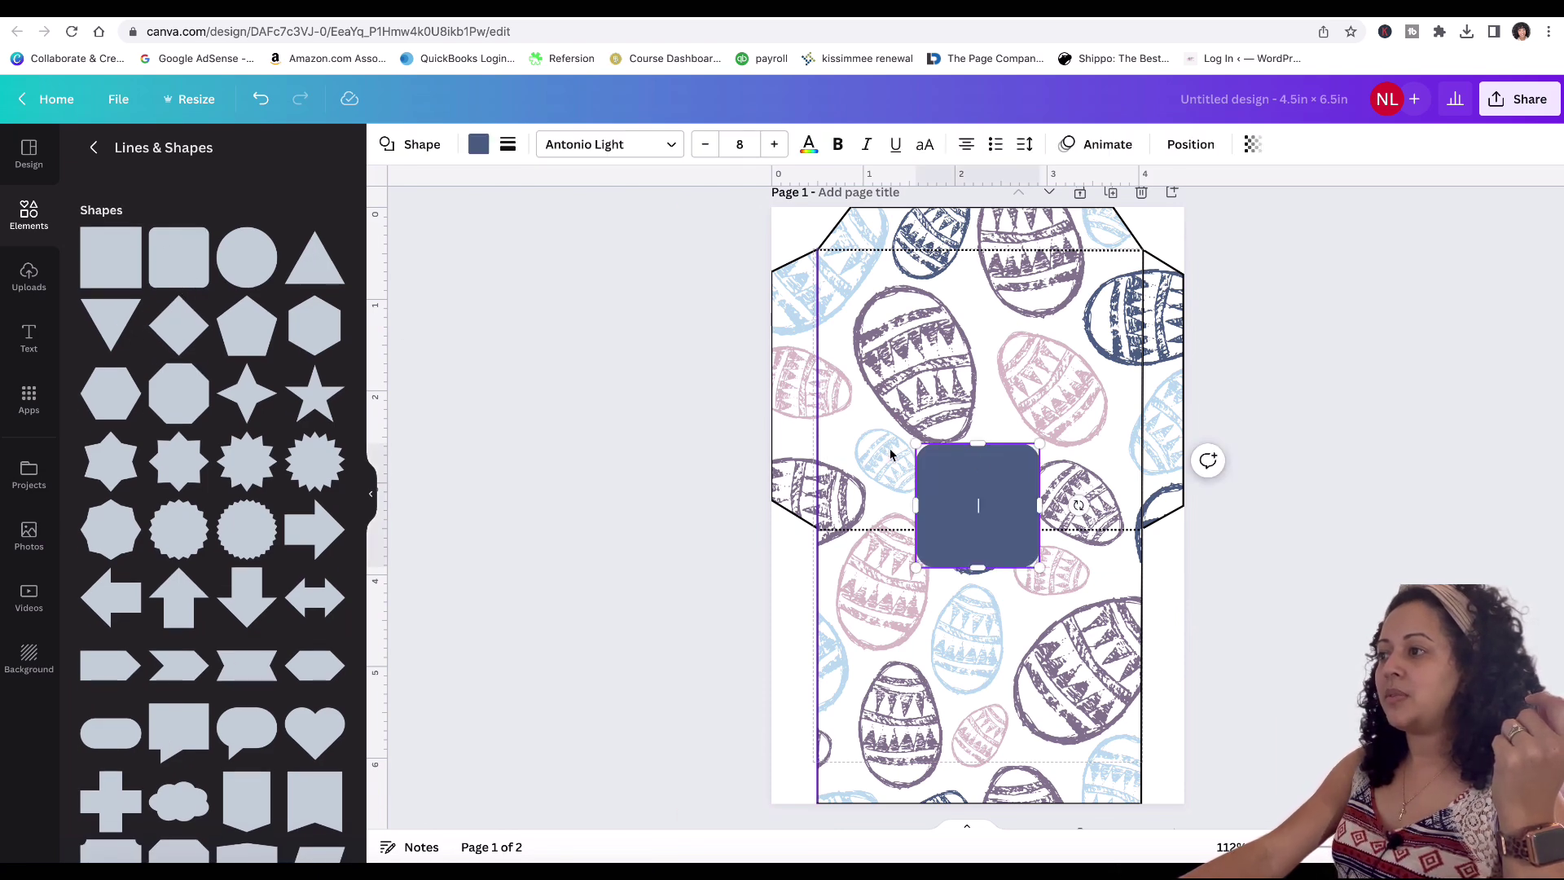
Step: Reshape the rounded square into a label about 2.3 in wide, place it in the upper envelope panel and centre it horizontally on the page
drag(916, 444, 830, 490)
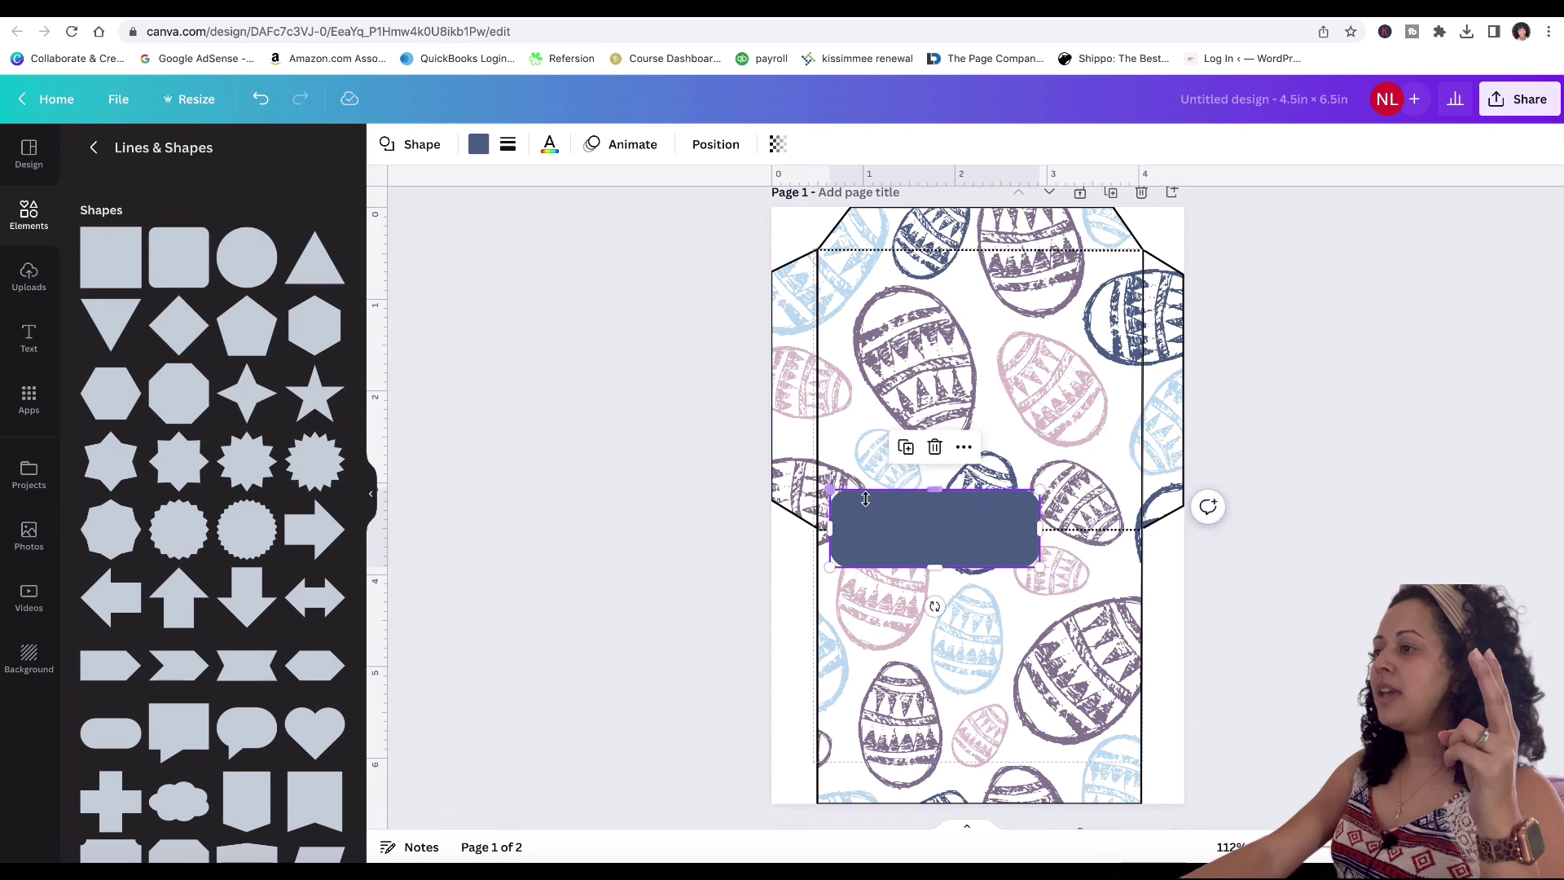
drag(938, 536, 1011, 396)
click(720, 147)
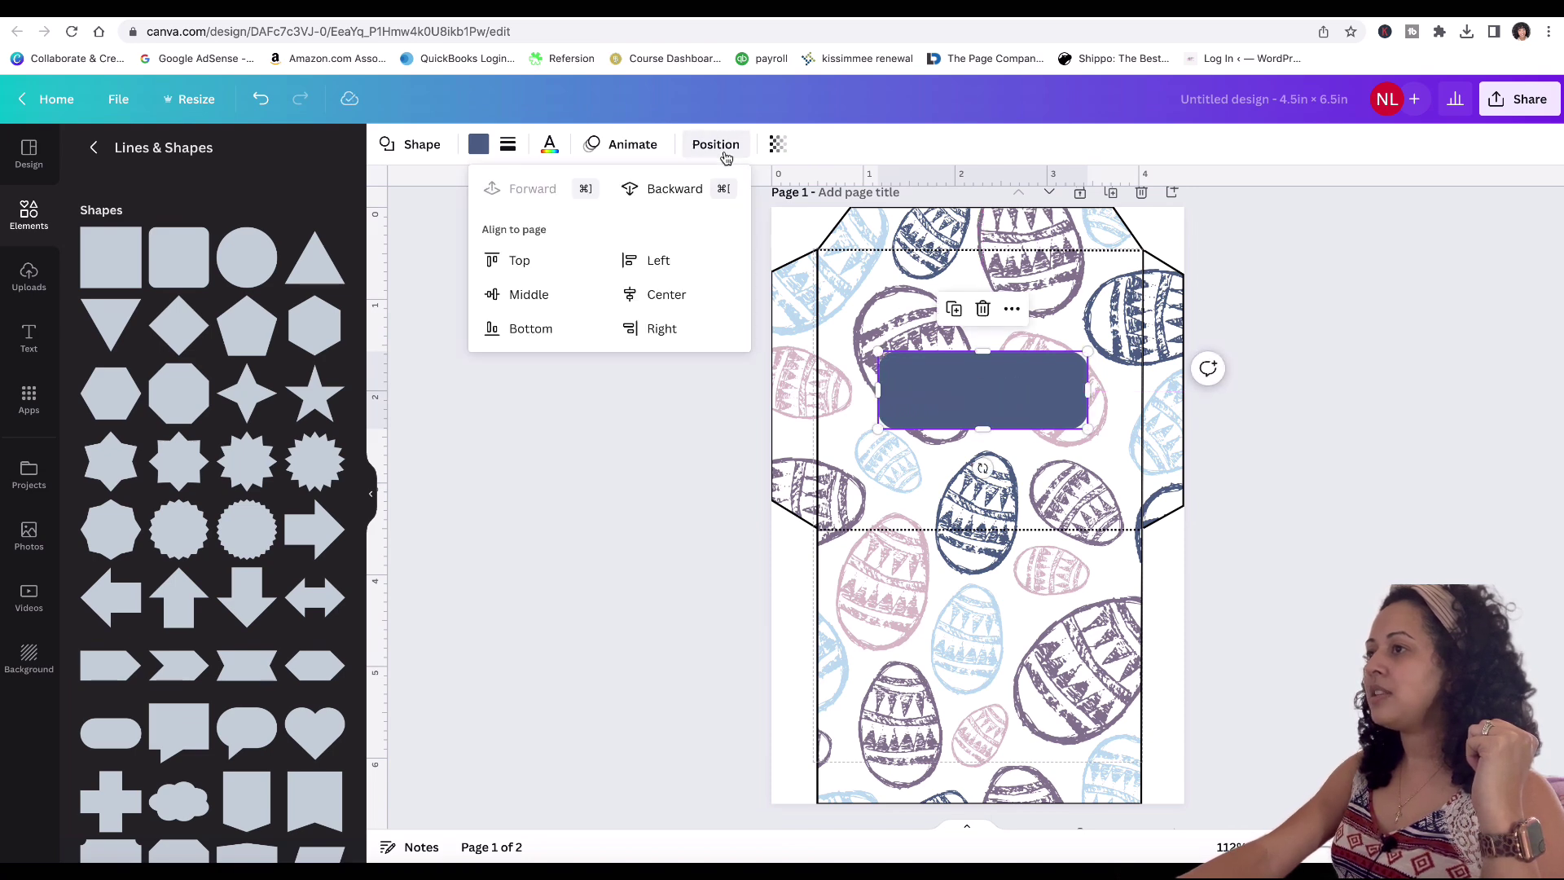
click(668, 296)
click(684, 371)
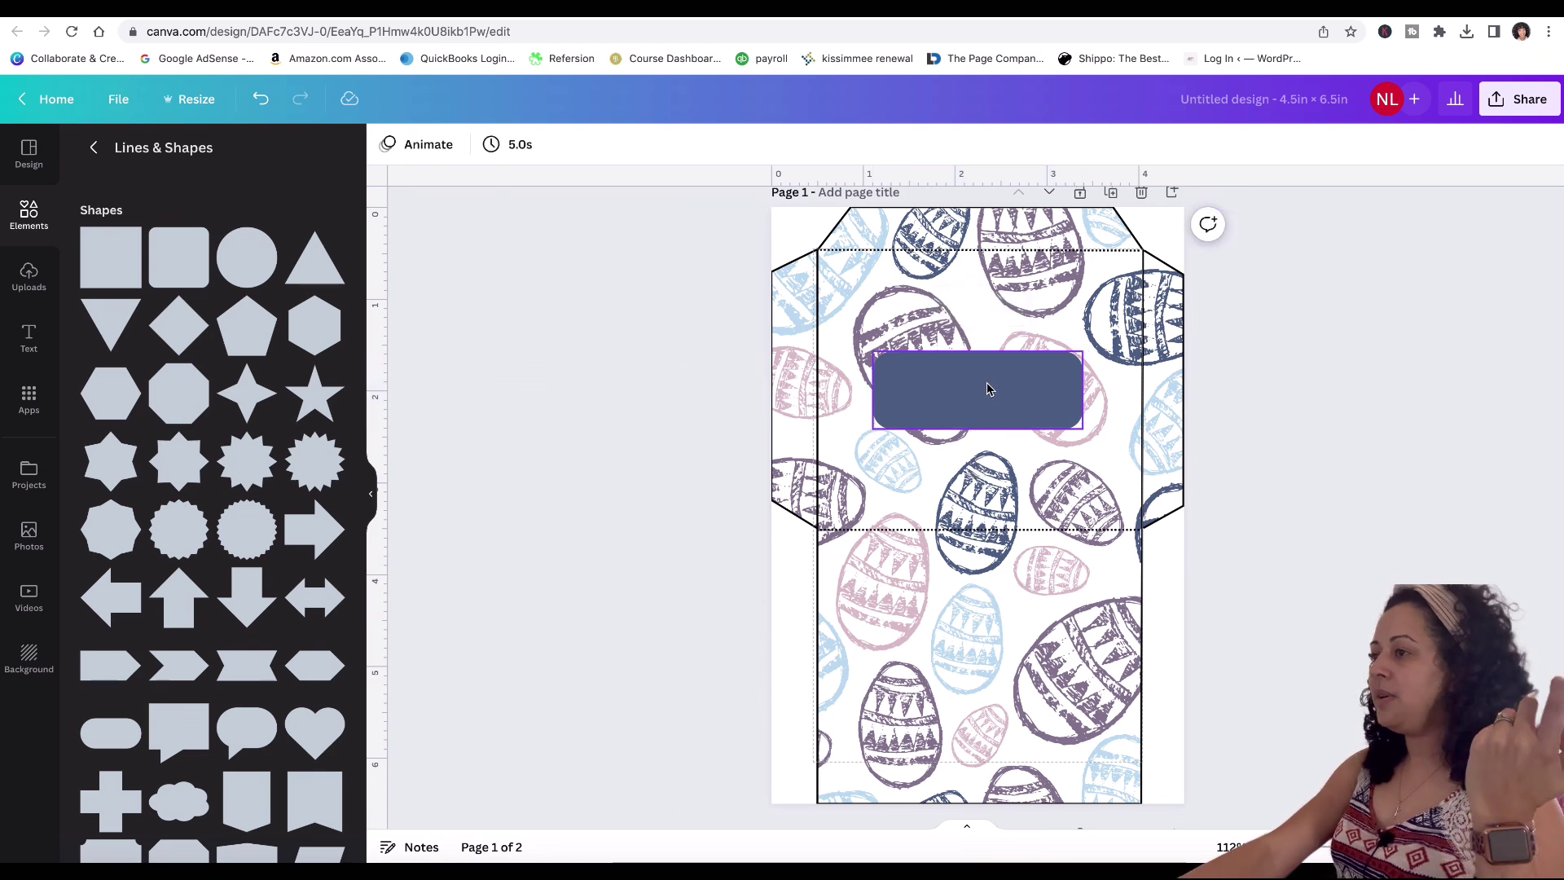
Step: Fill the rounded label in the upper panel with white and deselect it
click(987, 388)
click(479, 146)
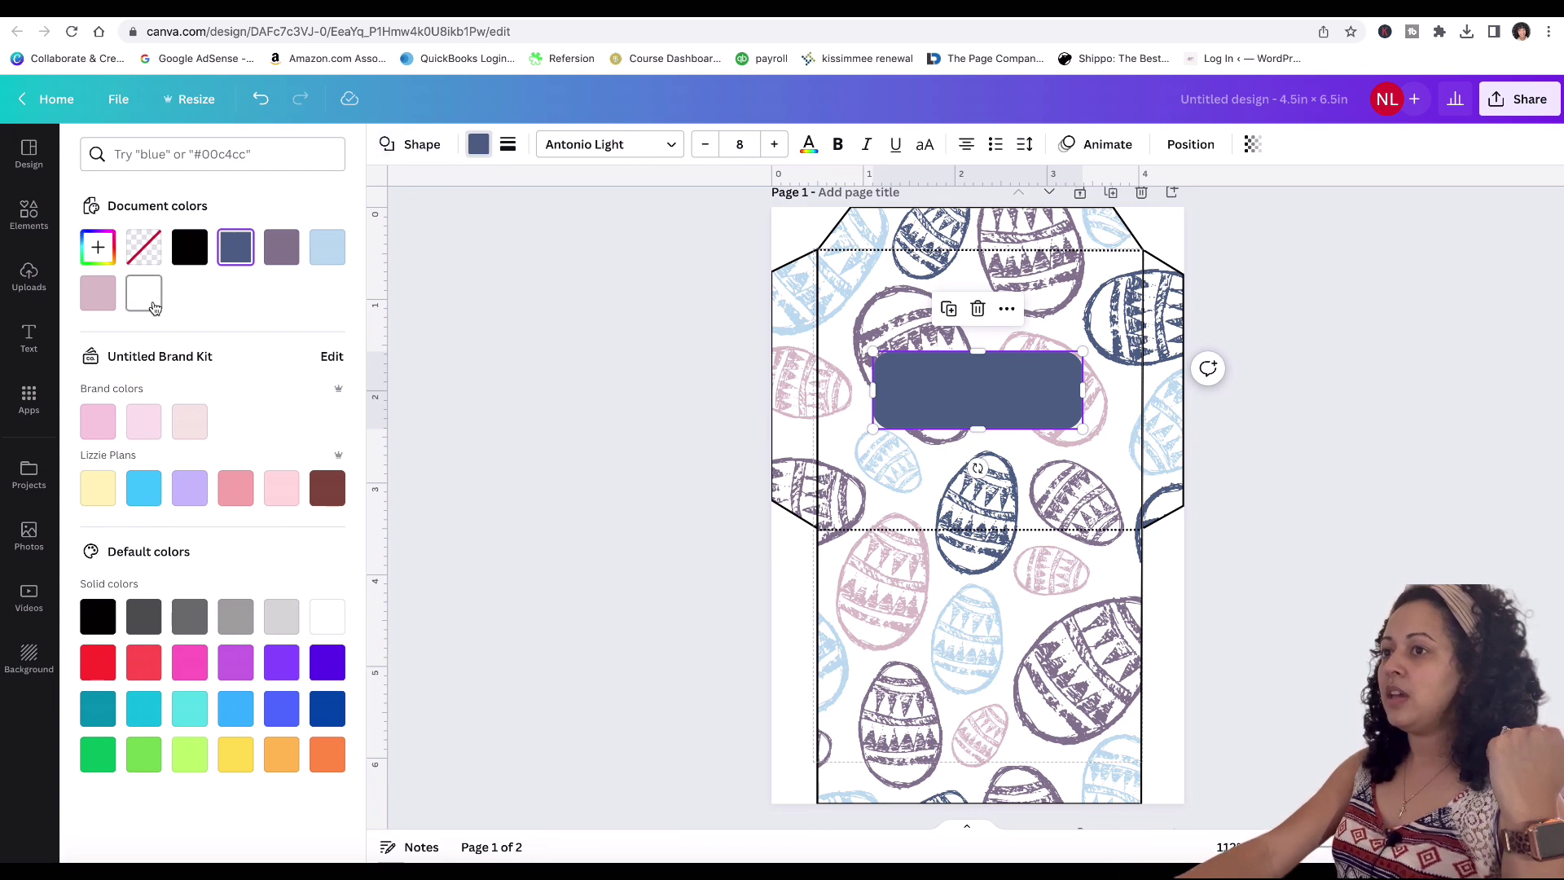
click(155, 304)
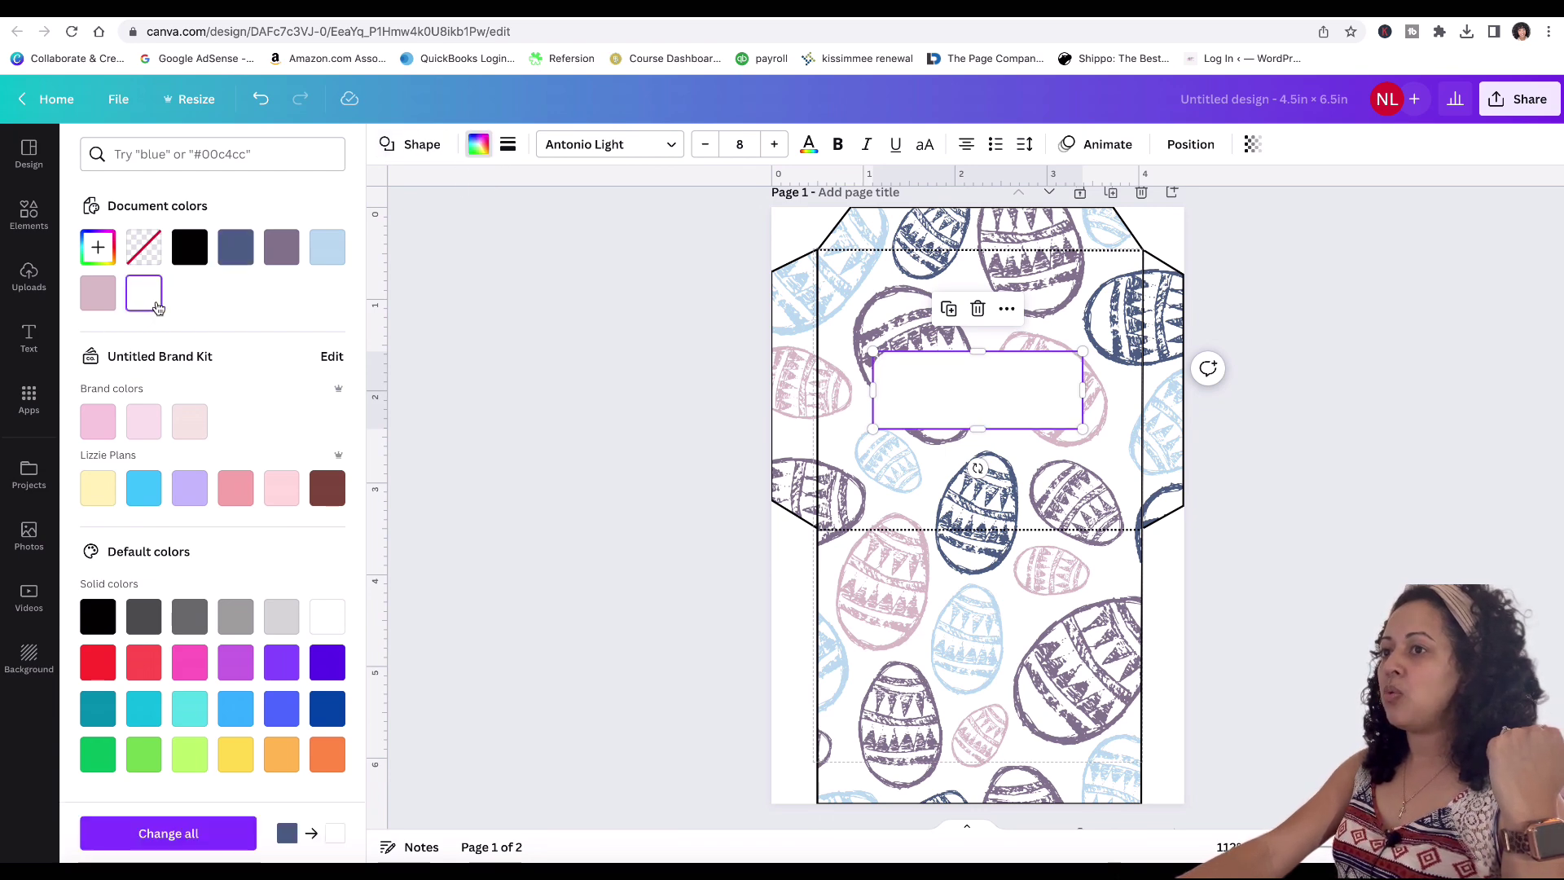
click(465, 338)
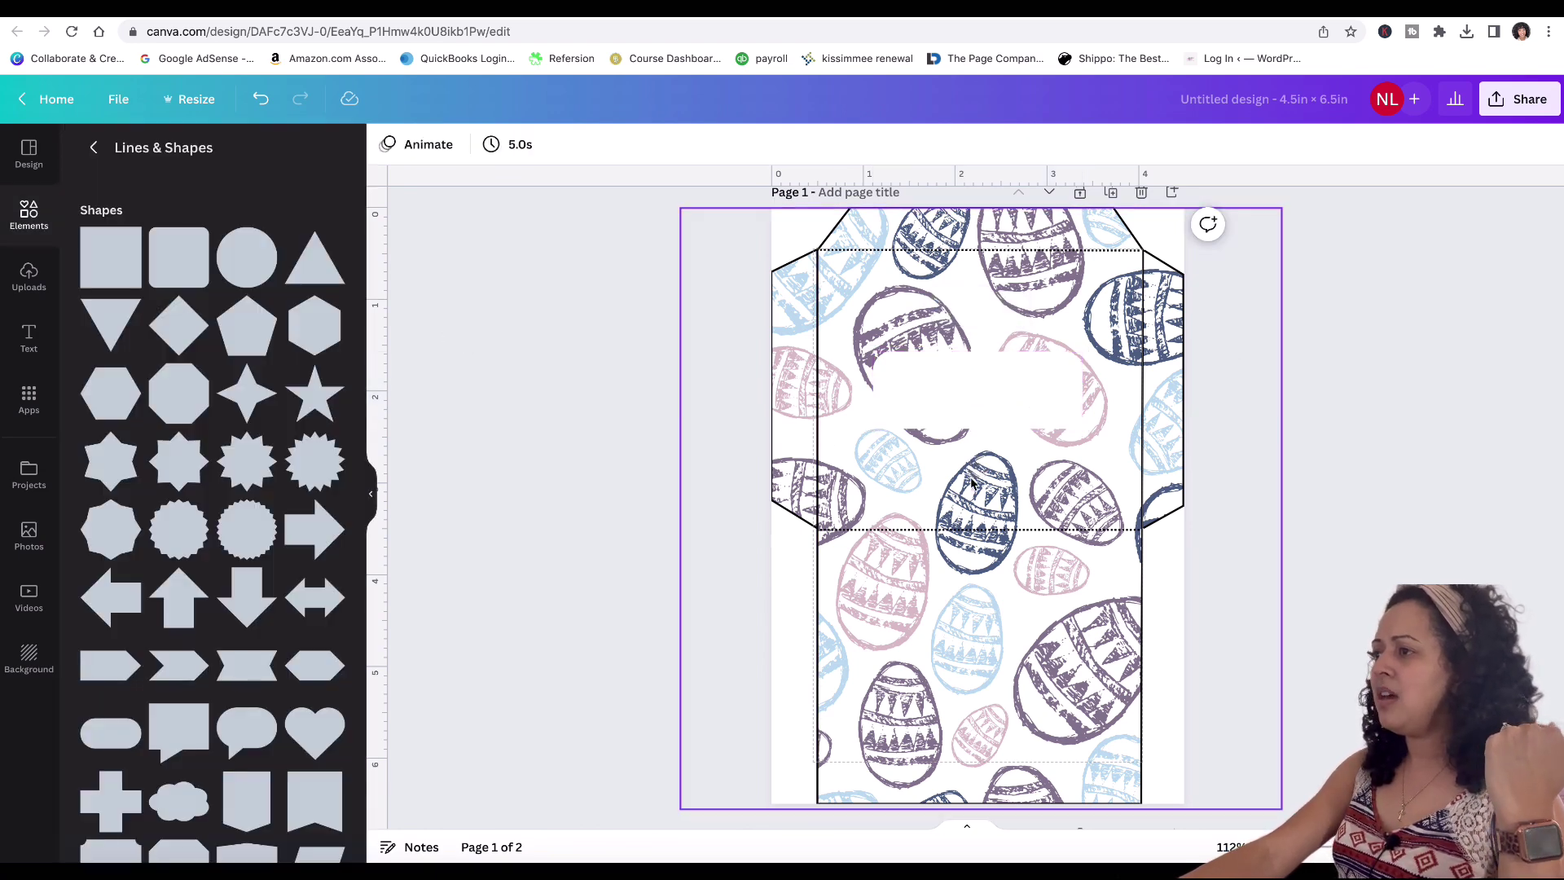
Step: Try solid, dotted and dashed border styles on the white label
click(988, 395)
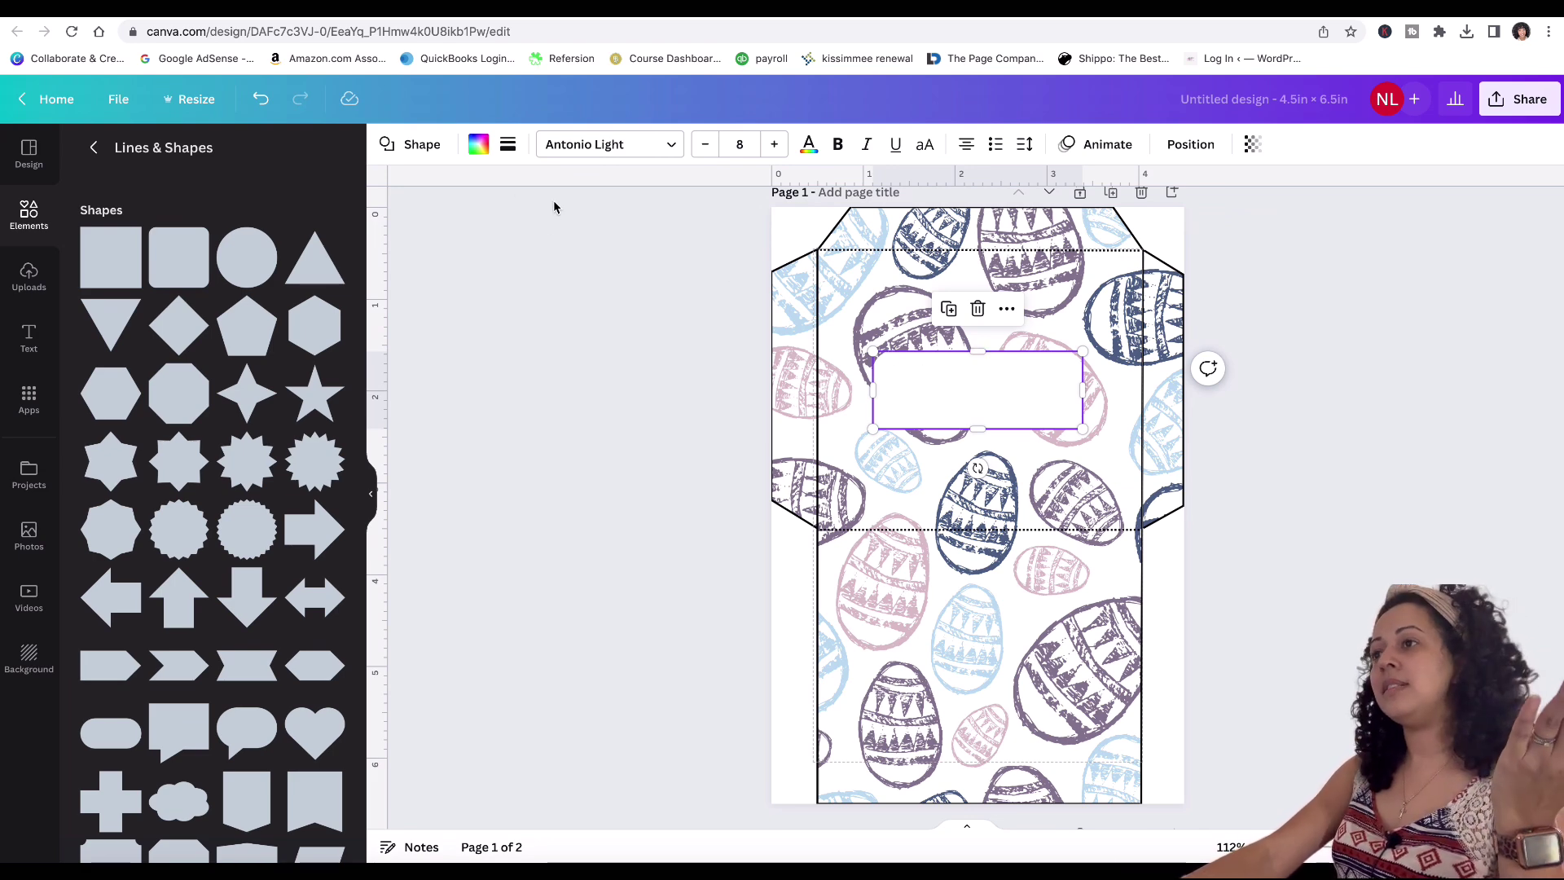
click(508, 147)
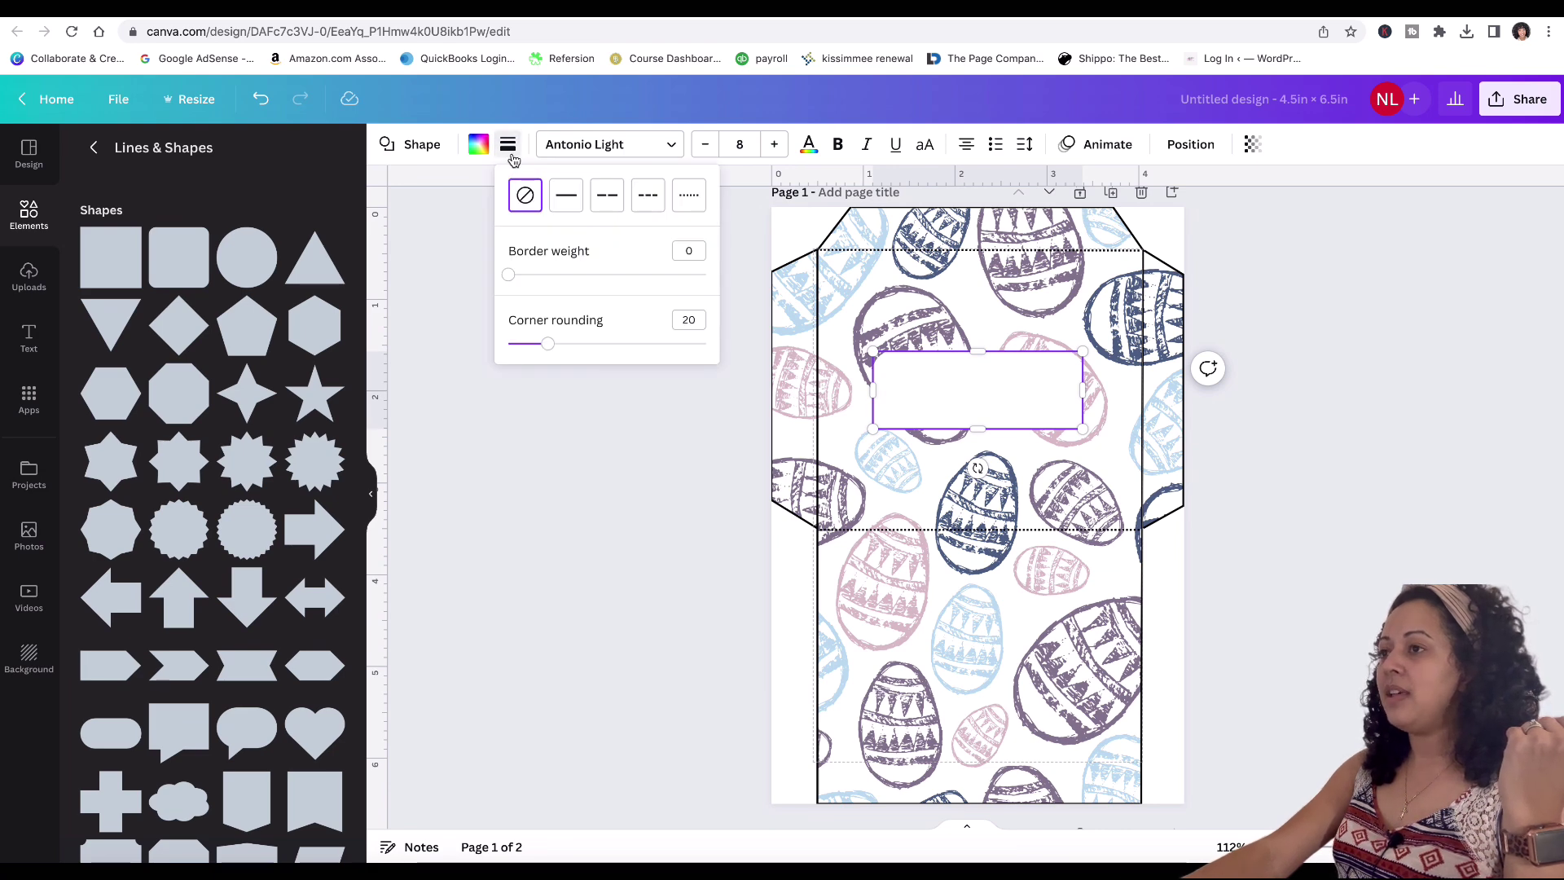
click(567, 197)
click(689, 200)
click(649, 203)
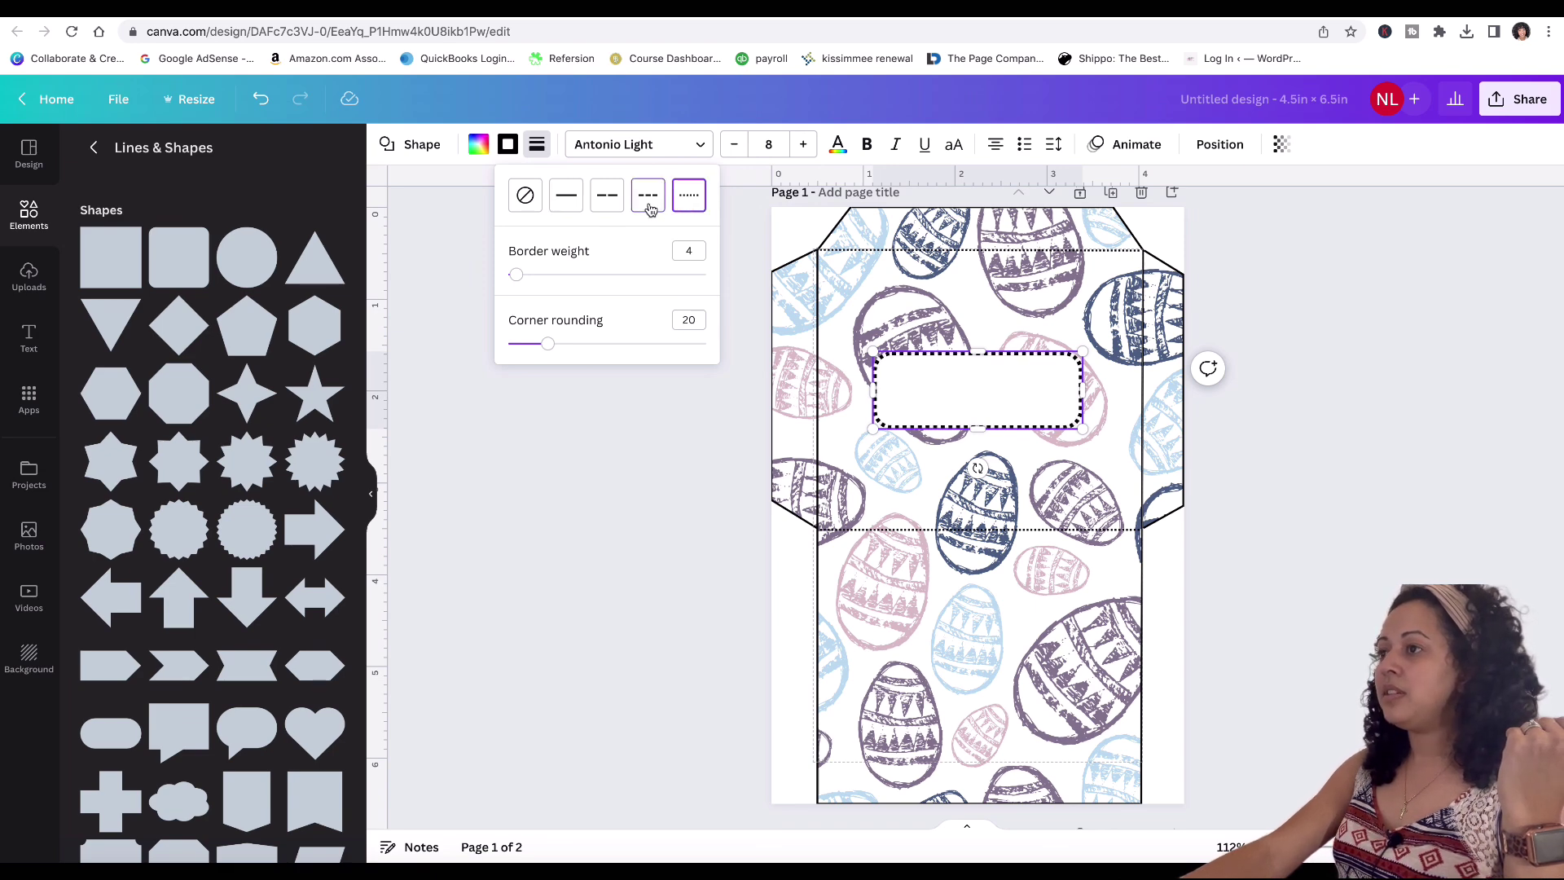
click(607, 199)
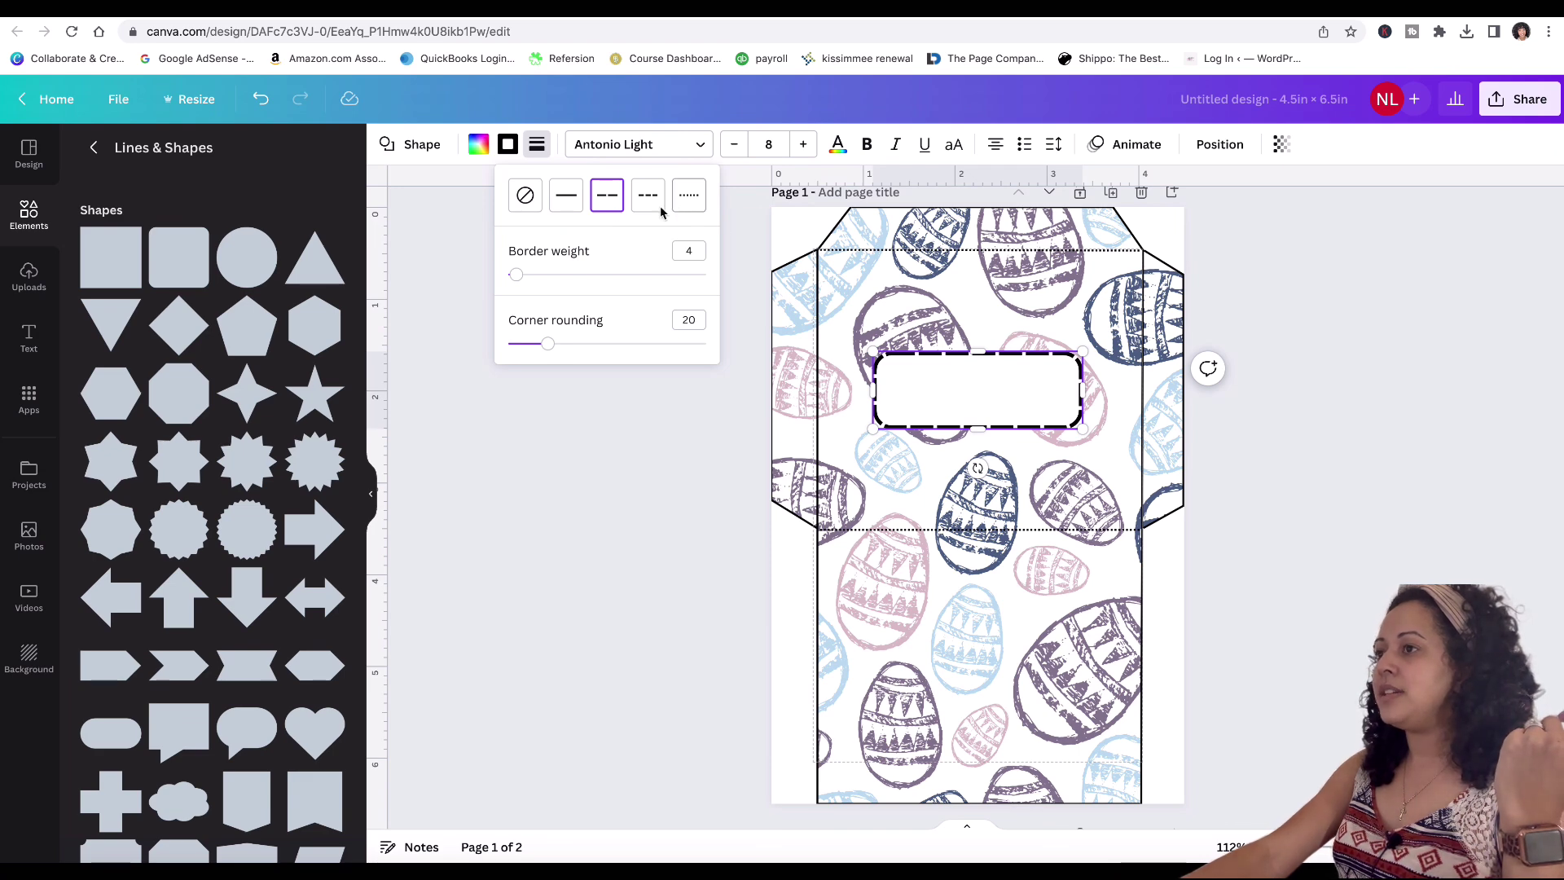
click(579, 207)
click(652, 199)
click(718, 523)
click(718, 523)
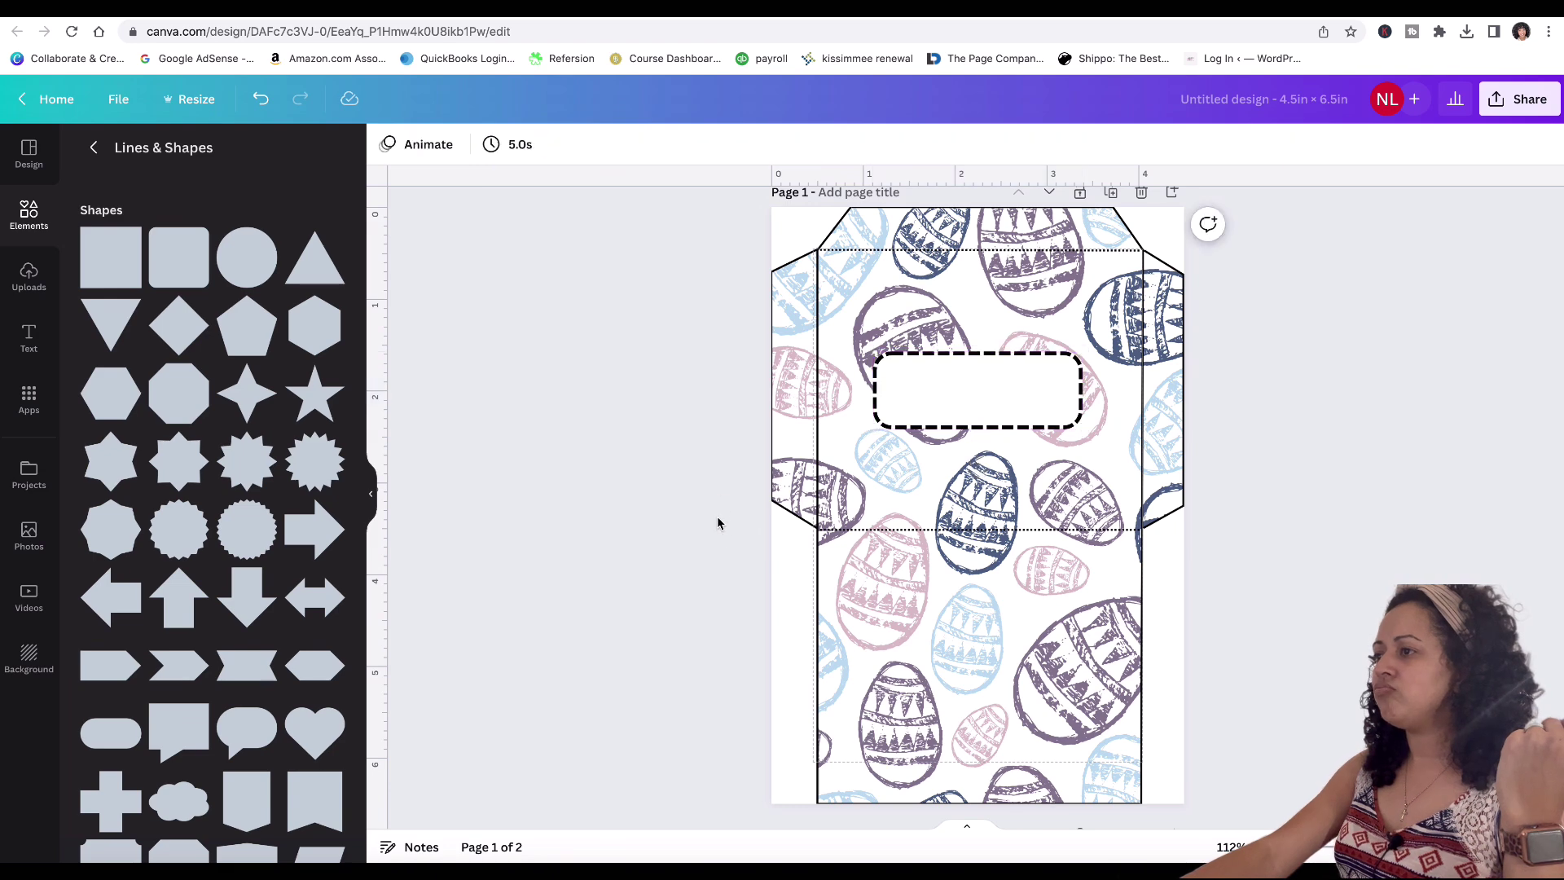
Step: Give the white label a solid black border with a weight of 3
click(1031, 384)
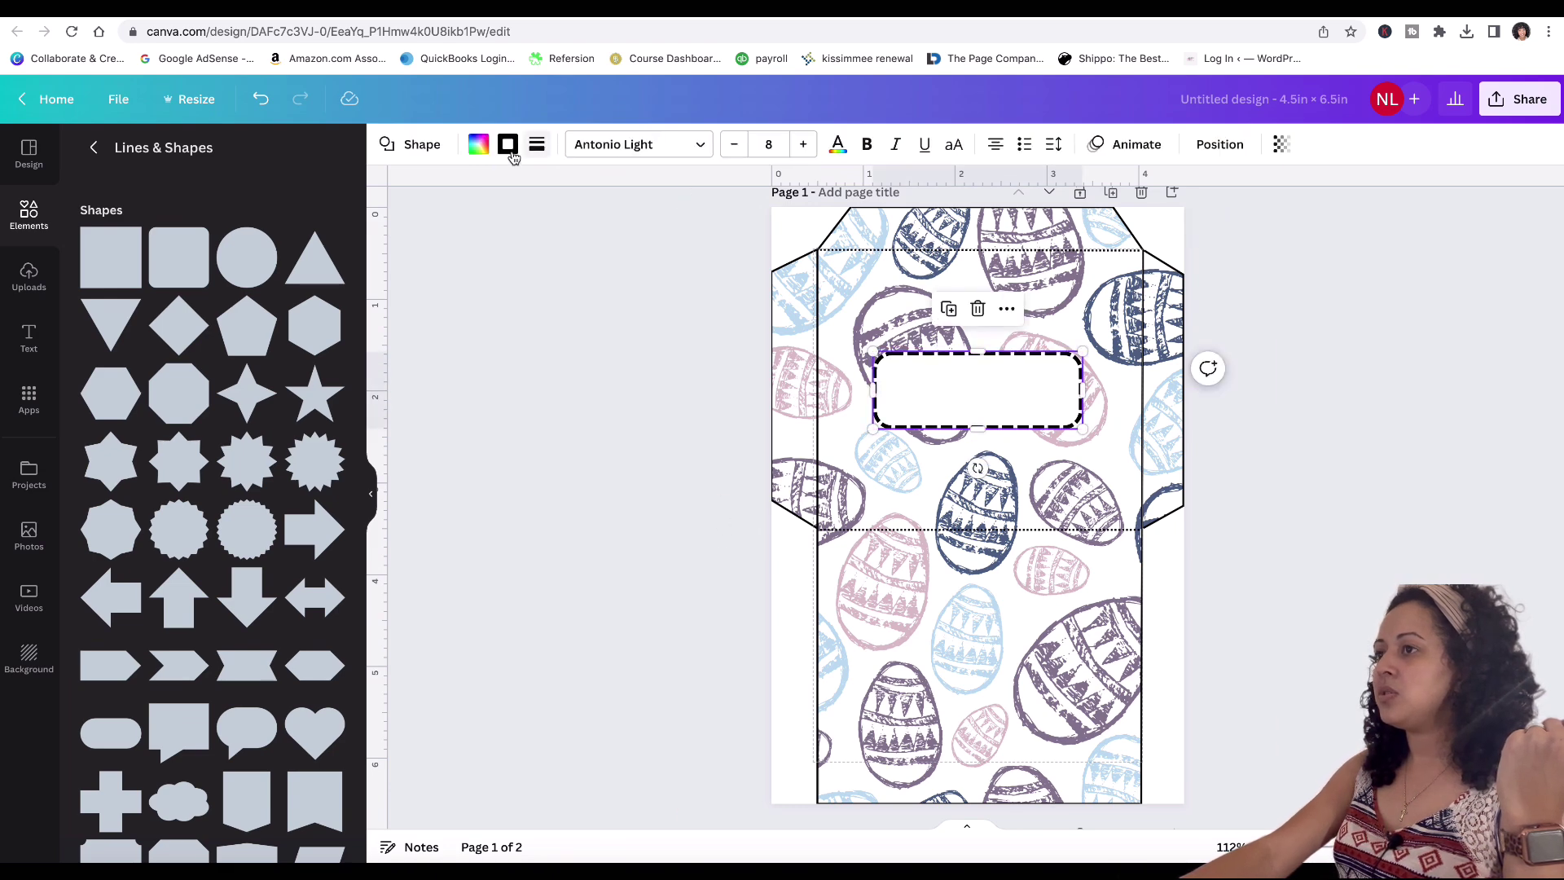
click(537, 144)
click(595, 195)
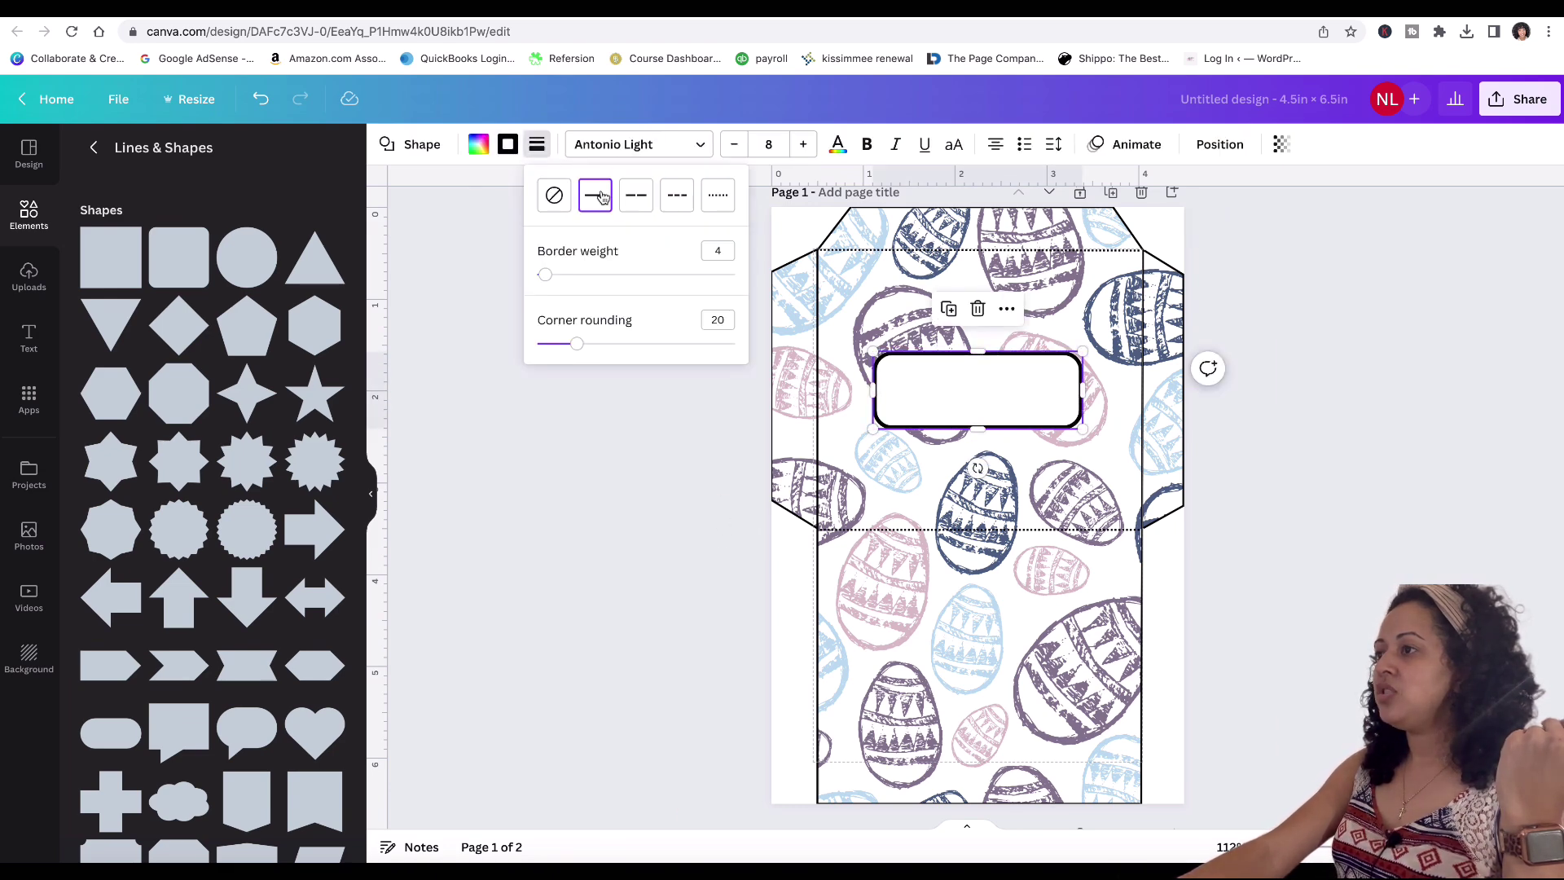
drag(710, 250, 746, 258)
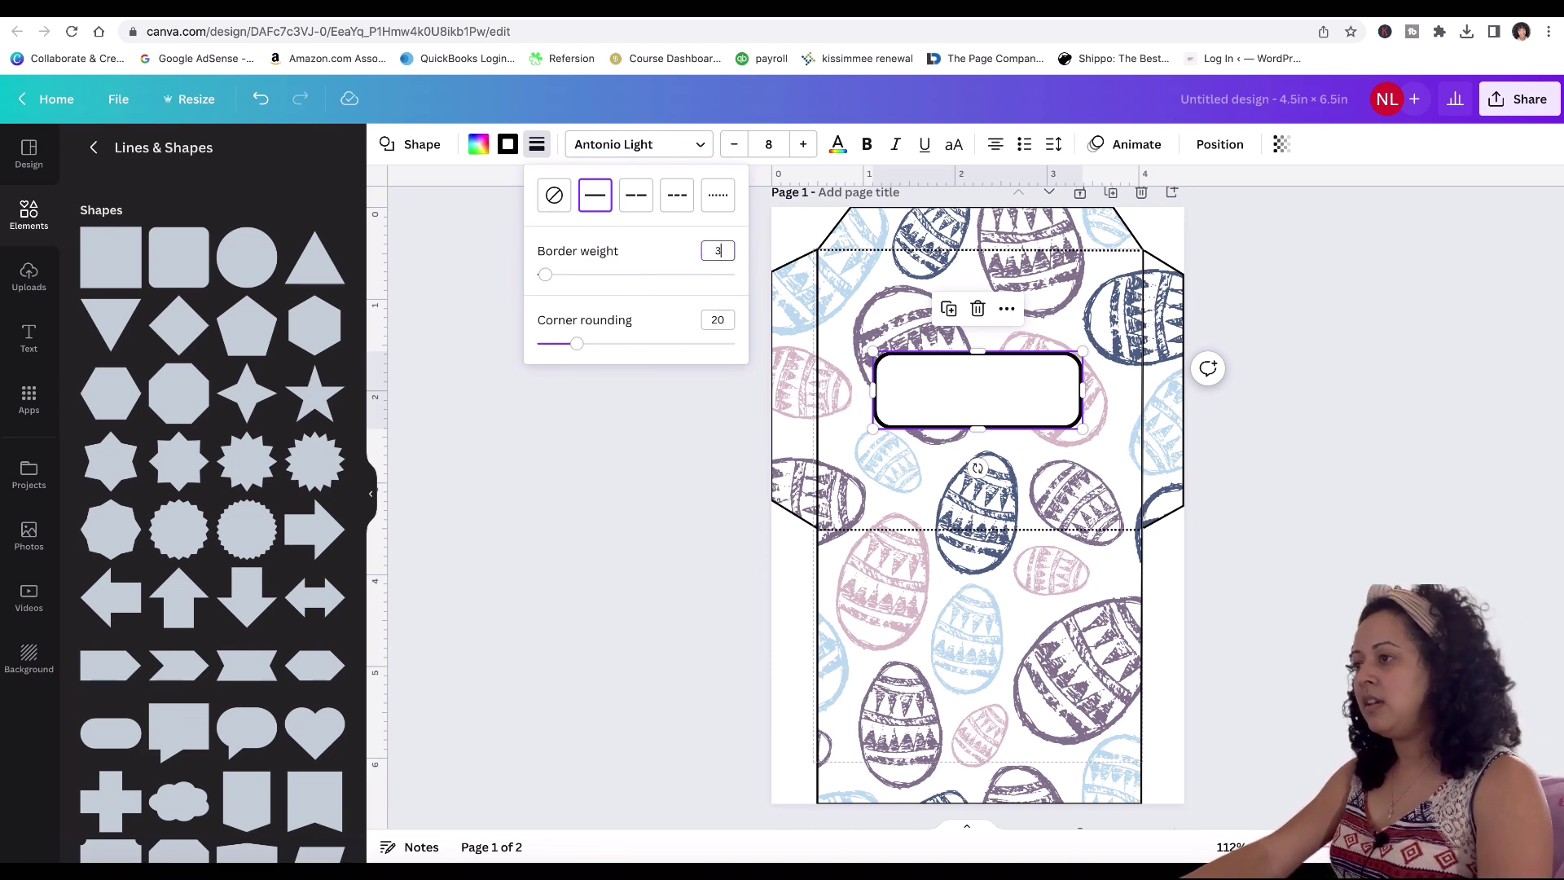
click(623, 512)
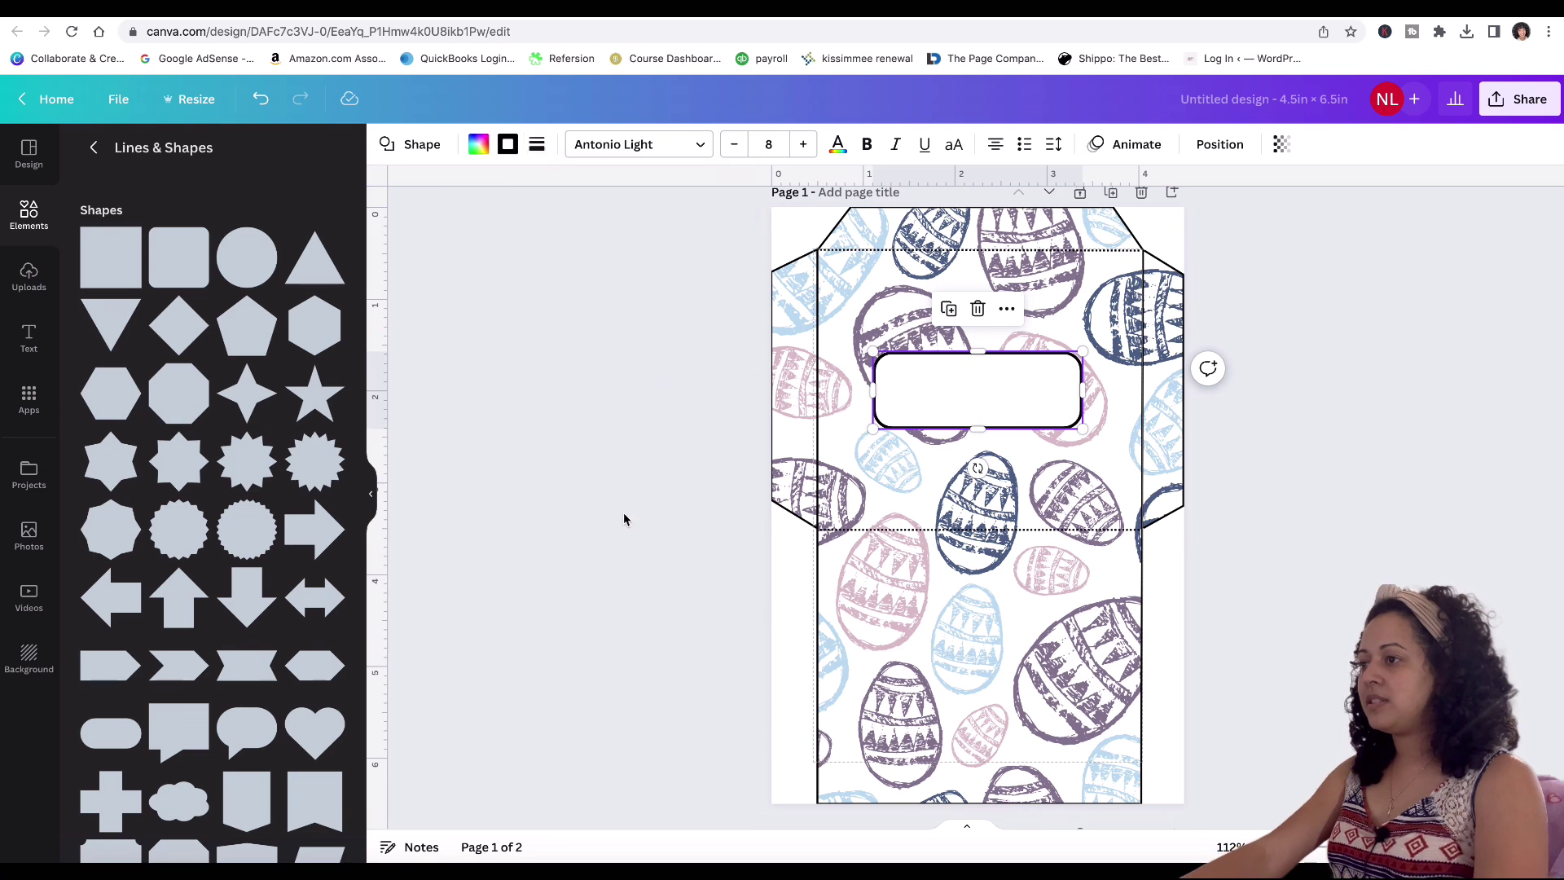
Step: Duplicate the bordered label, flatten the copy into a thin strip about 0.3 in high and place it on the top flap
scroll(1420, 342, up, 1)
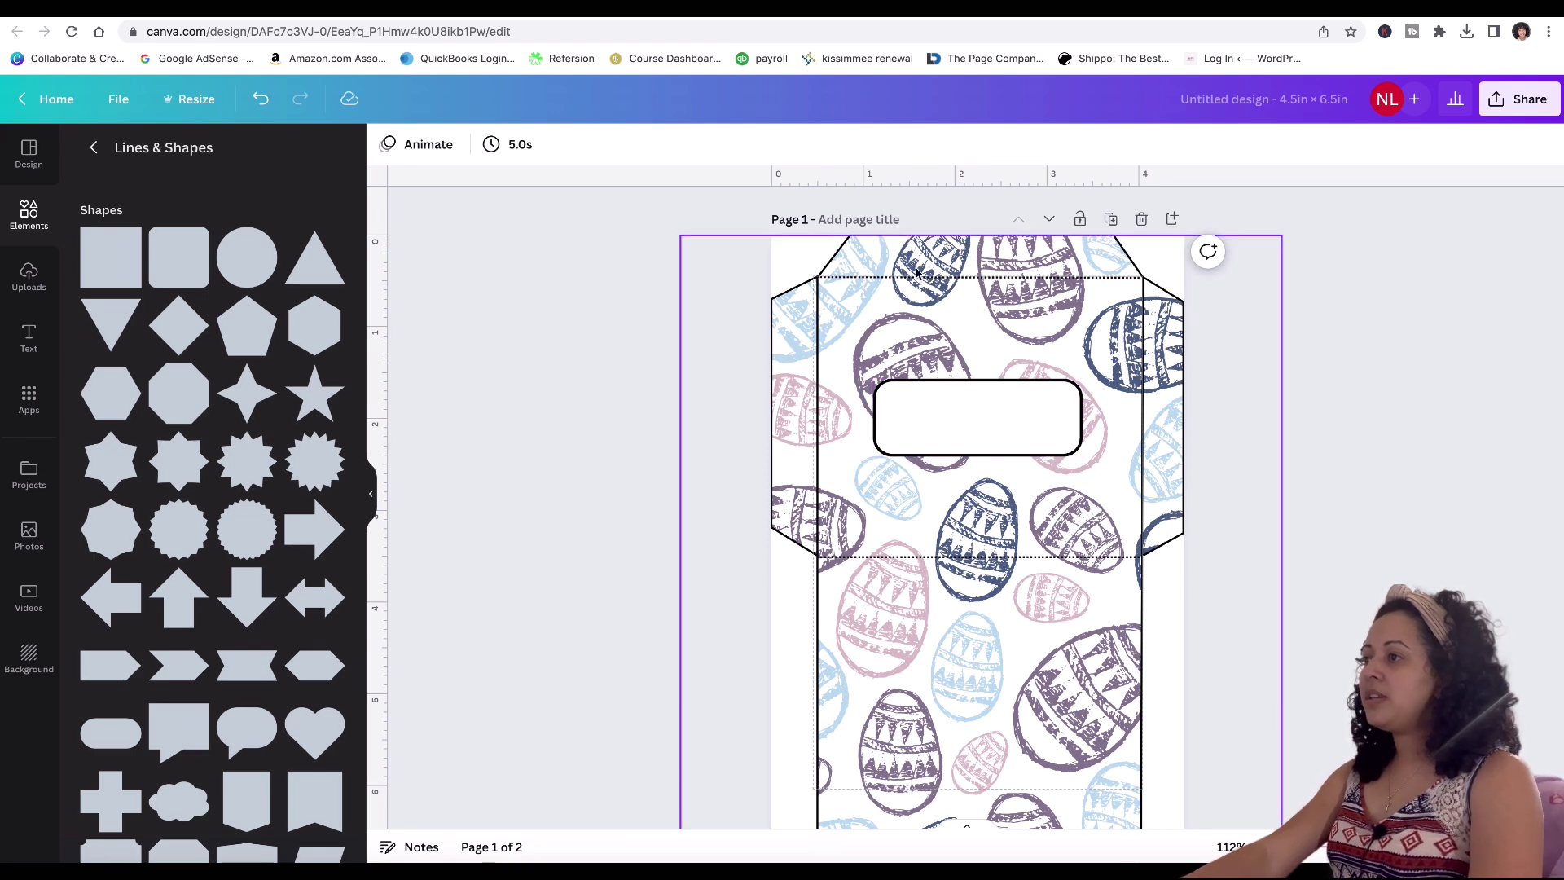
click(992, 417)
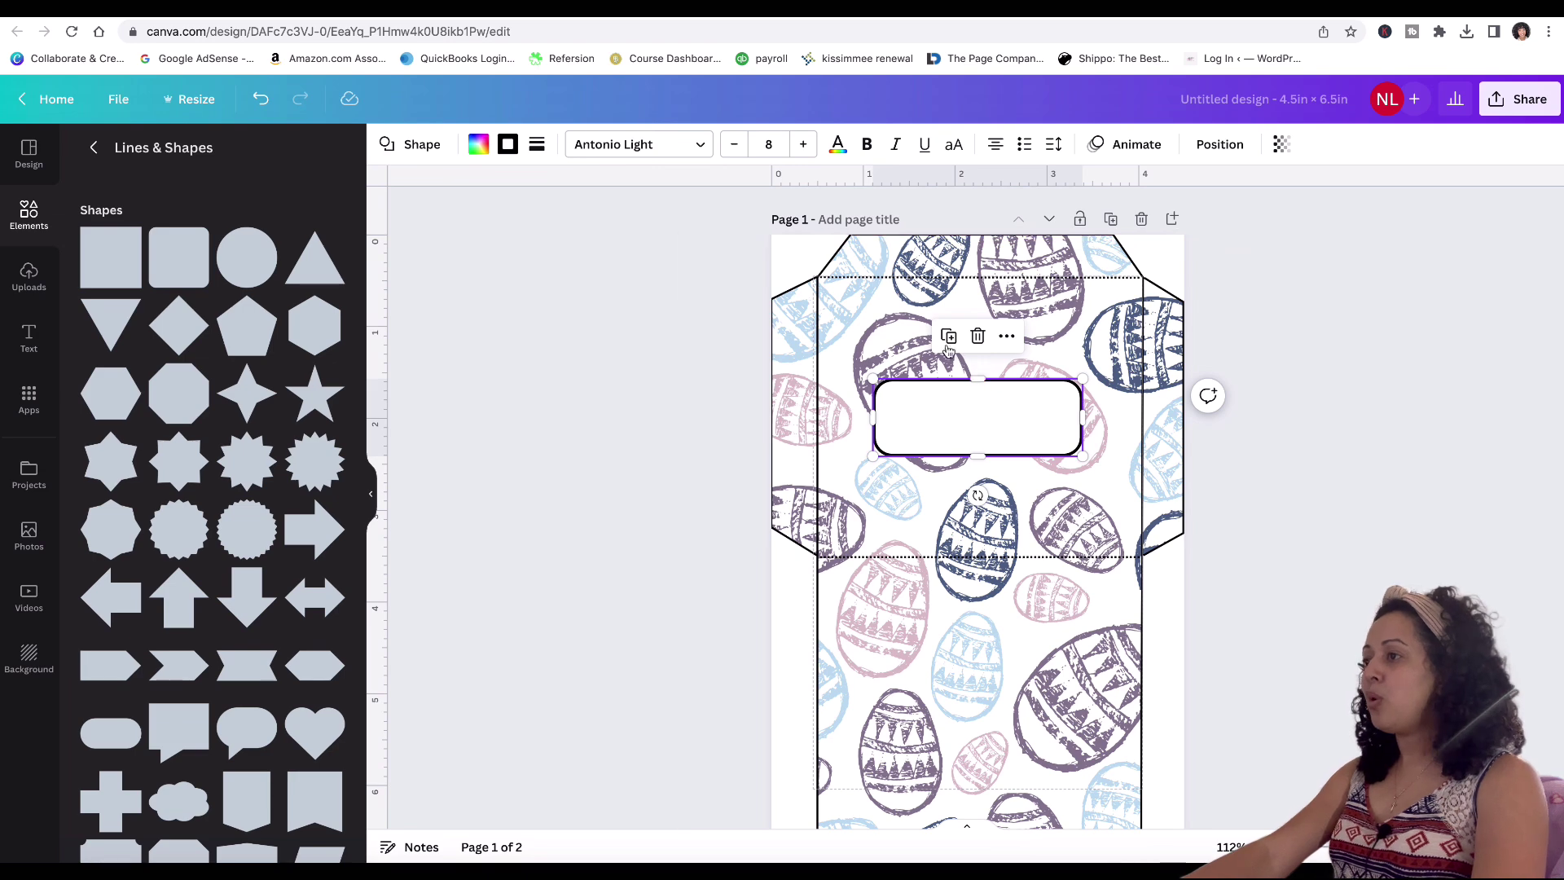
key(ctrl+d)
drag(998, 457, 975, 245)
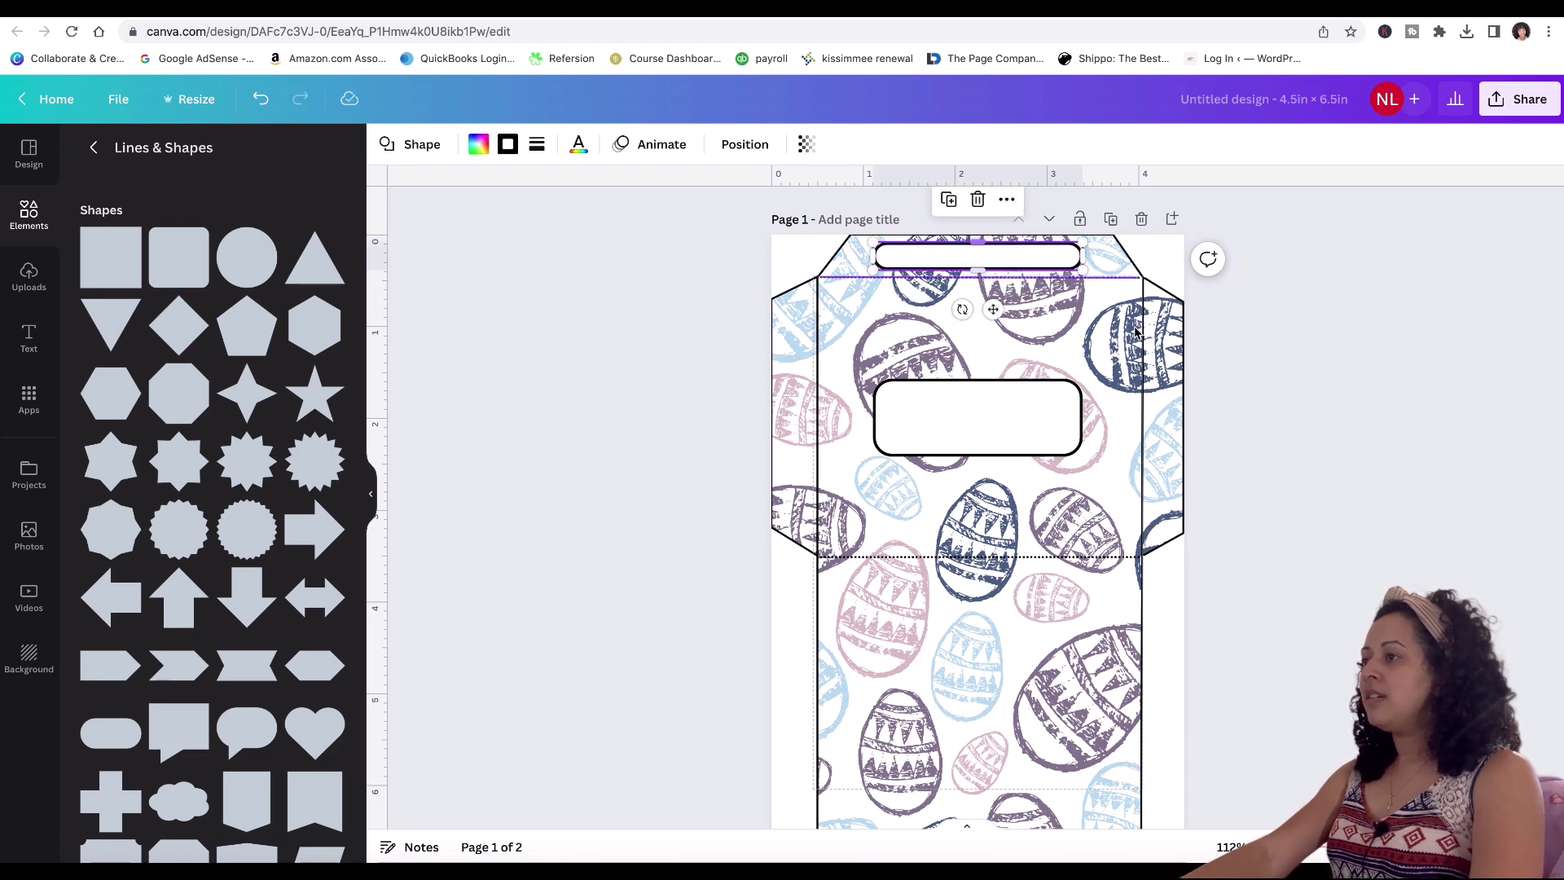
click(1332, 421)
Step: Add a square shape to page 2 and place it in the envelope's lower panel
scroll(1334, 422, down, 1)
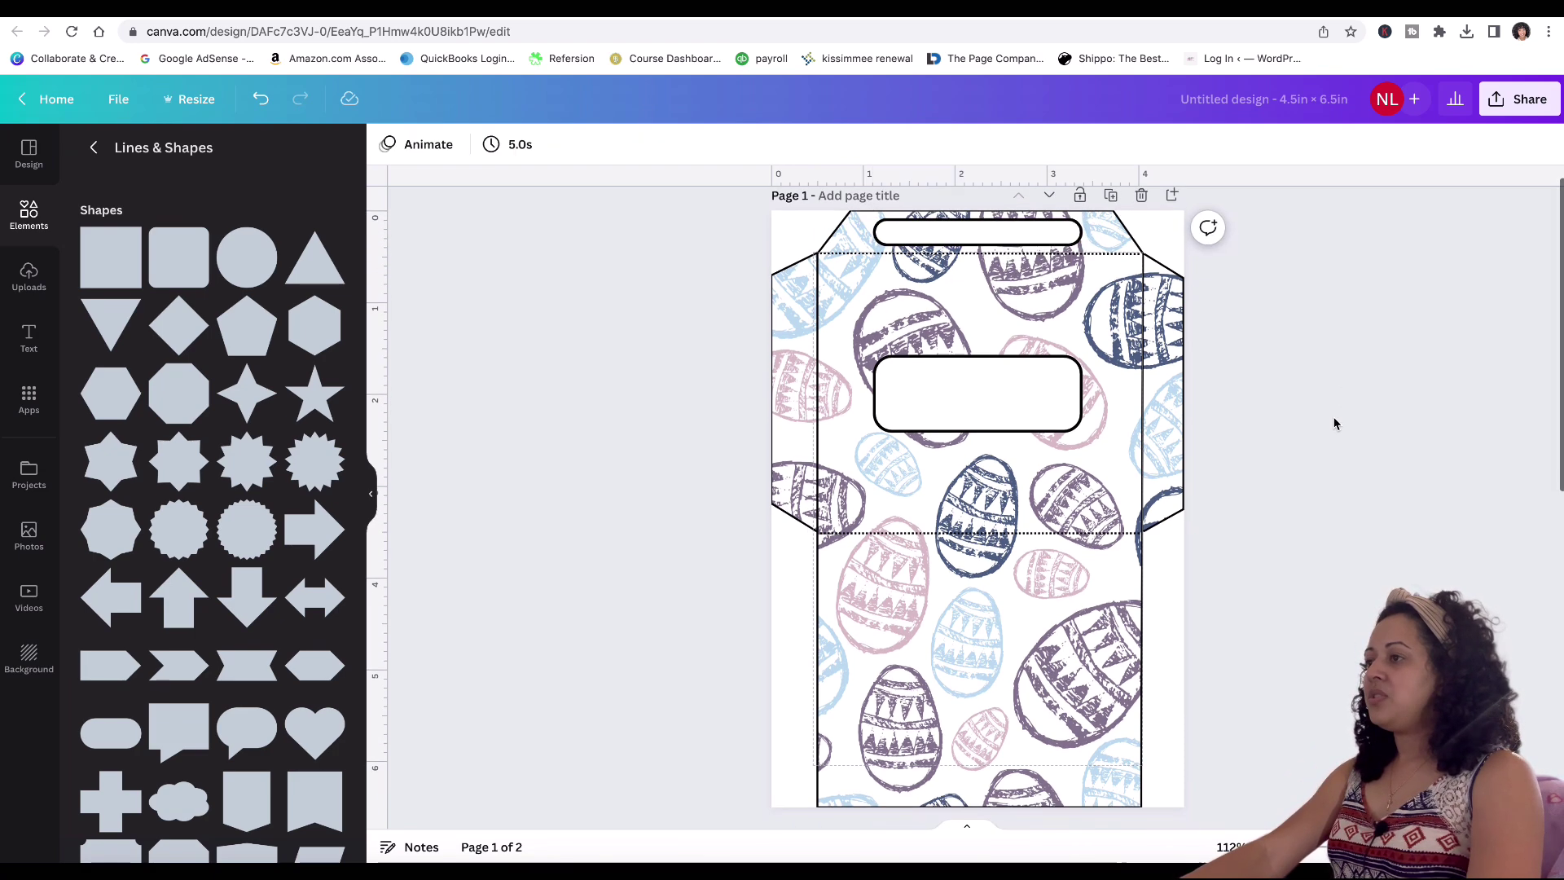
scroll(1333, 417, up, 1)
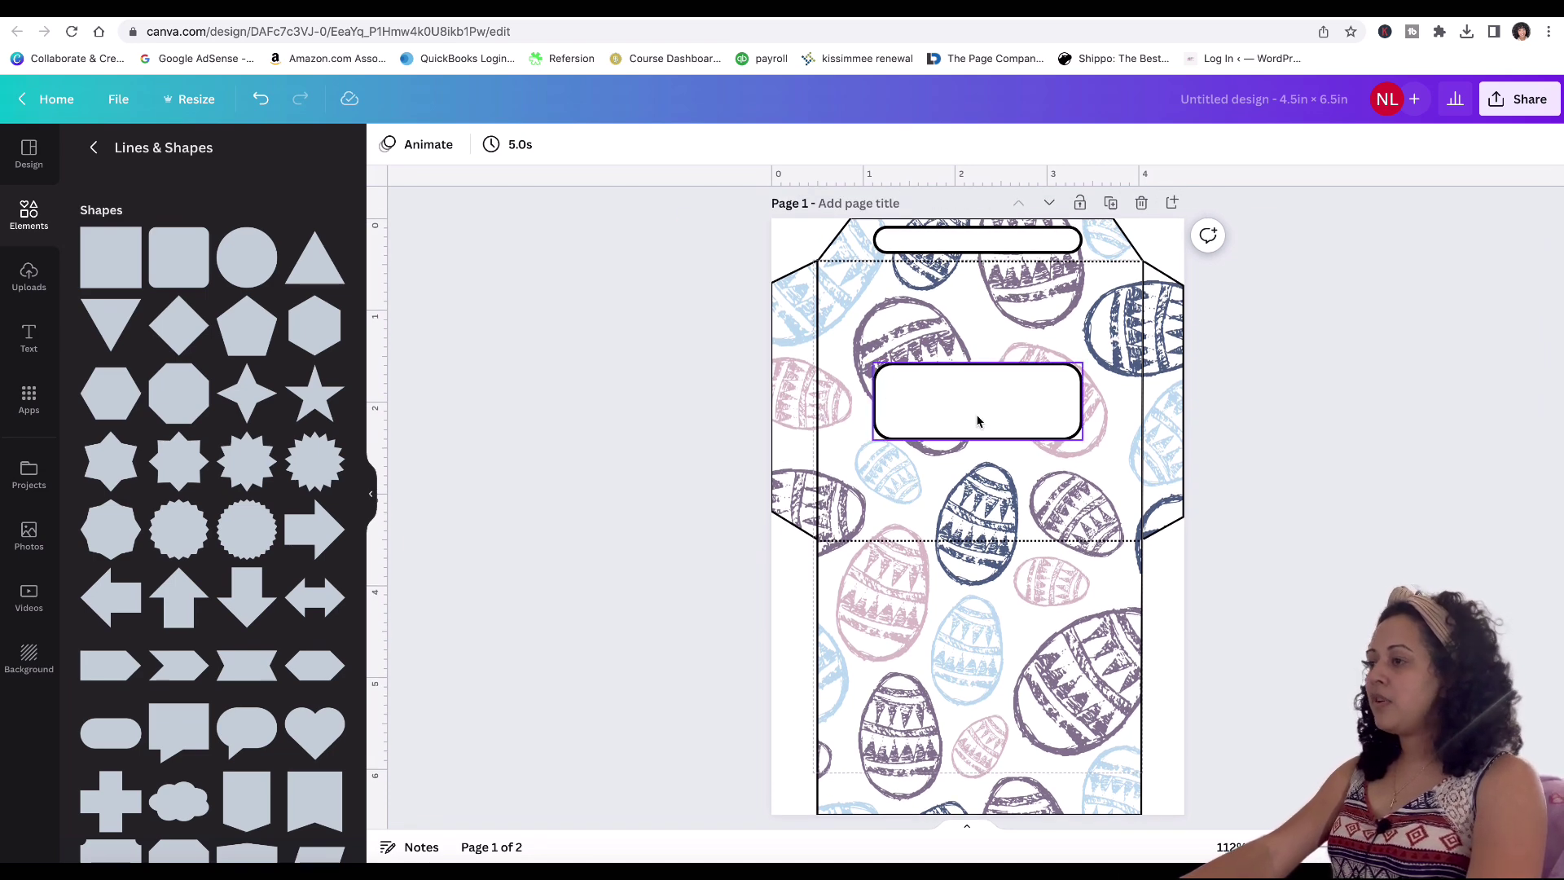
scroll(979, 421, down, 1)
scroll(978, 421, down, 4)
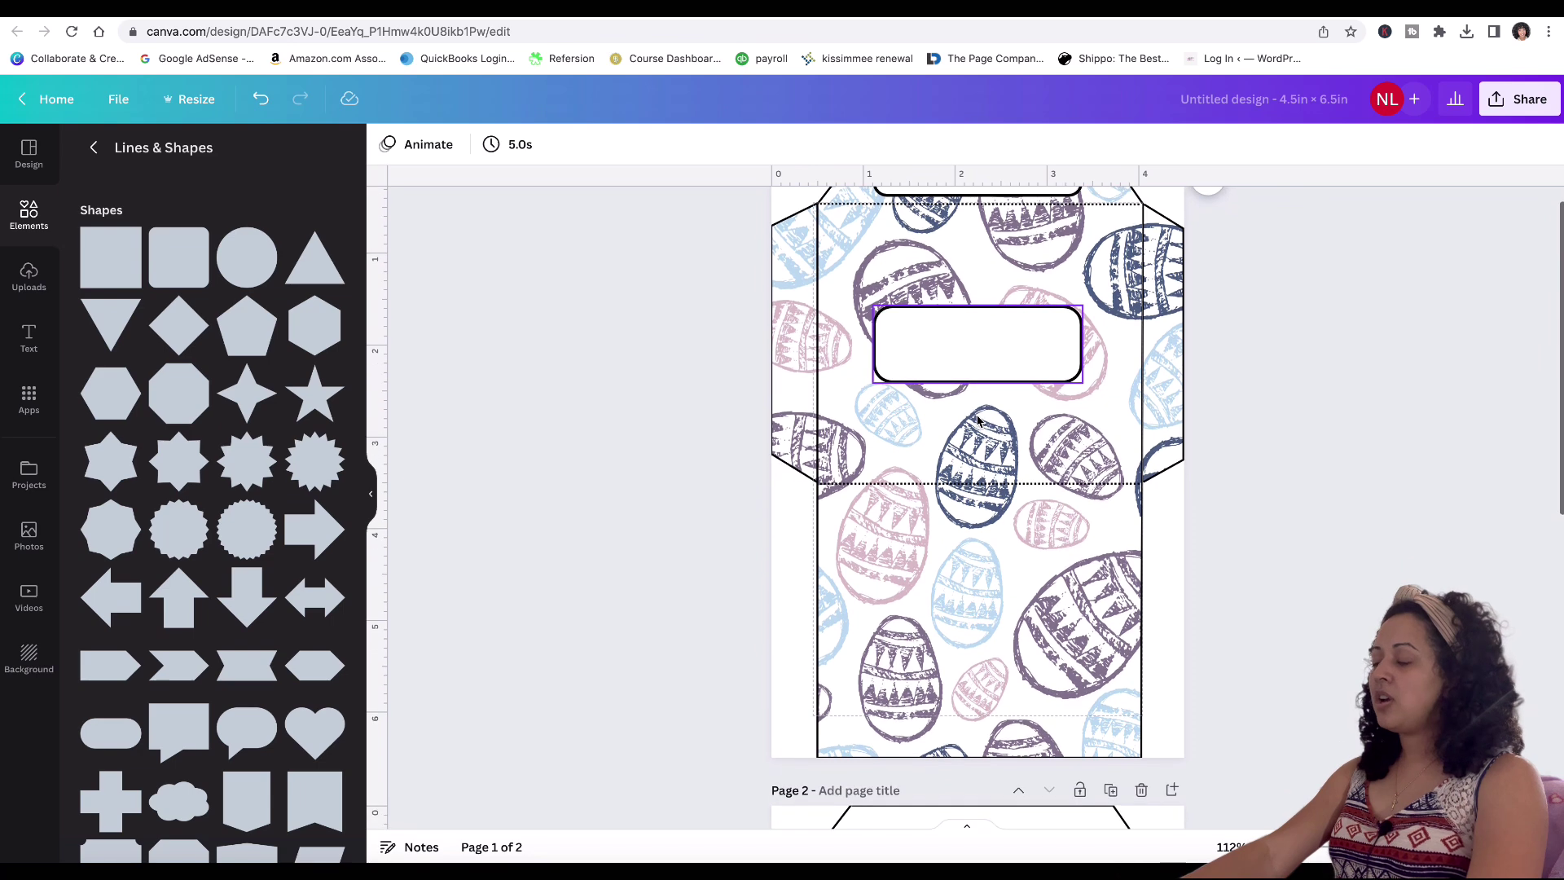
scroll(978, 421, down, 2)
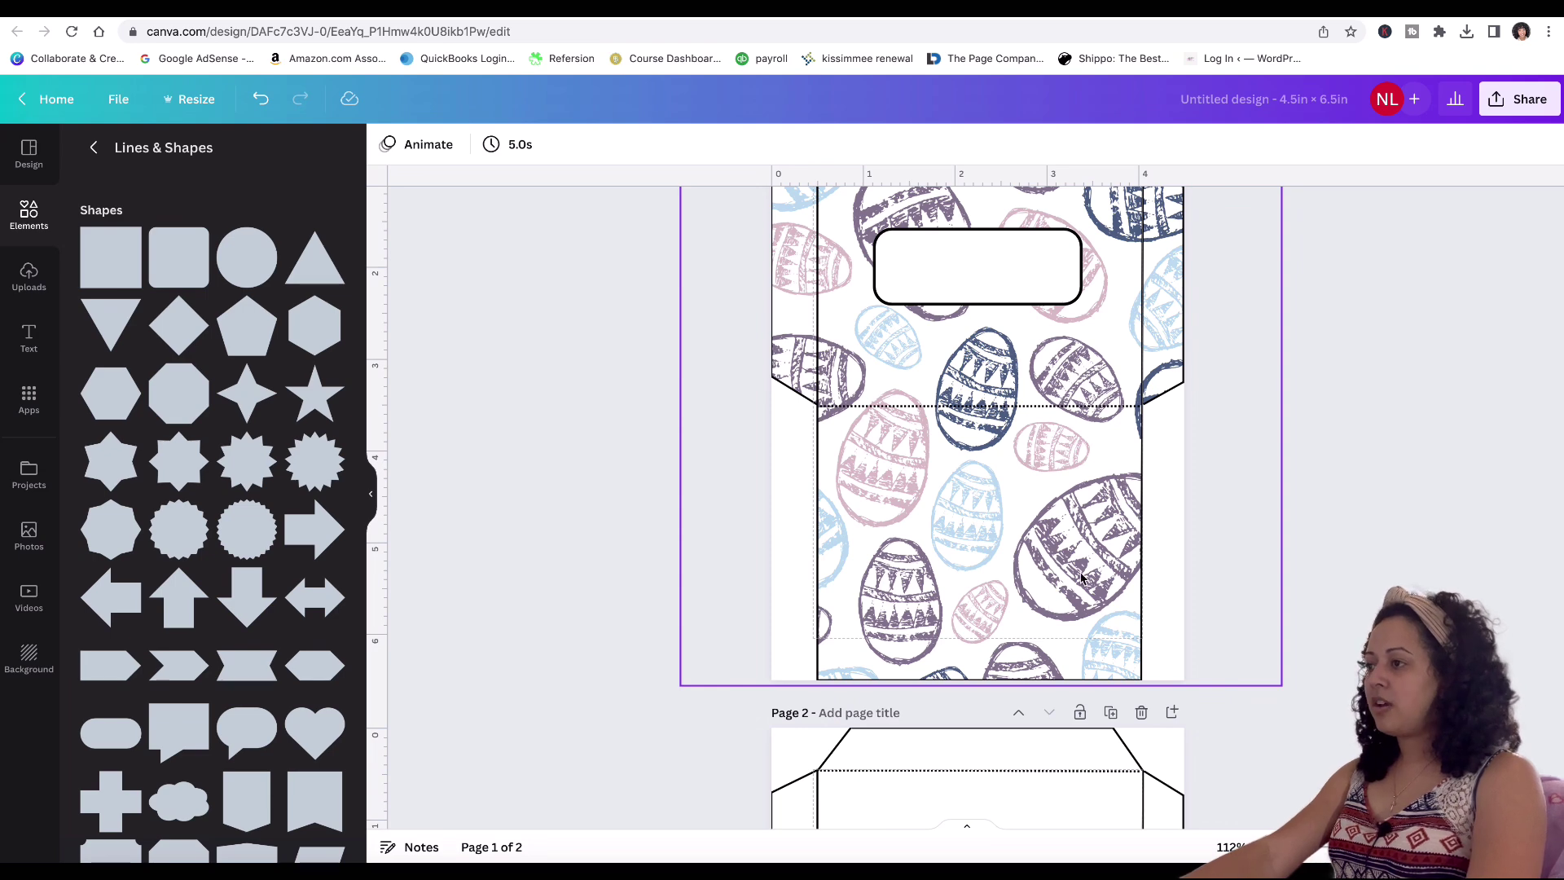
scroll(1346, 577, down, 10)
scroll(1347, 577, down, 10)
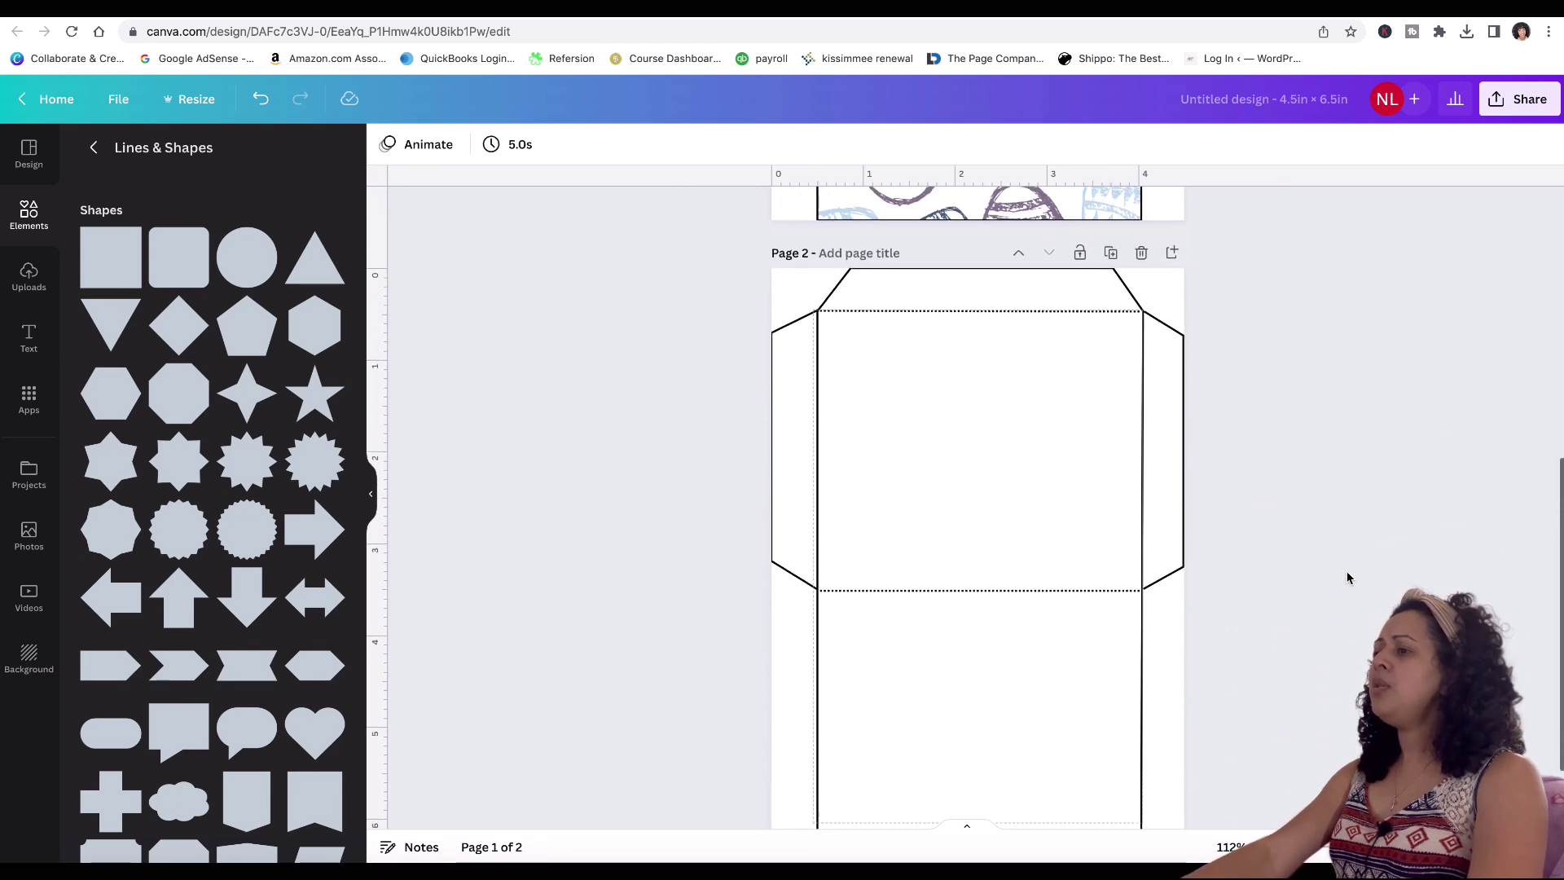
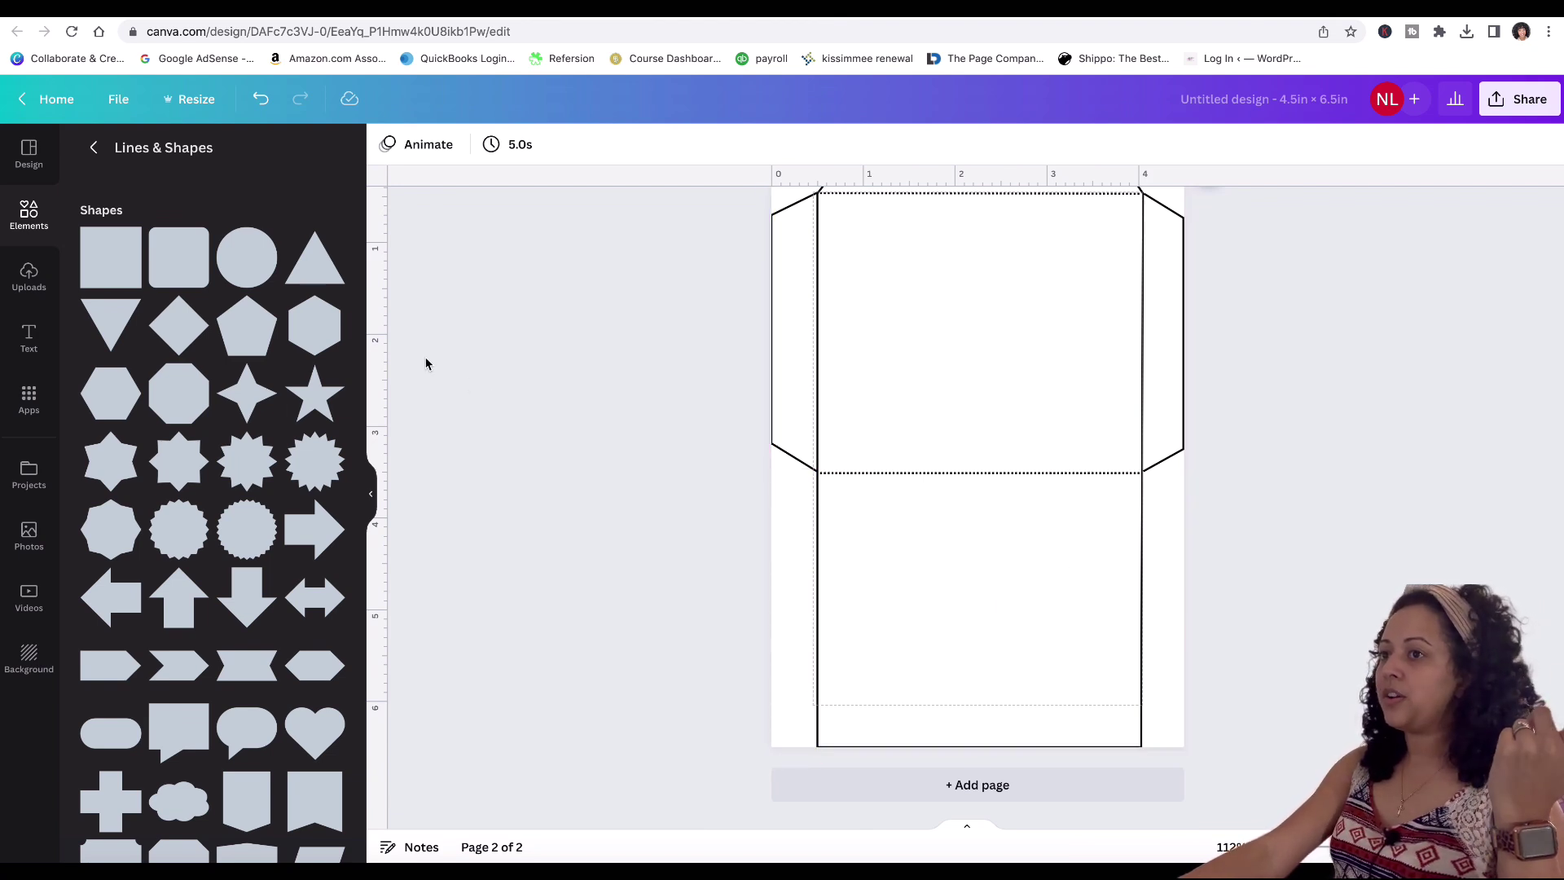
click(117, 265)
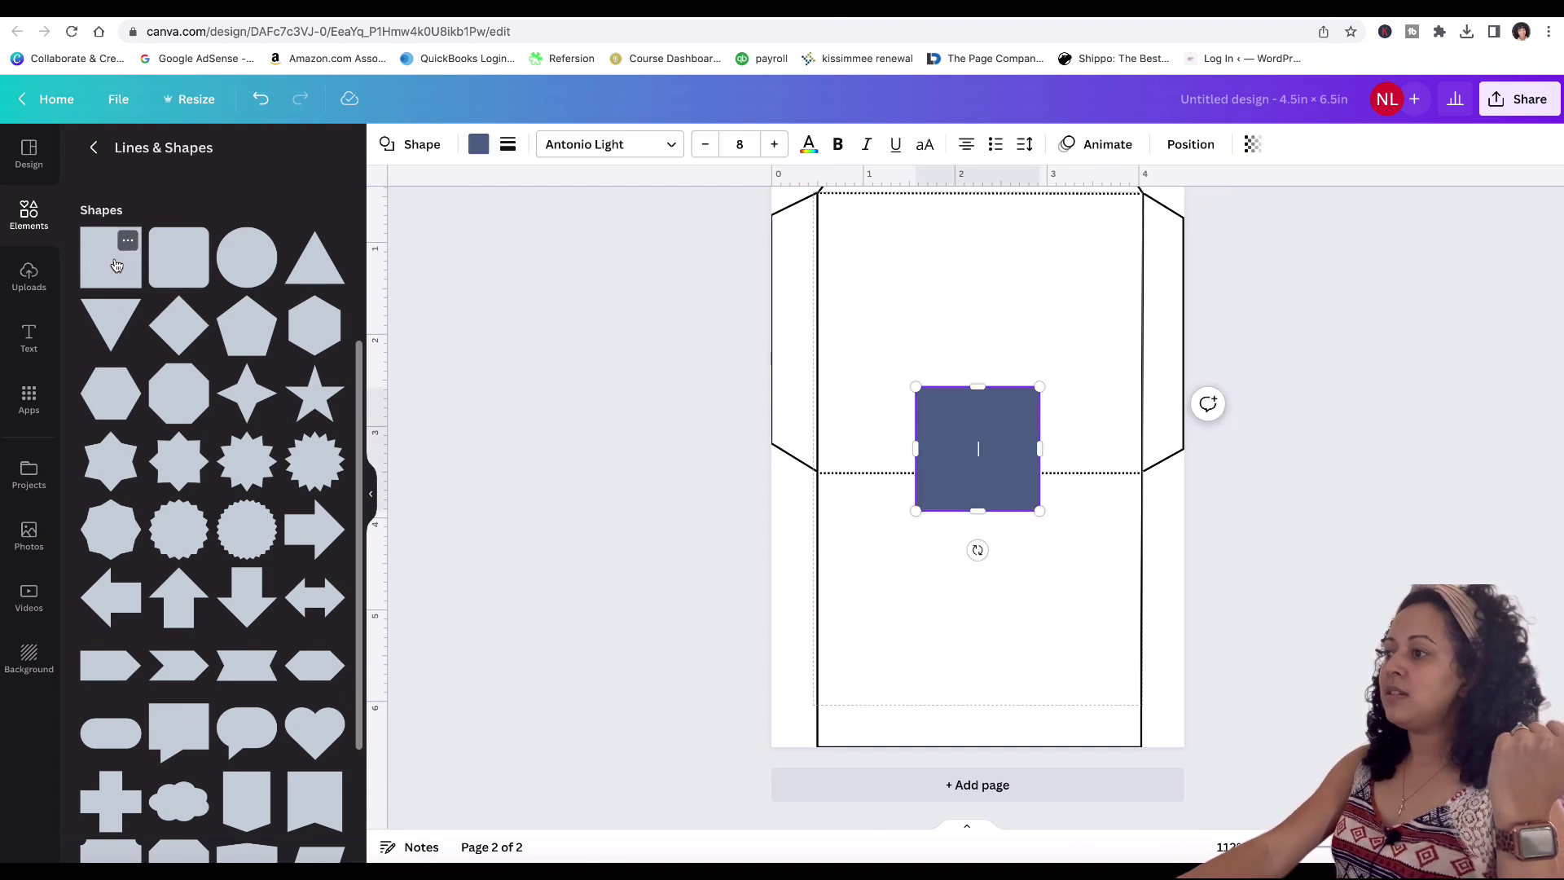
drag(1019, 404, 1004, 599)
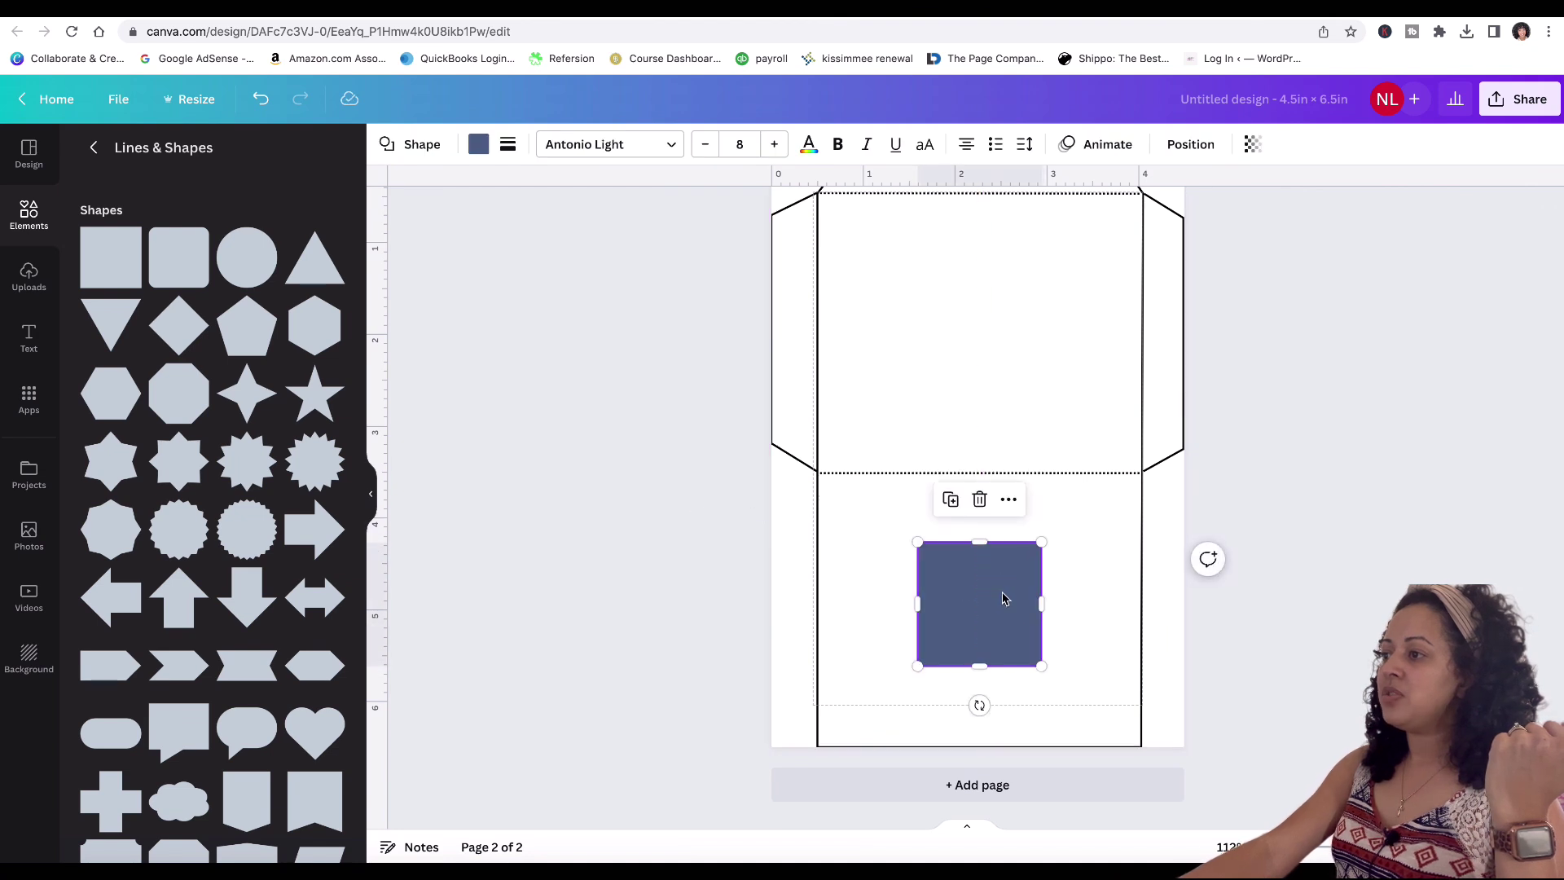
Step: Fill the square with white and give it a solid border with a weight of 2
click(479, 146)
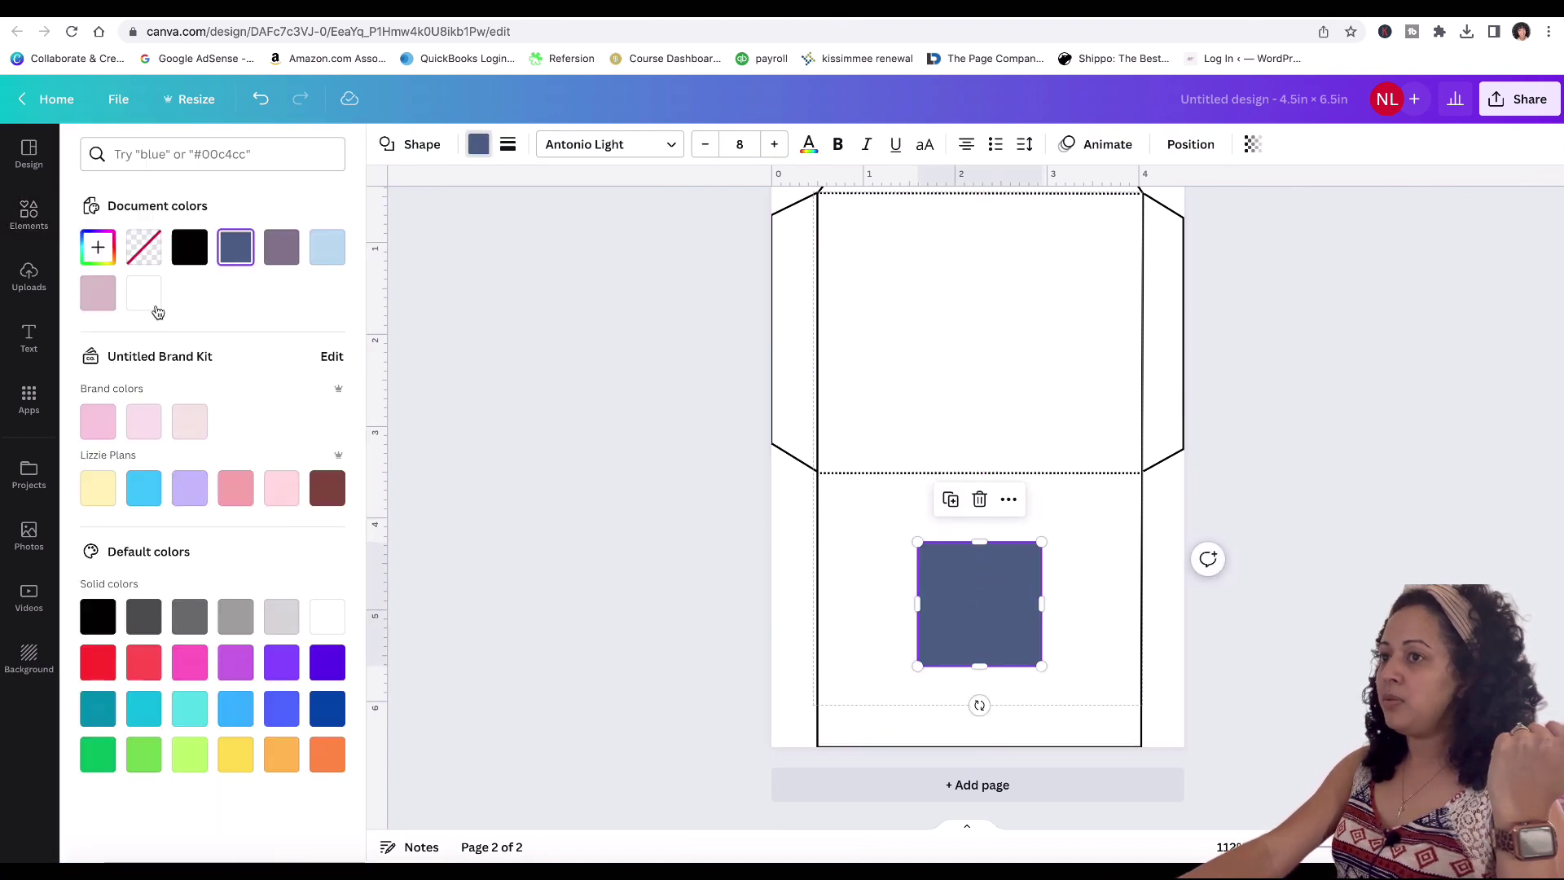
click(143, 293)
click(509, 147)
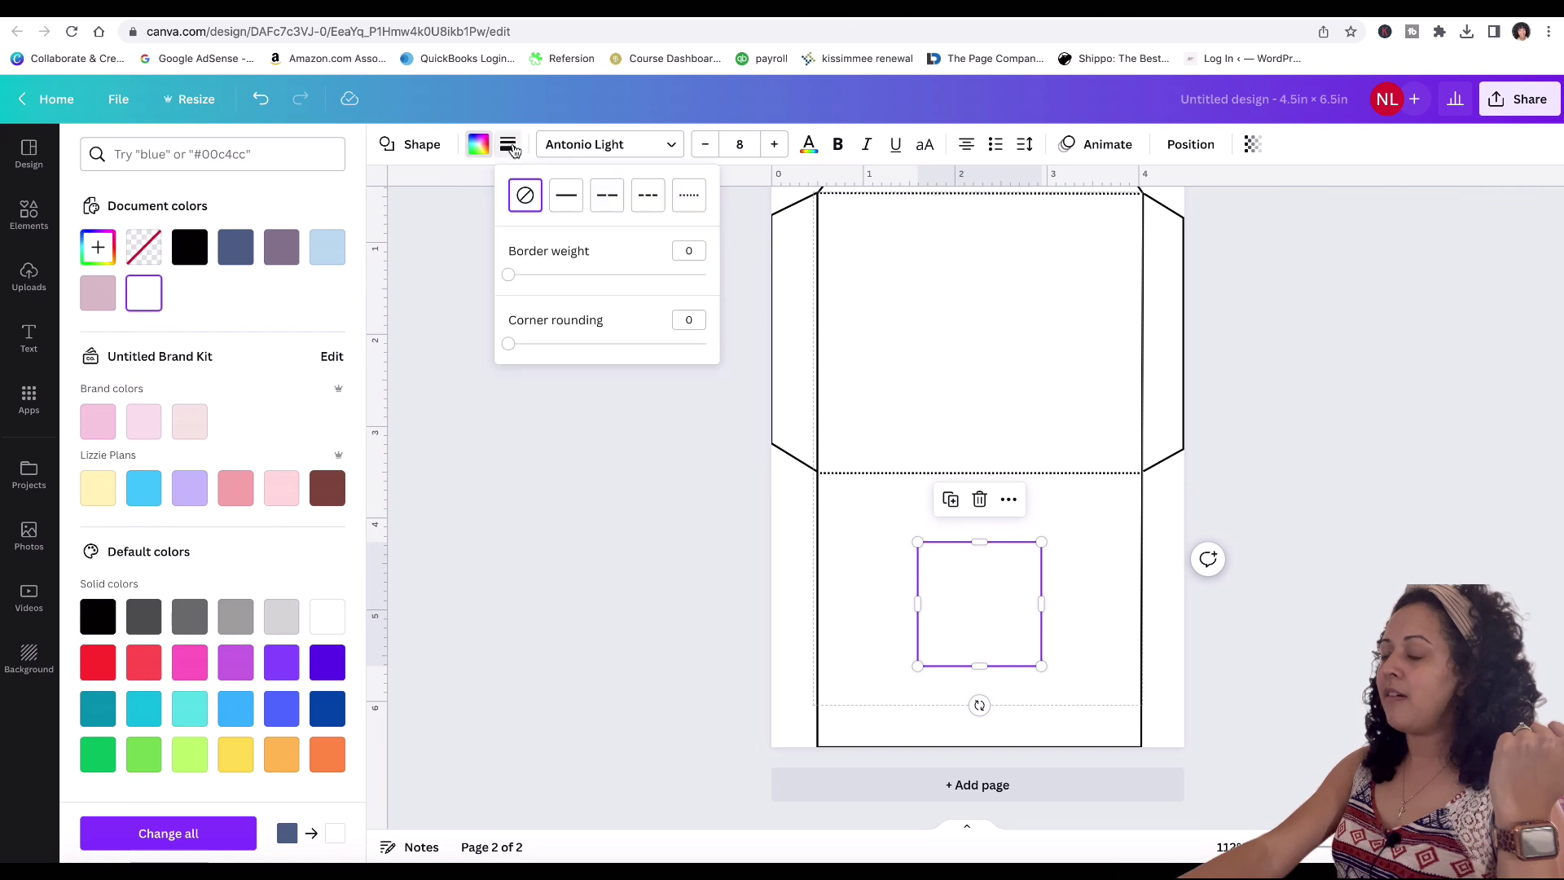
click(570, 199)
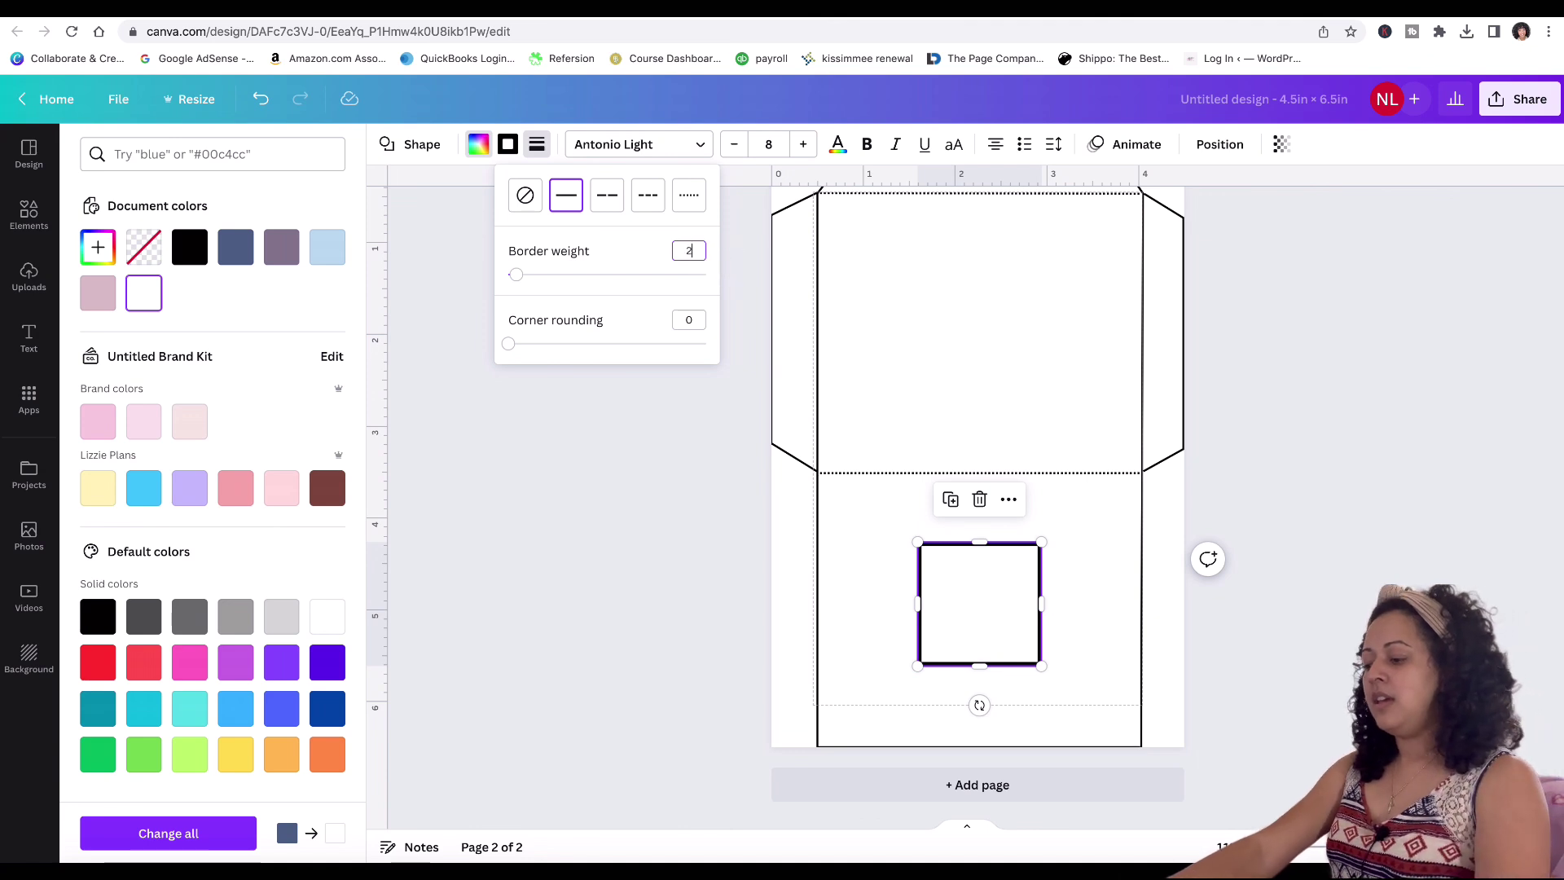
click(1004, 580)
Step: Stretch the bordered square into a rectangle about 3 in wide and 2.6 in high that nearly fills the lower panel
drag(1004, 580, 851, 572)
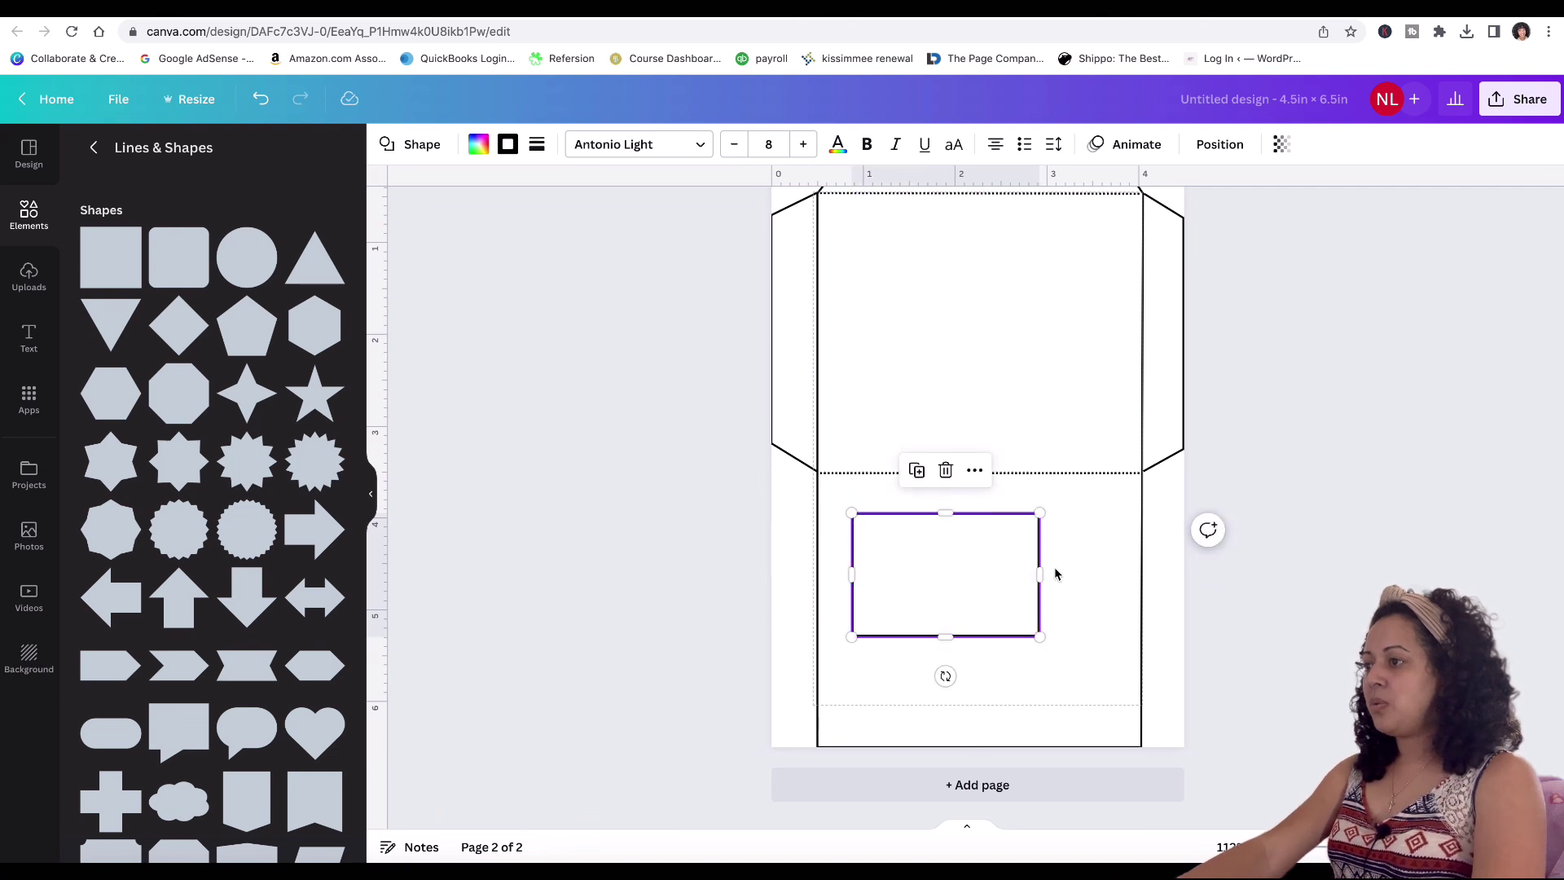
drag(1039, 572, 1113, 570)
drag(852, 575, 840, 576)
drag(977, 637, 974, 735)
drag(980, 515, 981, 493)
click(1272, 589)
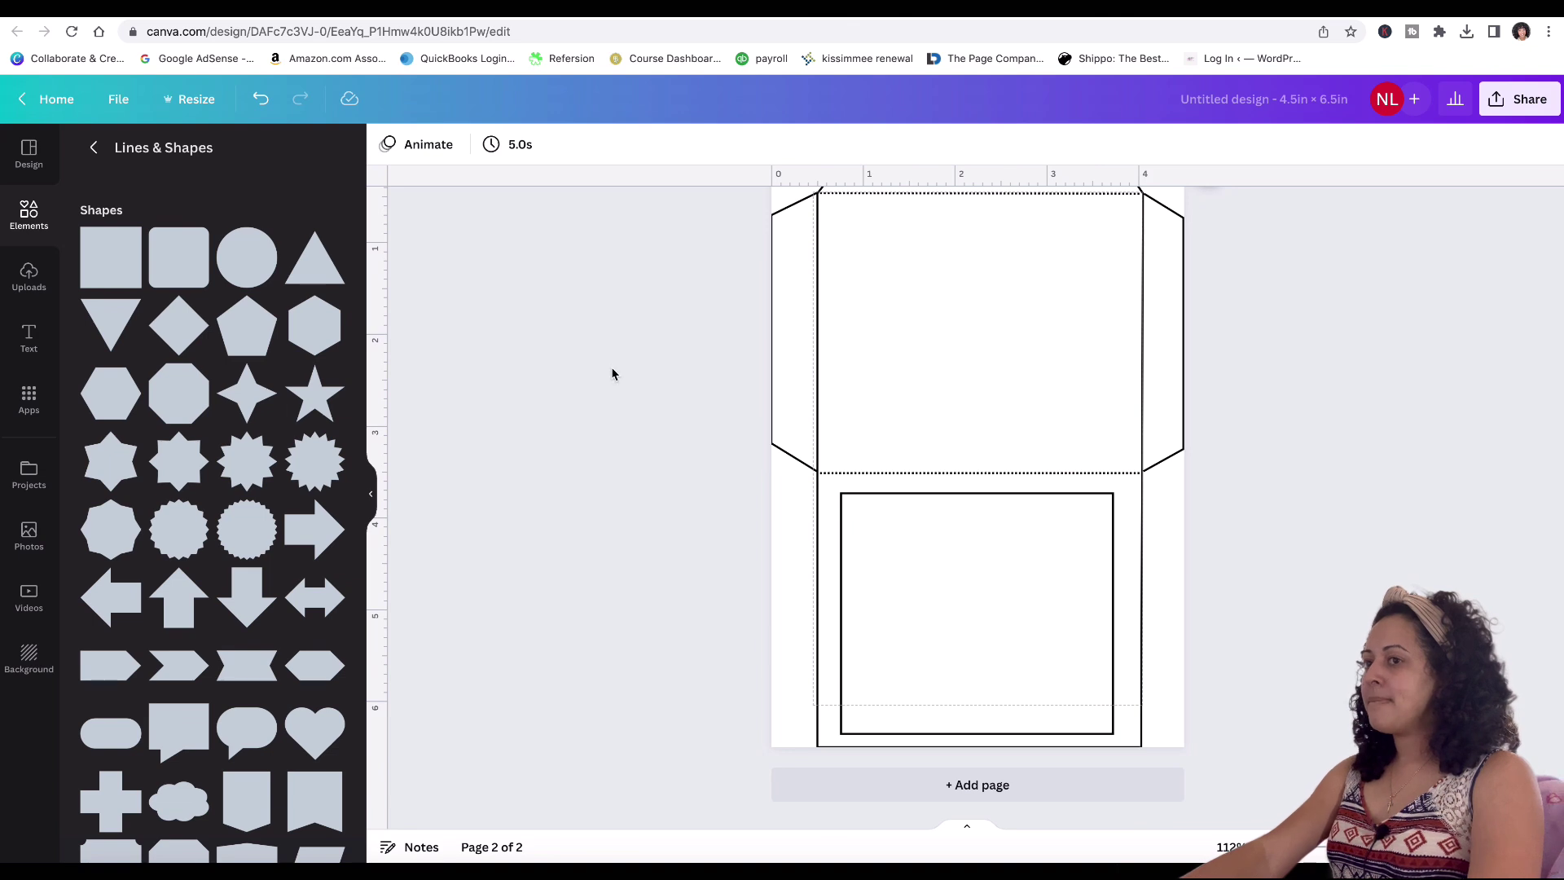
Step: Add a plain straight line to page 2 and set its line weight to 2
click(37, 219)
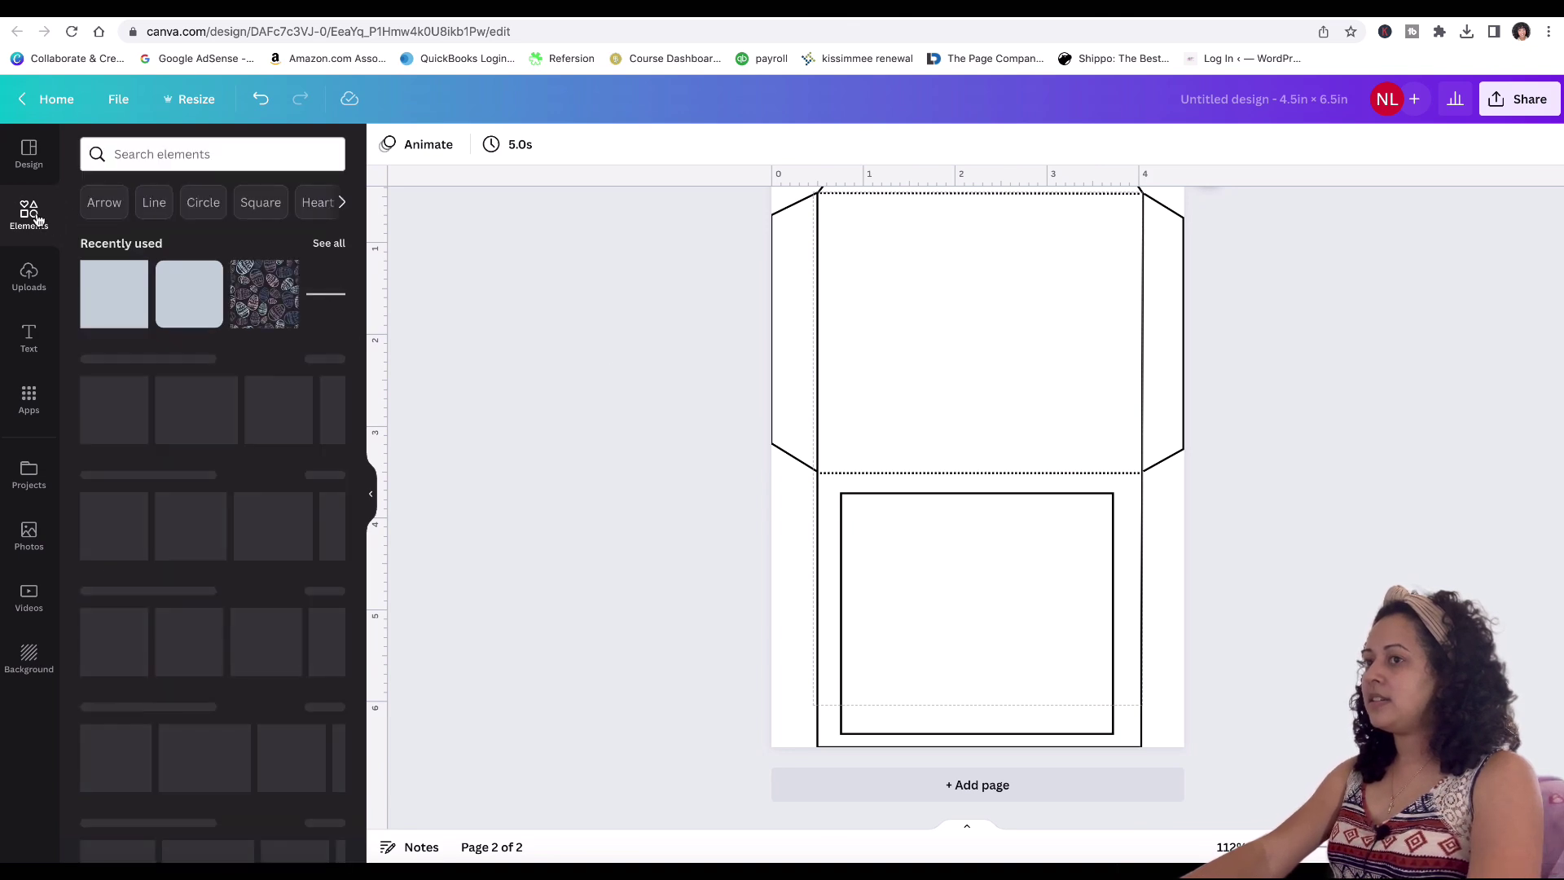
click(210, 407)
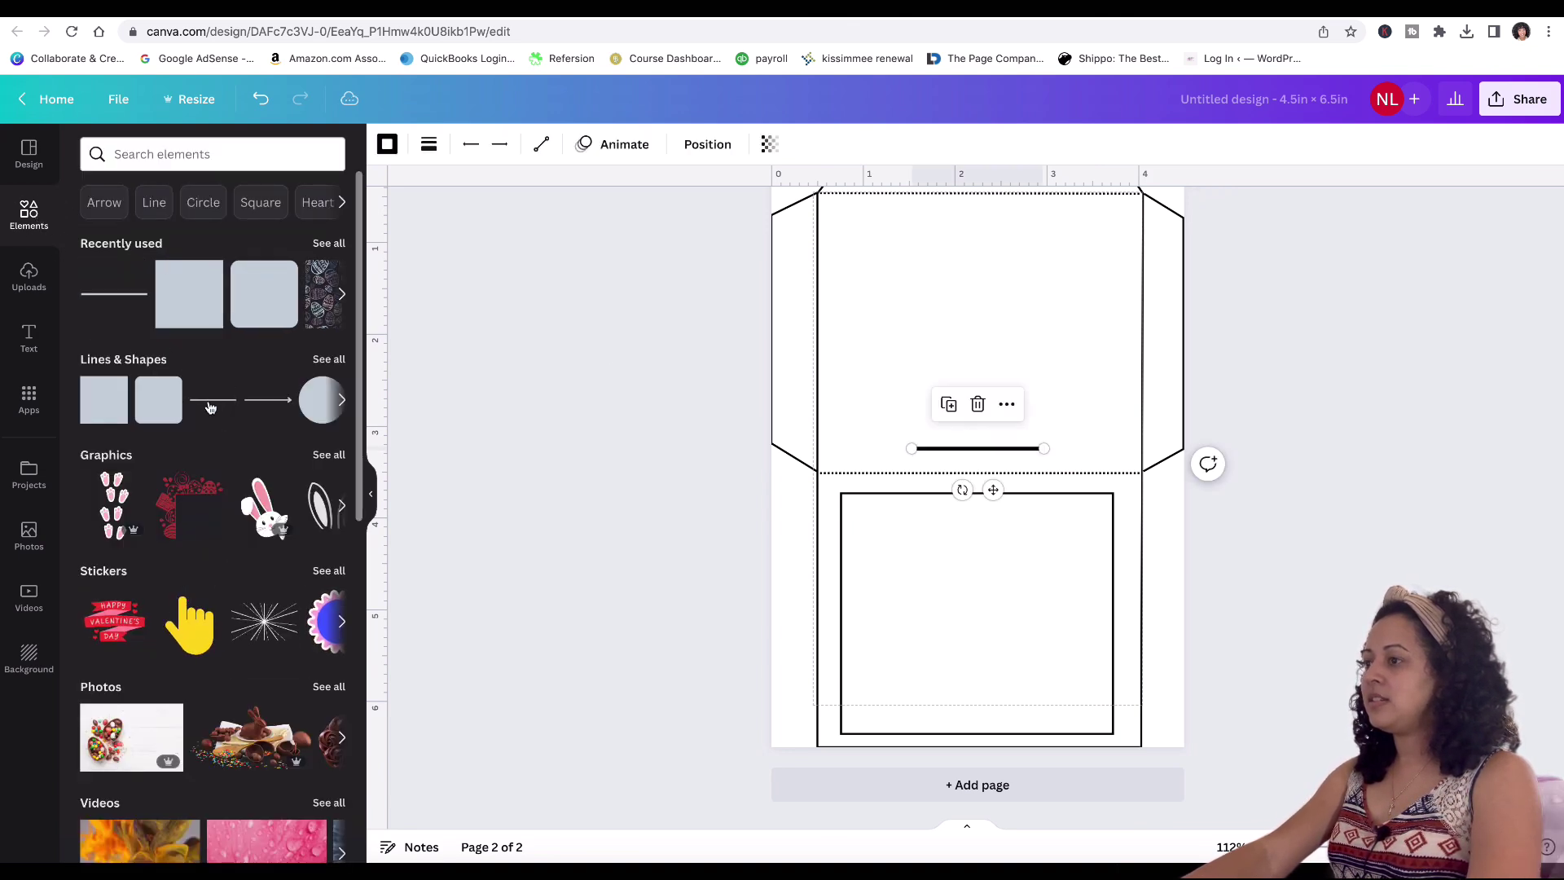
click(429, 145)
click(659, 271)
text(2)
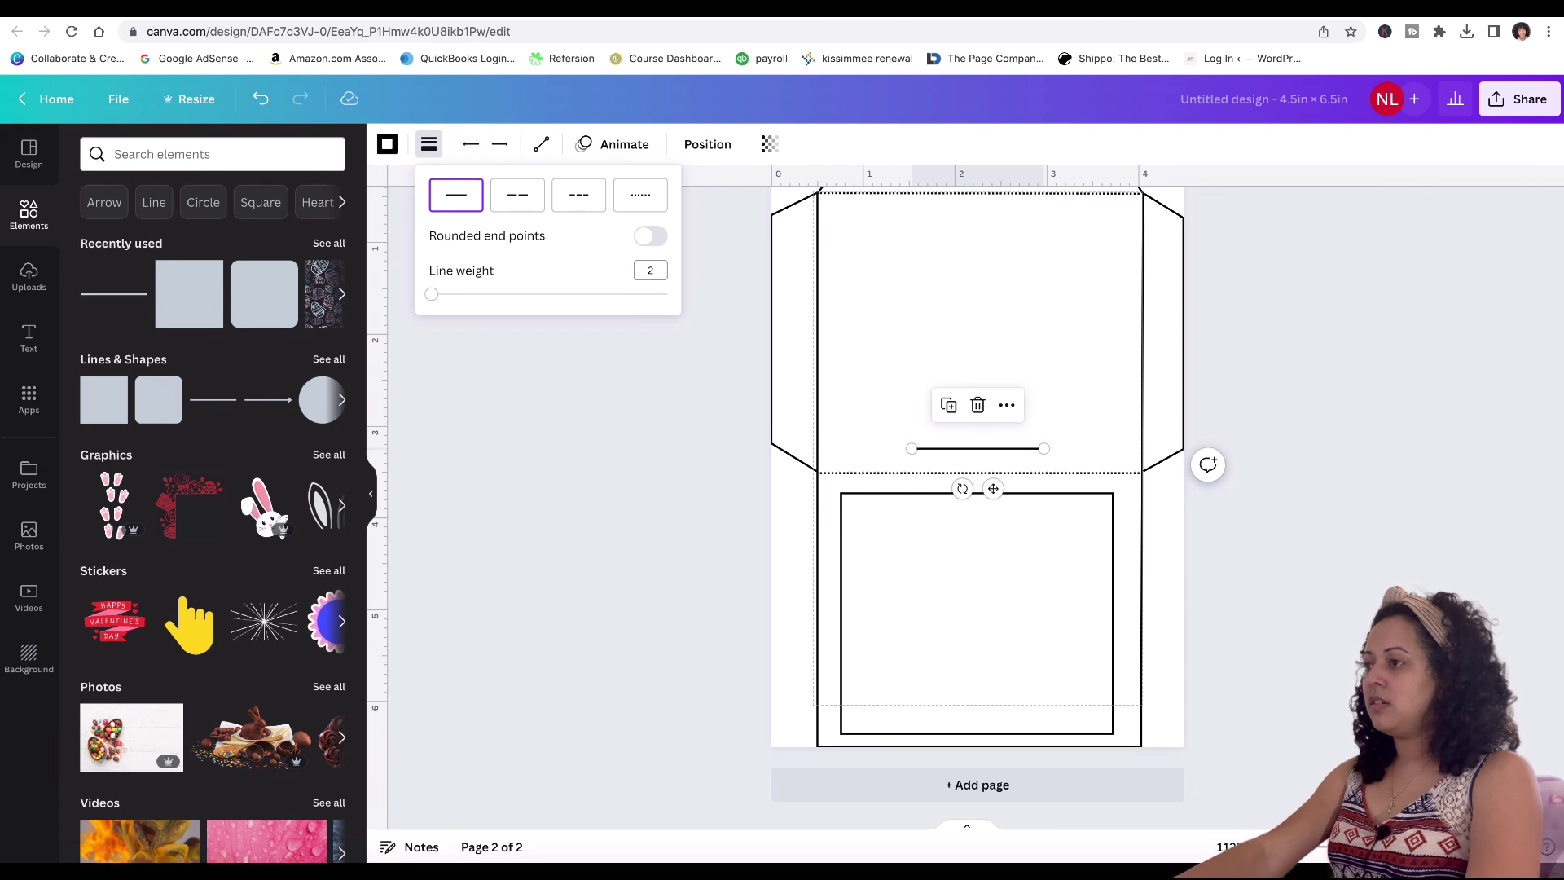
Step: Place the line about 0.2 in below the rectangle's top edge and extend its ends to meet both side borders
click(1096, 373)
drag(1008, 460, 1111, 514)
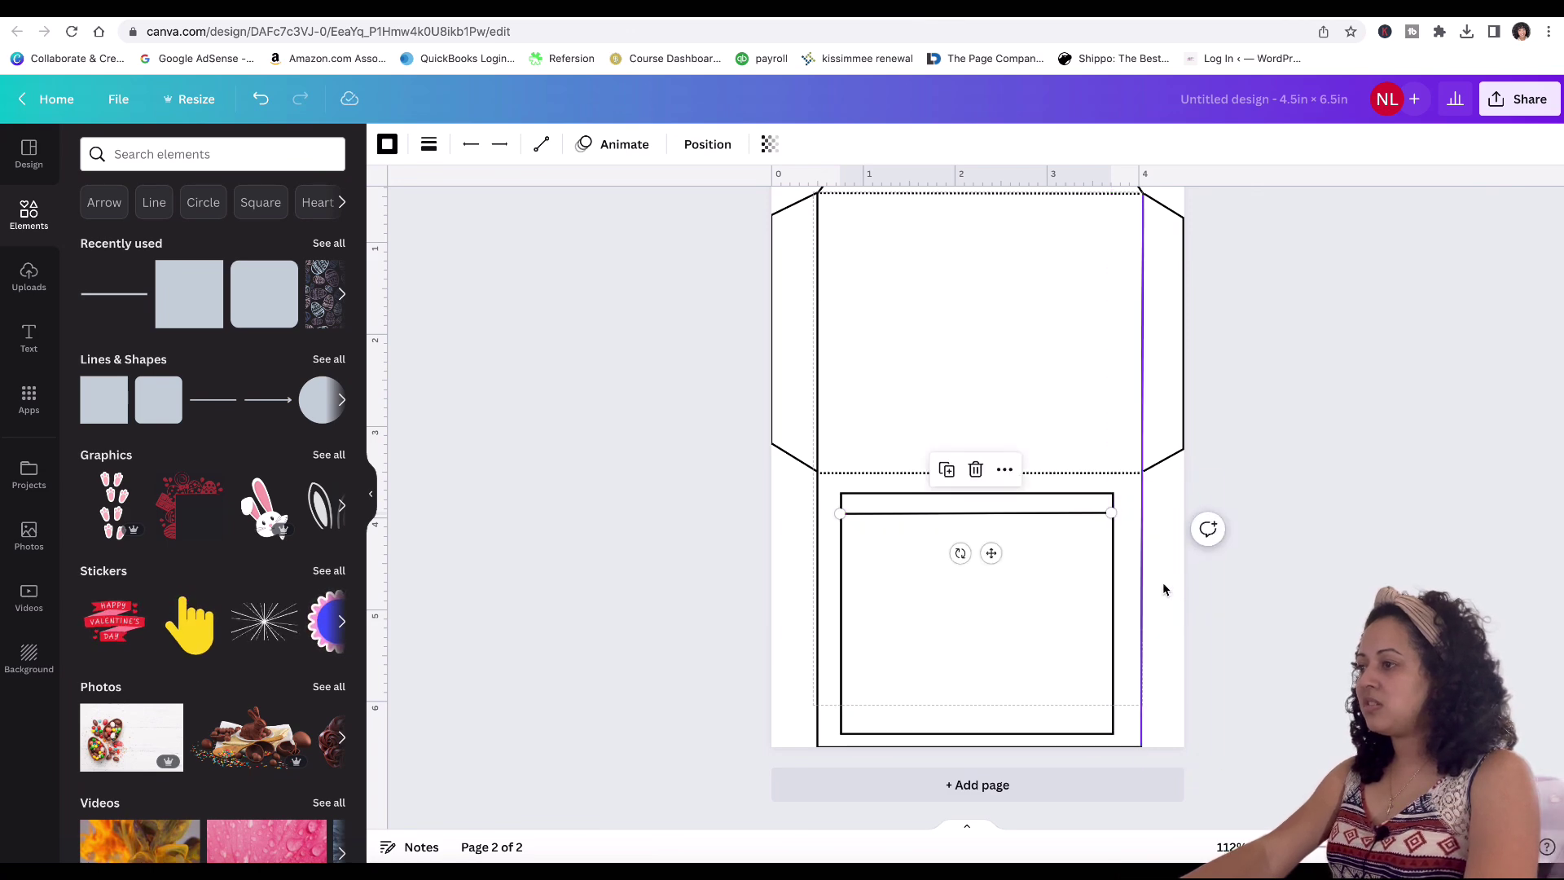
click(1226, 601)
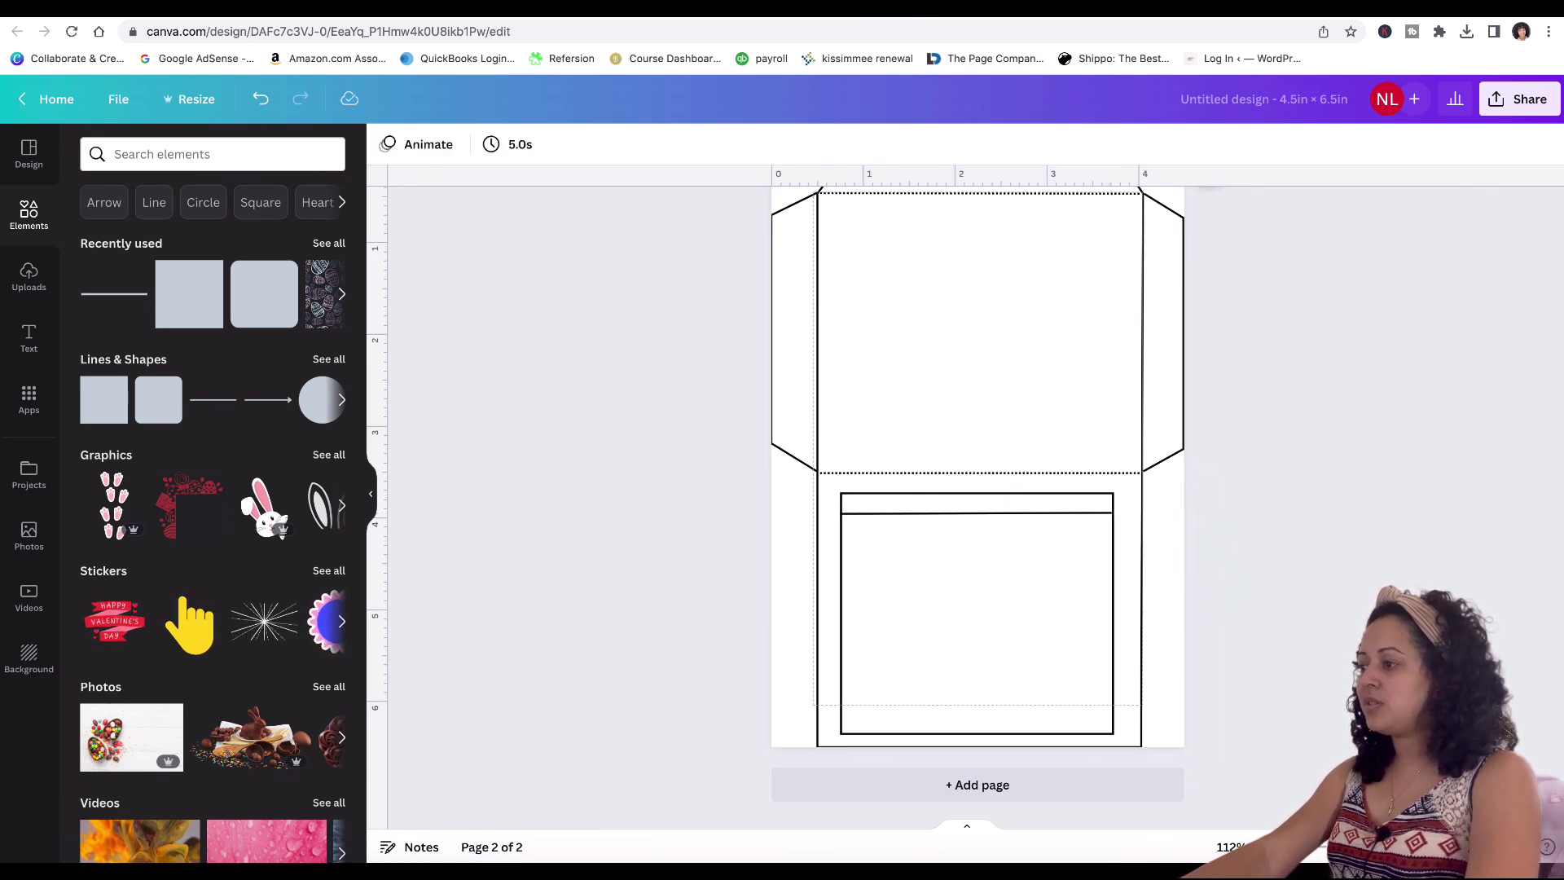
scroll(975, 478, up, 5)
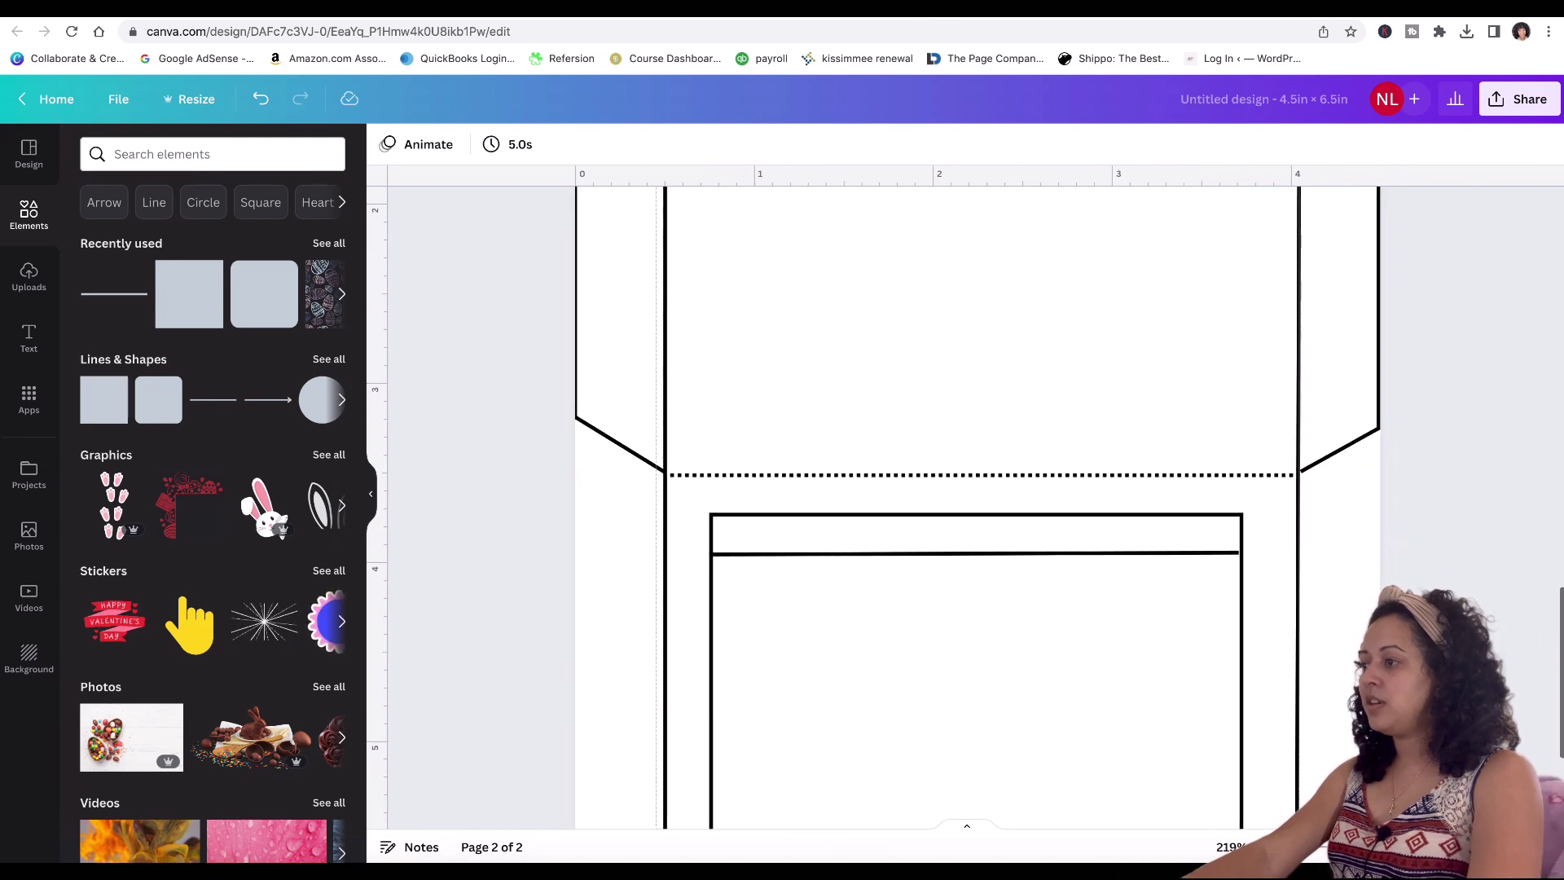
scroll(1222, 505, down, 1)
click(1228, 503)
drag(1238, 501, 1239, 499)
click(1382, 506)
Step: Duplicate the horizontal line and align the copy about 0.2 in below the first one
scroll(1382, 505, down, 2)
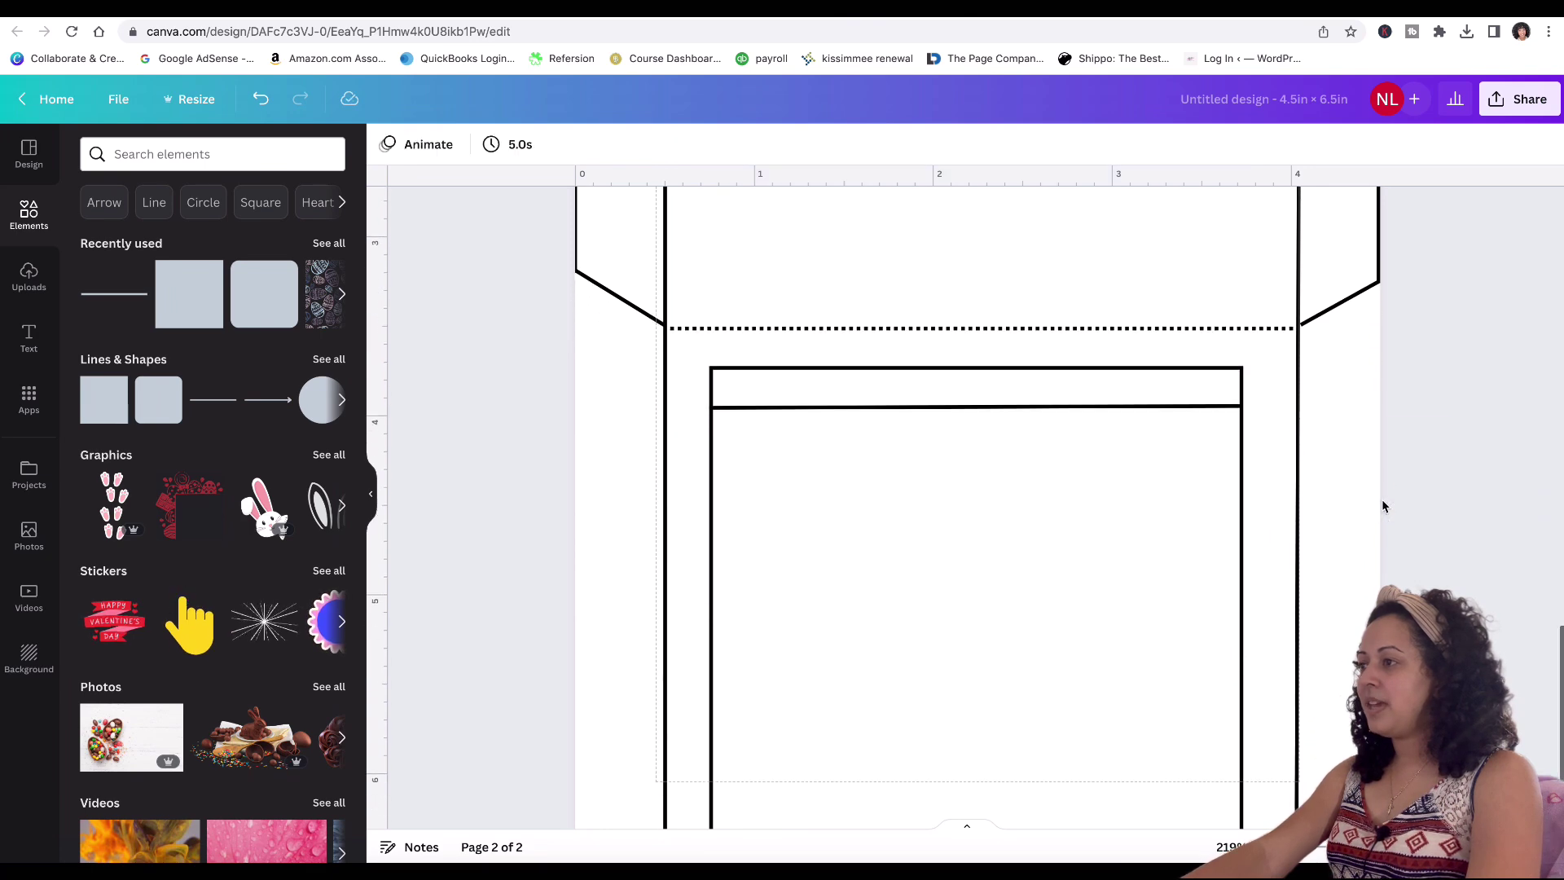
click(1181, 407)
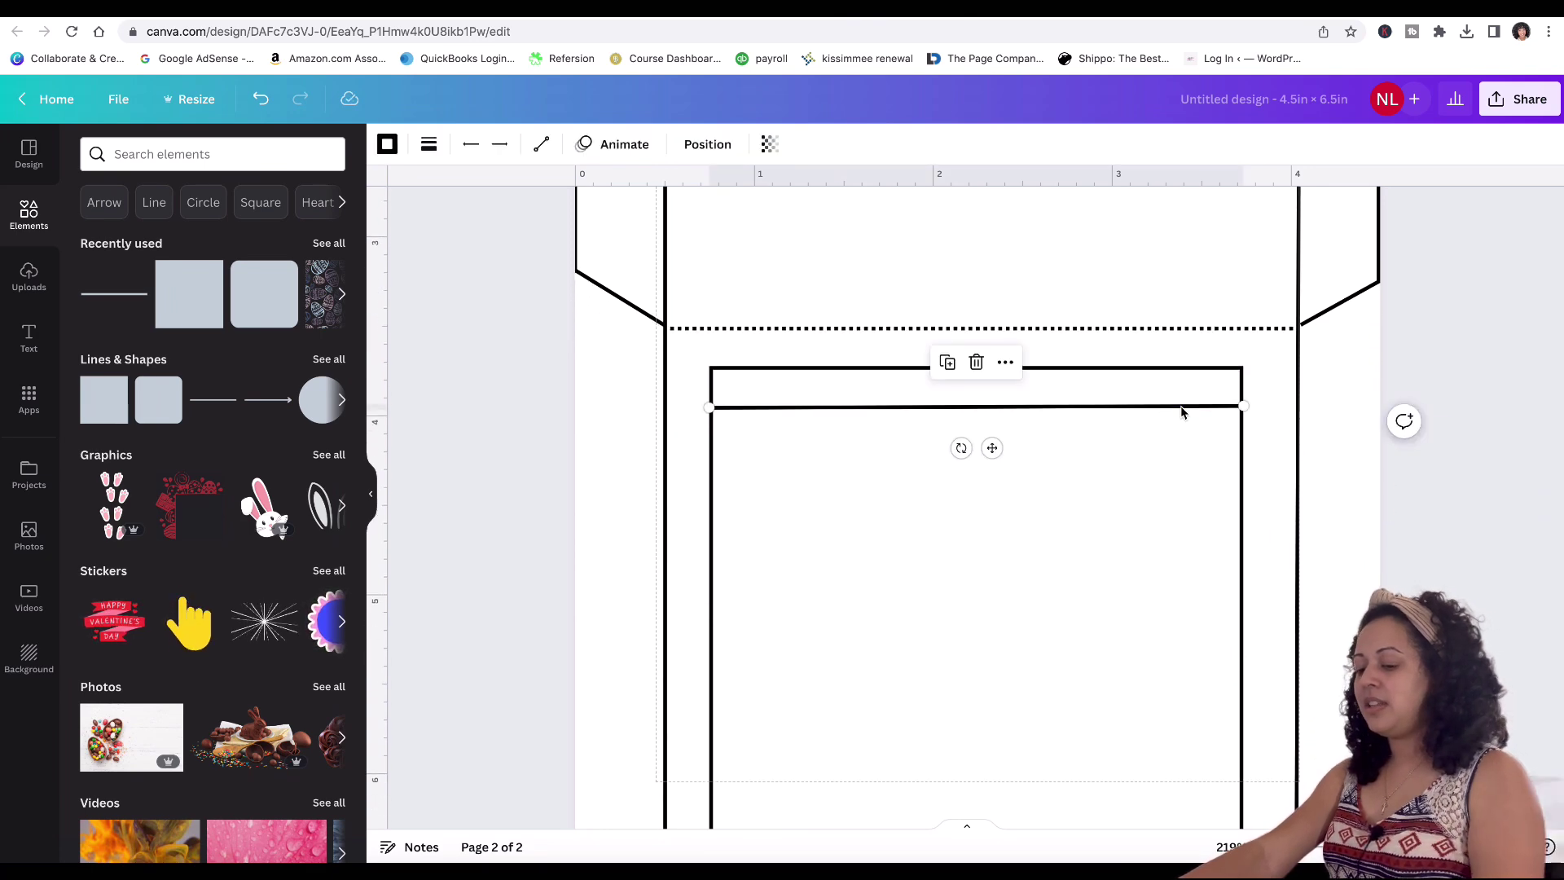
key(ctrl+d)
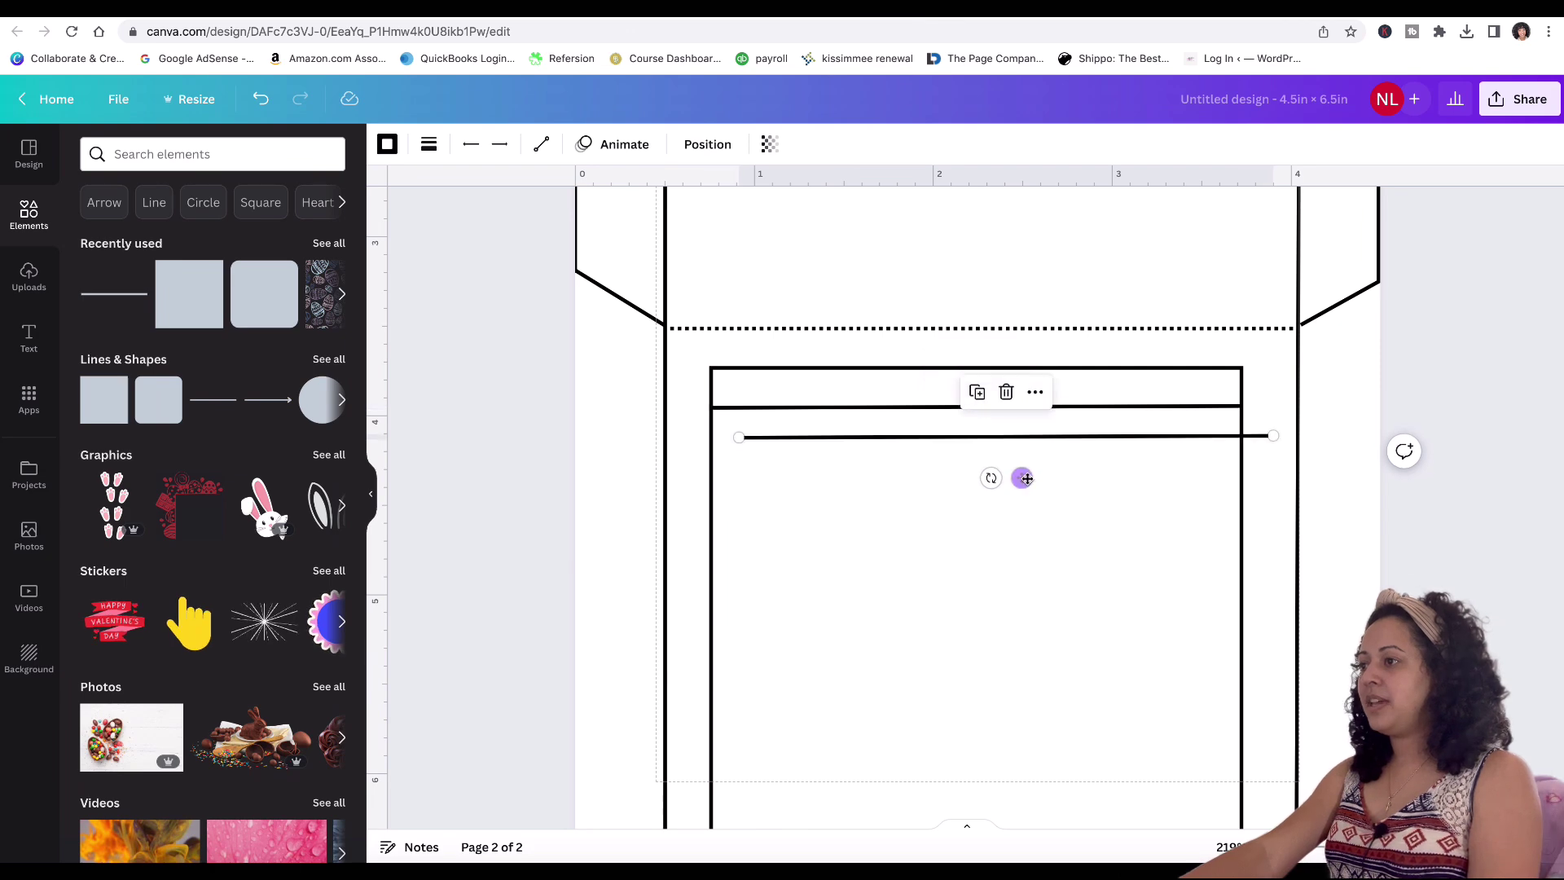
drag(1025, 479, 998, 486)
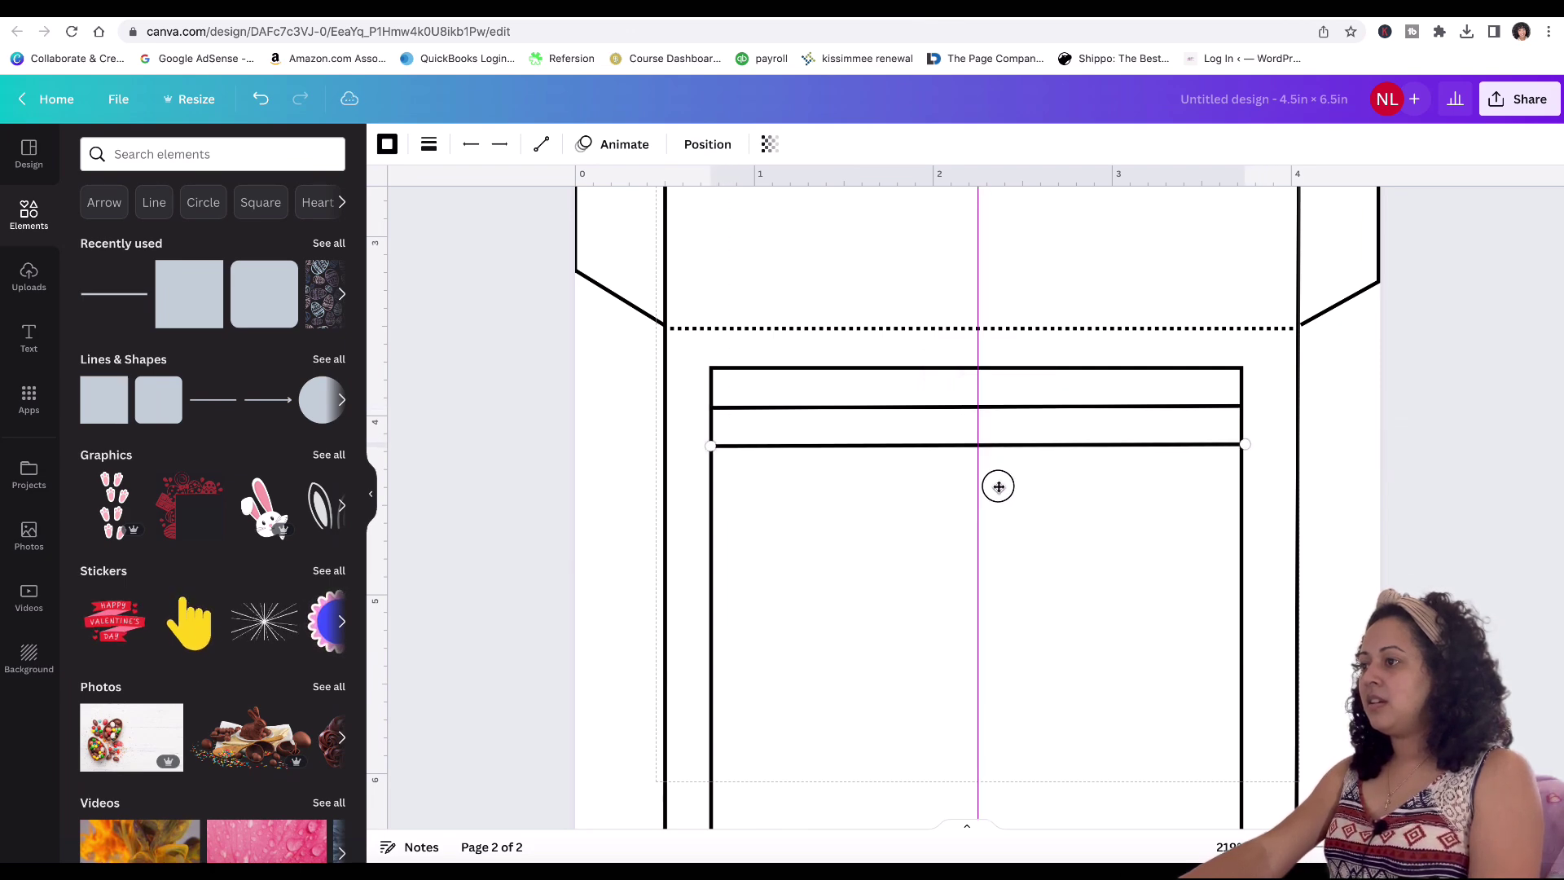
Step: Duplicate both horizontal lines together and place the copies beneath them at the same spacing
click(1173, 407)
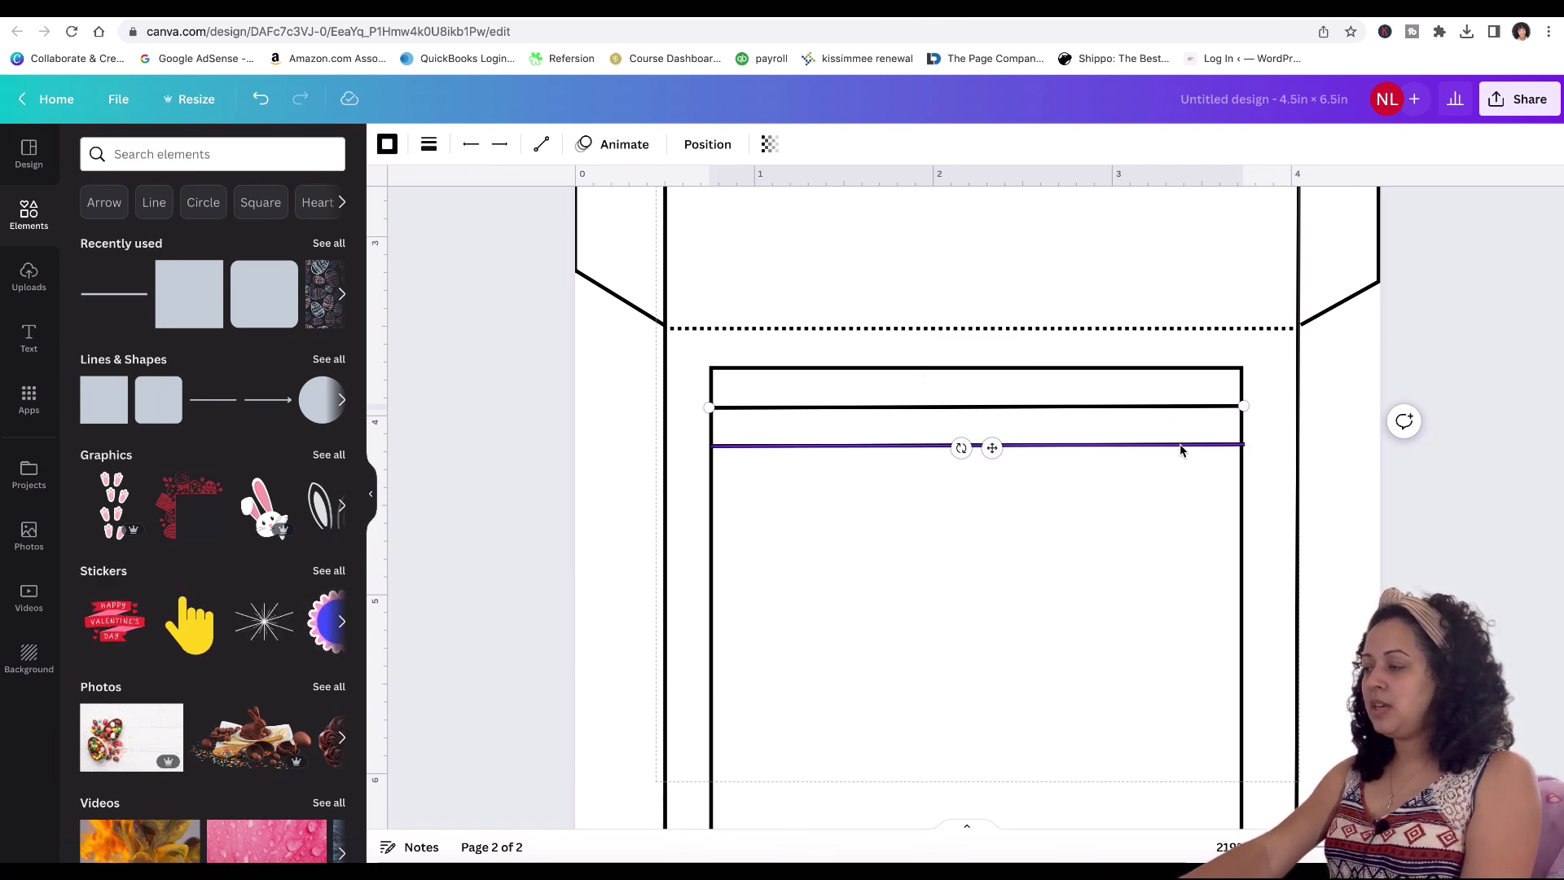
shift+click(1180, 445)
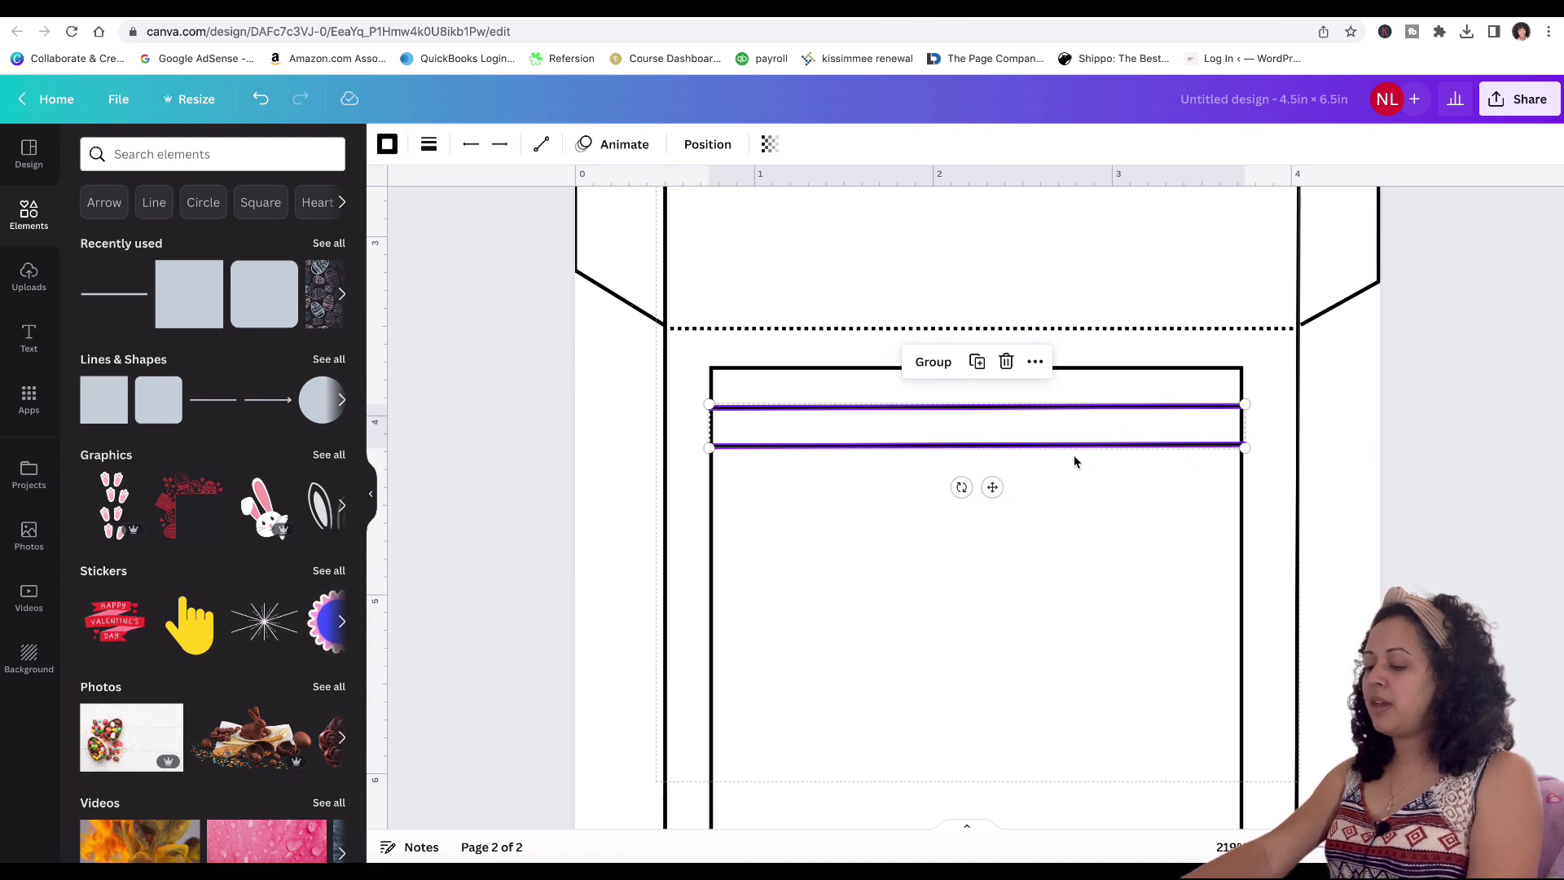
click(976, 361)
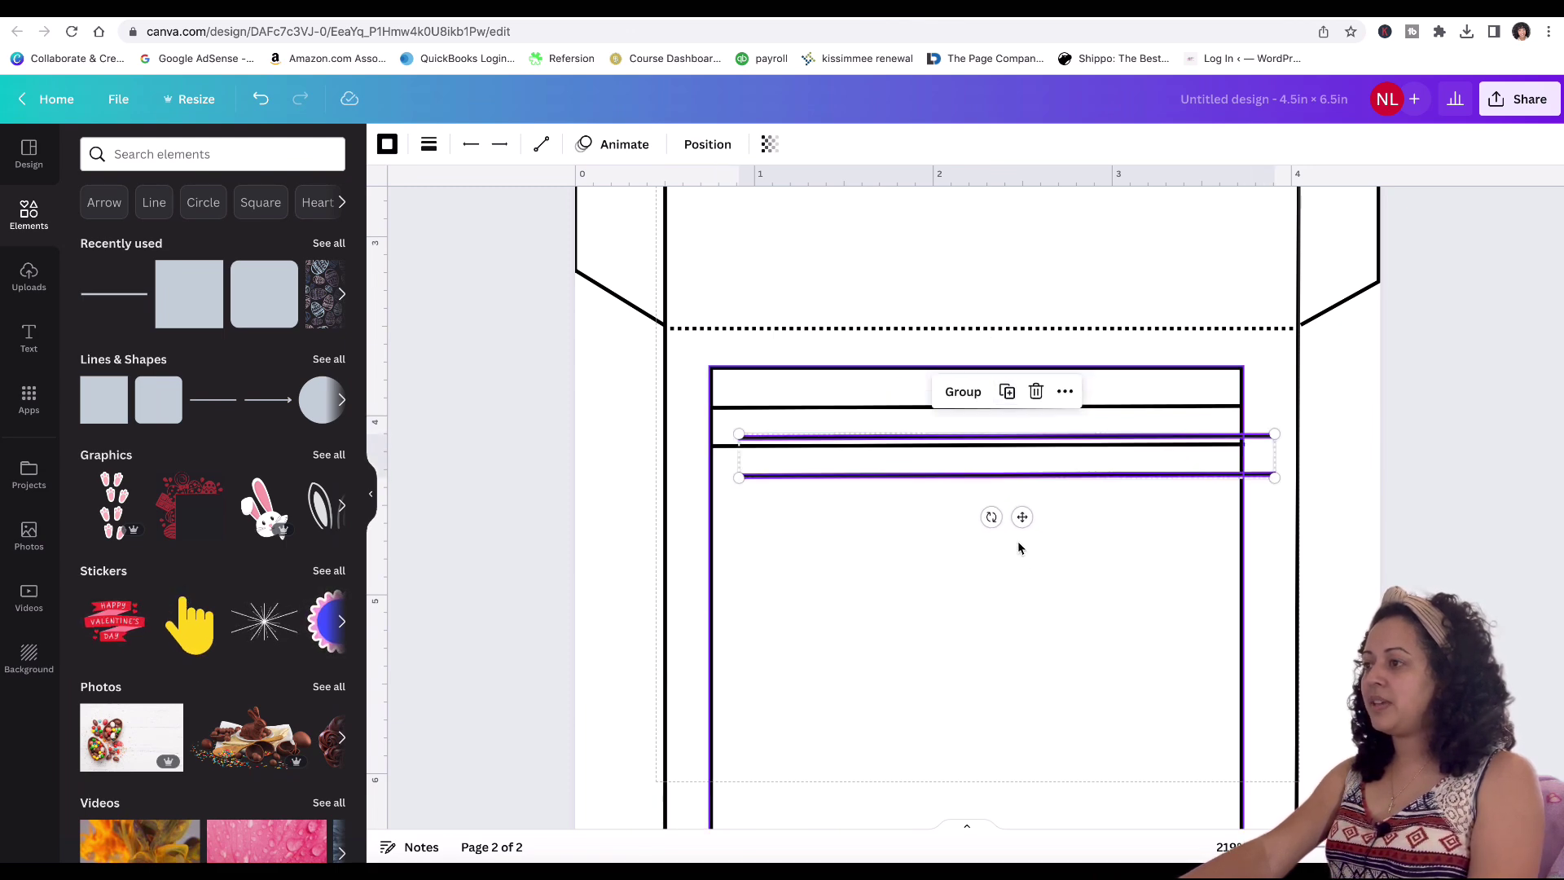
drag(1022, 516, 987, 565)
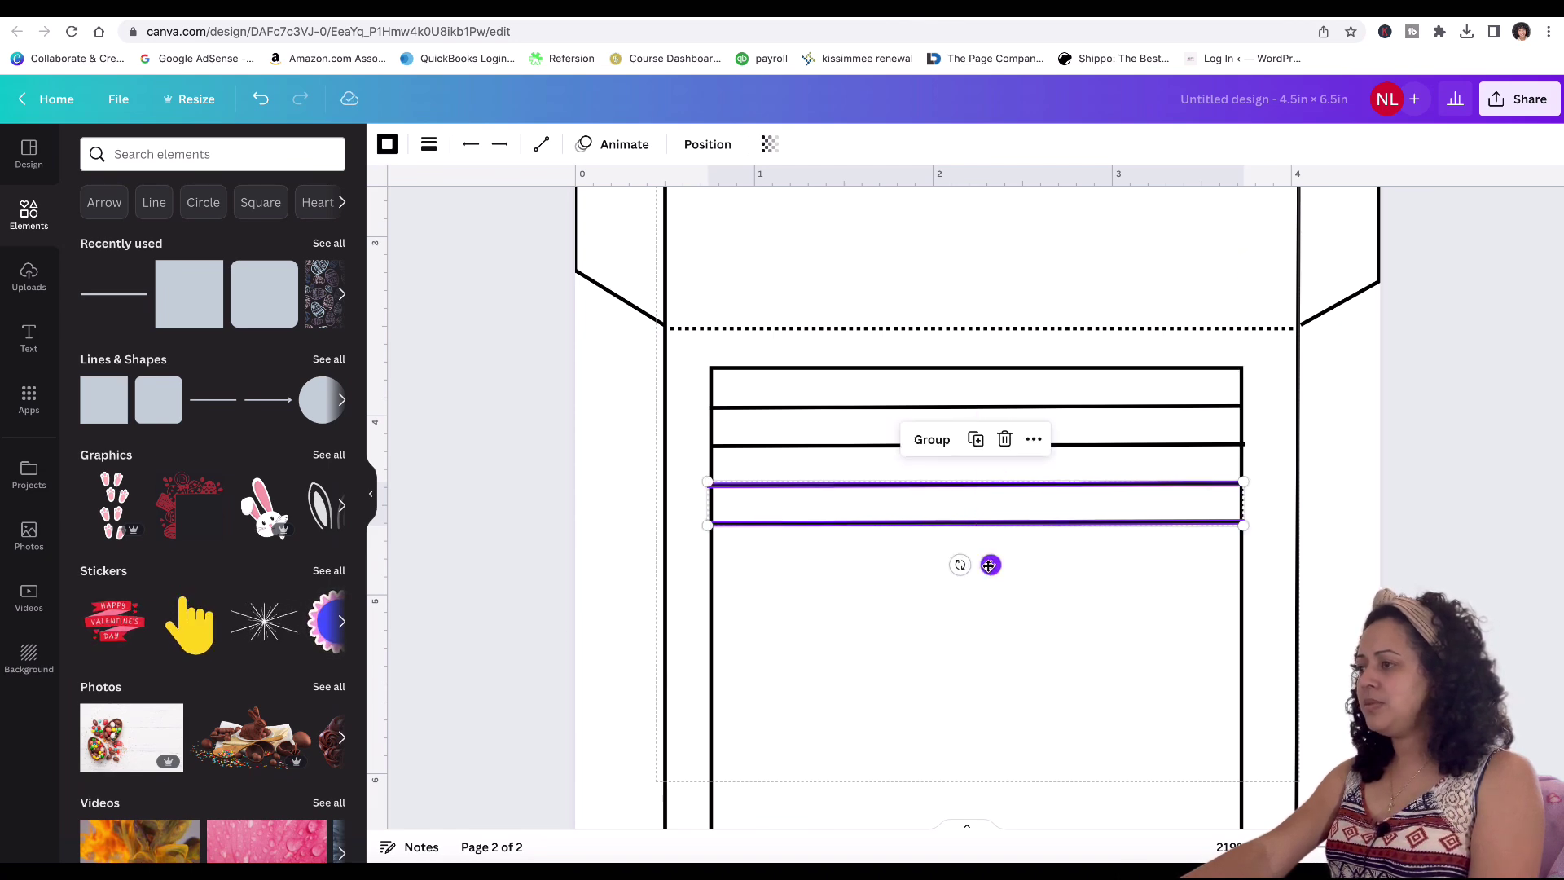
click(1375, 561)
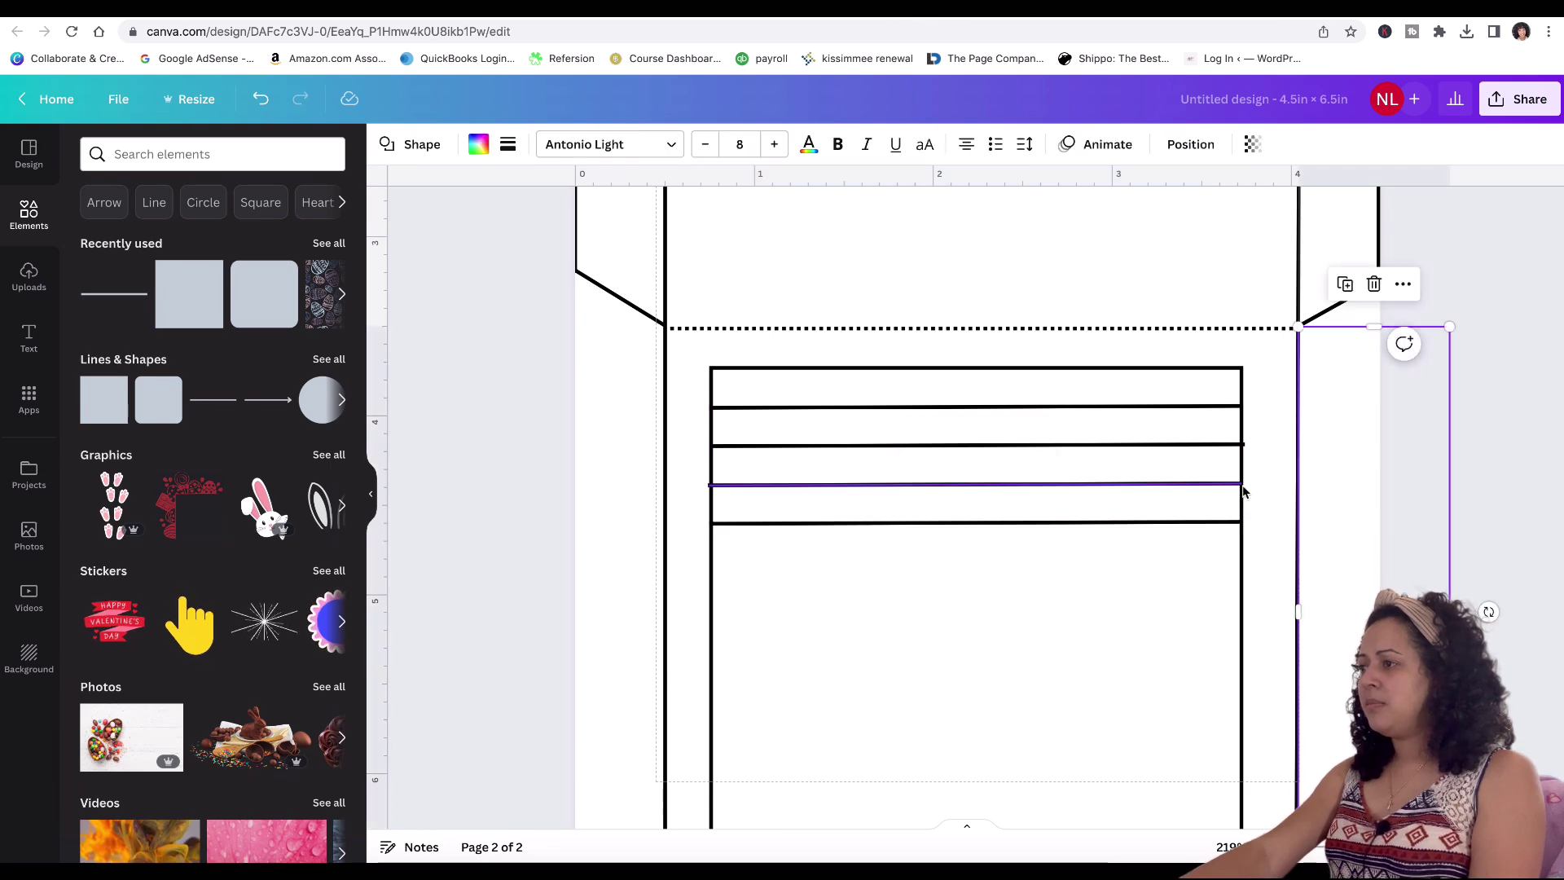
Step: Adjust the right end of the second line and the left end of the third line to meet the rectangle's border
click(1199, 449)
drag(1239, 444, 1242, 444)
click(829, 484)
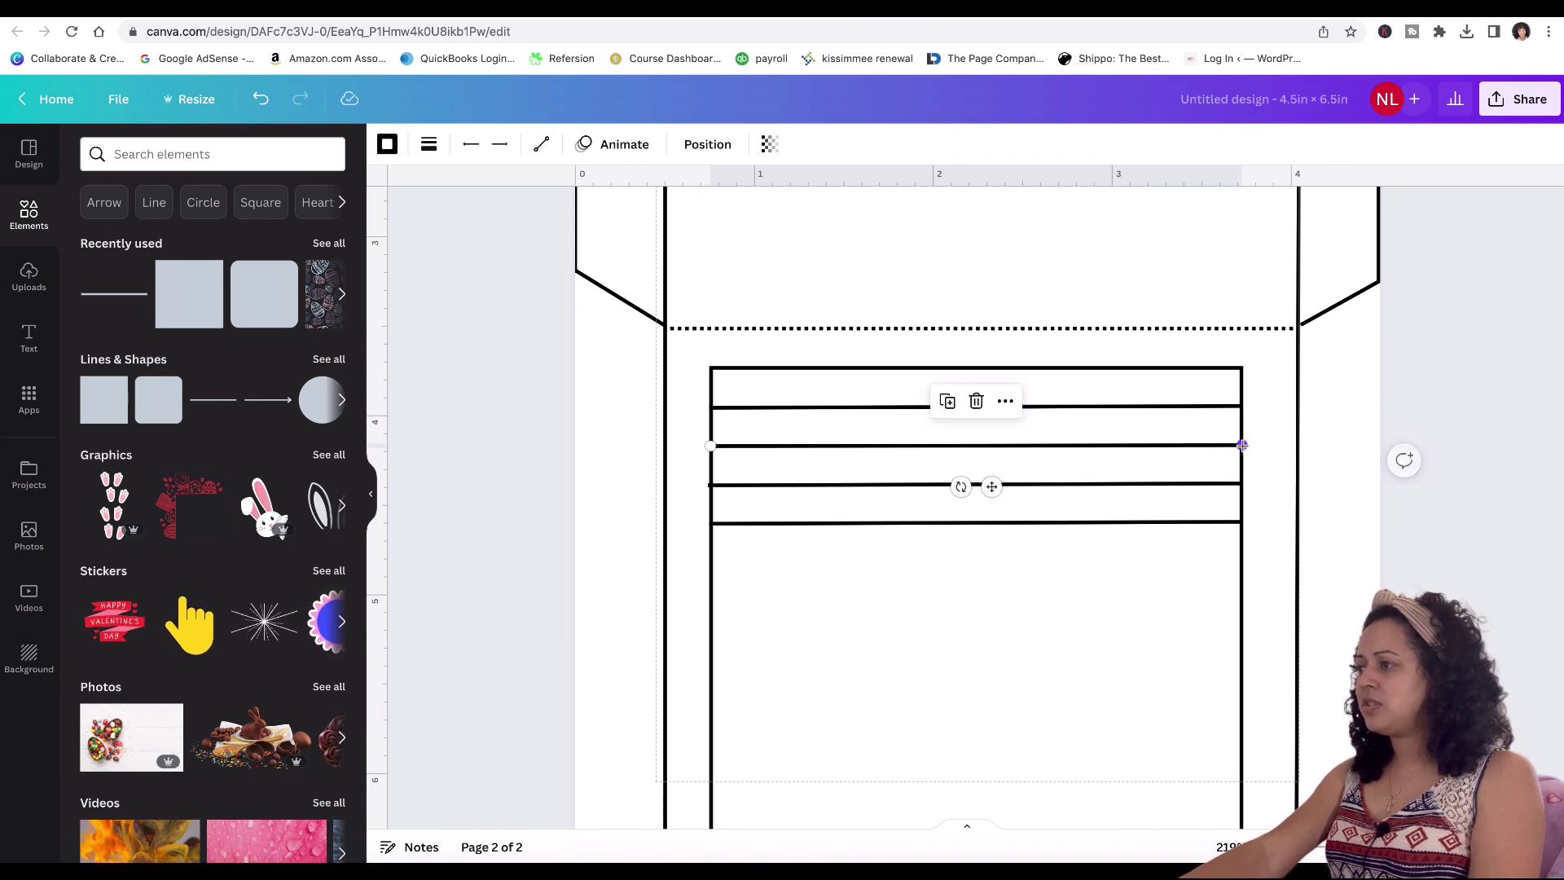
click(809, 486)
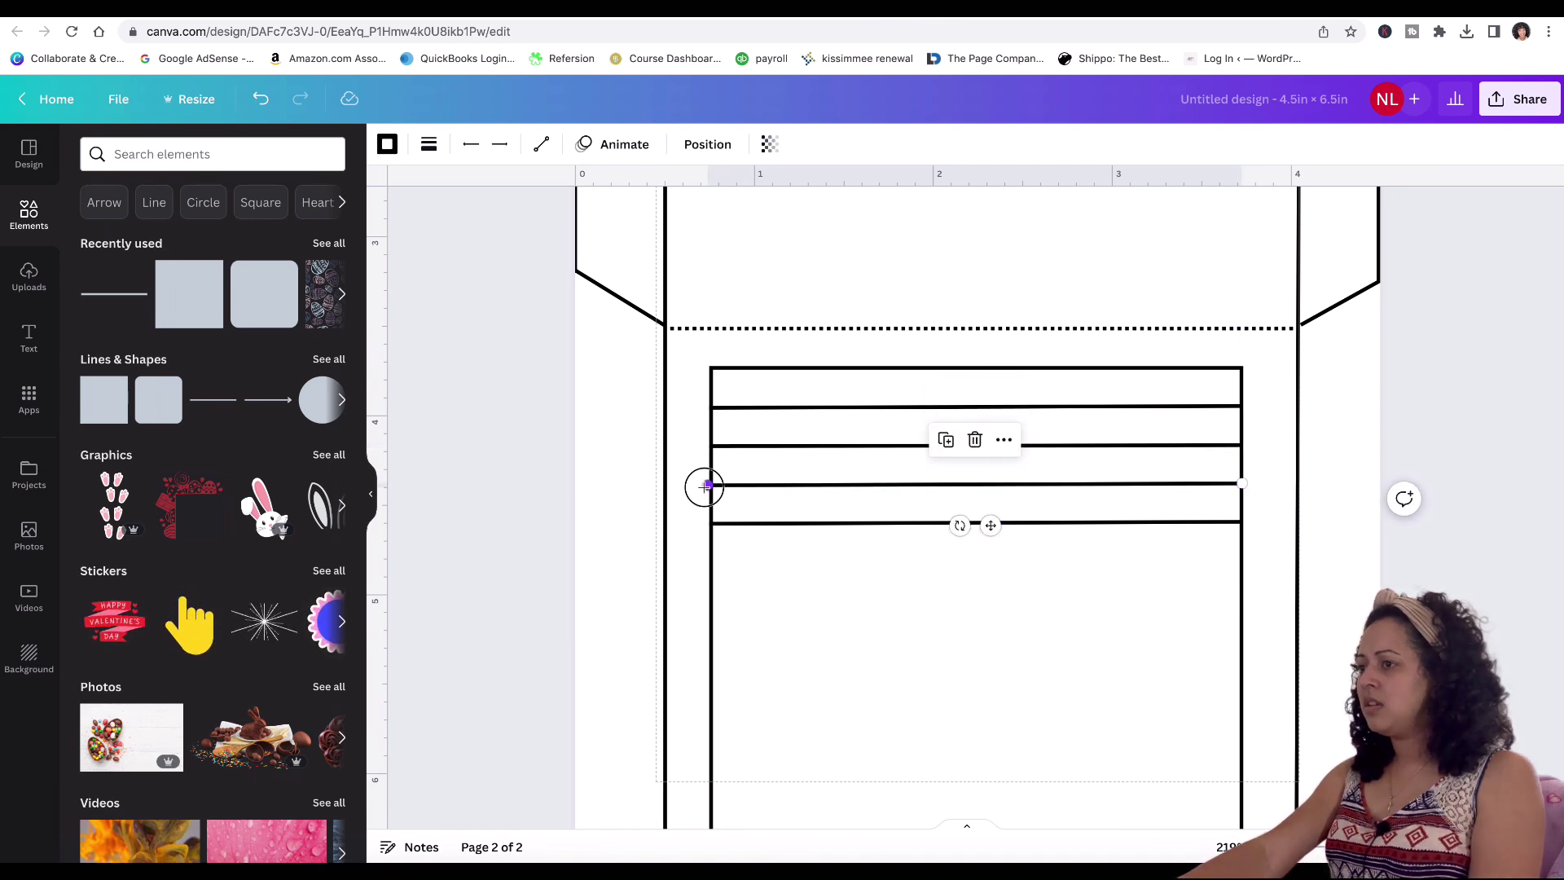
drag(705, 486, 705, 486)
click(884, 625)
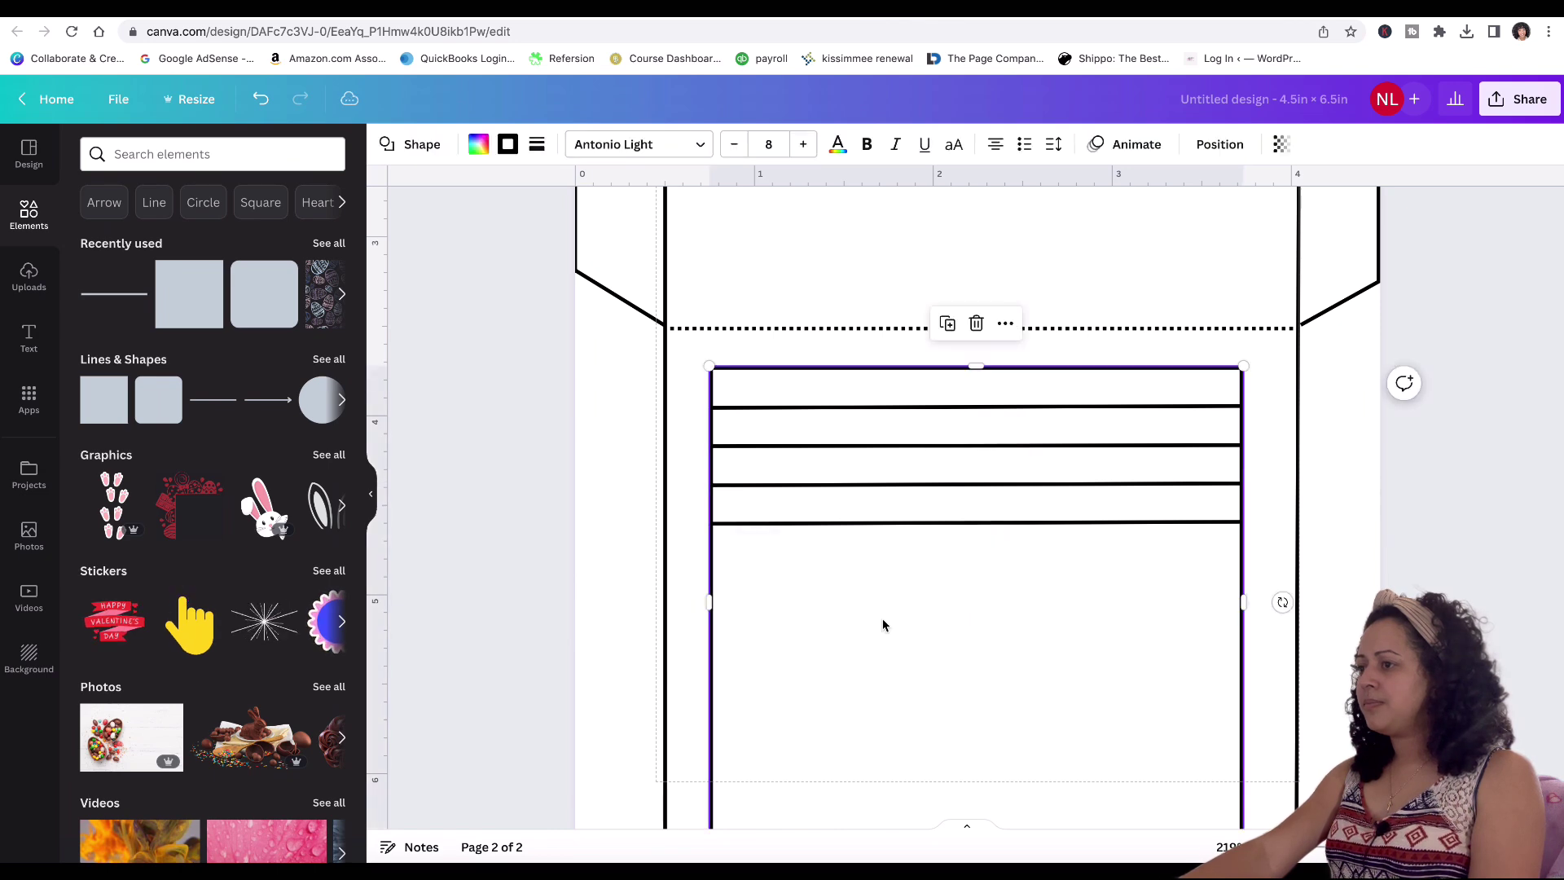
Step: Duplicate the four horizontal lines as a set and place copies below at equal spacing until the rectangle is filled with ruled rows
click(1037, 408)
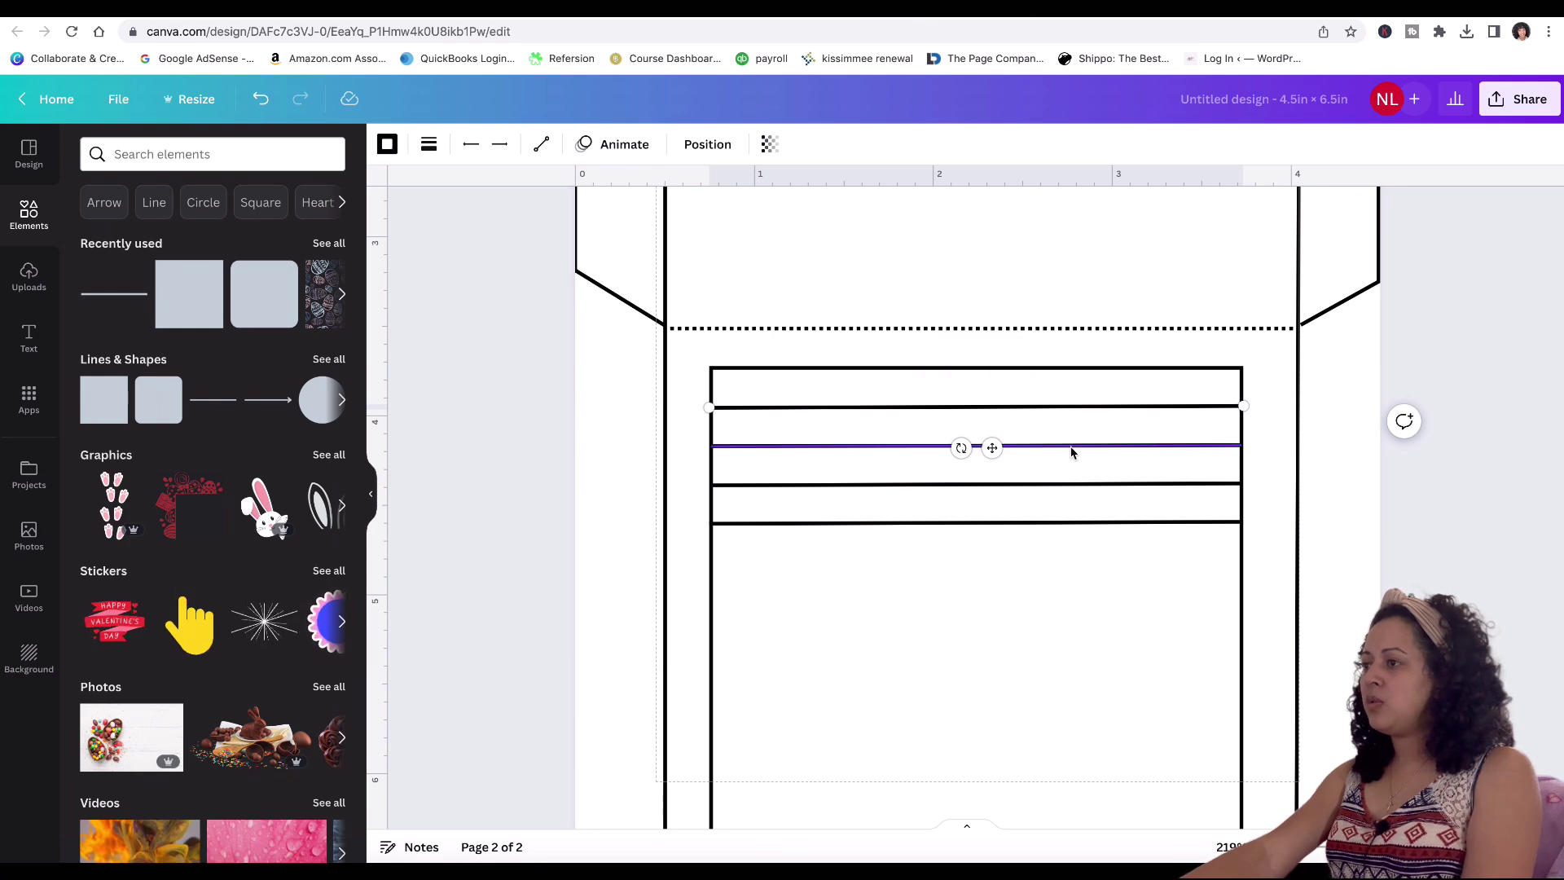
shift+click(1070, 447)
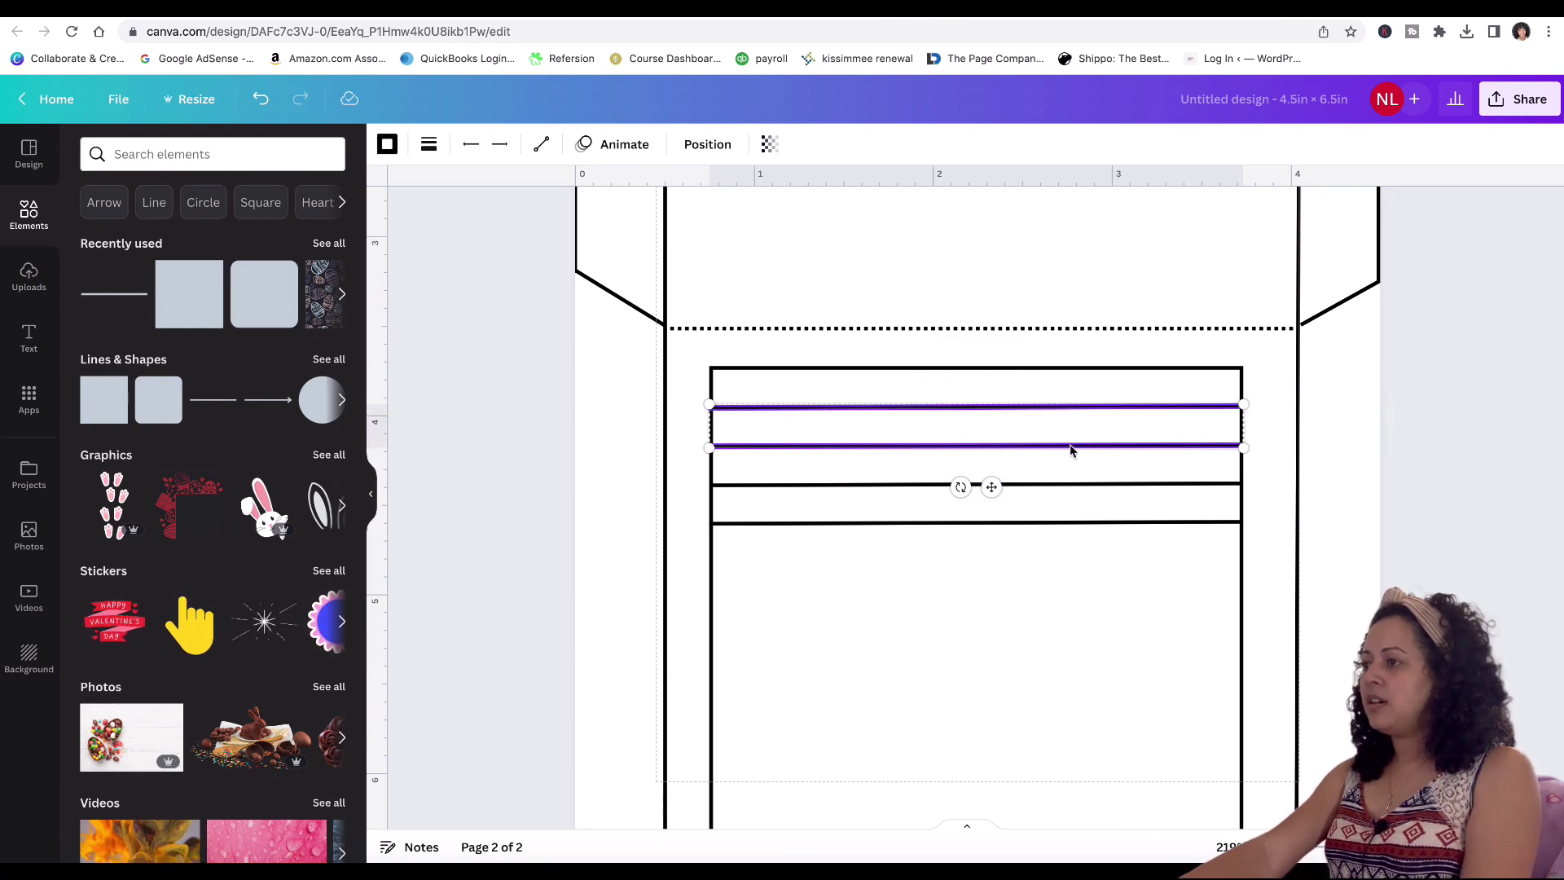
shift+click(1071, 486)
shift+click(1072, 524)
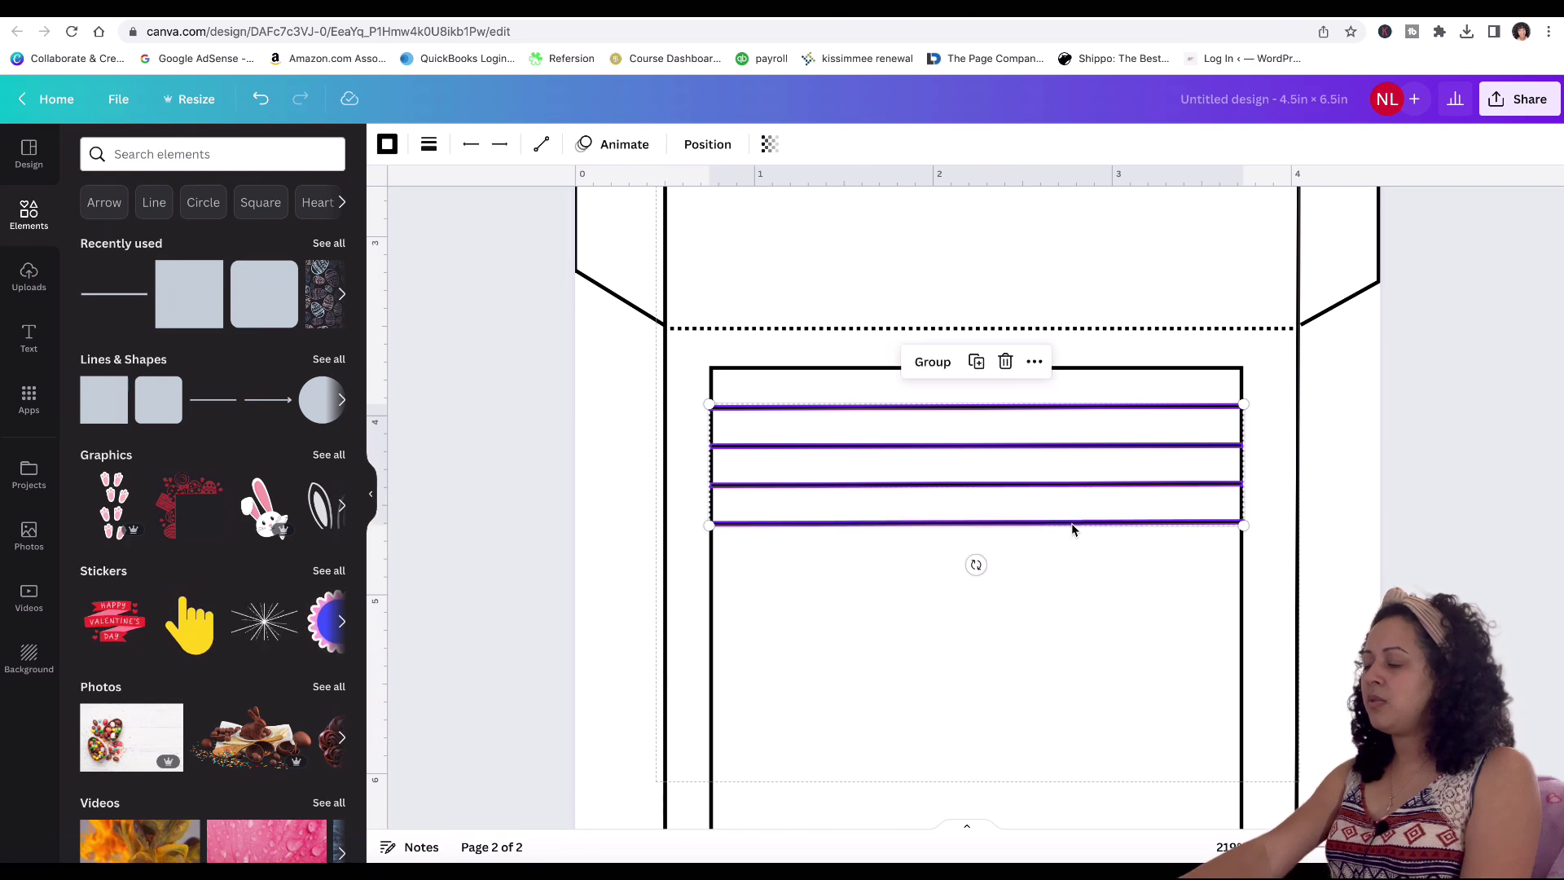
click(978, 364)
drag(1106, 551, 1079, 663)
scroll(1064, 321, down, 2)
key(Escape)
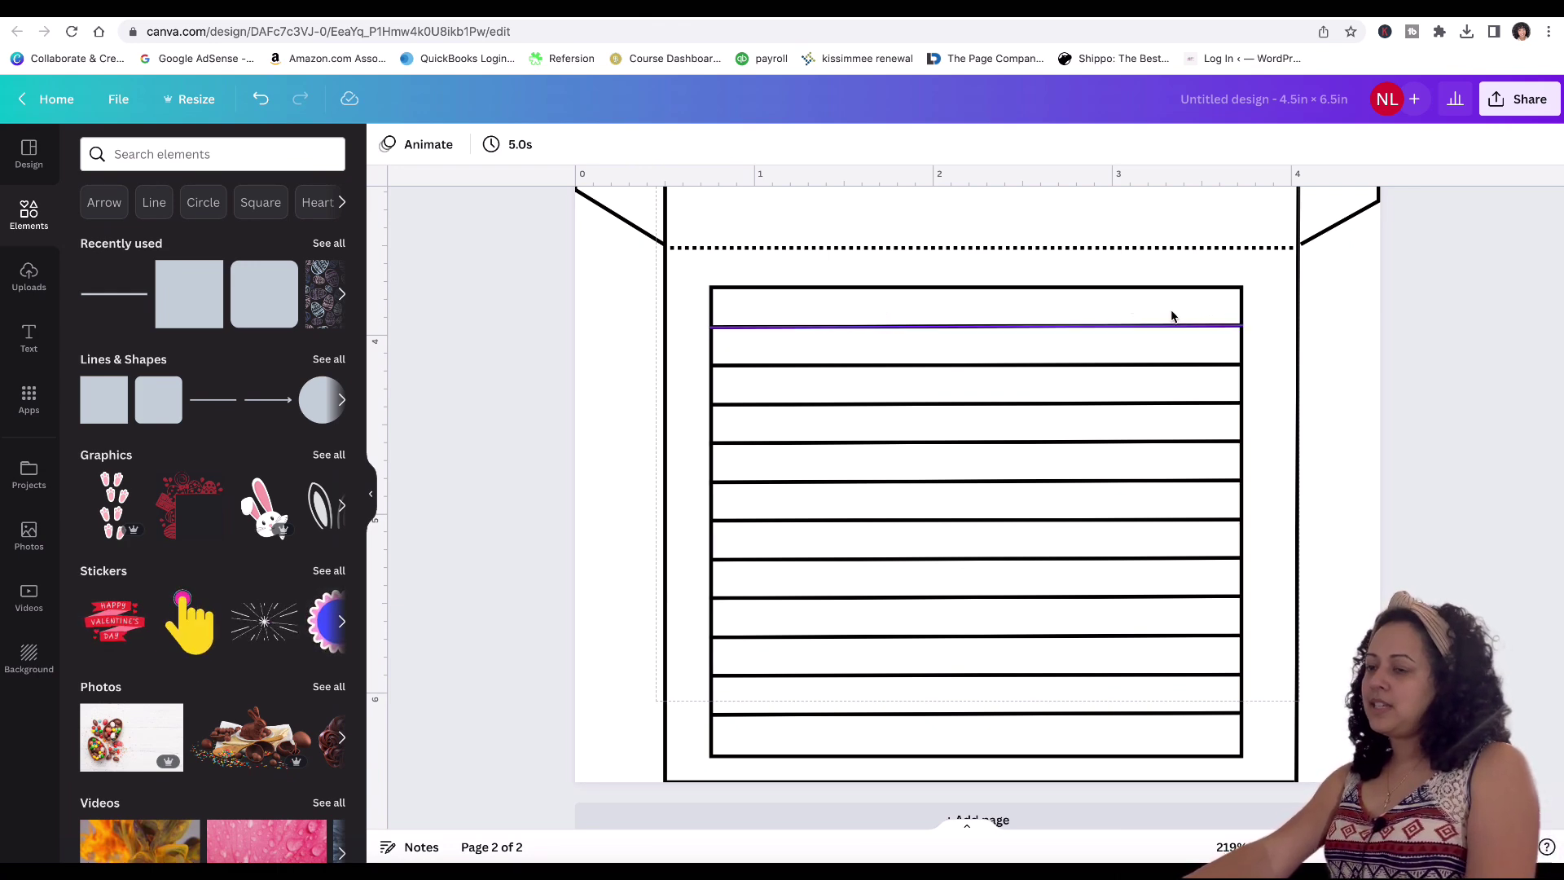
Step: Duplicate a row line, rotate the copy vertical, and fit it to the table's height as a column divider at about 1.1 in
click(828, 325)
click(946, 281)
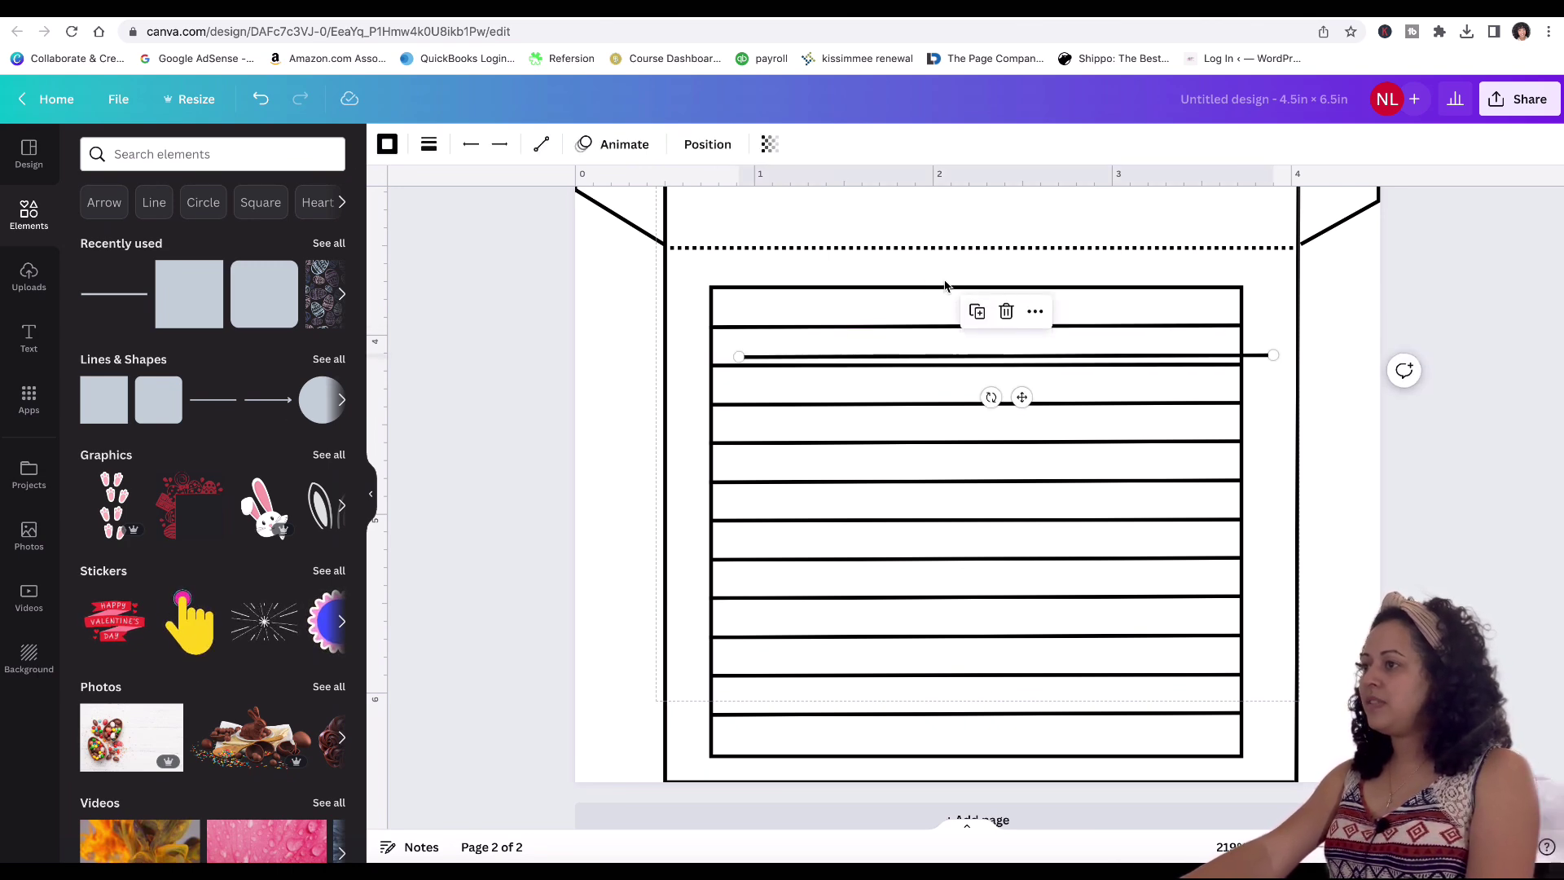
drag(993, 398, 797, 471)
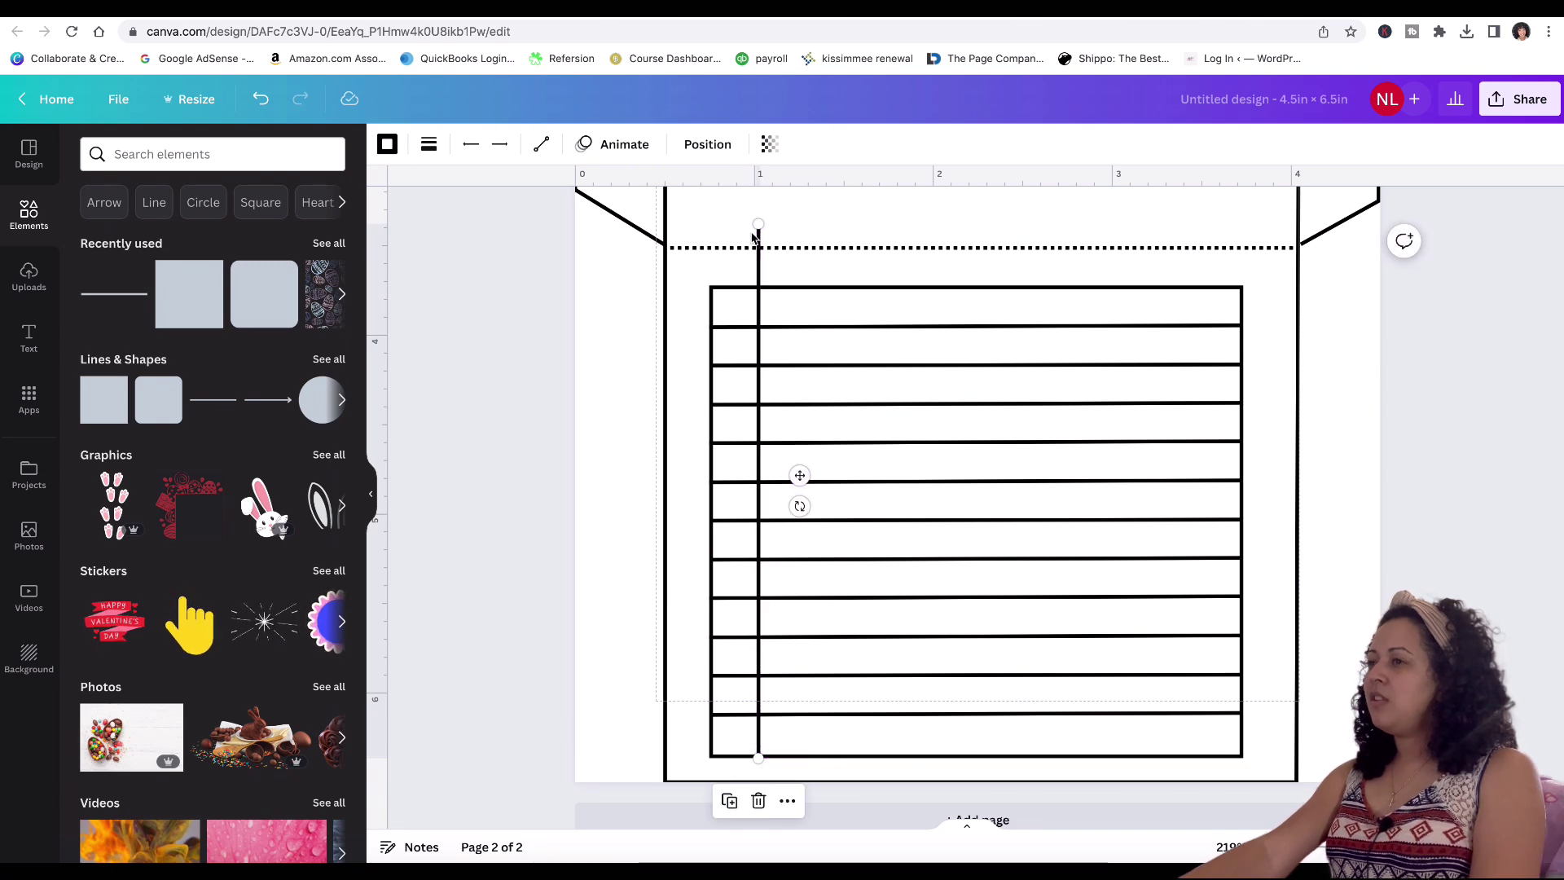
drag(757, 223, 773, 300)
click(1335, 287)
Step: Duplicate the vertical divider twice, placing the copies at about 2.4 in and 3.15 in across the table
click(743, 245)
drag(843, 534, 1051, 507)
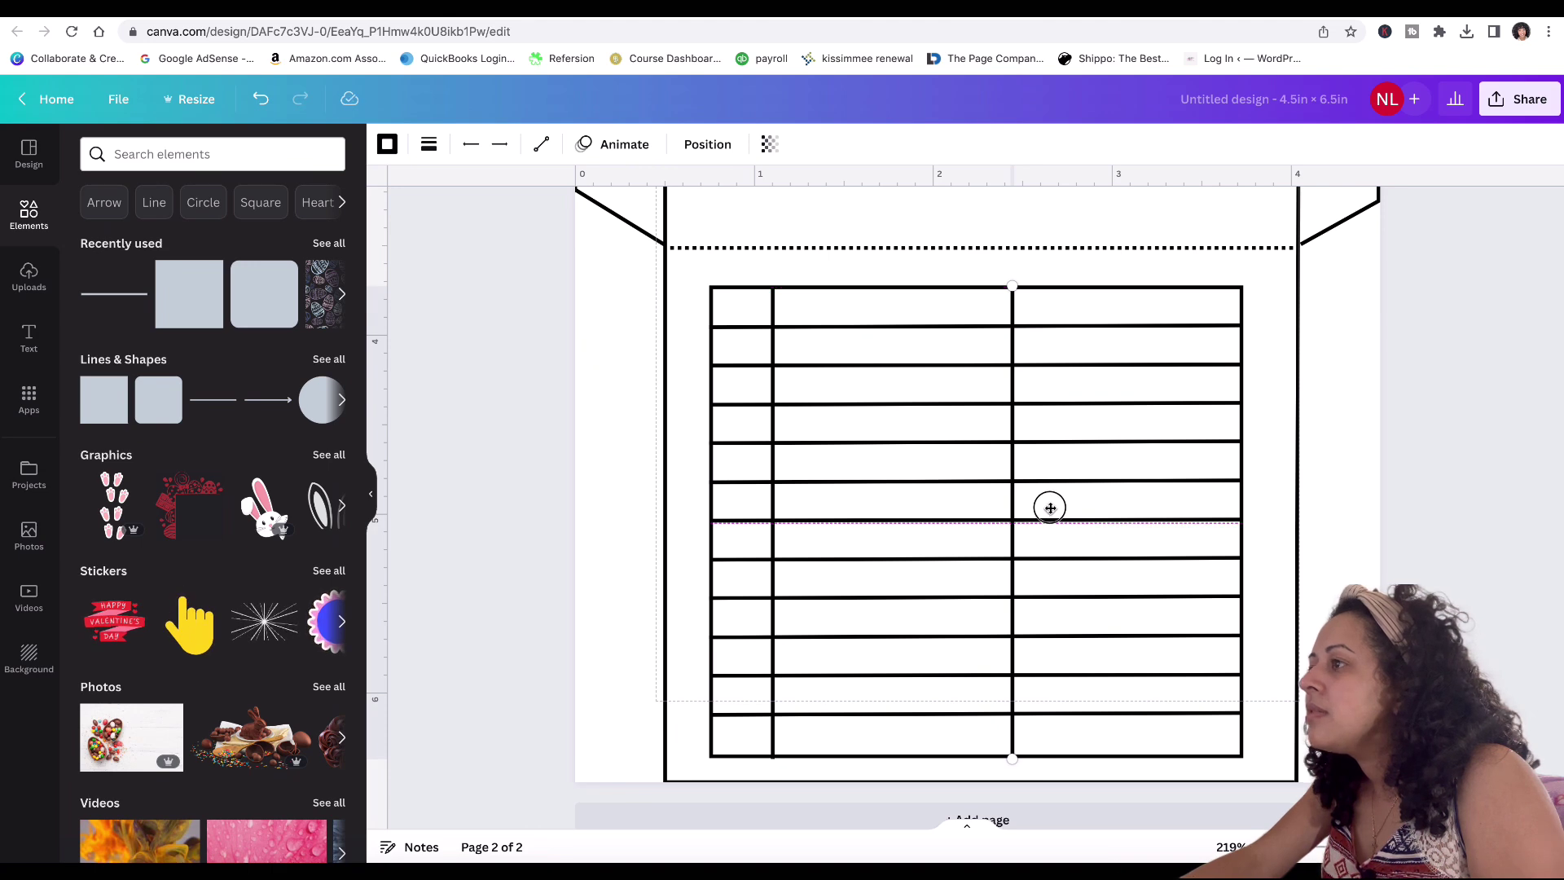
click(983, 244)
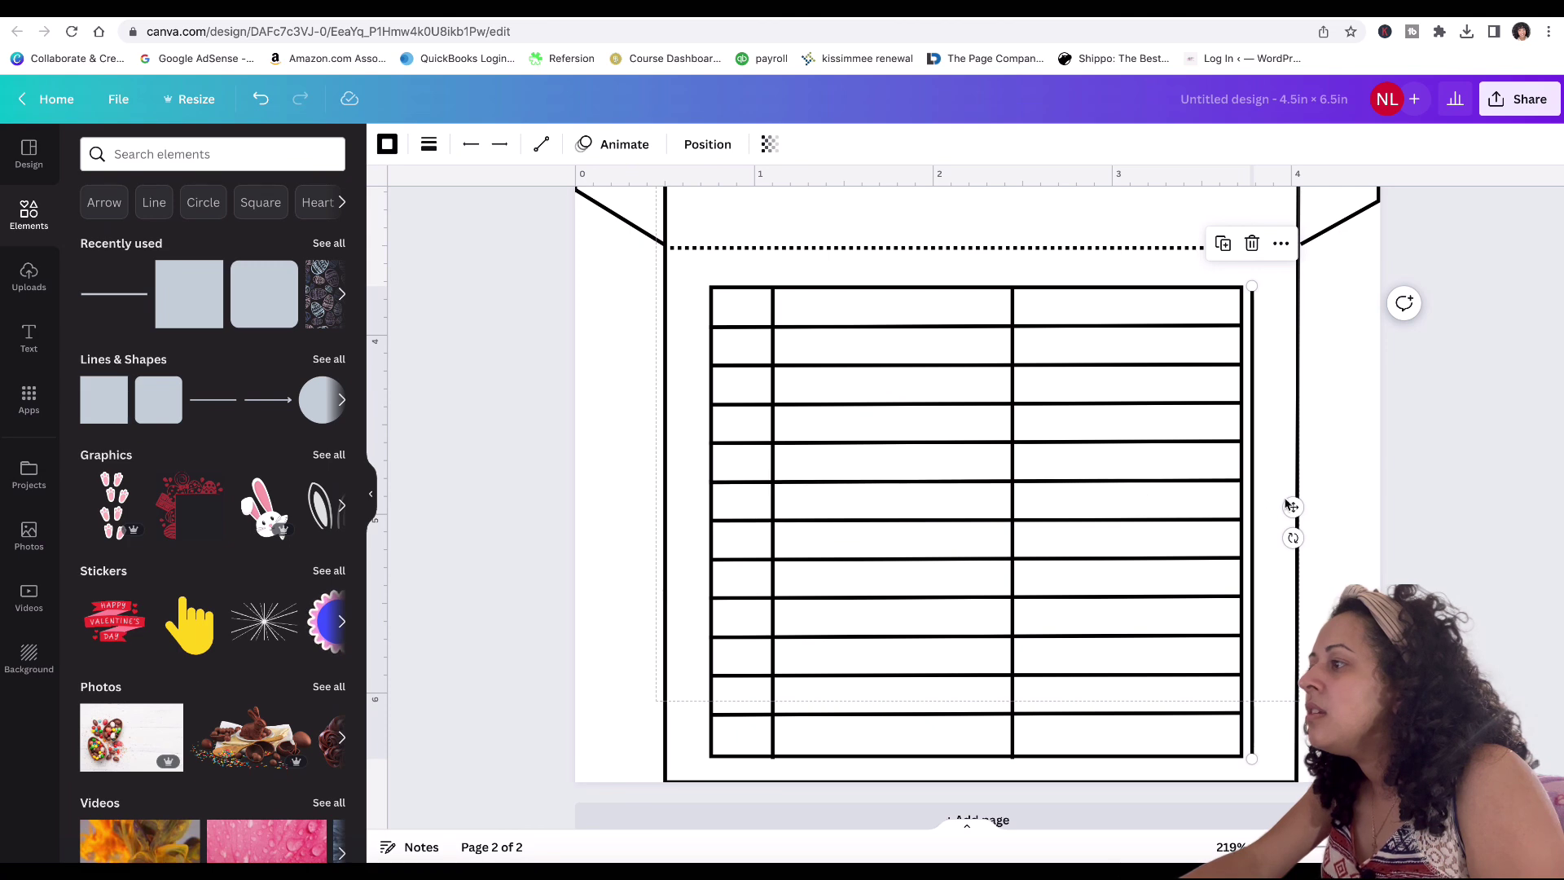
drag(1293, 506, 1180, 516)
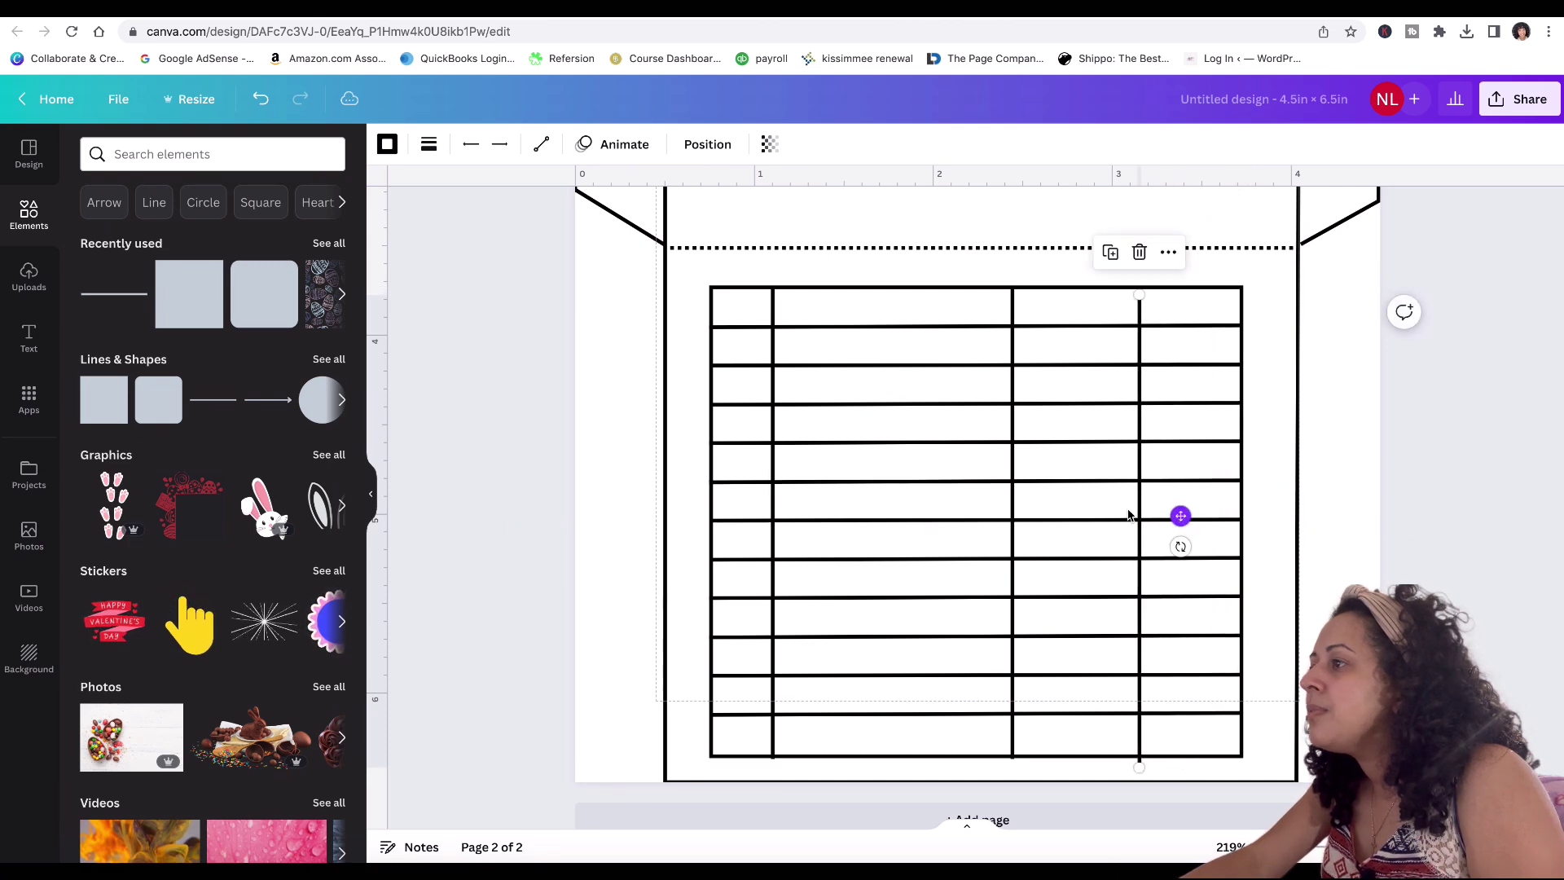
click(1008, 501)
drag(1054, 506, 1051, 505)
Step: Adjust the lower ends of the first and second column dividers to meet the table's bottom border
click(1372, 559)
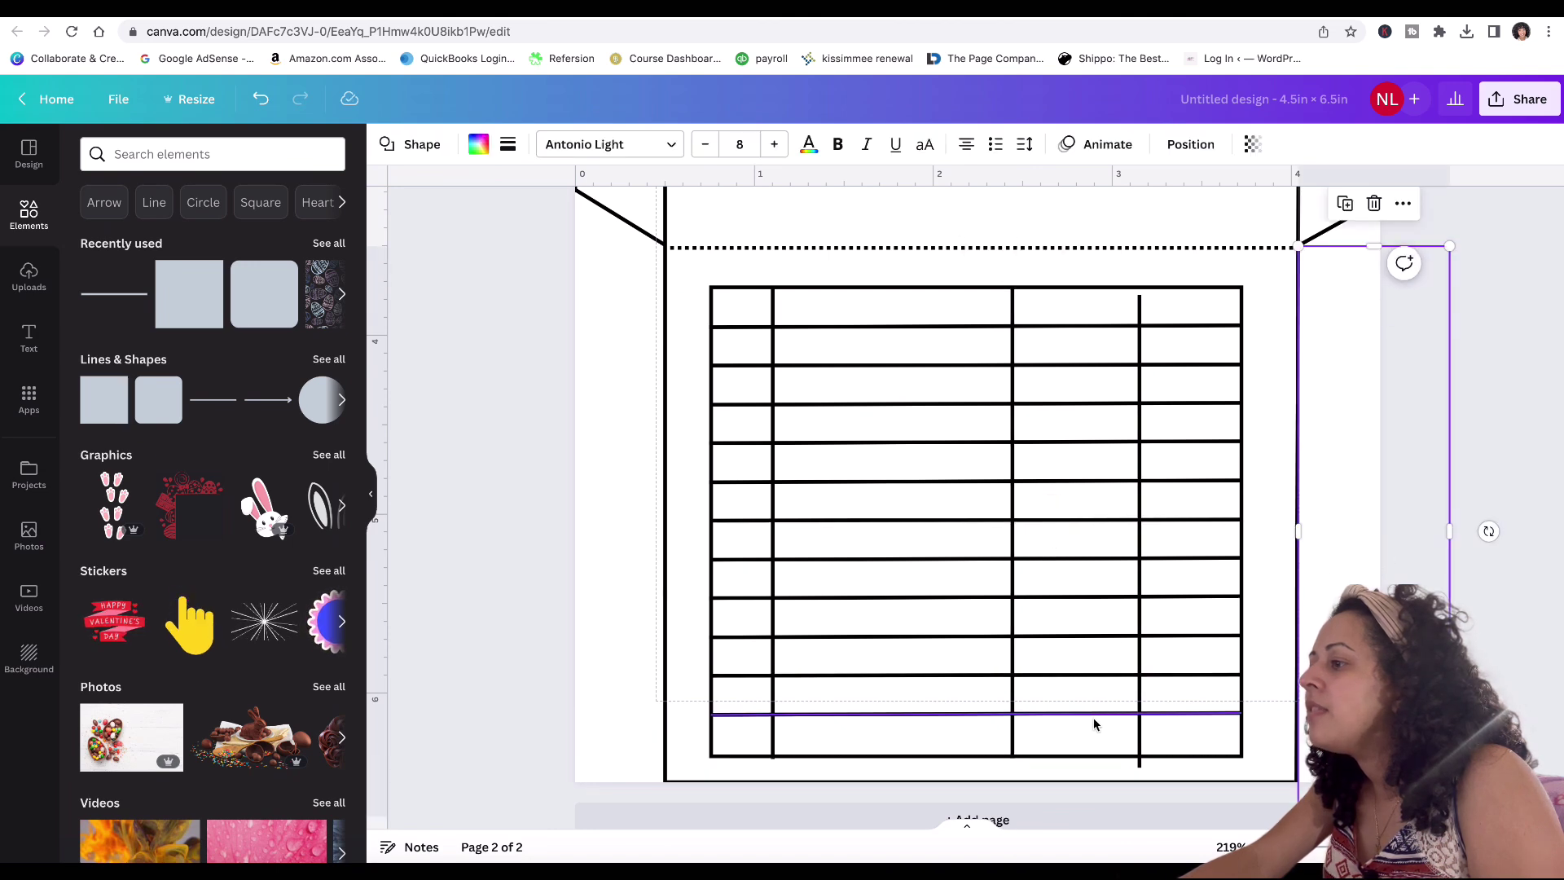
scroll(985, 452, up, 5)
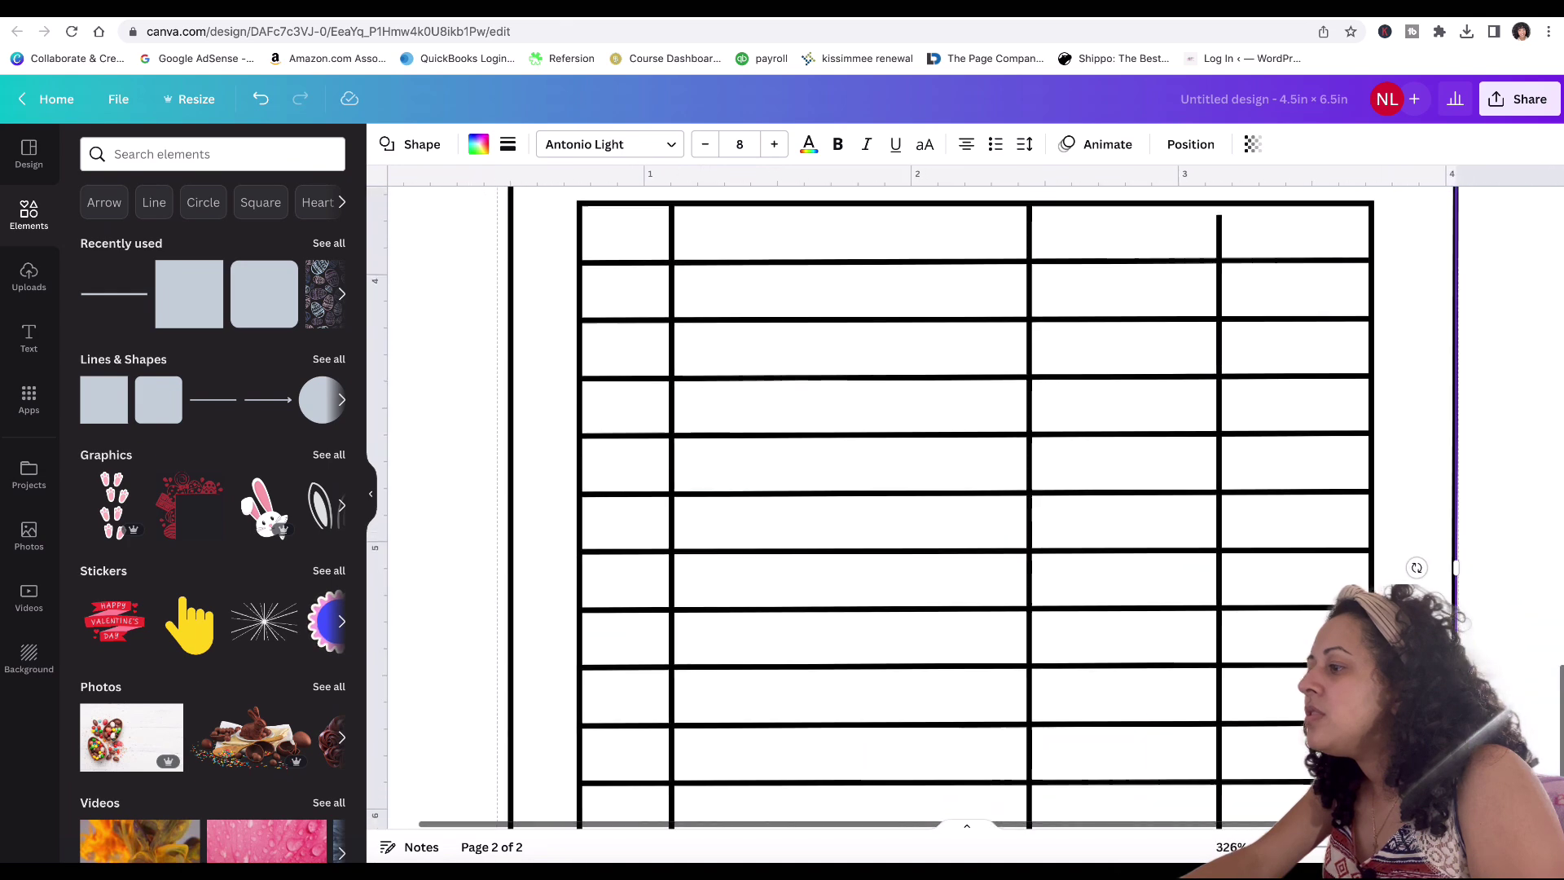
scroll(896, 505, down, 3)
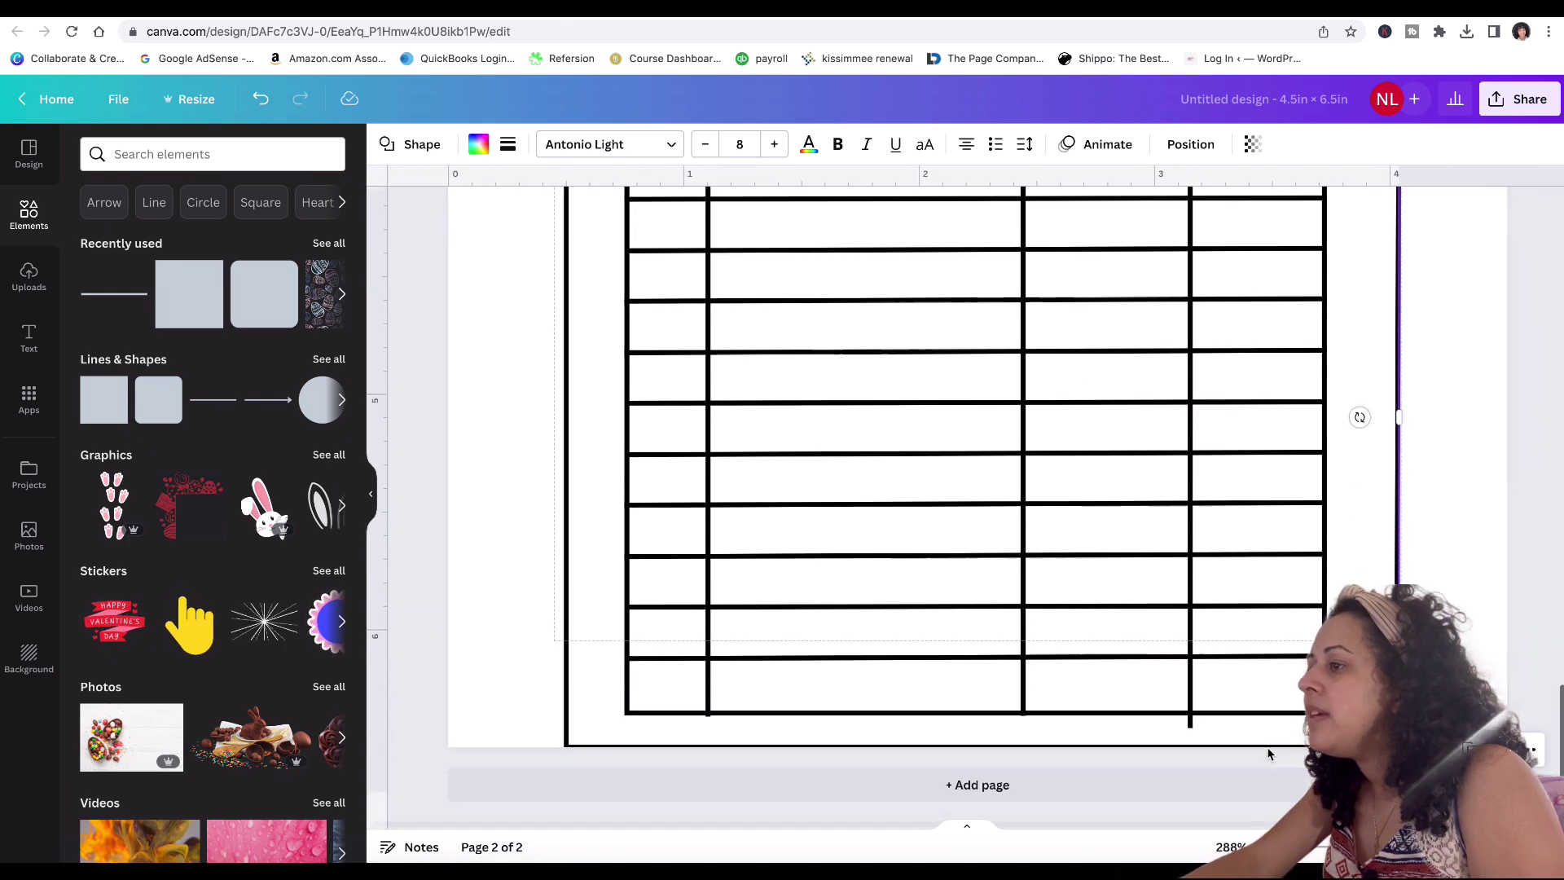
click(706, 693)
drag(707, 714, 708, 713)
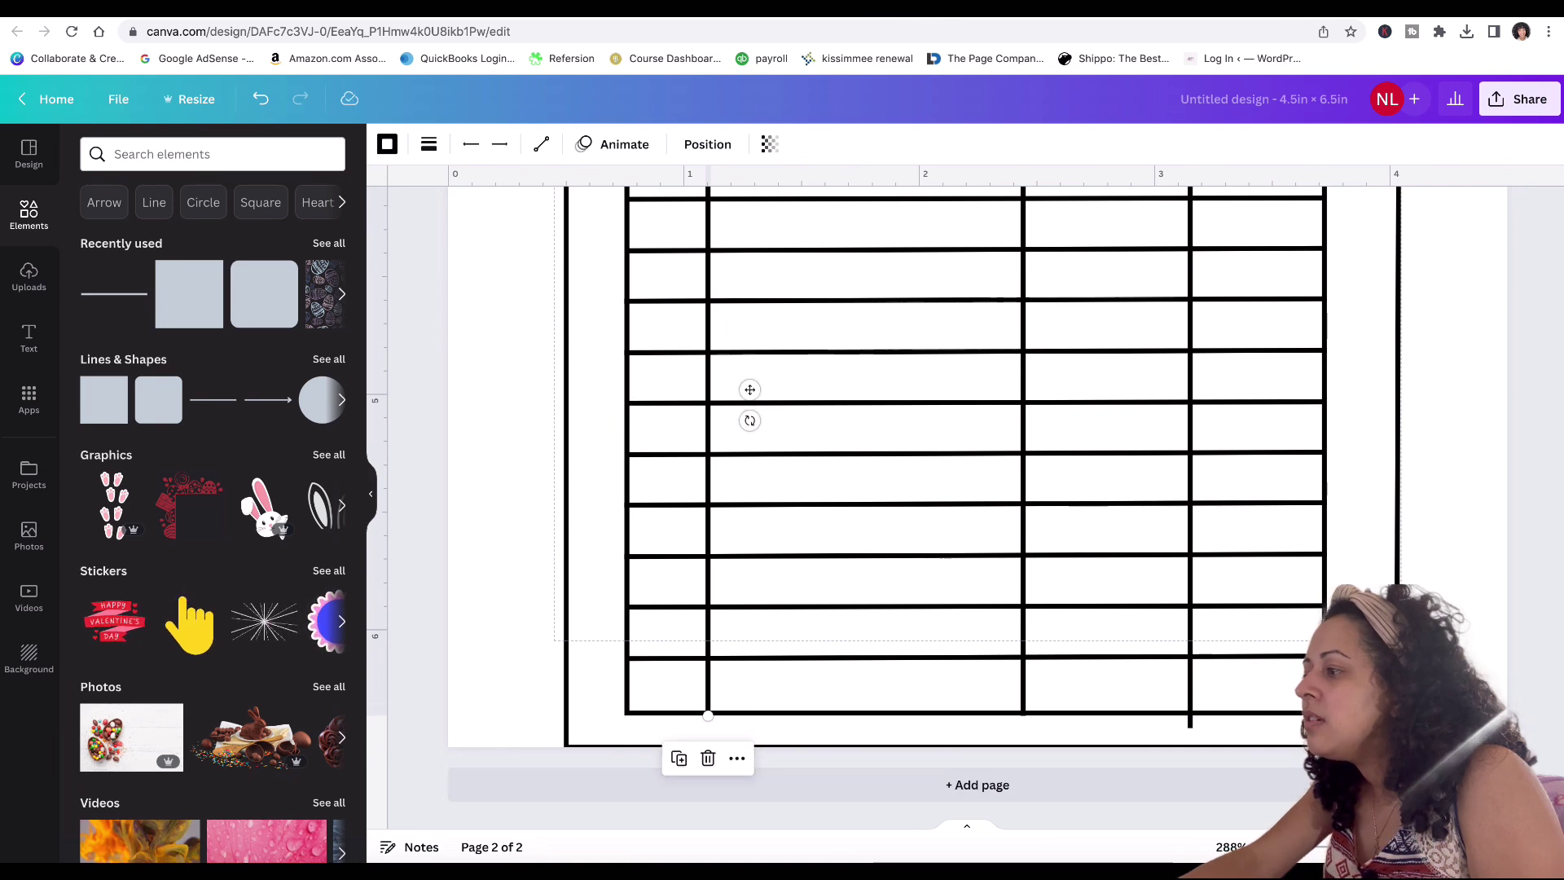
ctrl+scroll(982, 644, up, 5)
scroll(982, 643, down, 1)
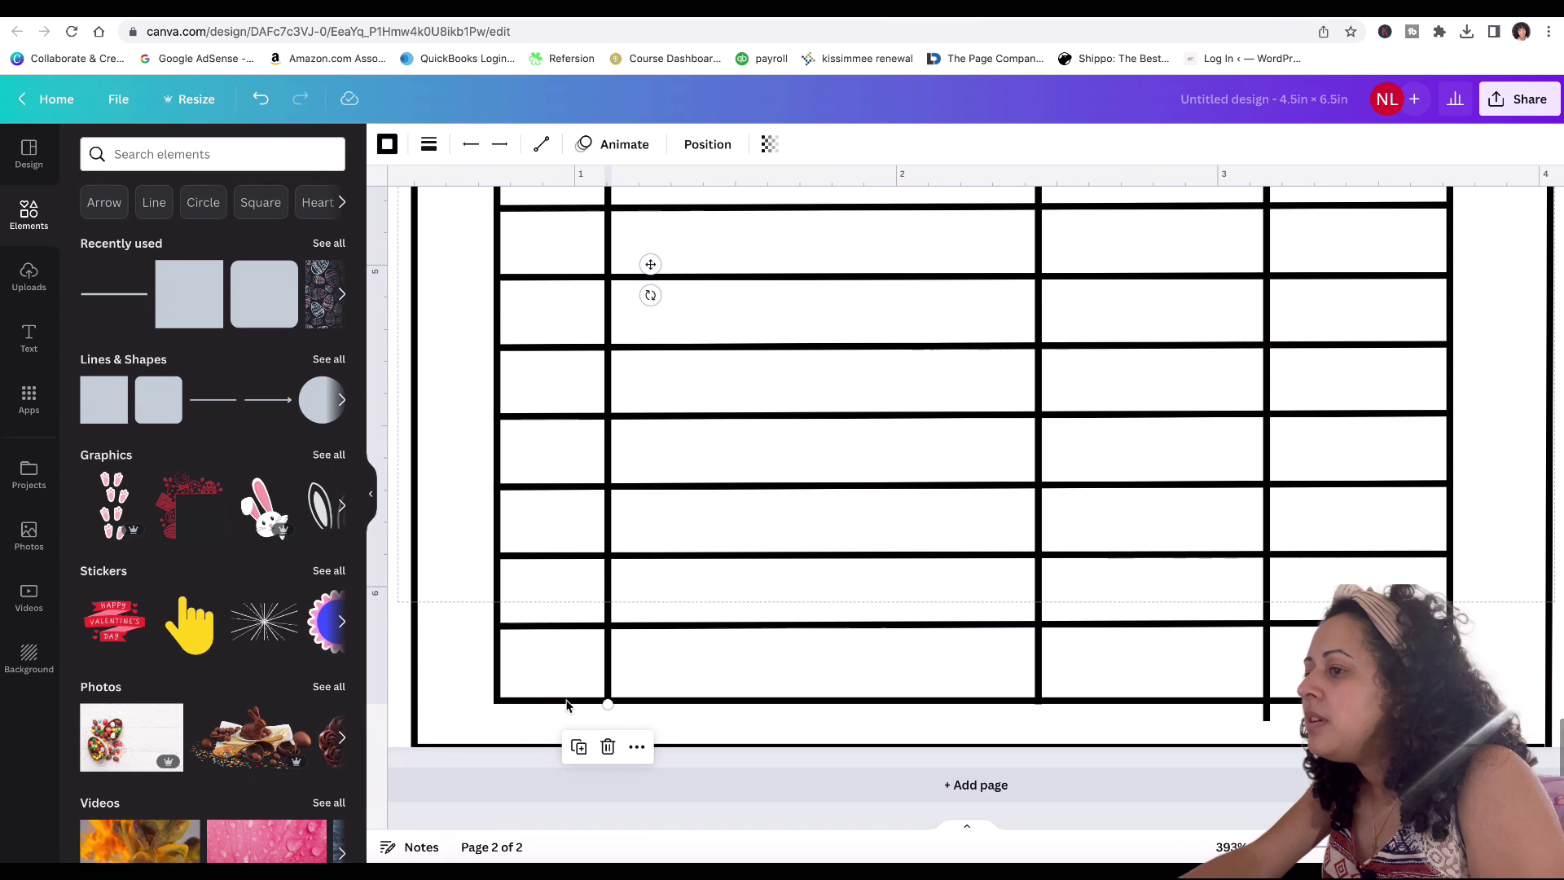
drag(608, 704, 605, 694)
click(722, 725)
click(1036, 696)
drag(1037, 696, 1038, 700)
Step: Fit both ends of the third column divider to the table's top and bottom borders
click(1269, 684)
drag(1266, 718, 1265, 699)
scroll(1265, 699, up, 5)
scroll(1265, 699, up, 4)
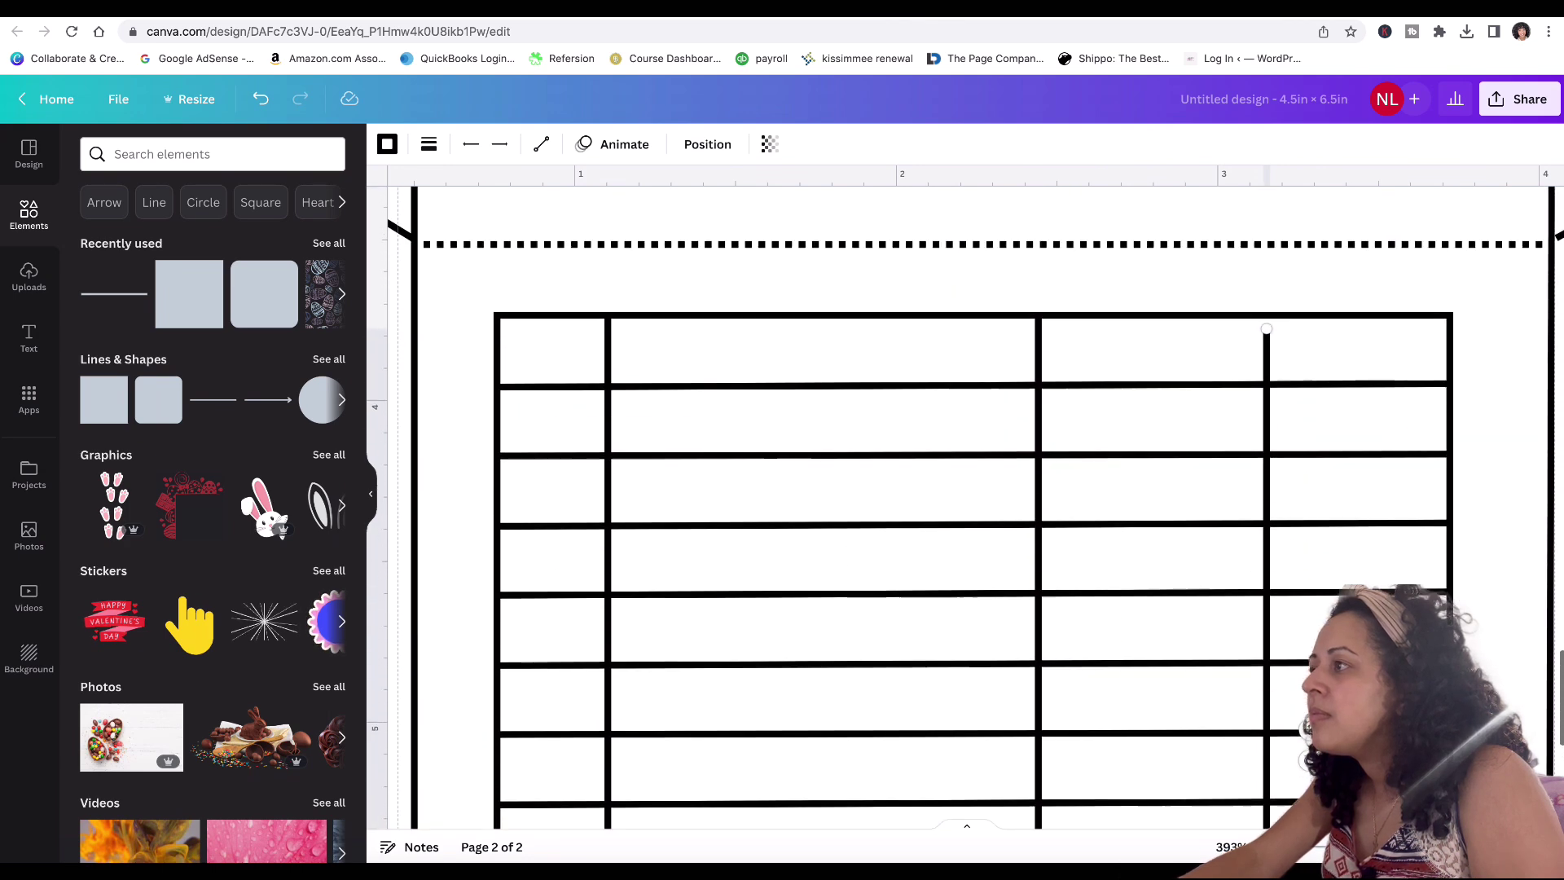
drag(1268, 340, 1267, 338)
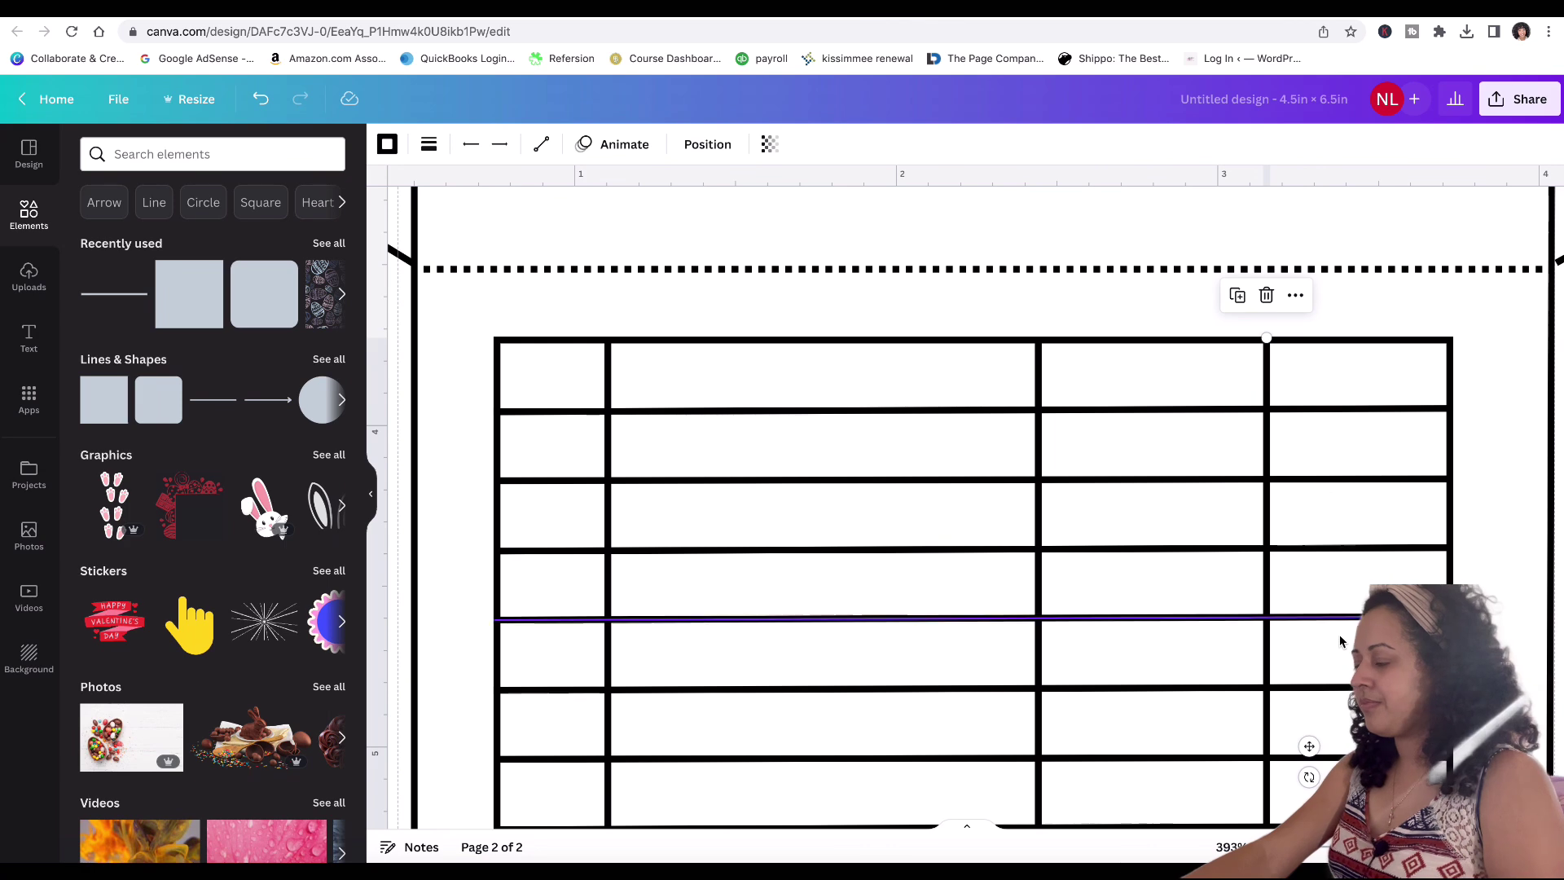
Step: Move the middle column divider right to about 2.6 in so the two rightmost columns are similar in width
scroll(1348, 652, down, 1)
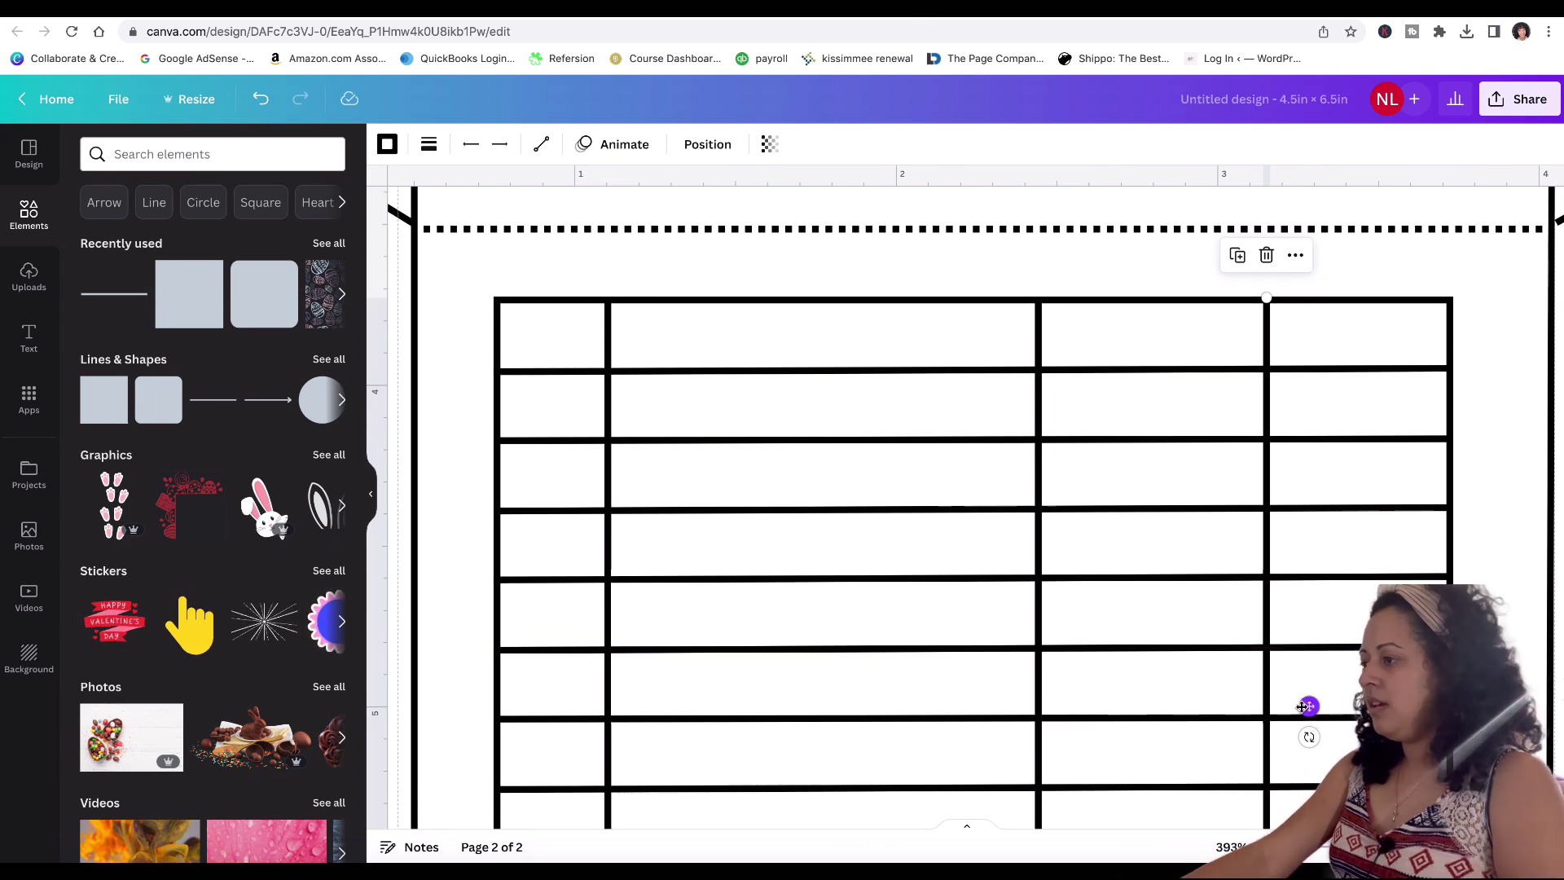
click(1036, 688)
drag(1085, 701, 1130, 702)
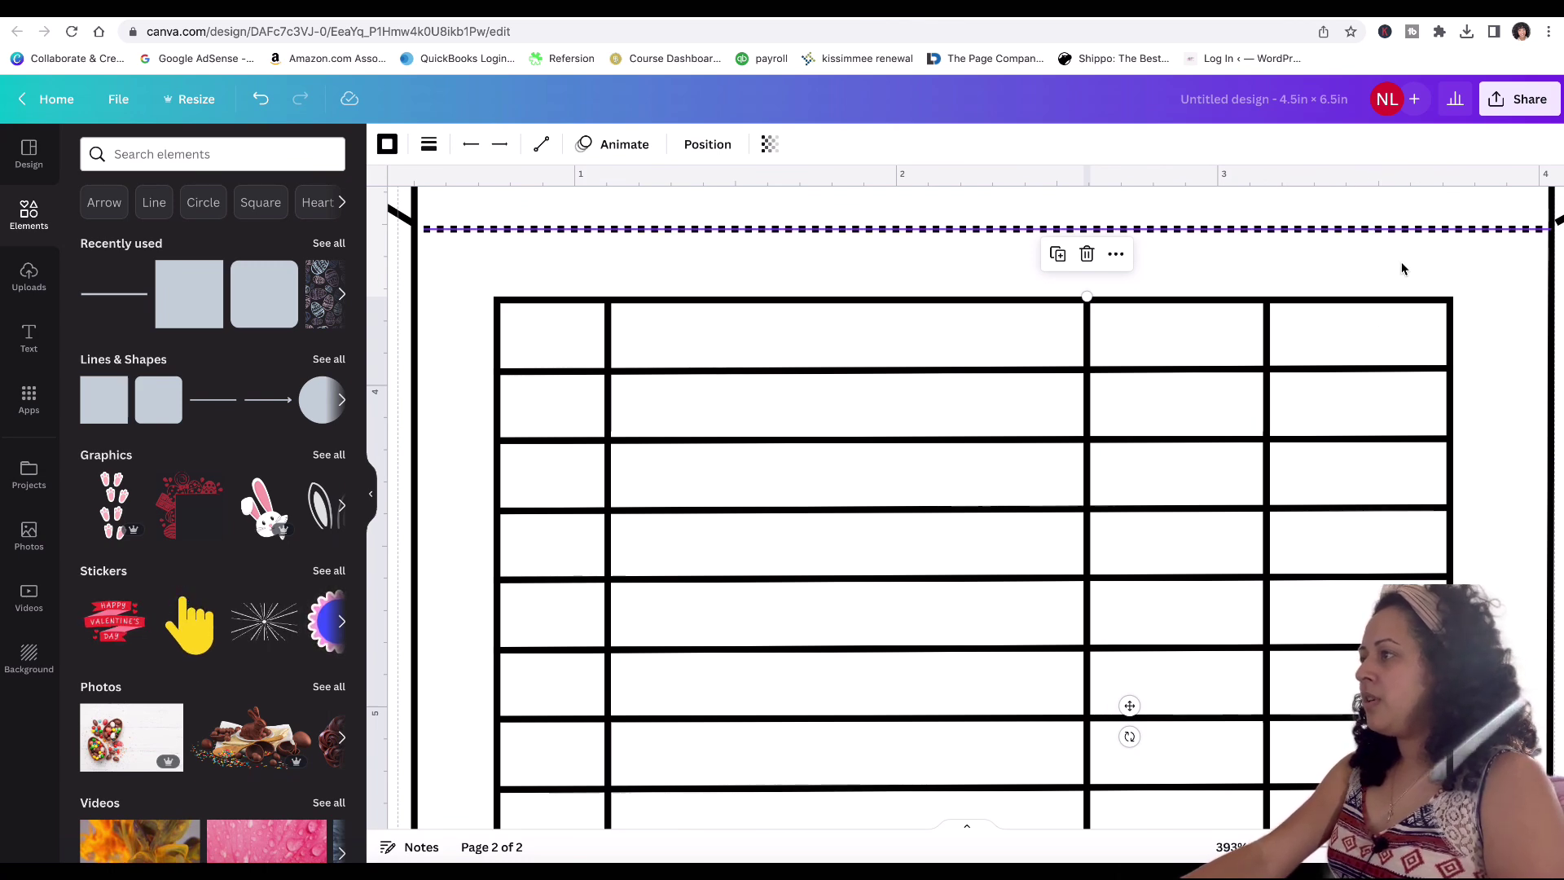
click(1483, 369)
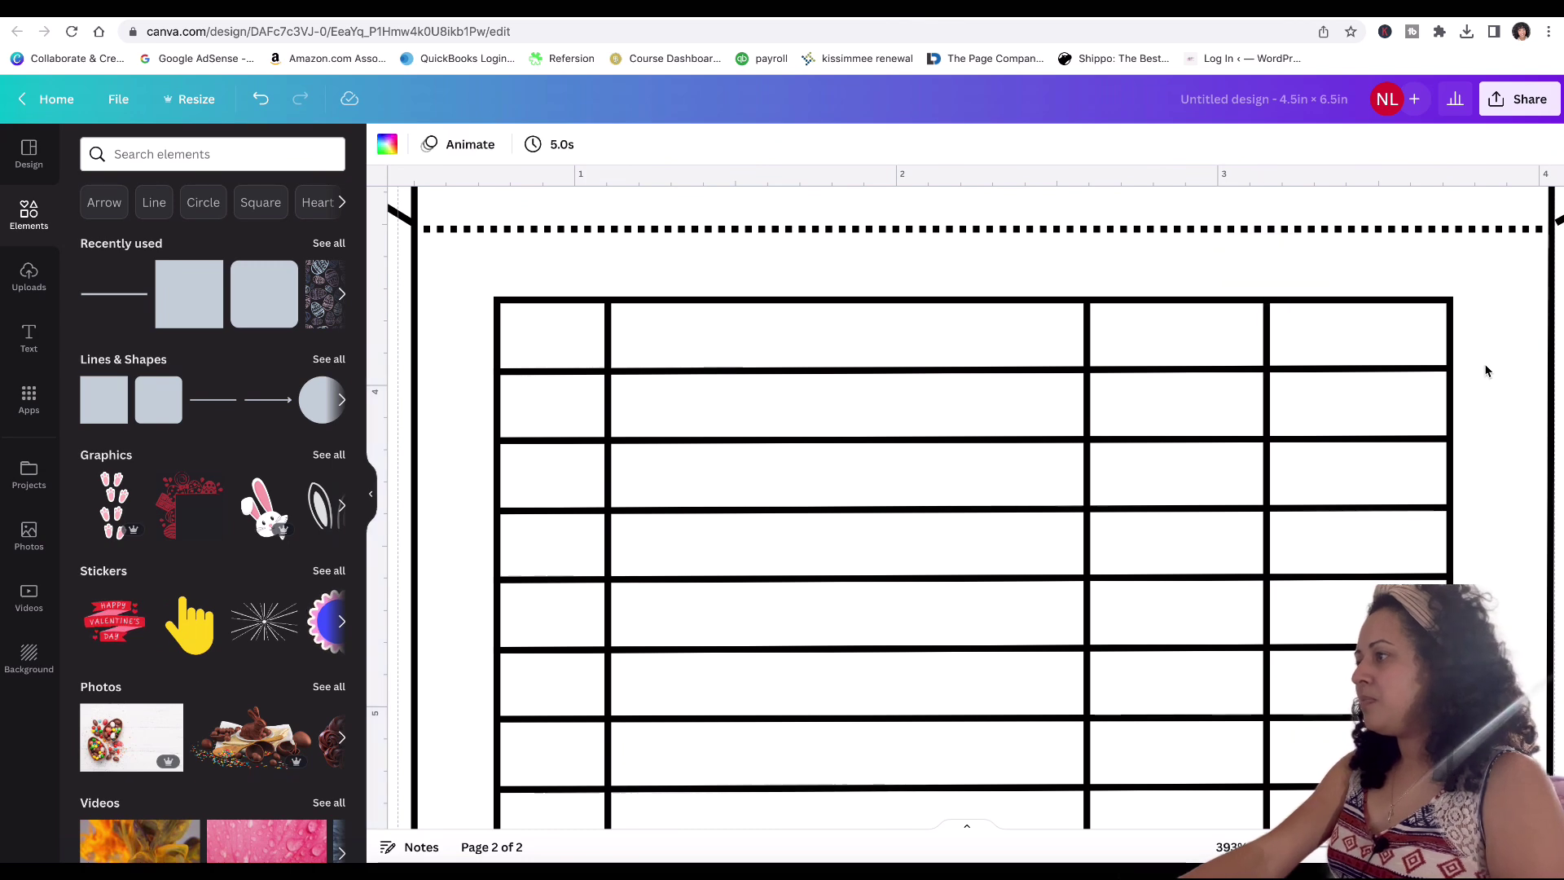
scroll(1487, 373, down, 5)
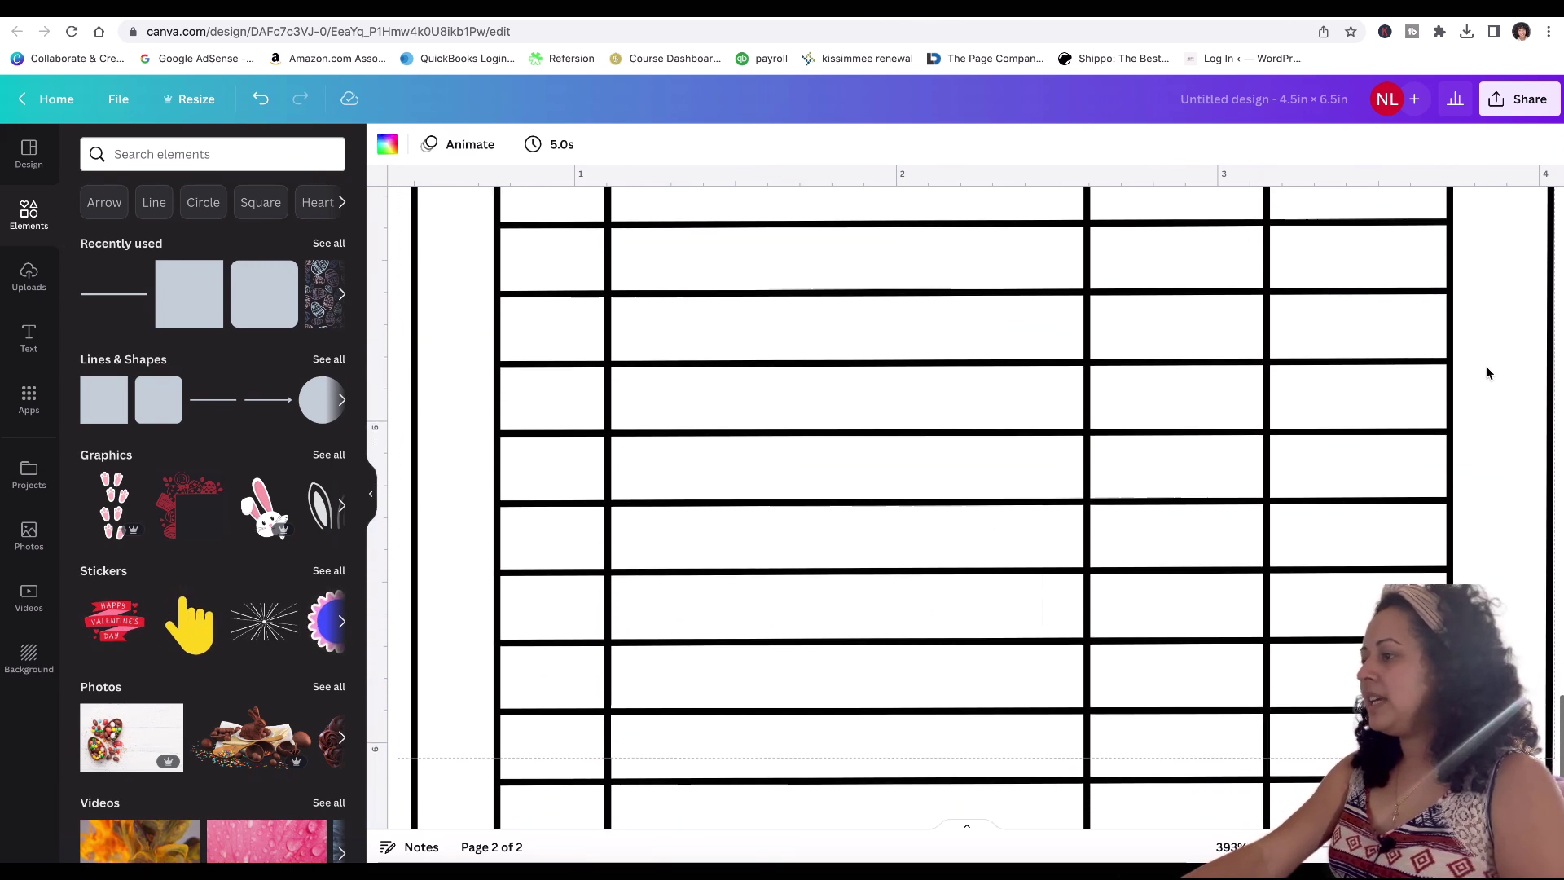
scroll(988, 503, down, 5)
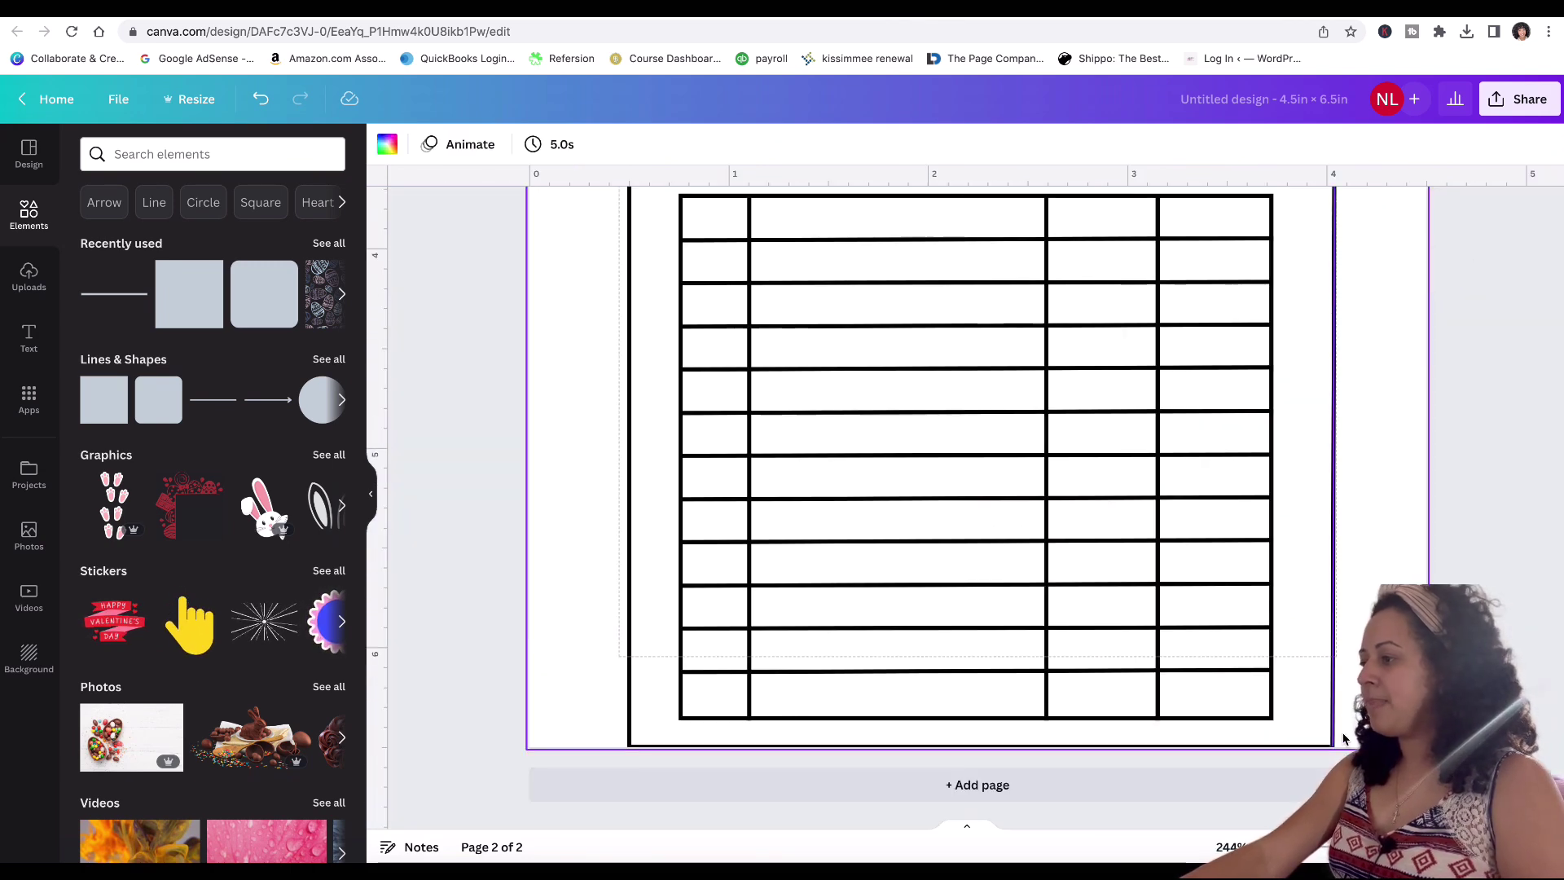
scroll(1303, 692, up, 3)
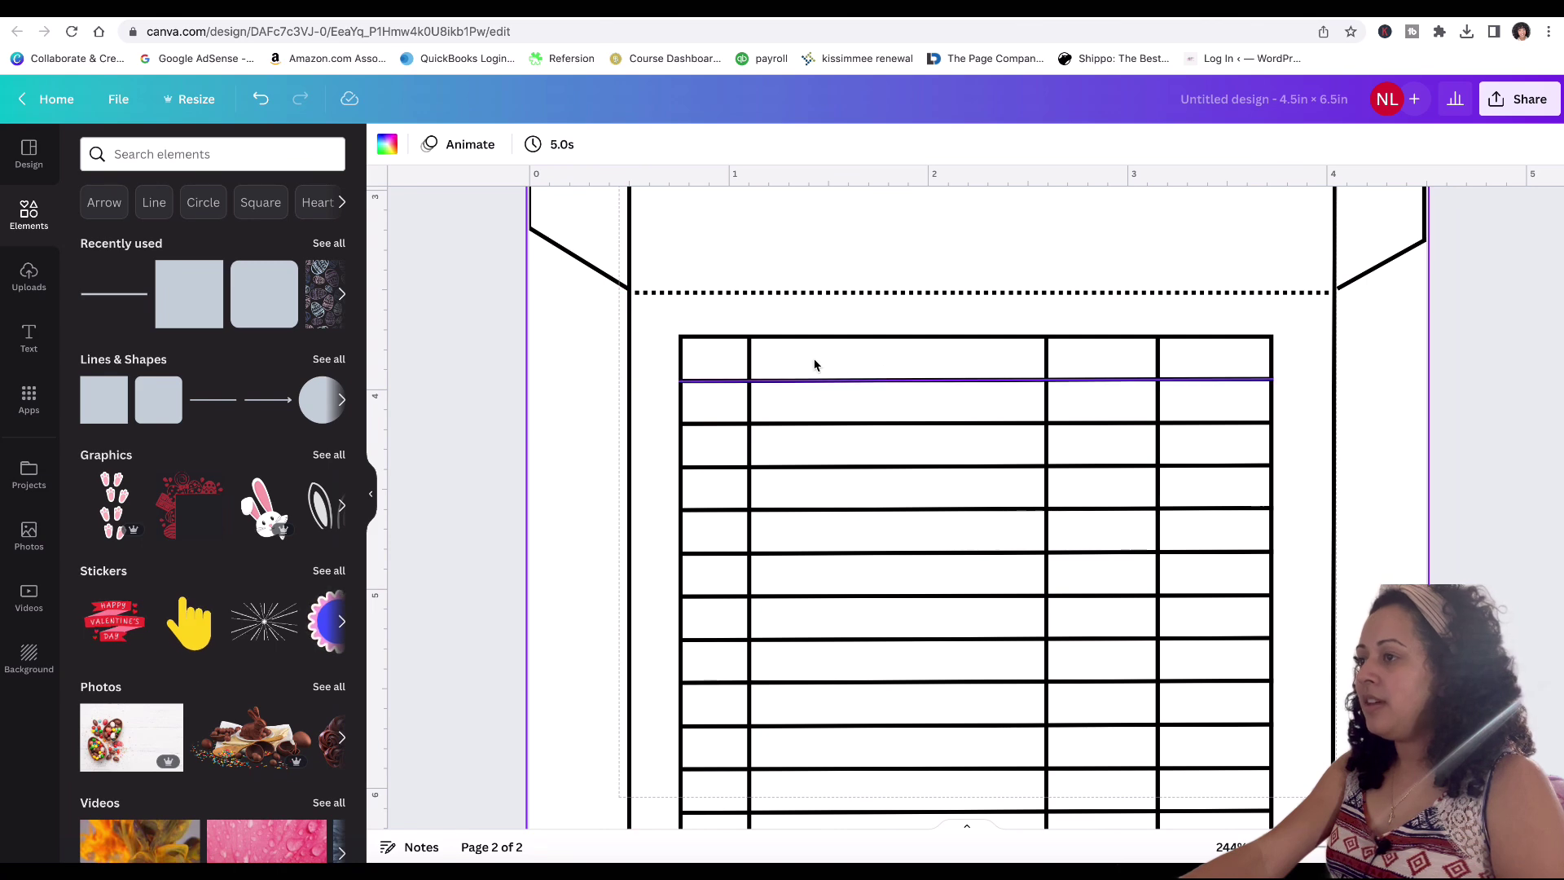
Step: Add a body text box just above the table and make it read "Date"
click(30, 342)
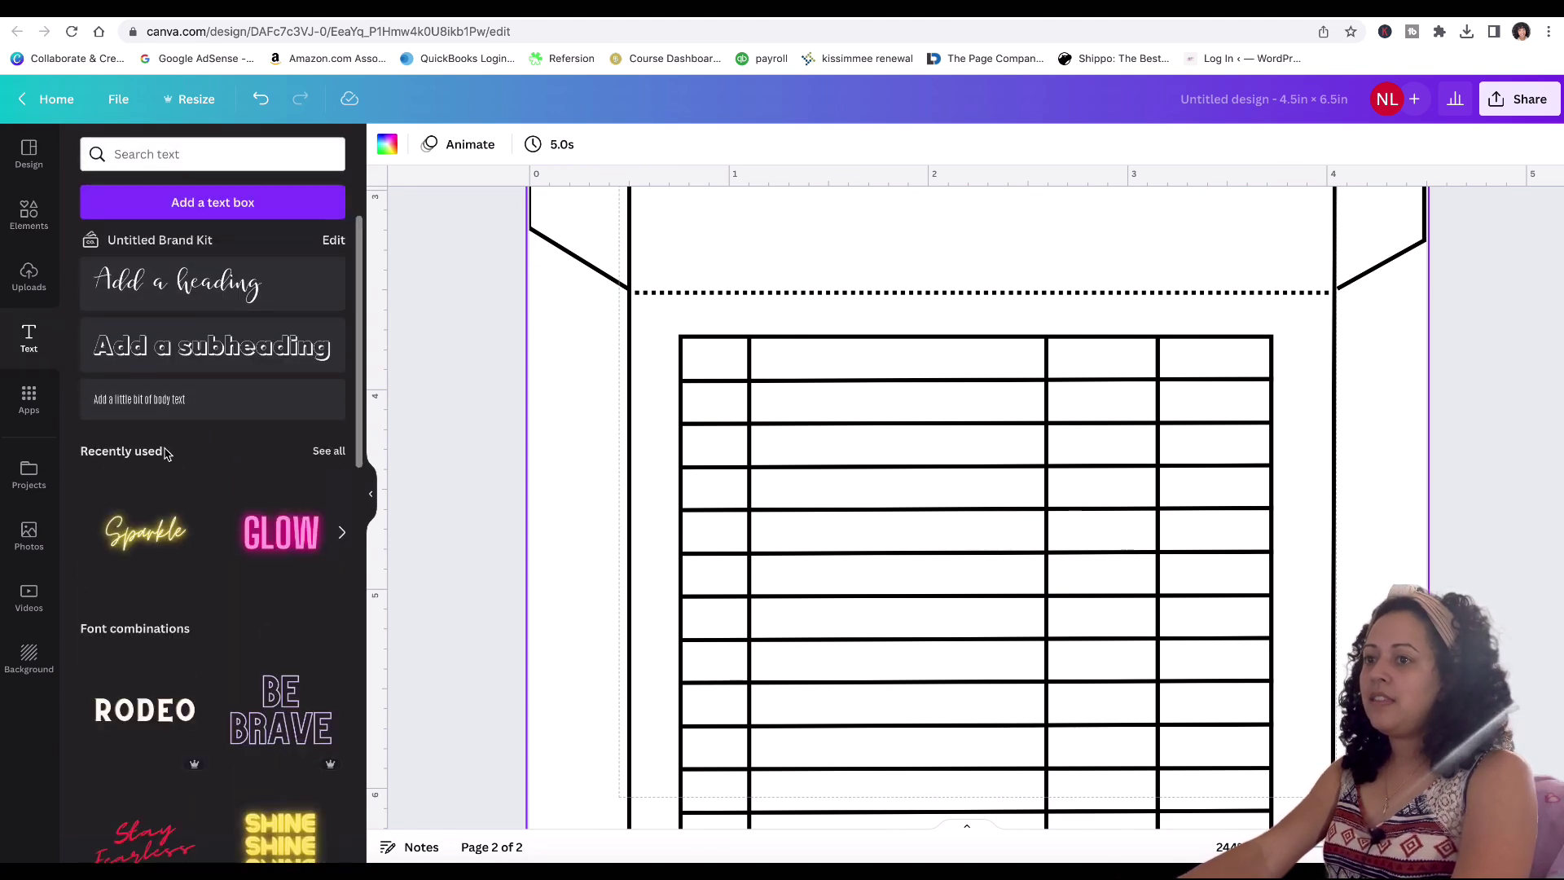
scroll(167, 448, down, 3)
scroll(162, 444, up, 3)
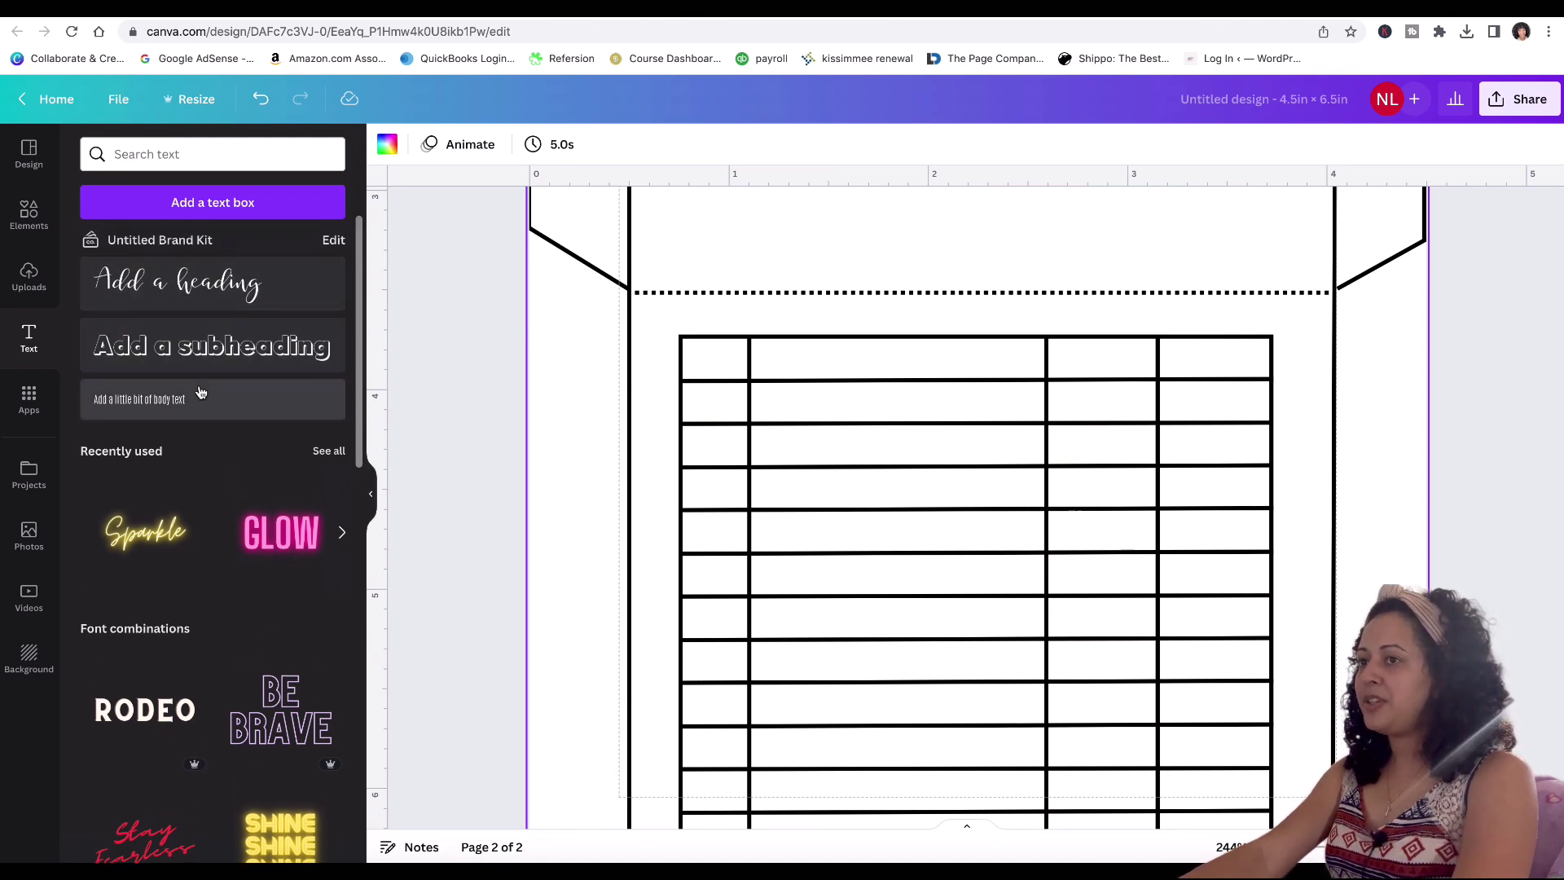
click(888, 295)
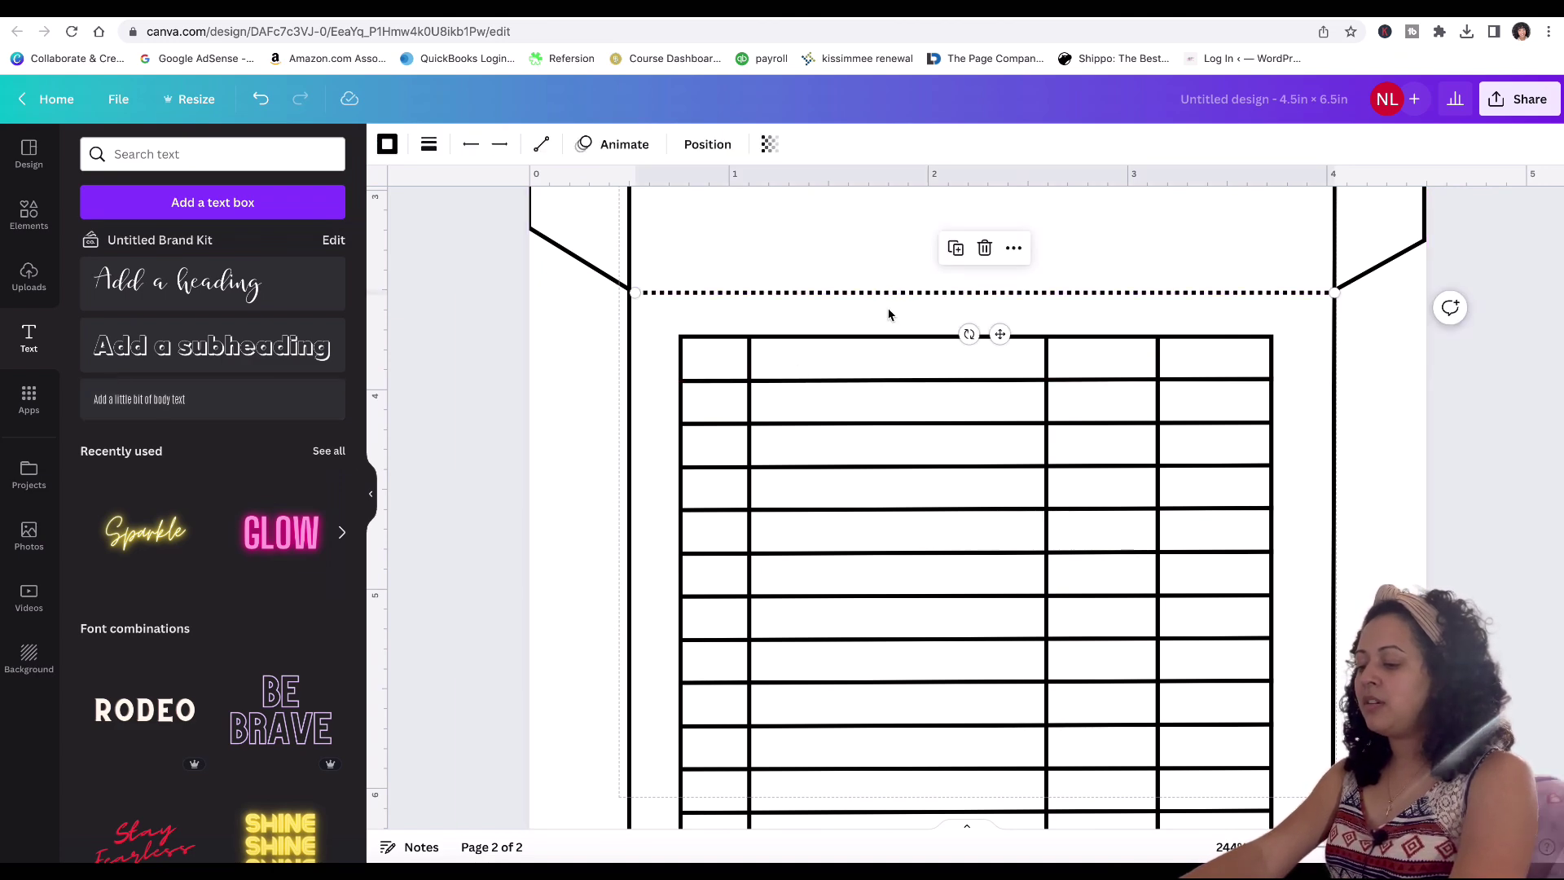
double_click(888, 293)
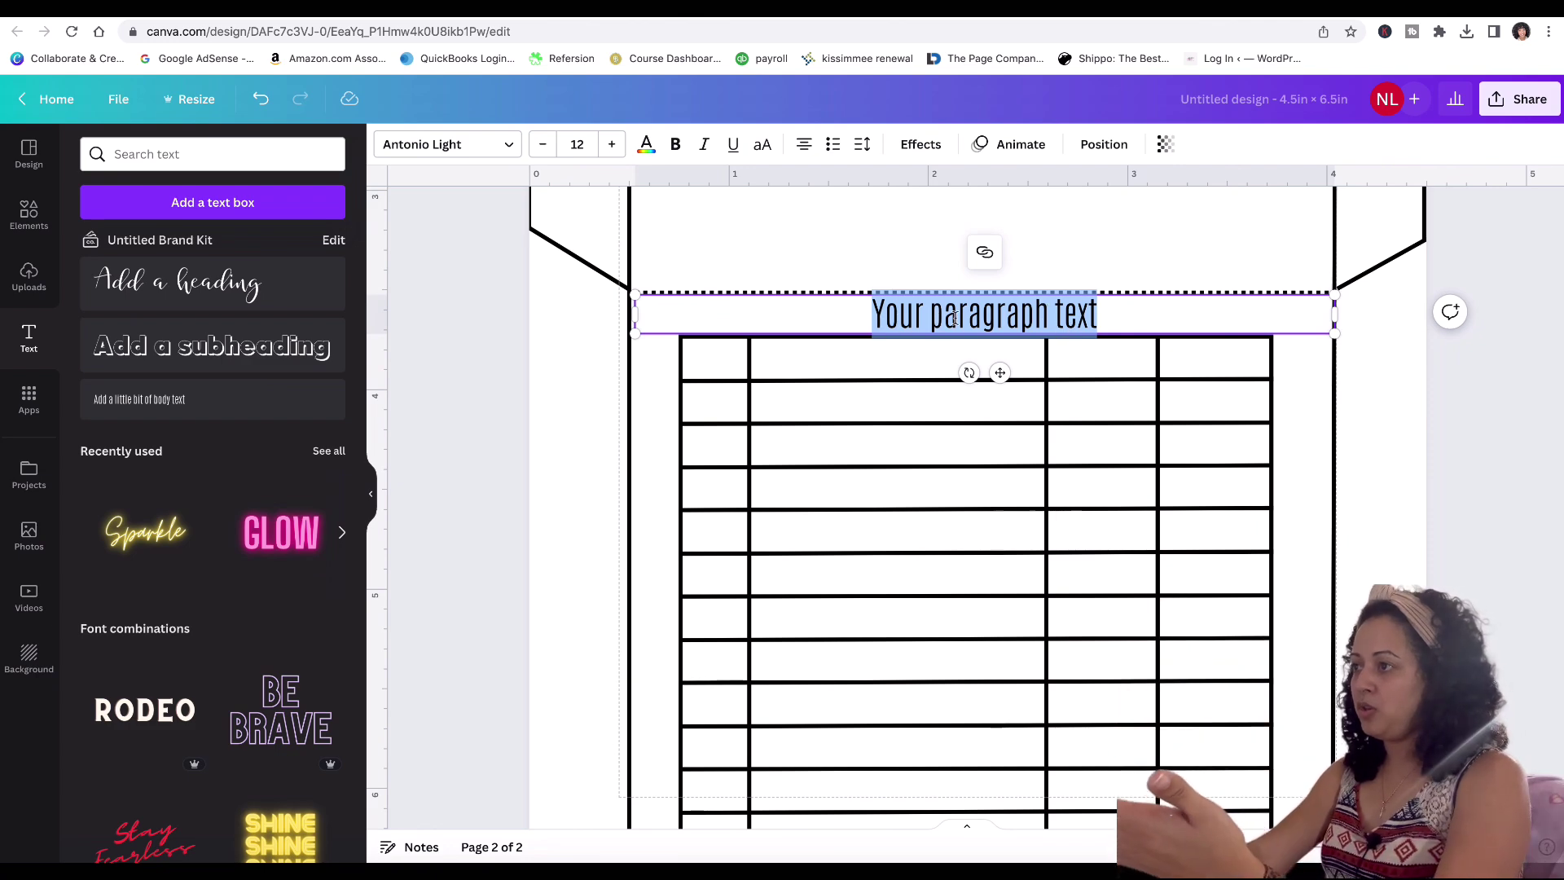
triple_click(987, 312)
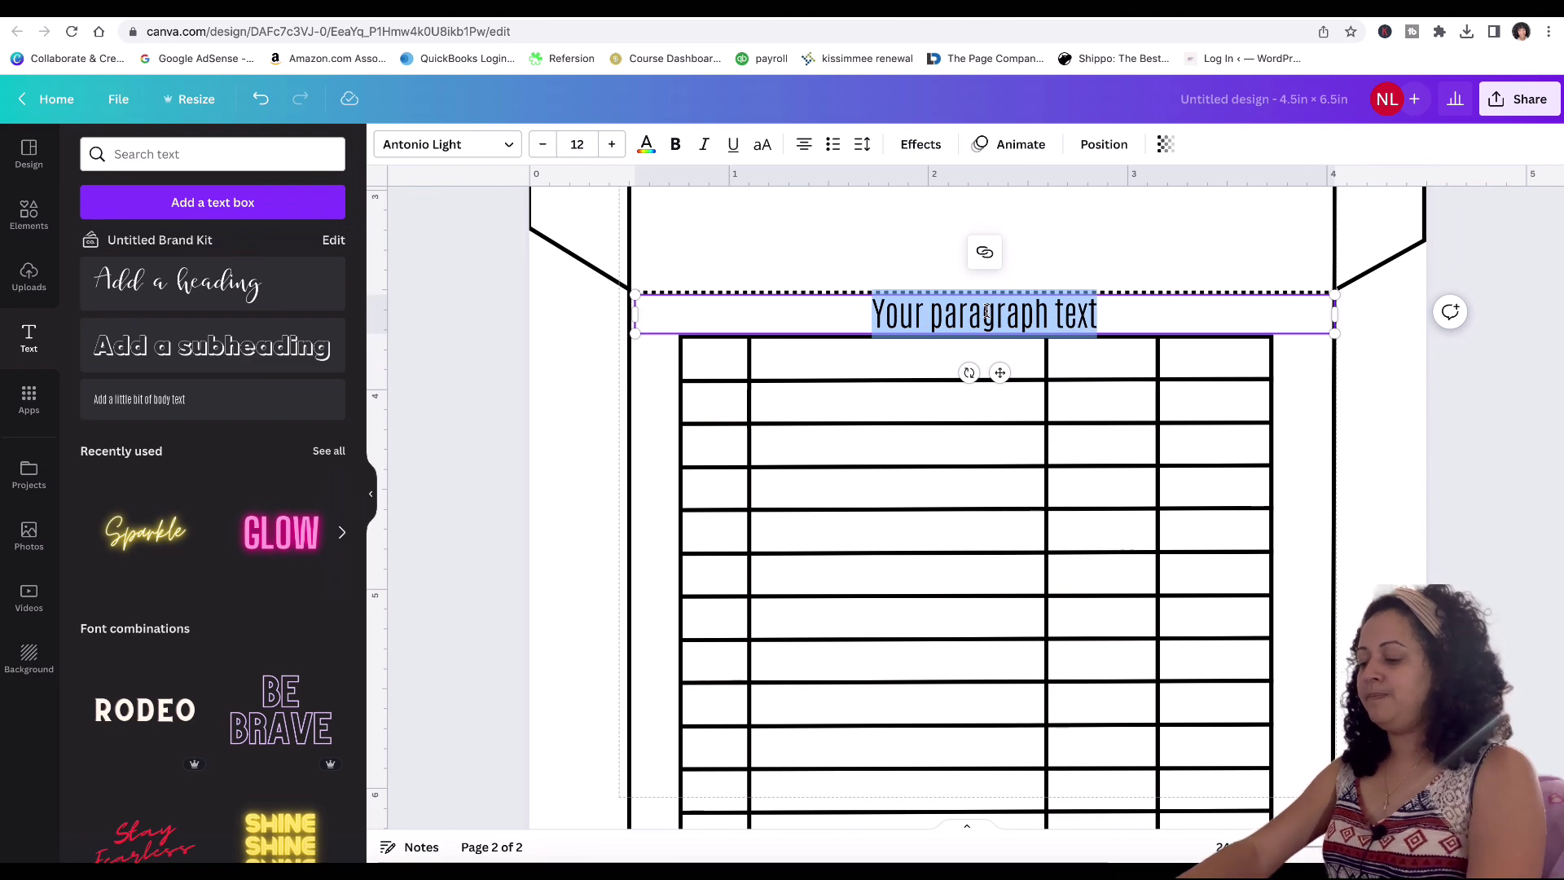
text(Date)
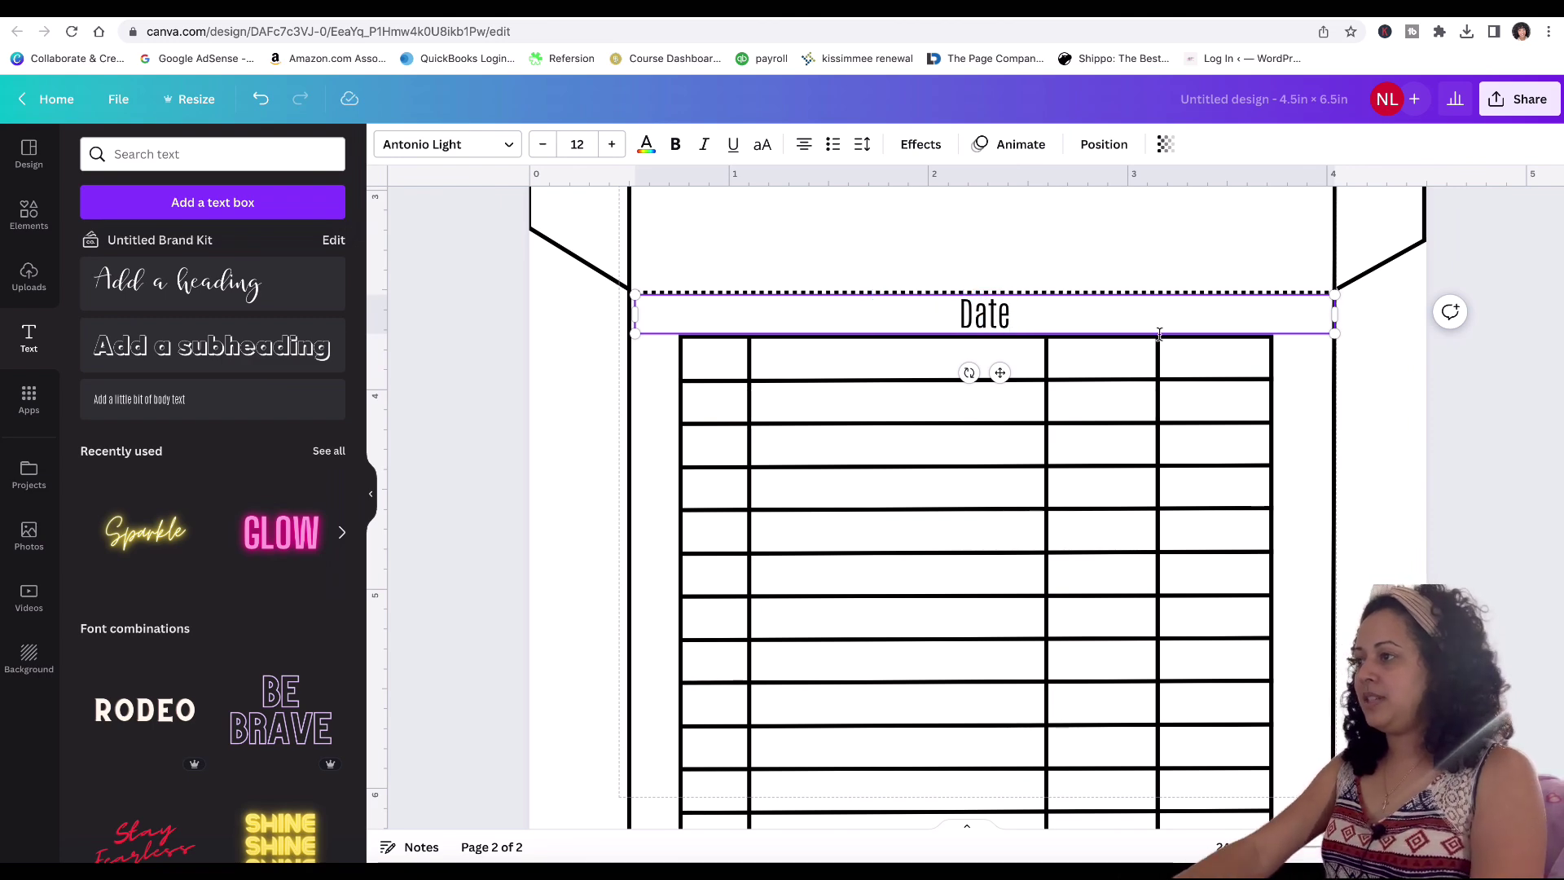
Step: Narrow the Date text box and fit it into the first column's header cell
drag(1339, 313, 694, 307)
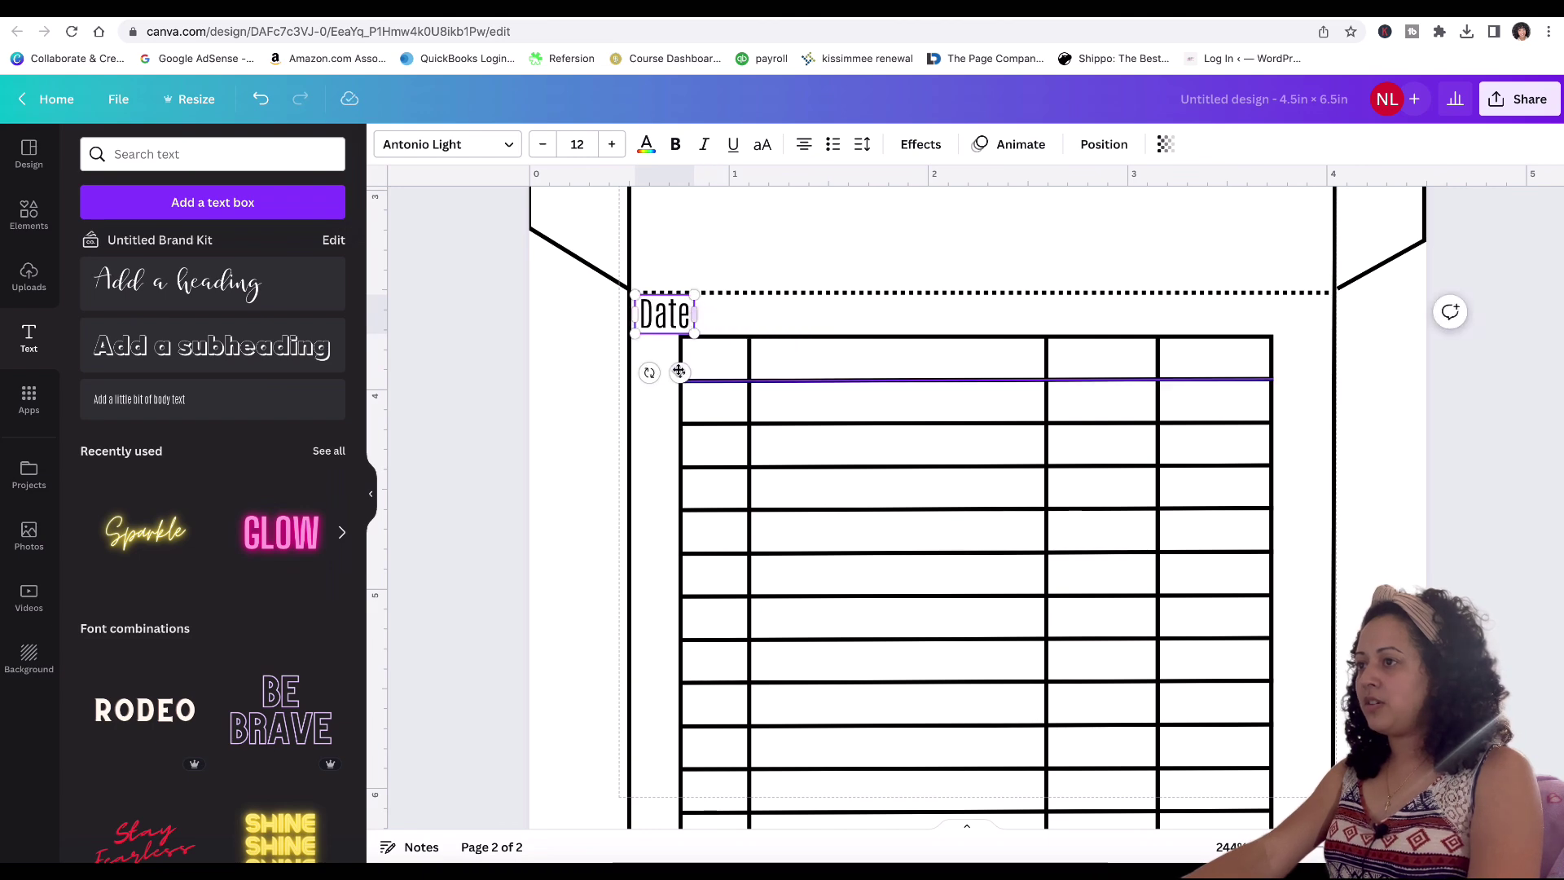
drag(681, 366, 730, 424)
drag(743, 359, 749, 359)
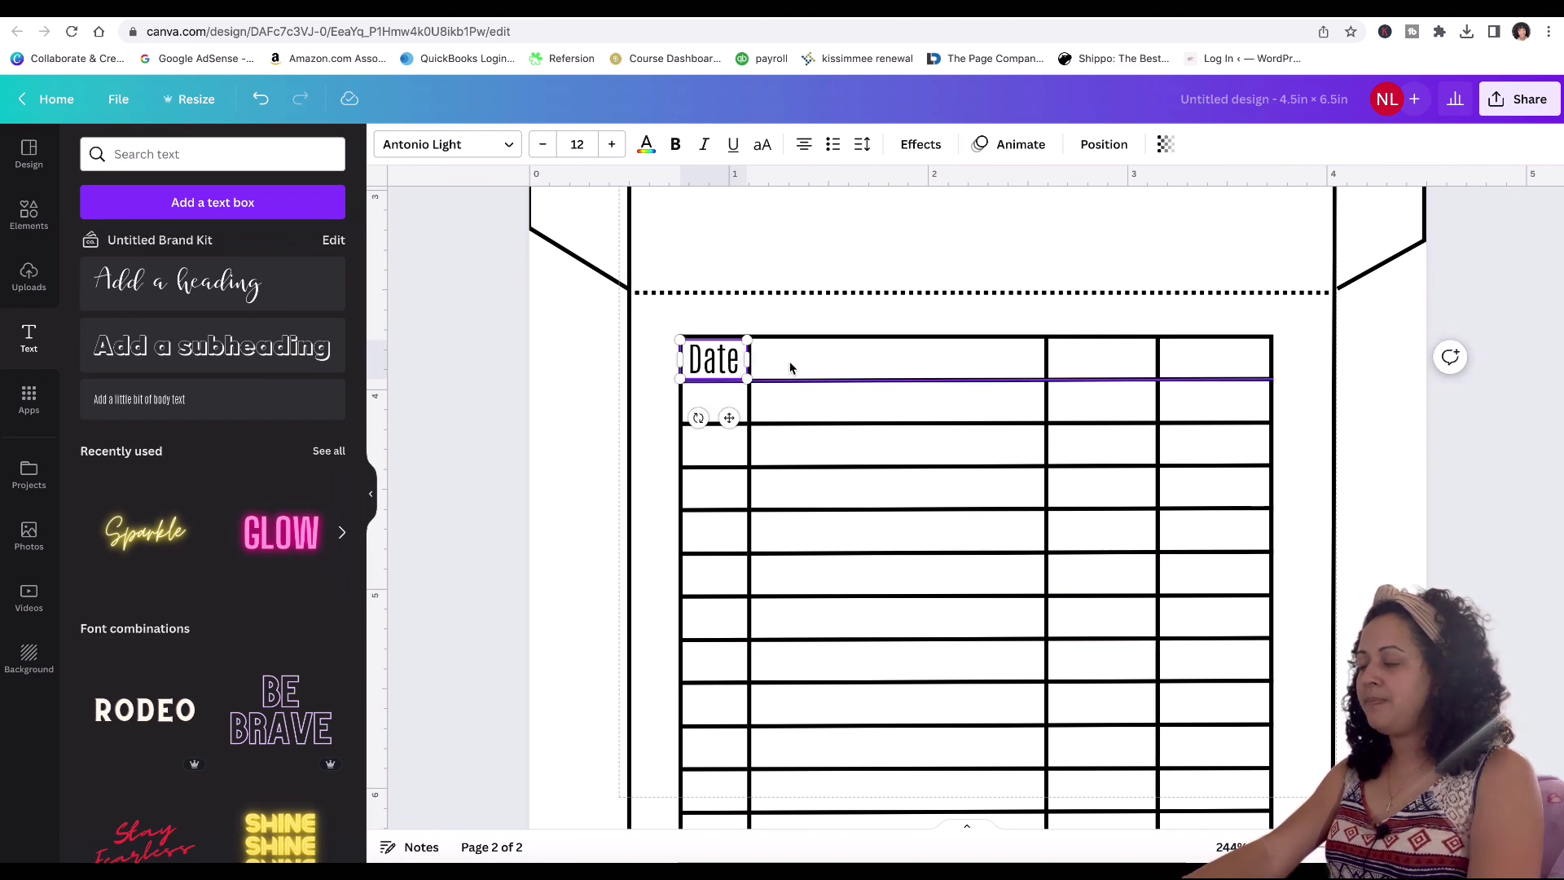
click(863, 378)
Step: Duplicate the Date label into the second column's header cell, widen it, and change its text to "Description"
click(714, 359)
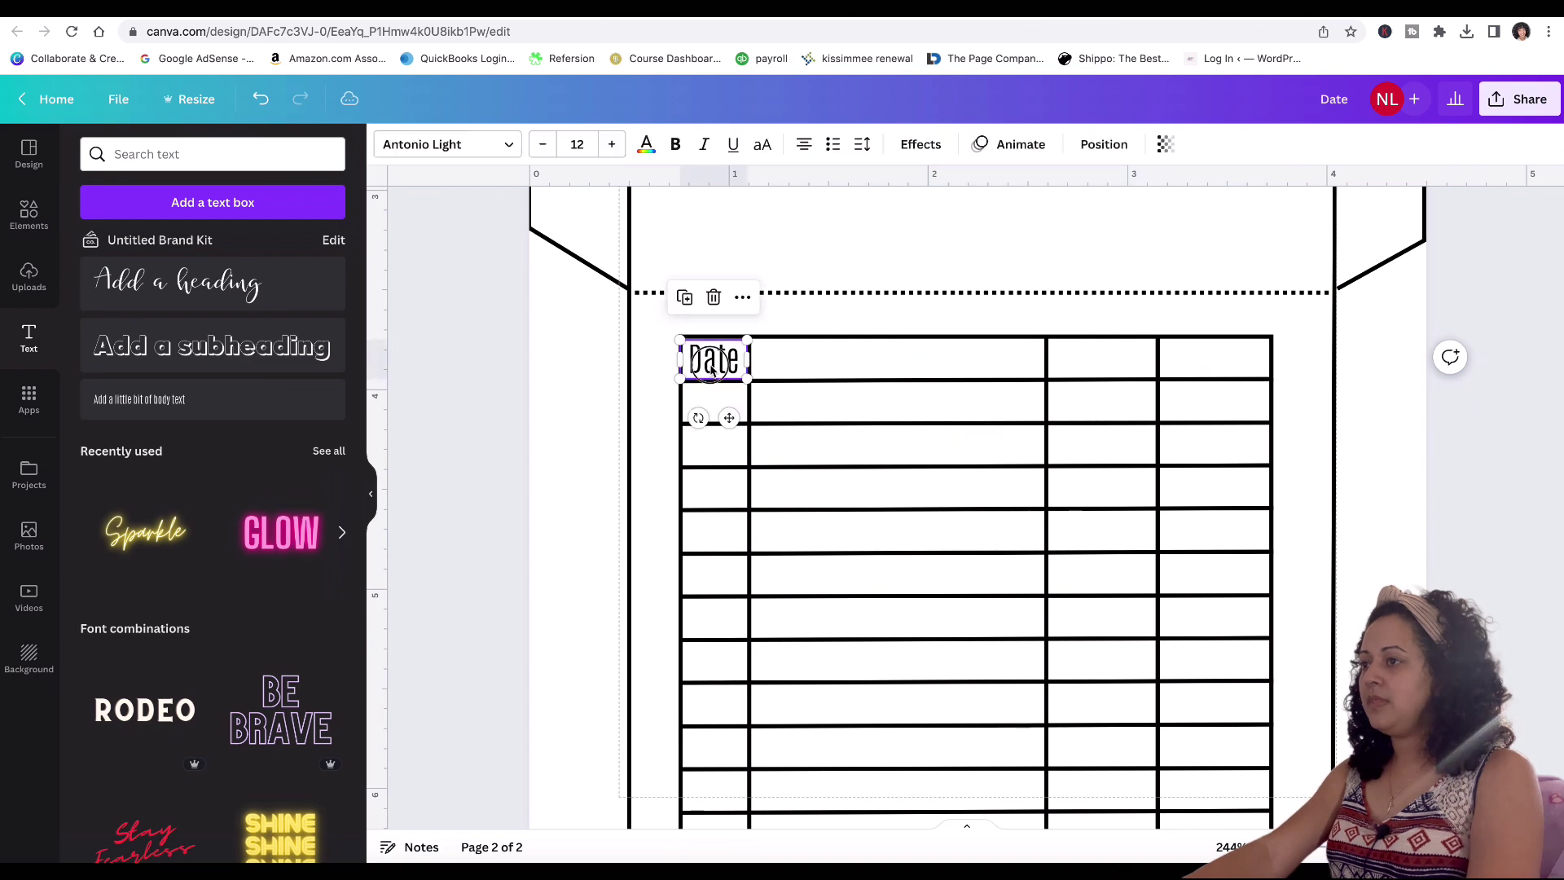
click(684, 296)
drag(766, 447, 805, 418)
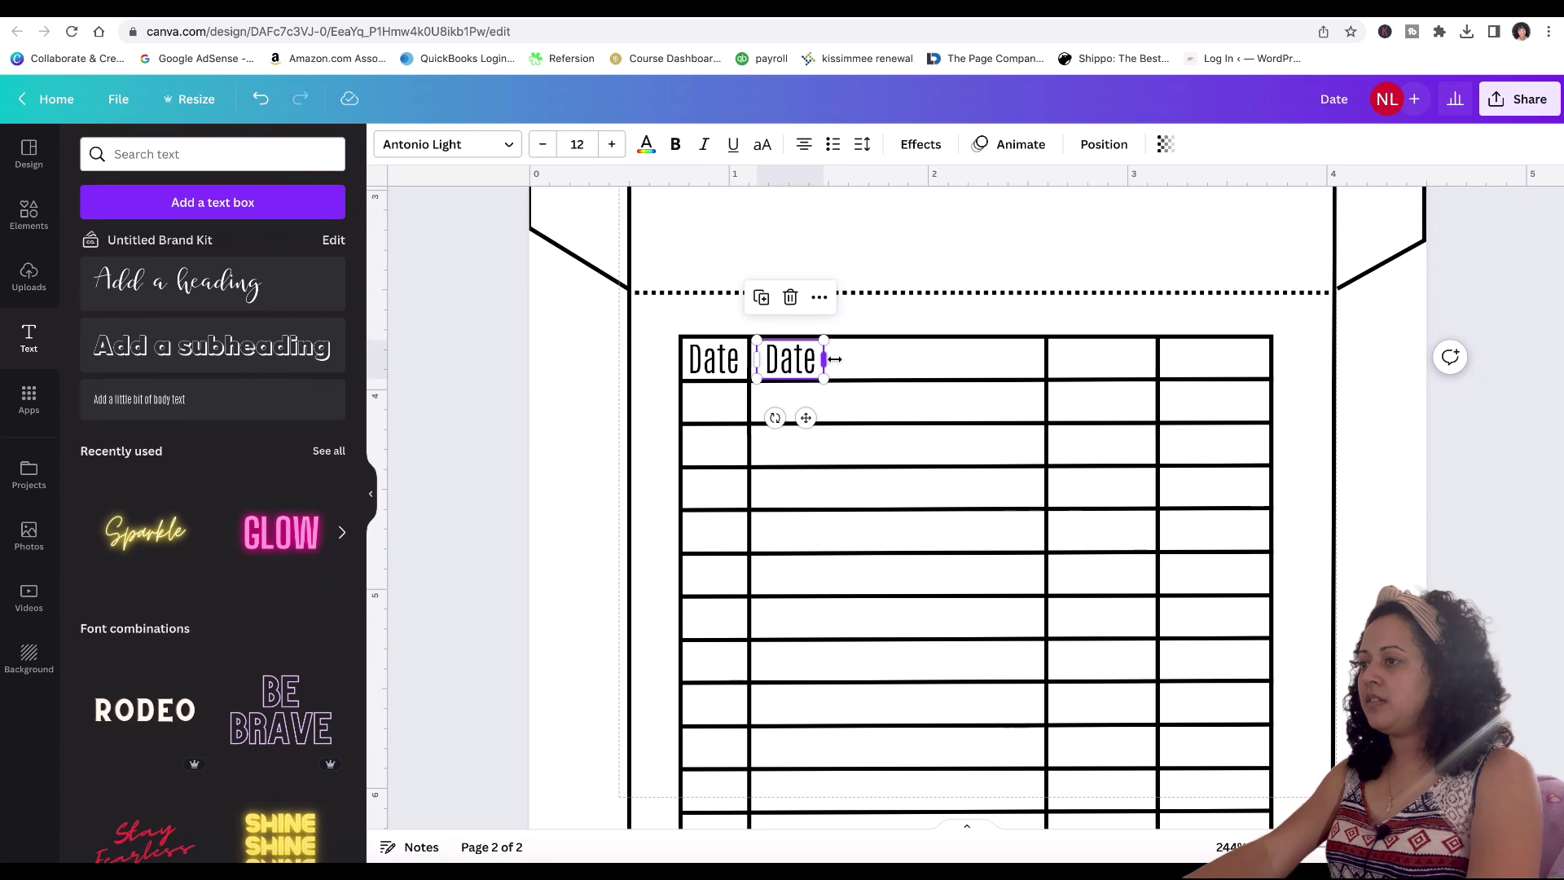
drag(844, 363, 1016, 360)
double_click(888, 361)
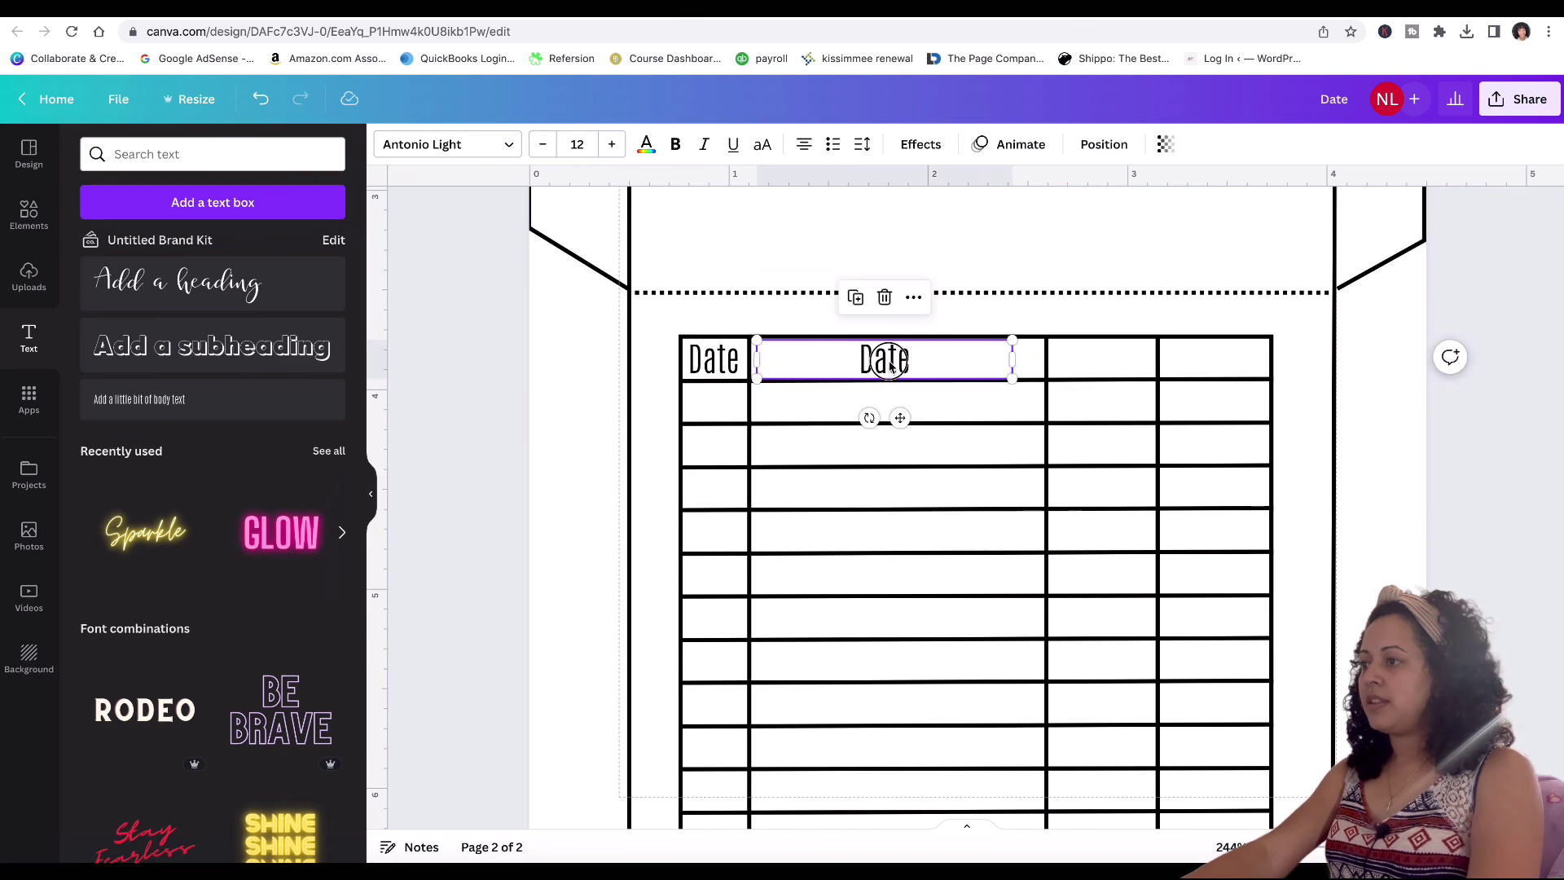
text(Description)
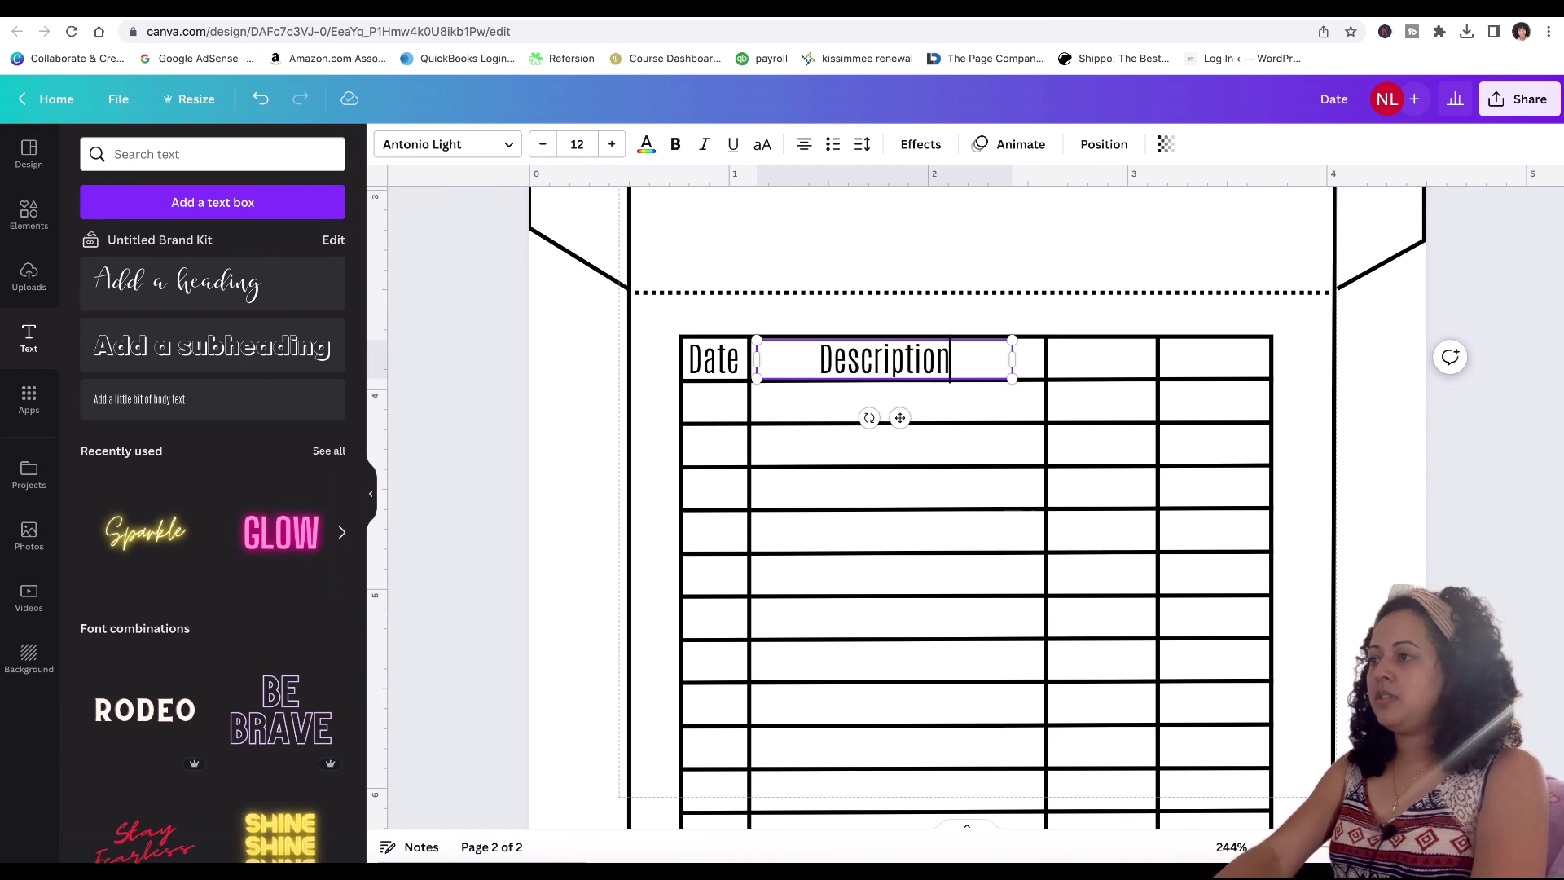
Step: Stretch the Description text box on both sides to span the full width of the second column
drag(1016, 361, 1045, 361)
drag(753, 361, 749, 361)
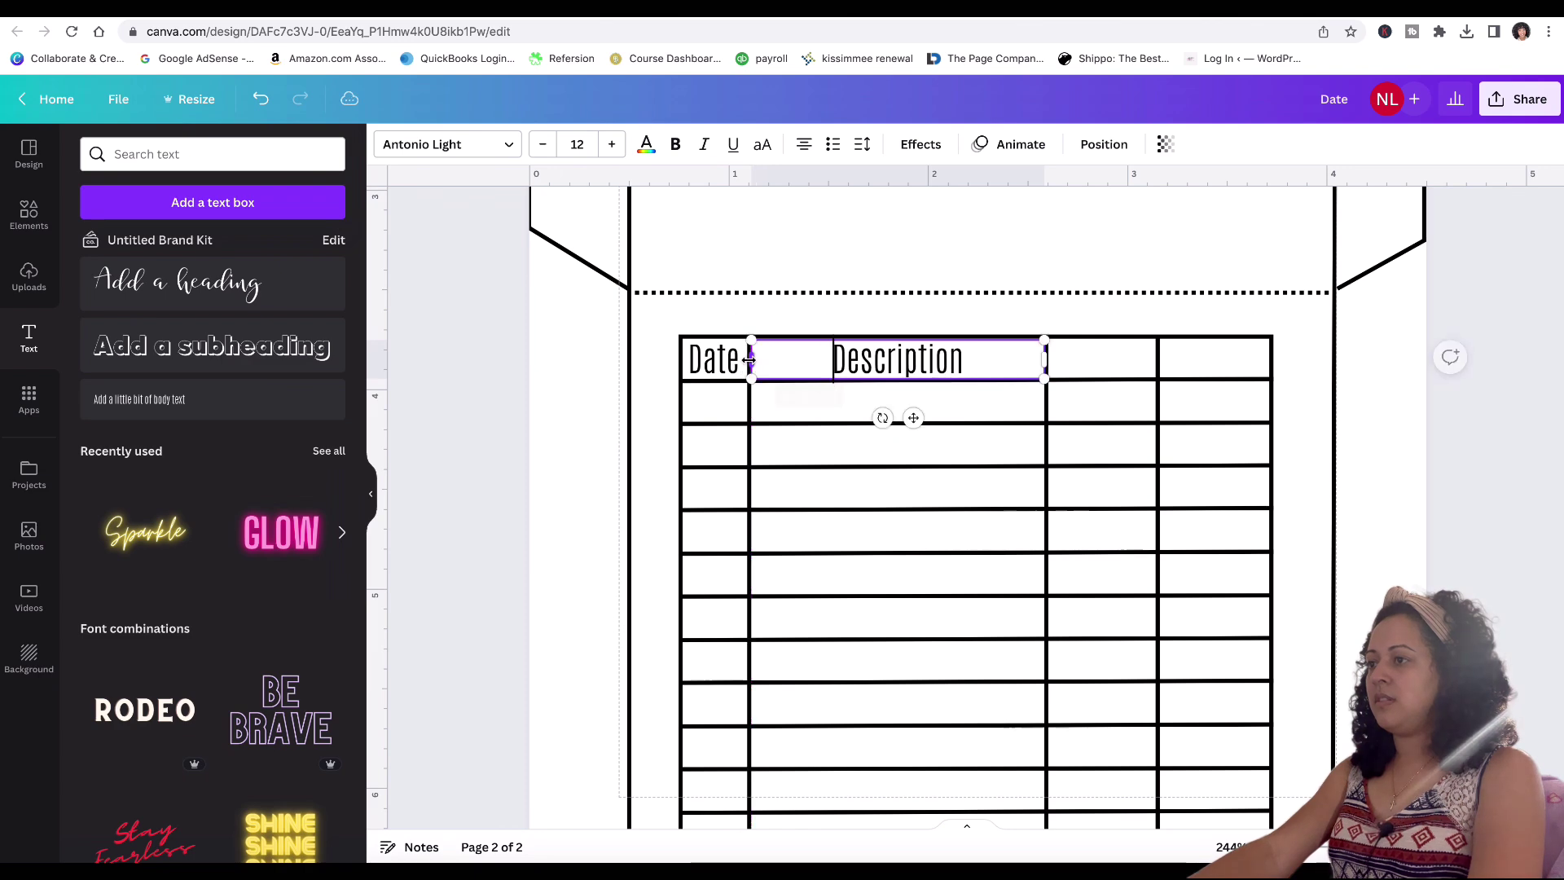
click(1118, 298)
Step: Duplicate the Description label into the third column's header cell, narrow it to the cell's width, and change its text to "Amount"
click(755, 369)
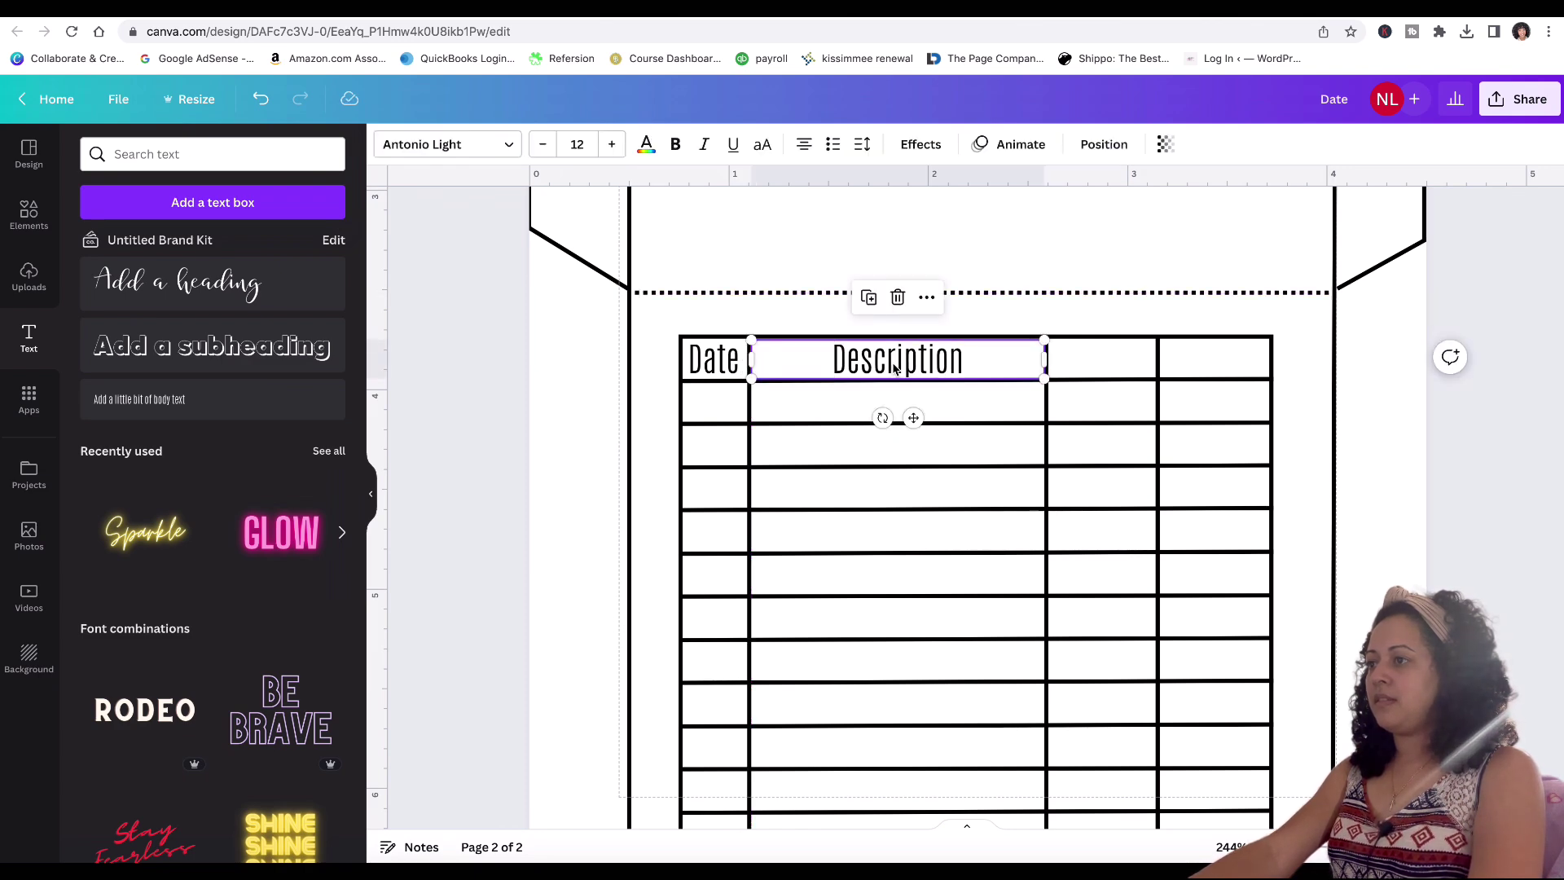
click(866, 297)
drag(944, 396, 1033, 359)
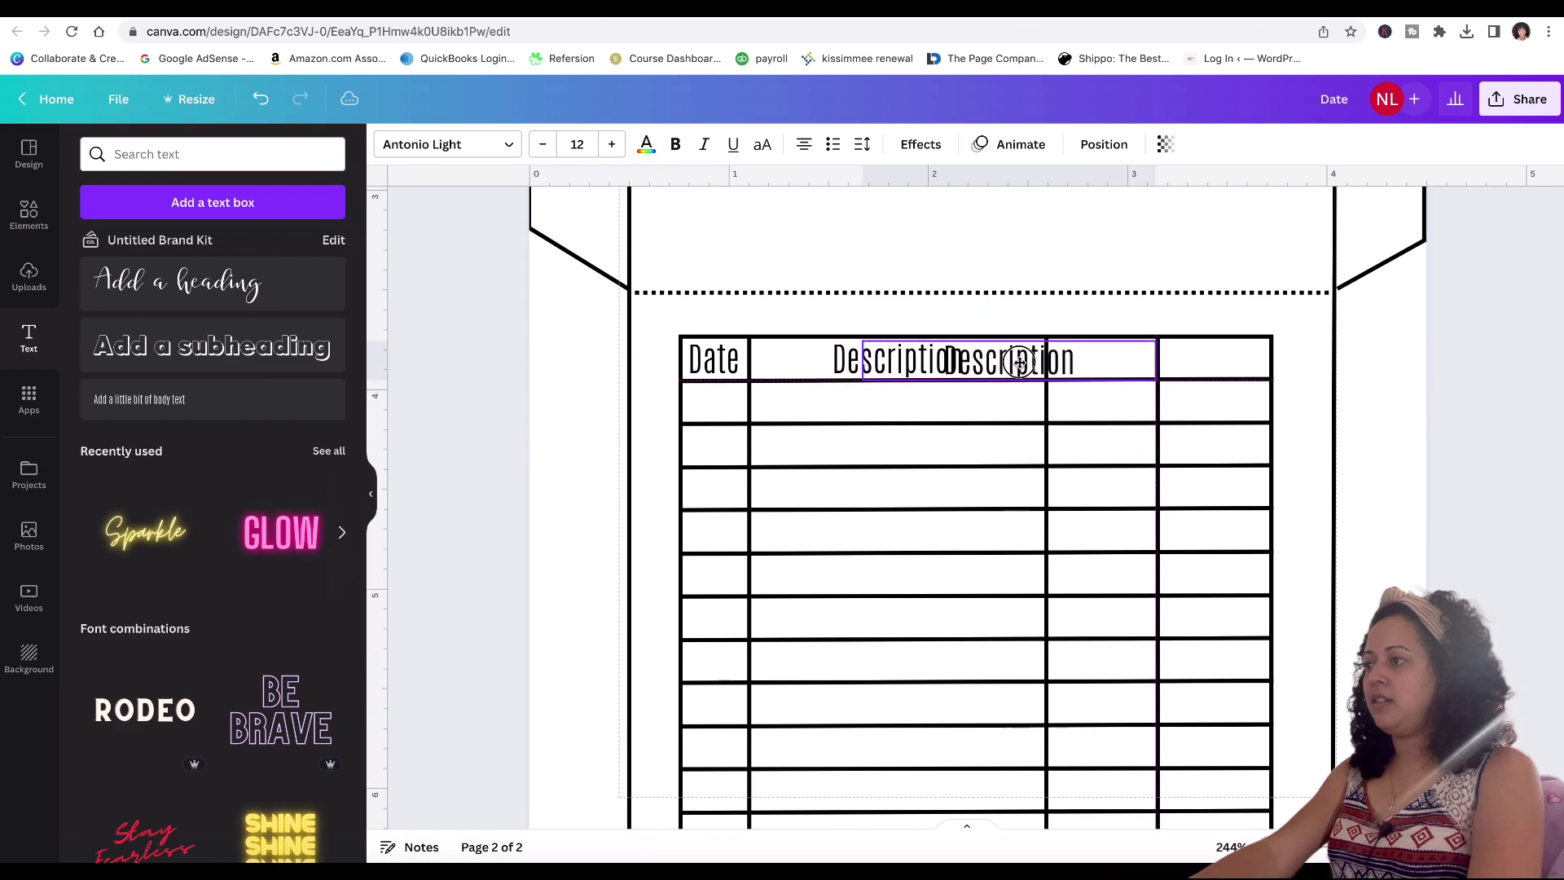
drag(857, 361, 1049, 356)
double_click(1099, 358)
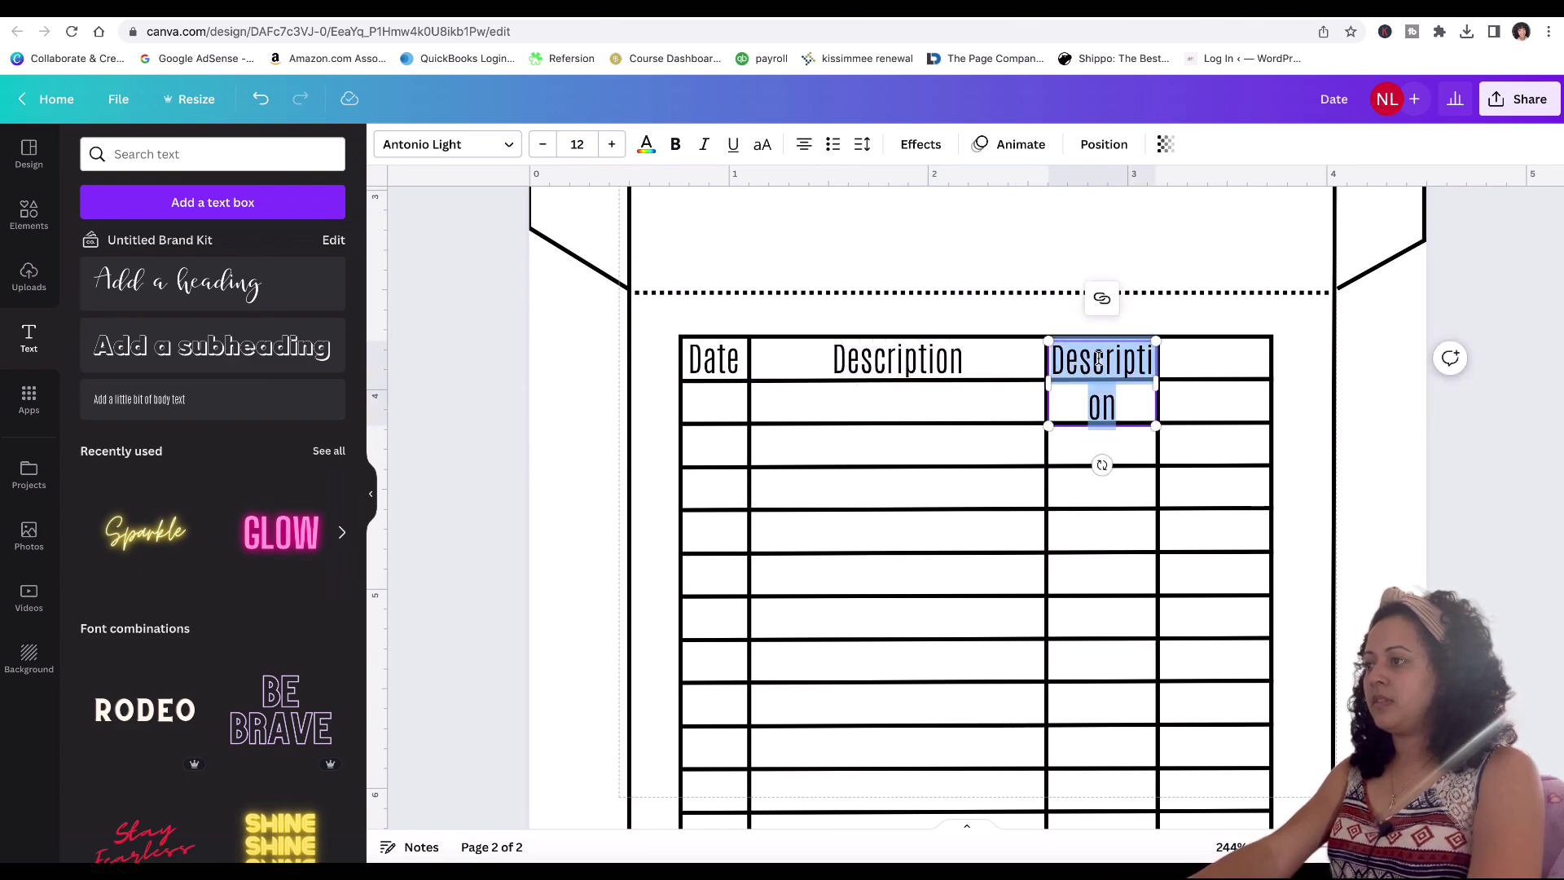
key(BackSpace)
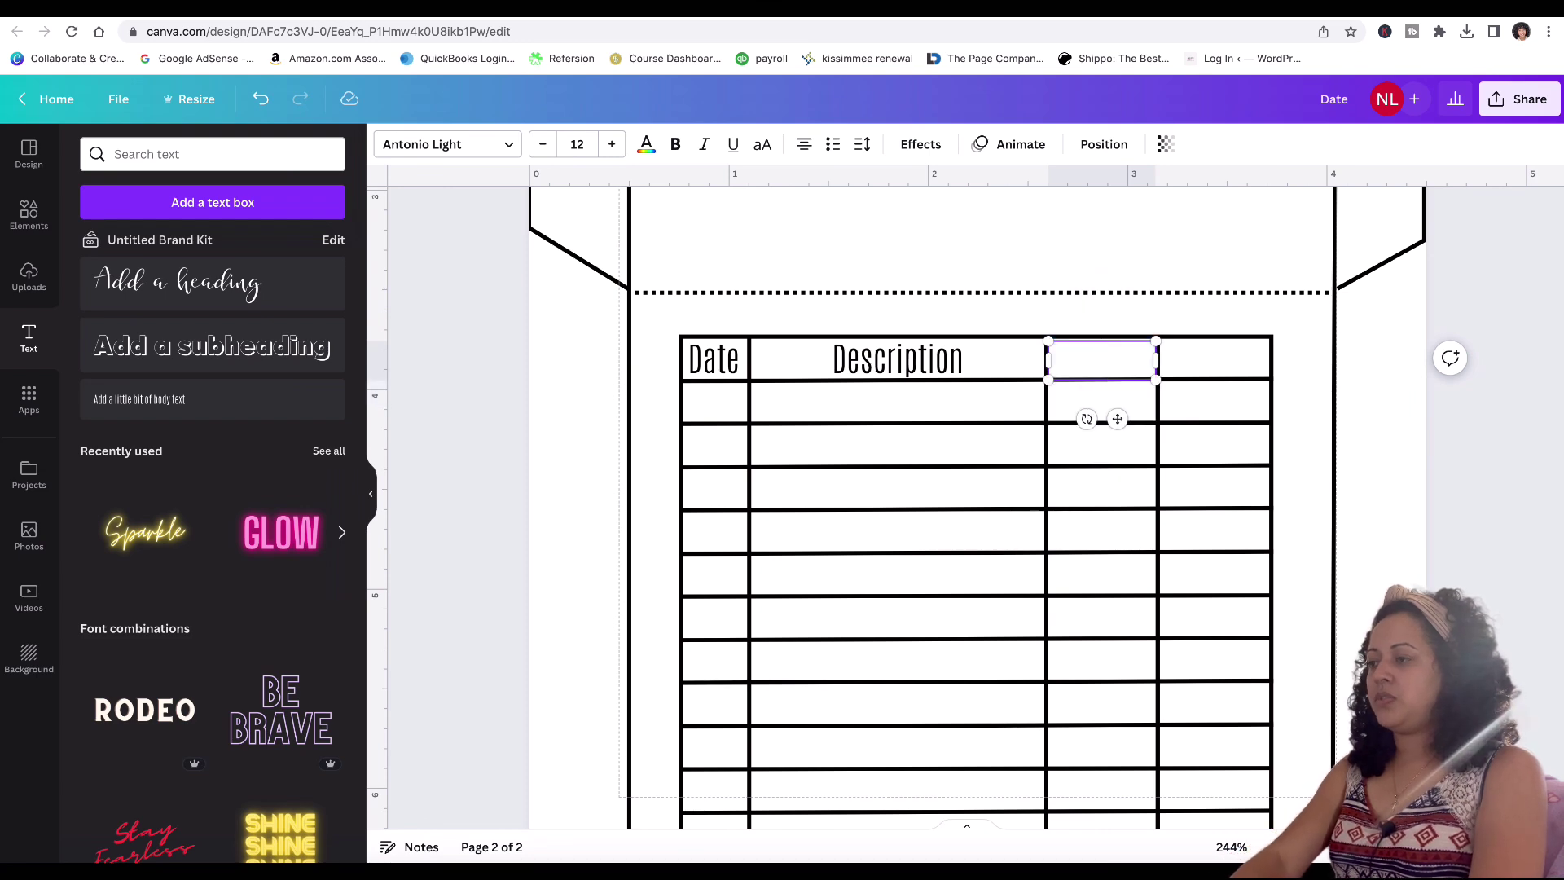
text(Amount)
click(1304, 375)
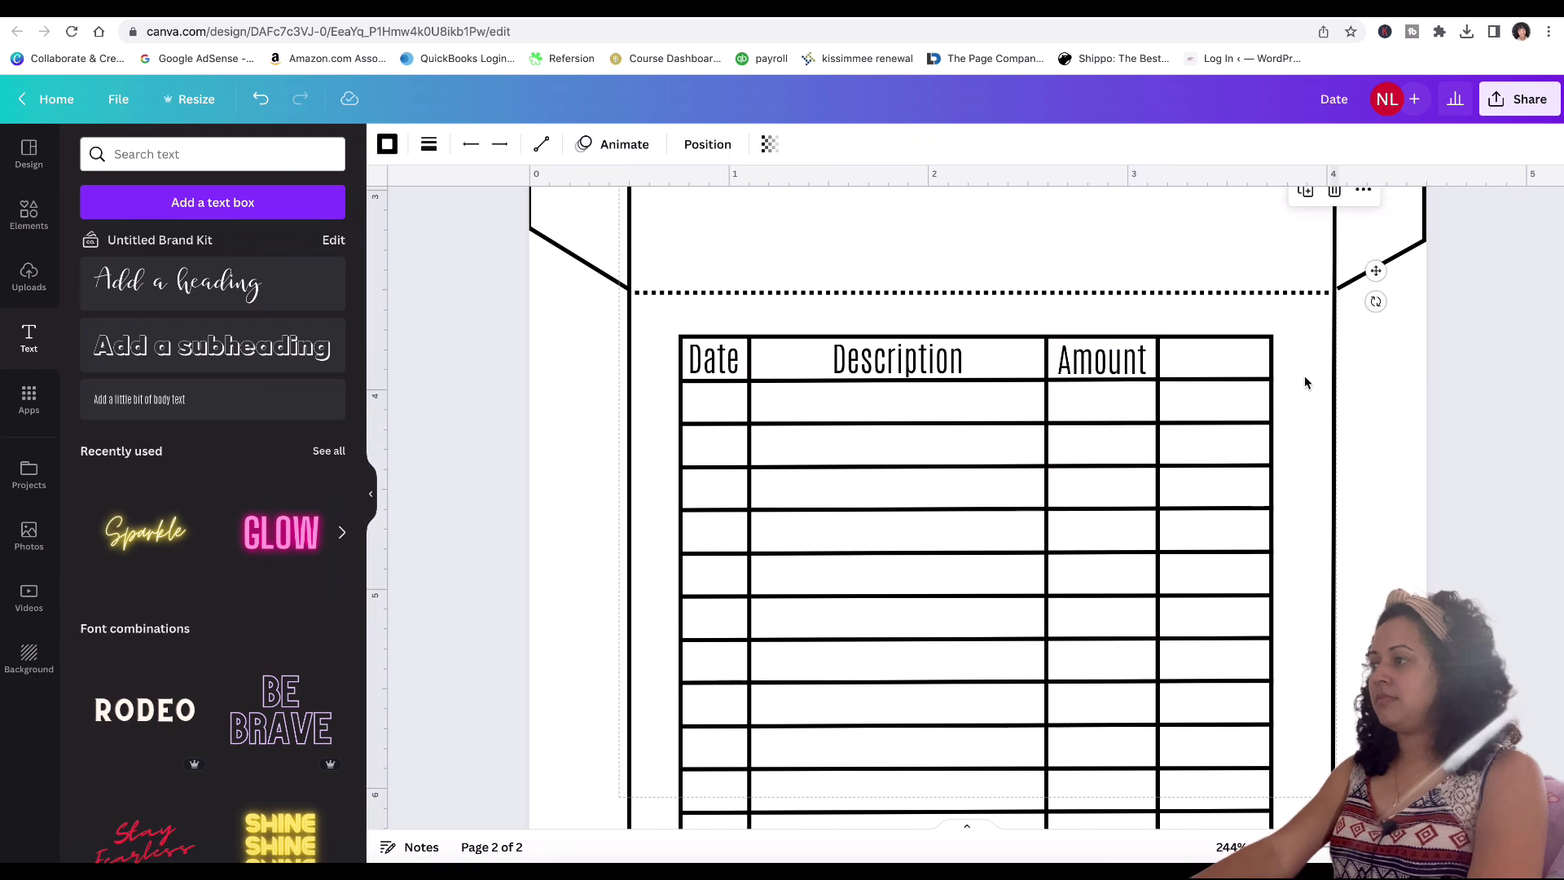
Step: Duplicate the Amount label into the fourth column's header cell and change its text to "Balance"
click(1131, 362)
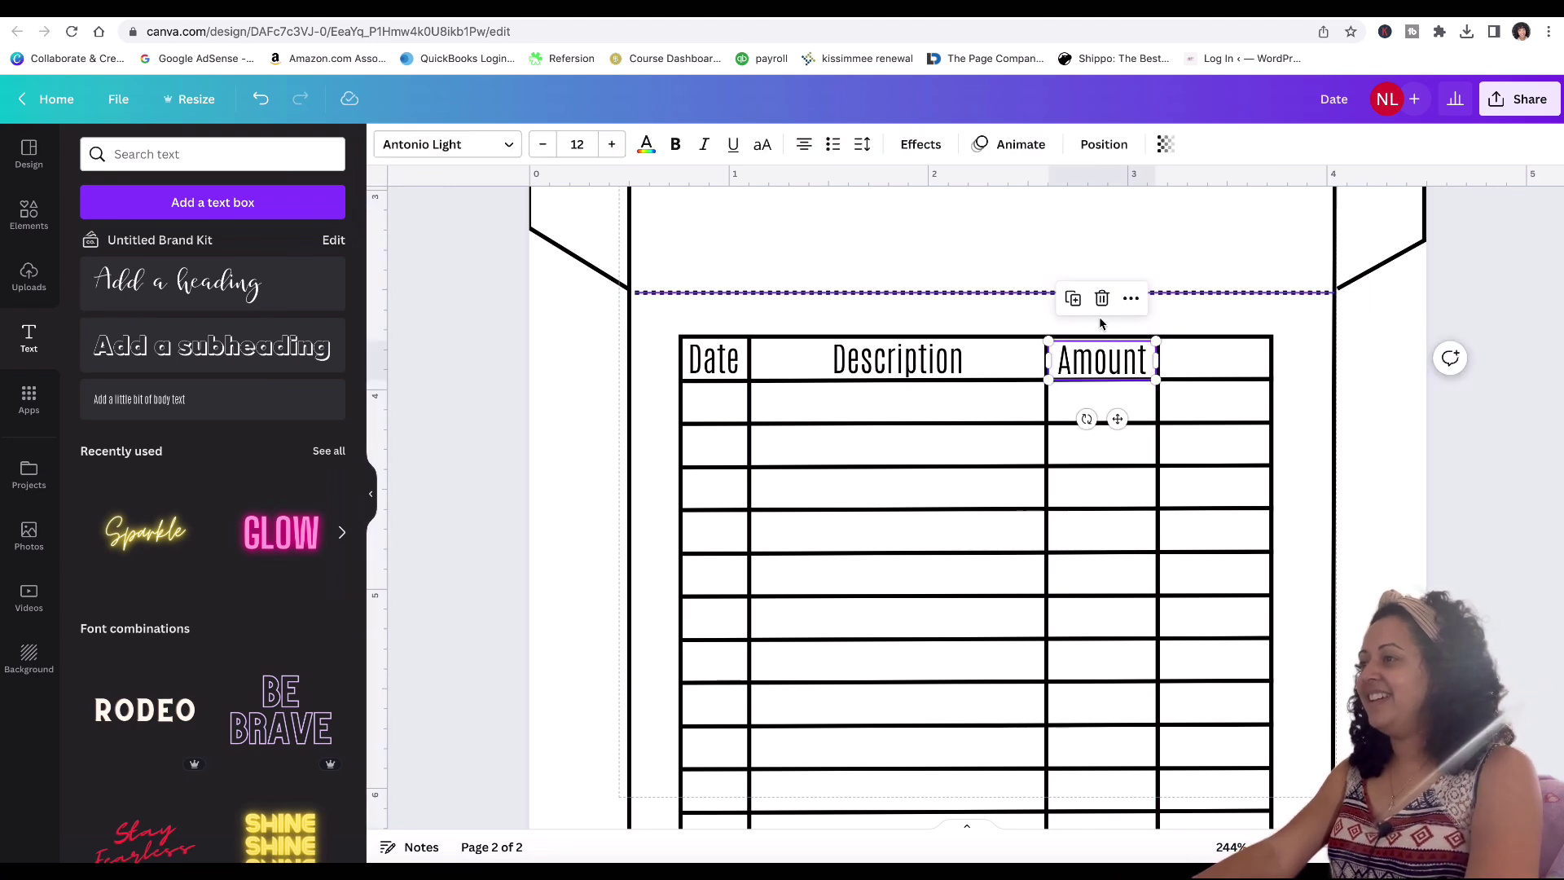
click(1072, 299)
drag(1137, 397, 1216, 364)
double_click(1217, 361)
text(Balance)
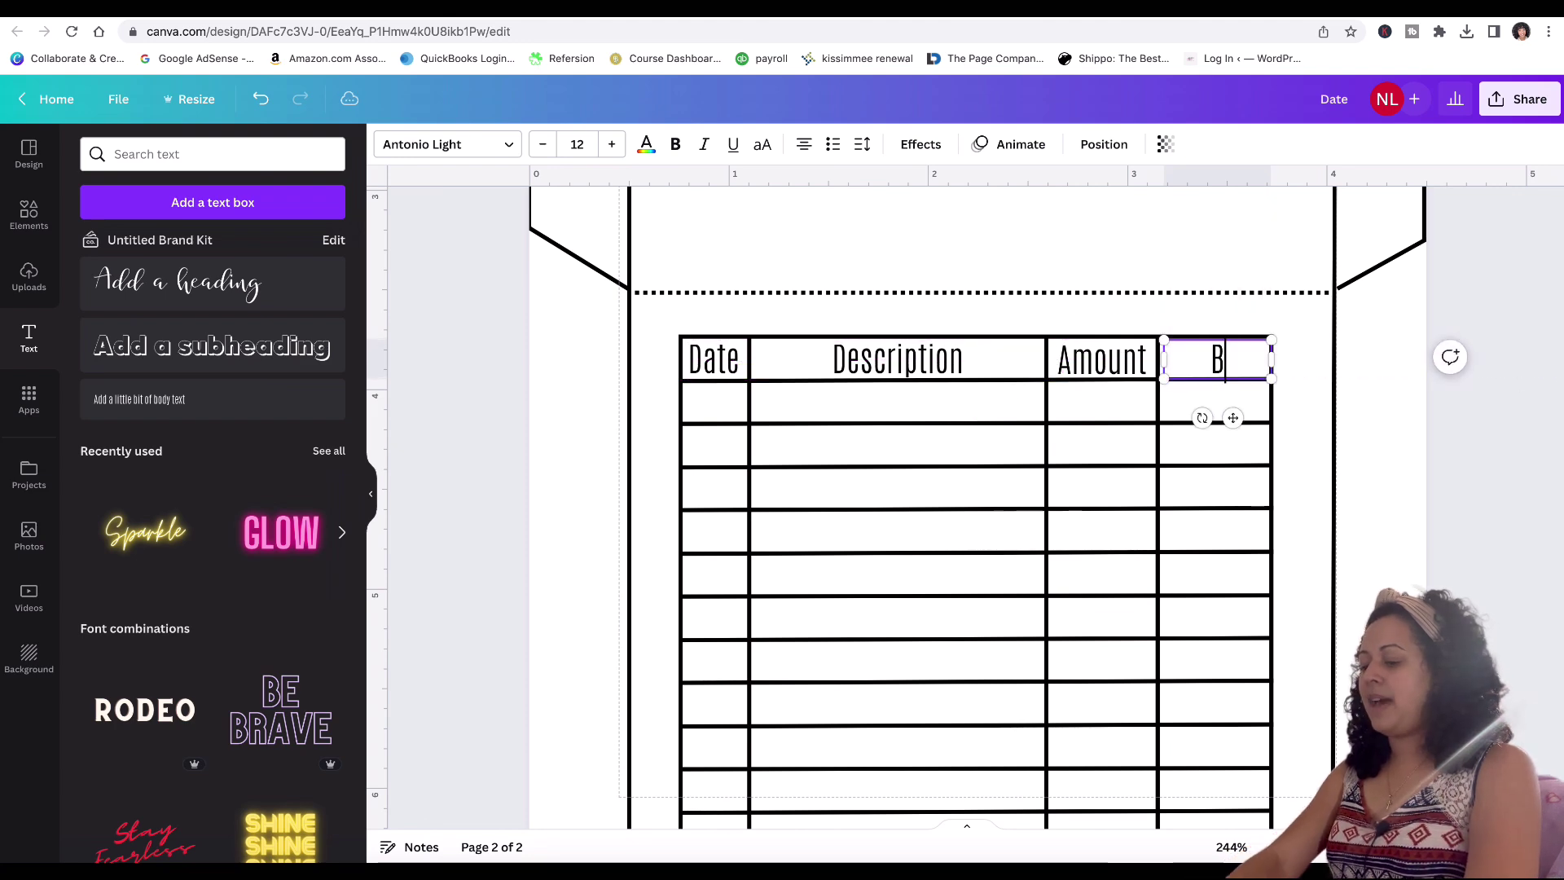
click(1403, 441)
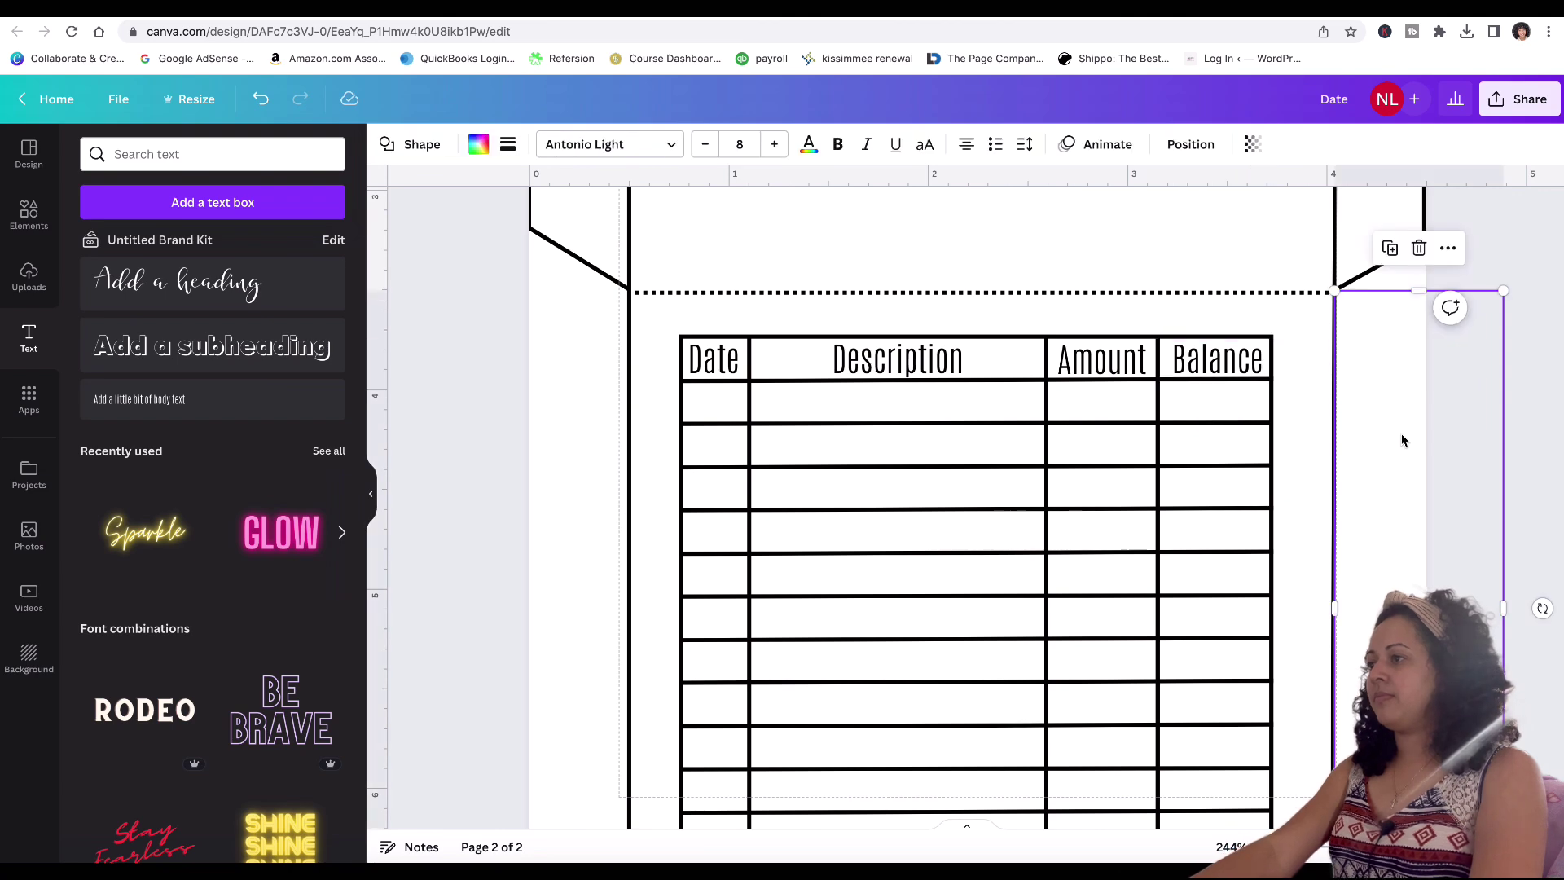
click(1100, 463)
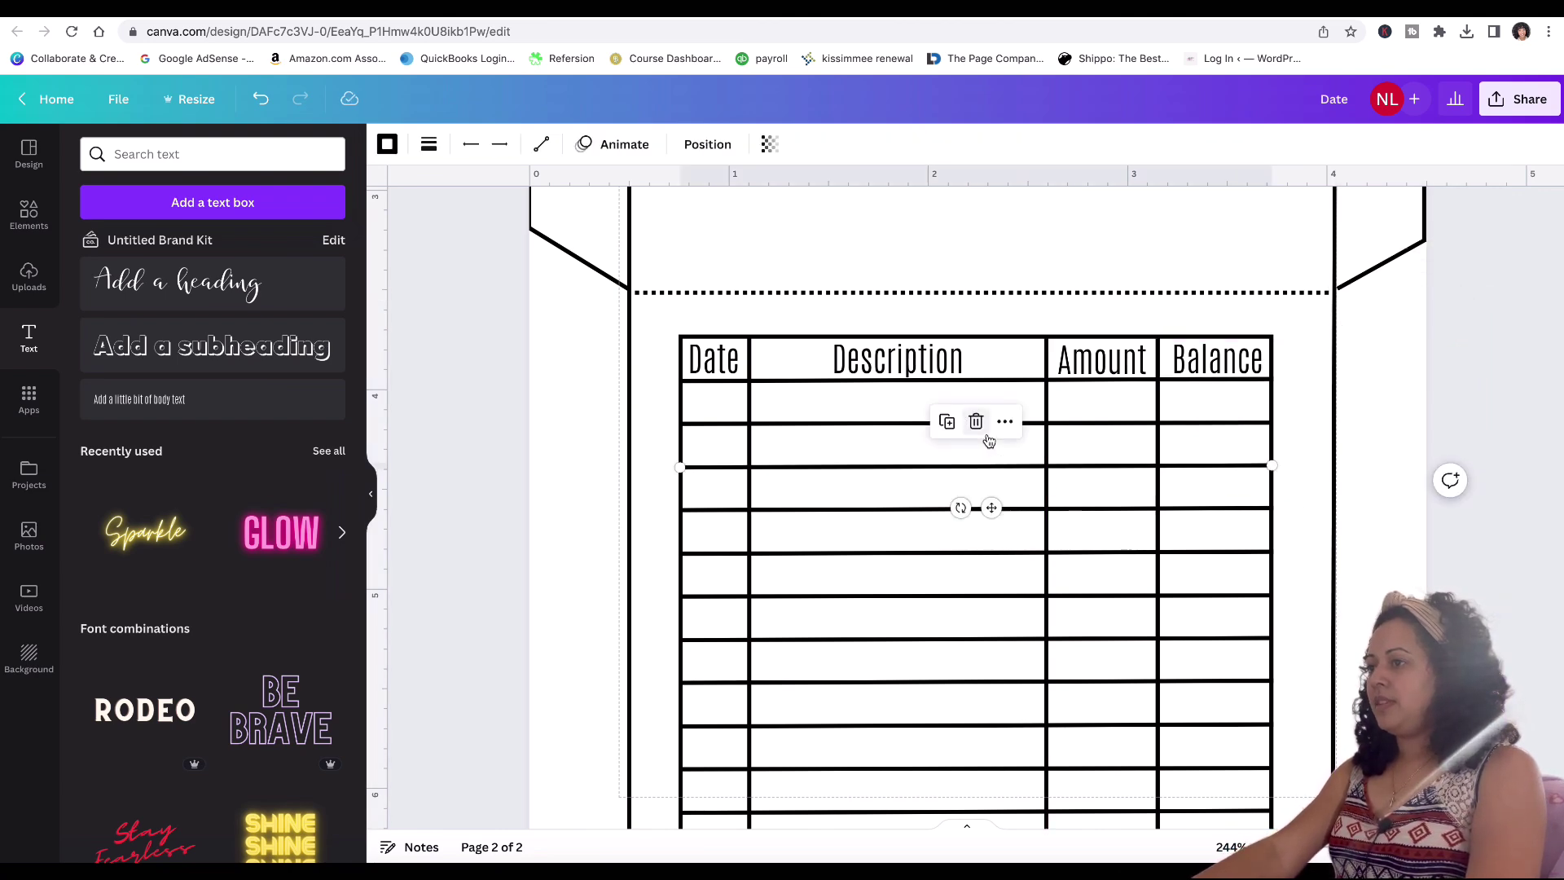
click(663, 339)
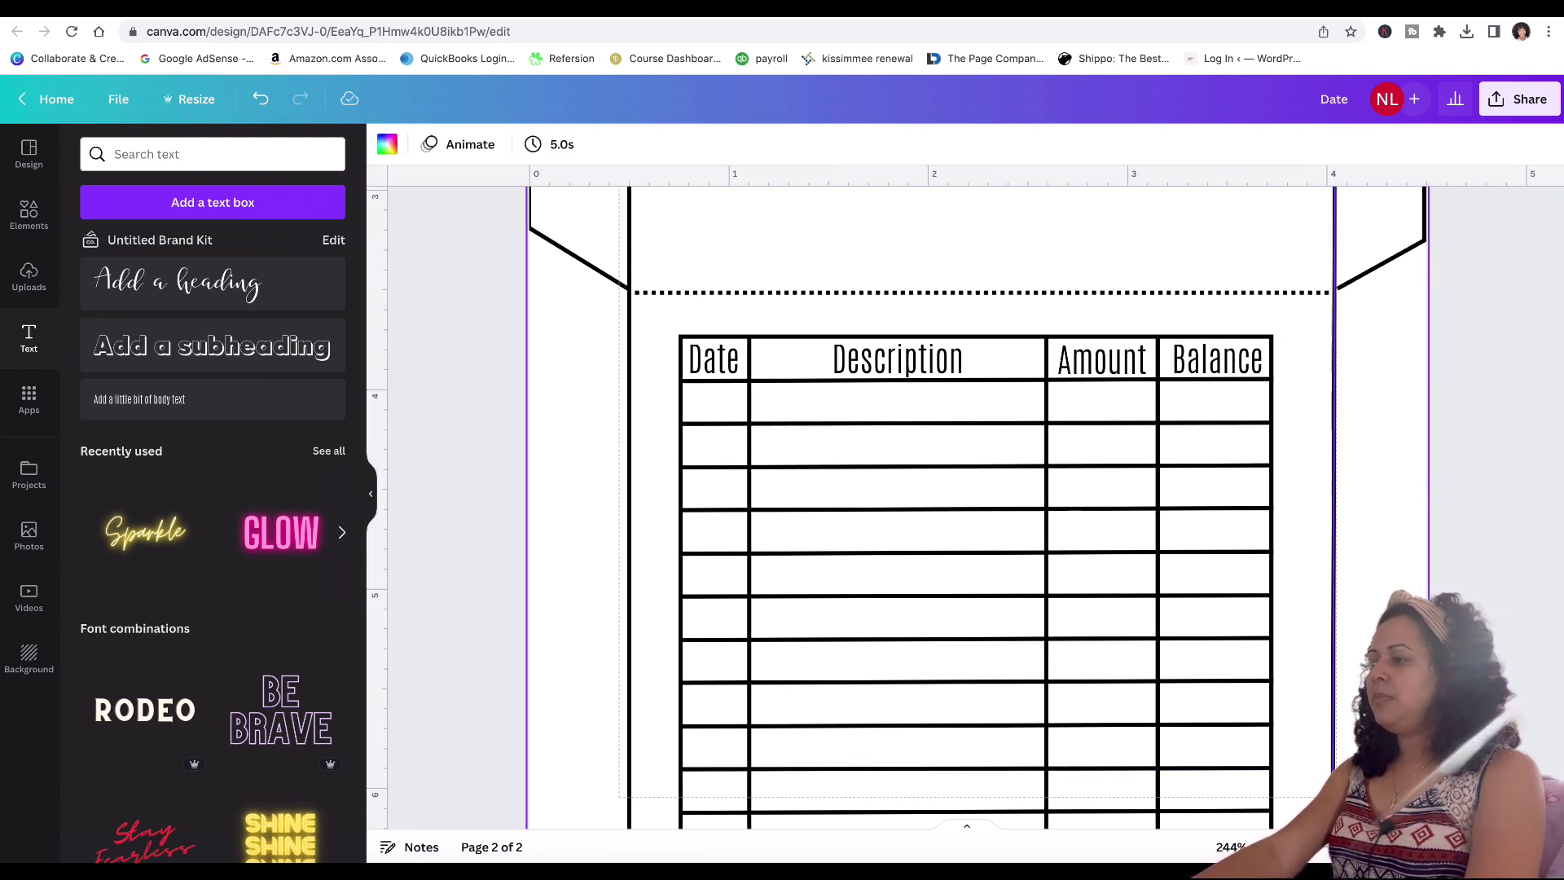
scroll(977, 525, down, 5)
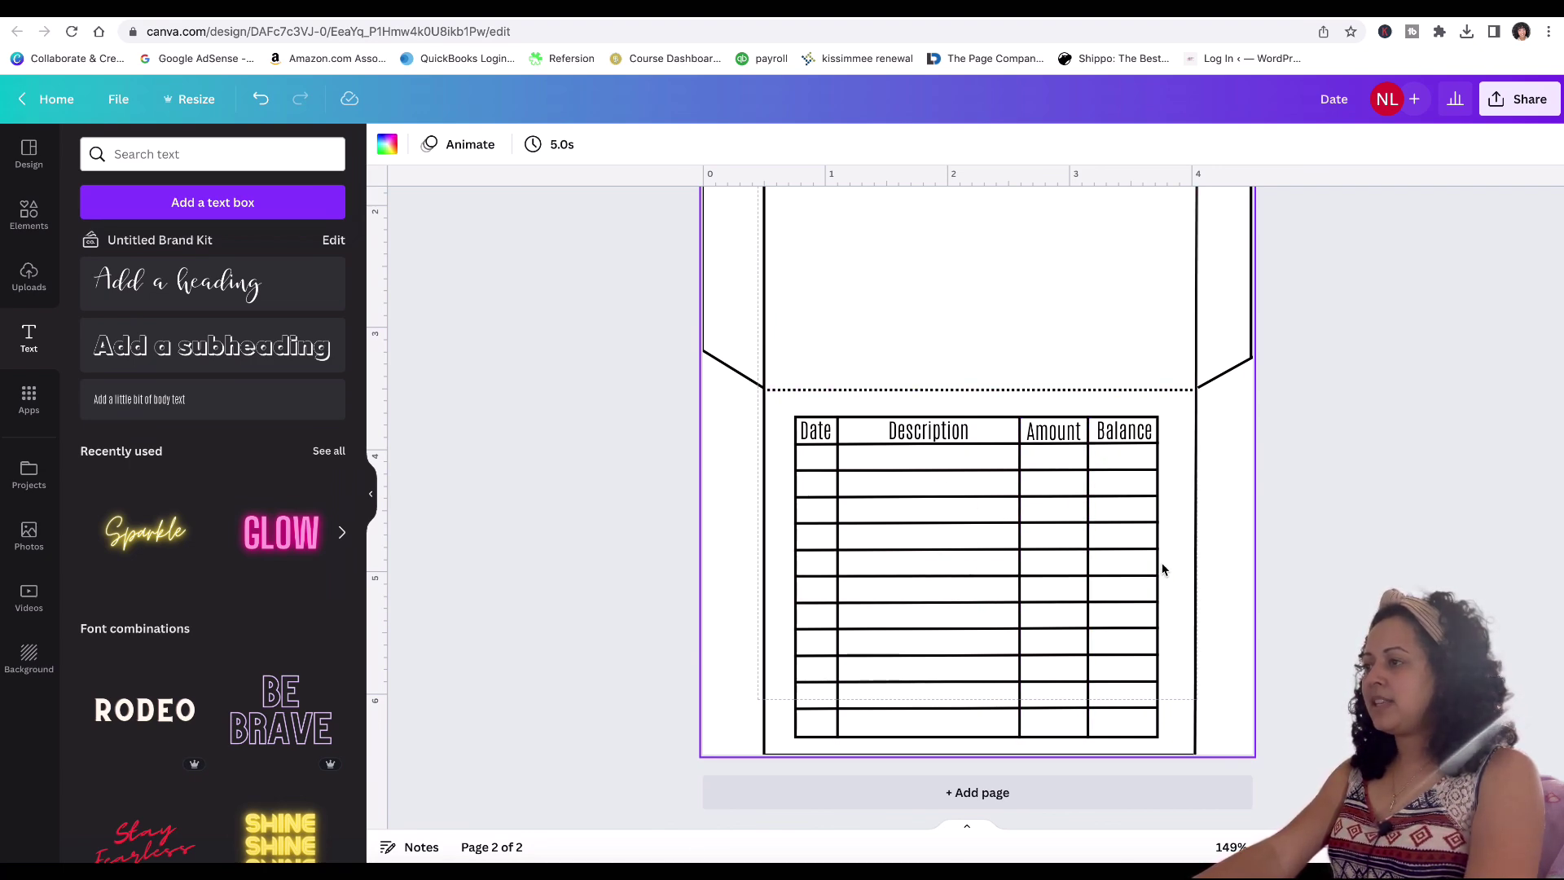
scroll(1162, 569, up, 1)
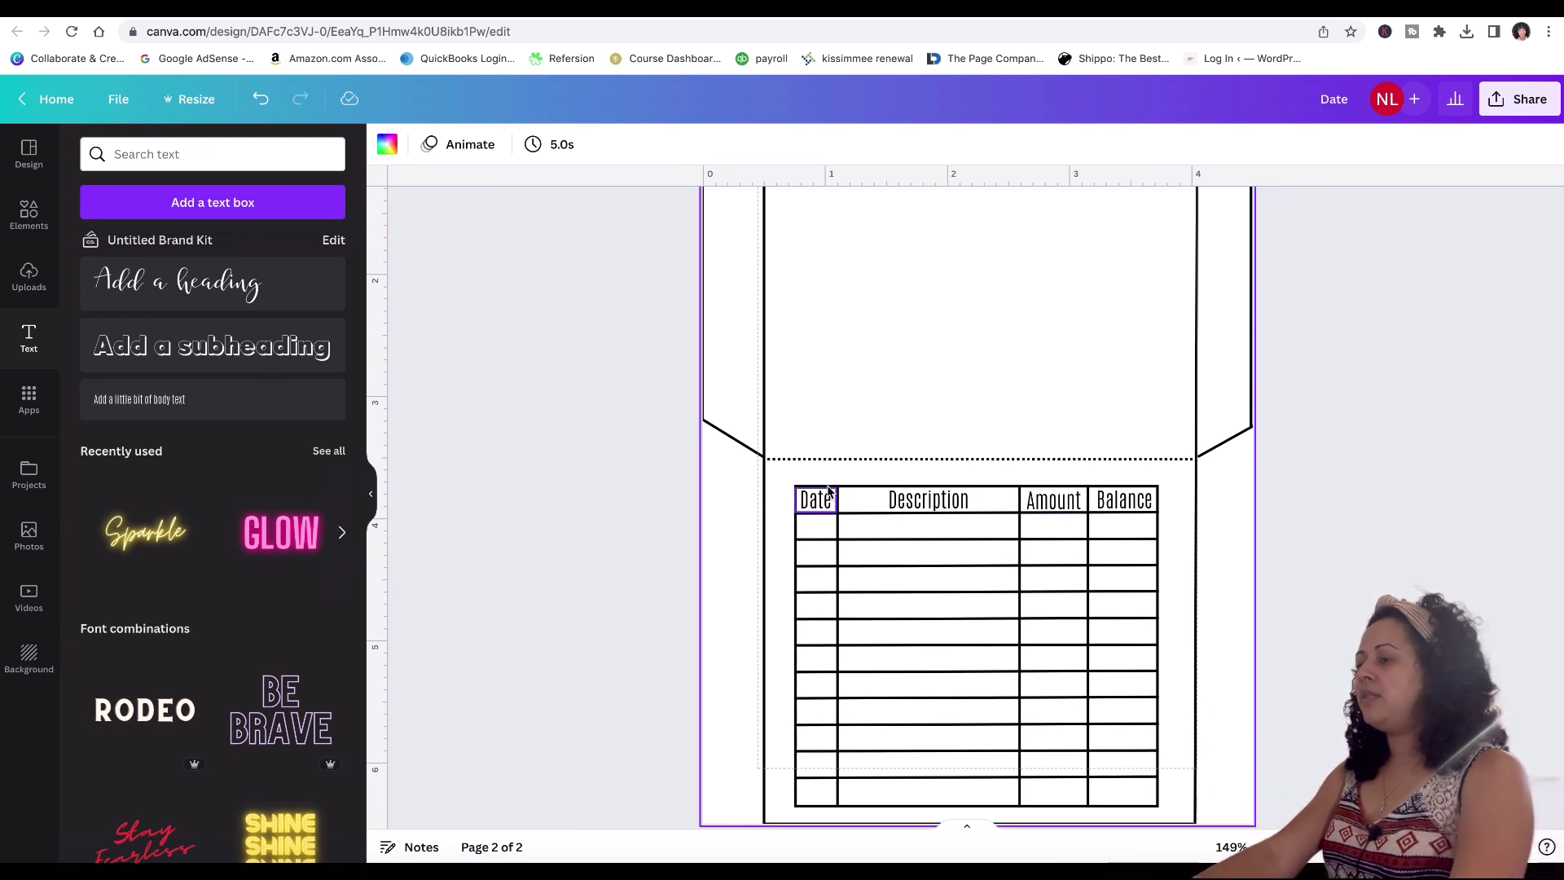
scroll(827, 491, down, 1)
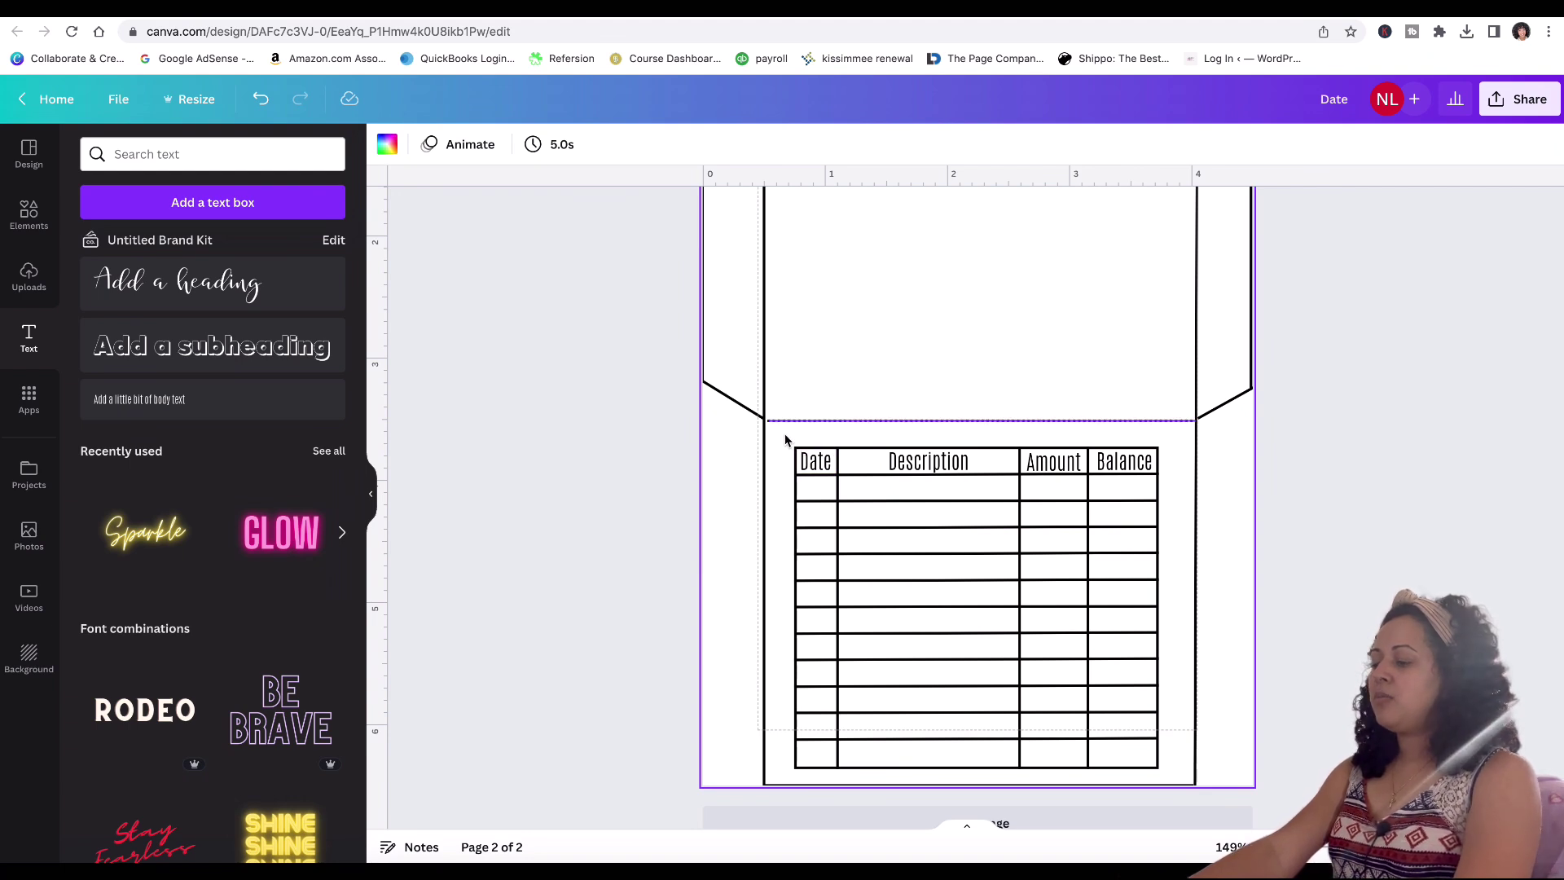
click(784, 437)
drag(783, 434, 821, 474)
click(261, 99)
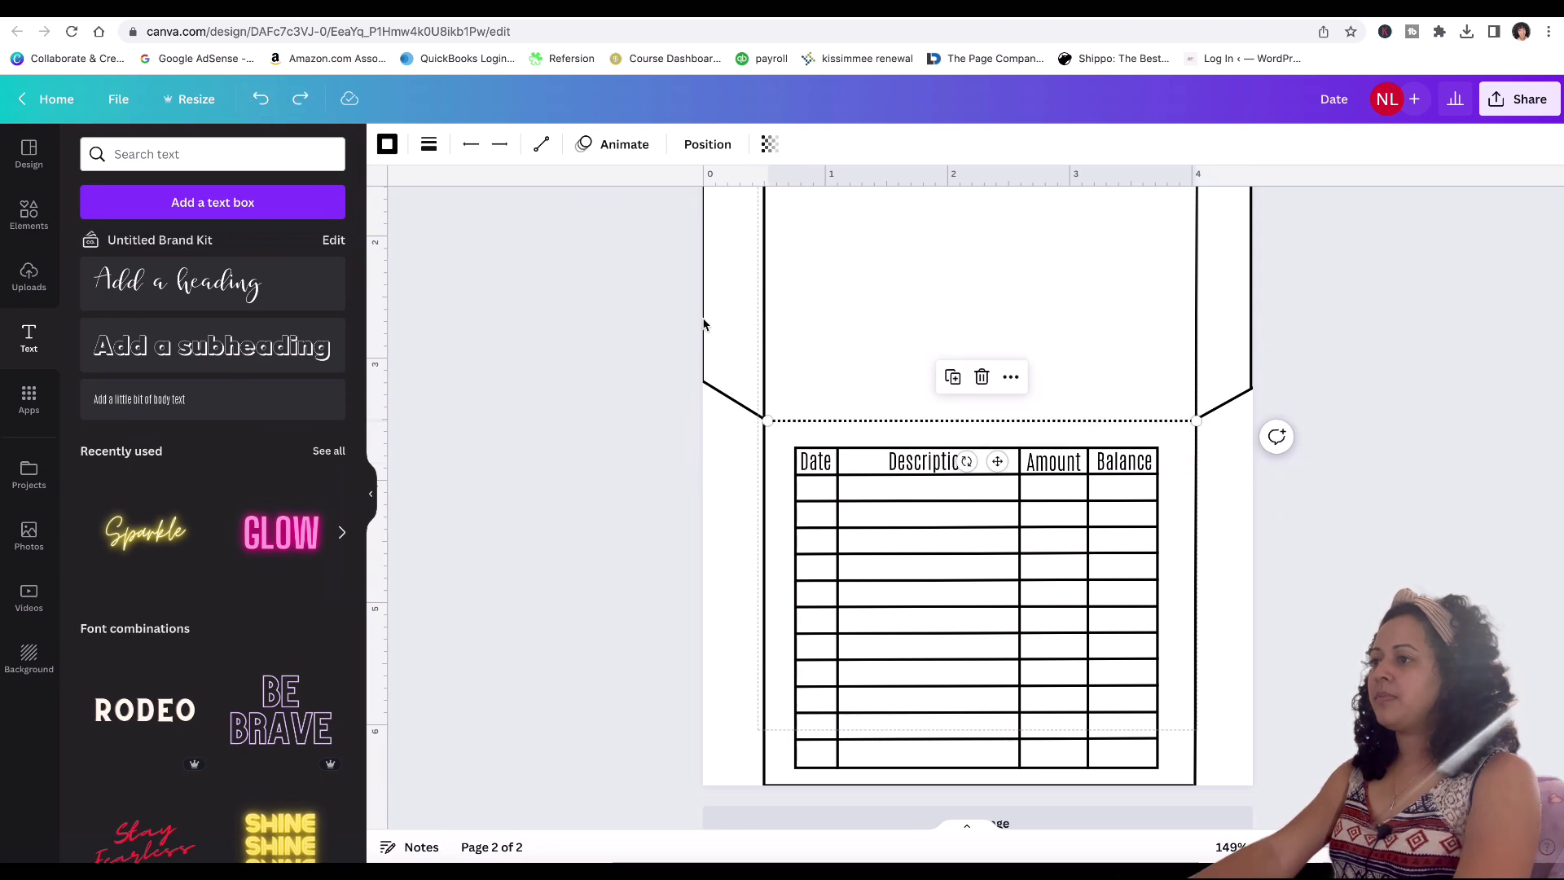
Step: Group the whole table with its header labels and shift the group slightly up and to the right within the lower panel
drag(774, 443, 1165, 780)
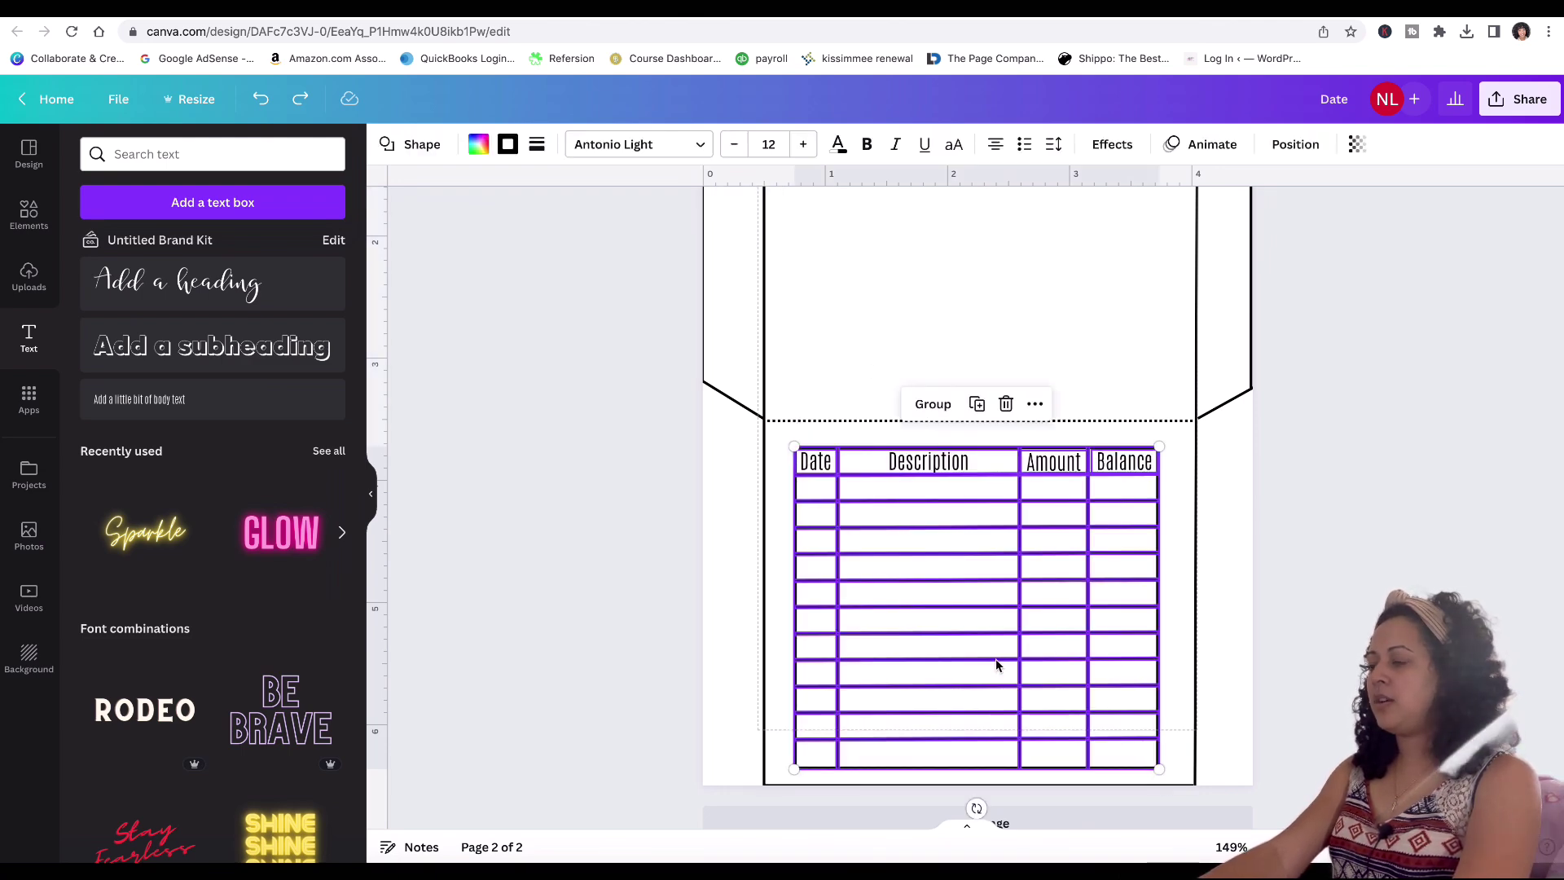
click(938, 414)
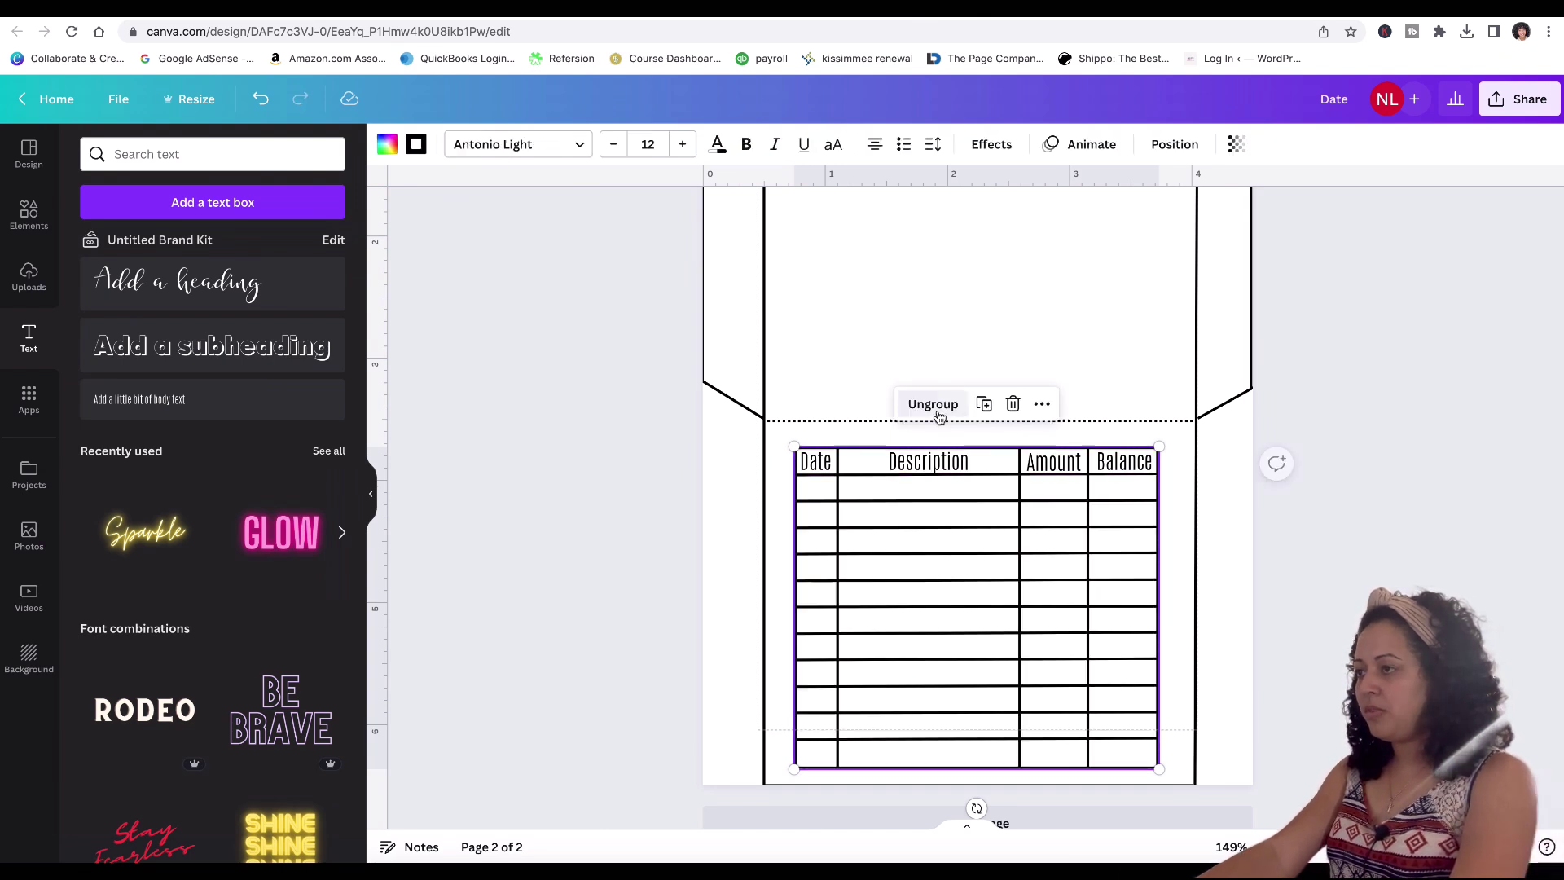
drag(995, 649, 1031, 623)
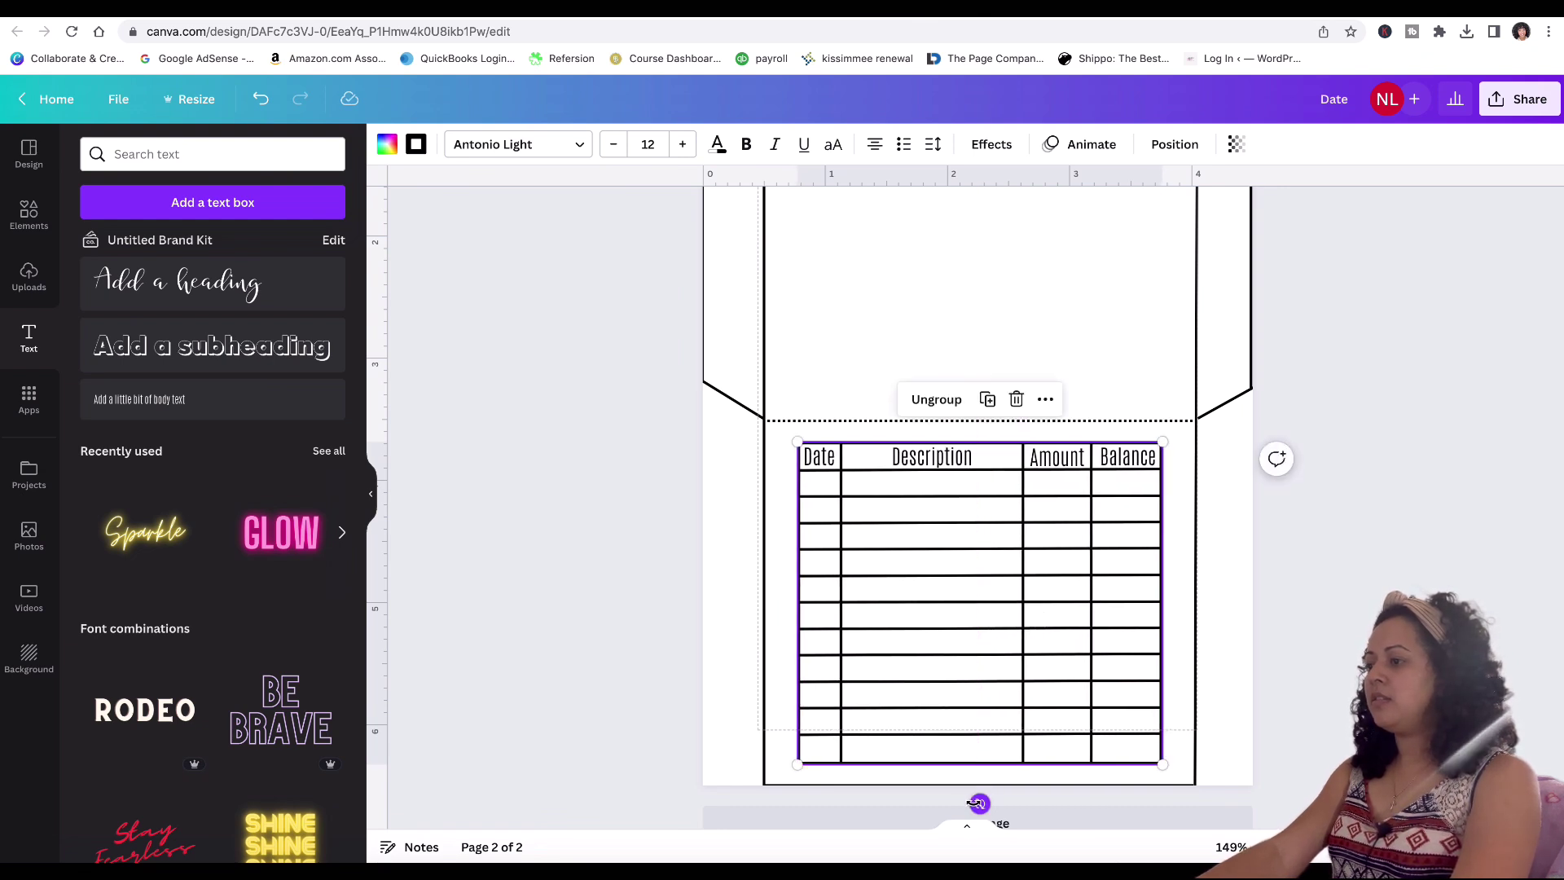
Step: Rotate the grouped table 180 degrees so its header row sits upside down at the envelope's lower edge
drag(985, 799, 986, 527)
mouse_move(1045, 587)
mouse_down()
mouse_move(1012, 600)
mouse_move(1058, 583)
mouse_move(1045, 588)
mouse_up()
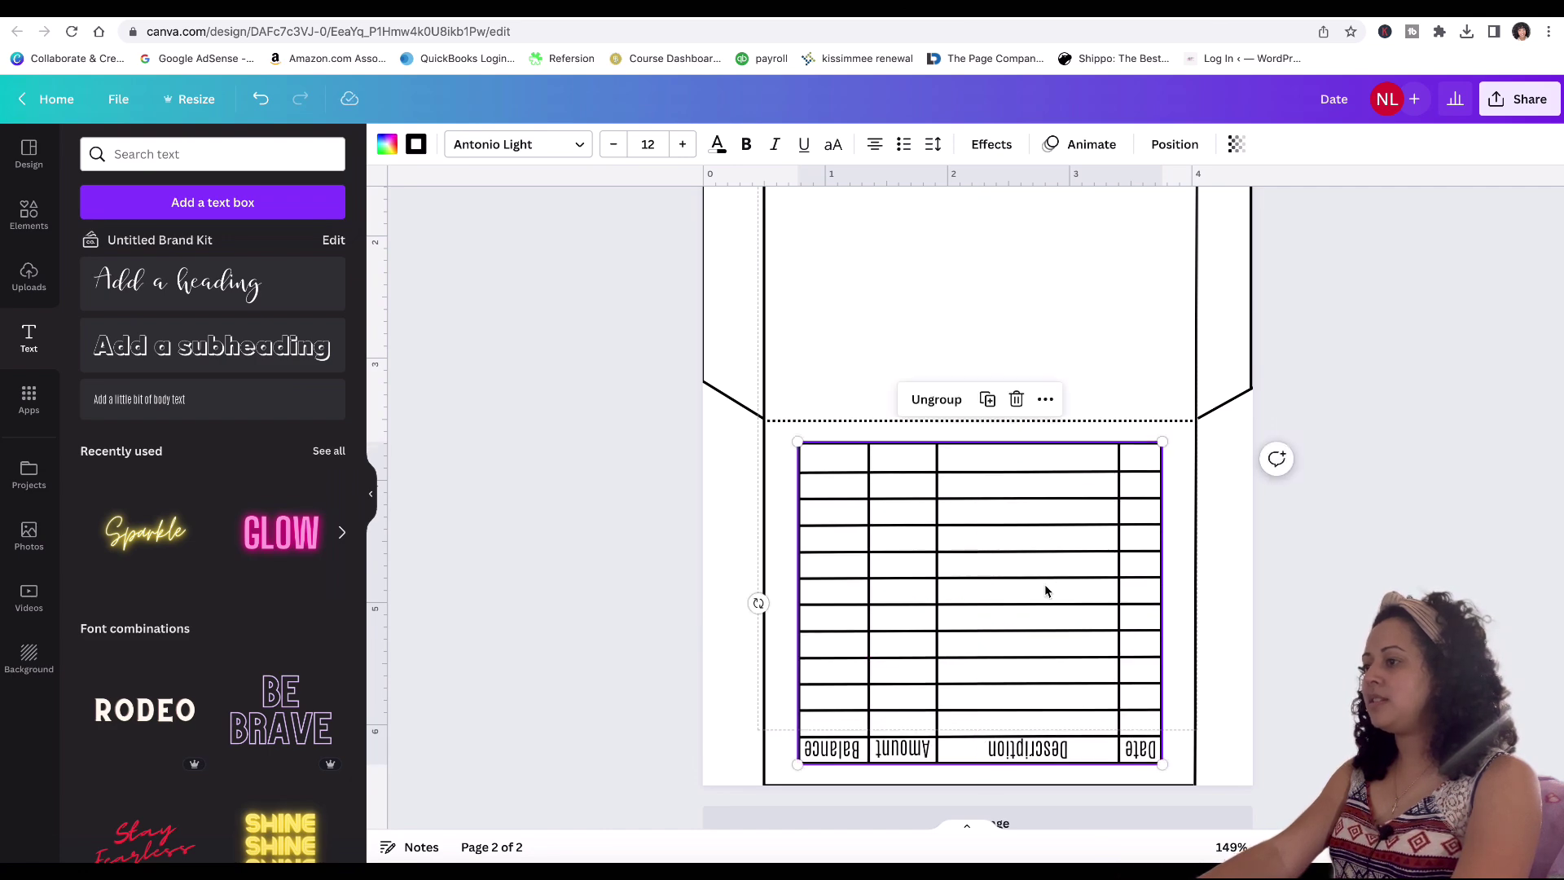
click(1224, 591)
key(Escape)
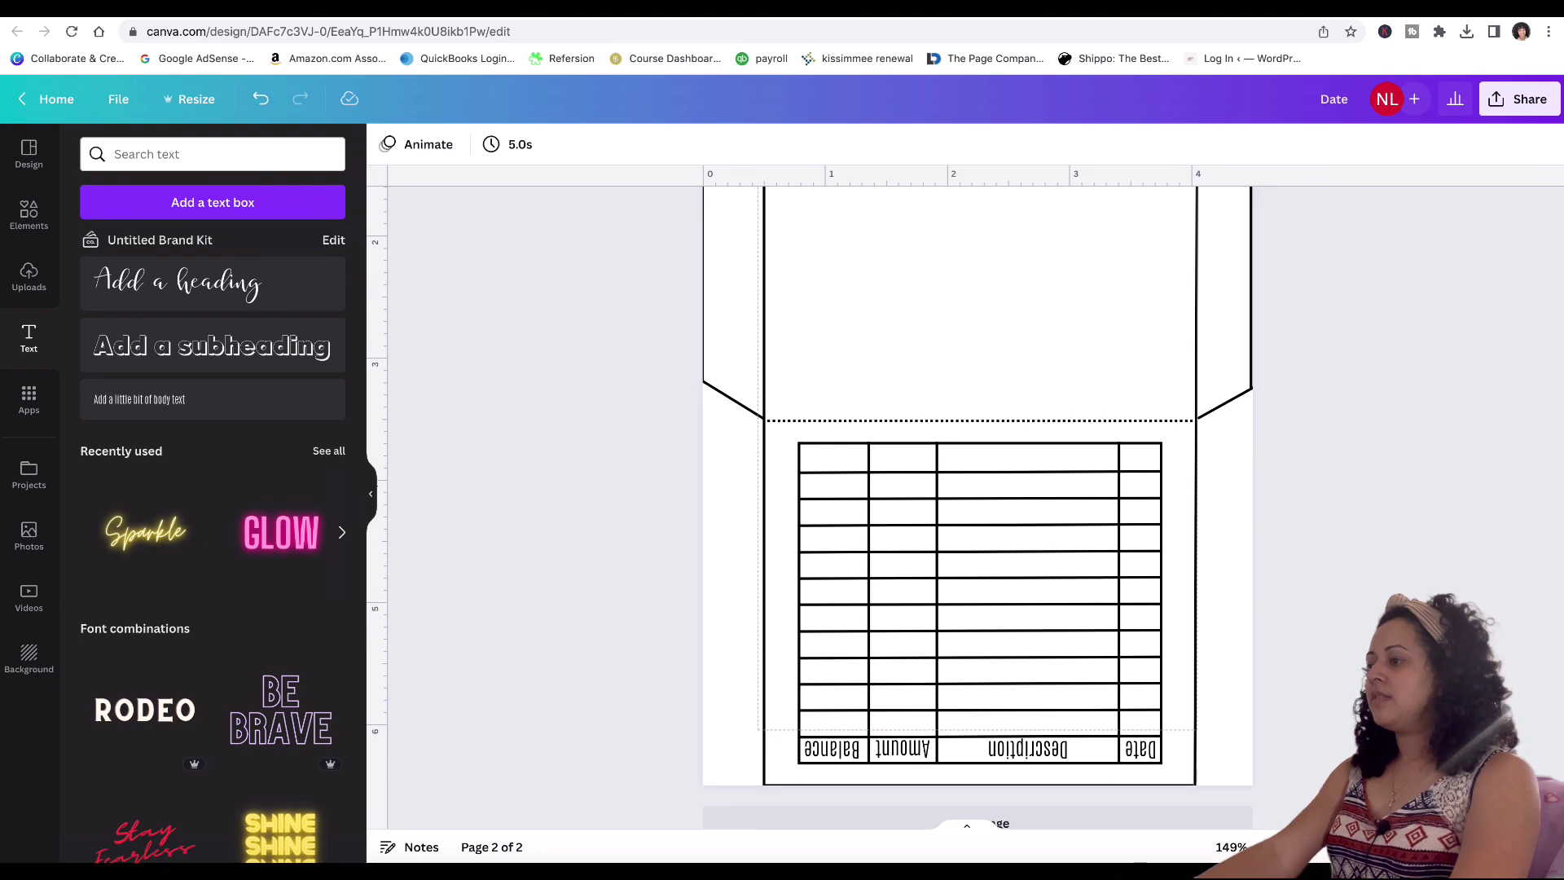
Step: Copy the grouped table from page 2 and paste it over the egg pattern on page 1's lower panel
scroll(977, 489, down, 5)
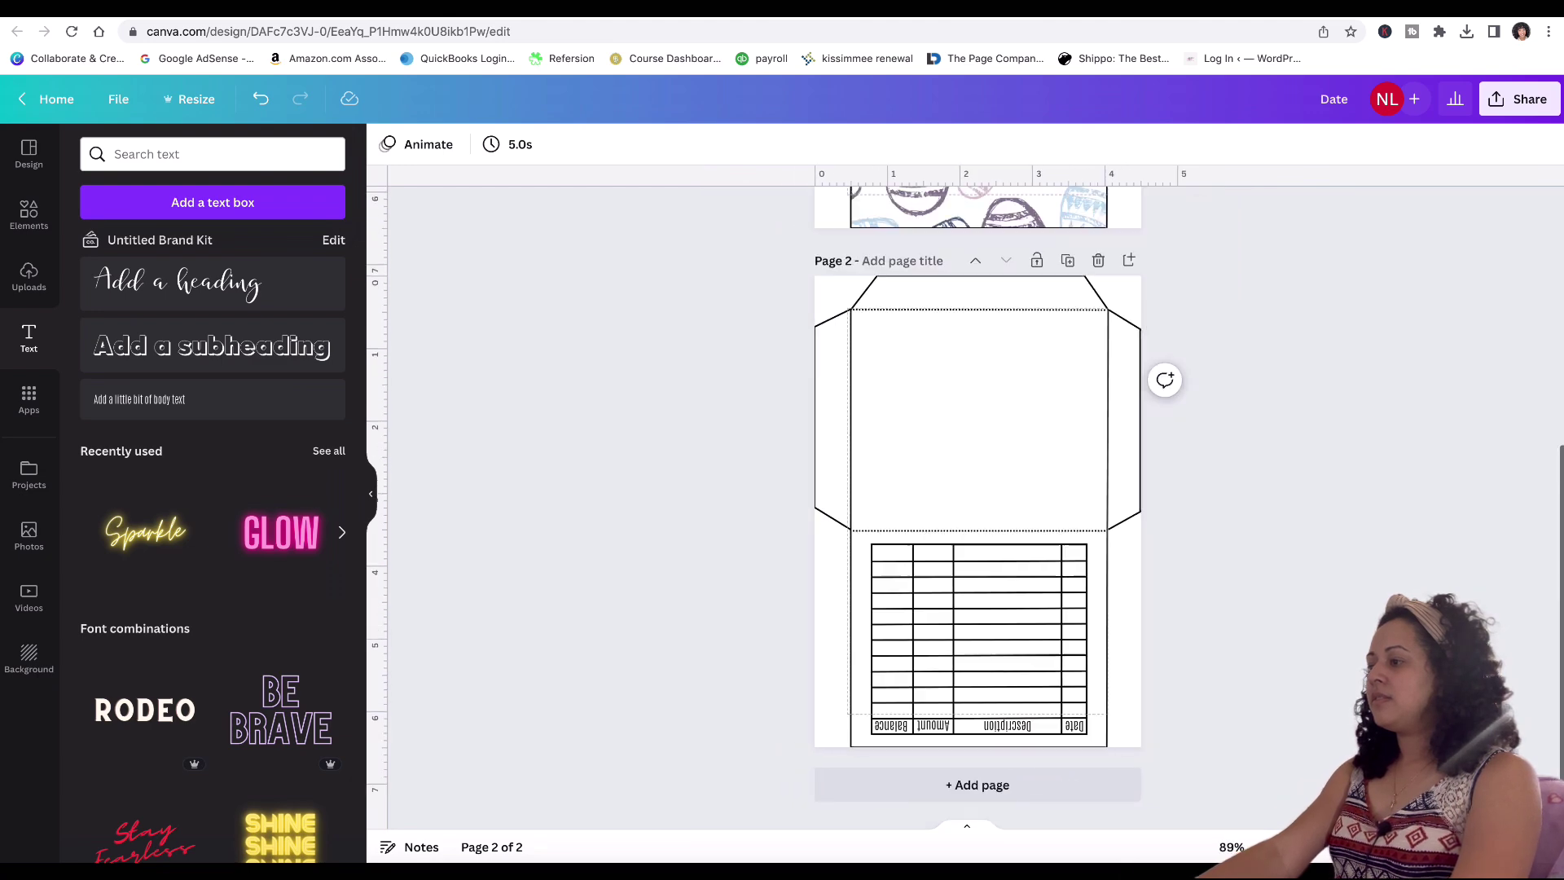
click(1015, 683)
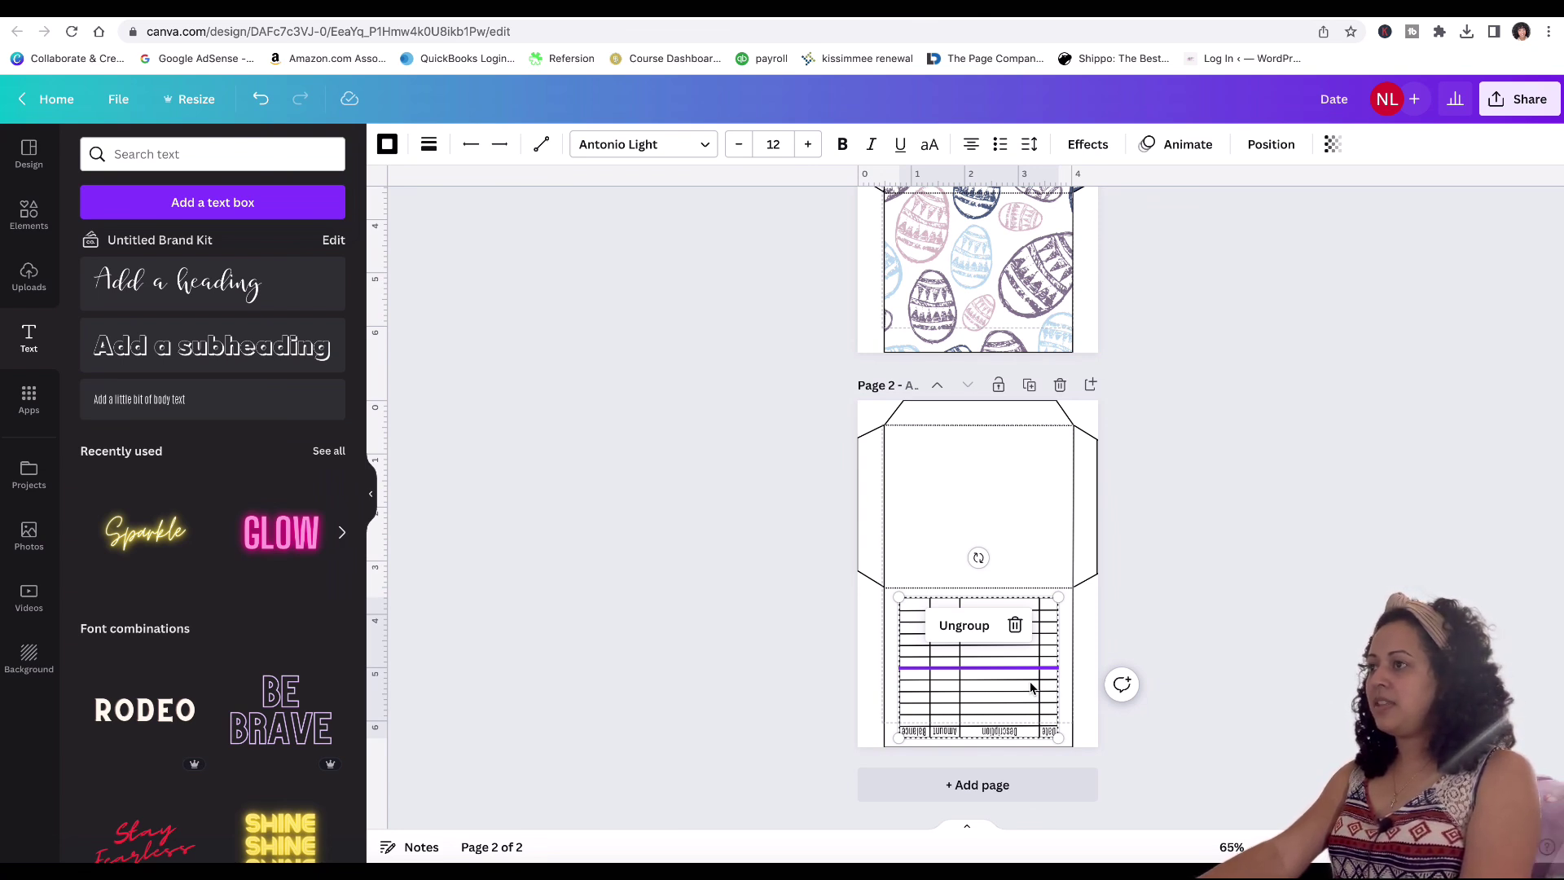
right_click(1031, 688)
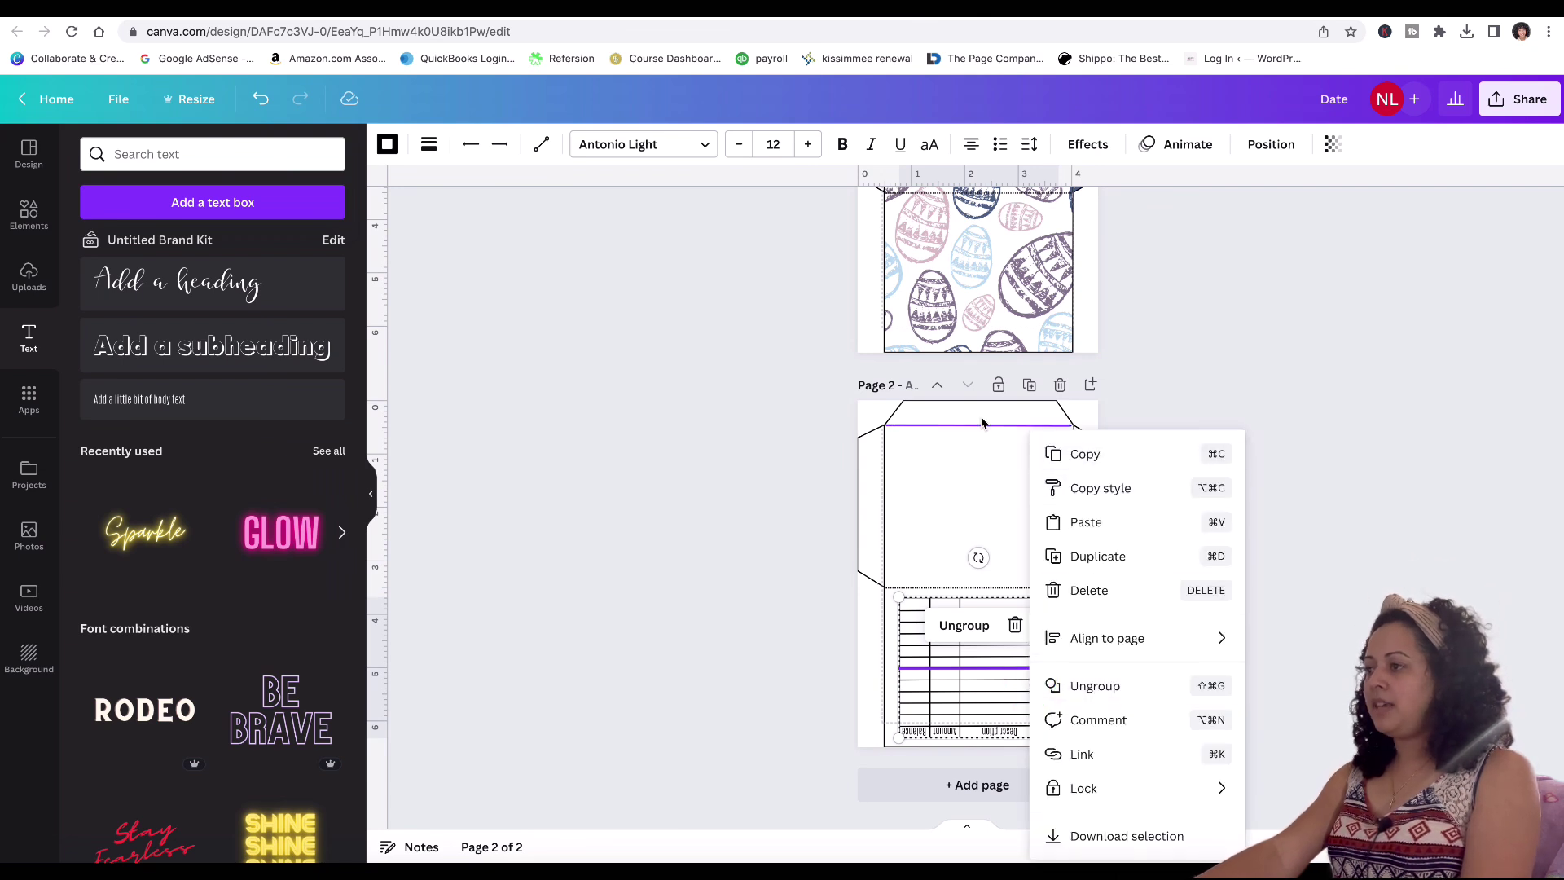
click(1217, 323)
scroll(1217, 323, up, 3)
scroll(1215, 315, up, 1)
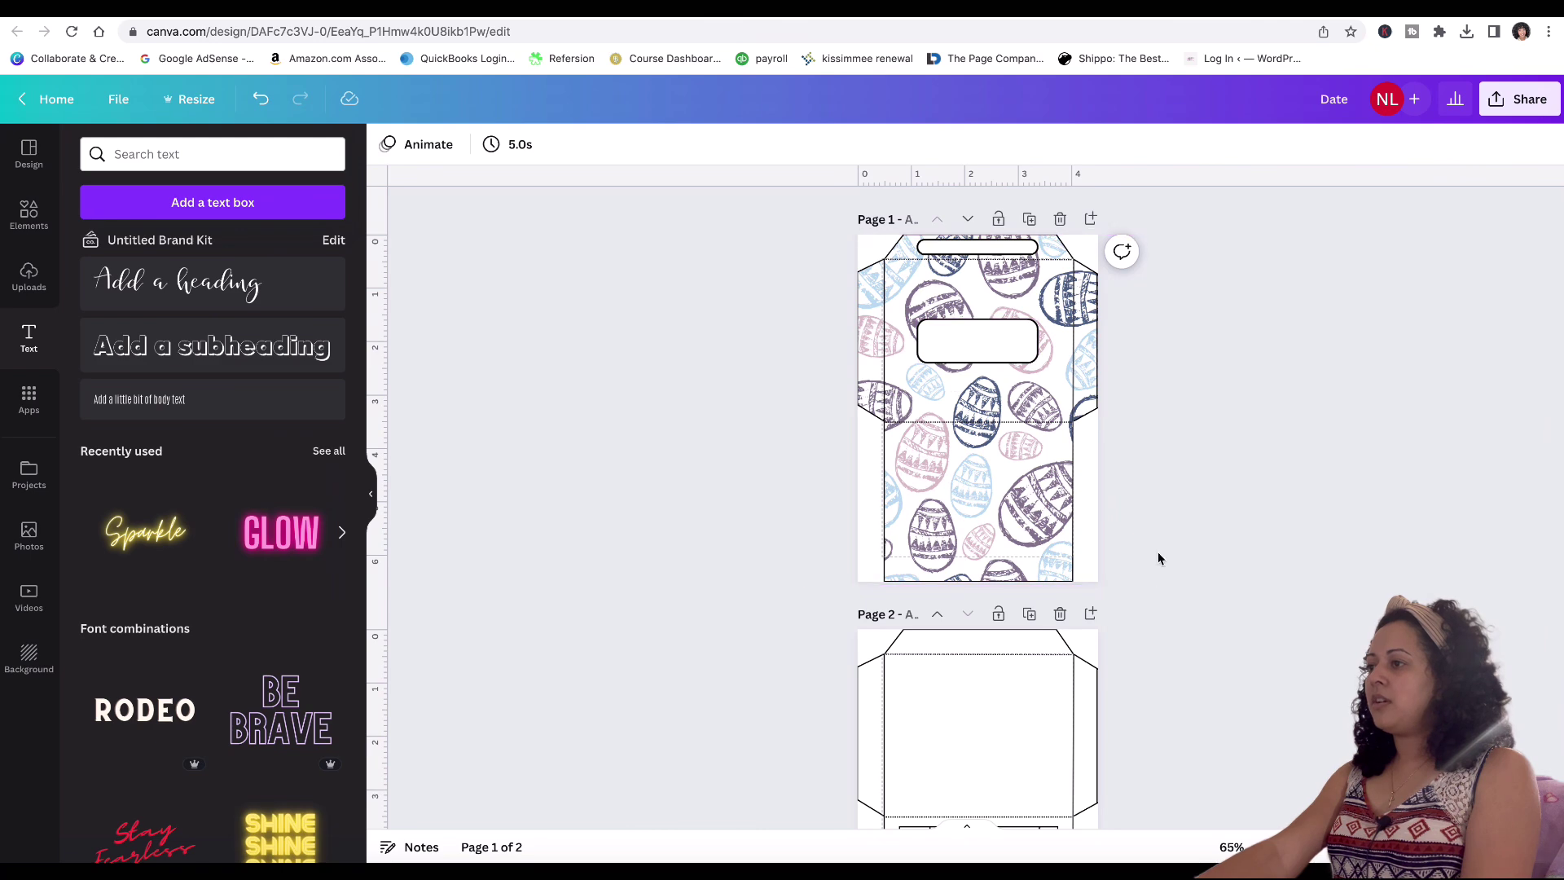
scroll(977, 488, up, 5)
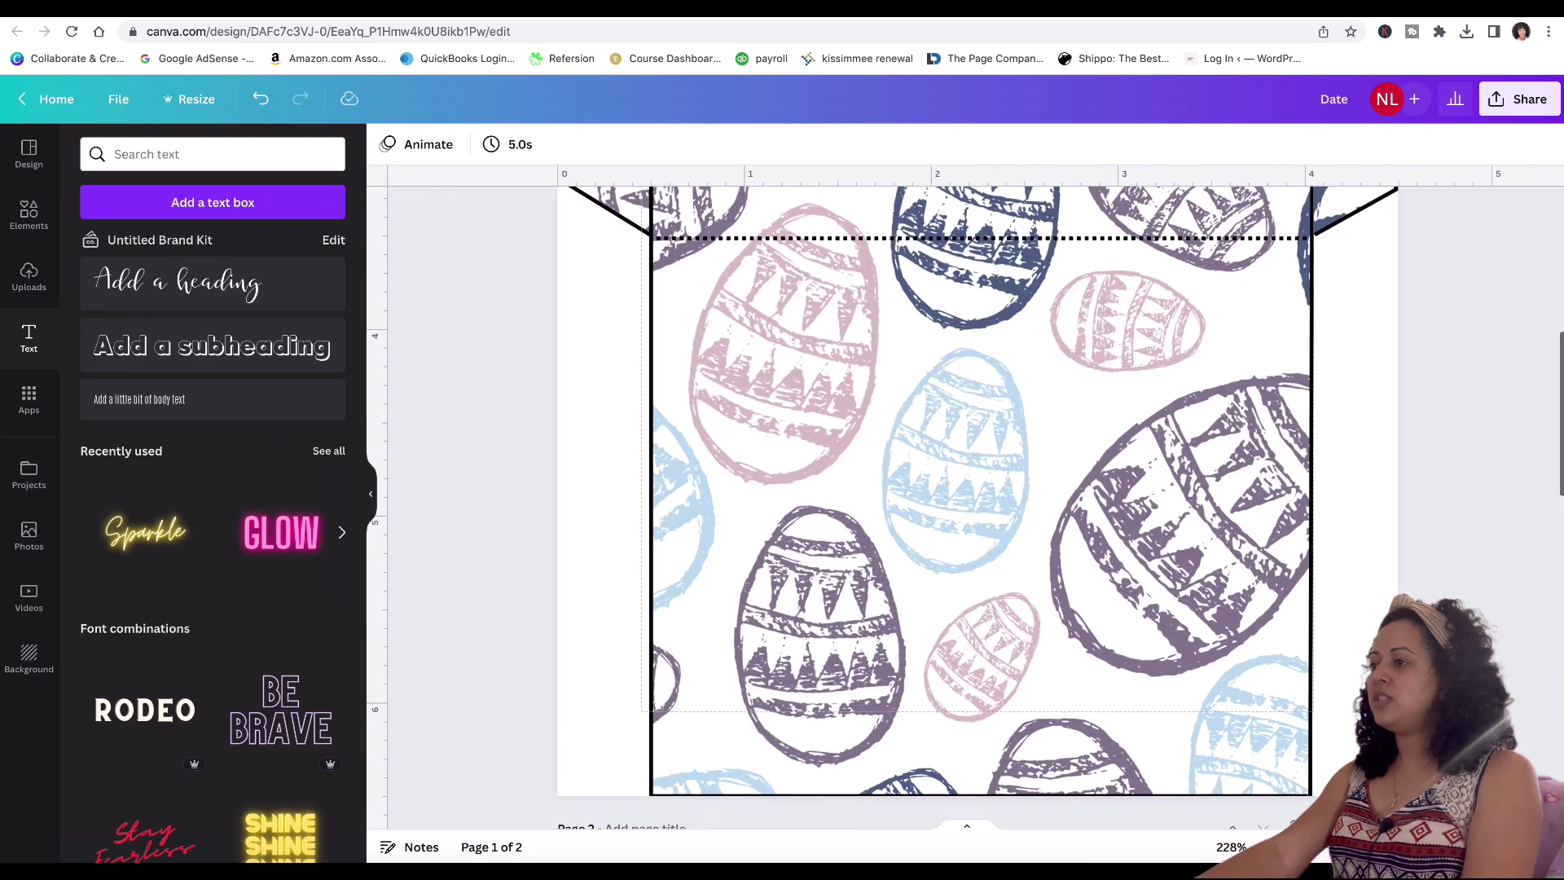
click(990, 496)
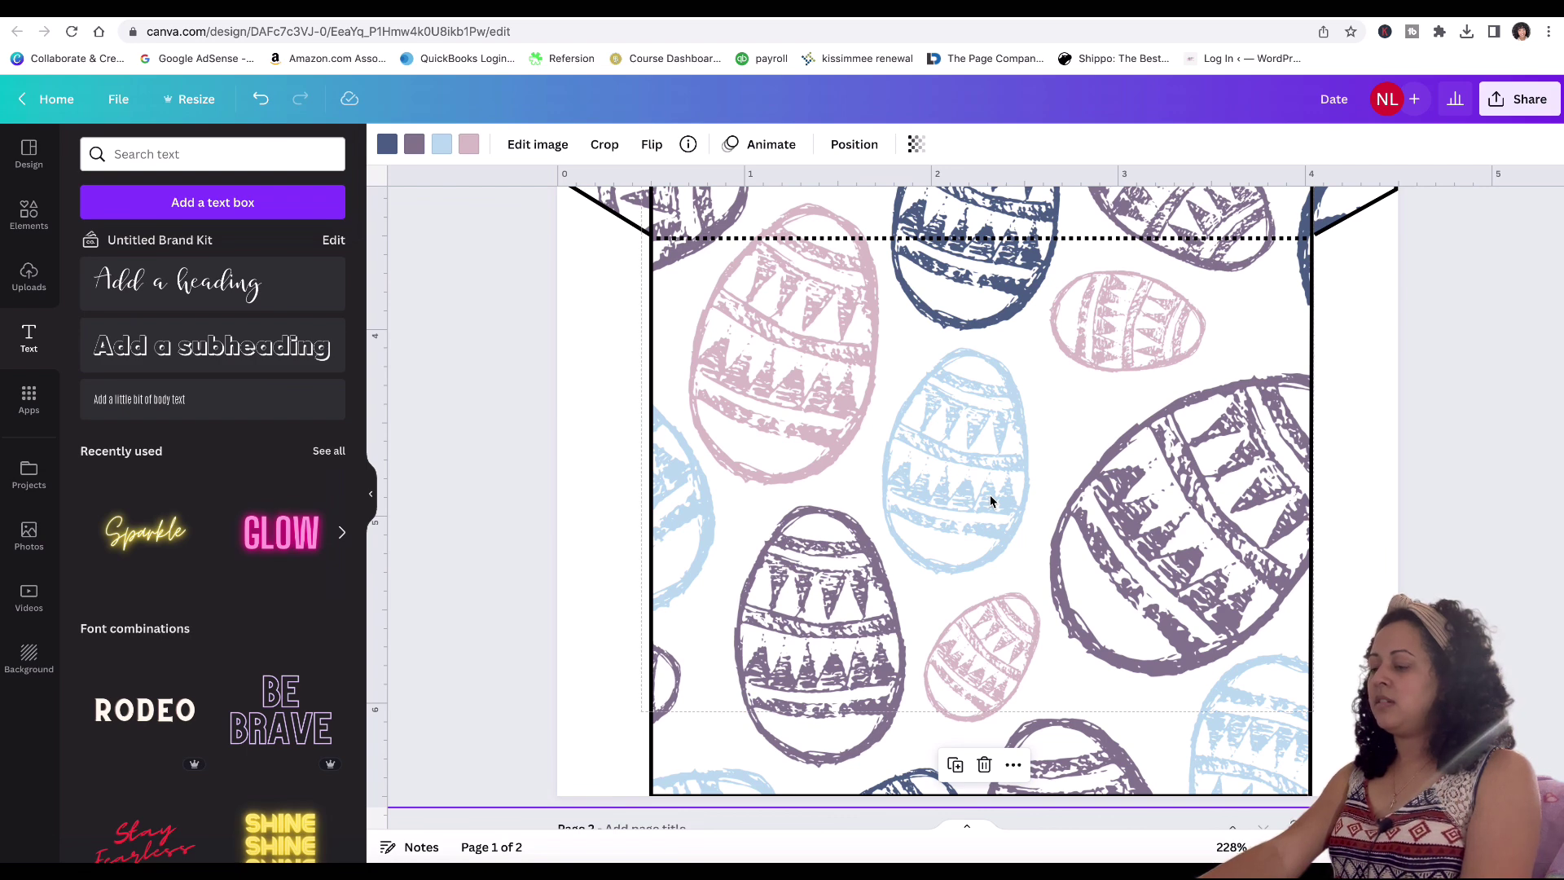
key(super+alt+bracketleft)
click(990, 495)
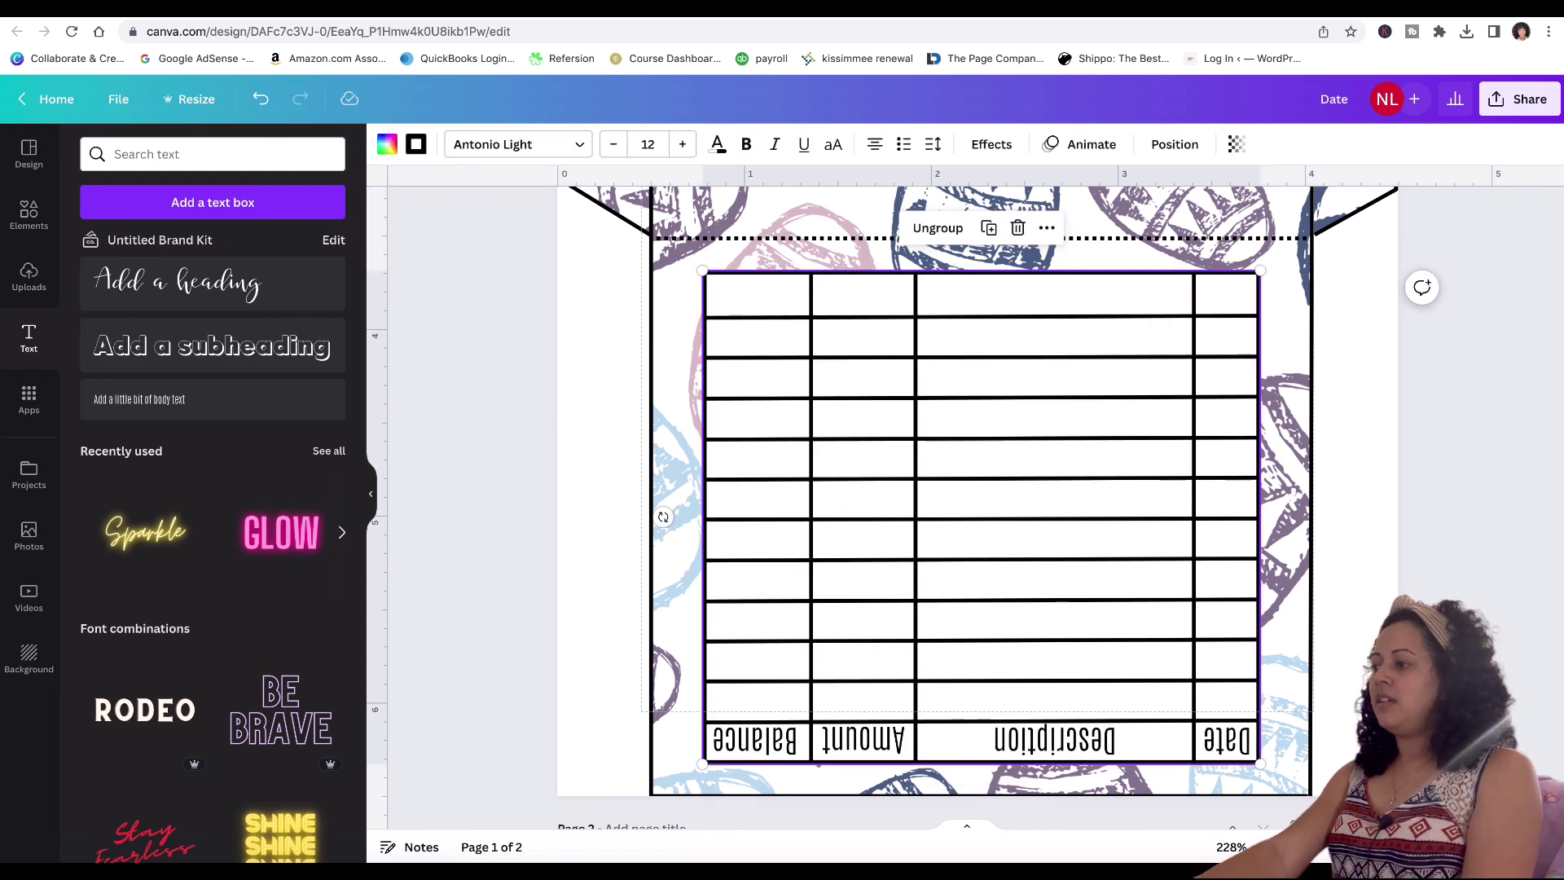
scroll(990, 495, down, 5)
scroll(1283, 674, up, 4)
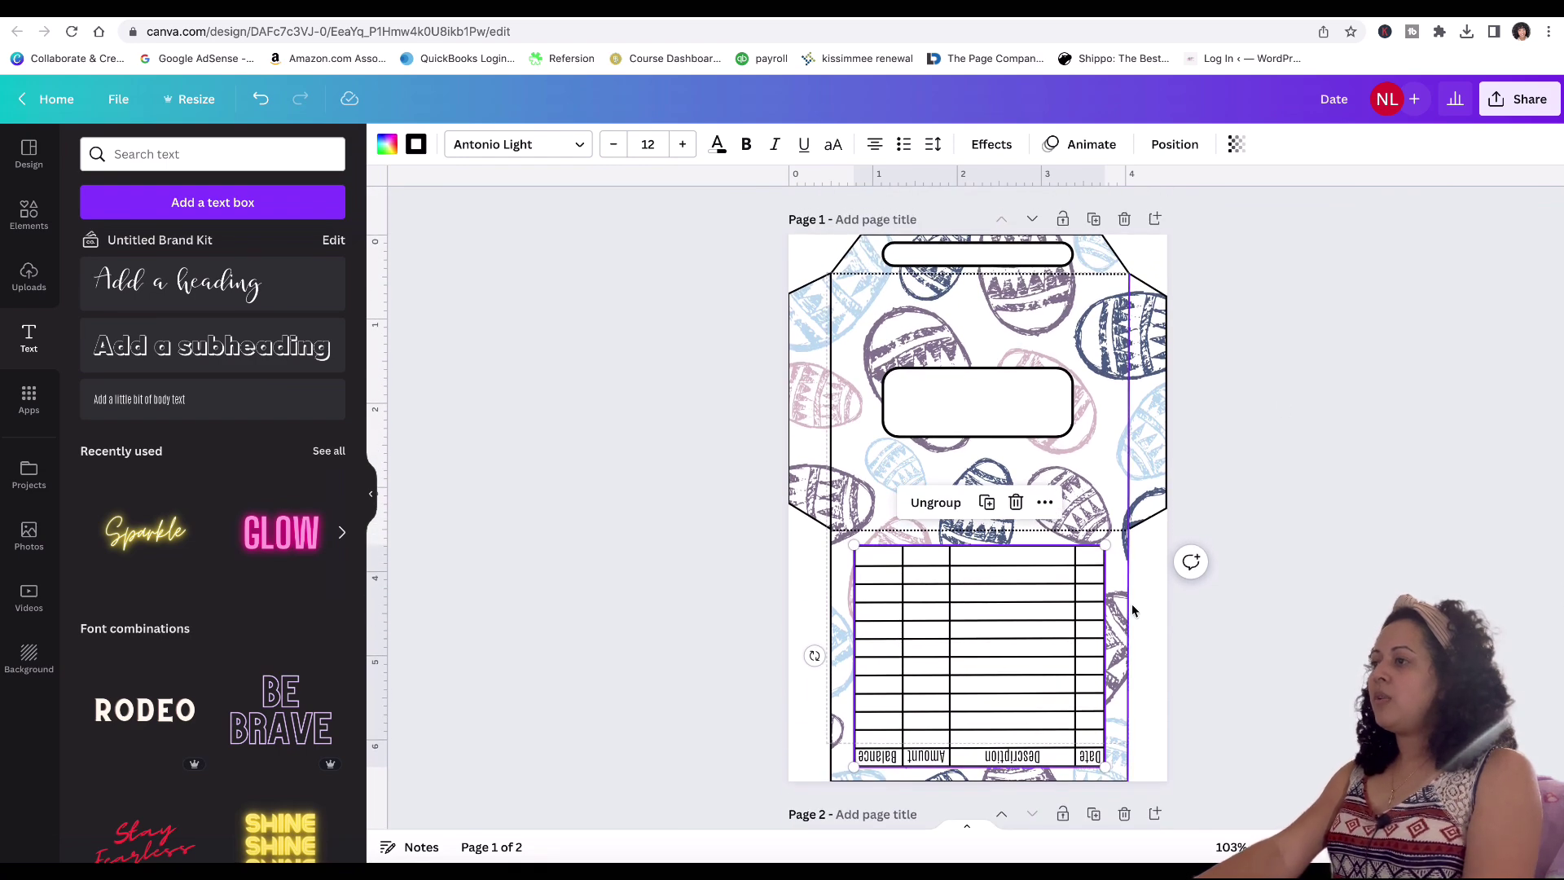
click(1250, 699)
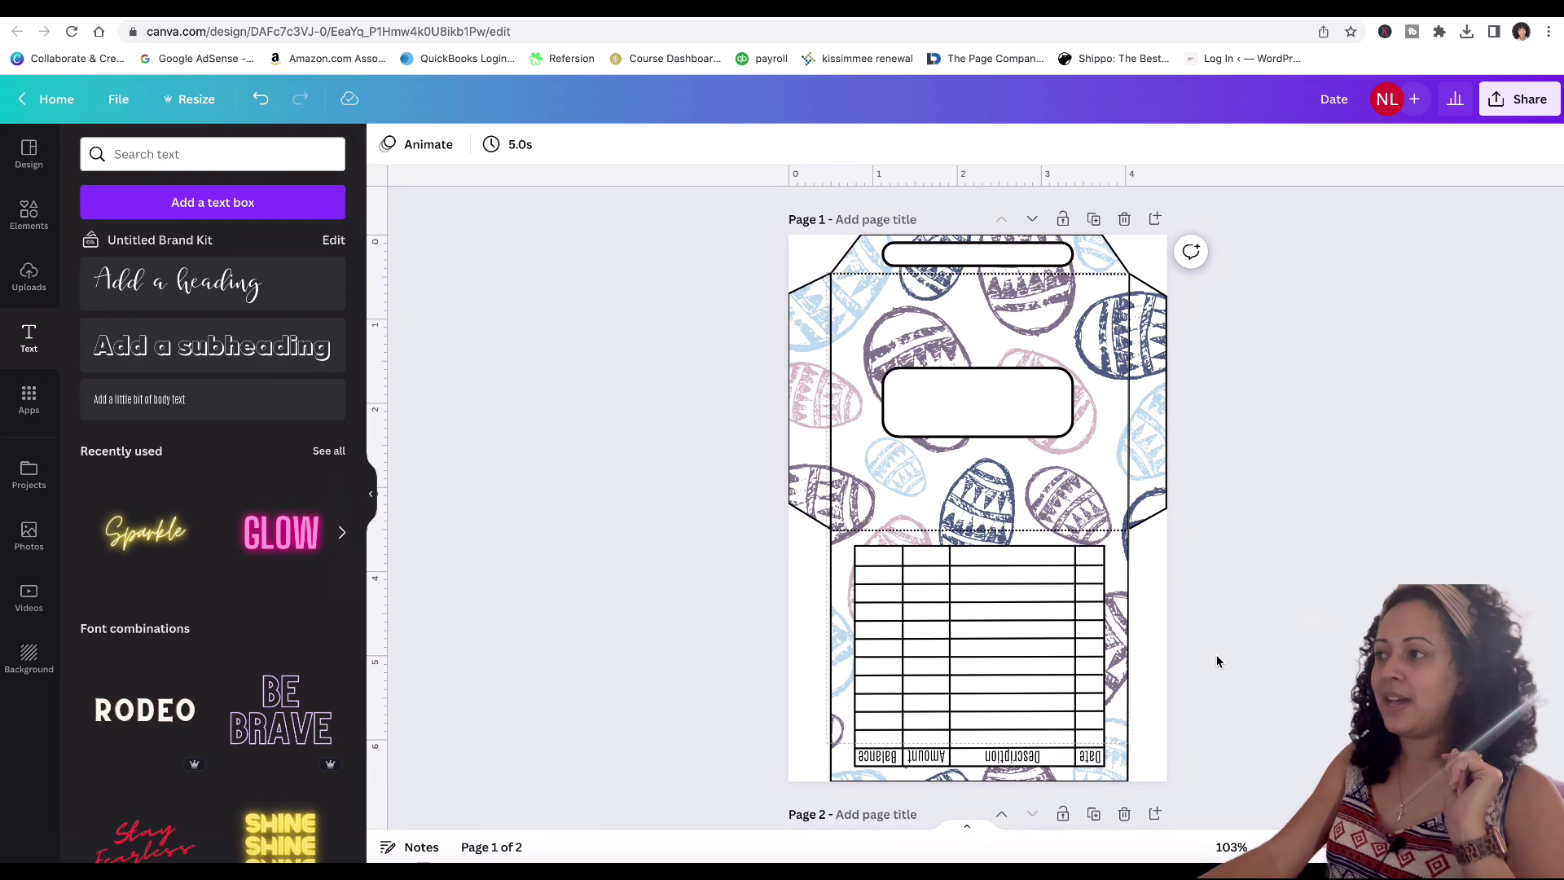
Step: Download only page 1 as a PNG at size 1
click(1505, 105)
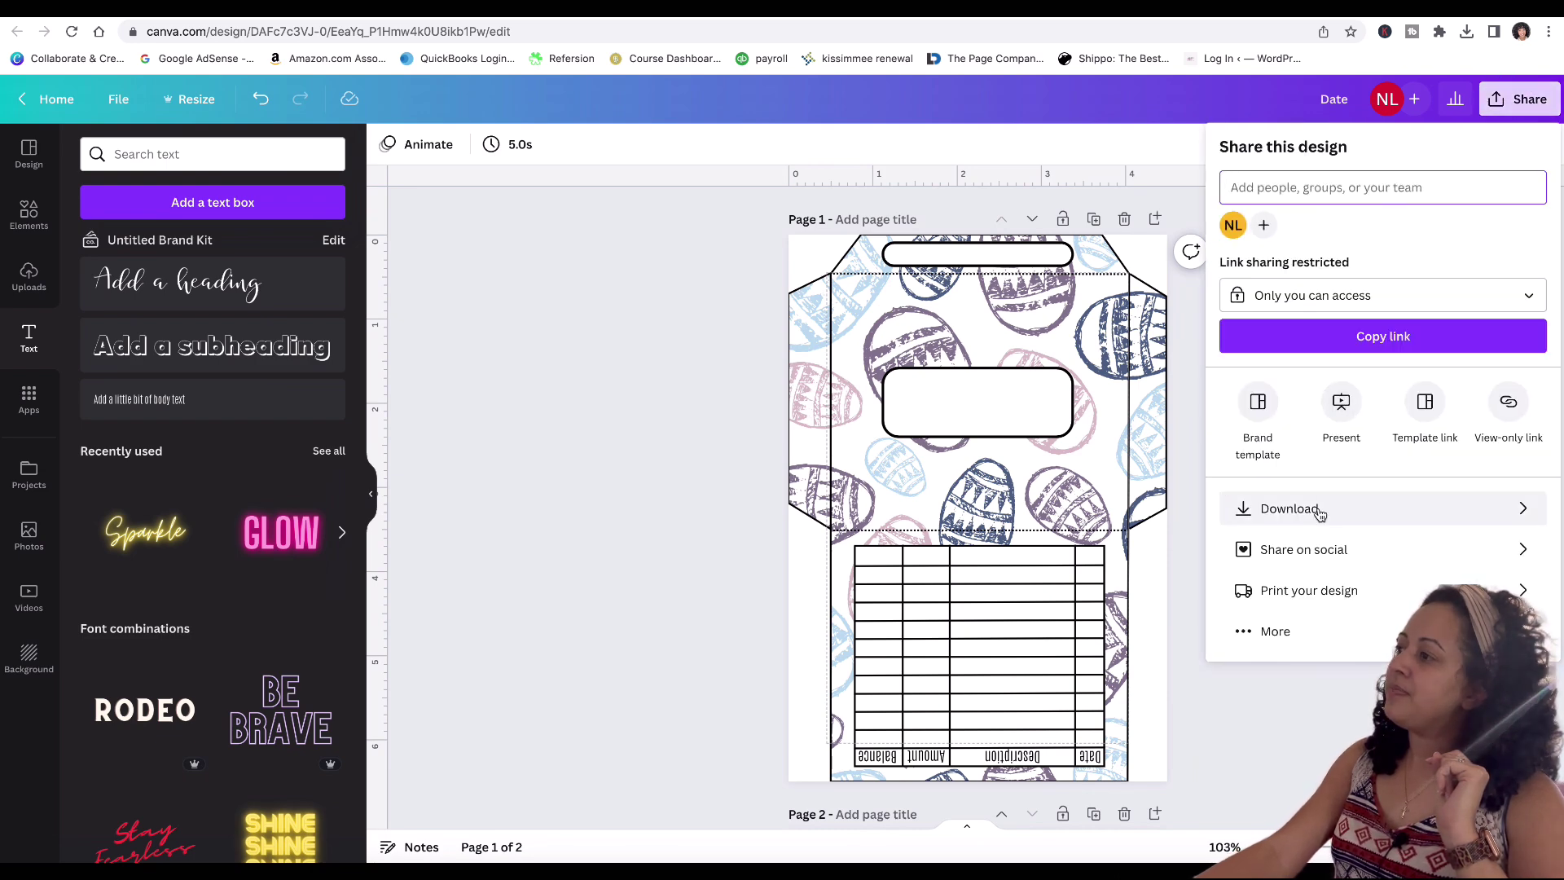
click(1319, 510)
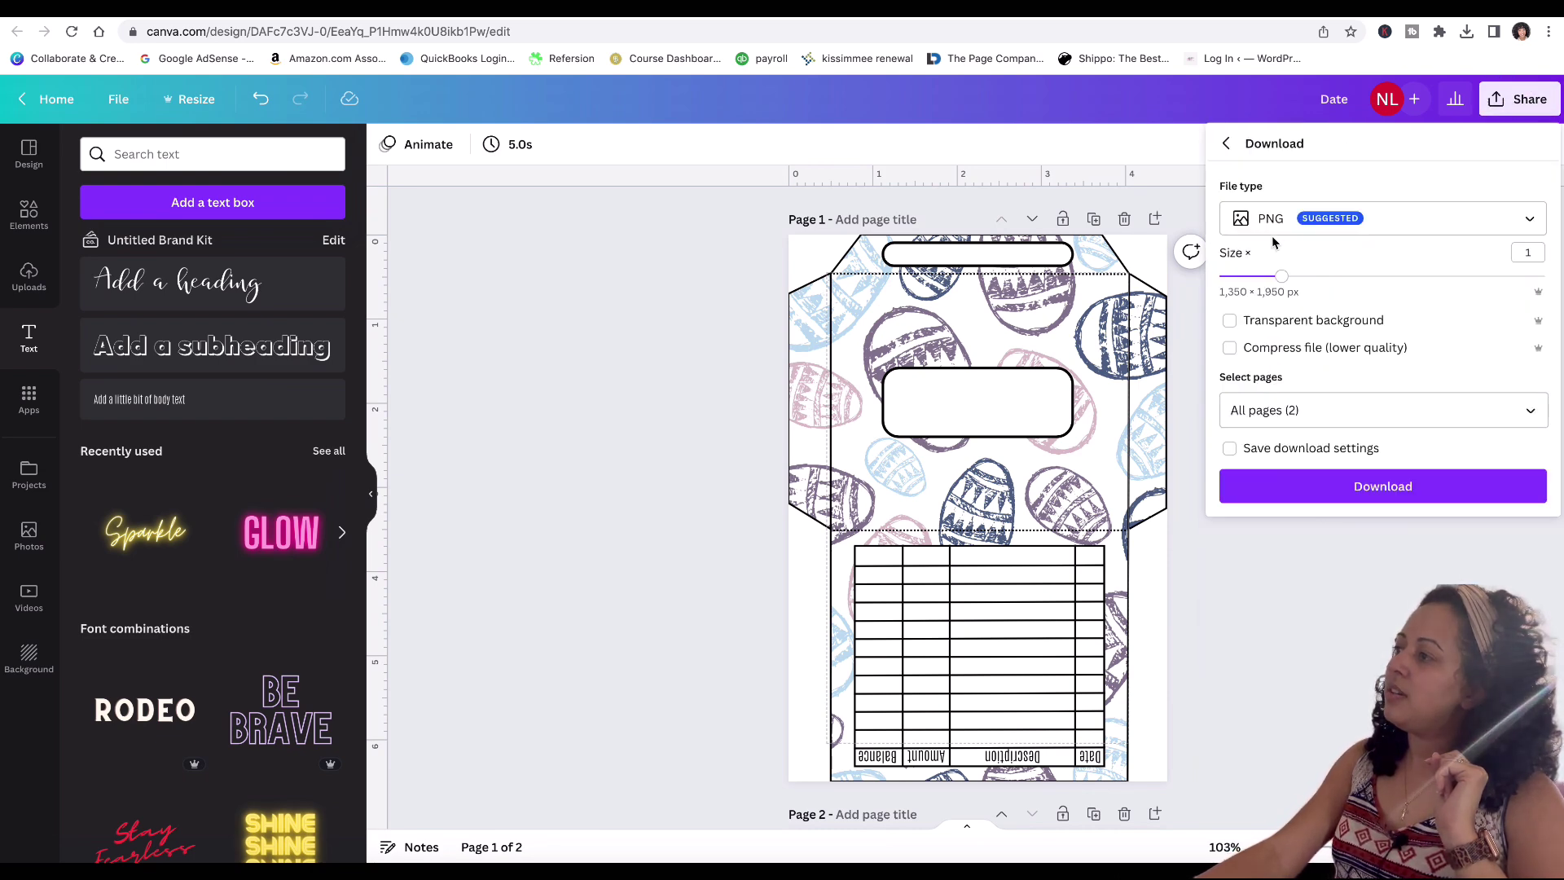
click(1526, 409)
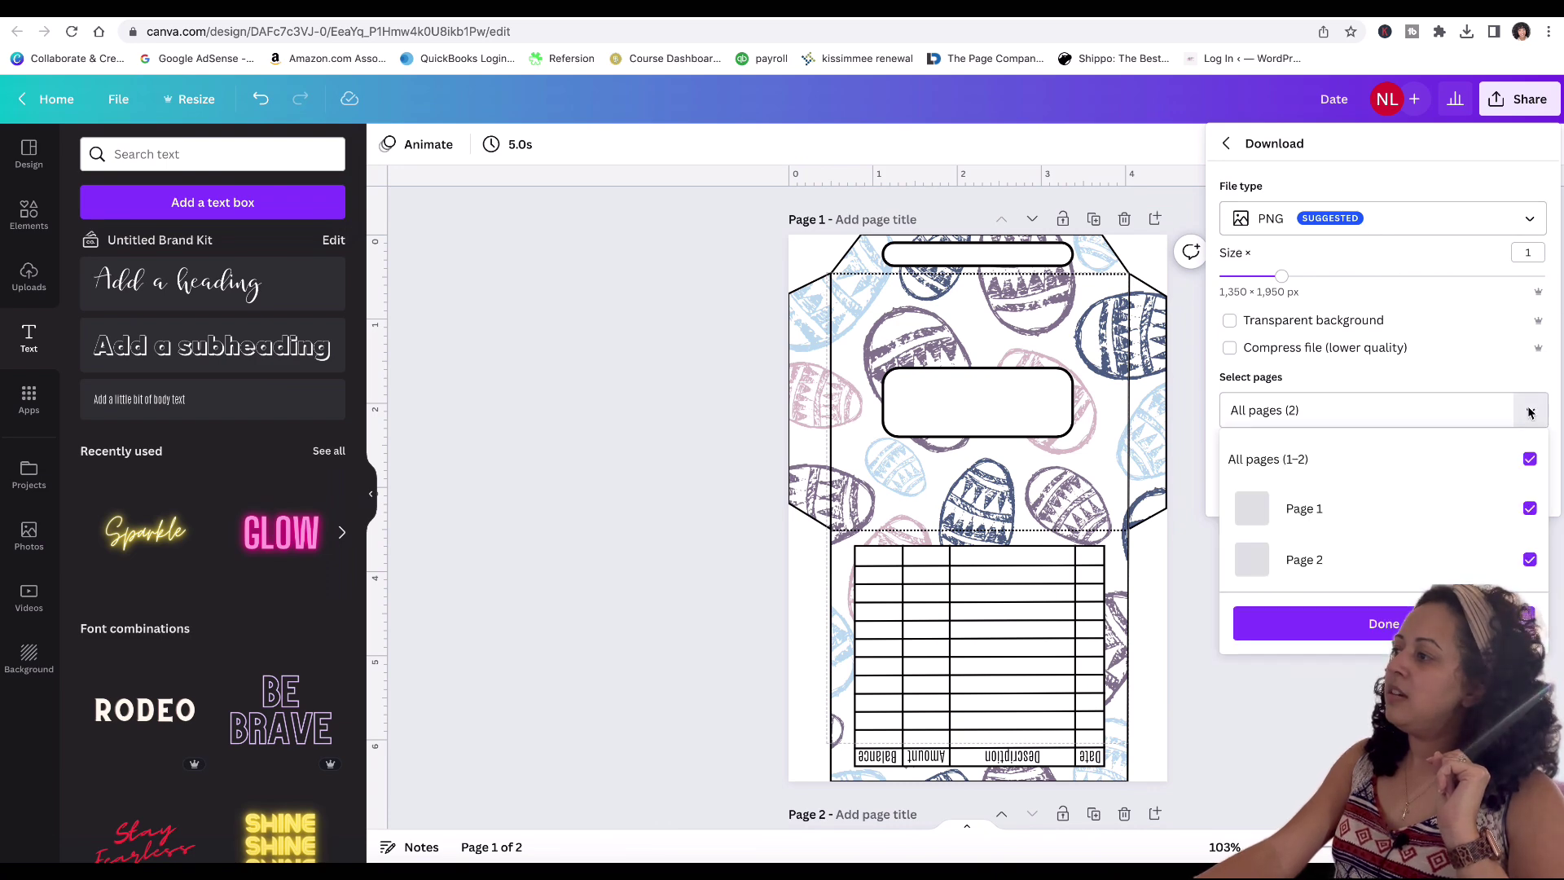
click(1530, 559)
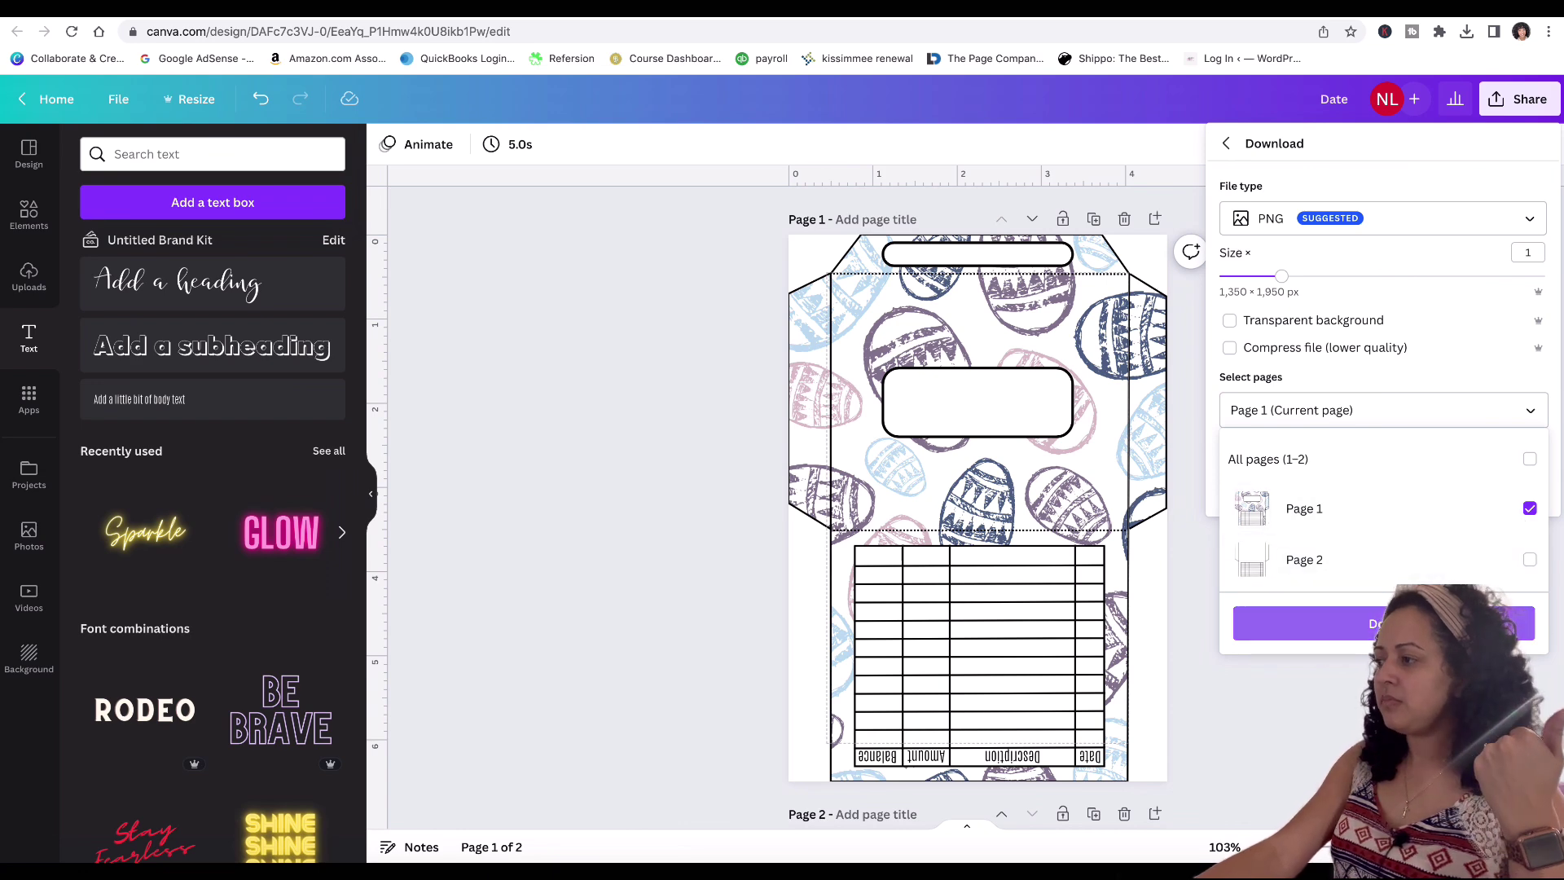
key(Escape)
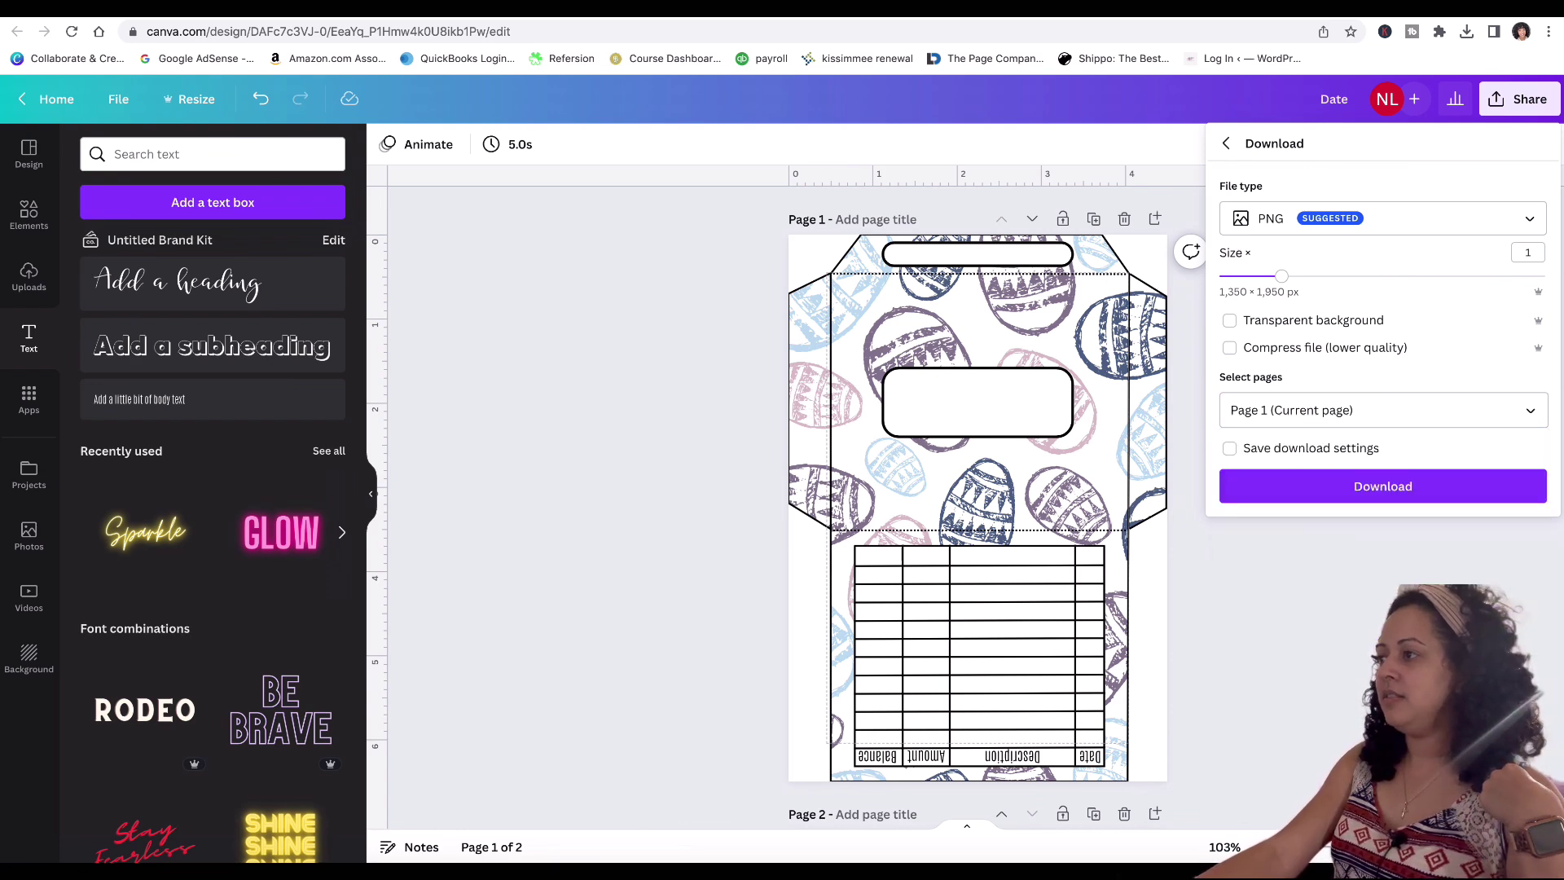
click(1394, 499)
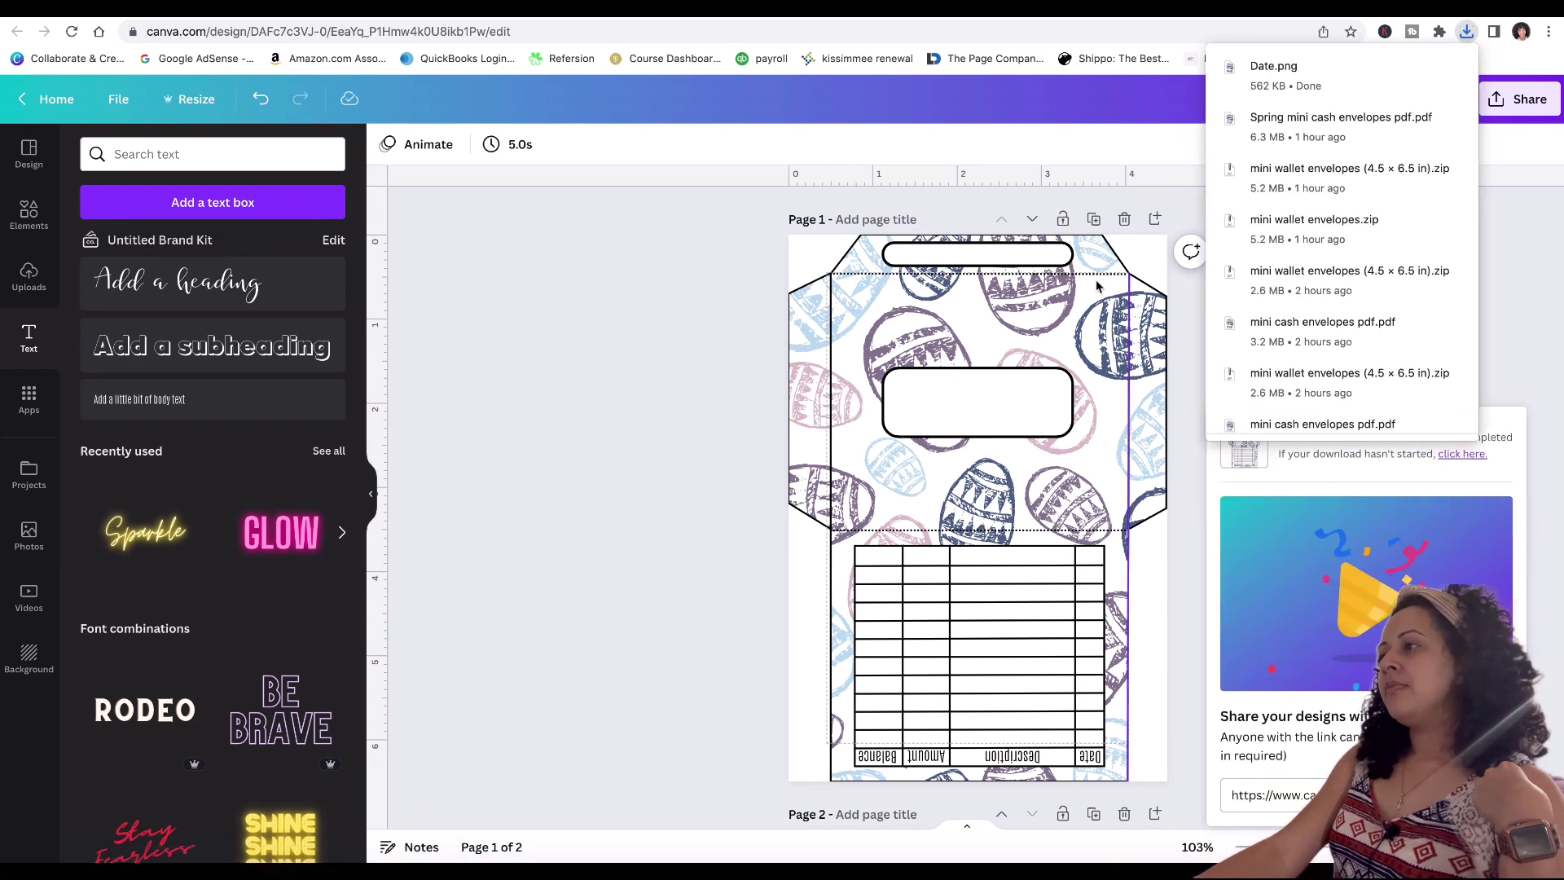
click(1187, 219)
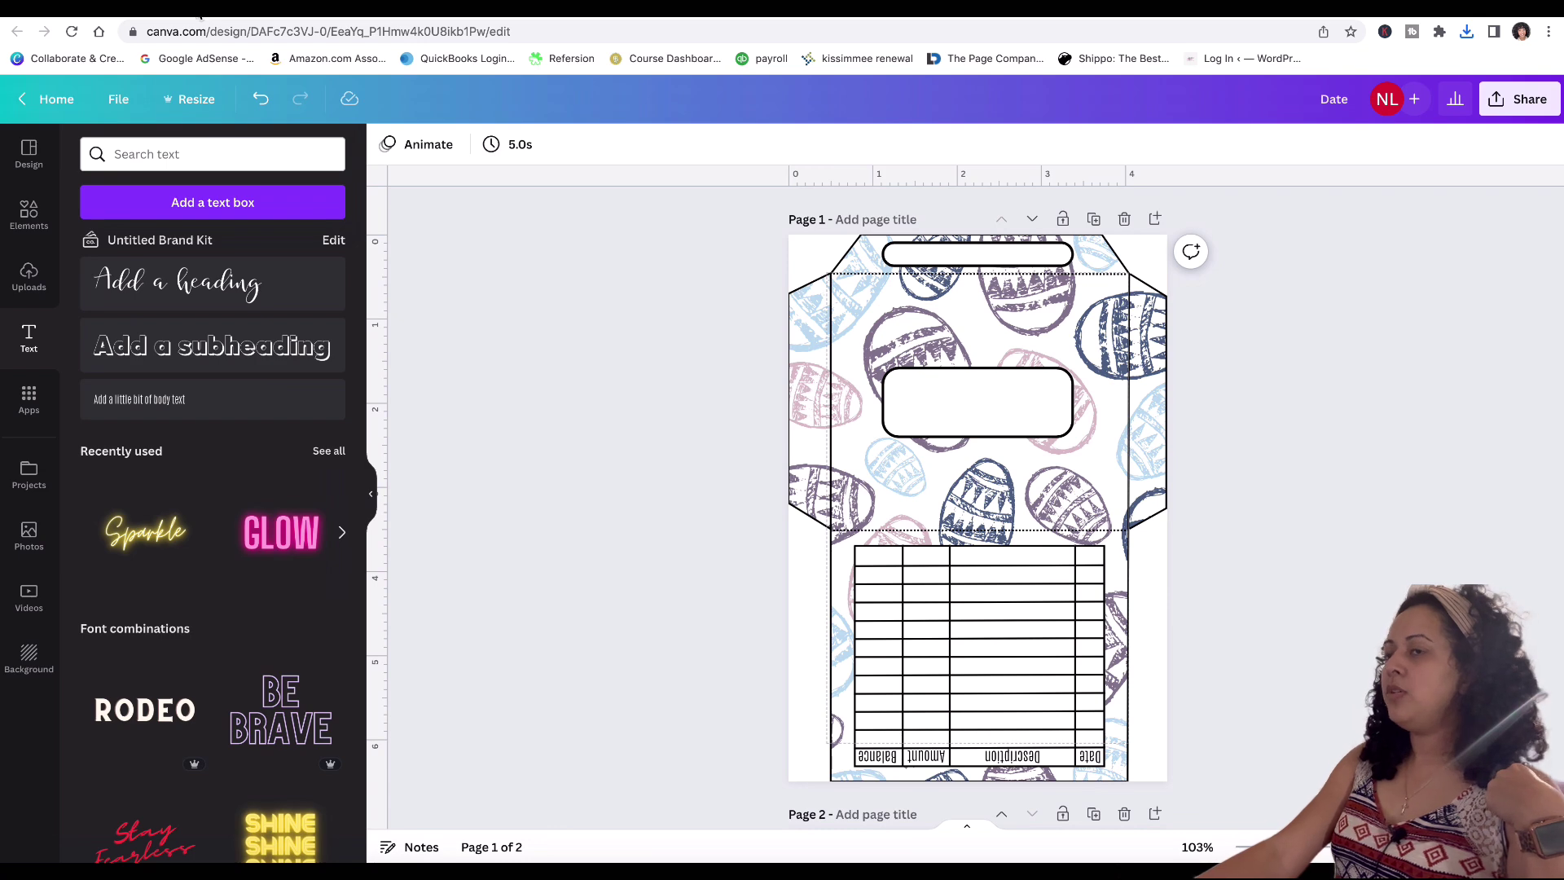
Step: Create a new blank Worksheet design at 8.5 × 11 in
click(50, 99)
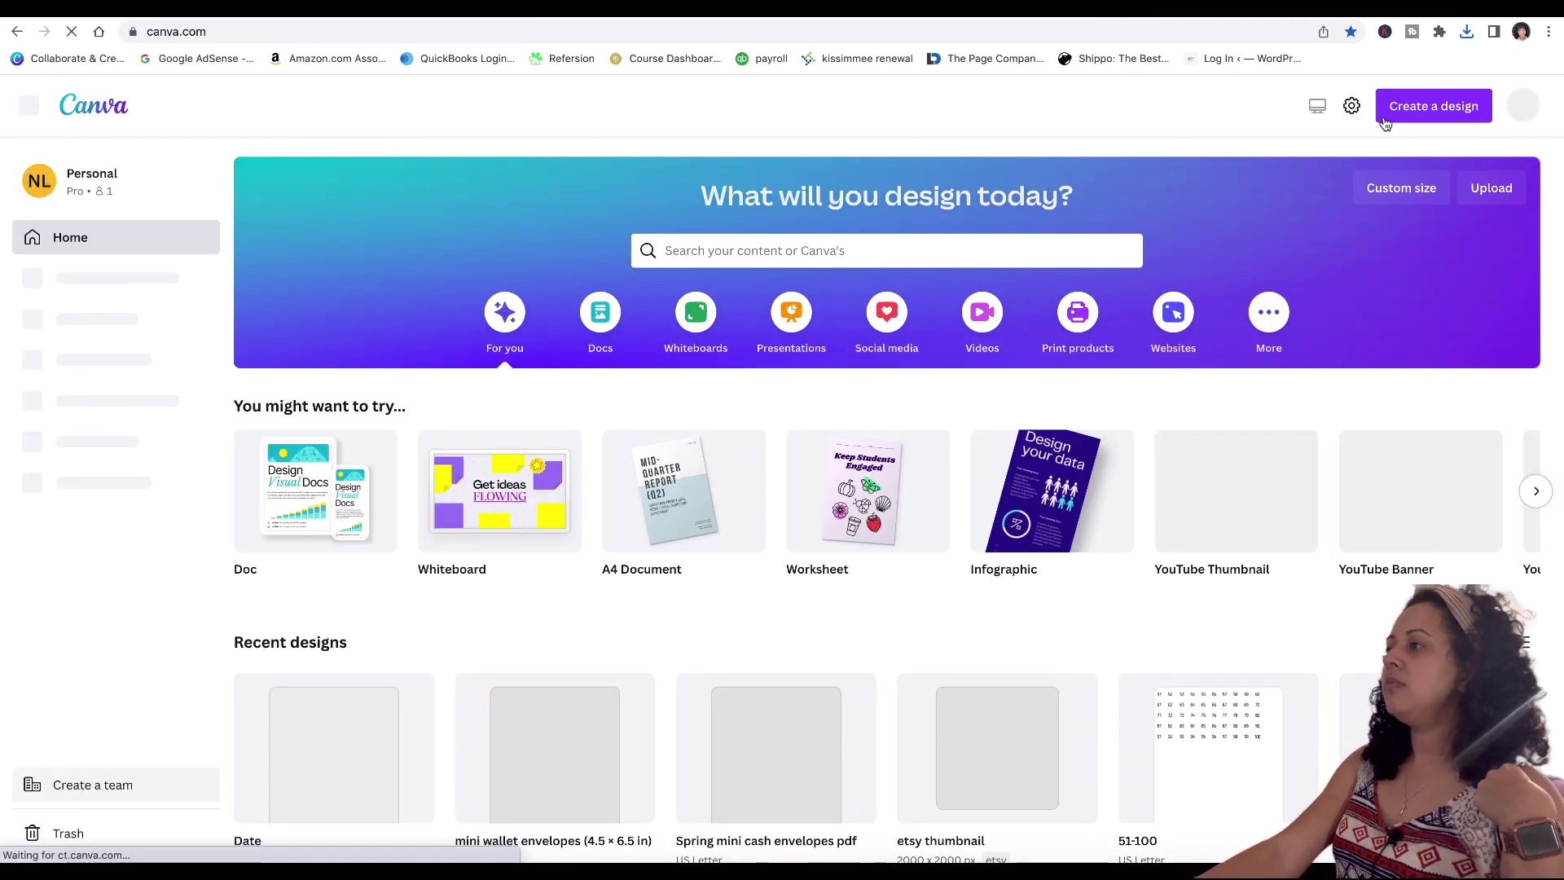
click(1449, 114)
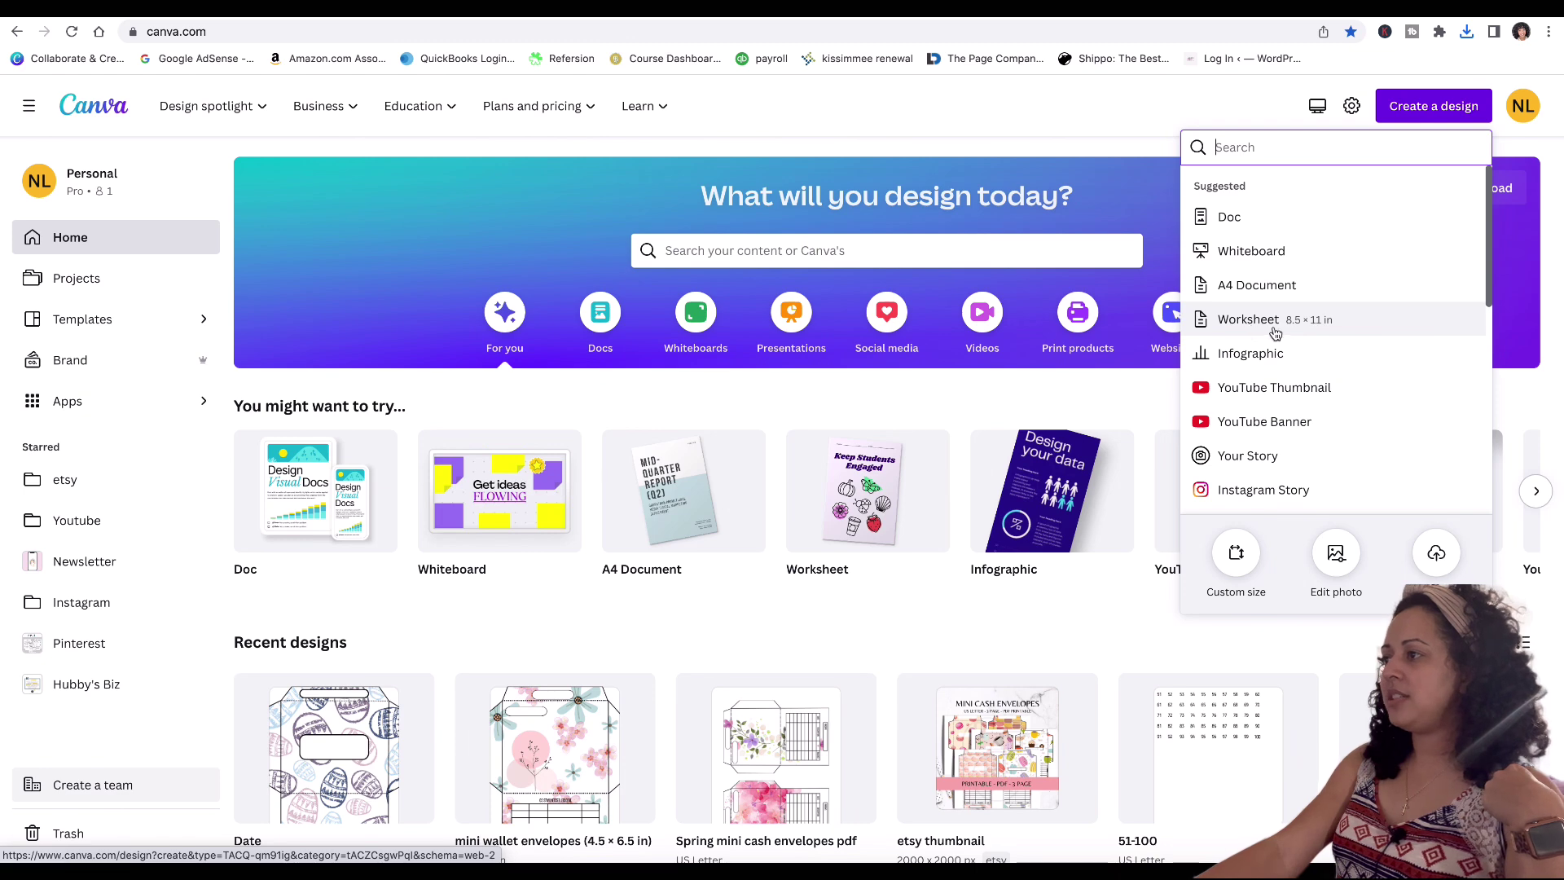
click(1296, 332)
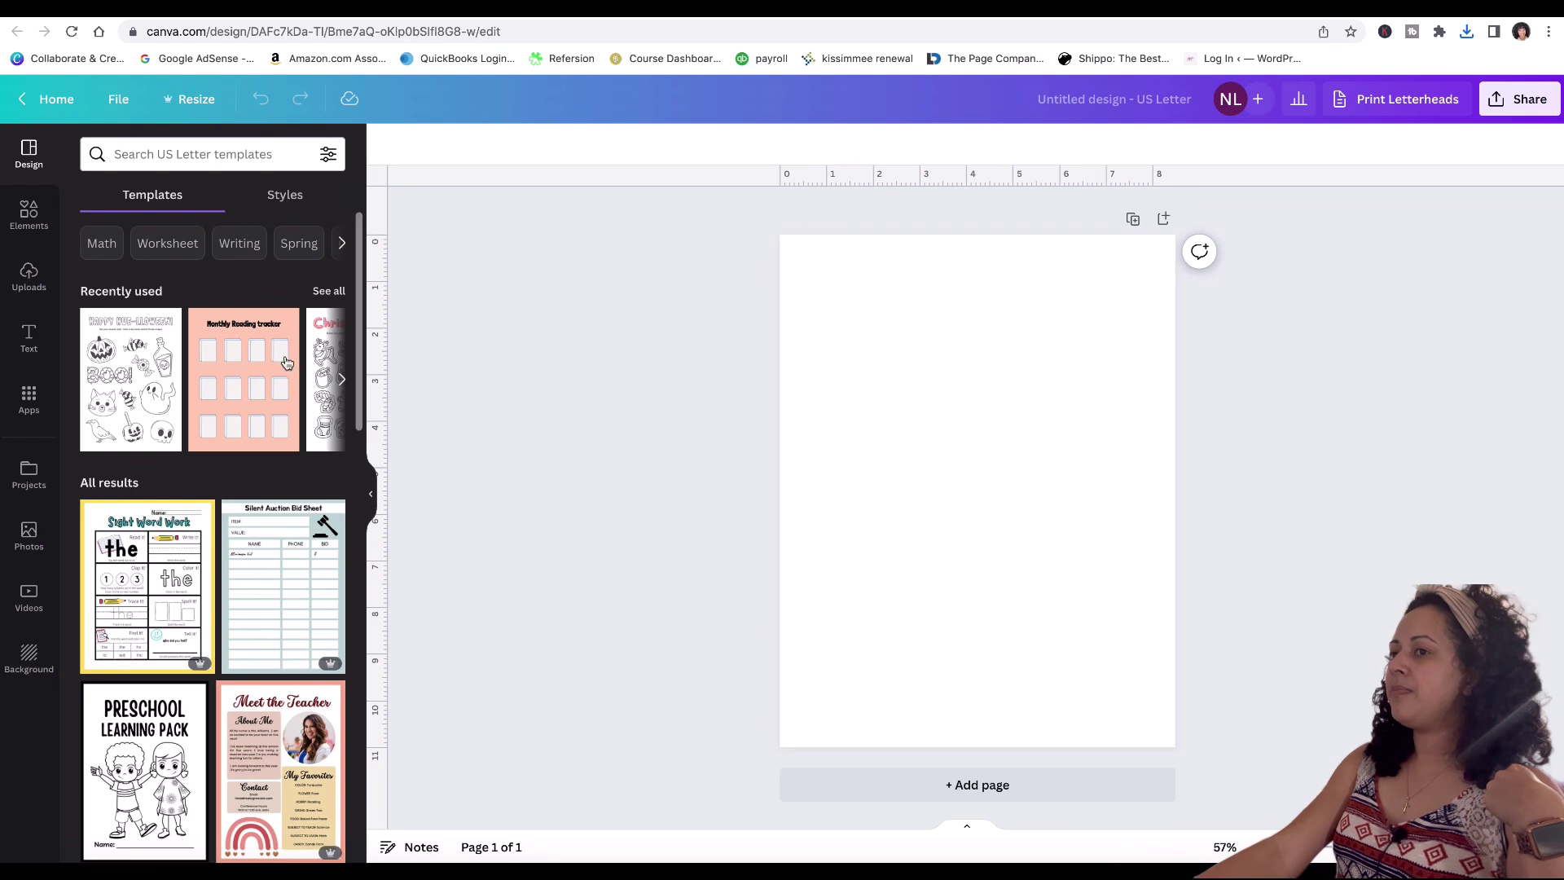
Step: Upload Date.png from the Downloads folder to the uploaded images
click(23, 289)
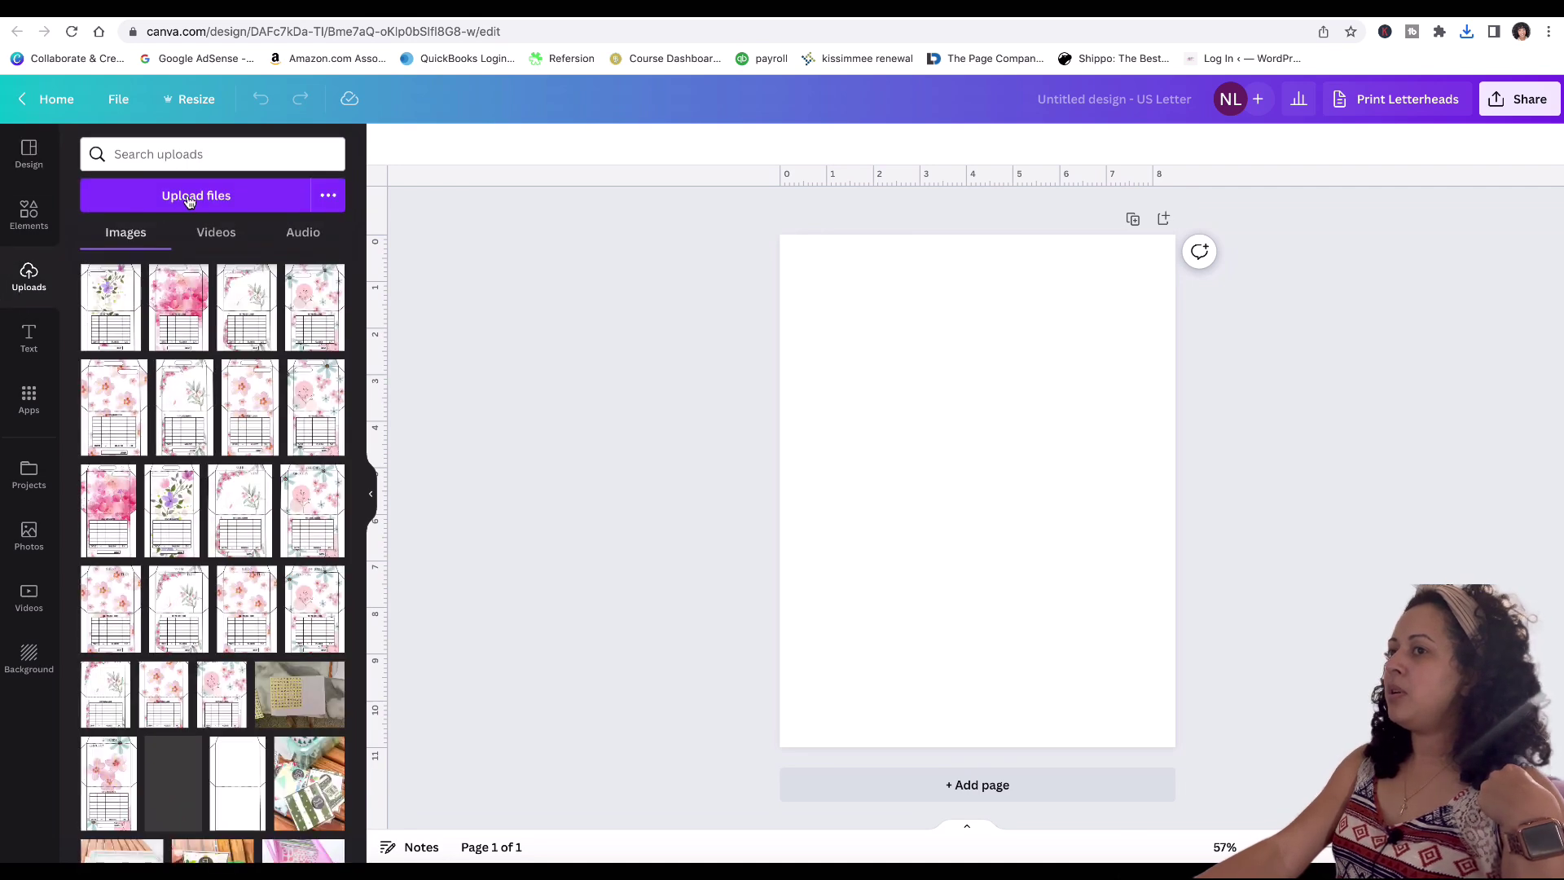
click(189, 198)
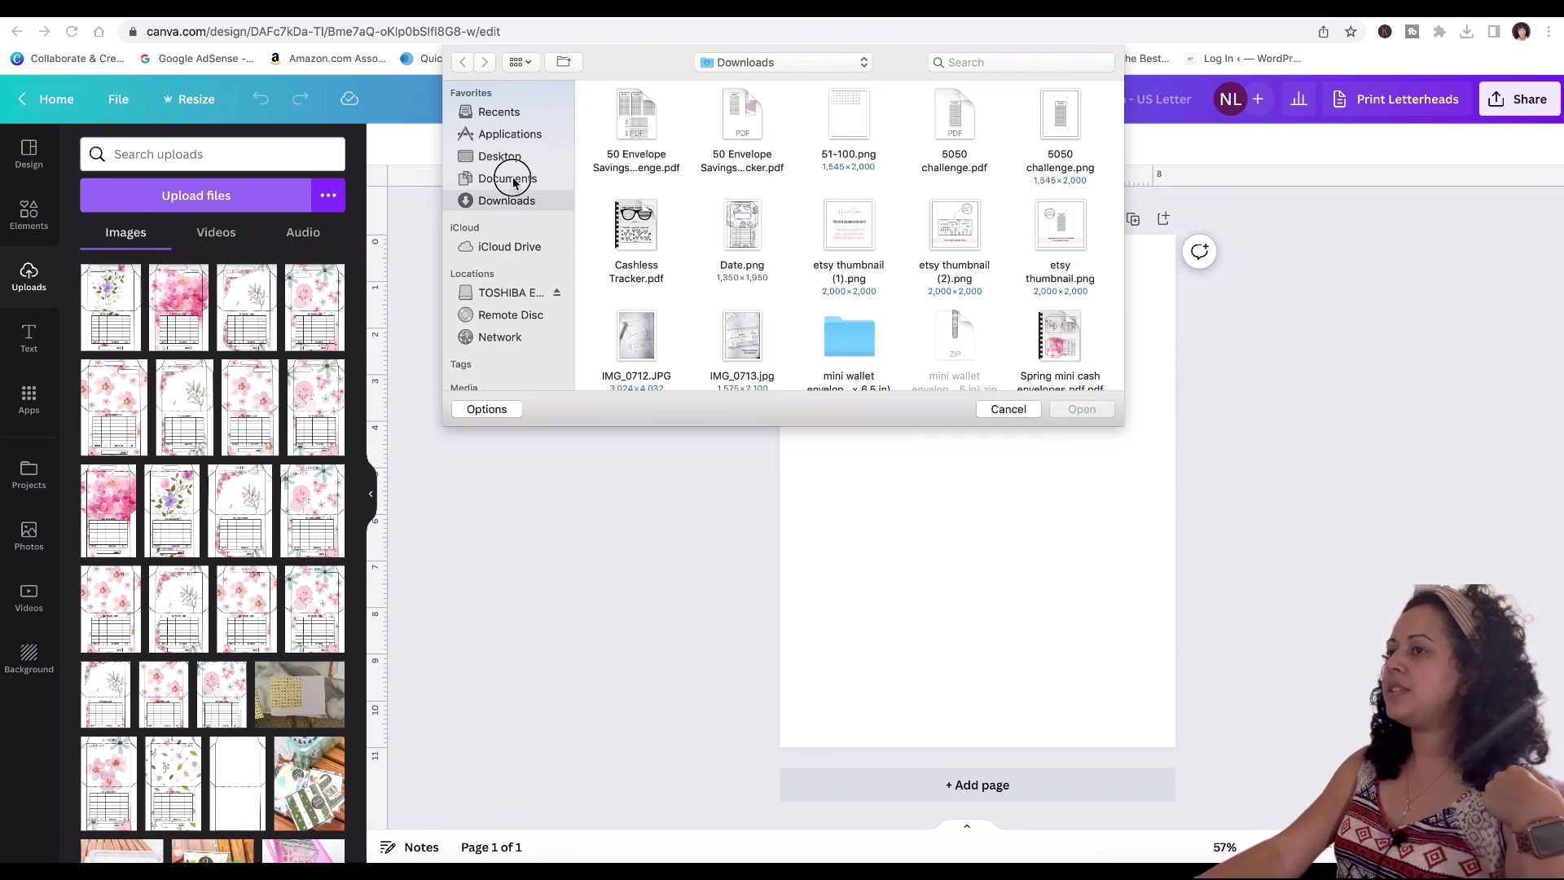
click(513, 180)
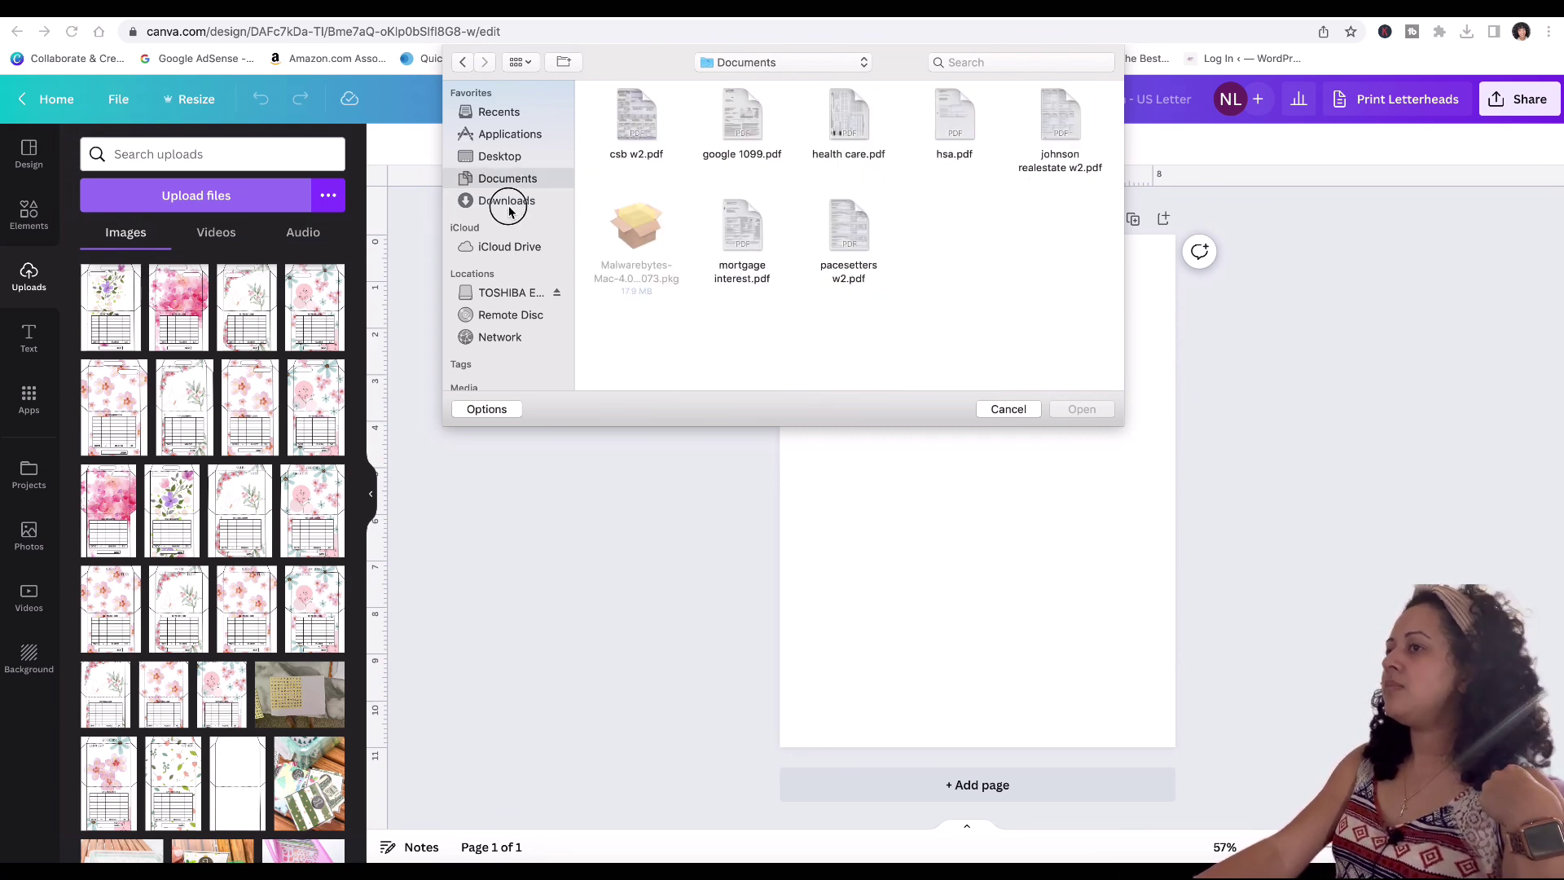
click(508, 203)
scroll(761, 235, down, 2)
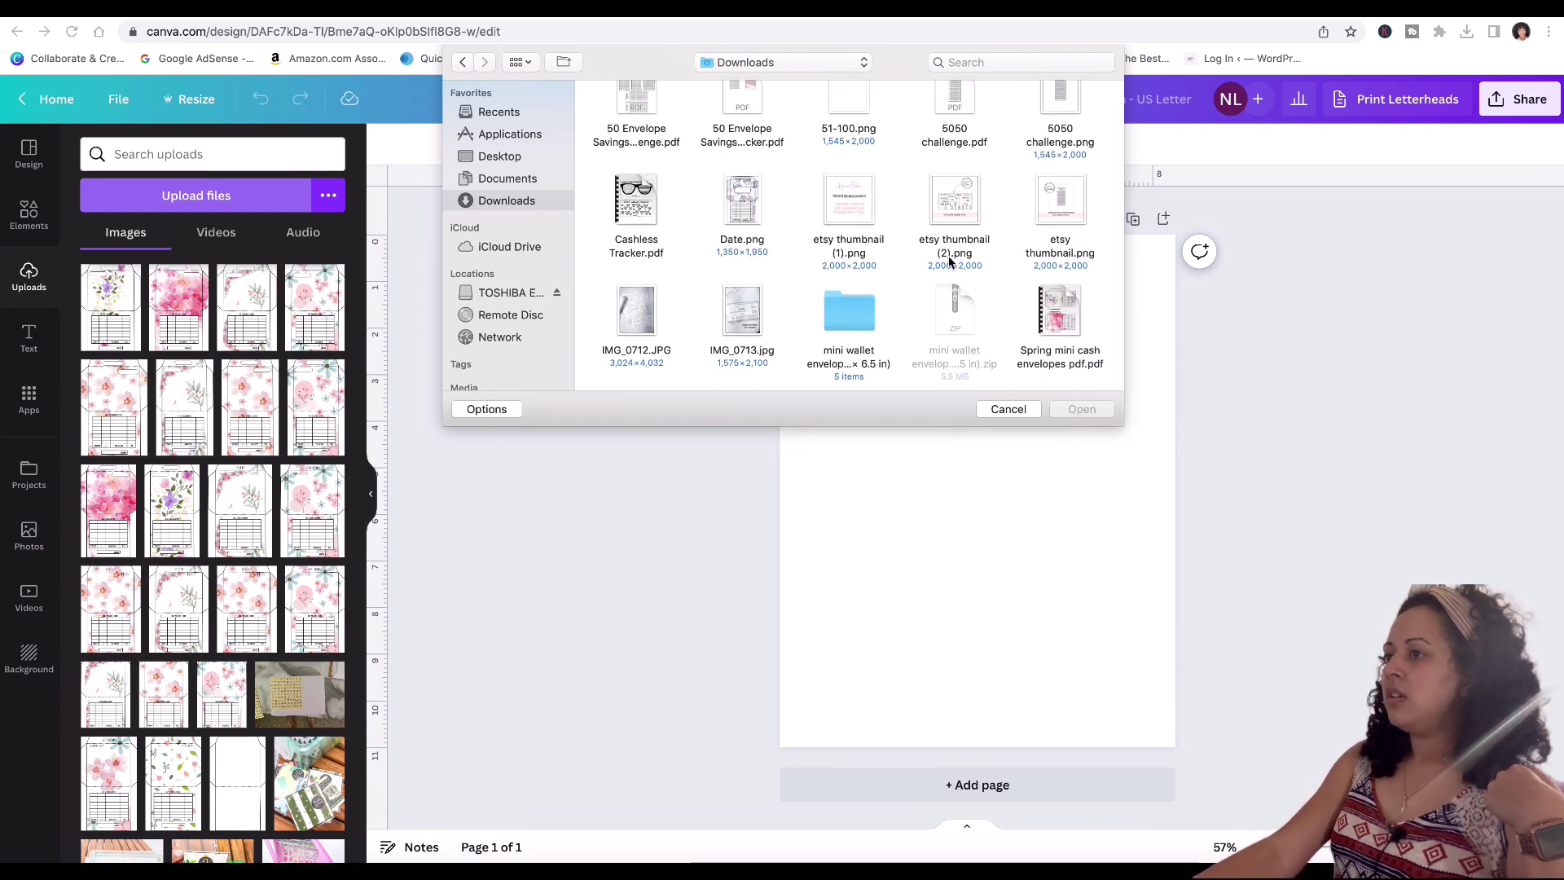
click(742, 203)
click(1082, 409)
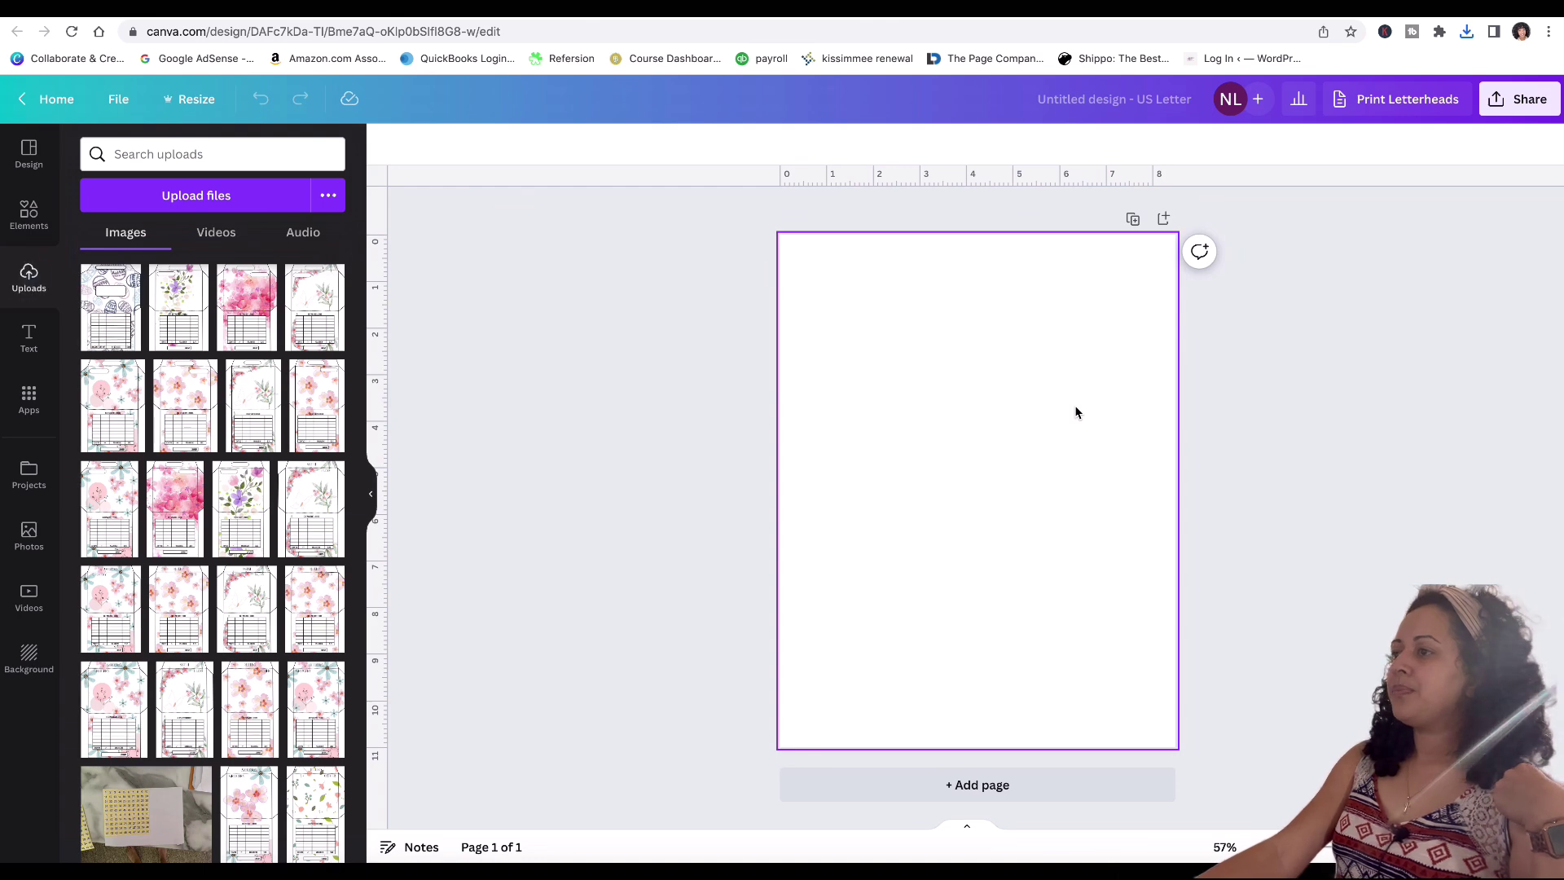
Step: Place the uploaded Easter egg envelope image on the blank letter page and select it
click(111, 333)
click(373, 497)
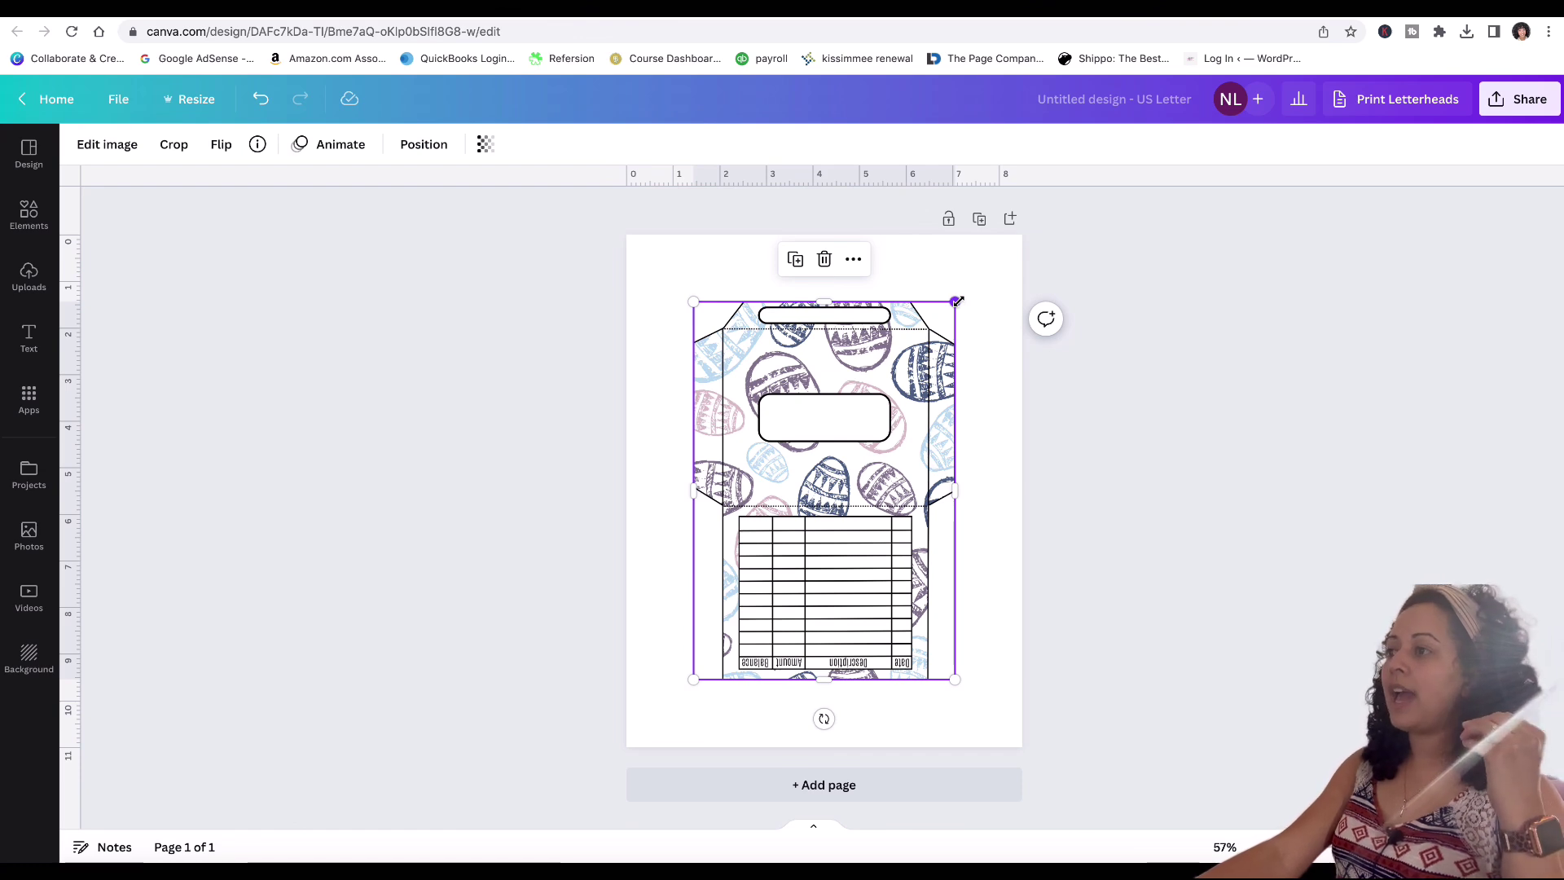
click(977, 375)
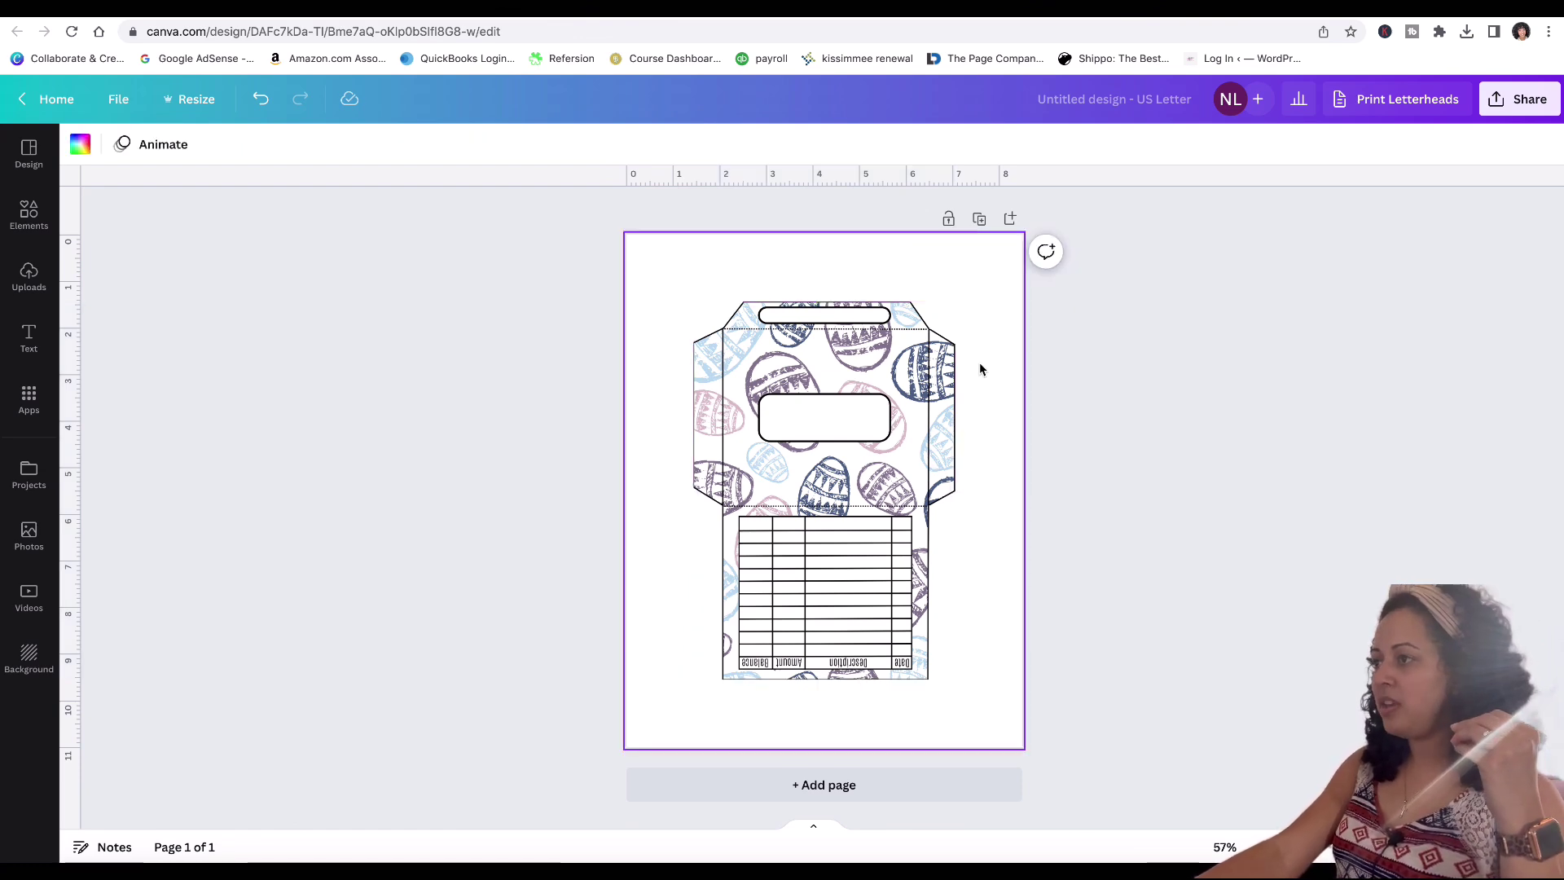
click(949, 333)
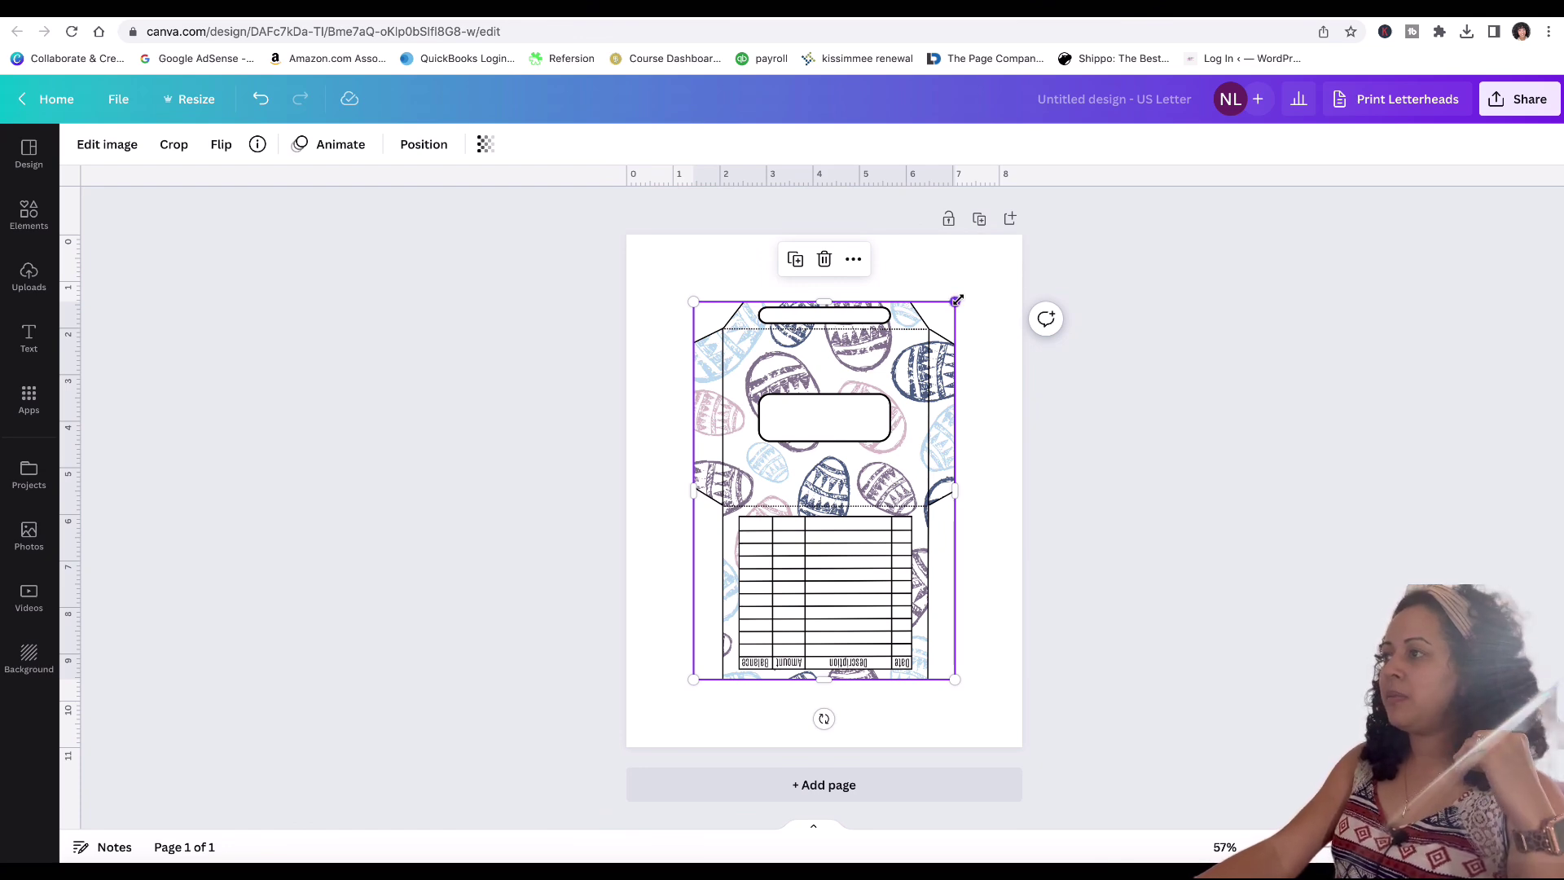
Step: Scale the envelope image proportionally to 4.5 in wide by 6.5 in high and center it on the page
drag(957, 301, 904, 350)
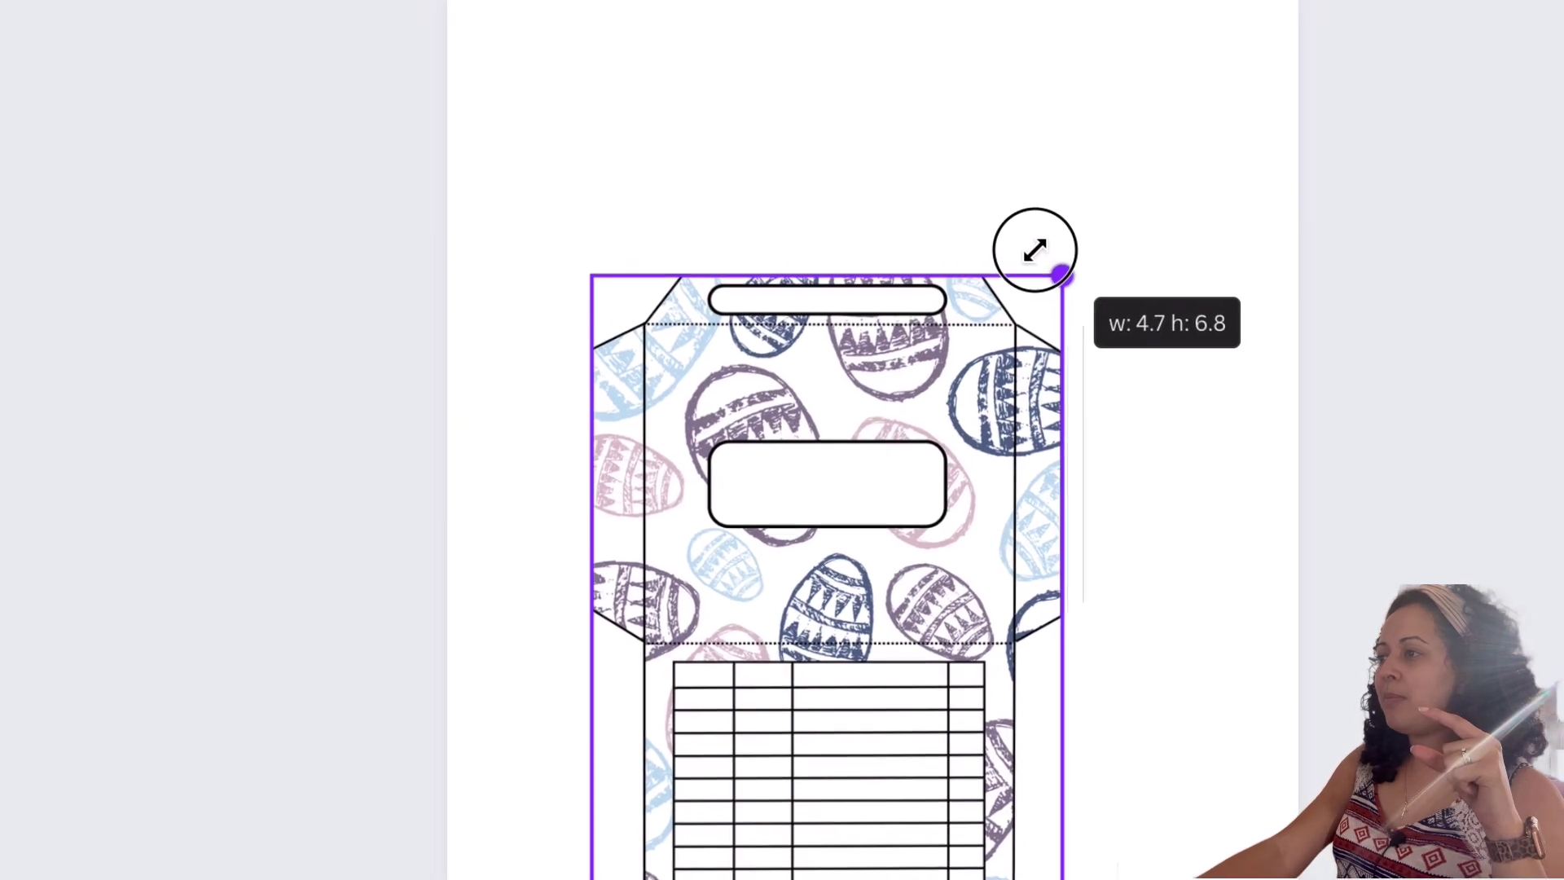
drag(1034, 250, 974, 262)
drag(974, 257, 1047, 189)
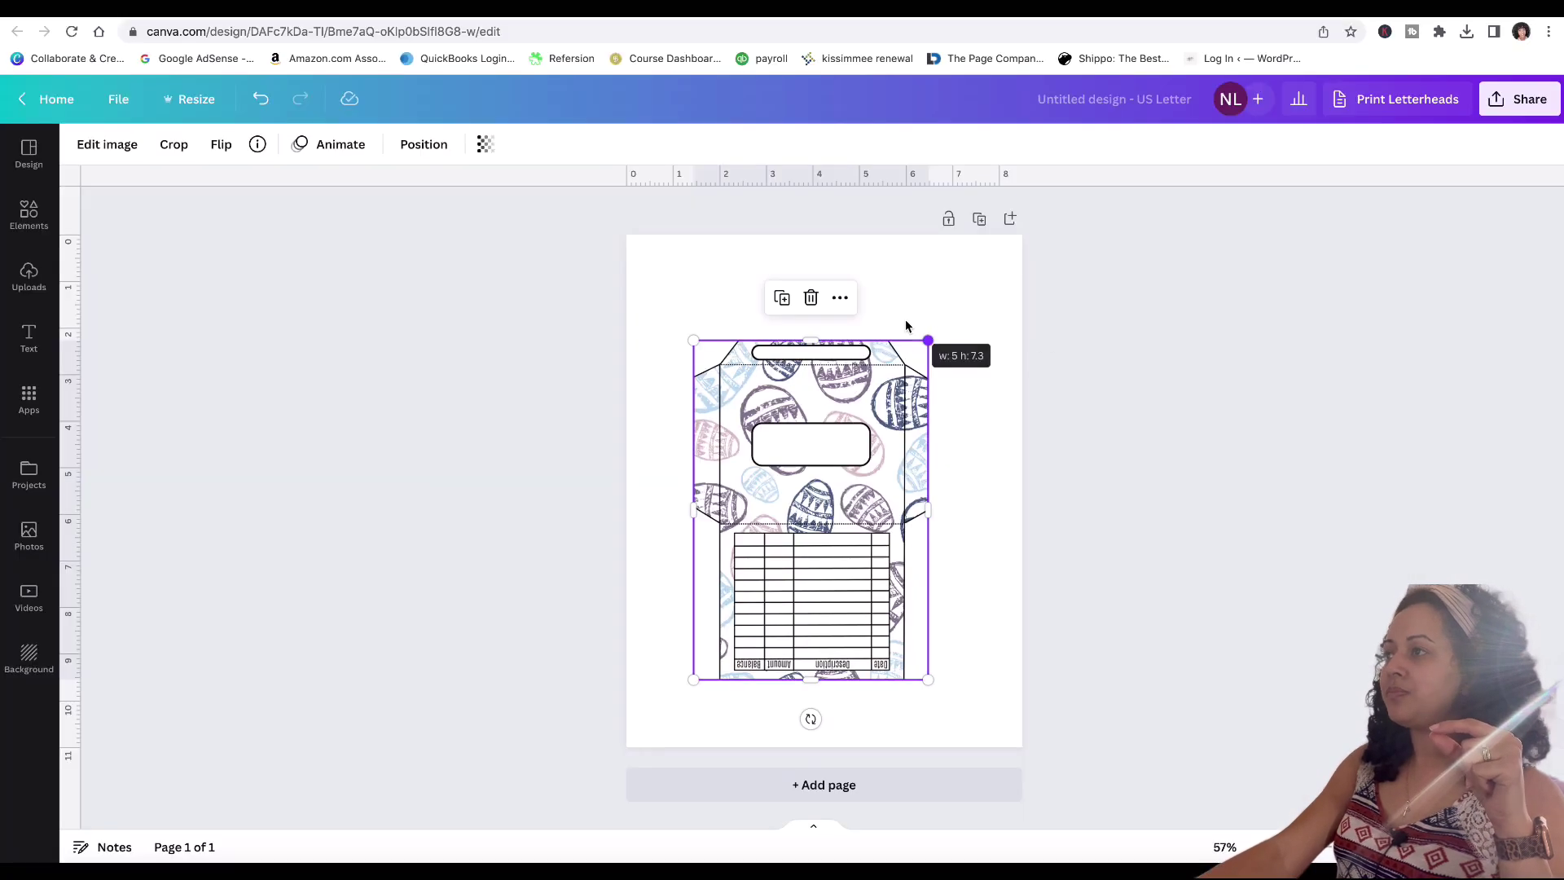
drag(906, 326, 905, 326)
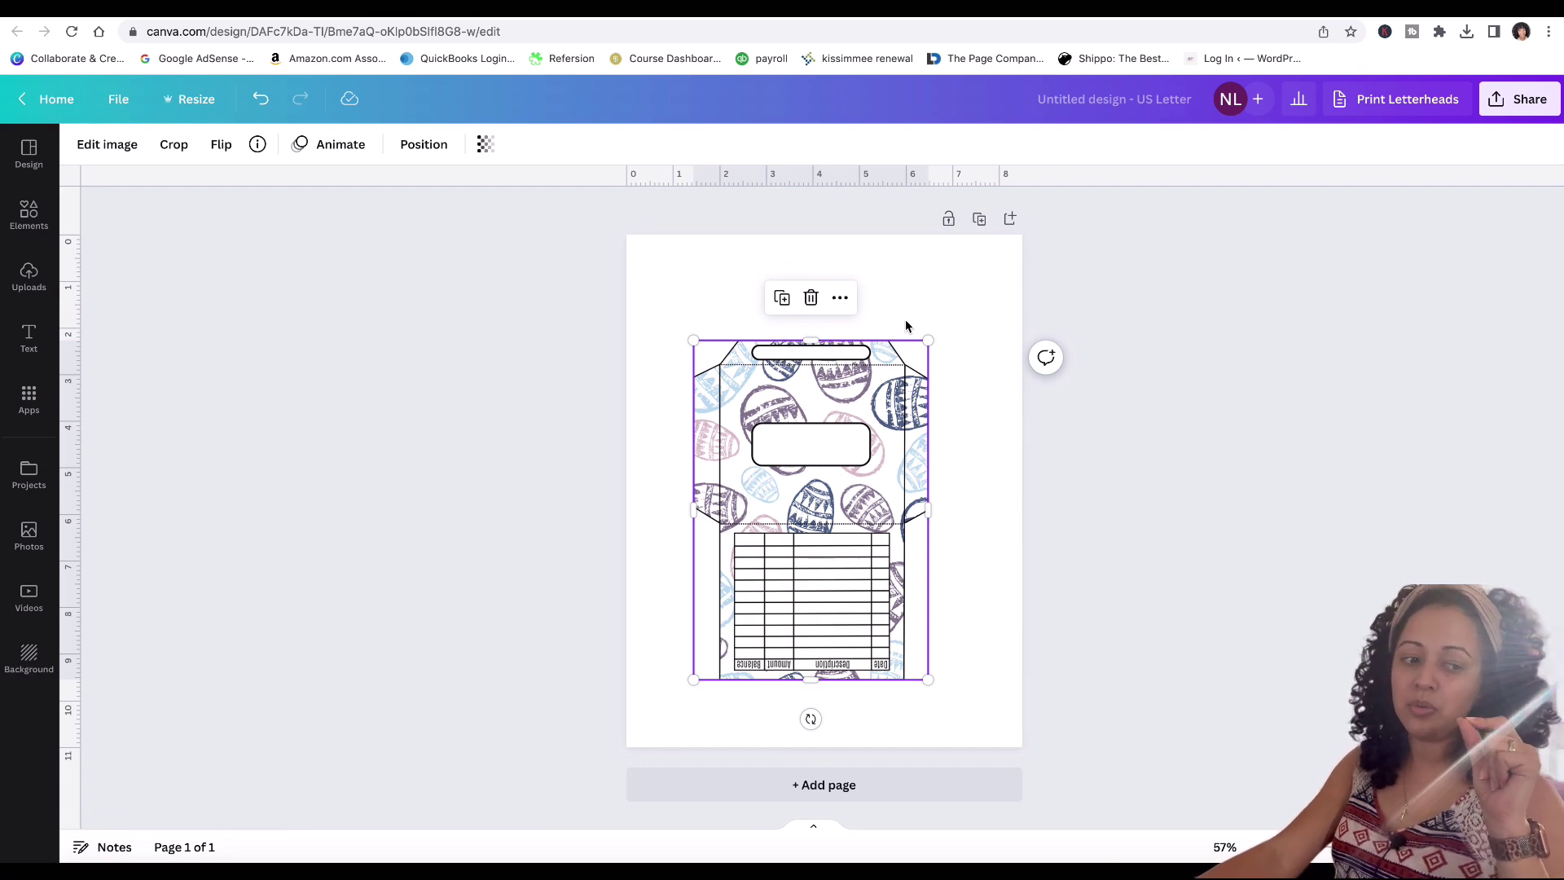
drag(928, 340, 857, 344)
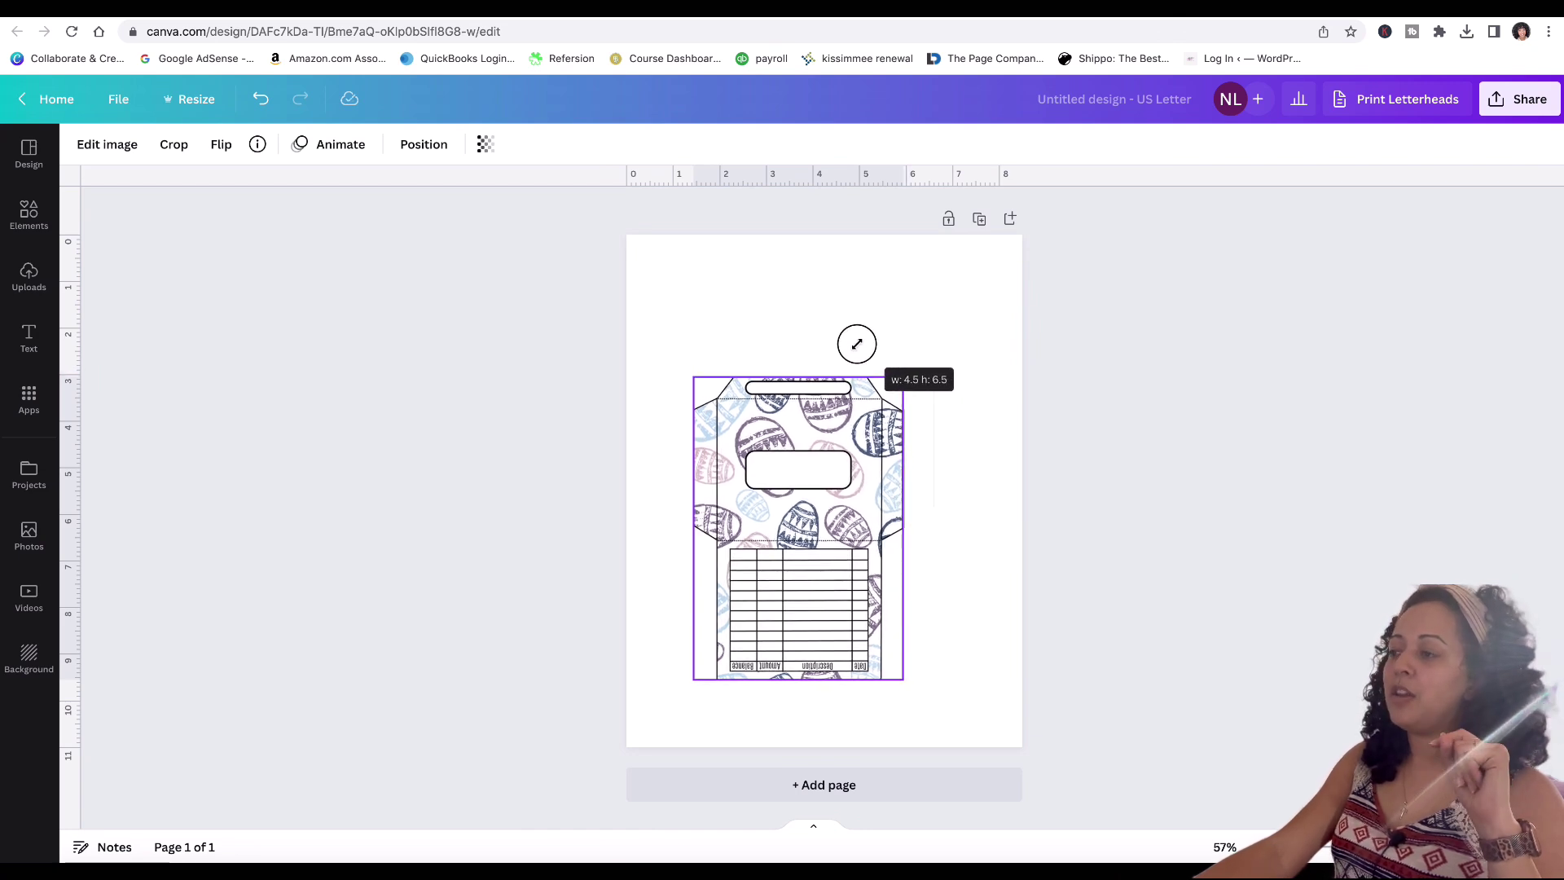
drag(856, 343, 857, 344)
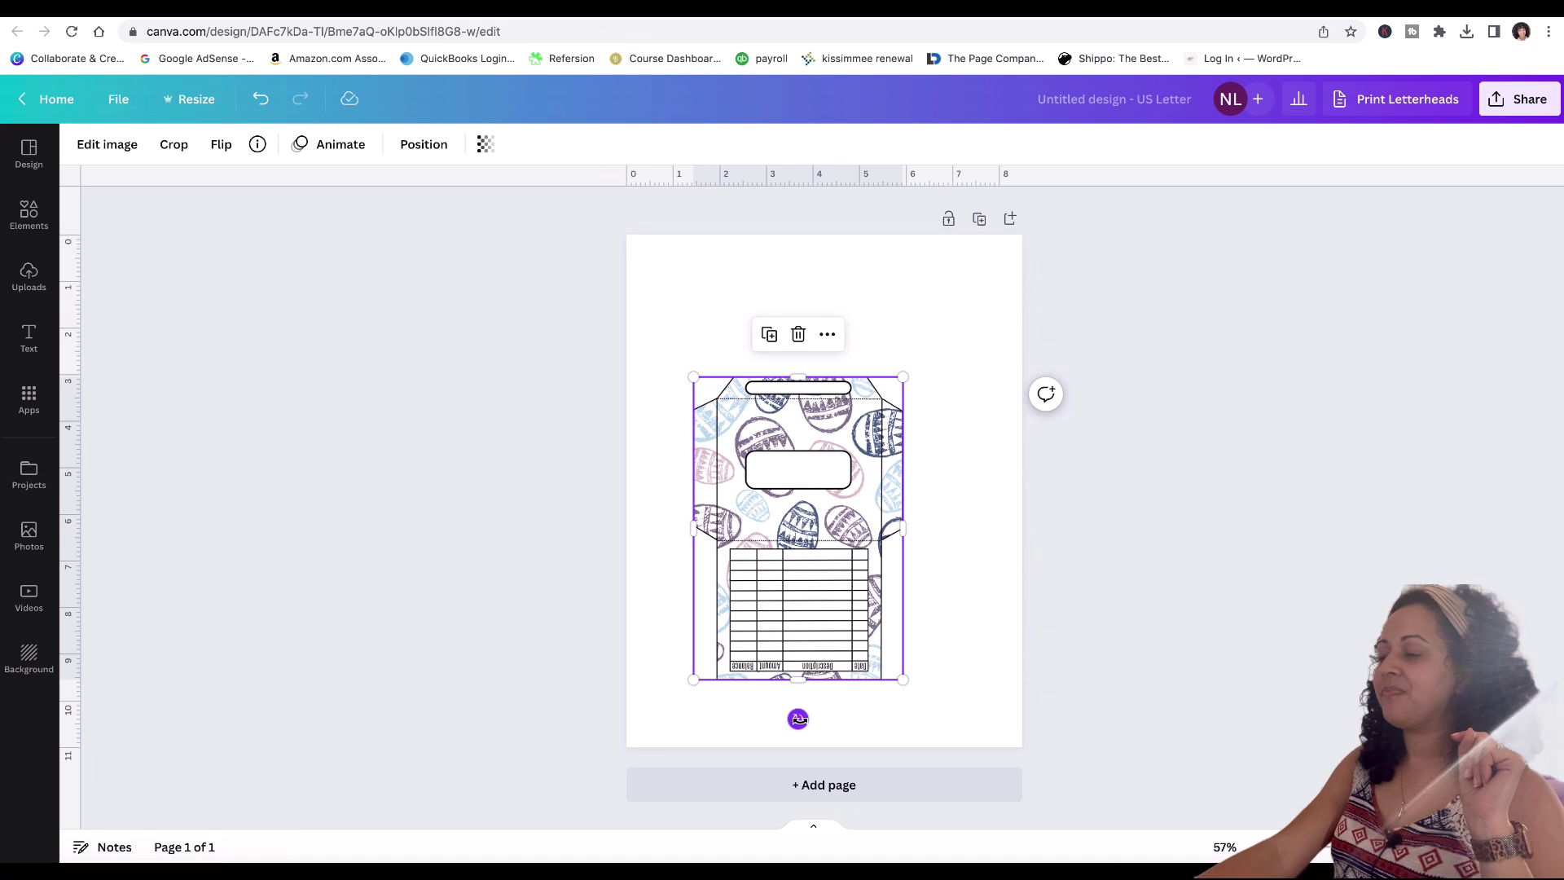
drag(801, 621, 831, 583)
click(969, 539)
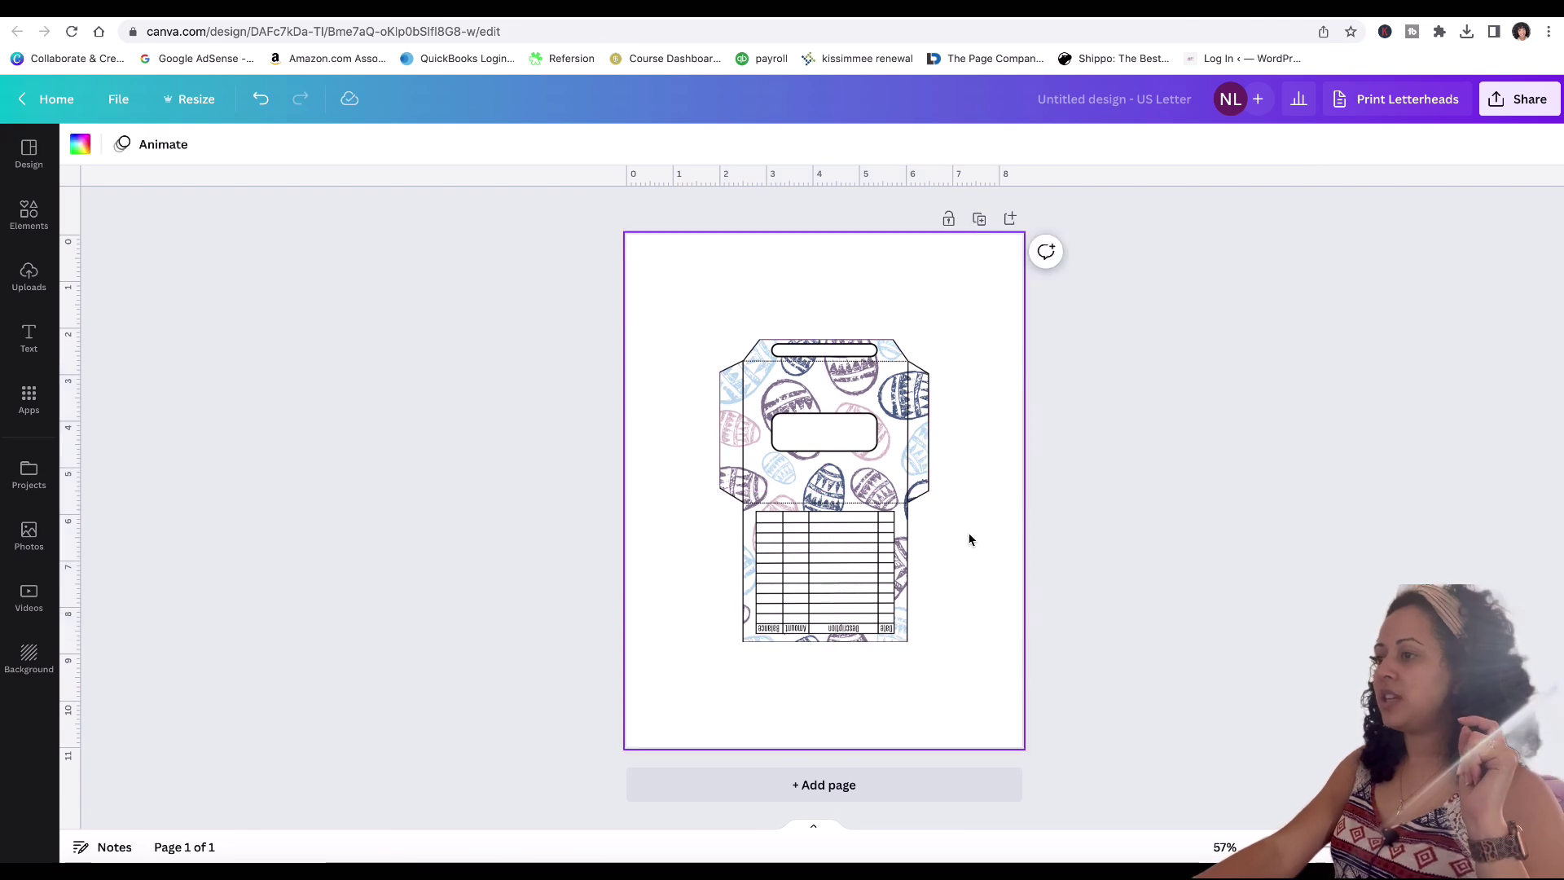
Step: Rotate the envelope image 90 degrees counterclockwise and move it to the upper half of the page, centered horizontally
click(877, 501)
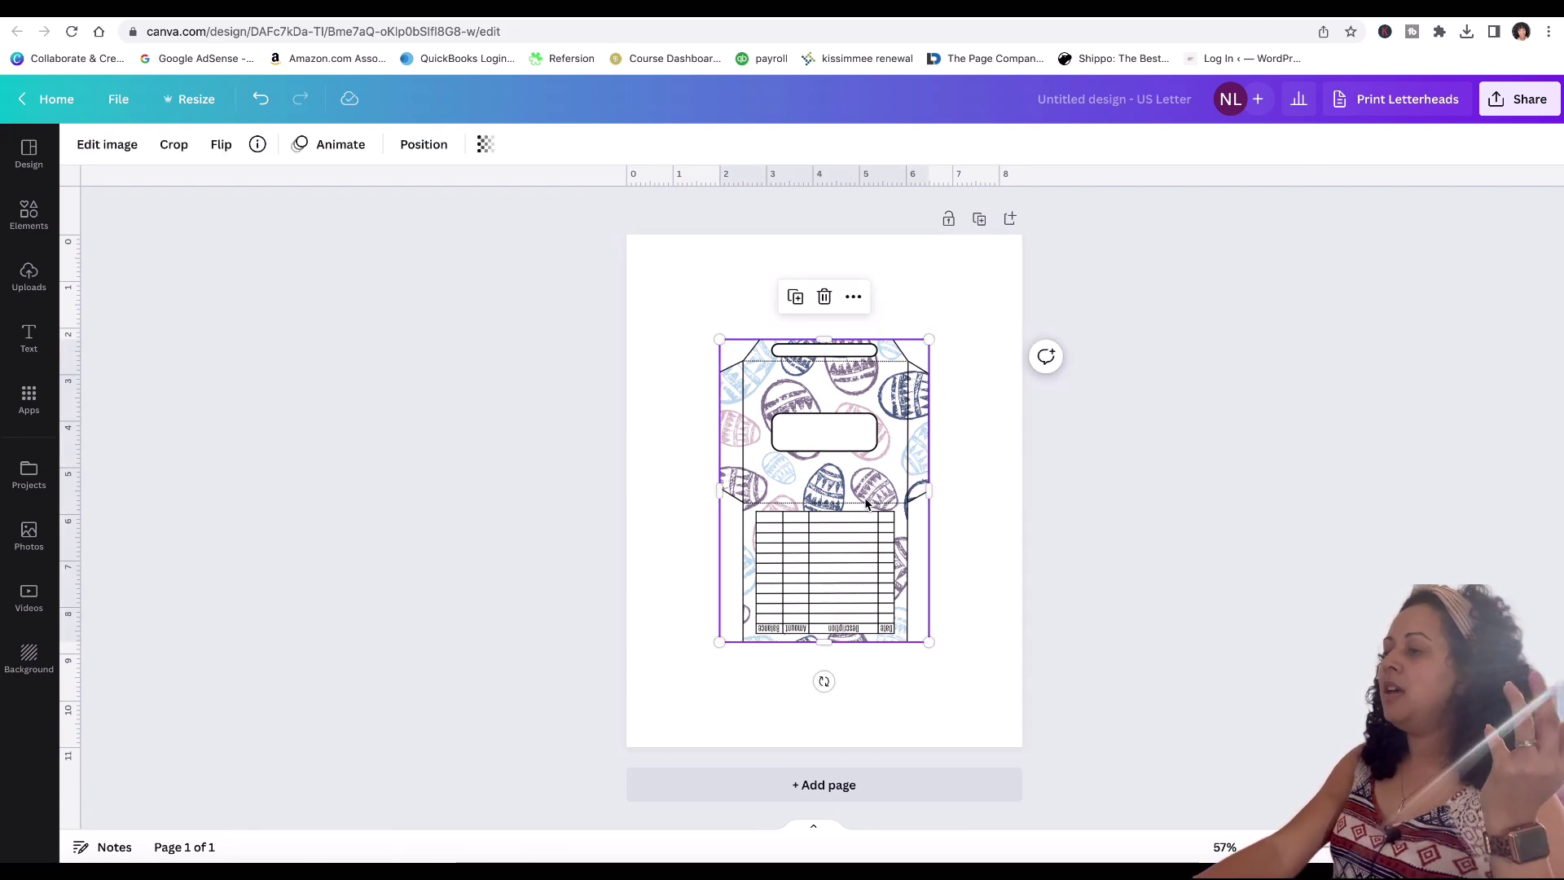
drag(824, 681, 985, 495)
drag(817, 513, 819, 393)
click(943, 555)
click(883, 383)
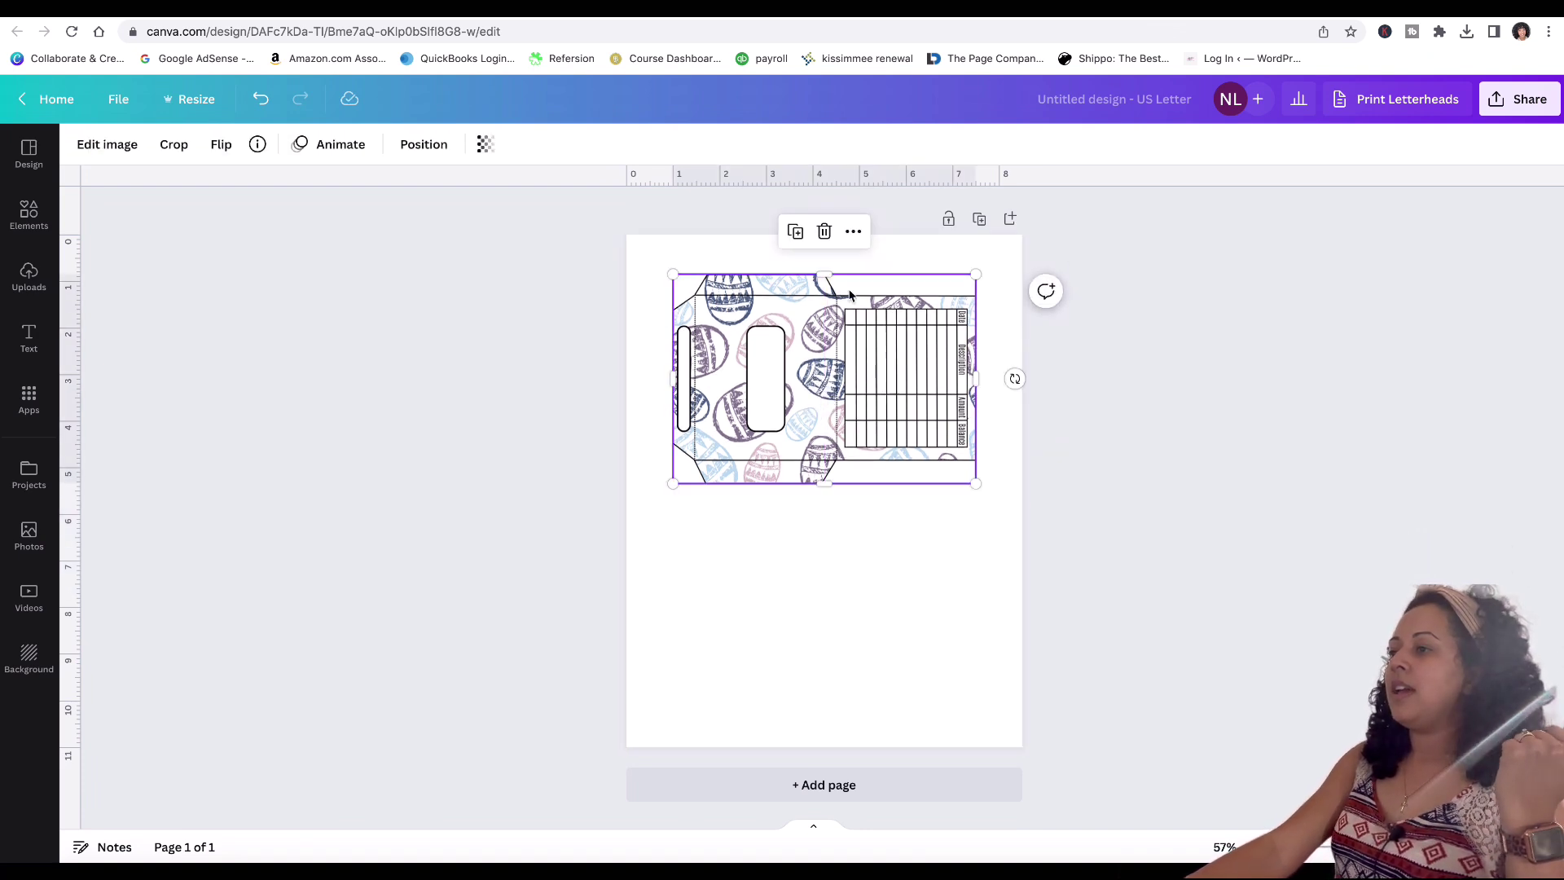
Step: Duplicate the rotated envelope and place the copy directly below the original in the page's lower half
click(795, 233)
drag(870, 399, 855, 621)
click(648, 570)
Step: Replace the lower egg envelope with the uploaded purple floral envelope image
click(31, 277)
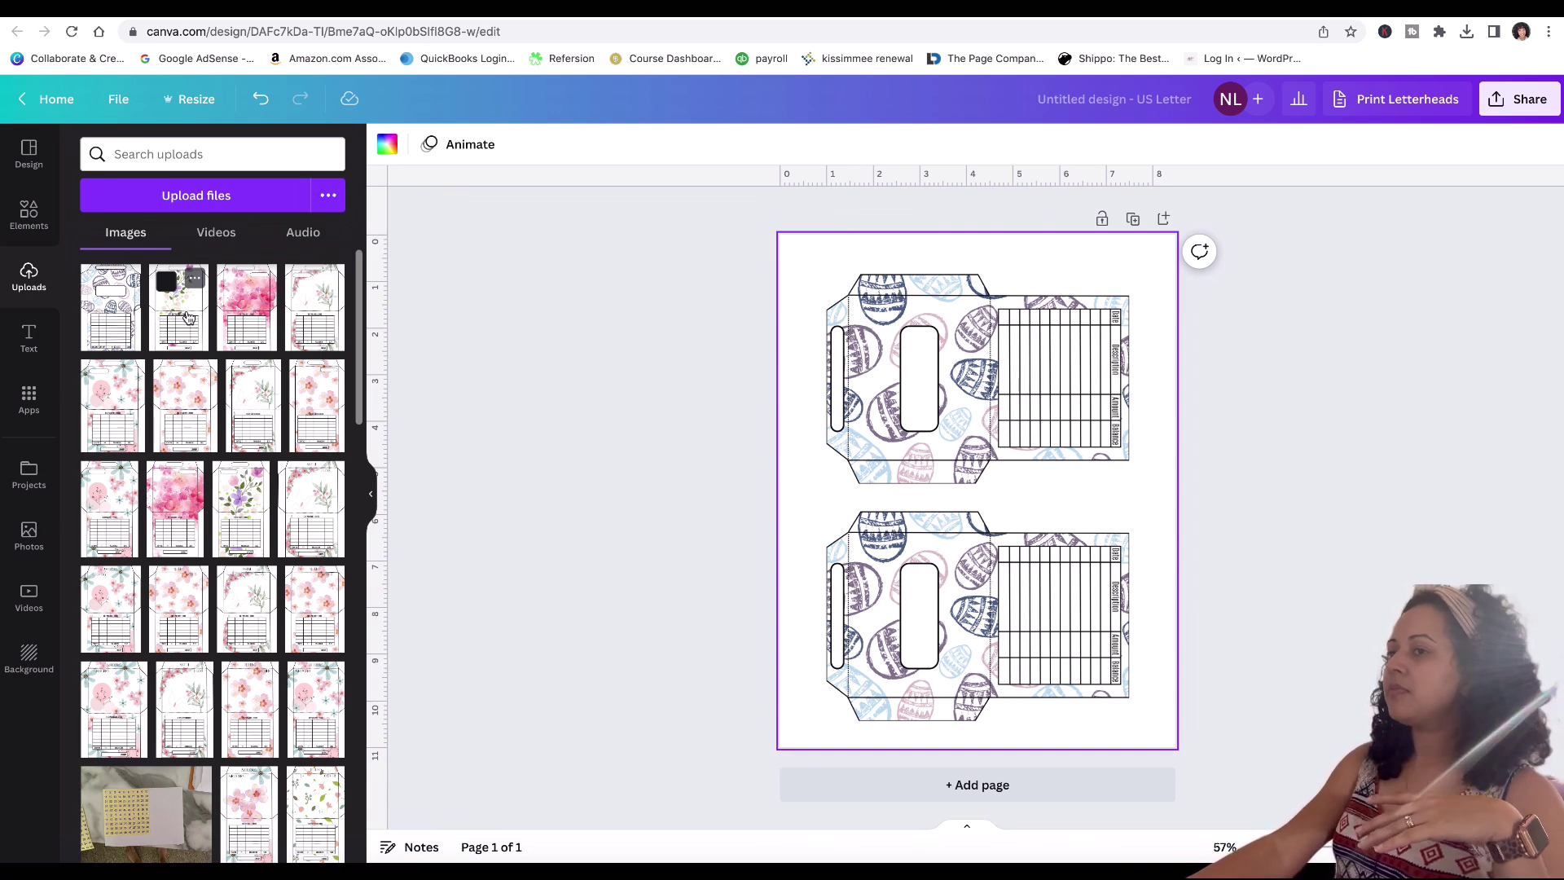
drag(185, 316, 904, 619)
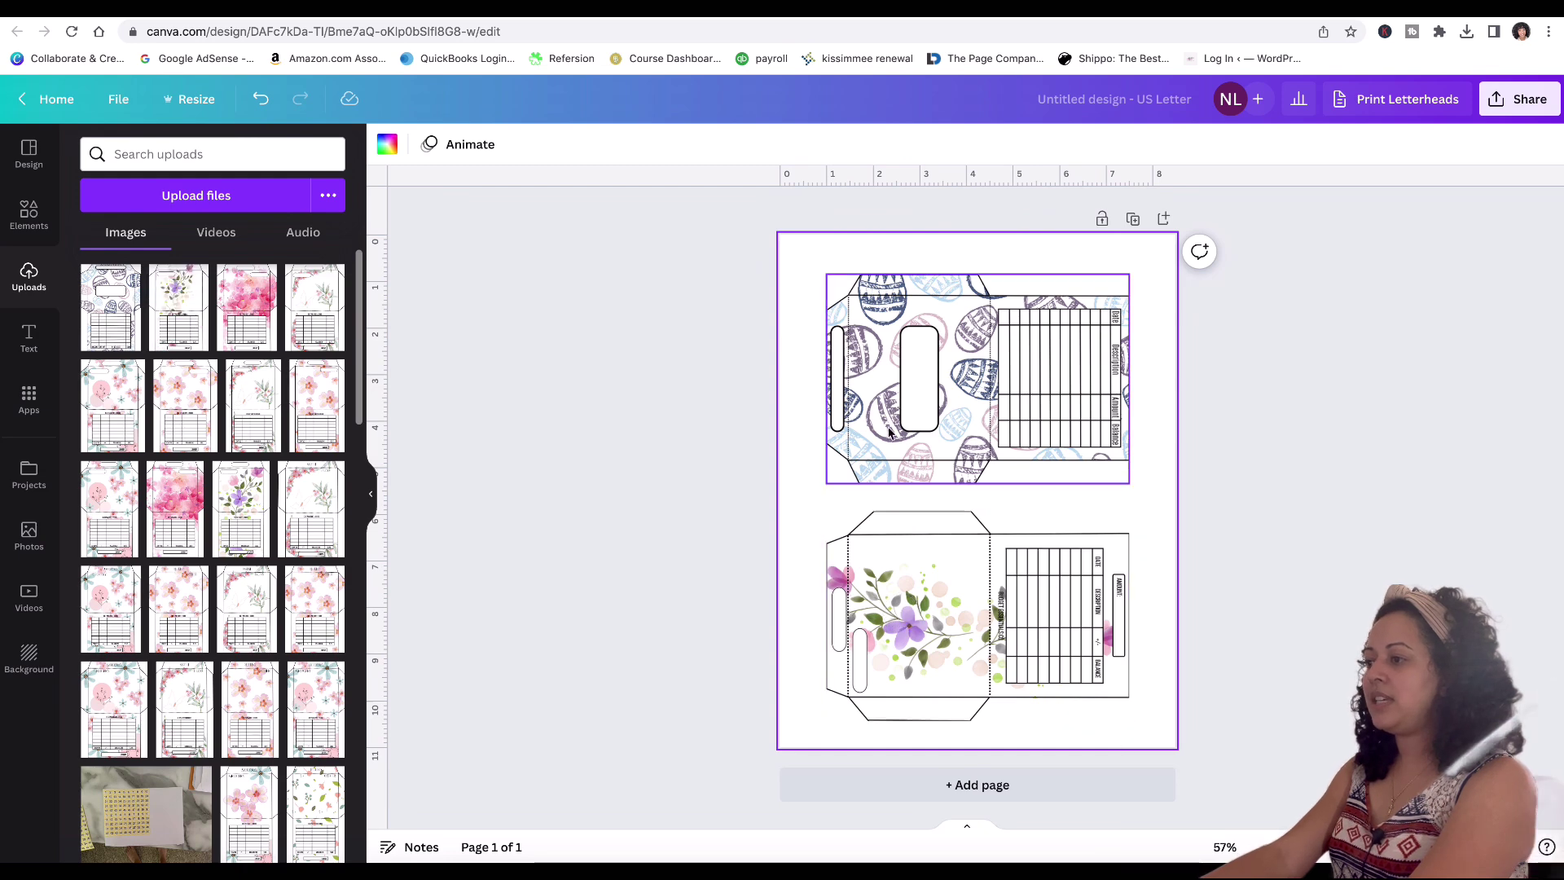
Step: Delete the floral envelope and its frame from the lower half of the page
click(948, 601)
key(Delete)
click(967, 603)
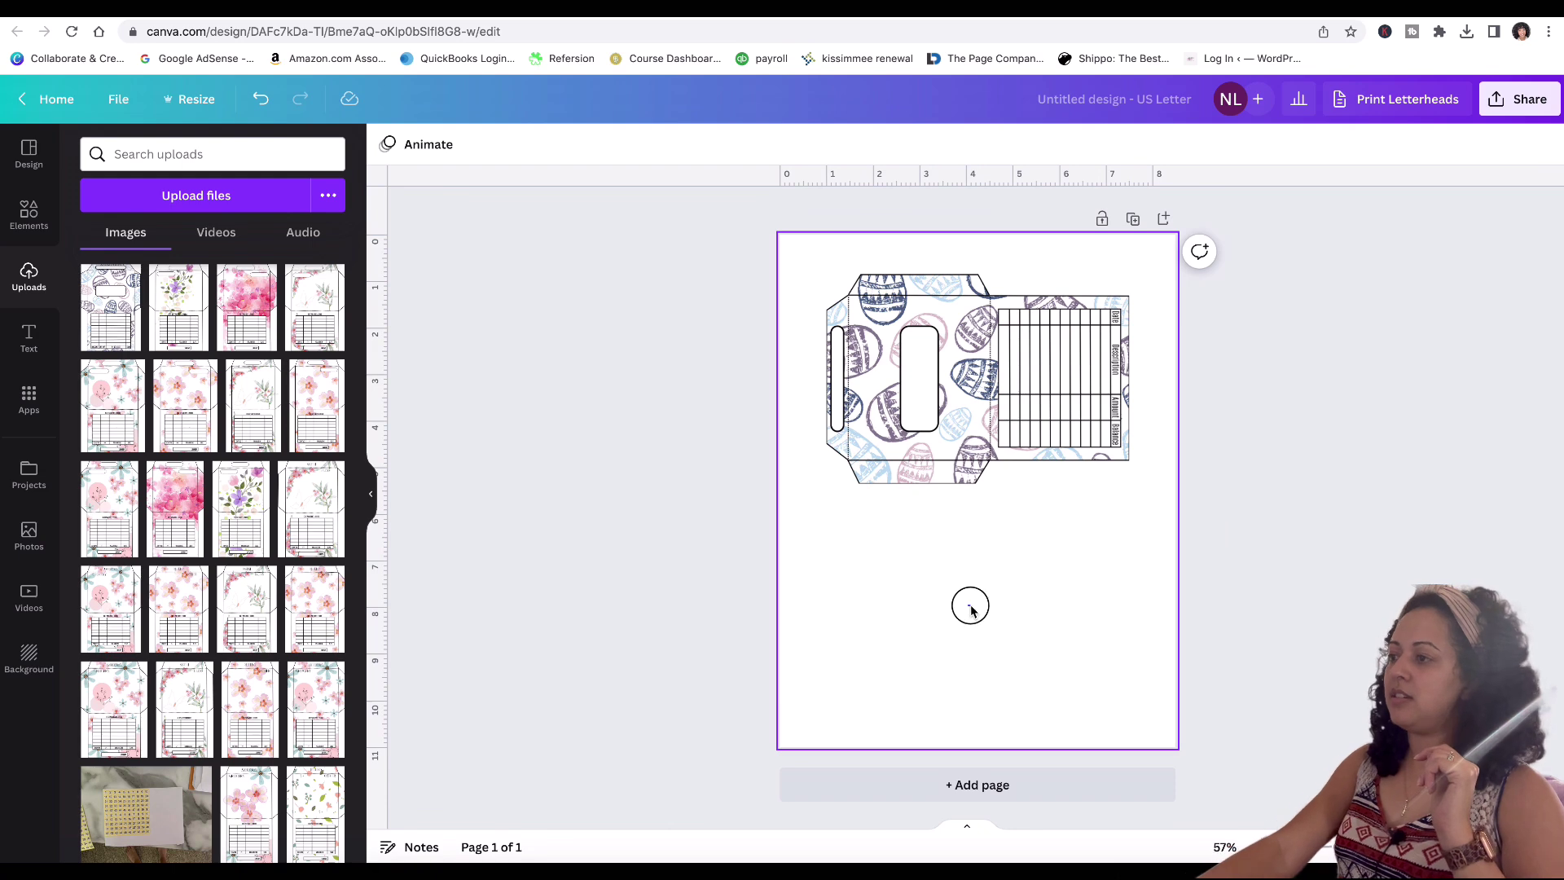
click(970, 605)
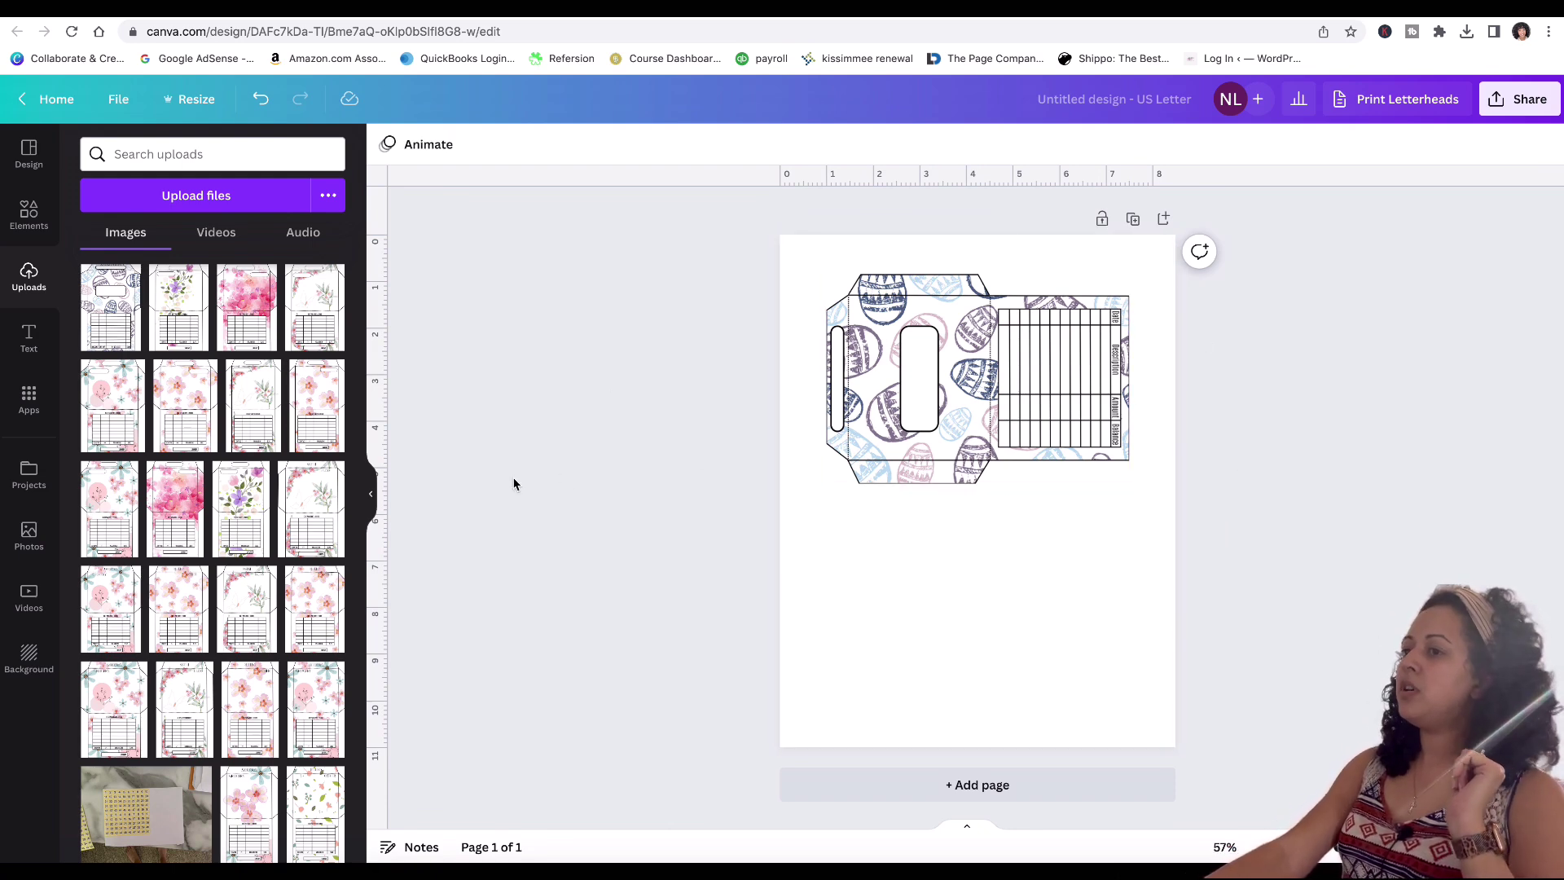
click(371, 495)
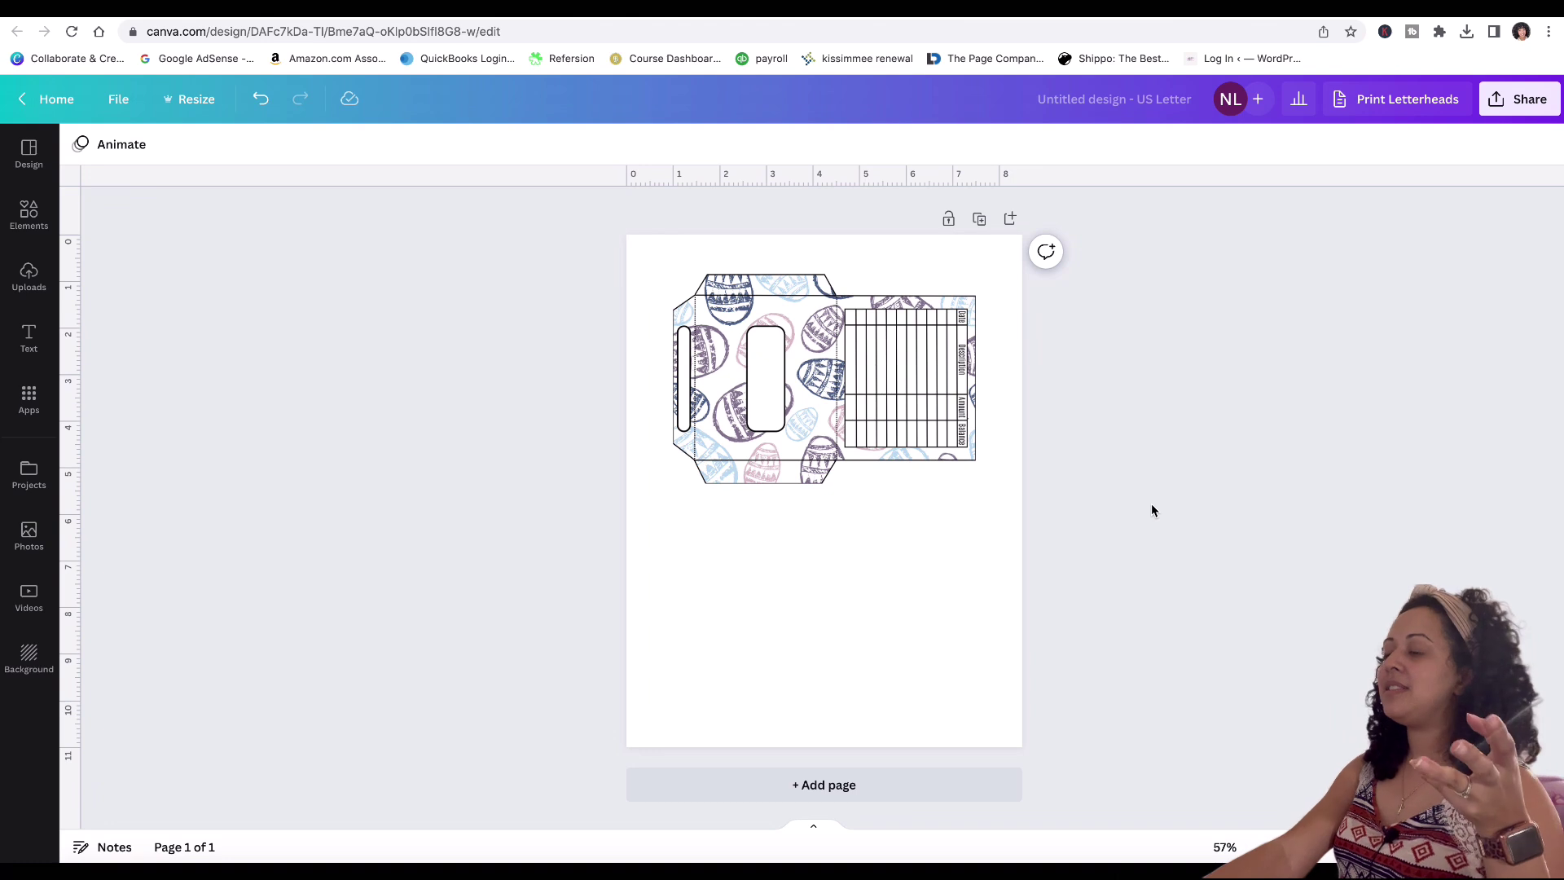
Step: Download the design as PDF Print with the RGB color profile
click(1519, 99)
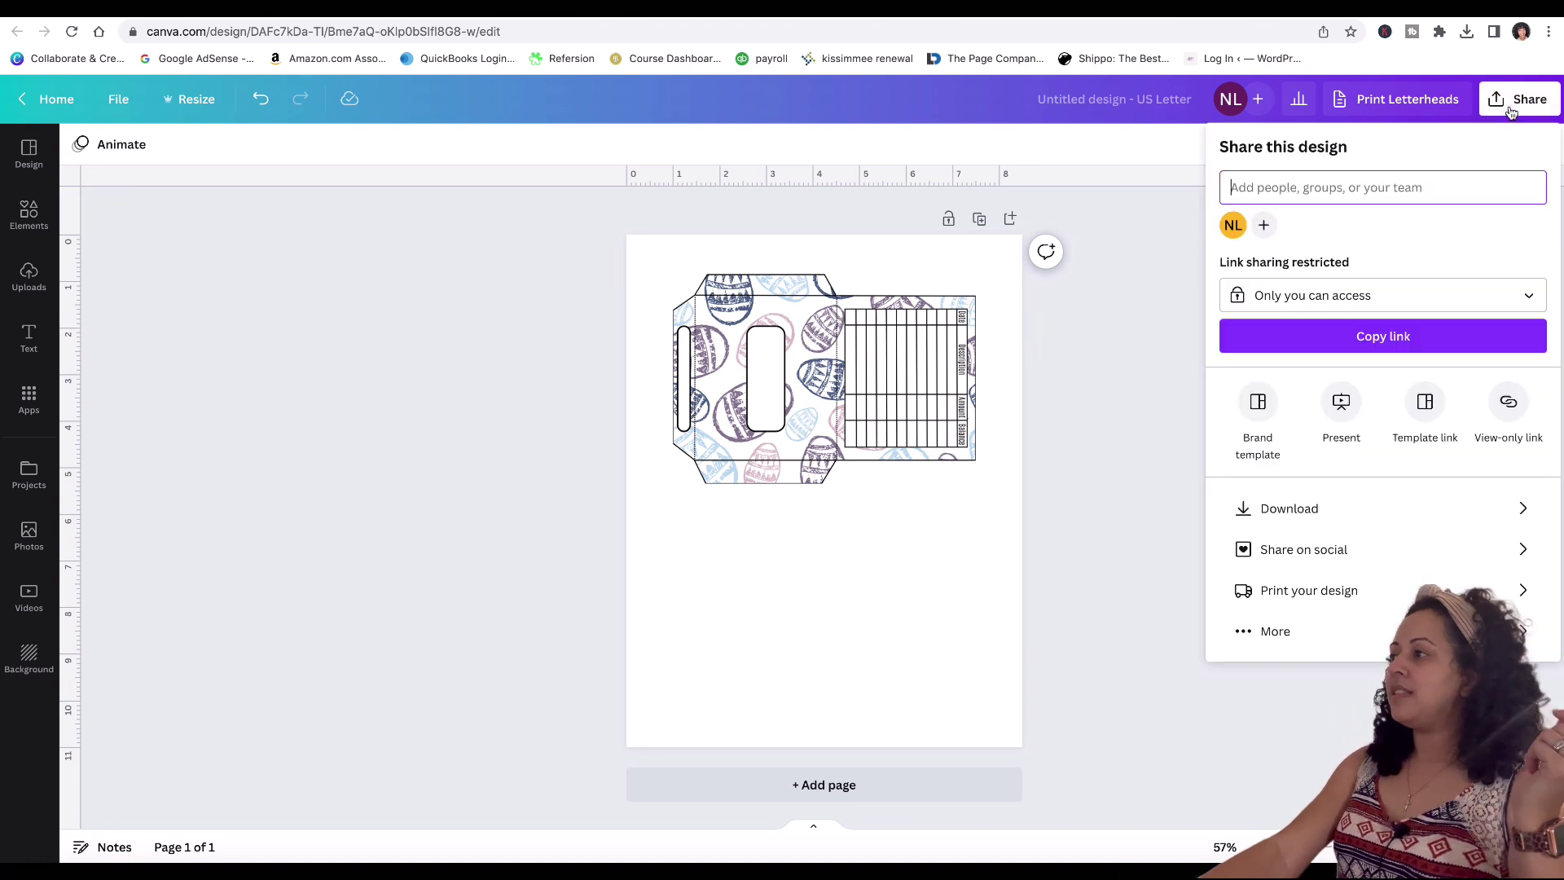
click(1362, 518)
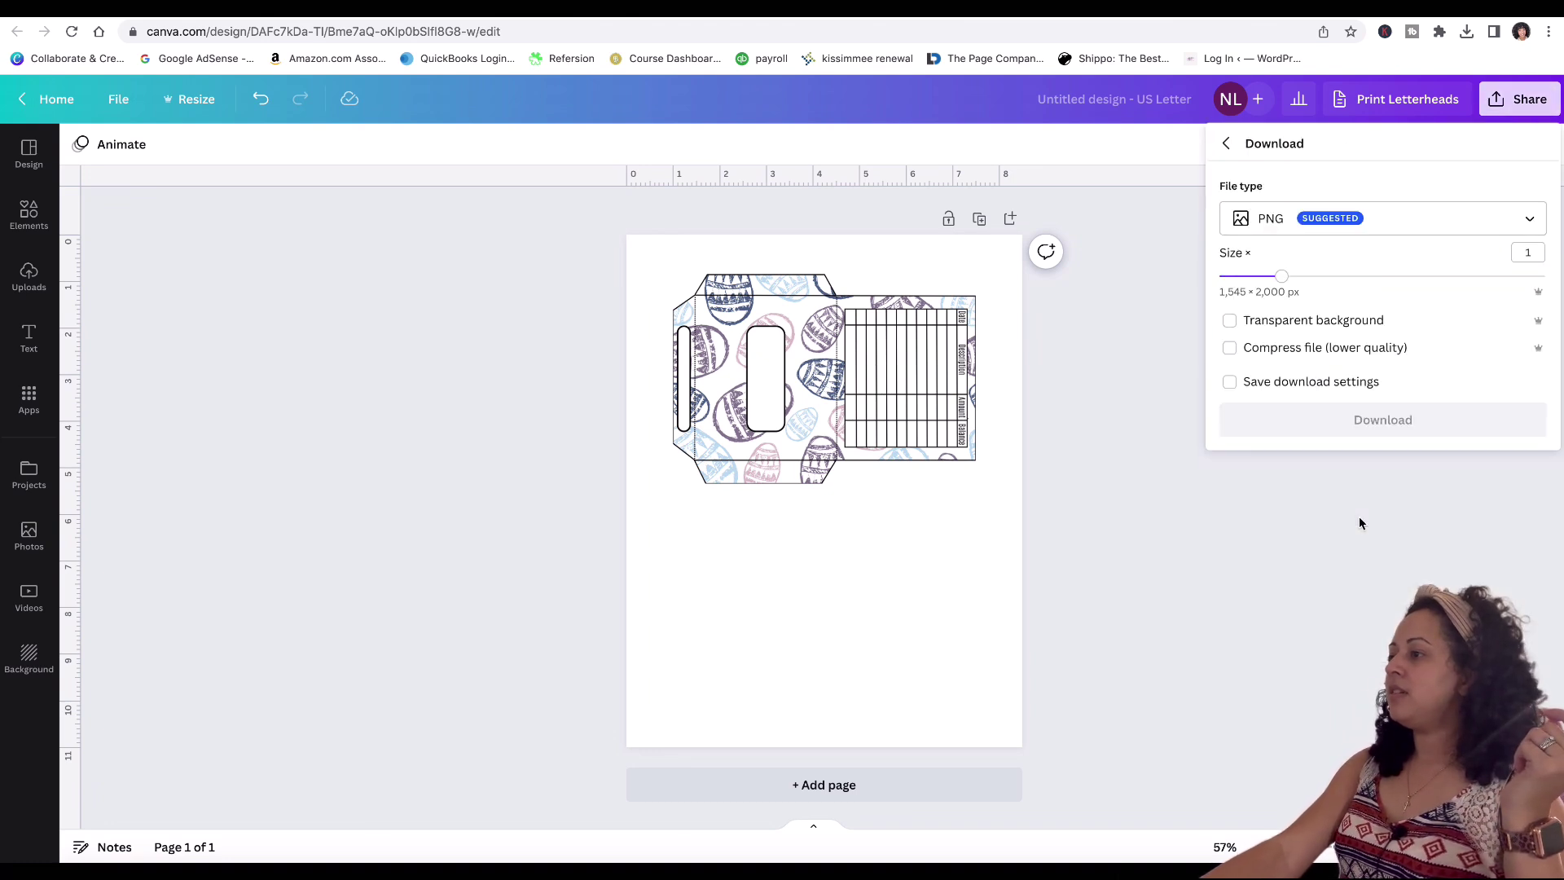
click(1530, 220)
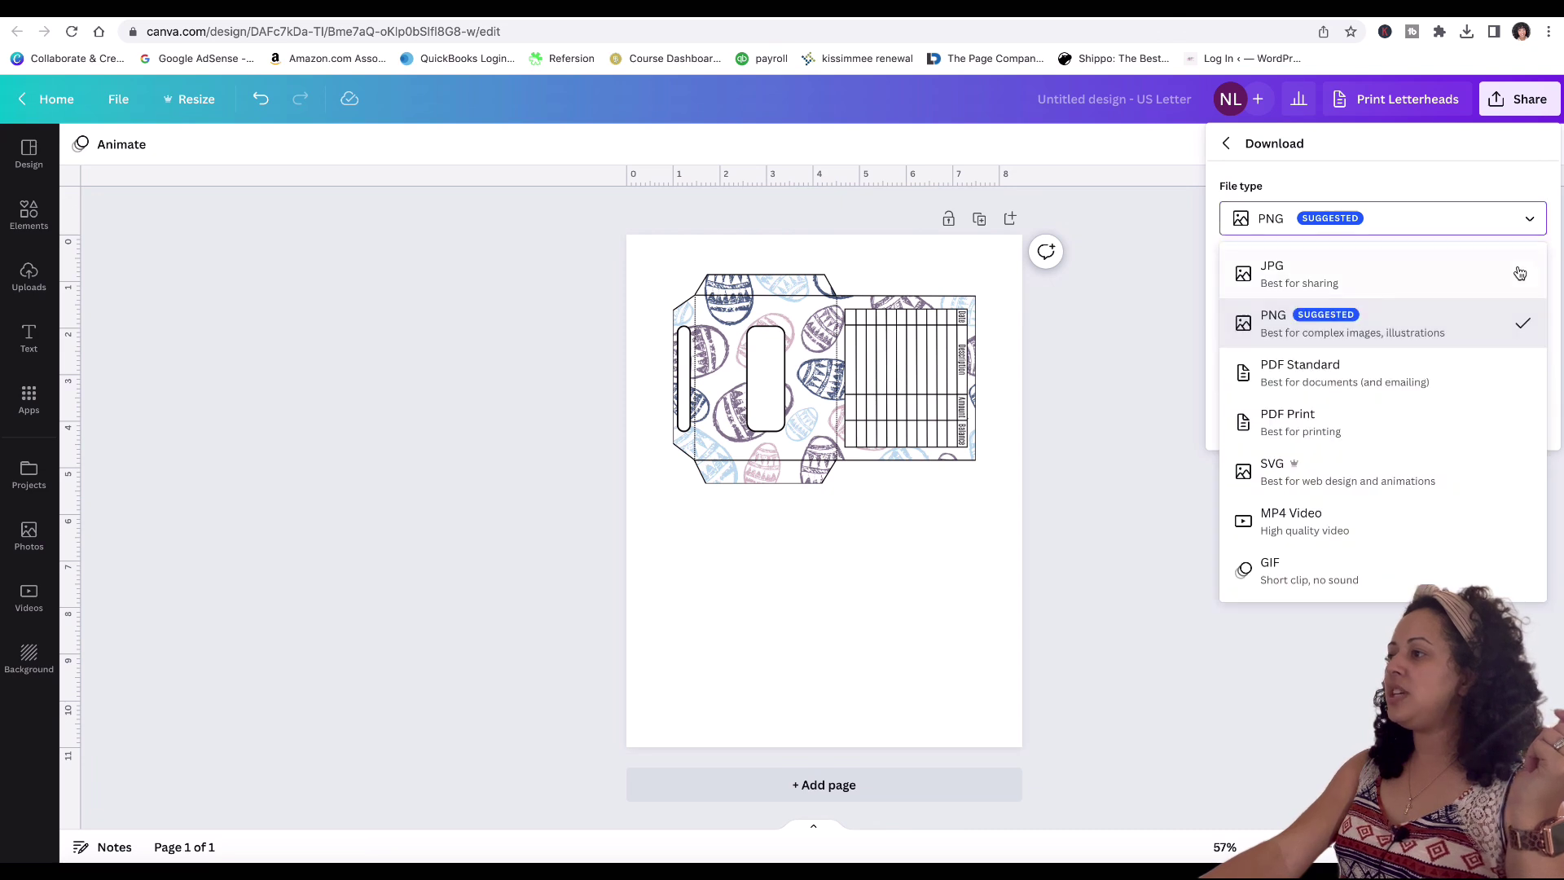
click(1437, 426)
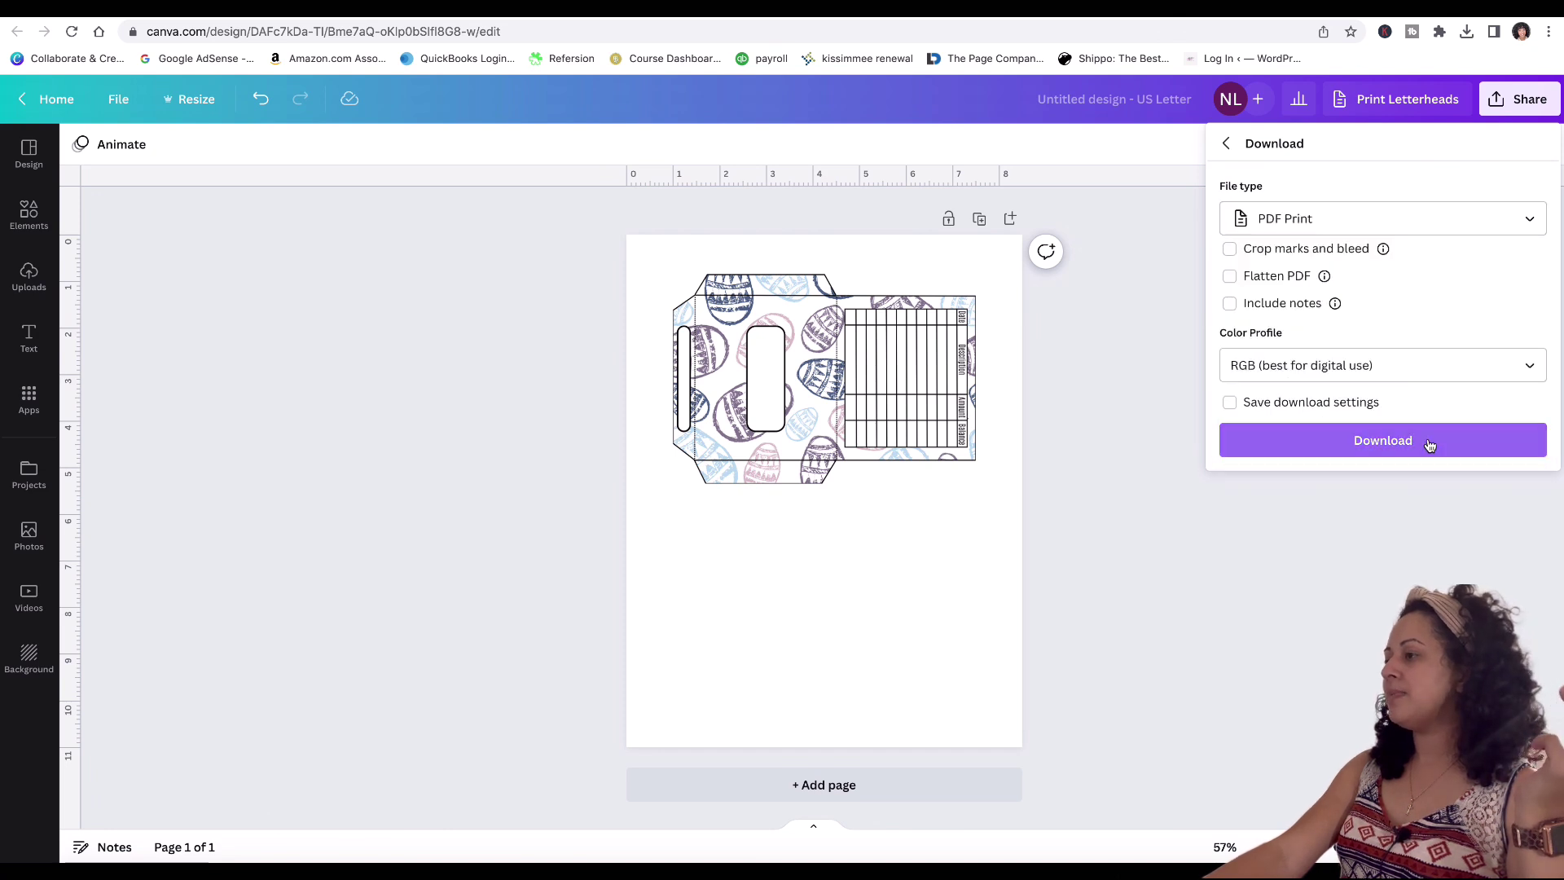
click(1428, 444)
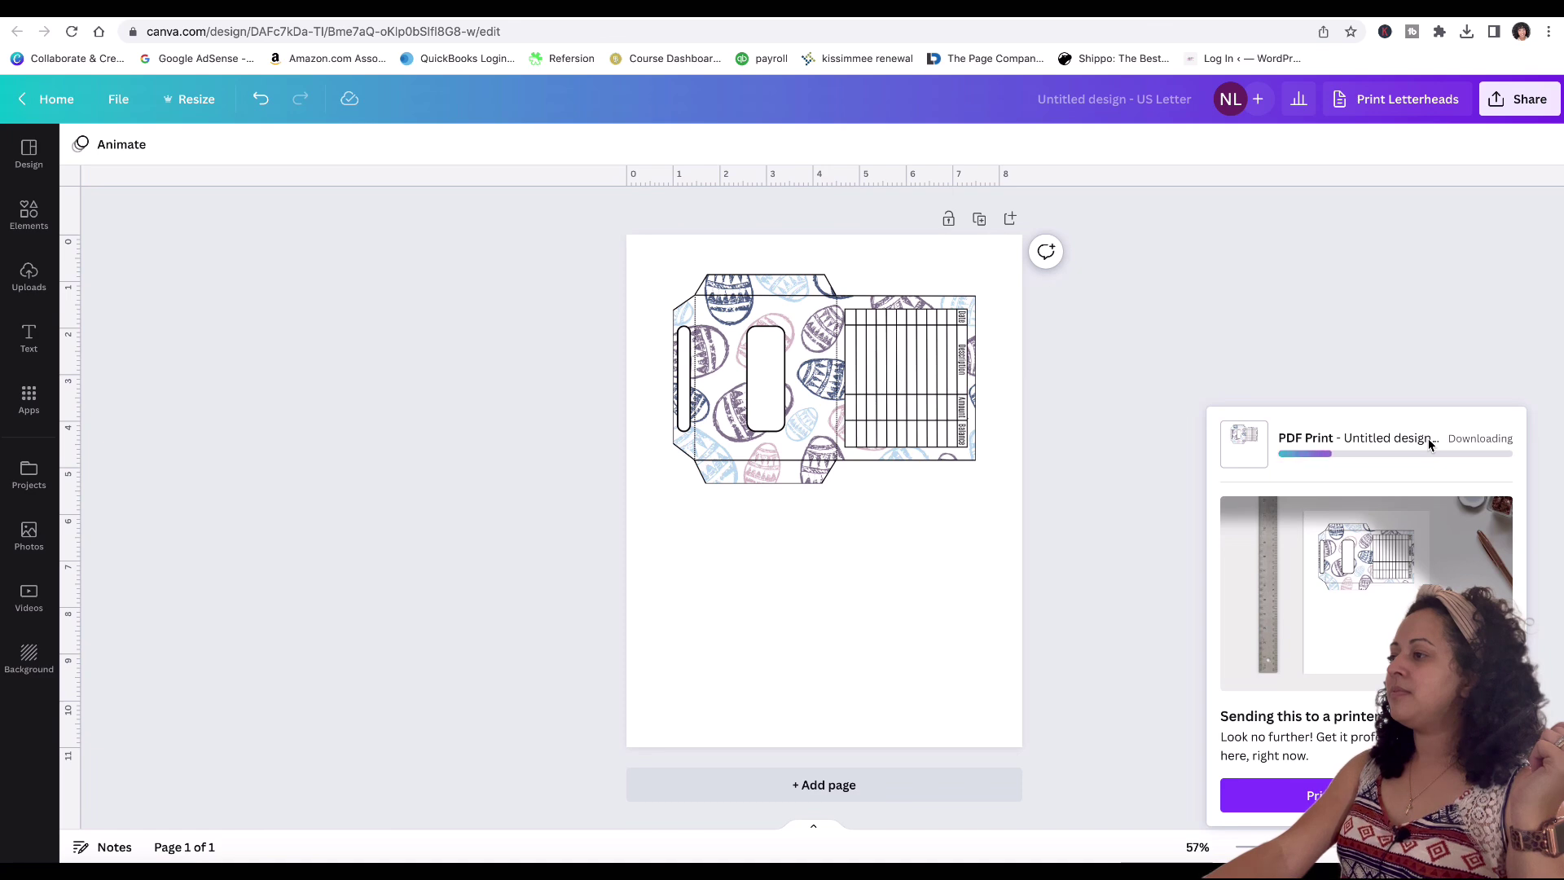
click(1155, 365)
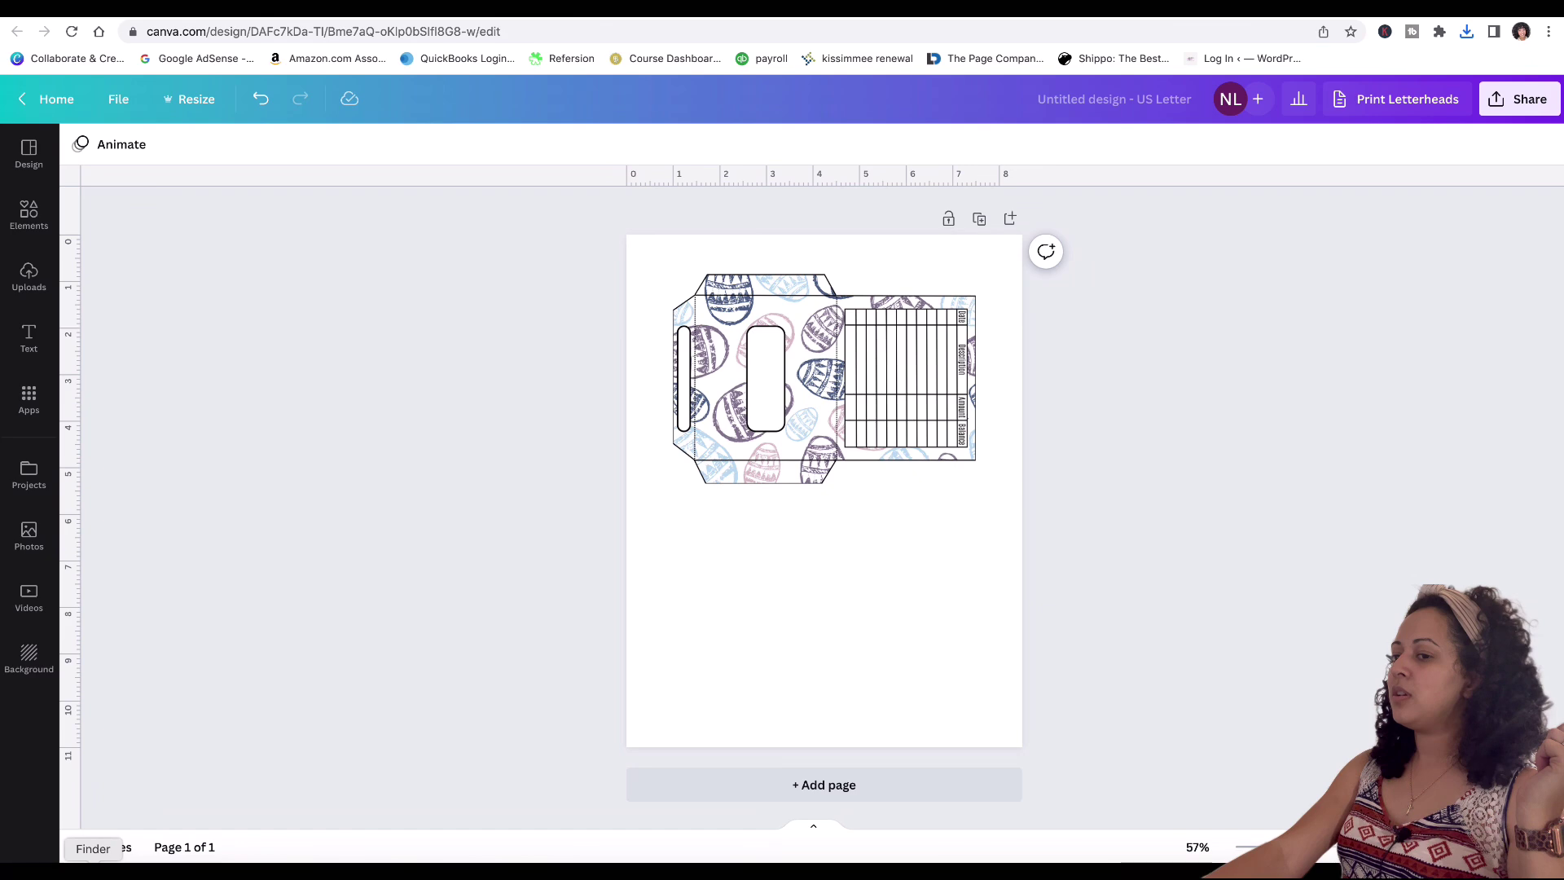
Step: Switch to Finder, view Untitled design.pdf from the Downloads folder, and minimize the preview
click(19, 661)
click(13, 554)
double_click(380, 656)
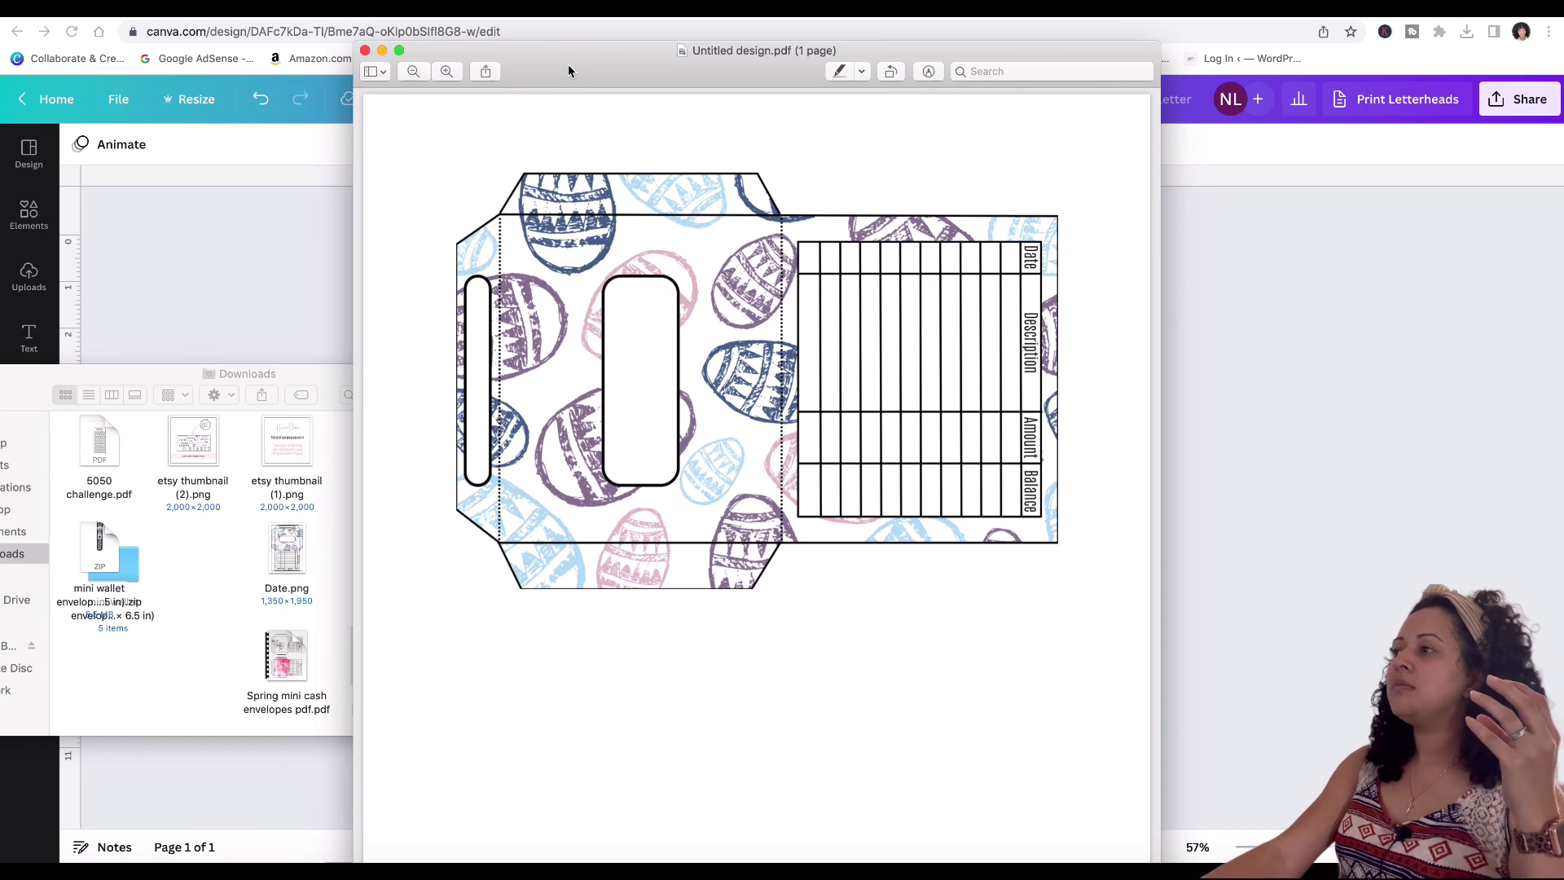
click(382, 51)
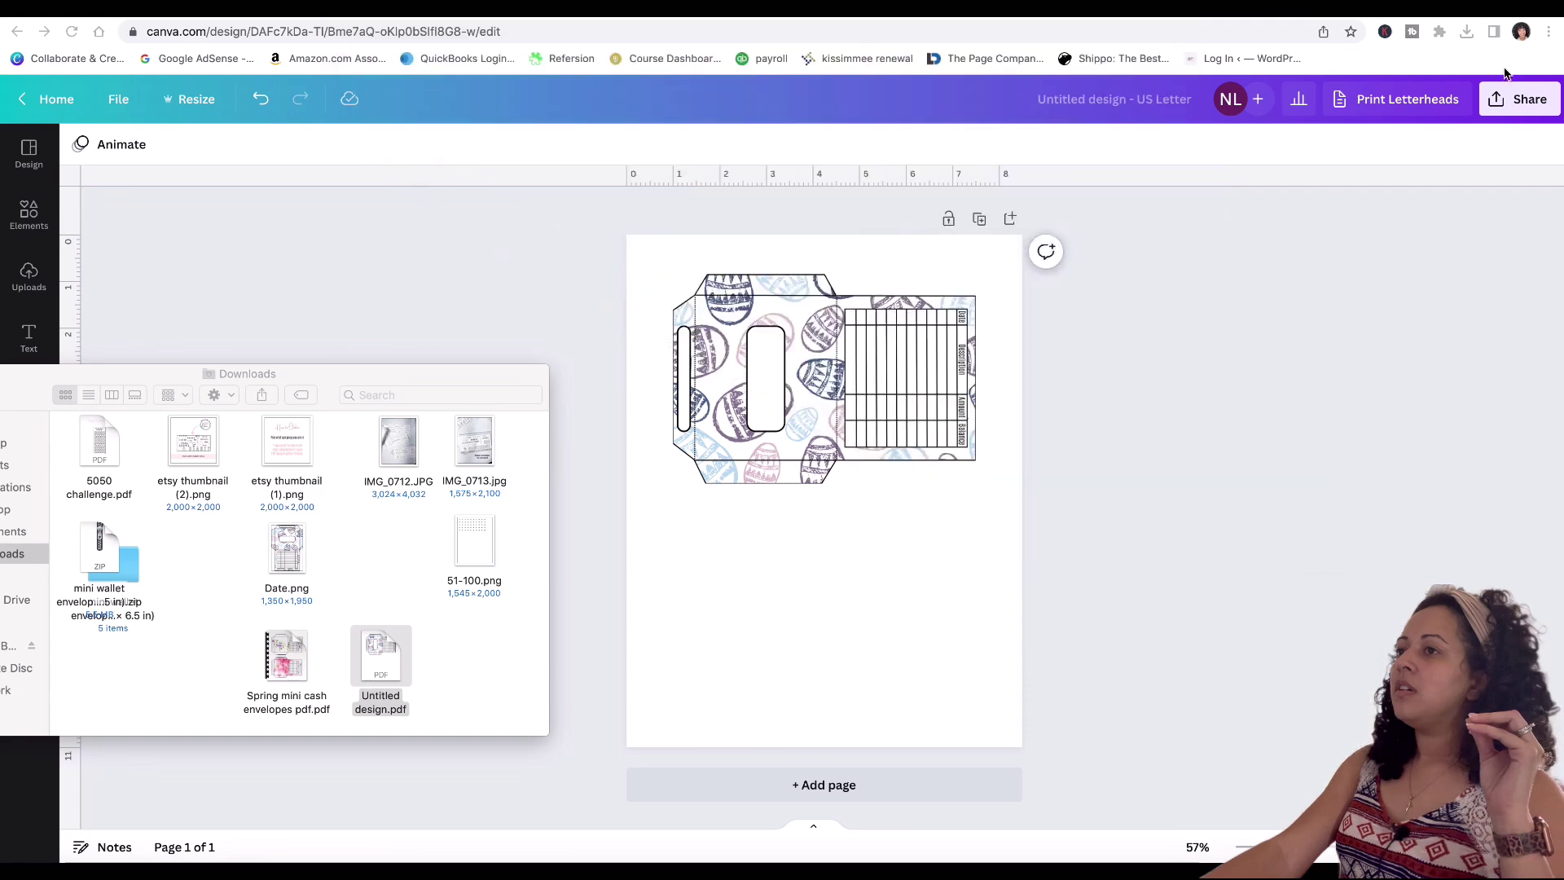
Step: Check the browser's recent downloads and reopen Untitled design.pdf from the Downloads folder to inspect the envelope page
click(1466, 32)
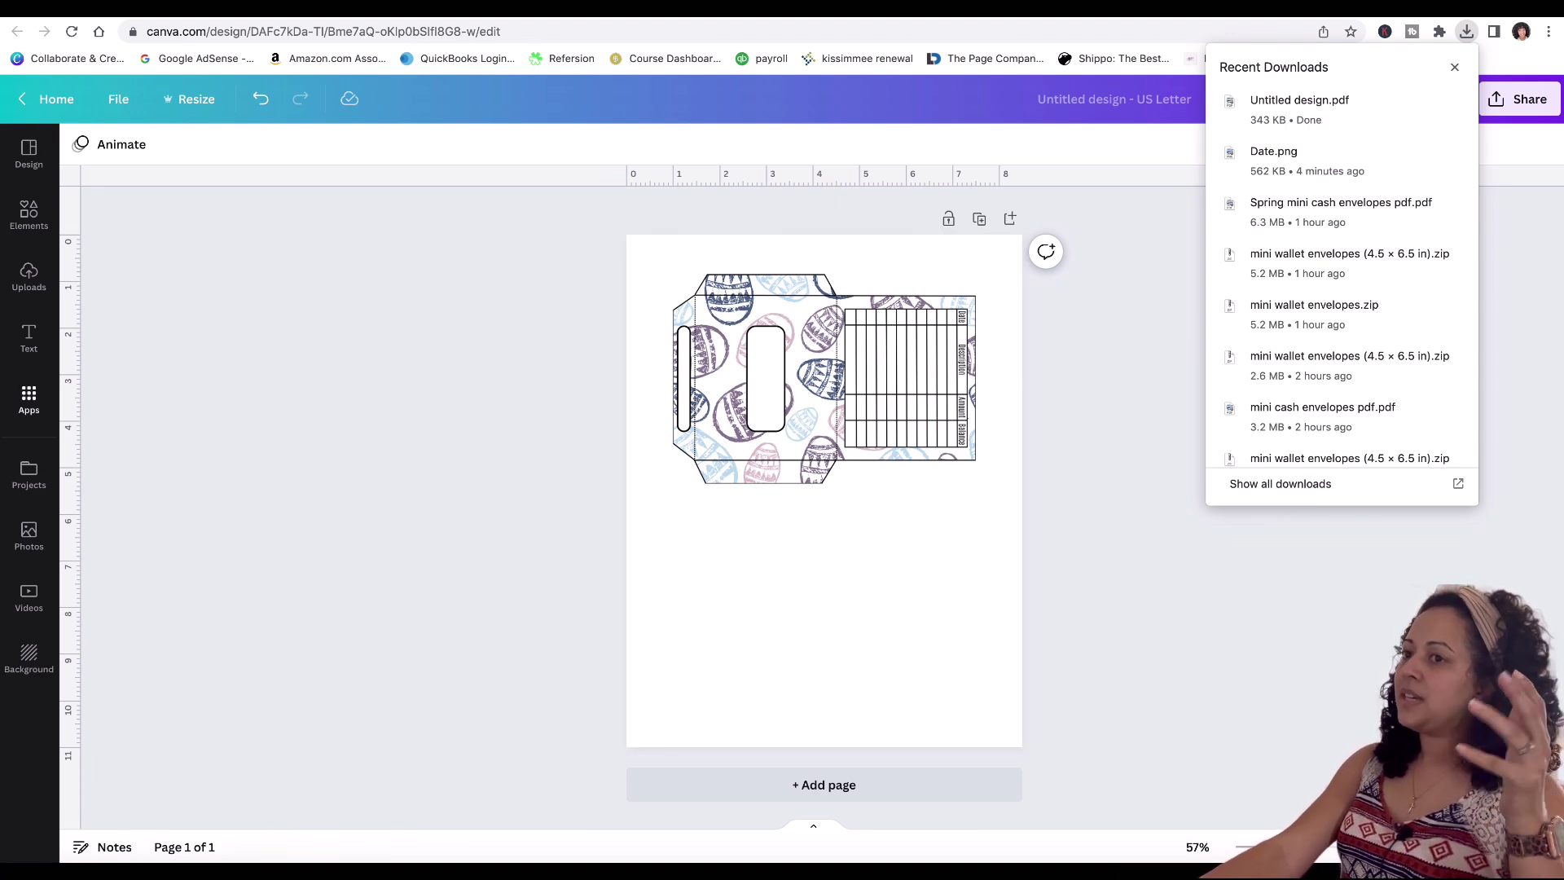
click(5, 408)
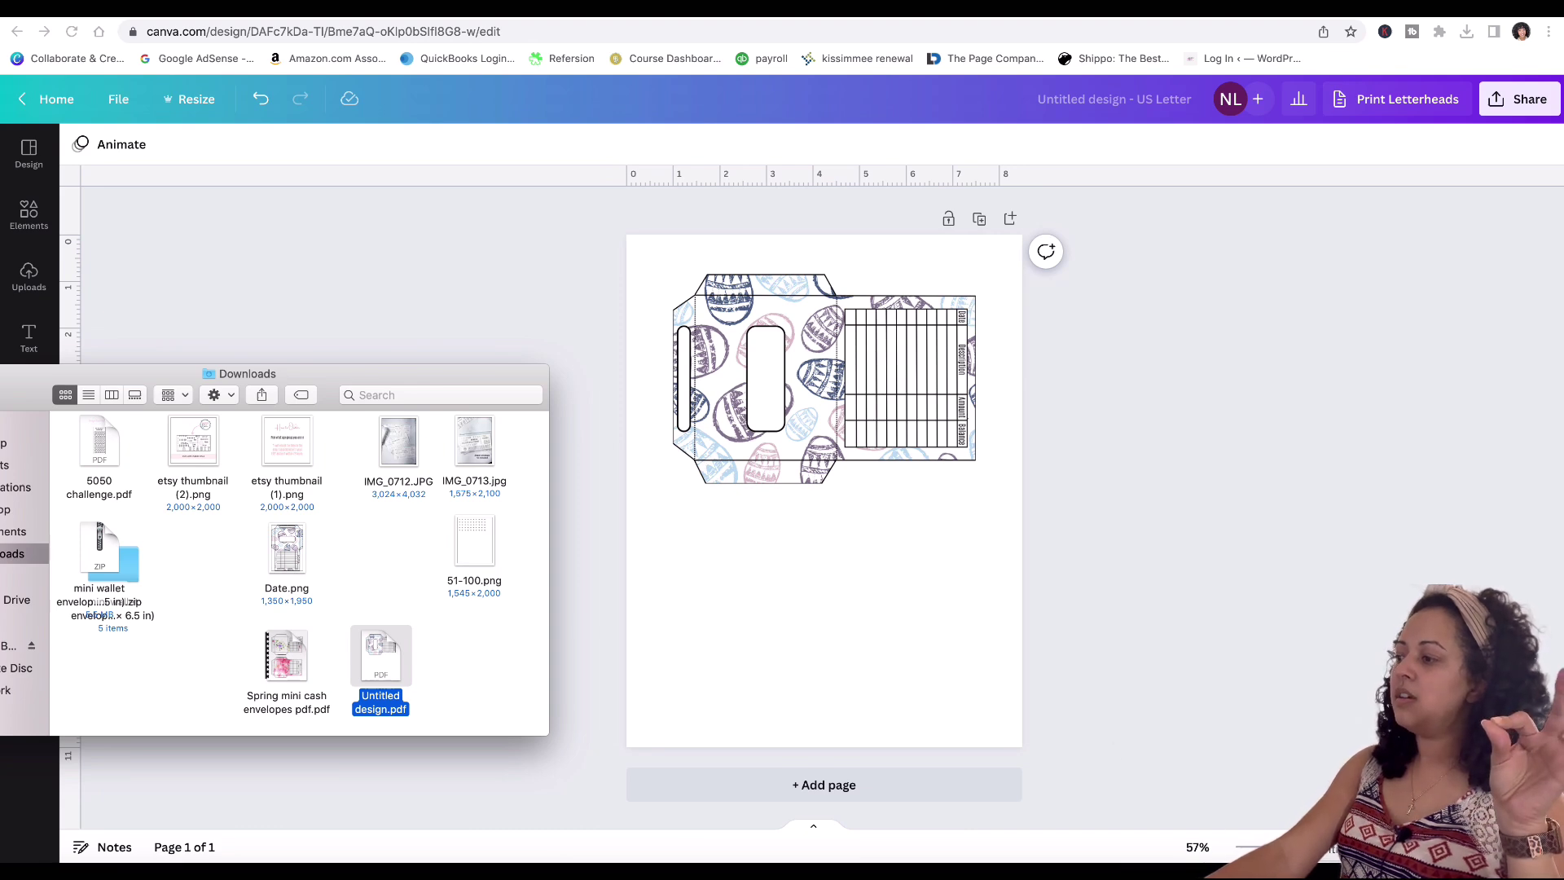
key(super+o)
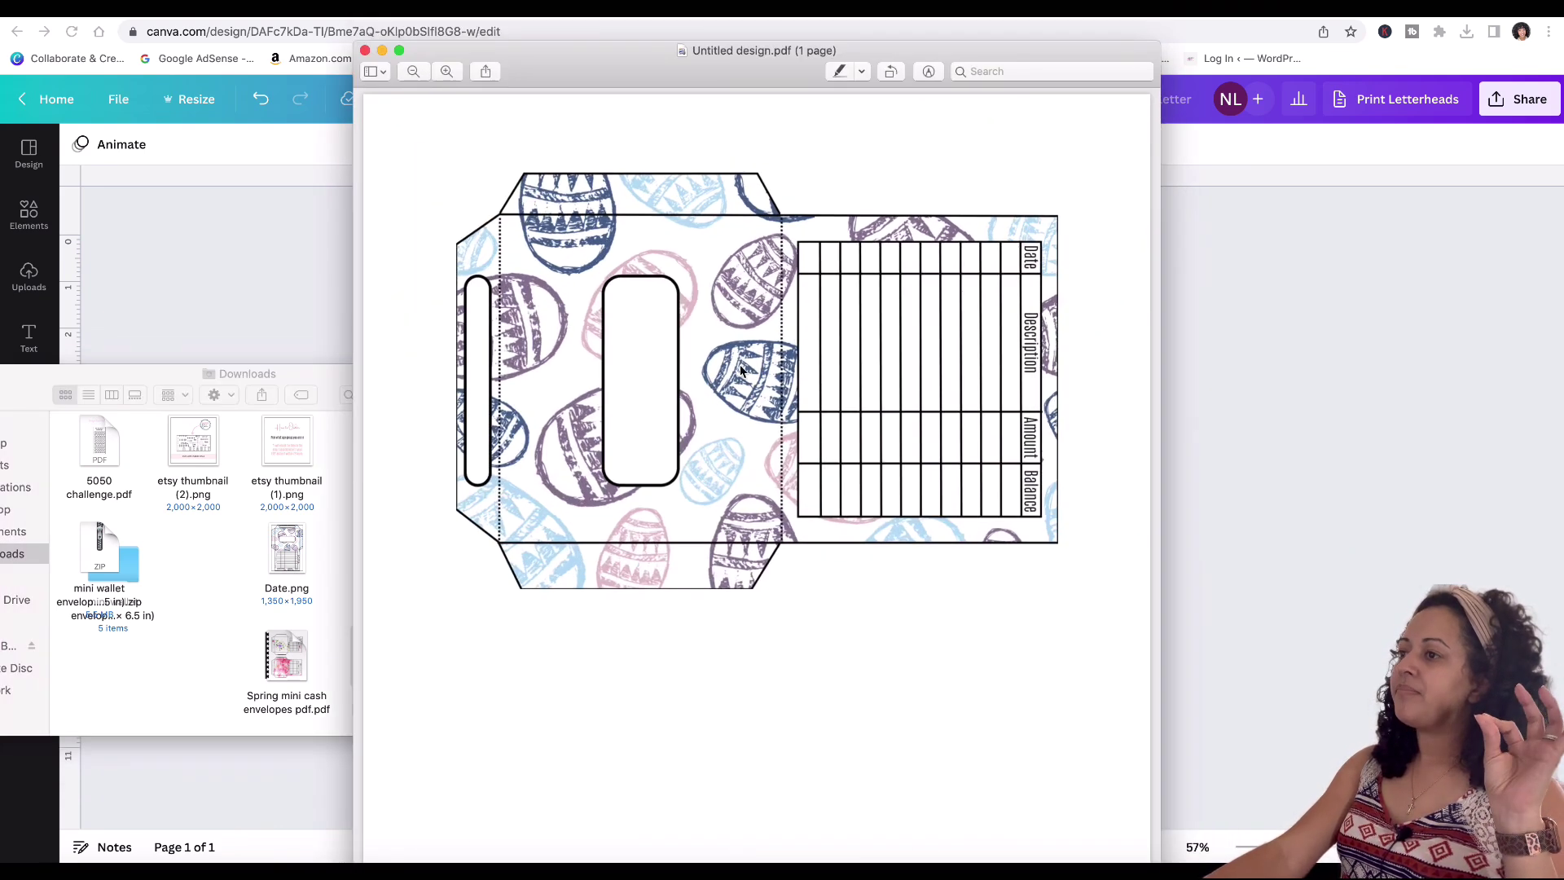
Step: Close the Finder Downloads window, switch to Preview and open the print settings for Untitled design.pdf
click(175, 644)
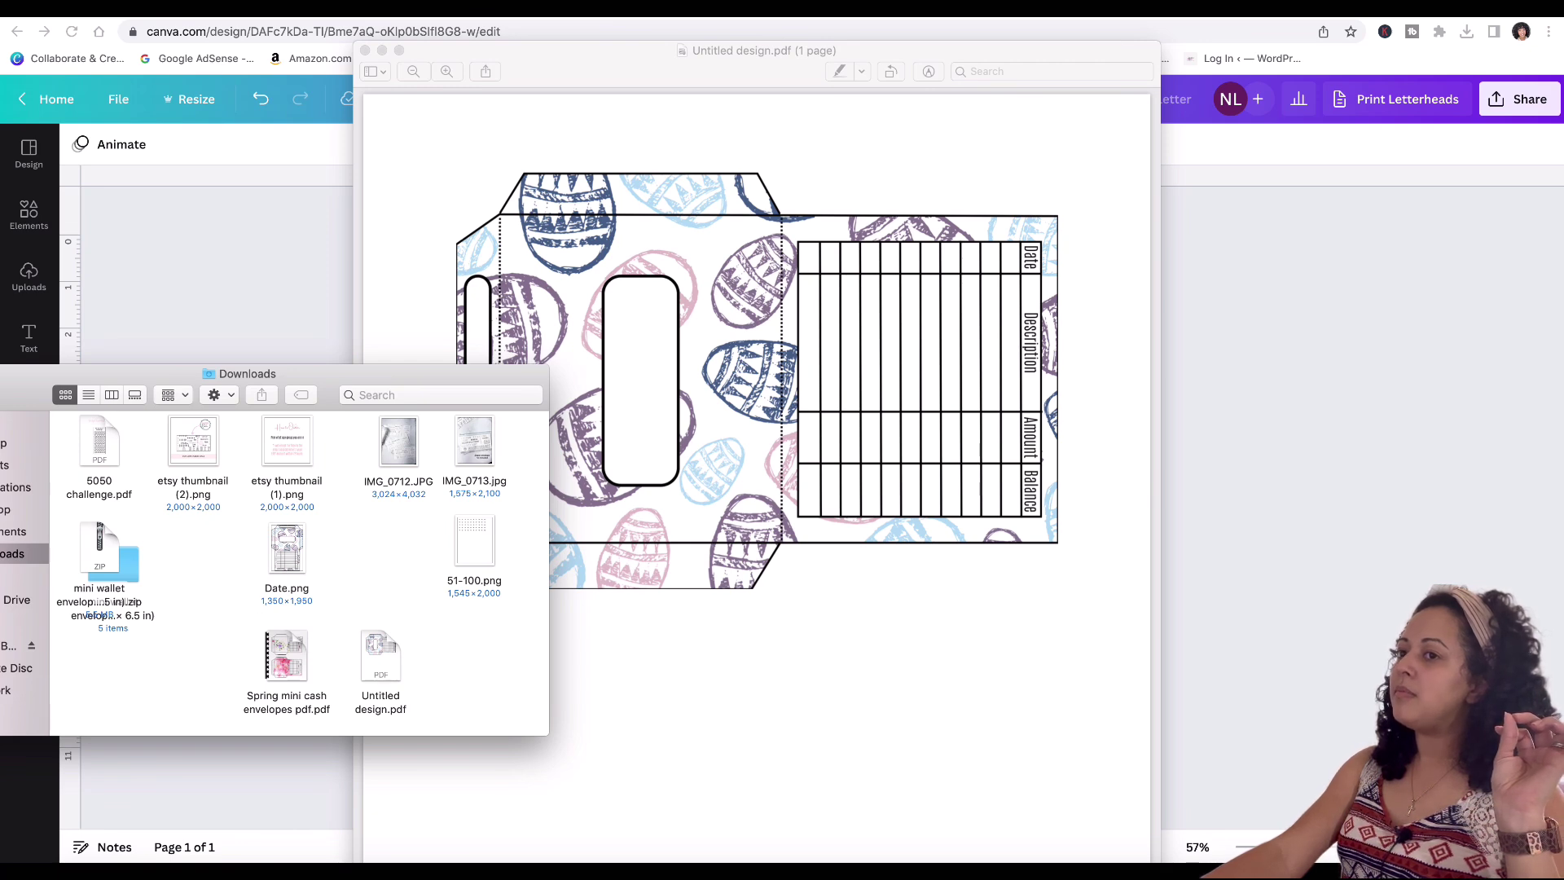
key(super+w)
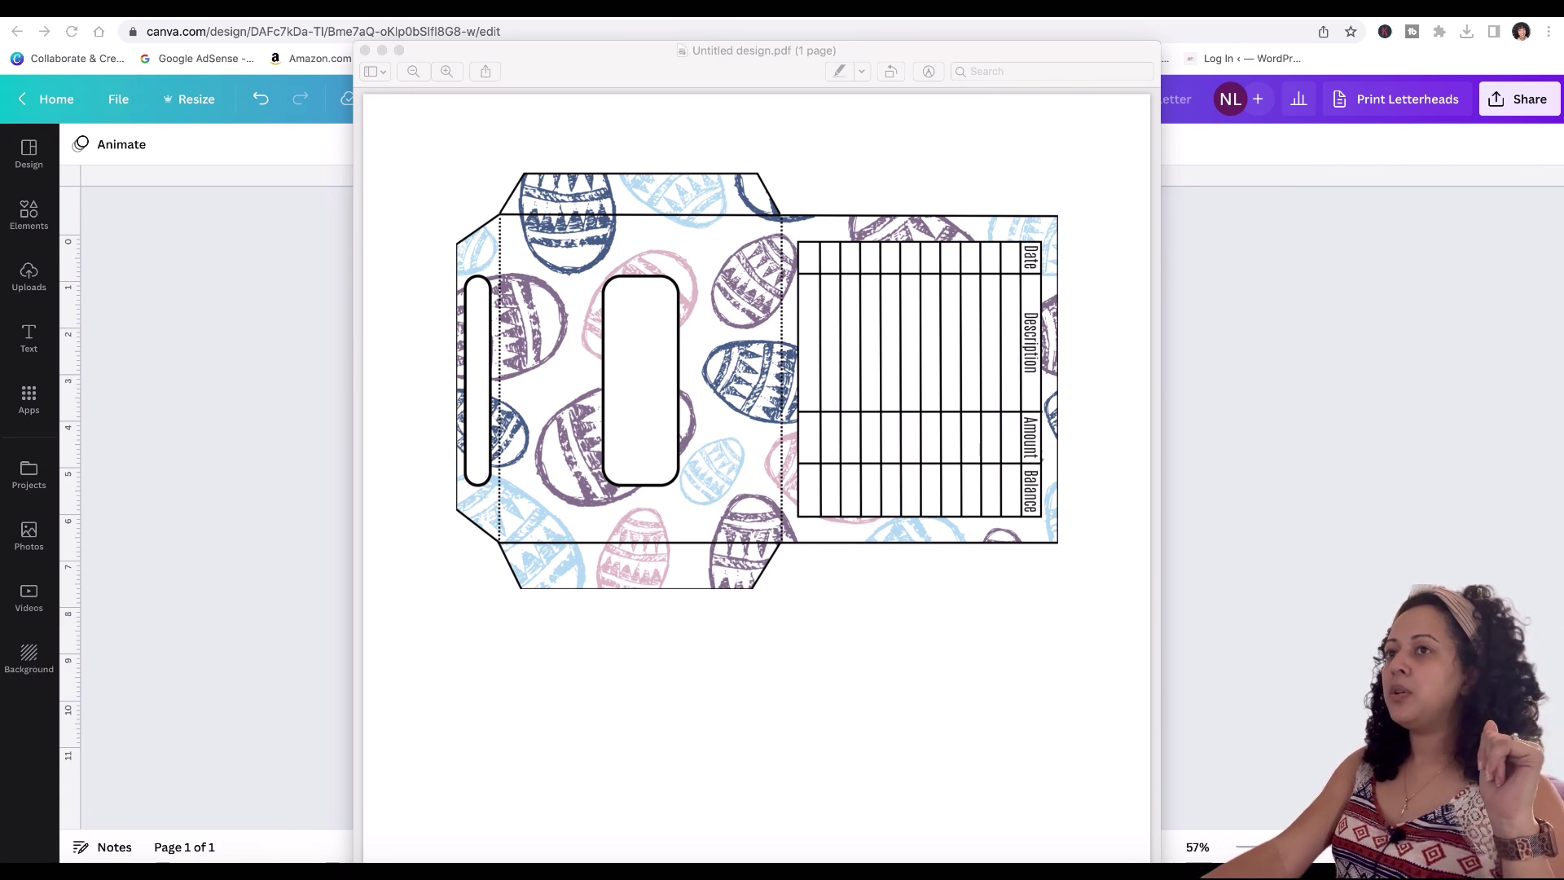
click(4, 4)
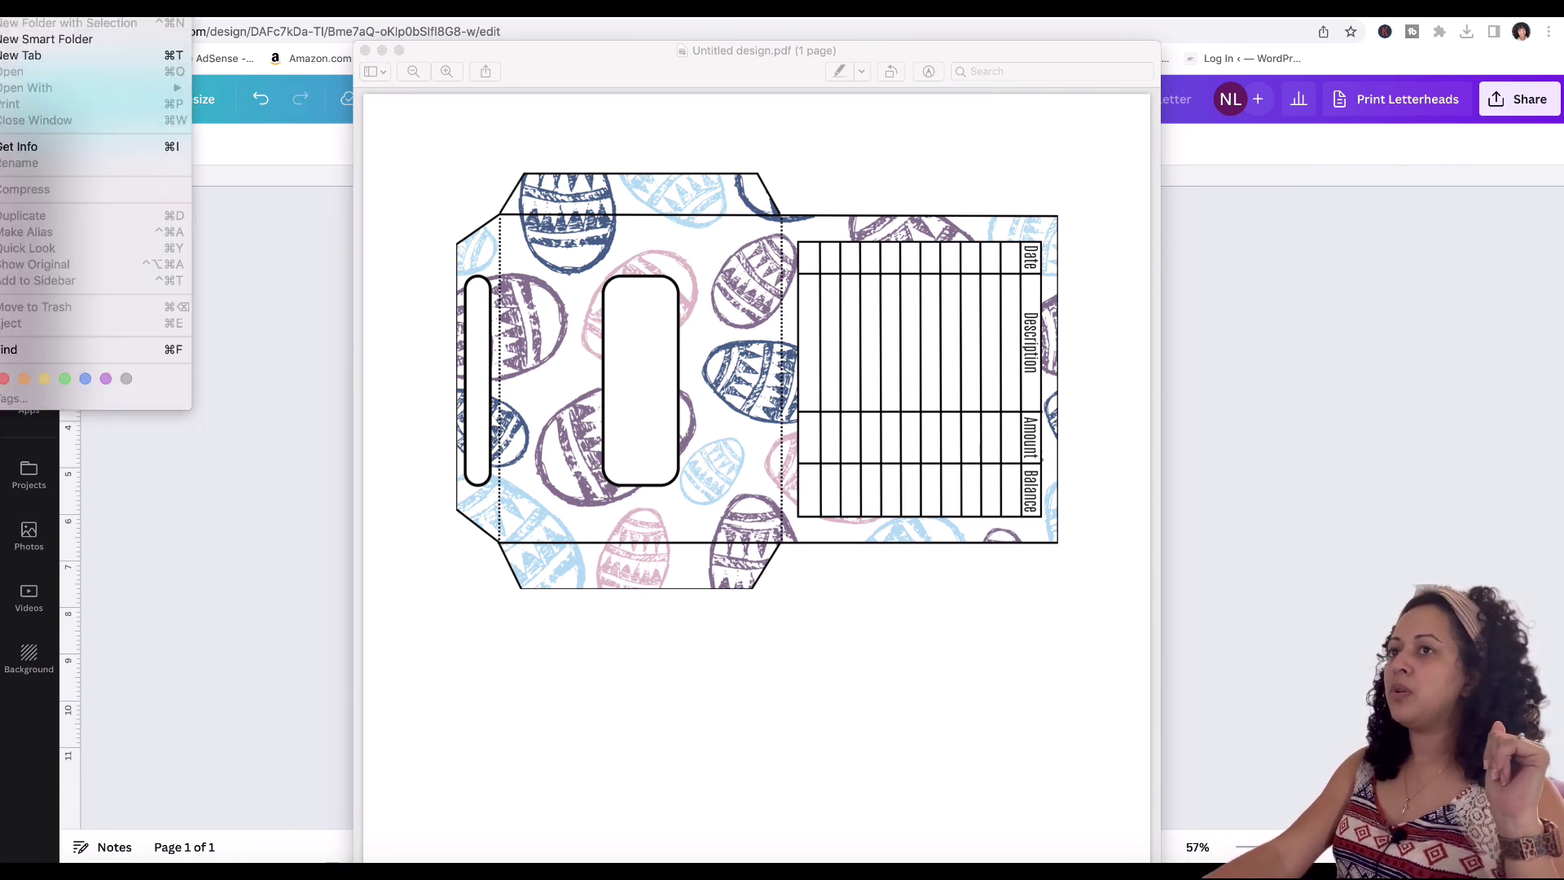
click(587, 178)
click(69, 8)
click(70, 335)
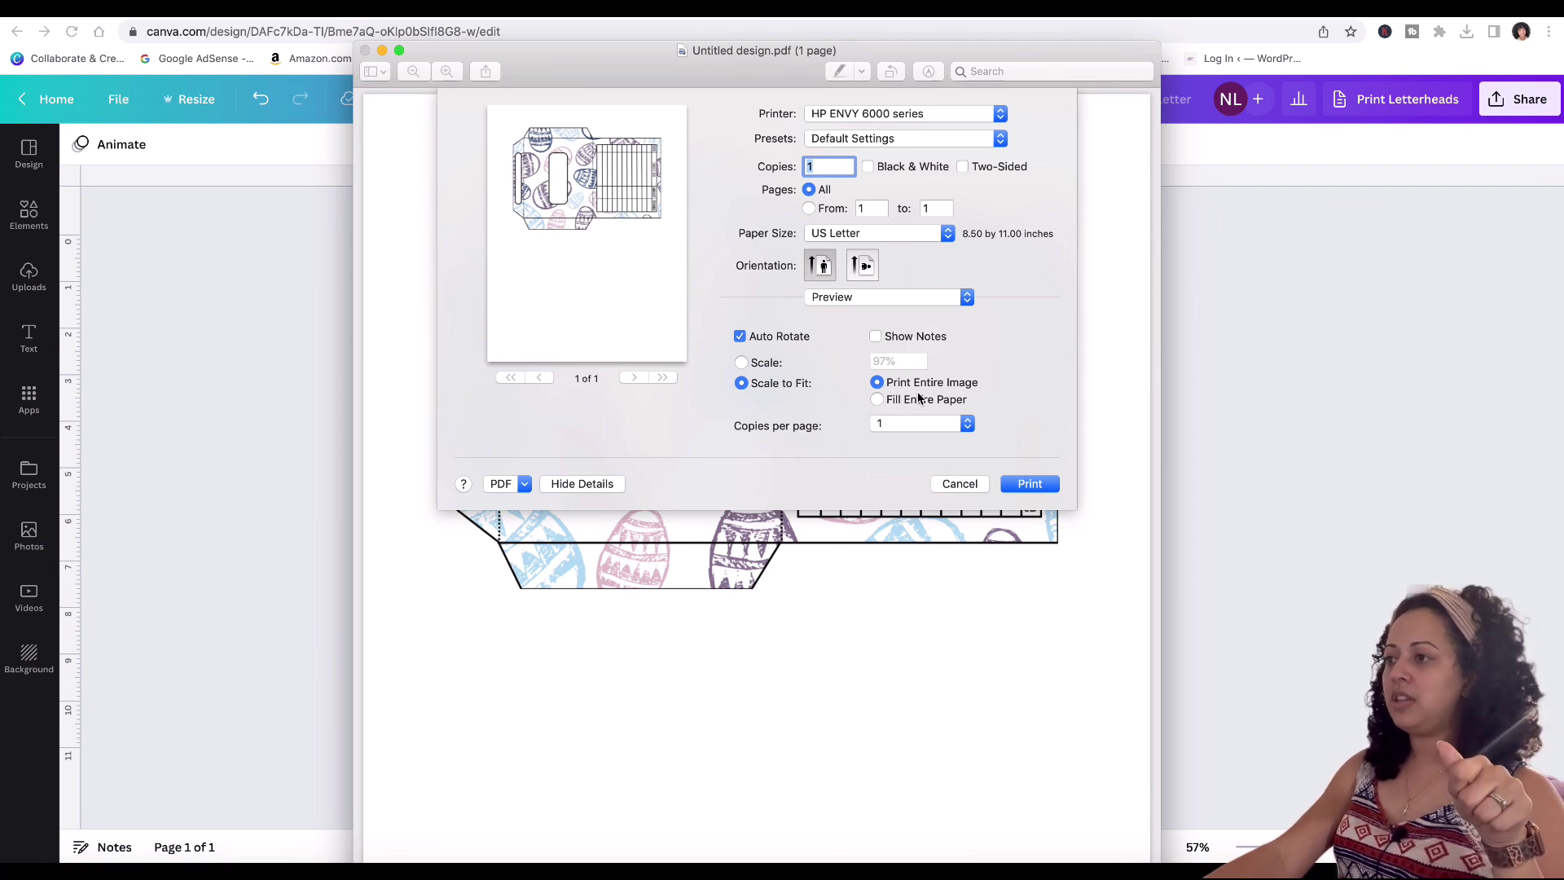
Step: Switch the print sizing from scale-to-fit to a custom scale and set it to 100%
click(741, 363)
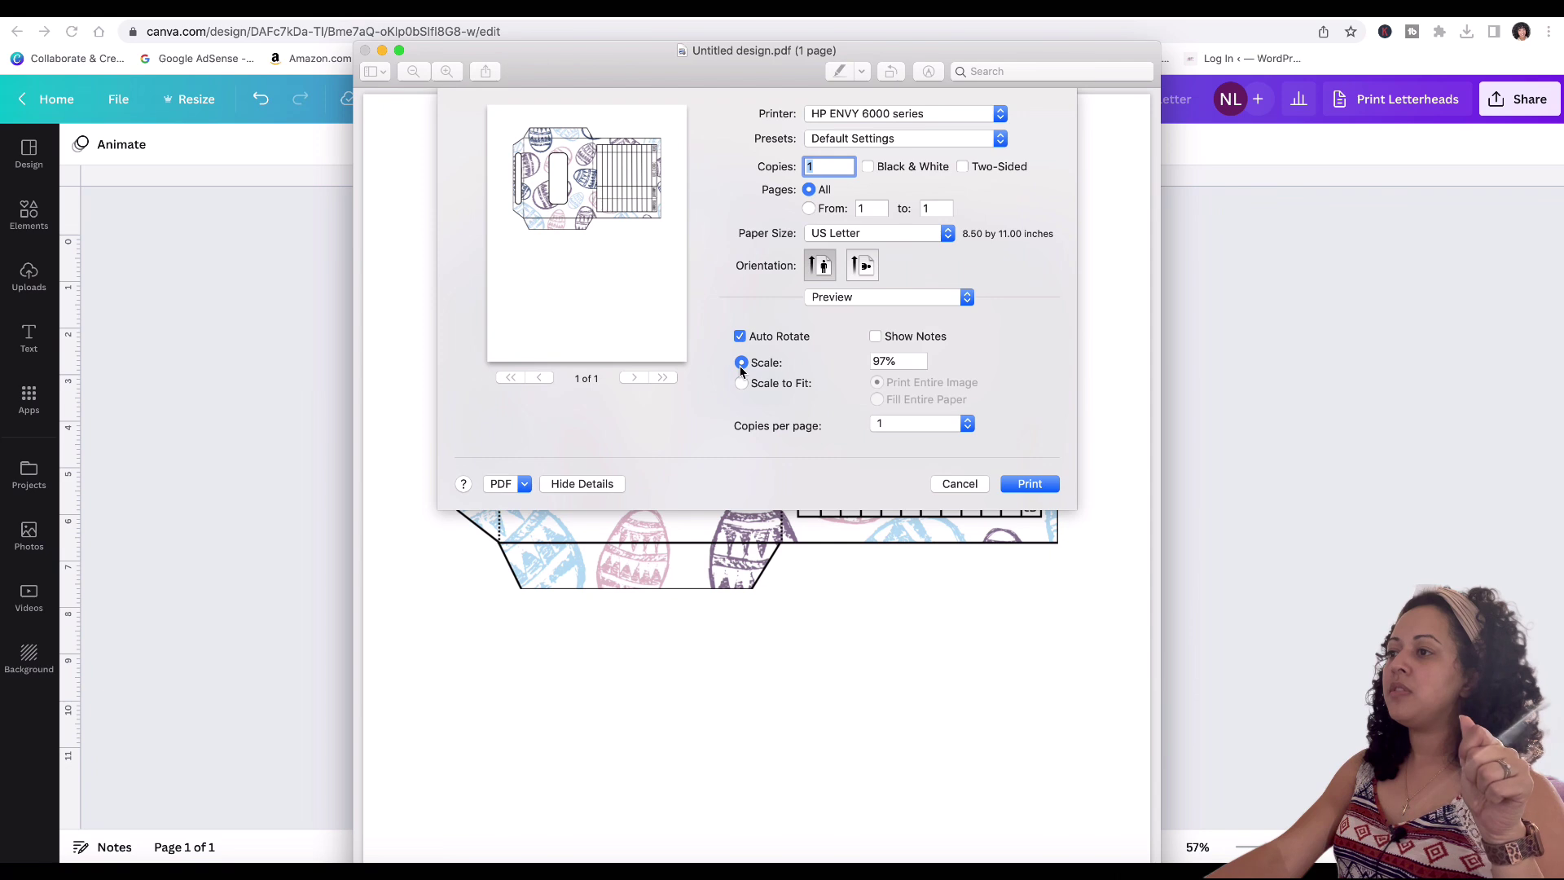
double_click(890, 360)
text(97)
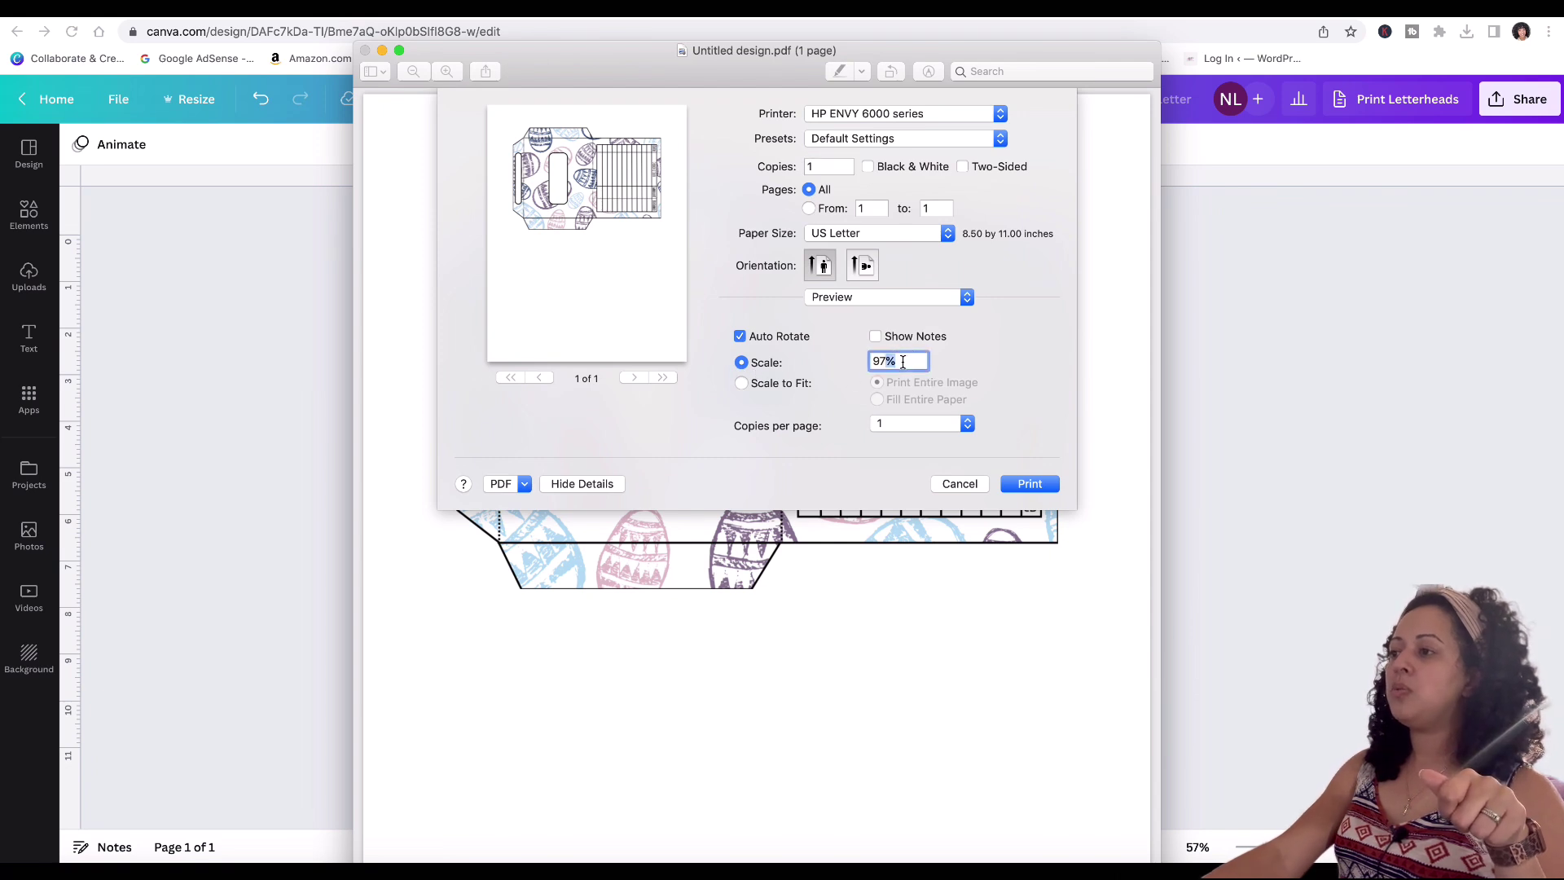
key(BackSpace)
key(BackSpace)
text(100)
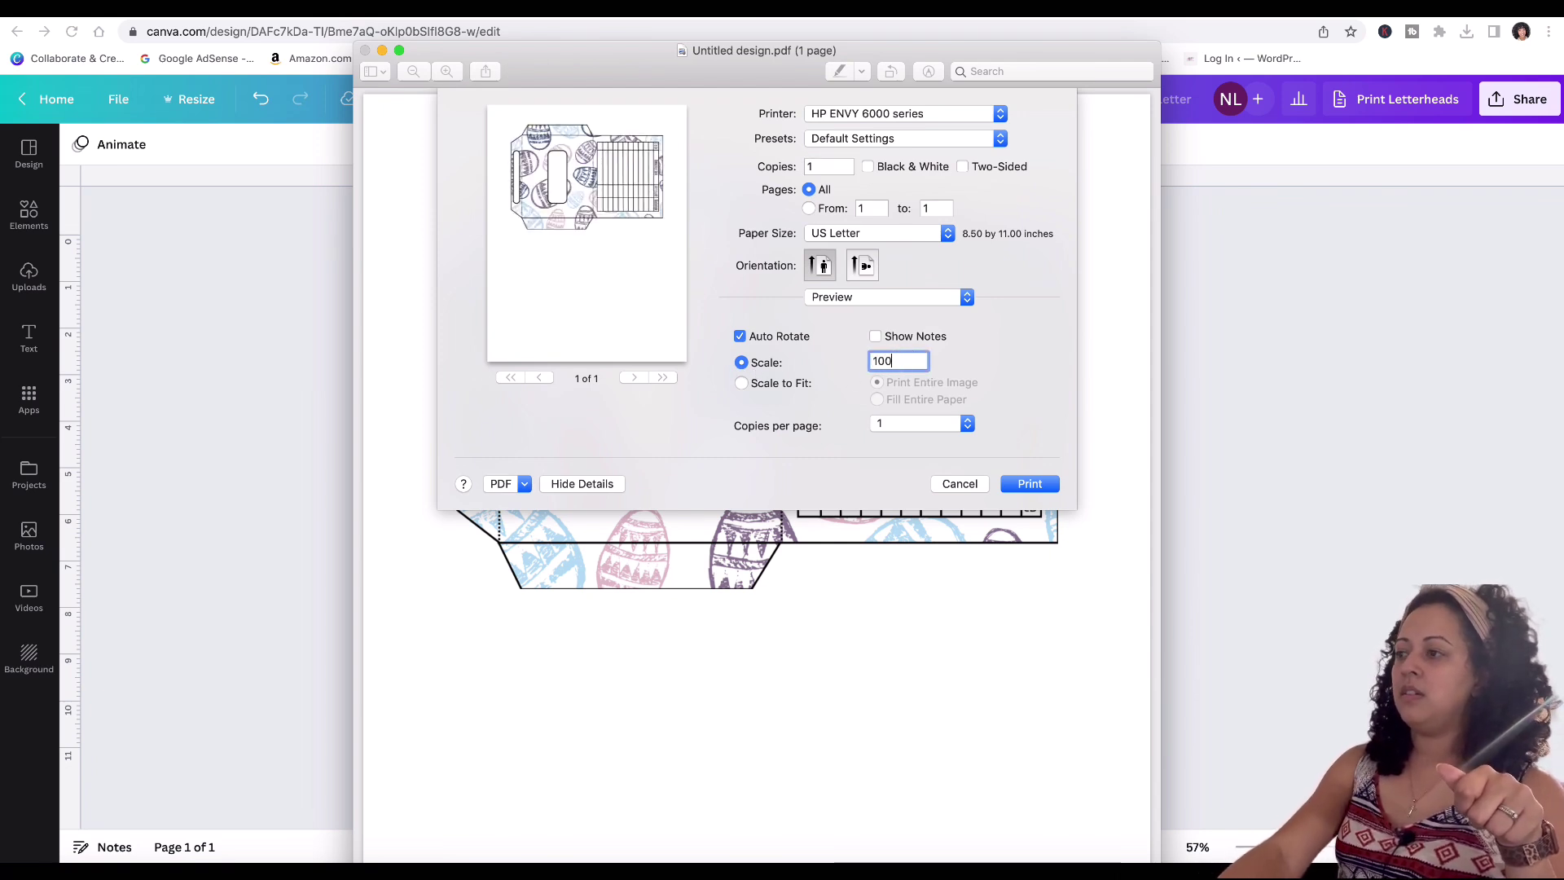
key(Tab)
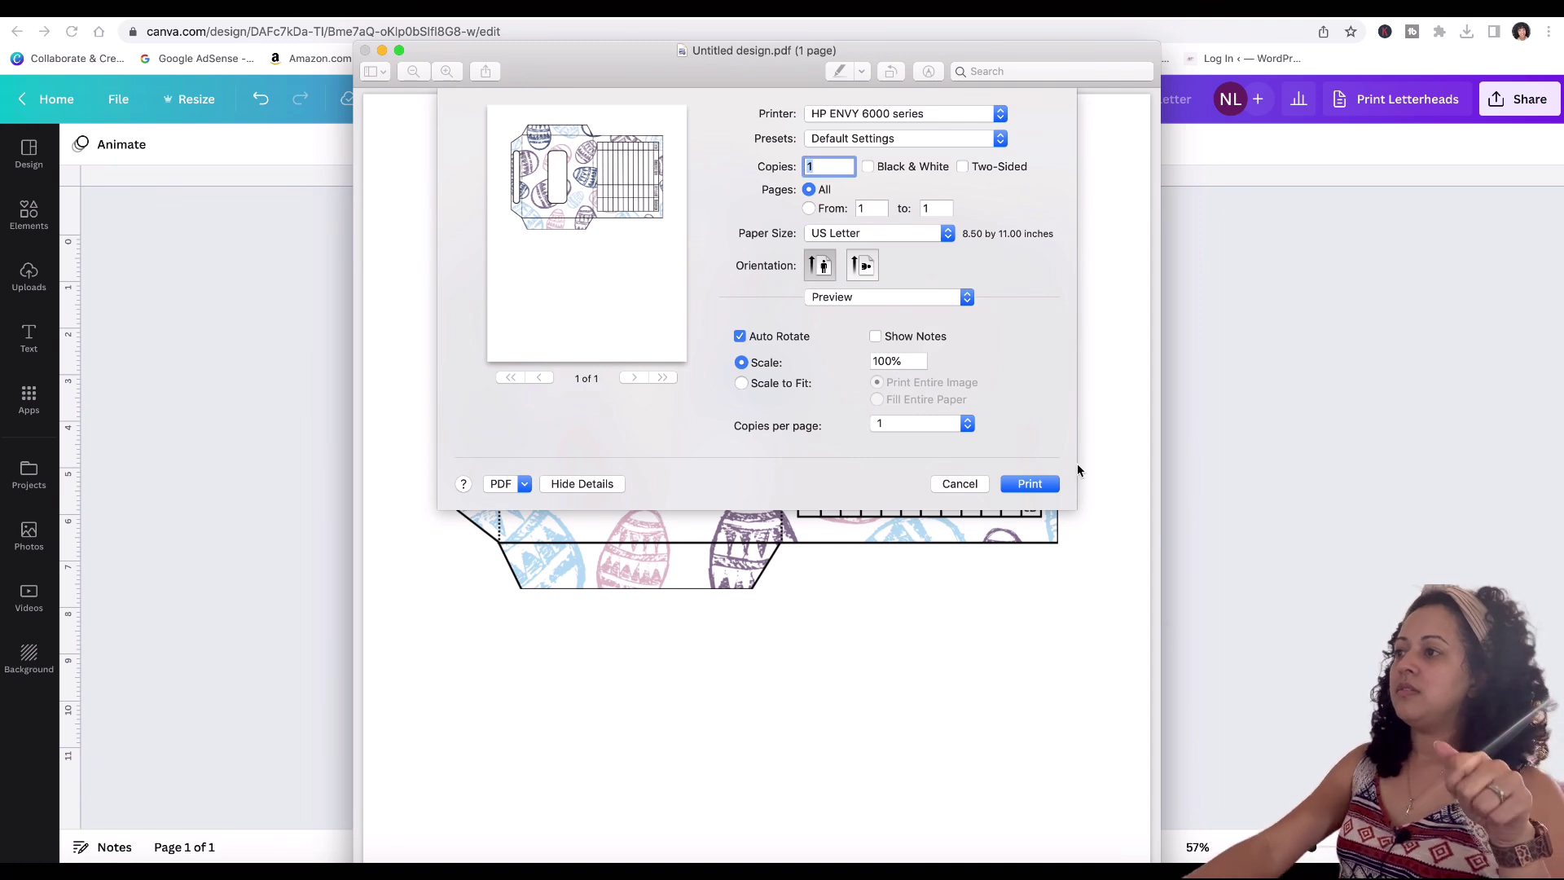